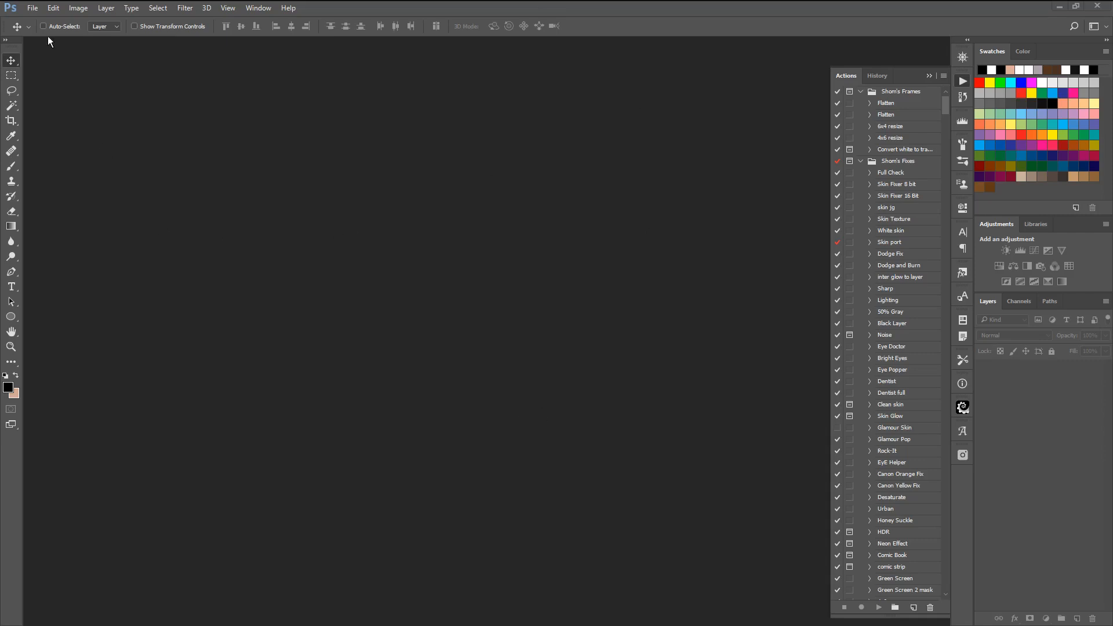
Open the recent raw photo 2016_02_01__0509.CR2
left_click(31, 8)
mouse_move(81, 77)
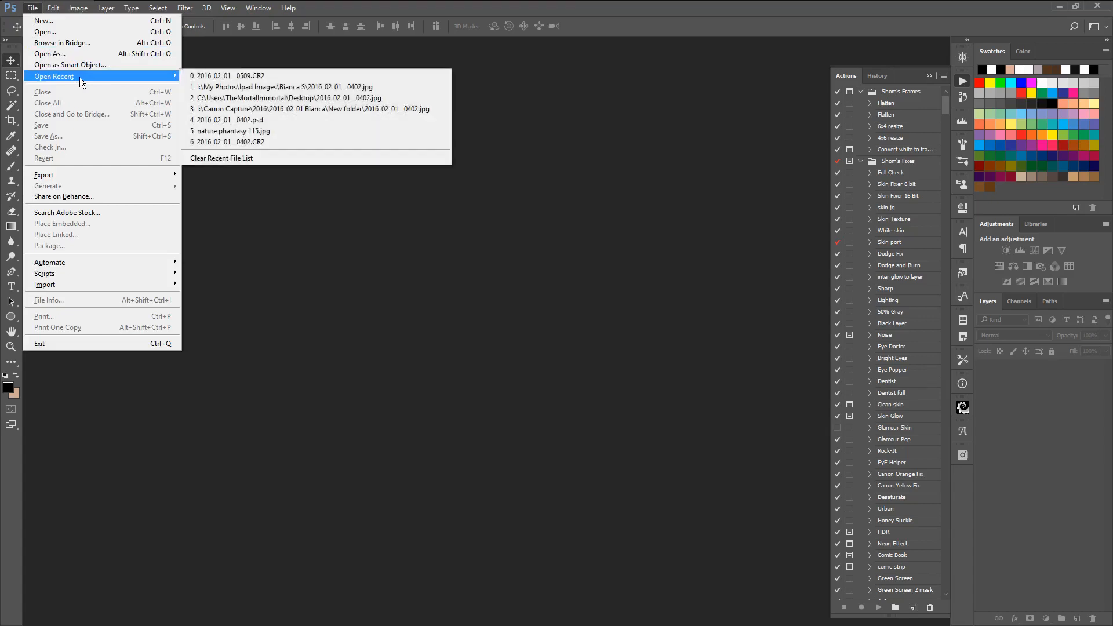
left_click(243, 76)
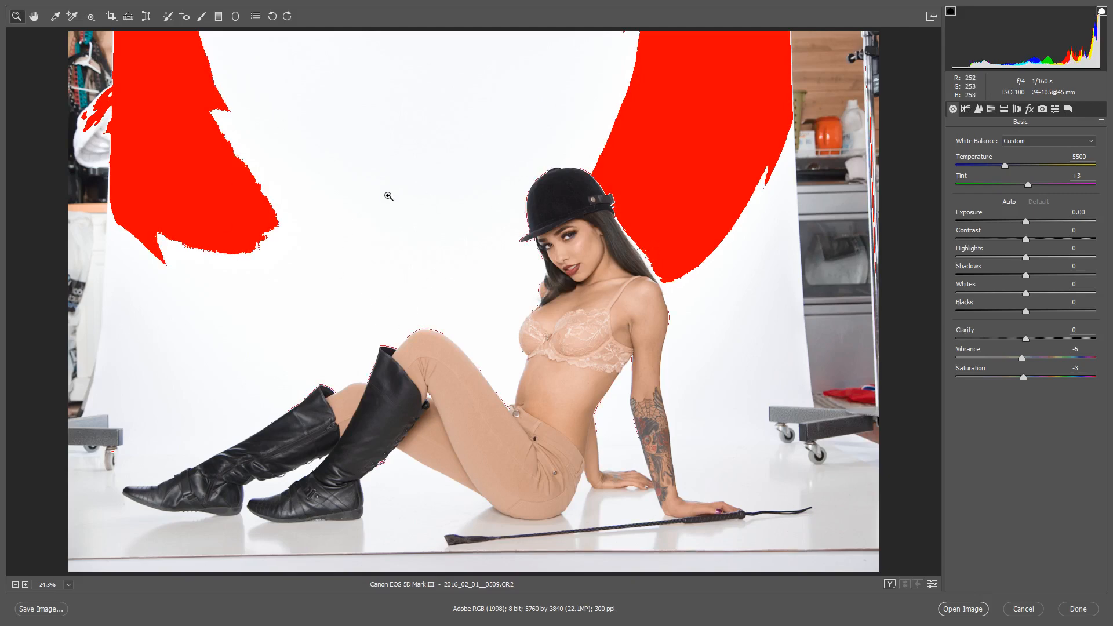
Straighten the photo along the front edge of the white studio floor
left_click(128, 21)
left_click_drag(186, 553, 830, 546)
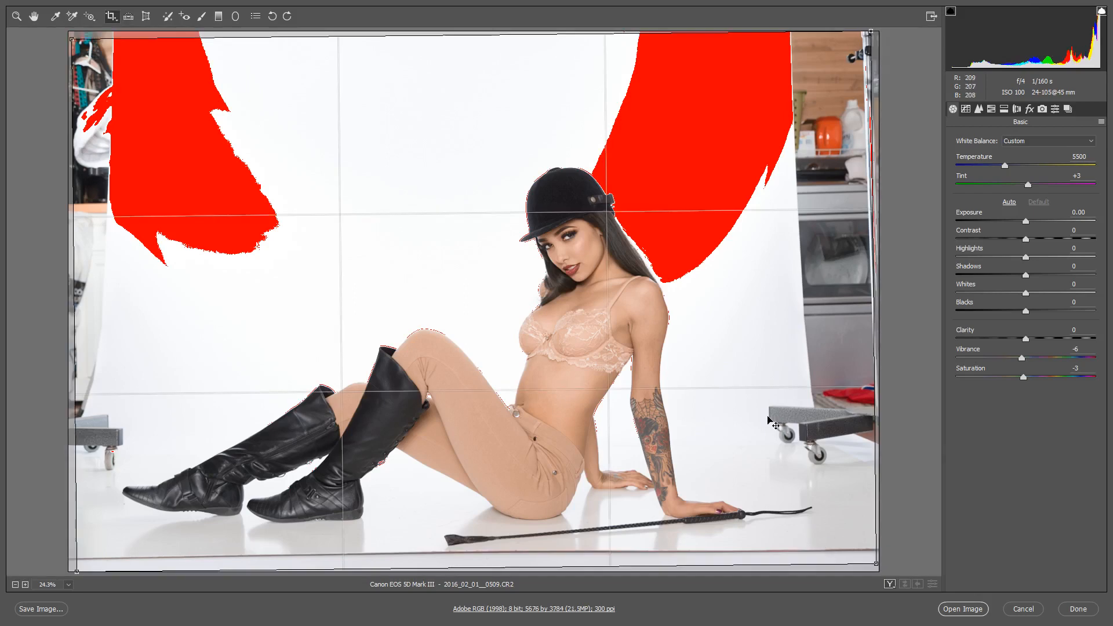
key("z")
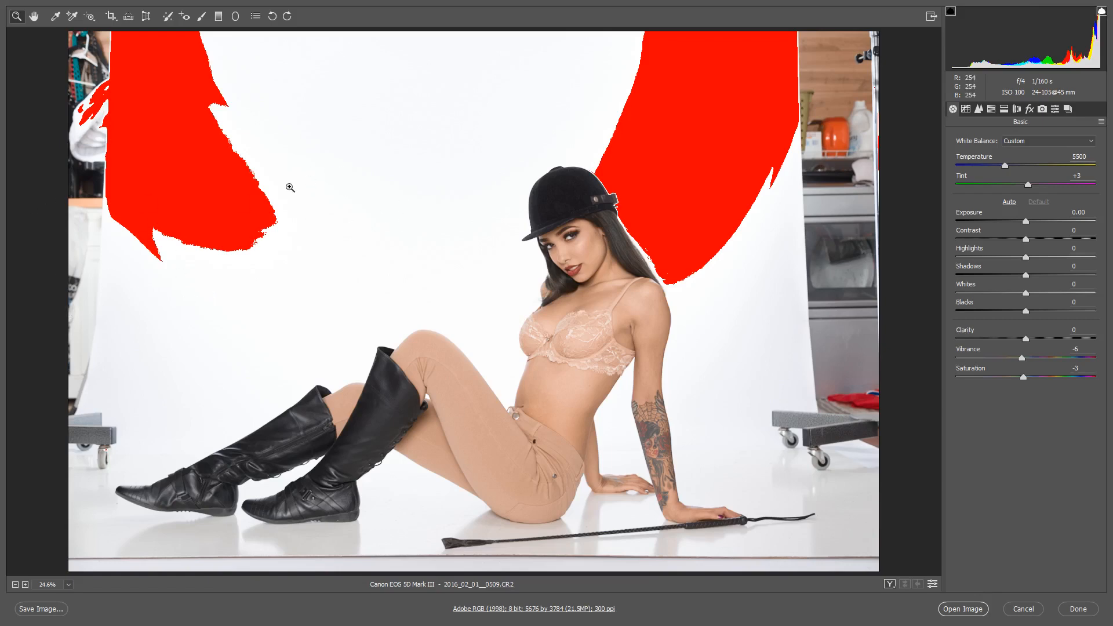
Tighten the crop to about 5477 by 3651 pixels, trimming the dark strip below the floor edge
left_click(111, 17)
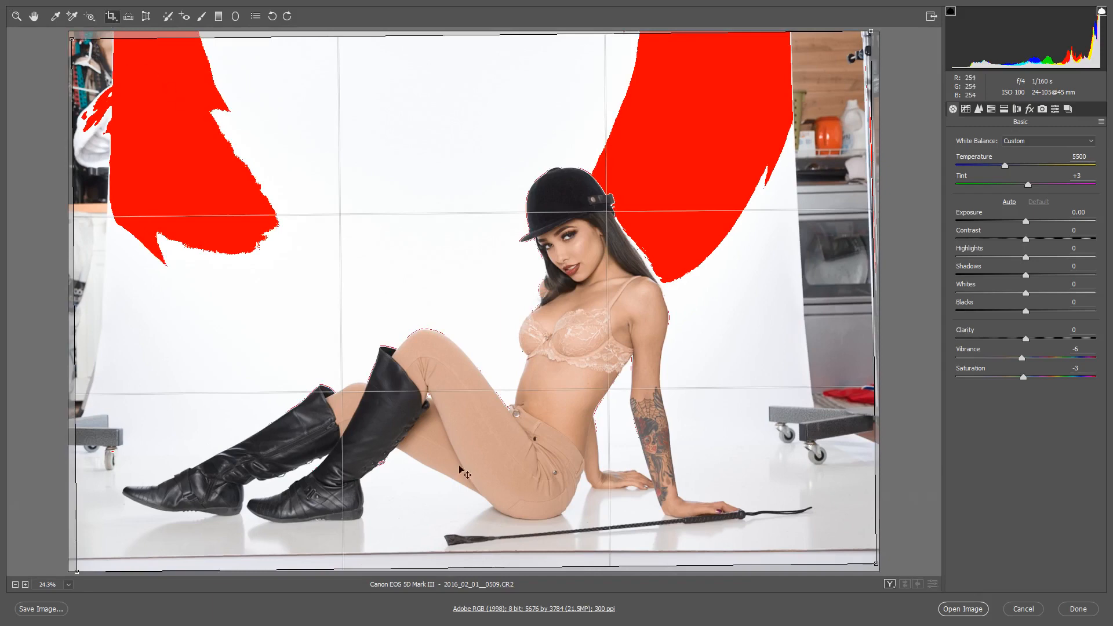
left_click_drag(876, 563, 861, 544)
left_click_drag(797, 472, 802, 472)
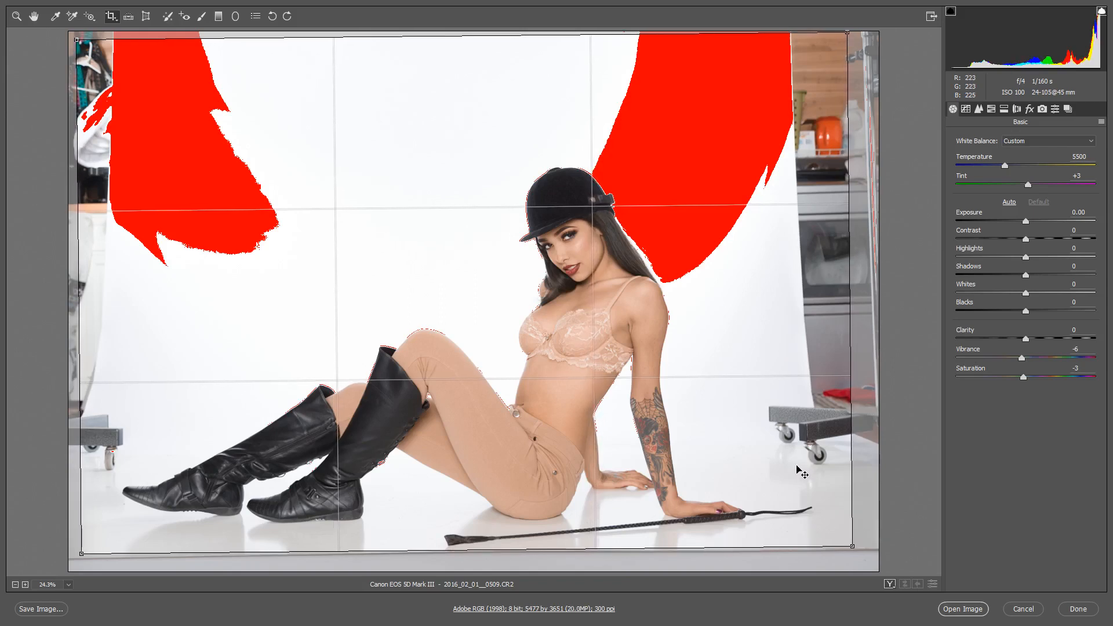
key("z")
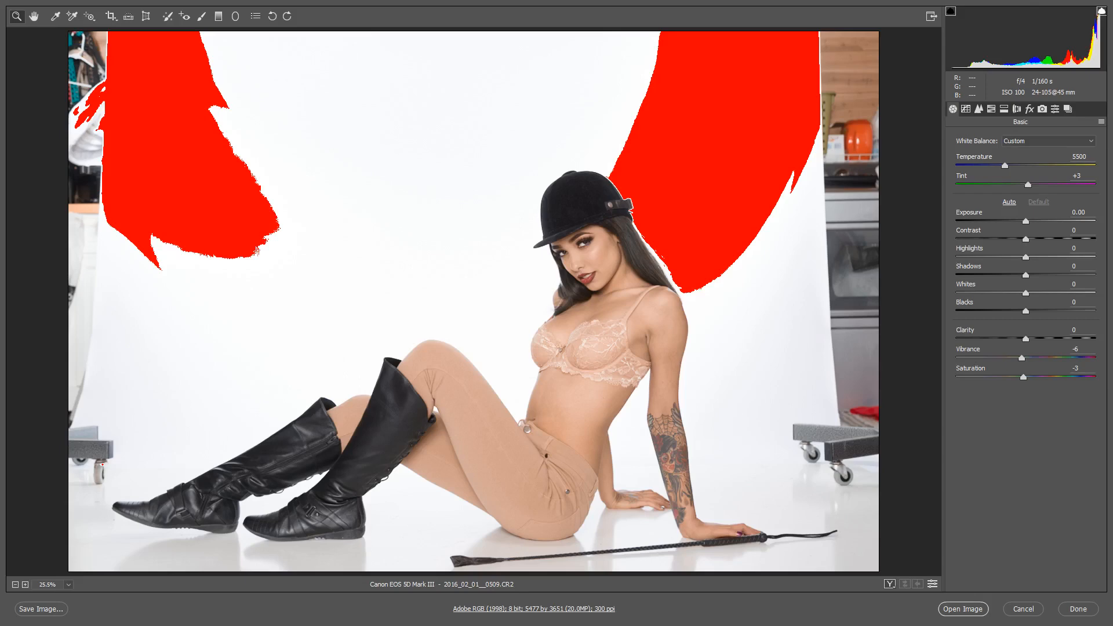
key("Return")
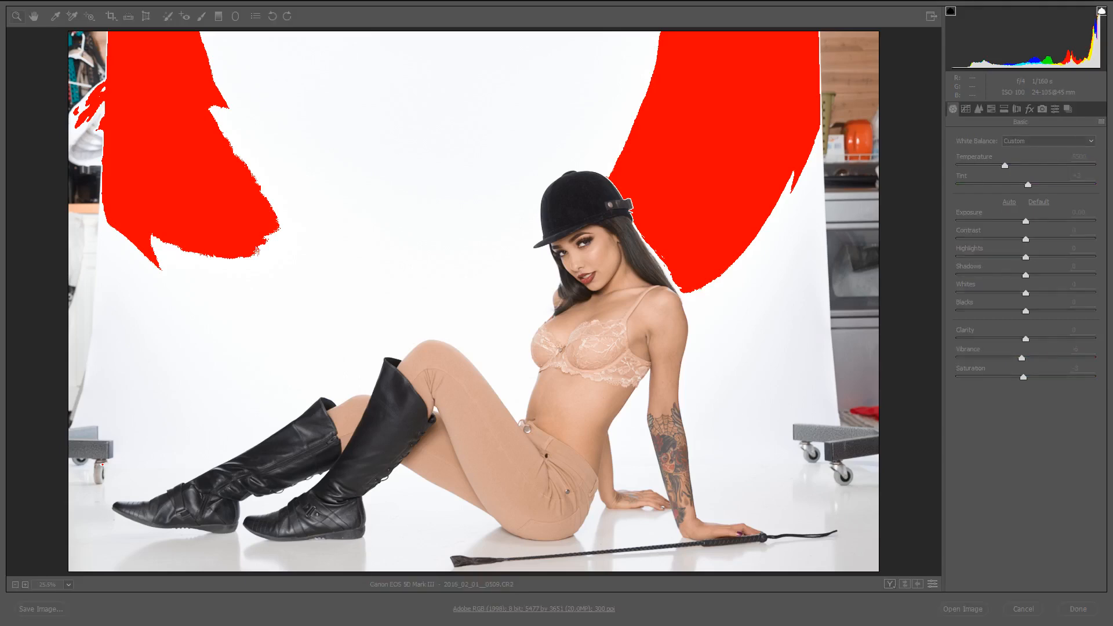
left_click(934, 219)
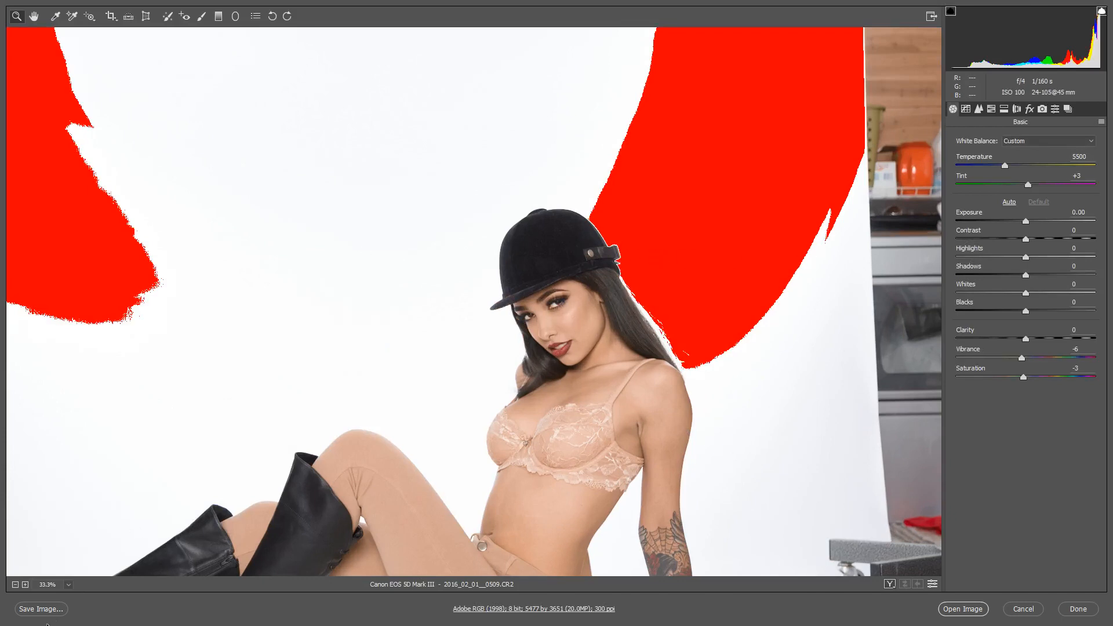
left_click(69, 585)
left_click(87, 555)
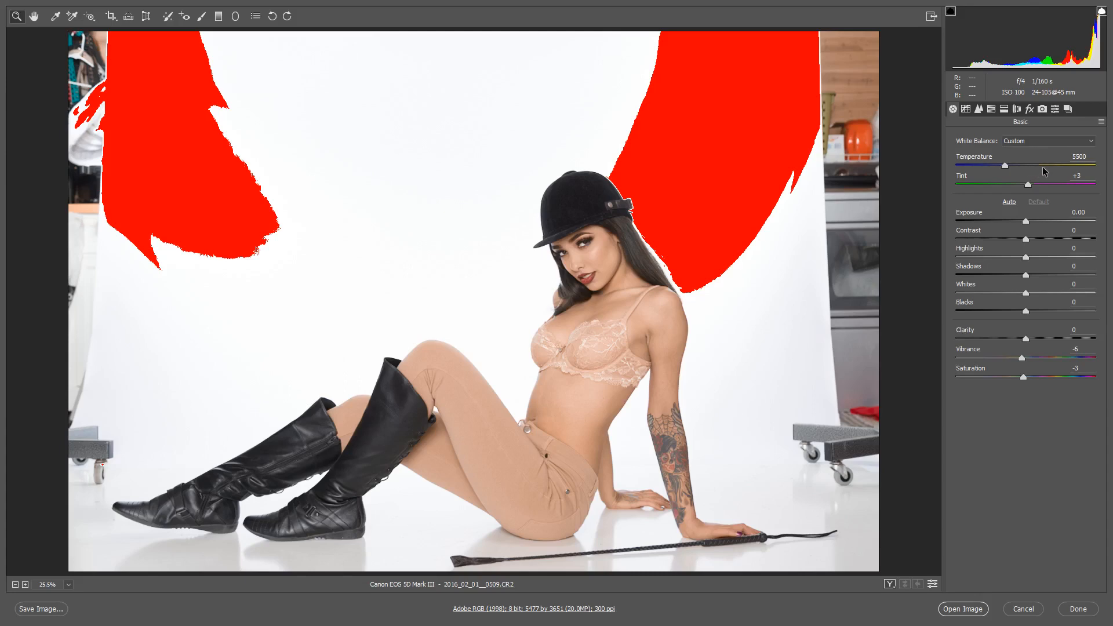
Examine the camera calibration profile, the lens profile corrections and the manual defringe settings
left_click(1043, 110)
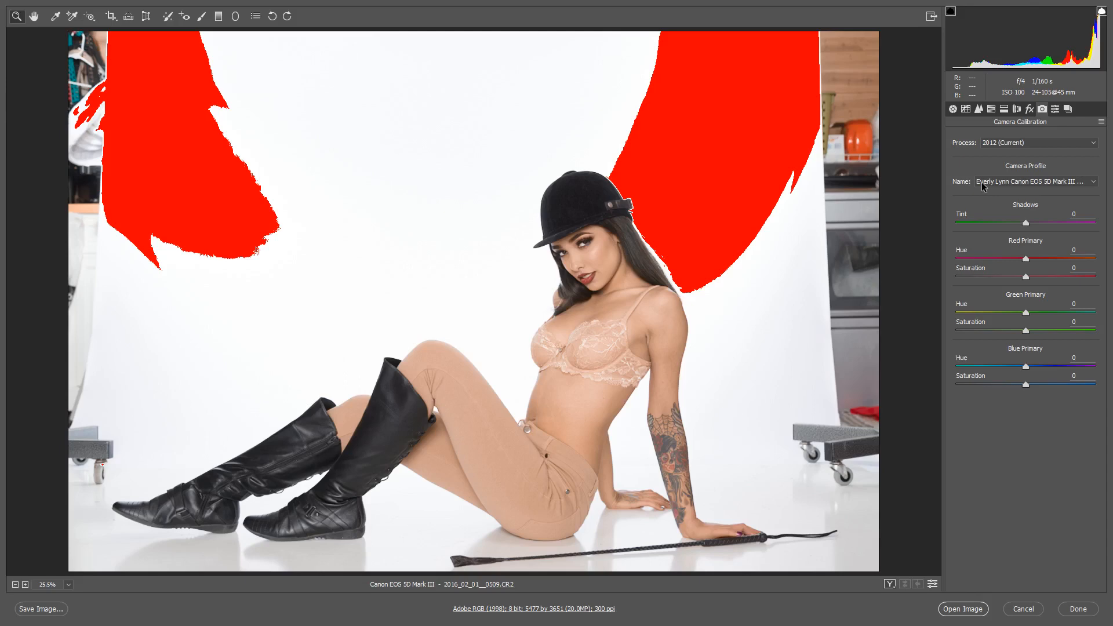
left_click(1016, 111)
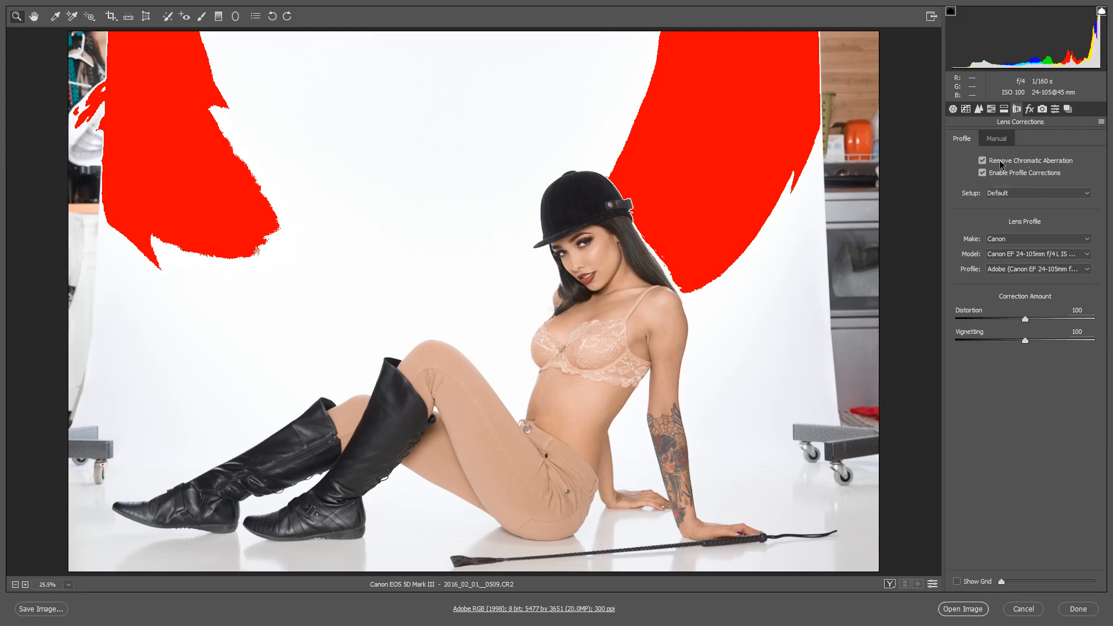
left_click(983, 173)
left_click(997, 138)
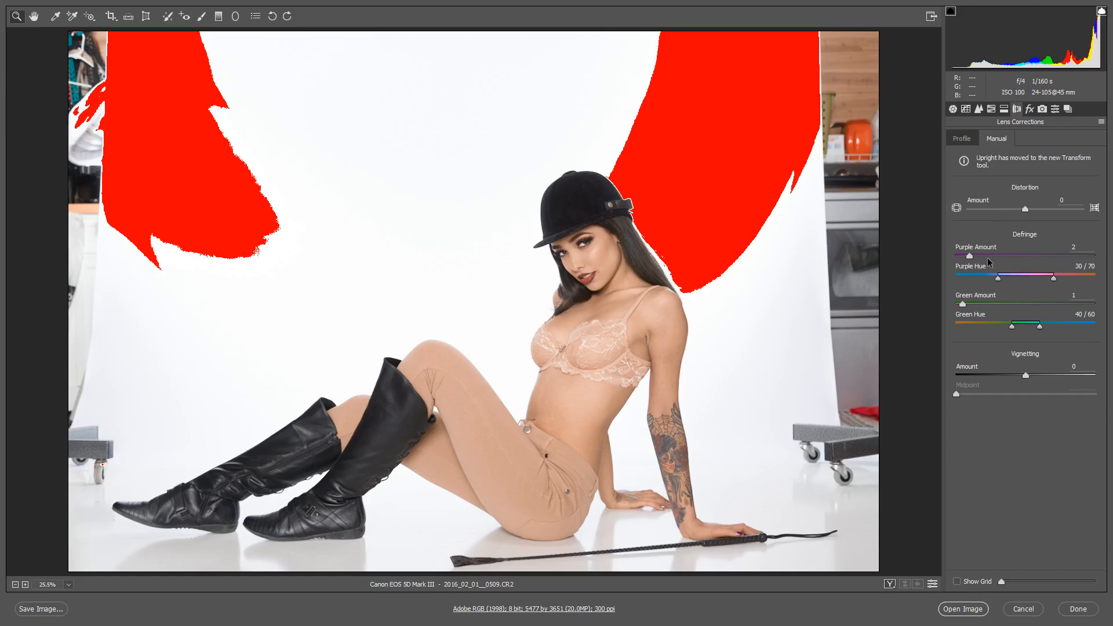
Set the basic tone values to Whites +17, Shadows +6, Blacks +3 and Highlights -9
left_click(953, 110)
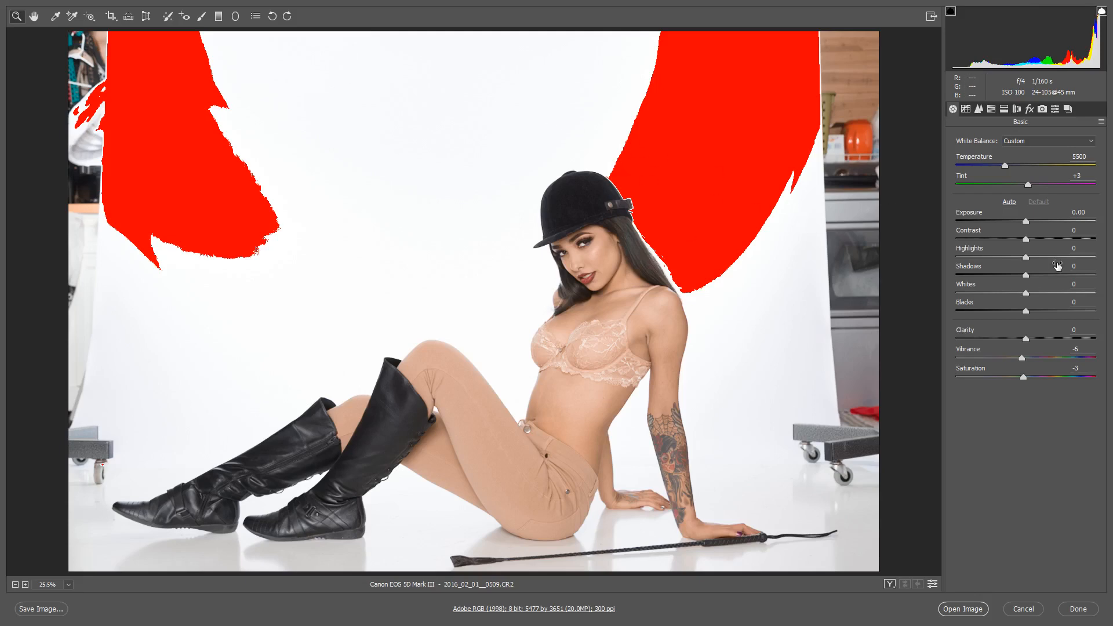
left_click_drag(1028, 294, 1042, 293)
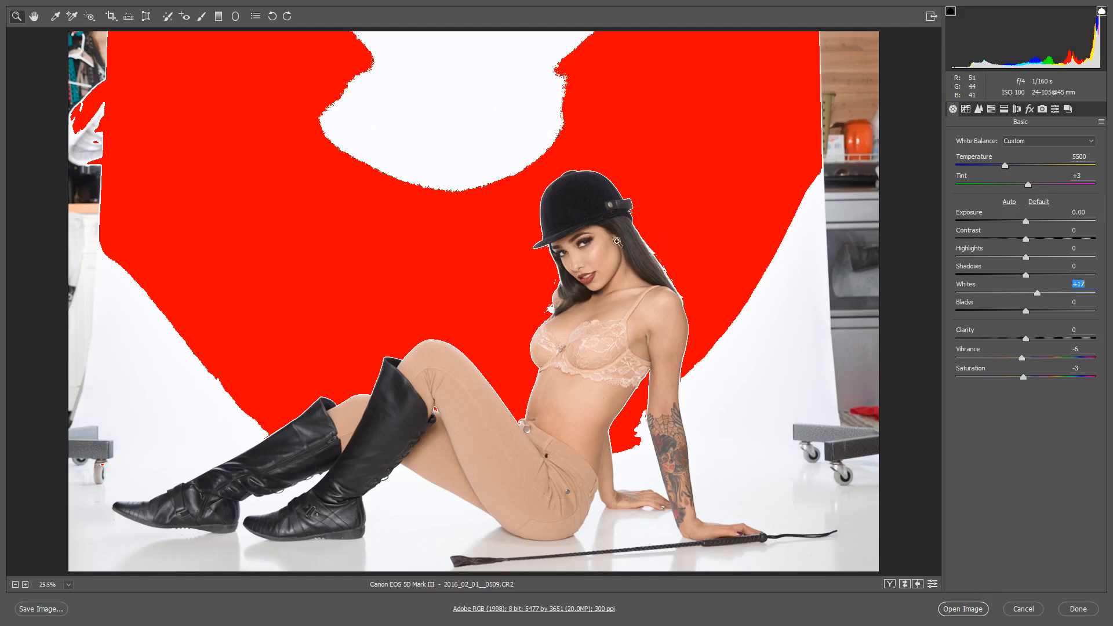
left_click(1031, 274)
left_click_drag(1031, 277, 1029, 276)
left_click_drag(1026, 313, 1029, 313)
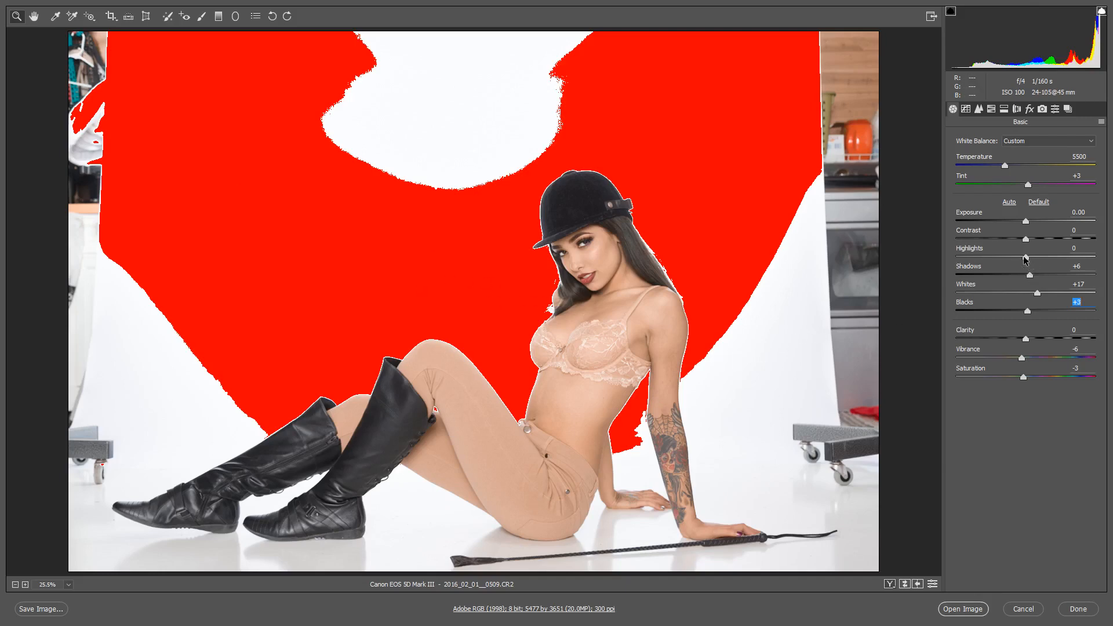
left_click_drag(1026, 257, 1021, 256)
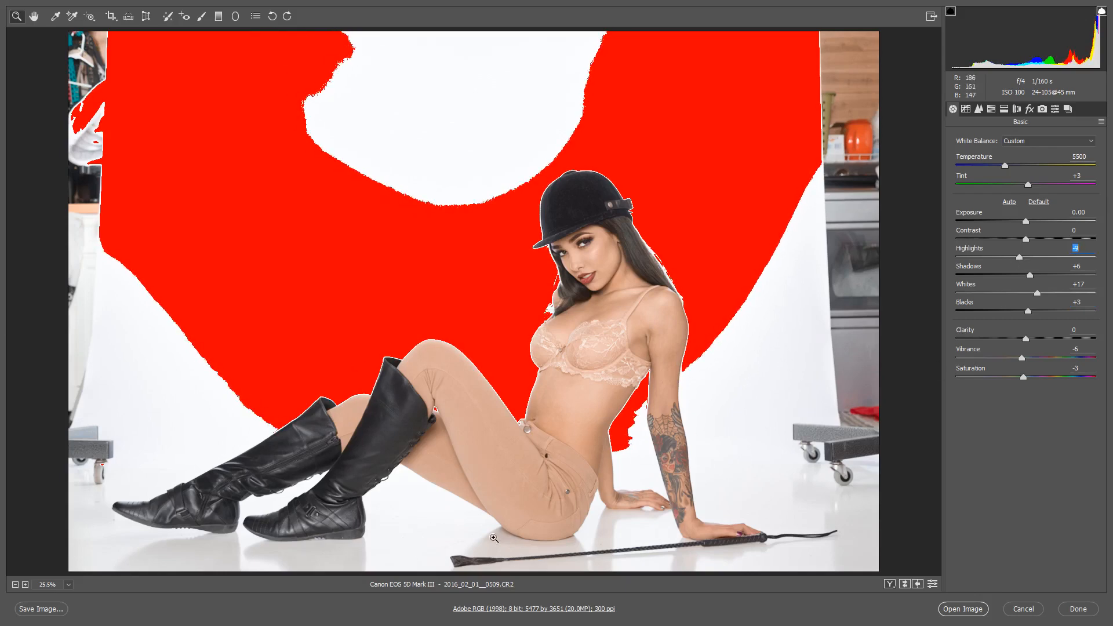
Open the developed raw image for editing in Photoshop and duplicate its Background layer
left_click(962, 609)
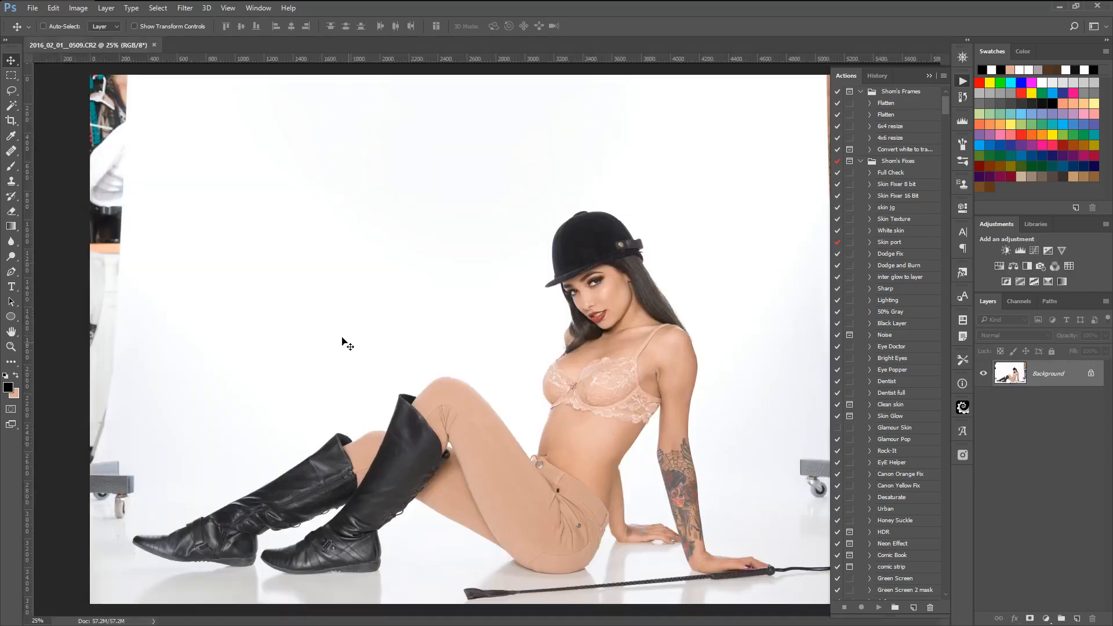
scroll(387, 328, "down", 3)
scroll(387, 328, "up", 2)
scroll(387, 328, "down", 1)
scroll(365, 315, "up", 1)
scroll(367, 315, "down", 1)
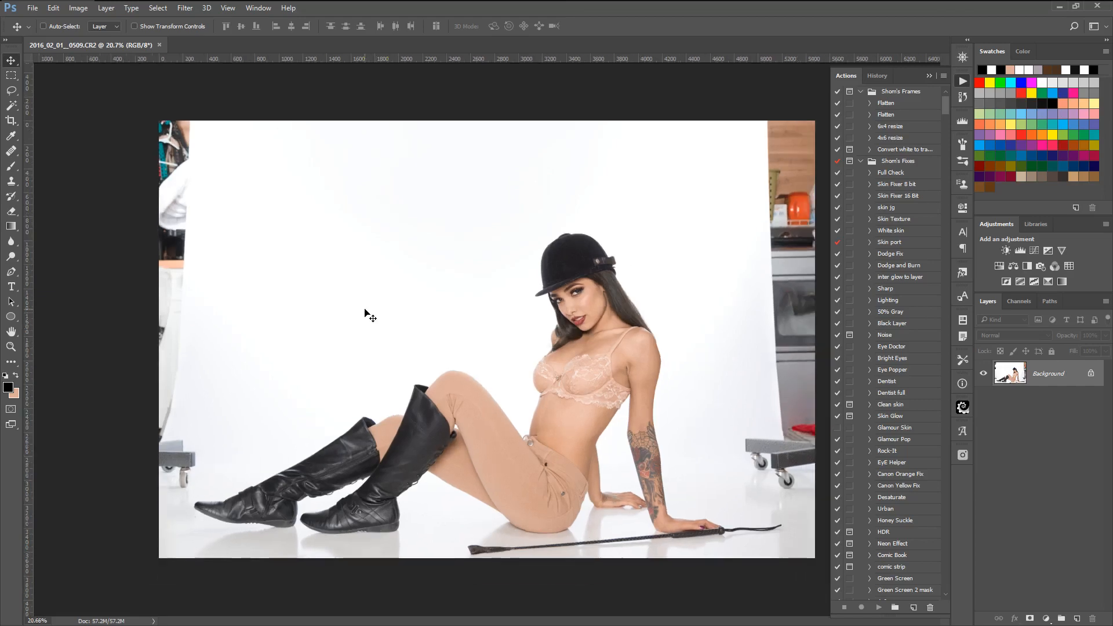
left_click(929, 76)
scroll(702, 391, "up", 1)
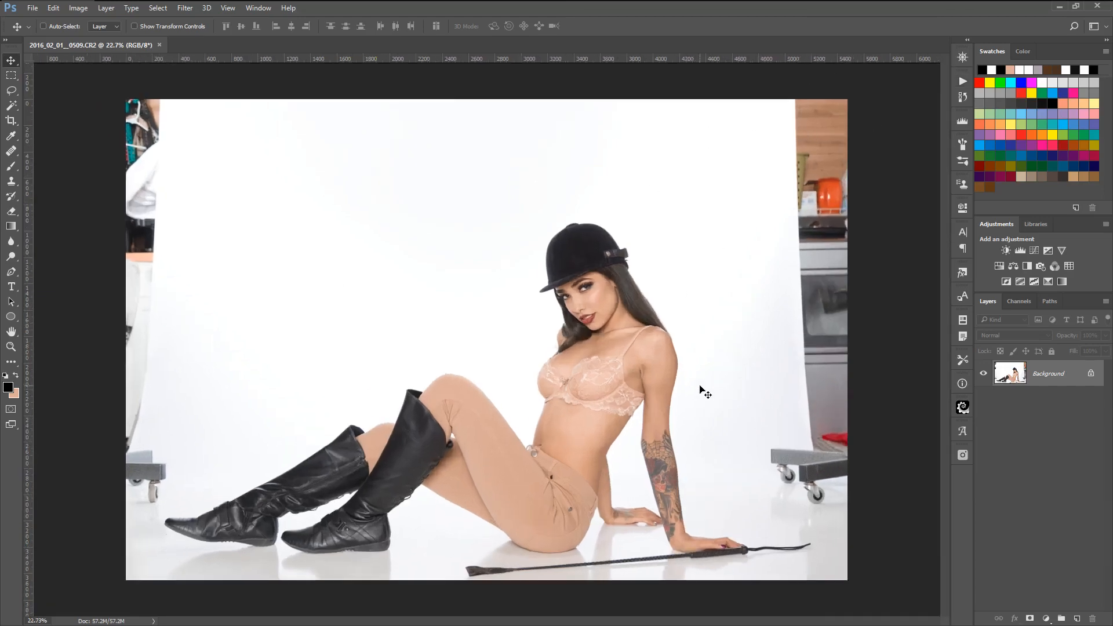
left_click_drag(1055, 382, 1076, 619)
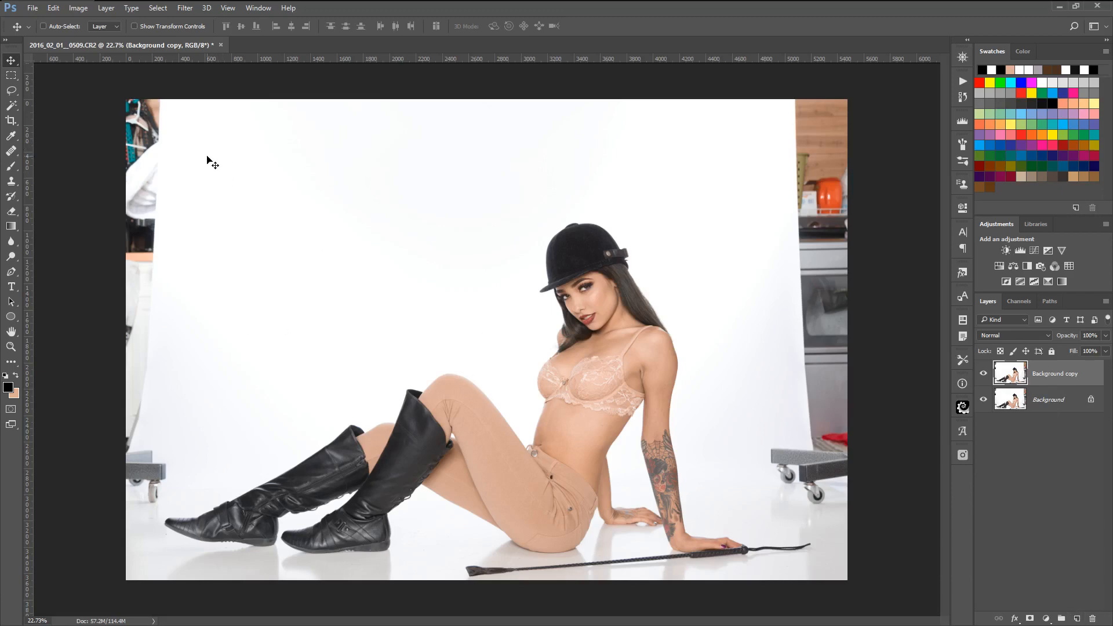
Paint over the clutter beside the backdrop behind the boots with a soft 432 px brush, using sampled backdrop and floor whites
left_click(11, 167)
right_click(269, 201)
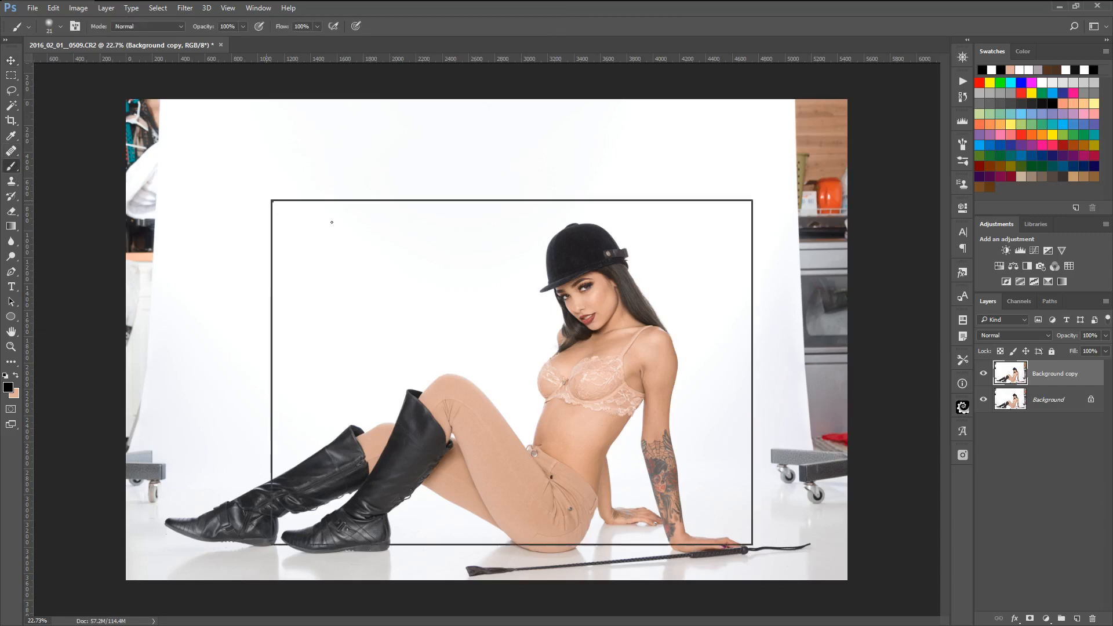
left_click_drag(377, 228, 391, 227)
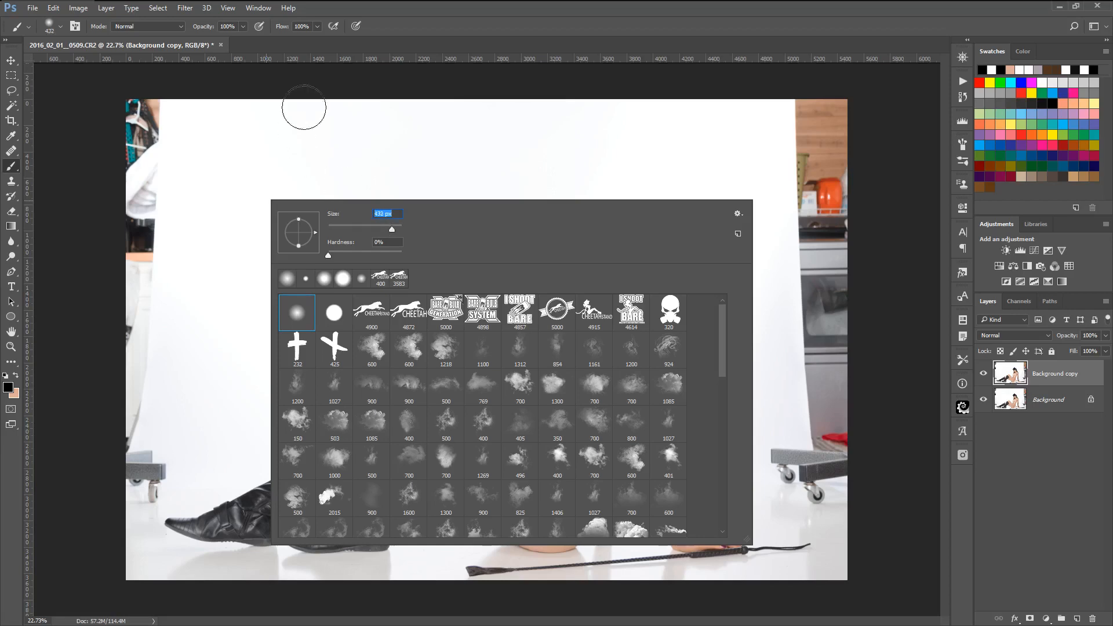
key("Tab")
left_click(239, 126, "alt")
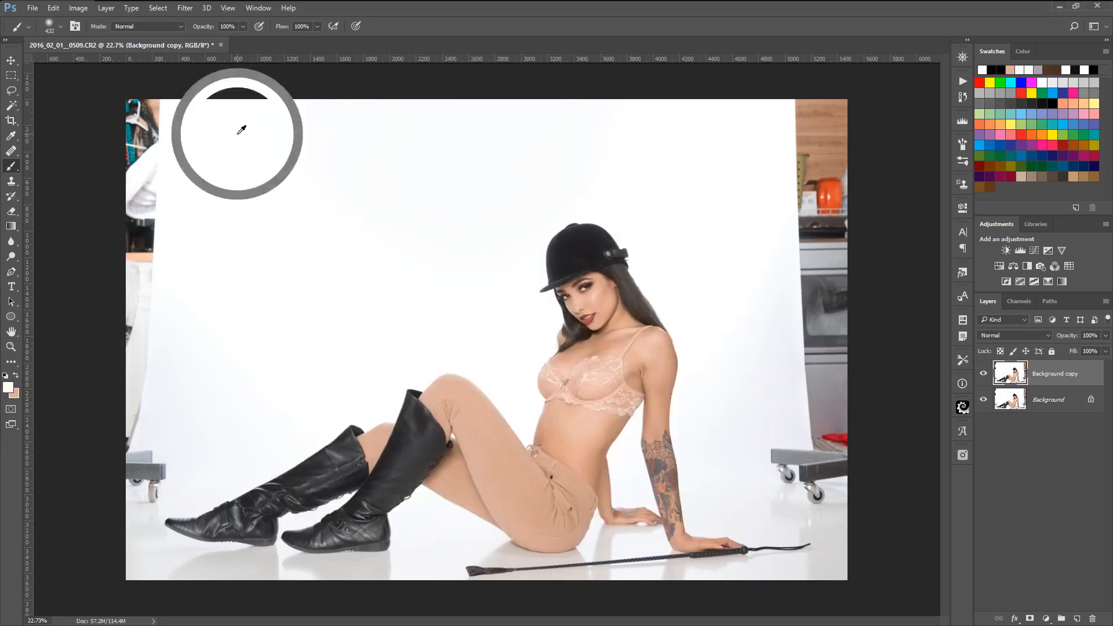
mouse_move(189, 129)
left_mouse_down()
mouse_move(182, 116)
mouse_move(121, 159)
mouse_move(132, 426)
mouse_move(145, 459)
mouse_move(174, 471)
mouse_move(141, 495)
mouse_move(68, 442)
mouse_move(157, 487)
mouse_move(104, 487)
mouse_move(140, 502)
left_mouse_up()
left_click(152, 444)
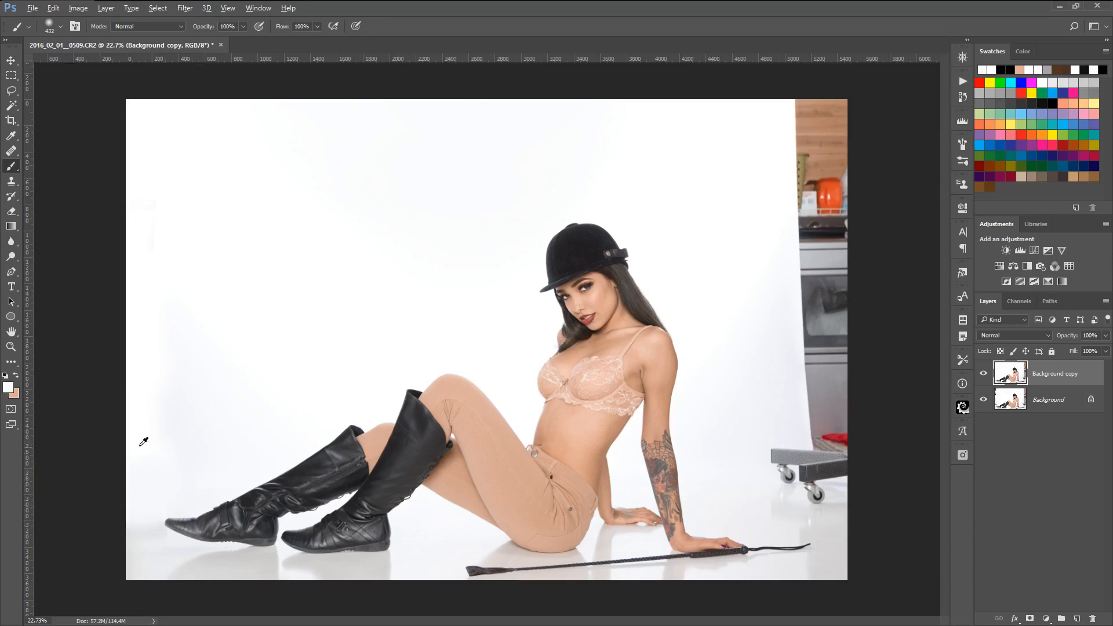
left_click(149, 462, "alt")
mouse_move(153, 526)
left_mouse_down()
mouse_move(119, 535)
mouse_move(137, 548)
mouse_move(149, 538)
mouse_move(111, 550)
mouse_move(139, 552)
mouse_move(116, 575)
left_mouse_up()
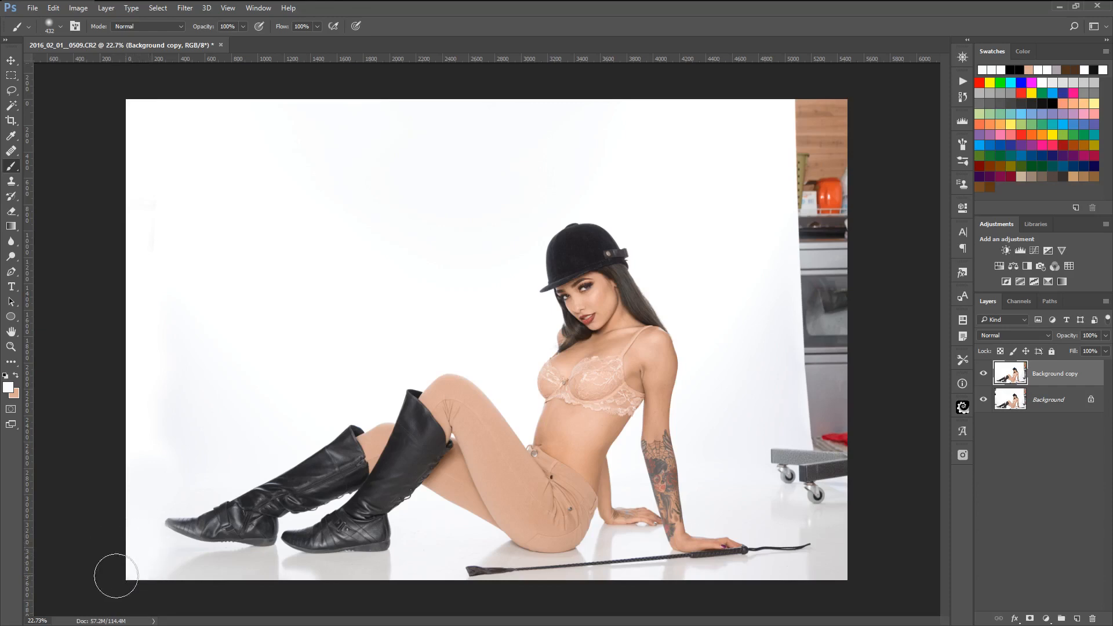
Erase the white paint covering the toe of the rear boot with a 77 px eraser
left_click(11, 211)
right_click(238, 359)
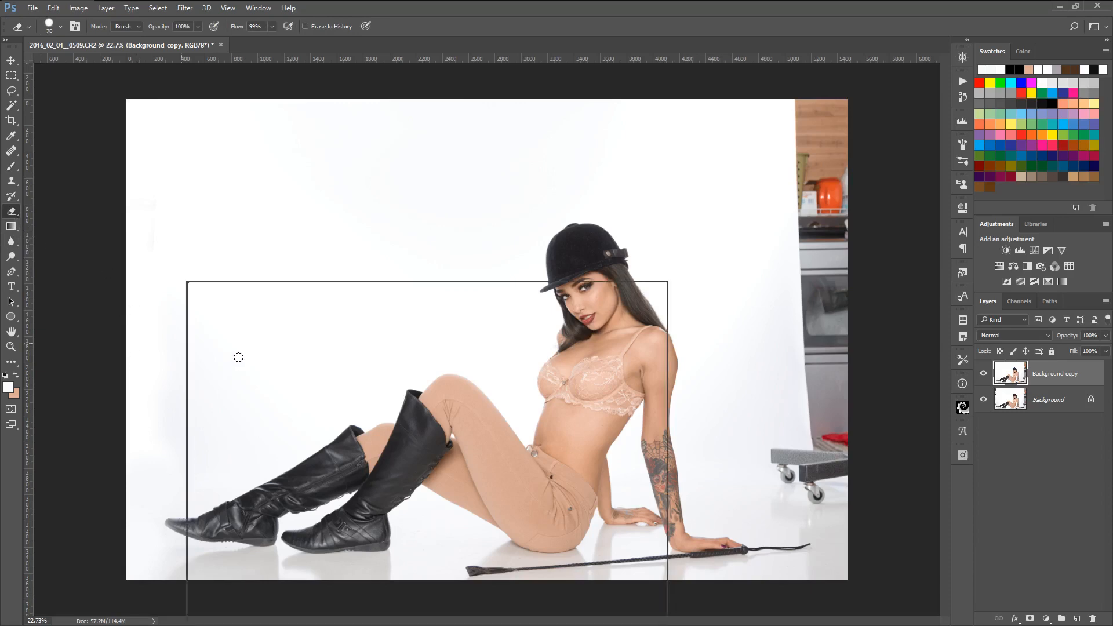
left_click(172, 526)
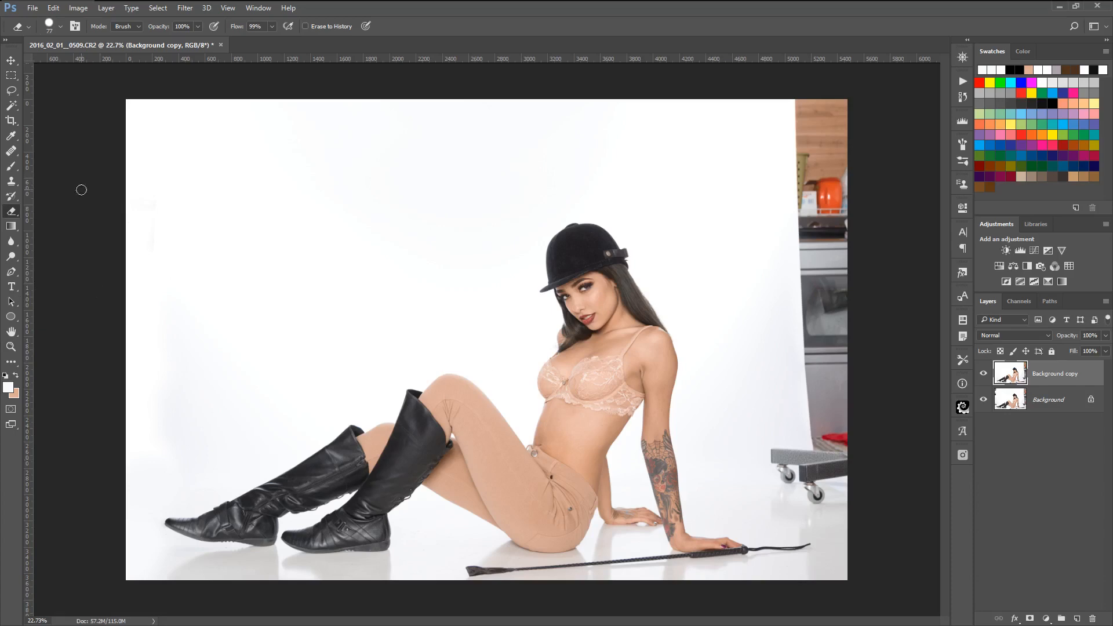
Paint over the shelves, oven and backdrop stand behind the model with sampled backdrop and floor whites
left_click(12, 166)
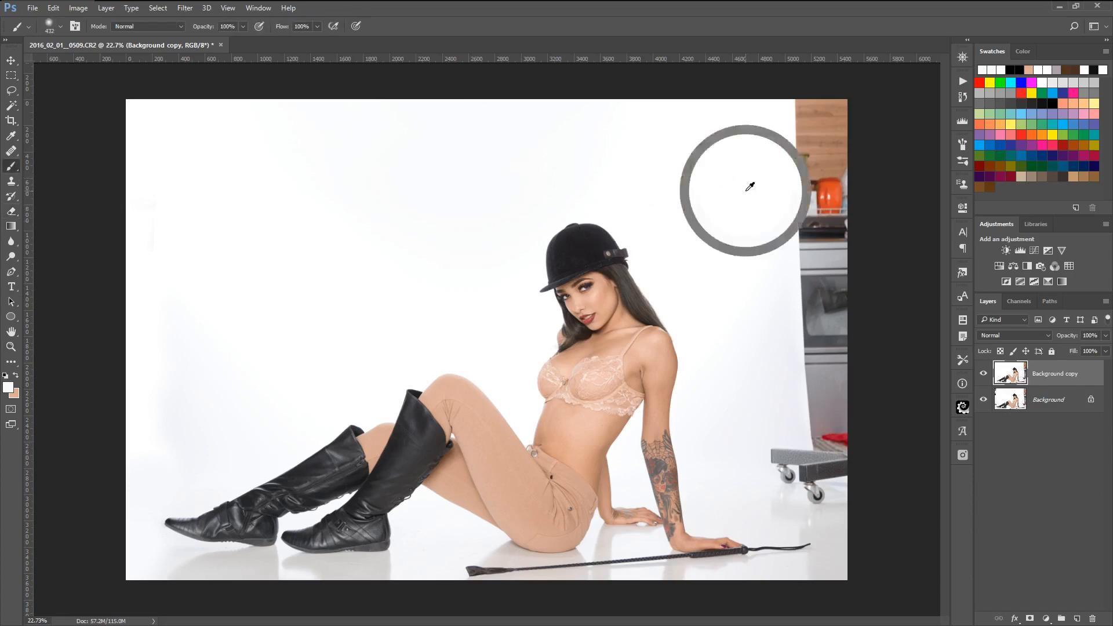
mouse_move(813, 200)
left_mouse_down()
mouse_move(789, 169)
mouse_move(821, 161)
mouse_move(850, 131)
mouse_move(825, 117)
mouse_move(871, 114)
mouse_move(847, 114)
mouse_move(861, 180)
mouse_move(818, 211)
mouse_move(850, 230)
mouse_move(831, 242)
mouse_move(836, 267)
mouse_move(784, 301)
mouse_move(826, 310)
mouse_move(795, 343)
mouse_move(836, 354)
mouse_move(819, 359)
mouse_move(806, 404)
mouse_move(840, 431)
mouse_move(722, 463)
mouse_move(807, 467)
mouse_move(787, 490)
mouse_move(832, 483)
mouse_move(823, 447)
left_mouse_up()
left_click(779, 467, "alt")
mouse_move(777, 500)
left_mouse_down()
mouse_move(826, 512)
mouse_move(785, 509)
left_mouse_up()
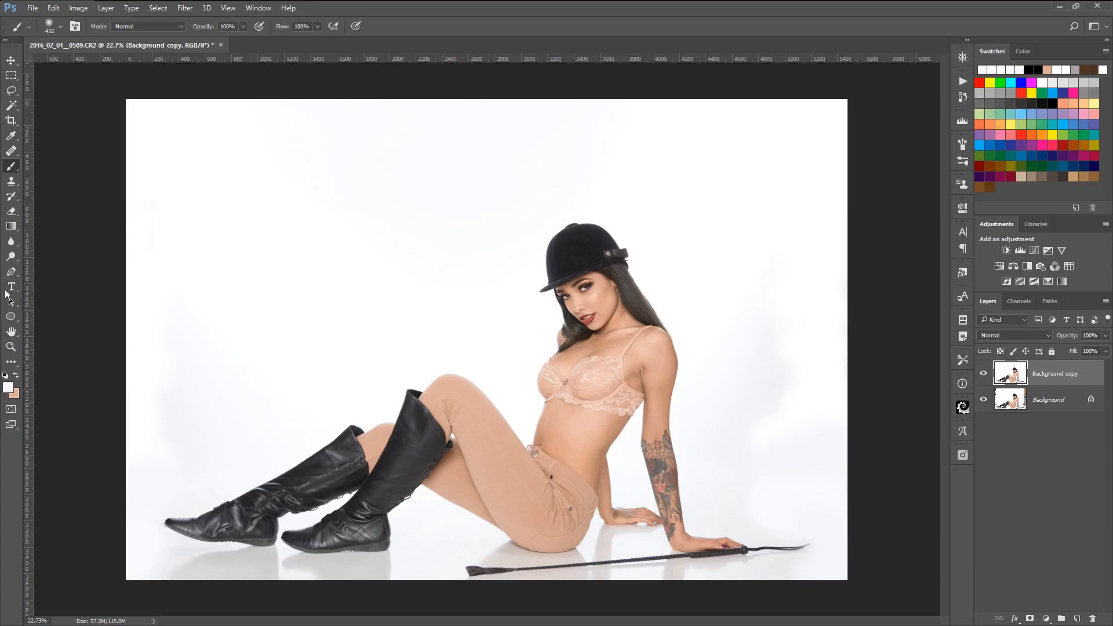
Erase the white paint over the tip of the riding crop using a lower eraser flow
left_click(11, 211)
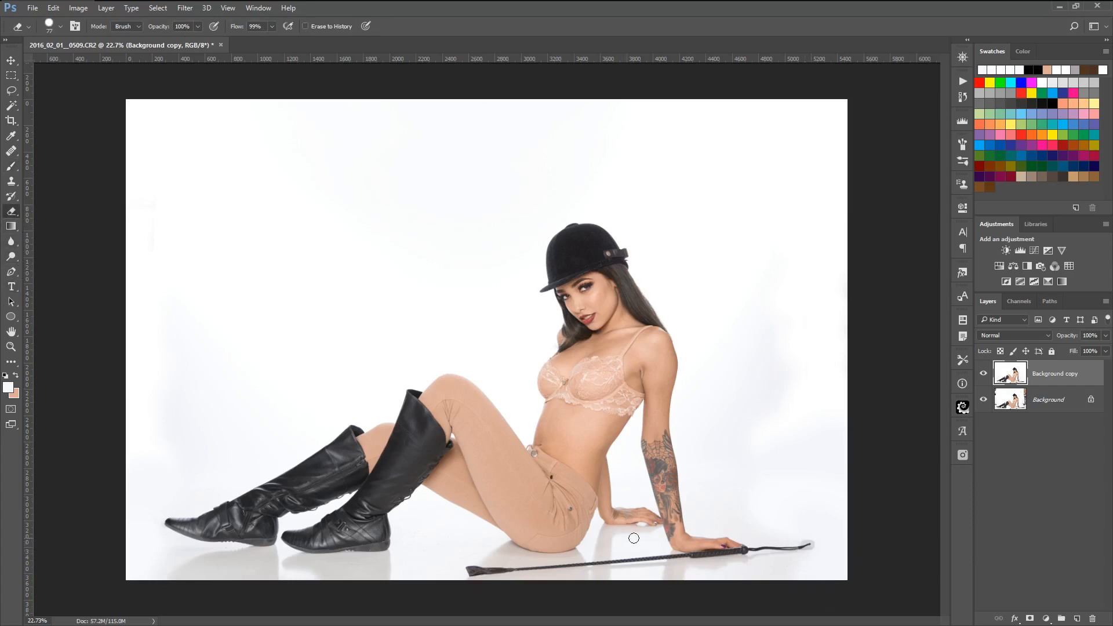
key("ctrl+z")
left_click_drag(237, 27, 189, 32)
mouse_move(808, 545)
left_mouse_down()
mouse_move(762, 550)
mouse_move(802, 549)
left_mouse_up()
left_click(10, 59)
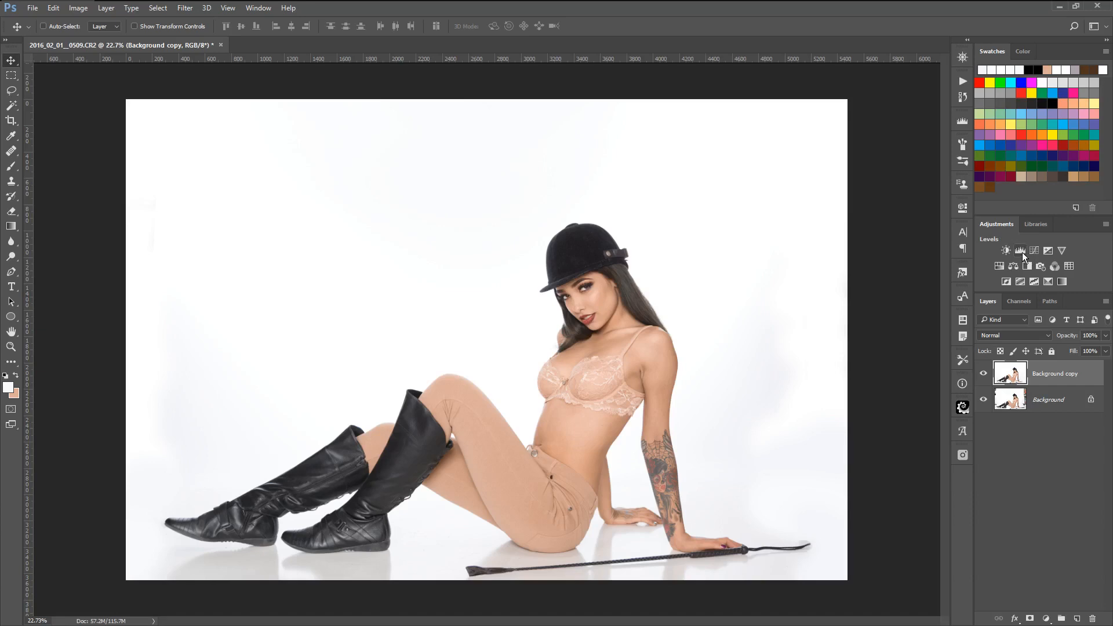
Select the white backdrop and add the floor areas around the model, her boots and the crop using Magic Wand at tolerance 13
left_click(11, 106)
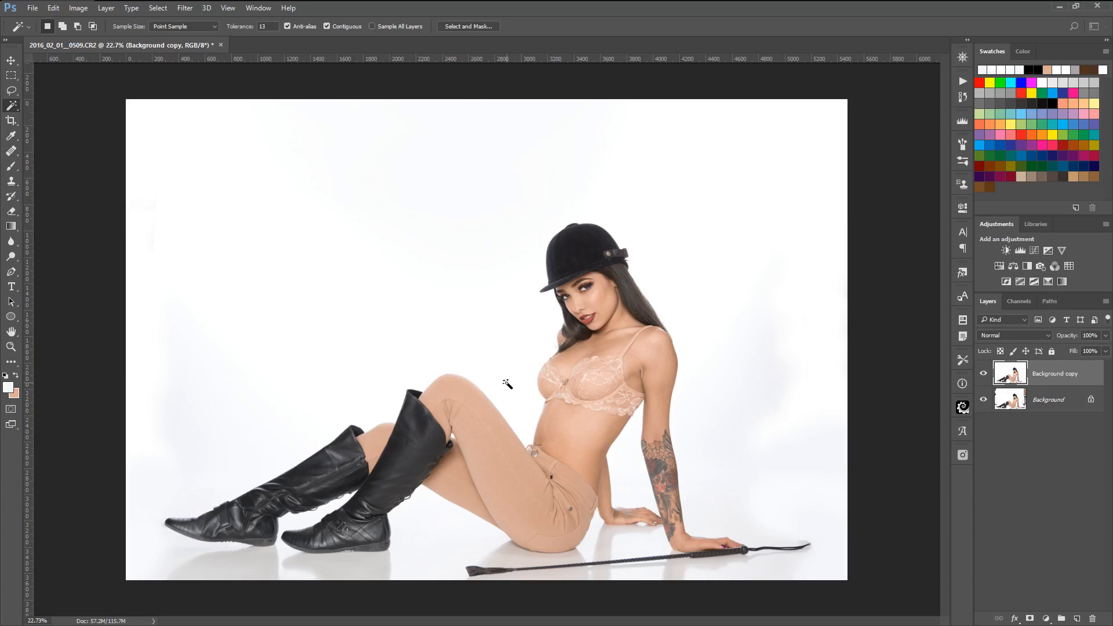
left_click(722, 516, "shift")
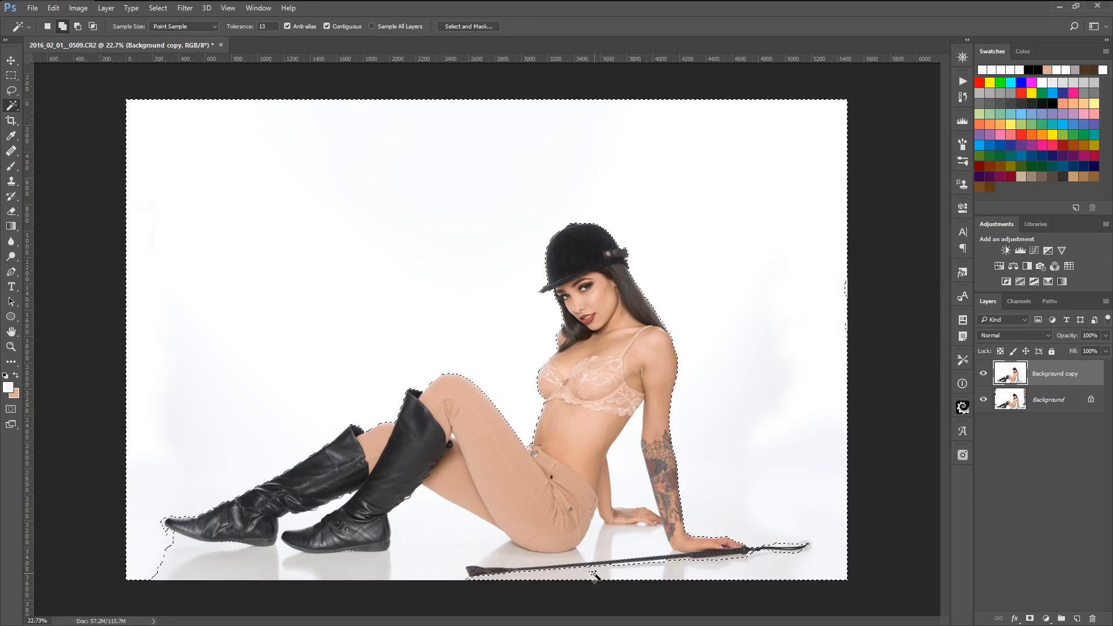
left_click(601, 542, "shift")
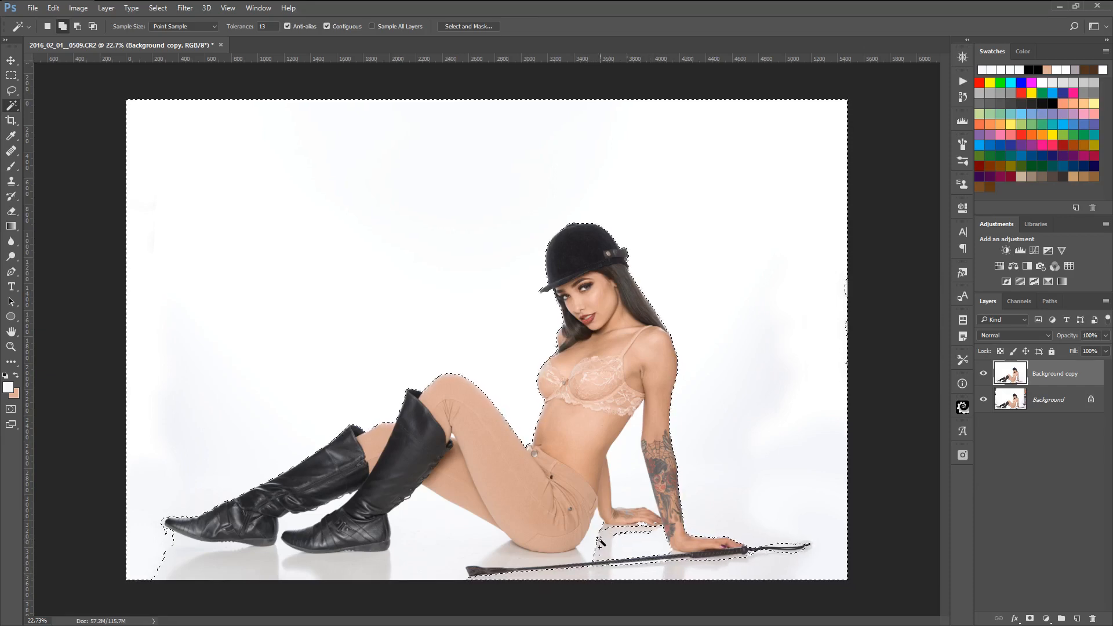
left_click(621, 492, "shift")
left_click(387, 567, "shift")
left_click(289, 568, "shift")
left_click(246, 569, "shift")
left_click(164, 526, "shift")
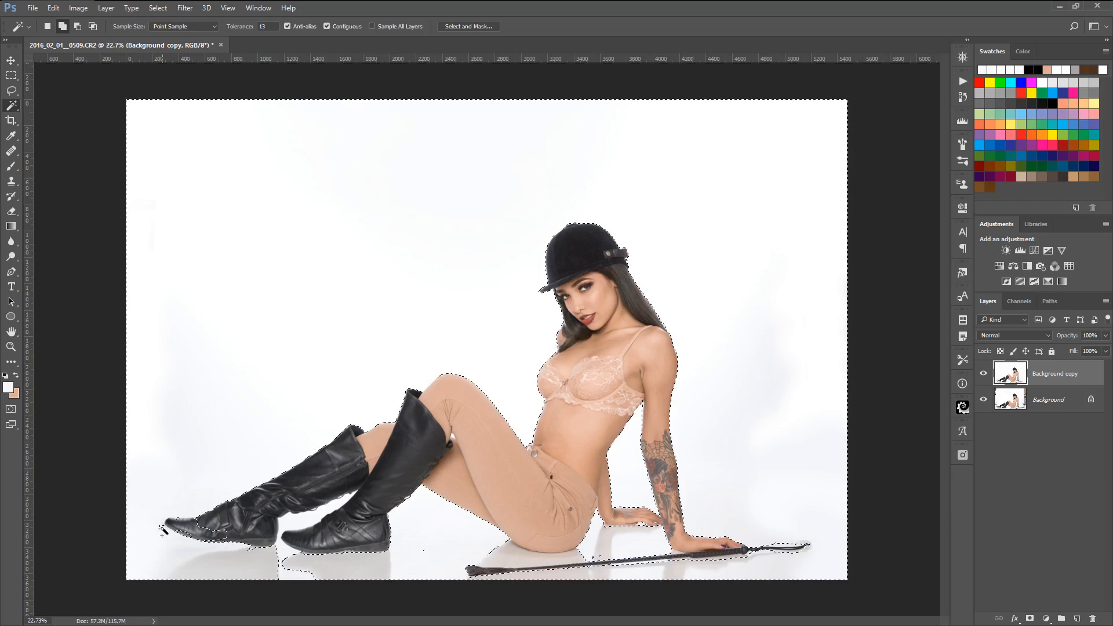
Undo the last wand selection and add the pale halo around the rear boot's toe to the background selection instead
key("ctrl+z")
scroll(182, 552, "up", 4)
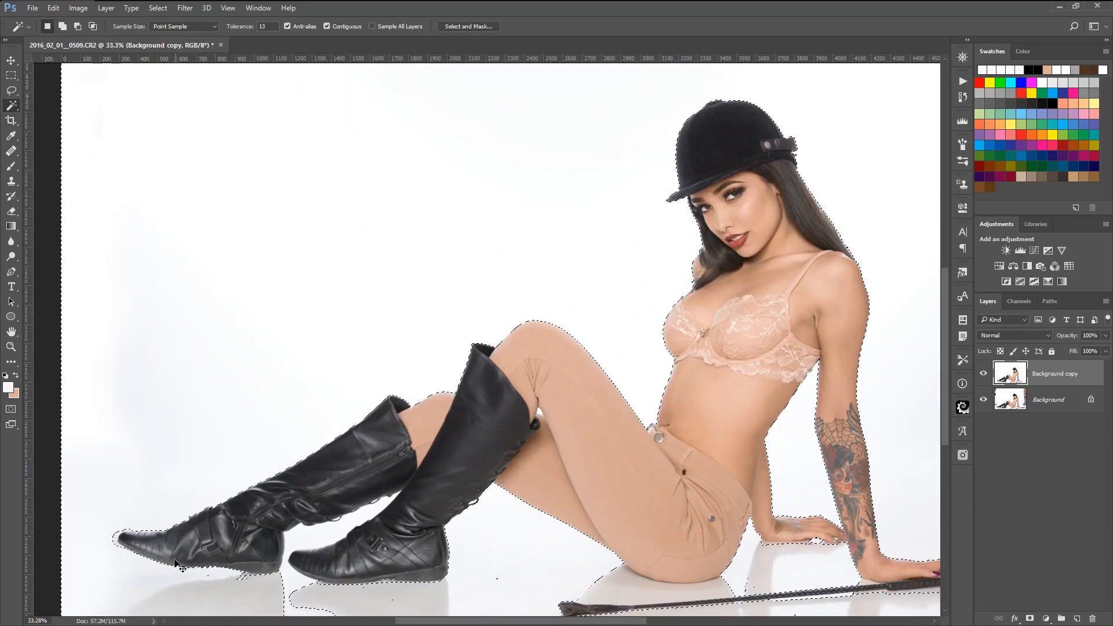
left_click(114, 539, "shift")
scroll(123, 552, "up", 5)
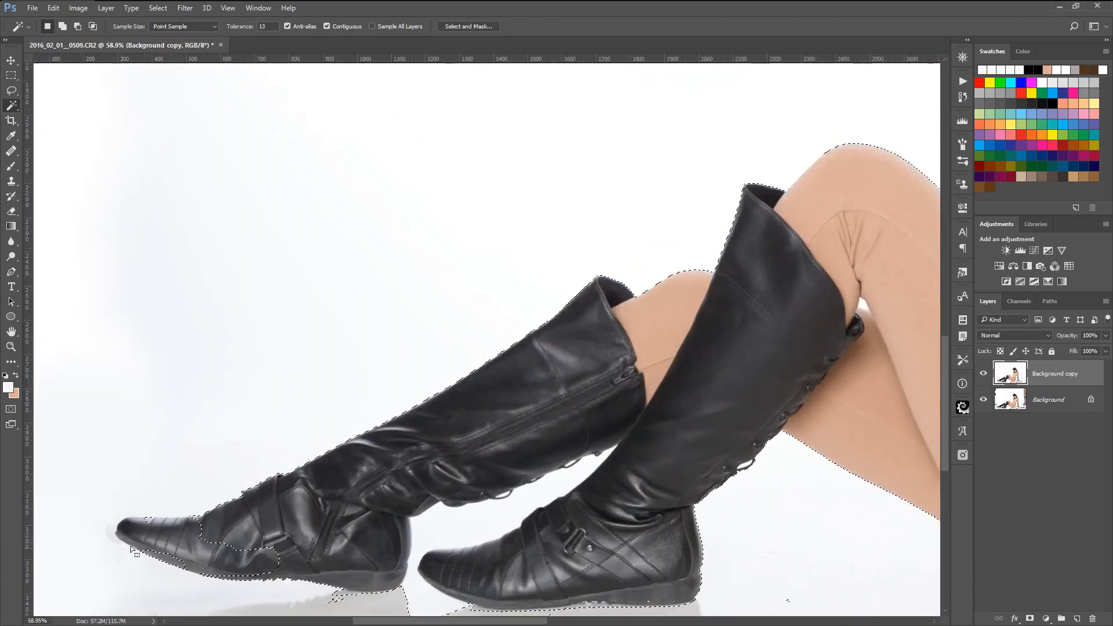
Enter Quick Mask and paint black over the wrongly selected toe of the rear boot with a 64 px brush at 100% hardness
left_click_drag(197, 510, 407, 414)
scroll(332, 415, "up", 3)
key("d")
key("q")
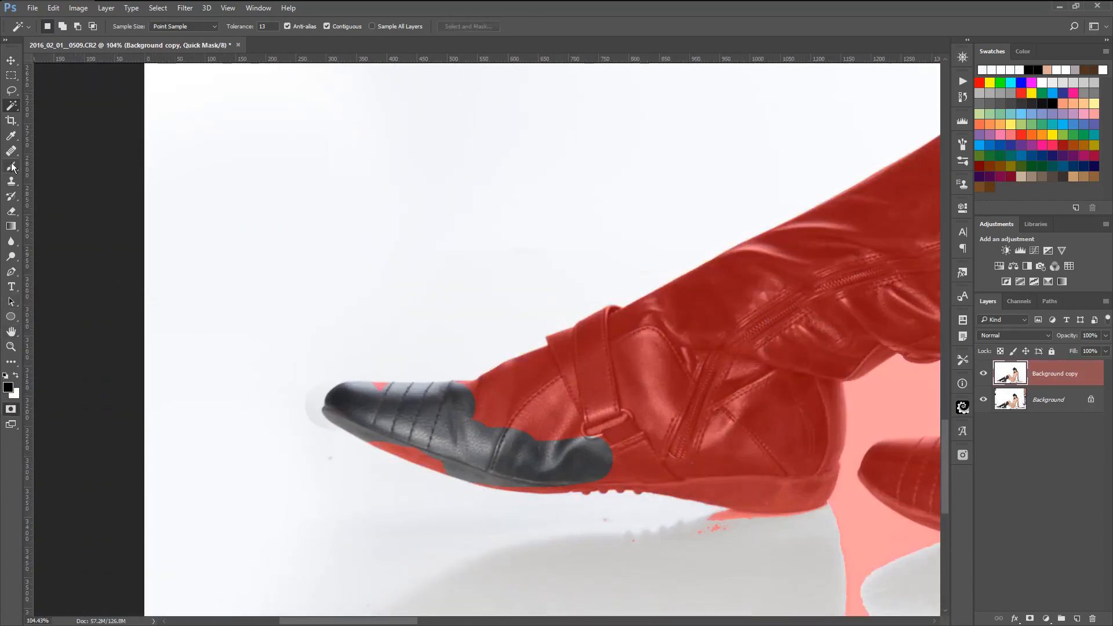
left_click(18, 168)
right_click(456, 420)
left_click(524, 310)
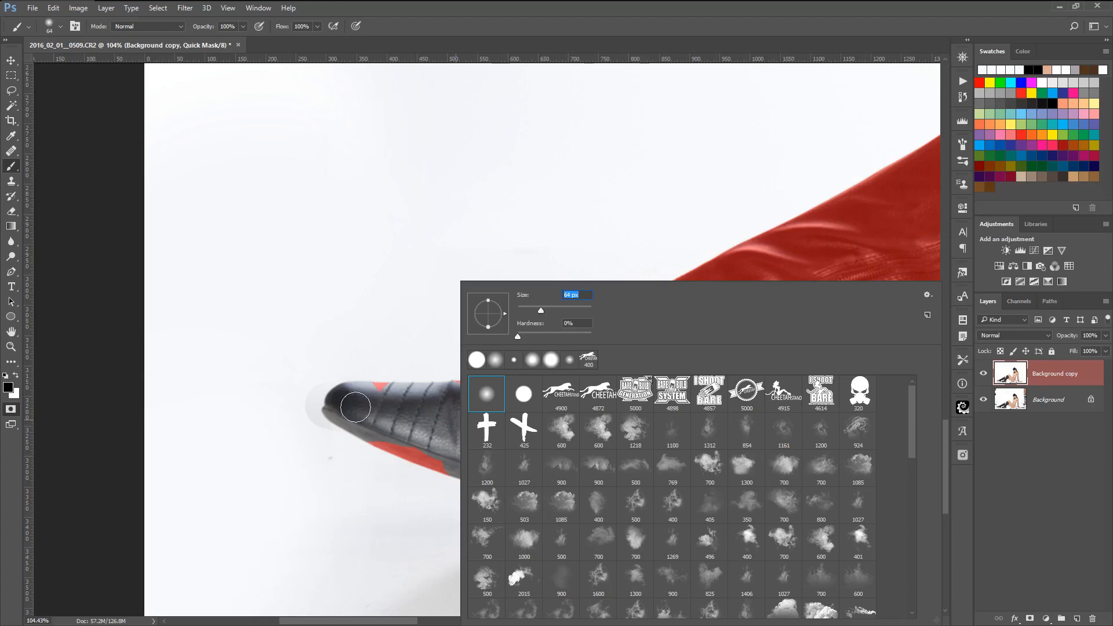
left_click(567, 334)
mouse_move(355, 406)
left_mouse_down()
mouse_move(407, 414)
mouse_move(387, 424)
mouse_move(469, 462)
mouse_move(595, 467)
mouse_move(440, 424)
left_mouse_up()
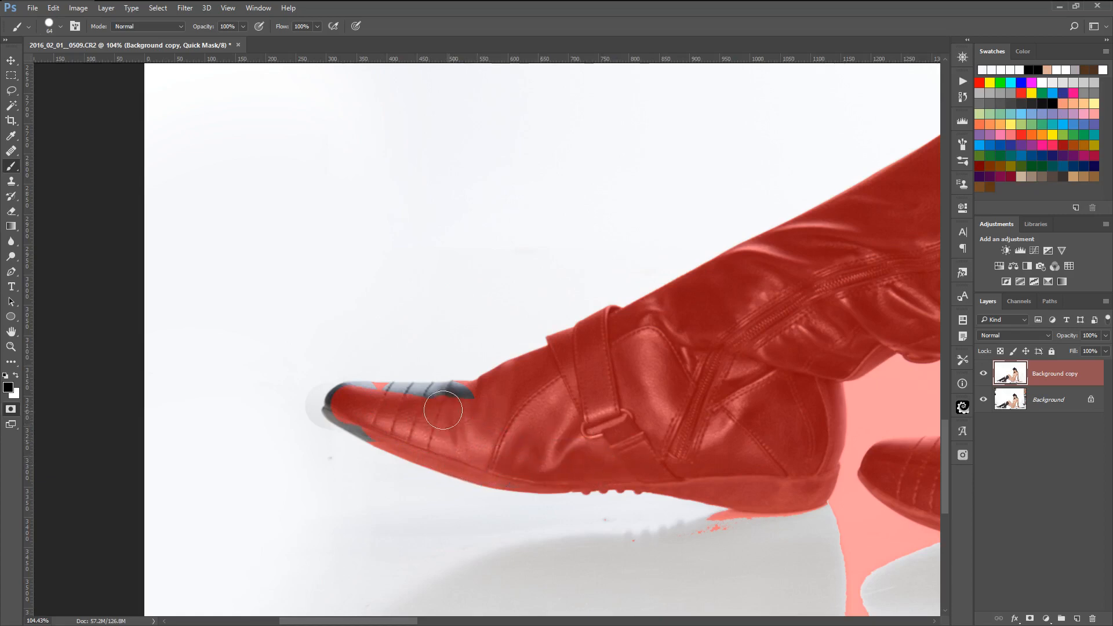
Mask the remaining uncovered upper and lower edges of the rear boot's toe
scroll(391, 405, "up", 5)
left_click_drag(309, 402, 510, 398)
mouse_move(306, 414)
left_mouse_down()
mouse_move(336, 446)
mouse_move(371, 448)
left_mouse_up()
scroll(522, 418, "up", 1)
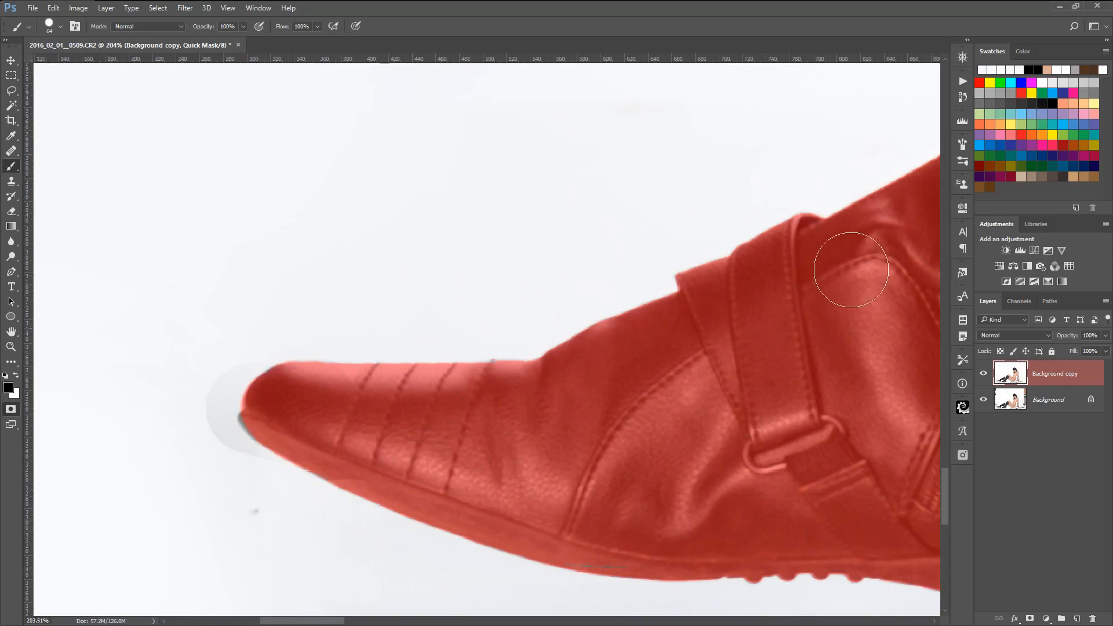
Set the brush tip spacing to 17%
left_click(965, 148)
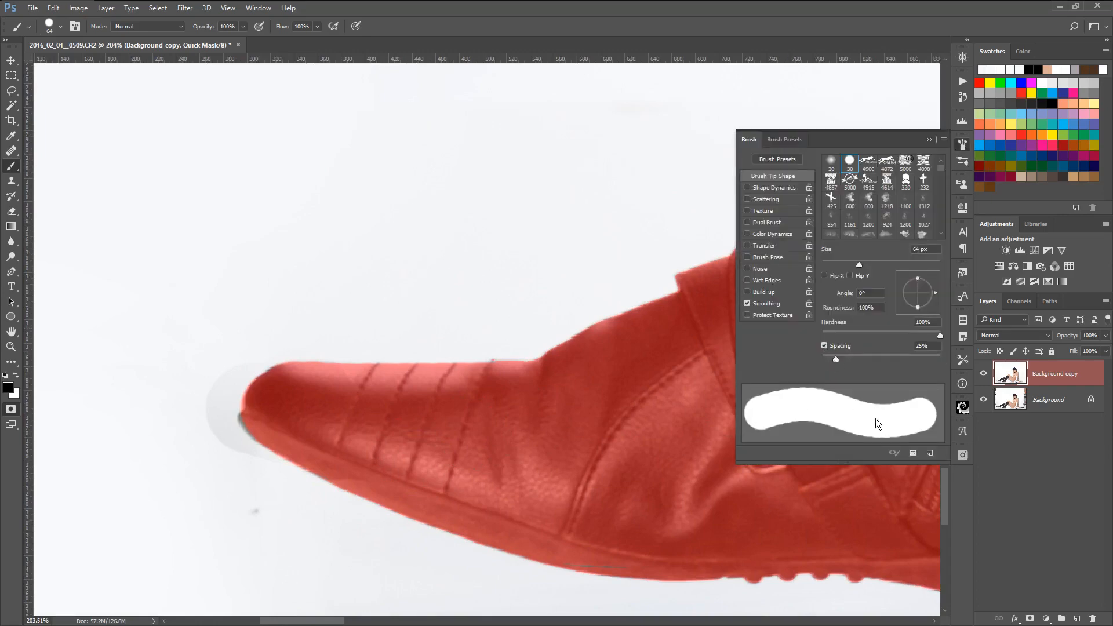
left_click_drag(835, 359, 831, 358)
scroll(660, 464, "down", 3)
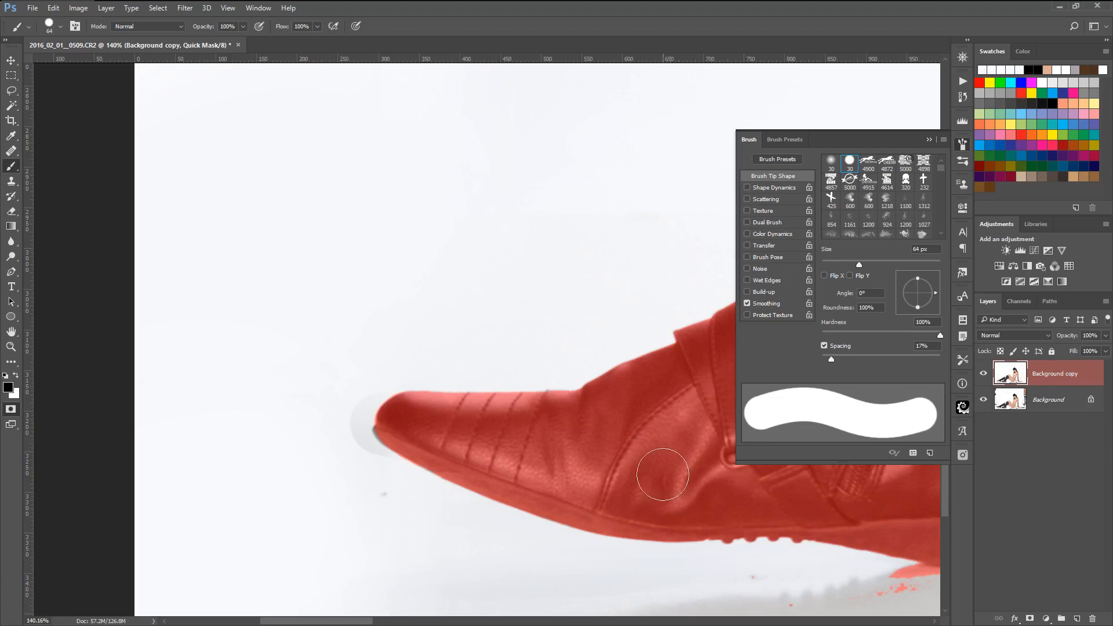
Paint white over the stray mask patches on the floor beneath the rear boot's sole
scroll(662, 475, "down", 1)
left_click_drag(603, 455, 240, 332)
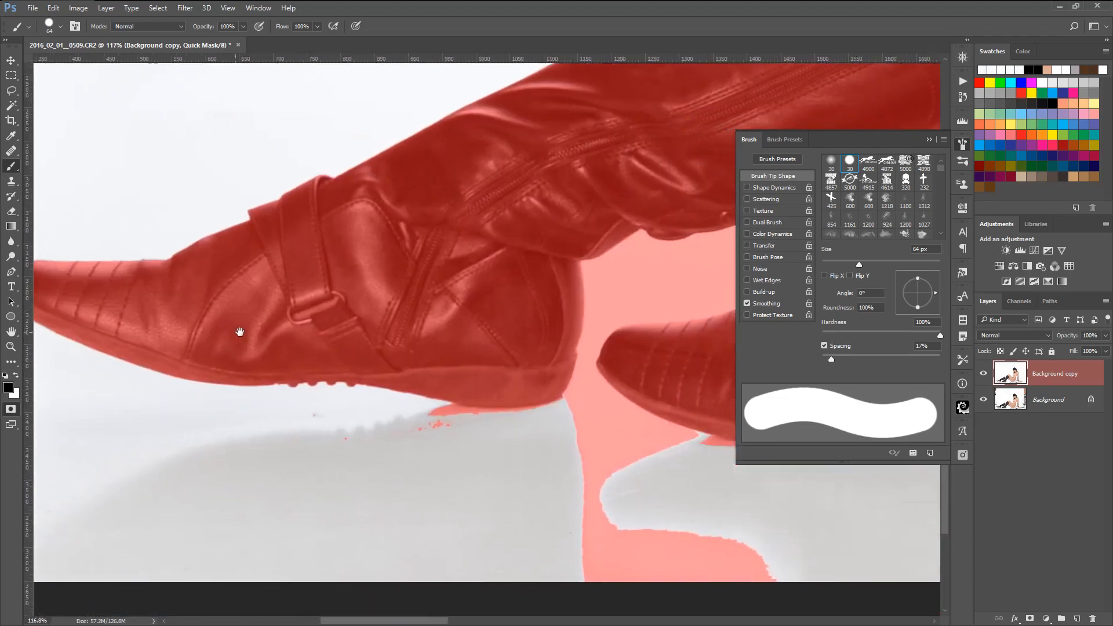
scroll(372, 435, "up", 2)
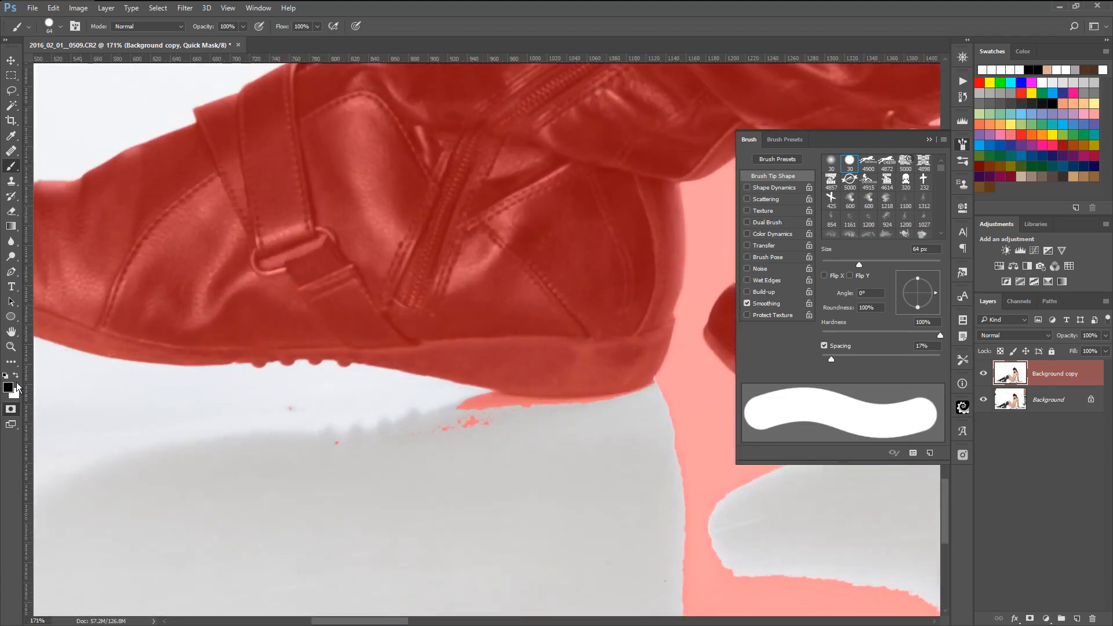
mouse_move(398, 443)
left_mouse_down()
mouse_move(452, 440)
mouse_move(469, 425)
mouse_move(626, 427)
left_mouse_up()
mouse_move(450, 428)
left_mouse_down()
mouse_move(216, 390)
mouse_move(74, 391)
left_mouse_up()
Clear leftover mask from the floor around the front boot's sole and turn the Quick Mask back into a selection
left_click_drag(663, 512, 514, 452)
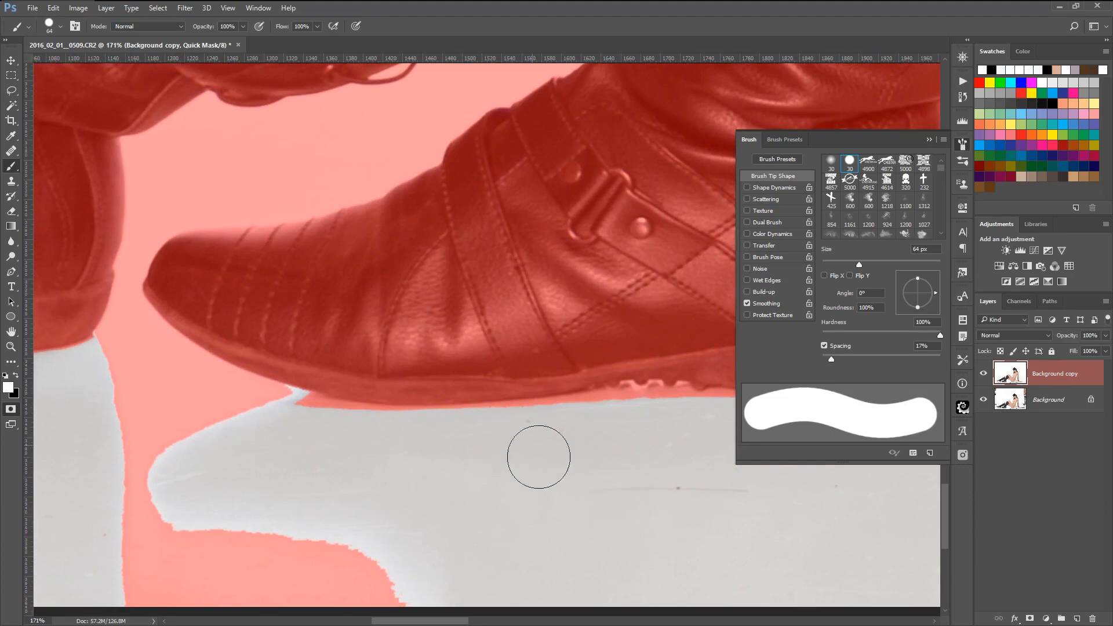
left_click_drag(816, 504, 137, 477)
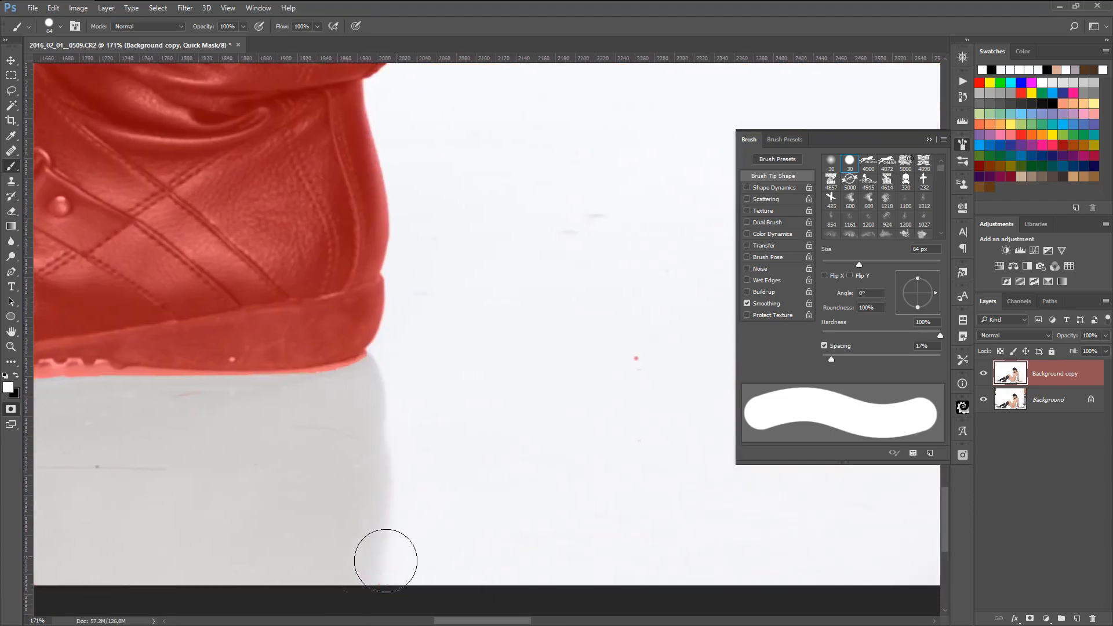
left_click_drag(641, 360, 29, 395)
scroll(354, 396, "down", 8)
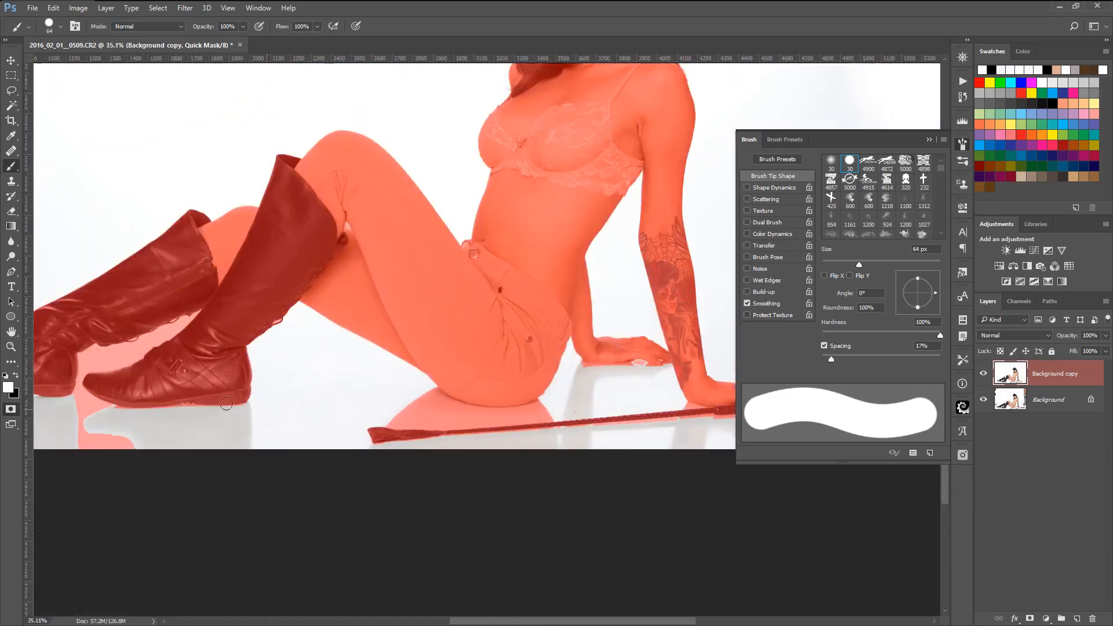
scroll(149, 414, "up", 1)
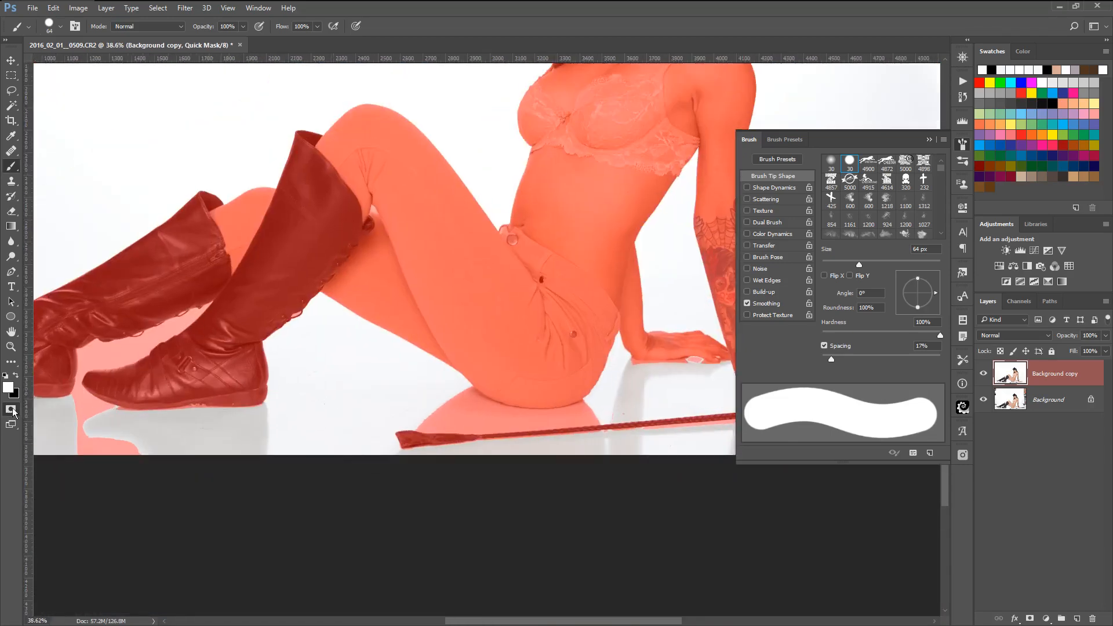
left_click(11, 410)
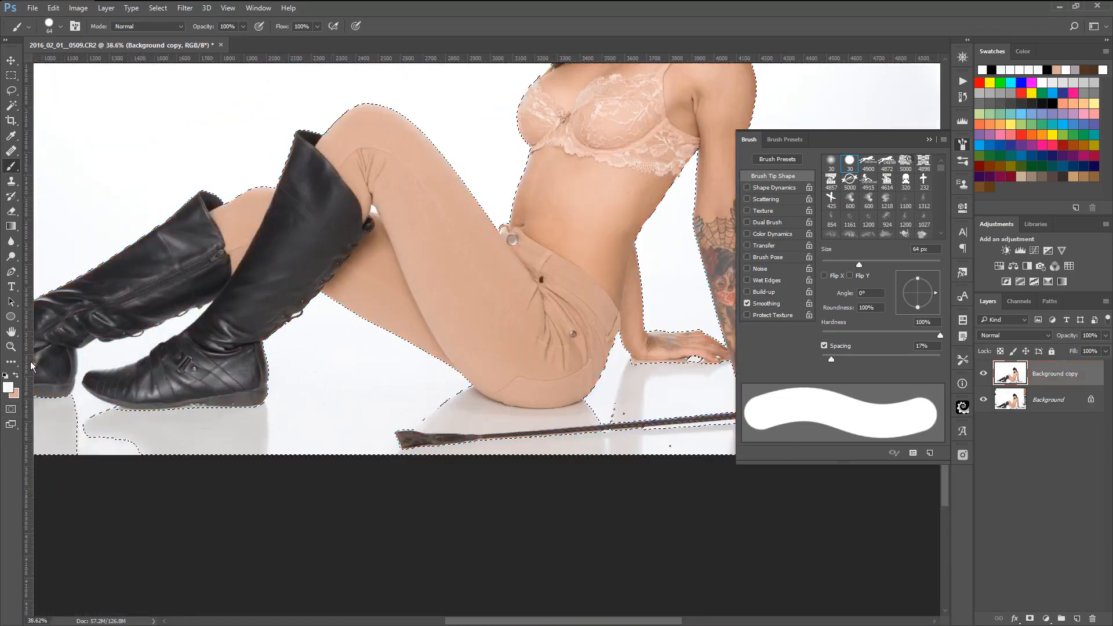
Add the unselected floor between the boots and the strip along the front boot's sole to the selection with the Magic Wand
left_click(11, 105)
left_click_drag(177, 367, 439, 354)
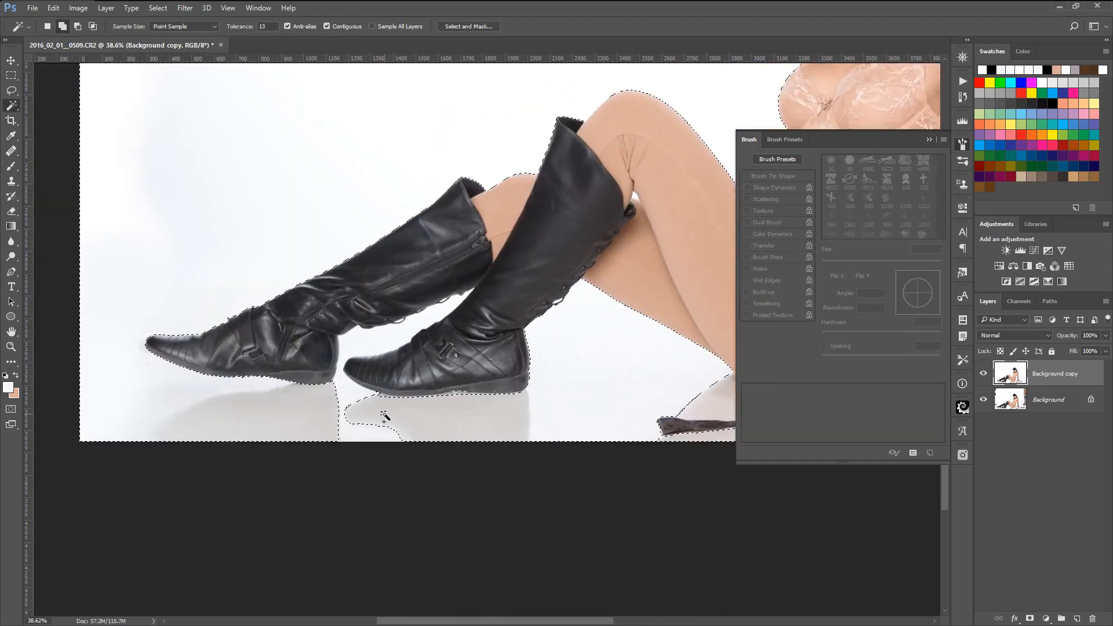
left_click(342, 397)
scroll(313, 405, "up", 3)
scroll(566, 390, "up", 4)
scroll(576, 389, "up", 1)
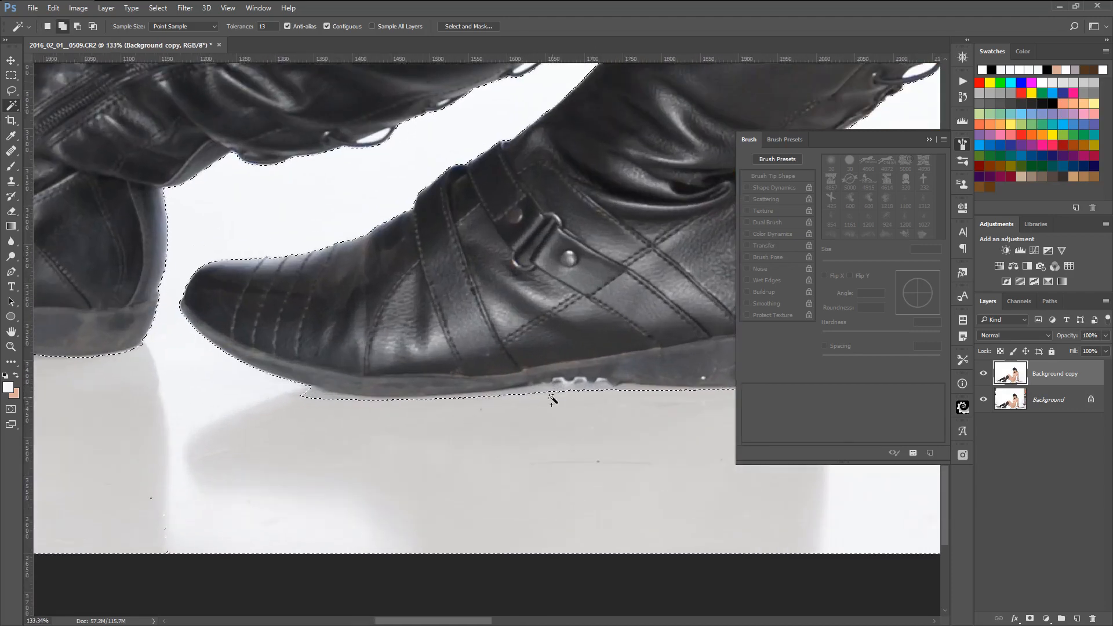
left_click(541, 392)
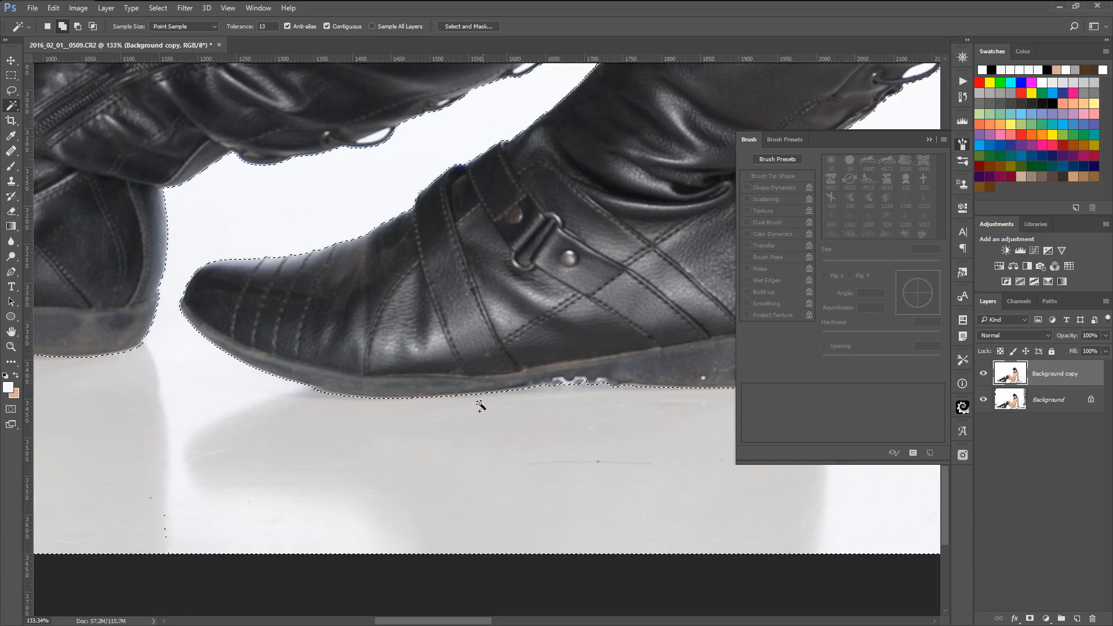
left_click(327, 398)
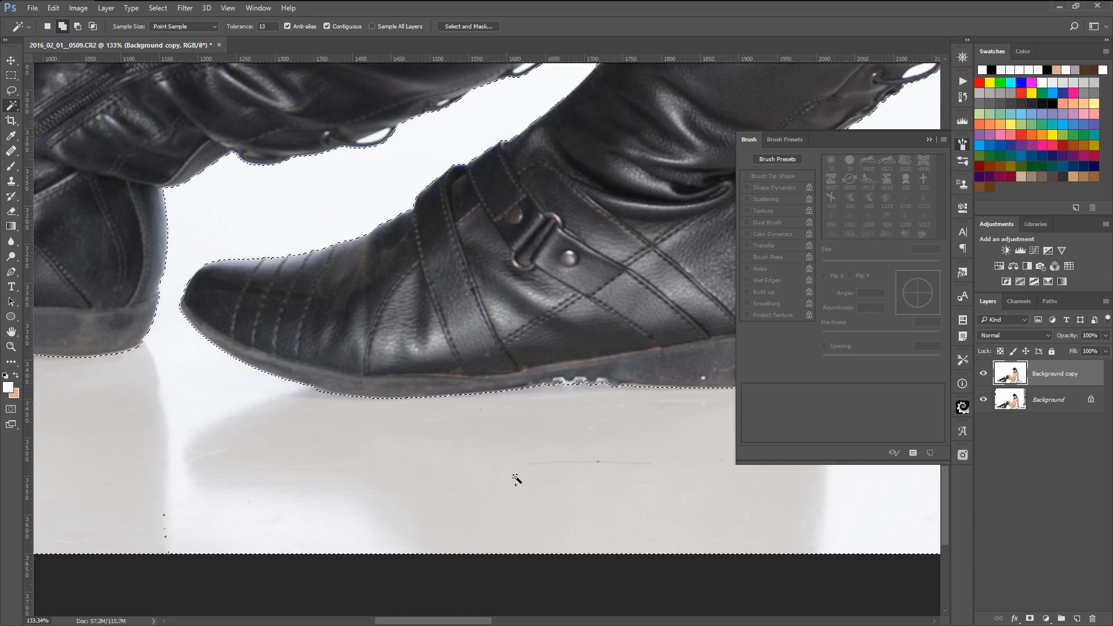
Lasso the small unselected specks on the floor below the boots and near the crop tip into the selection
left_click(11, 90)
left_click_drag(193, 480, 196, 481)
left_click_drag(676, 524, 427, 527)
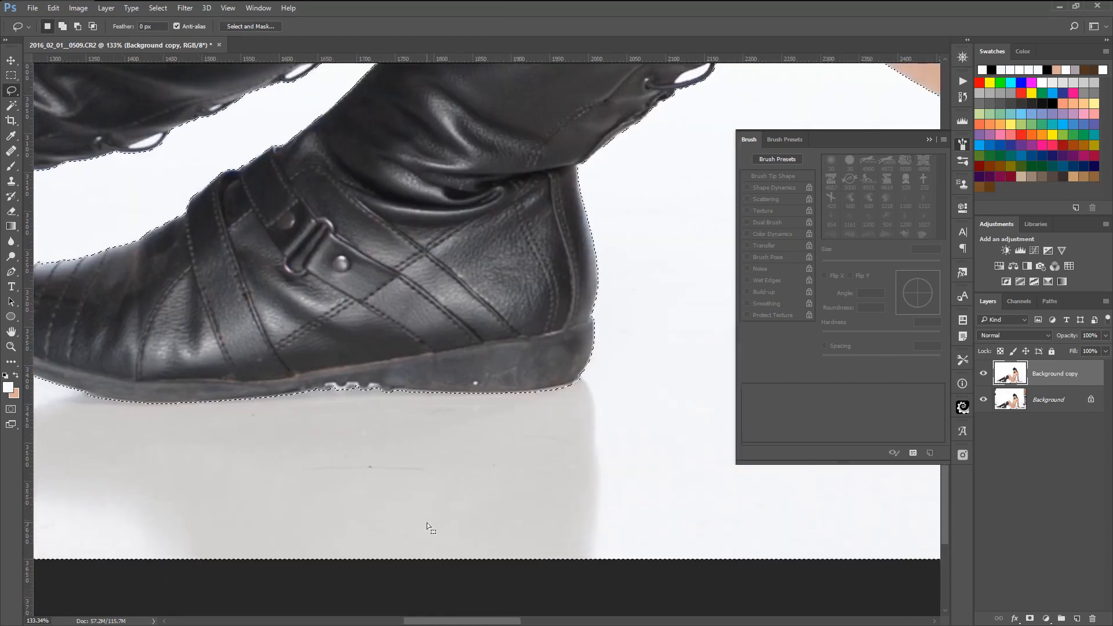
left_click_drag(601, 472, 140, 474)
left_click_drag(386, 471, 76, 456)
key("shift")
left_click_drag(122, 514, 148, 547)
mouse_move(242, 538)
left_mouse_down()
mouse_move(205, 525)
mouse_move(244, 545)
left_mouse_up()
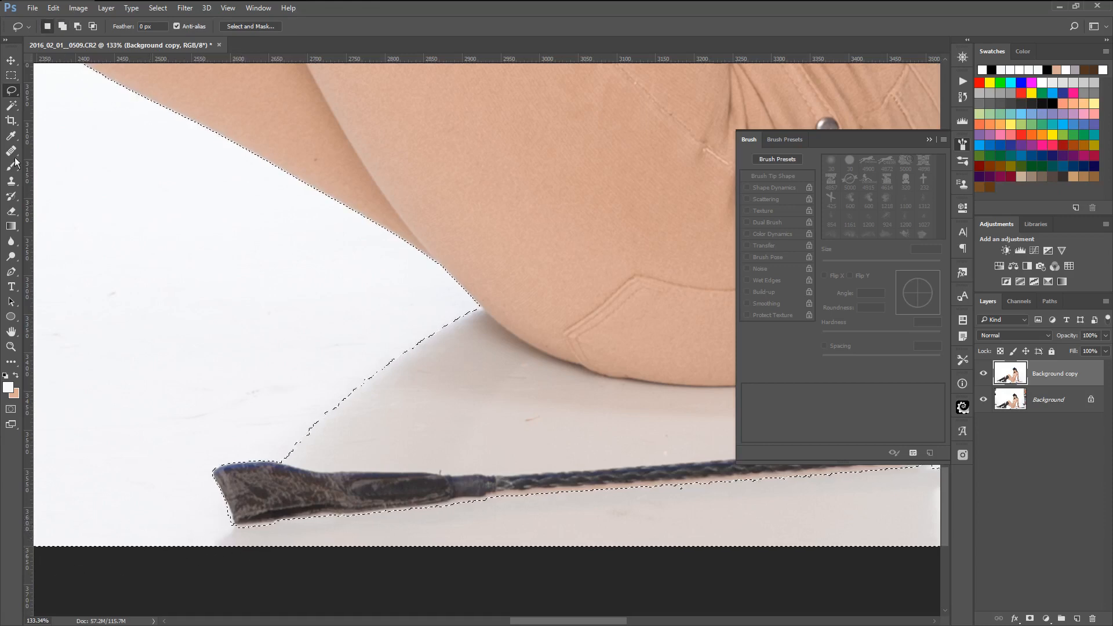
Add the shadow beneath the model's seat, up to the crop, to the selection with the Magic Wand
key("w")
left_click(398, 390, "shift")
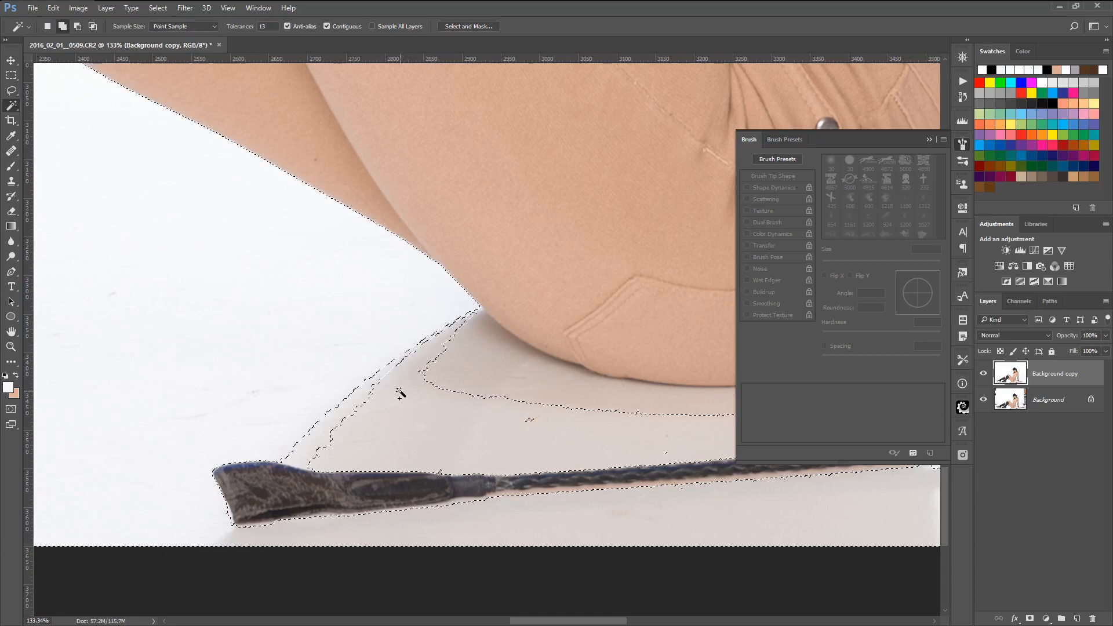
left_click(350, 401, "shift")
left_click(482, 385, "shift")
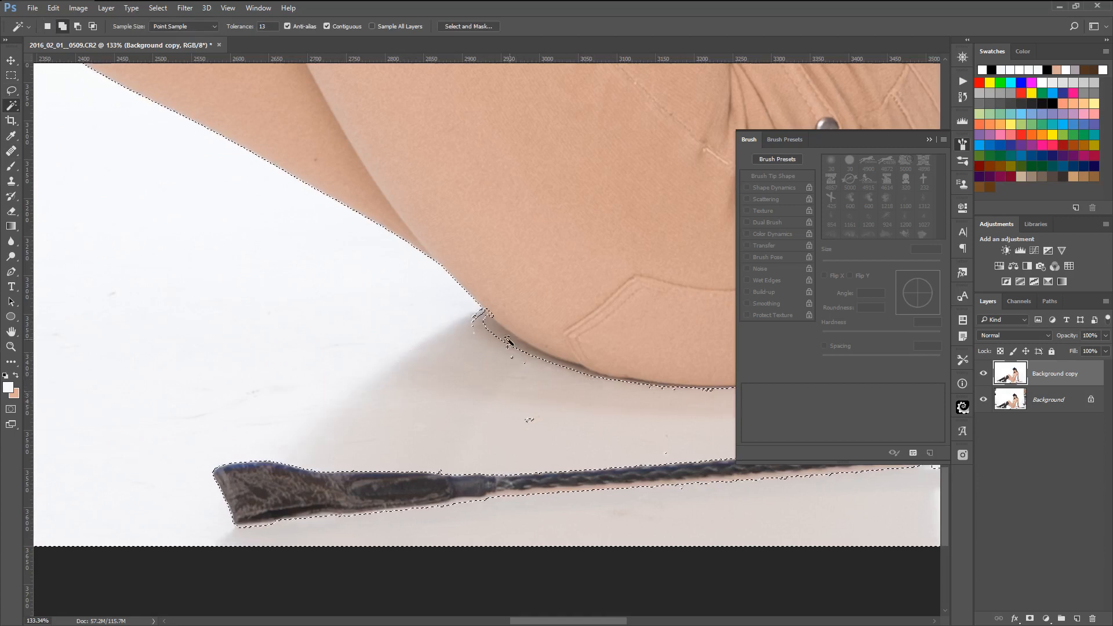
left_click(480, 320, "shift")
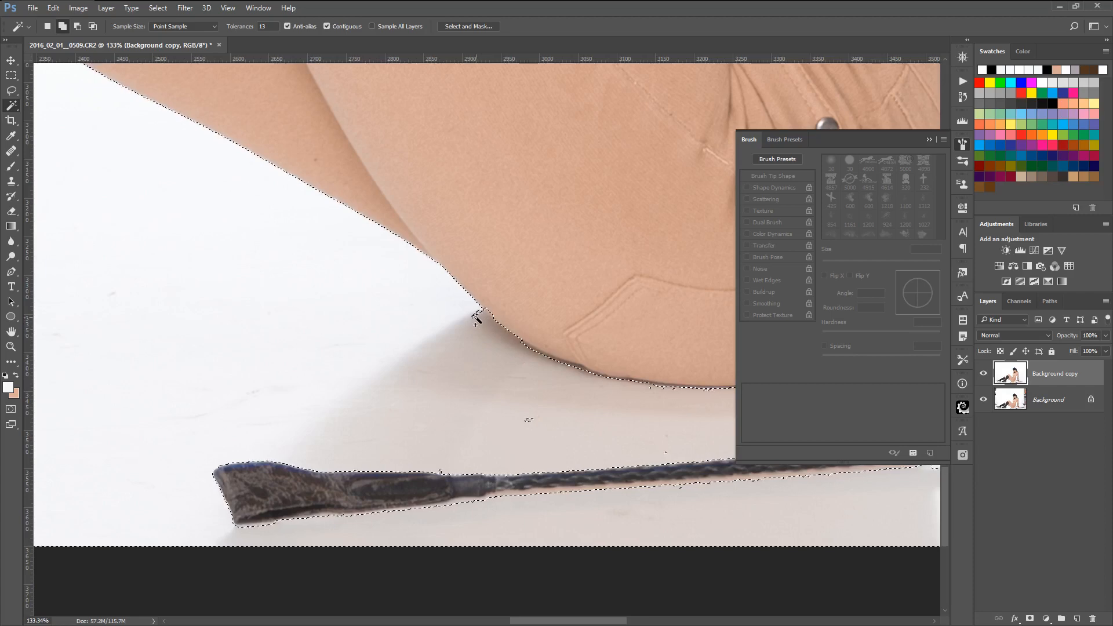
left_click(528, 422, "shift")
Add the leftover floor slivers between the seat and the crop and the shadow under the rear wrist to the selection
left_click_drag(448, 404, 208, 370)
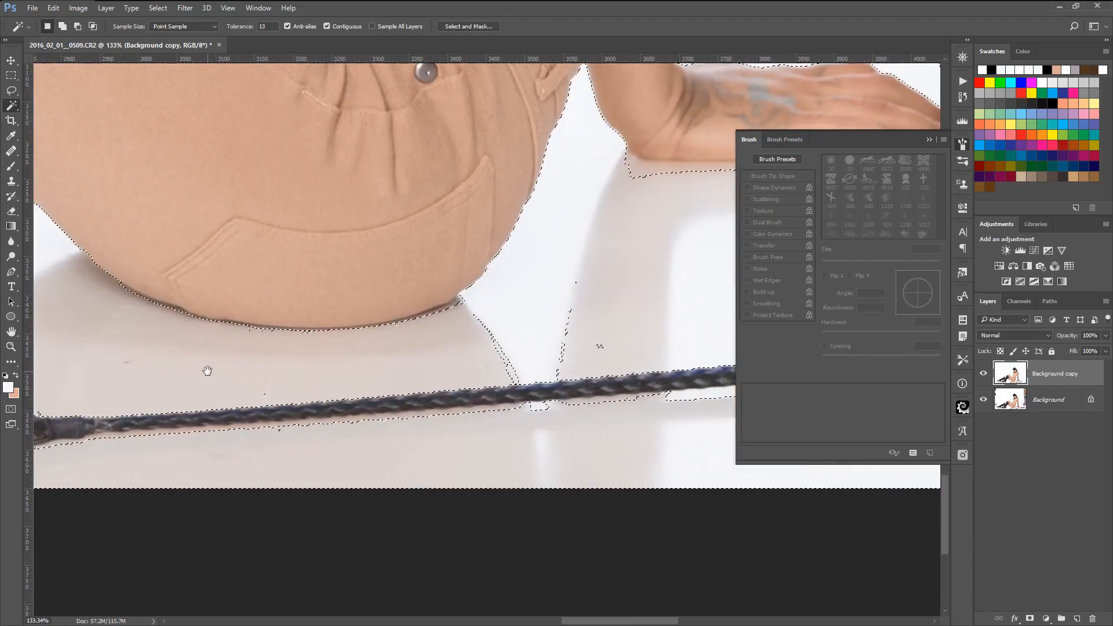
left_click(508, 364, "shift")
left_click(534, 406, "shift")
left_click(564, 360, "shift")
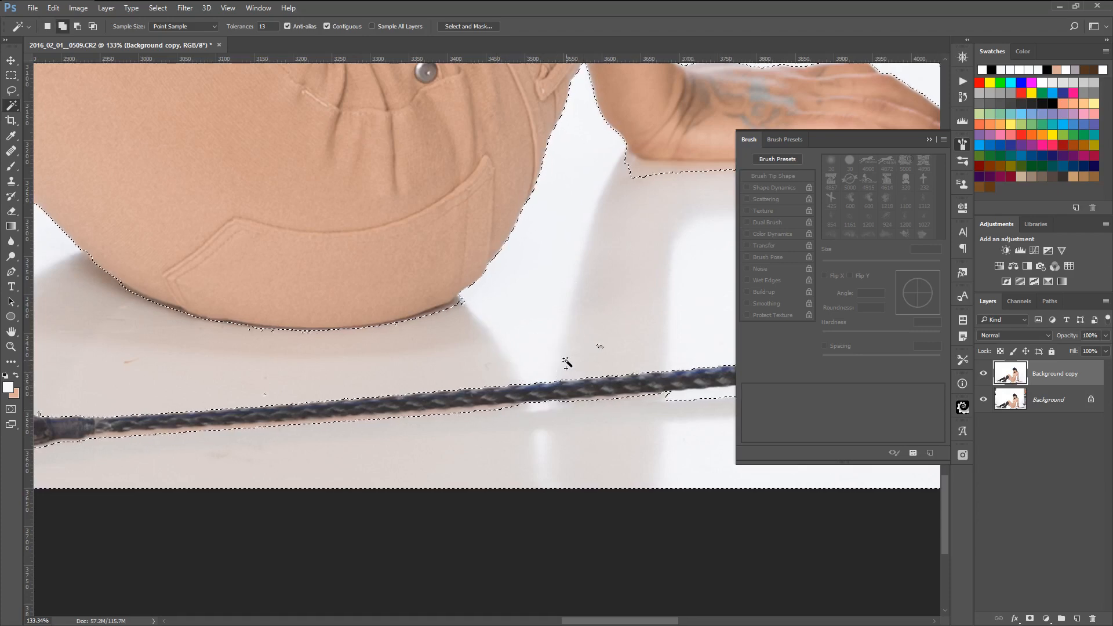
left_click(641, 172, "shift")
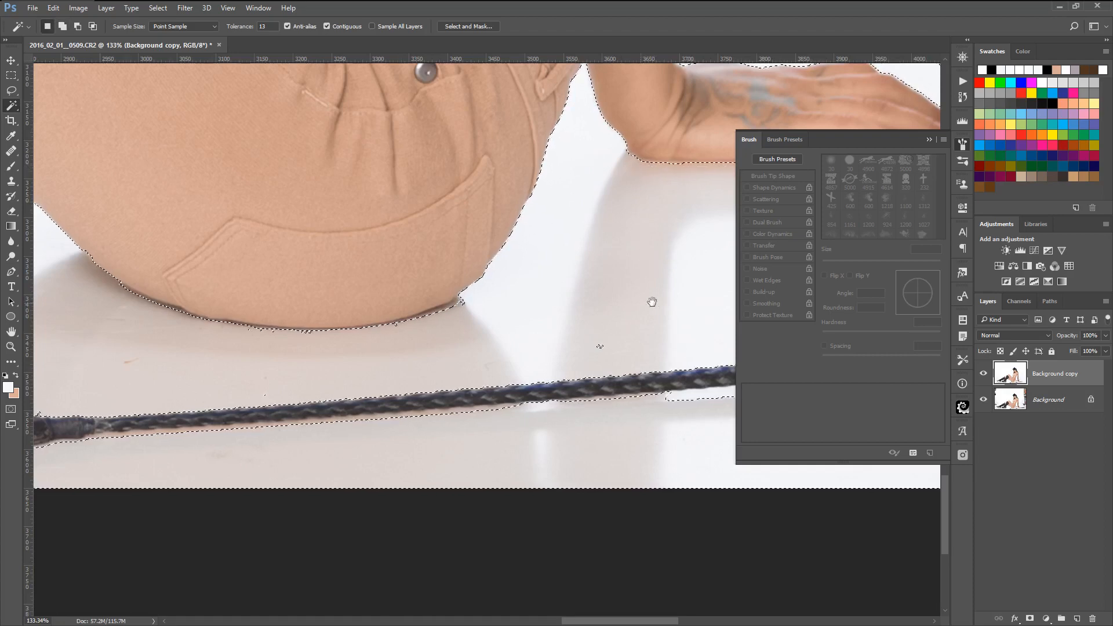
Add the floor strip below the crop and the gaps under the rear hand's fingers to the selection
left_click_drag(651, 301, 365, 259)
left_click(509, 347, "shift")
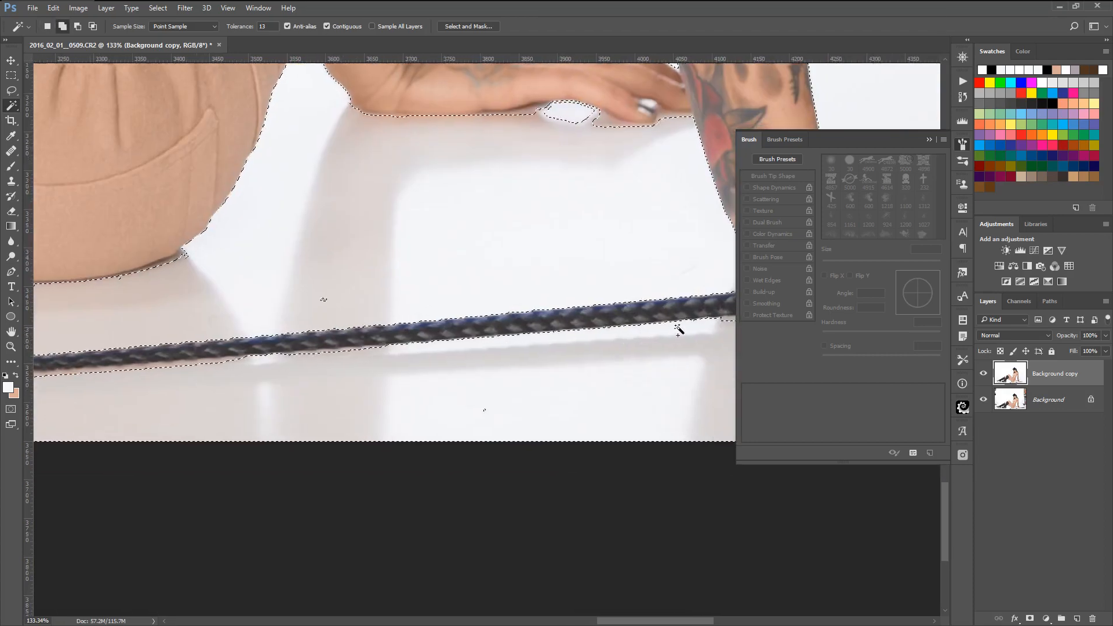
left_click(599, 124)
left_click(561, 118, "shift")
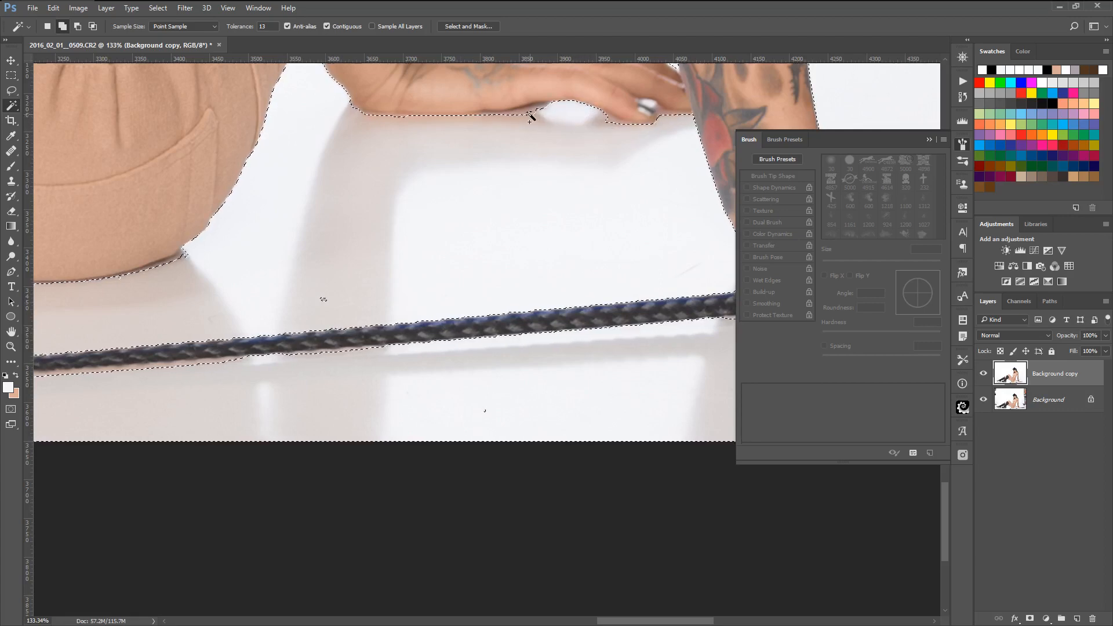
scroll(558, 225, "down", 5)
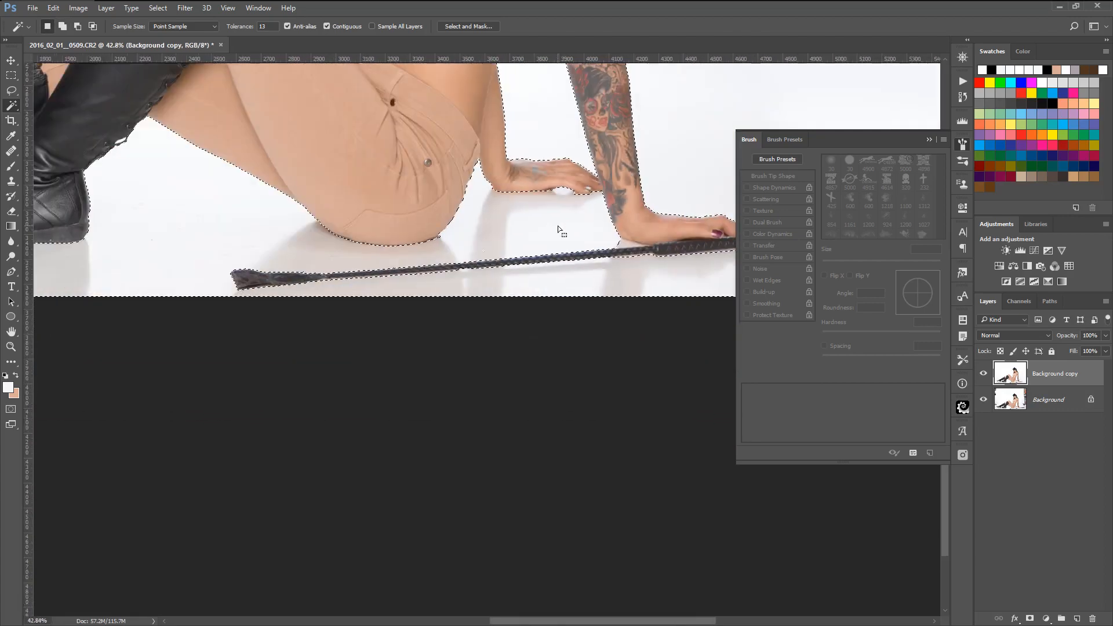
scroll(644, 244, "up", 3)
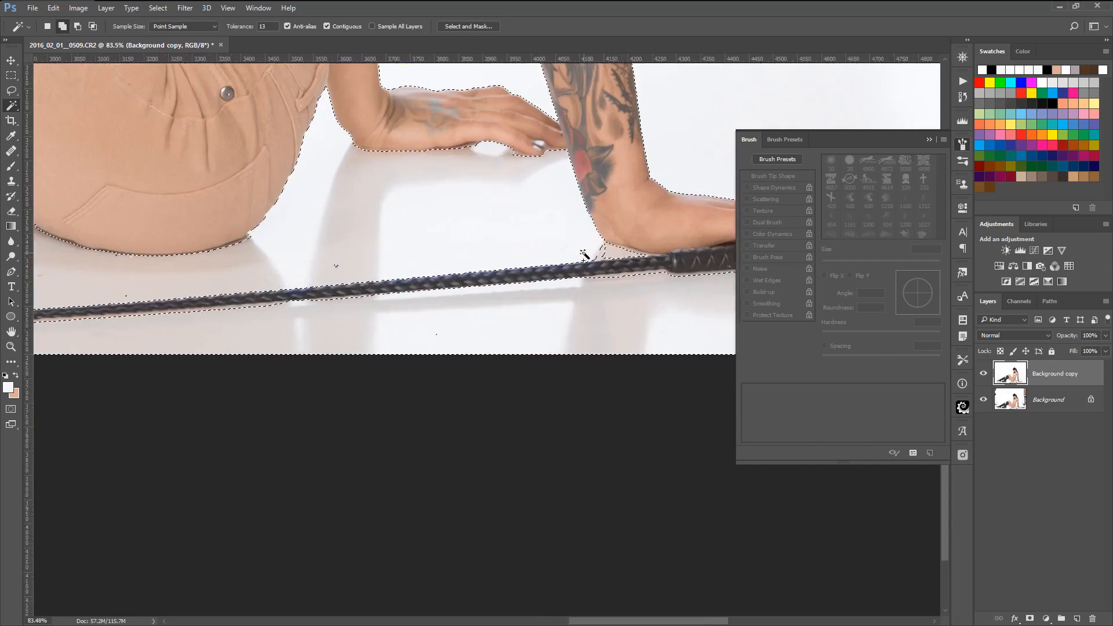
Lasso the small unselected specks on the floor above and below the crop's shaft into the selection
scroll(321, 261, "up", 1)
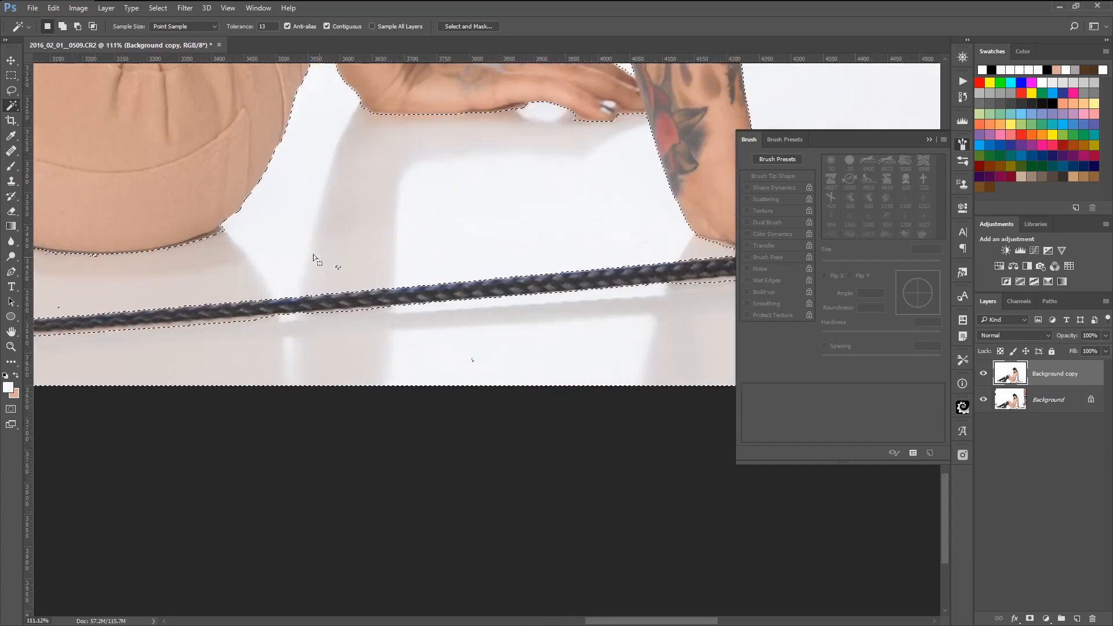
scroll(321, 261, "up", 1)
left_click(11, 91)
left_click_drag(368, 290, 374, 296)
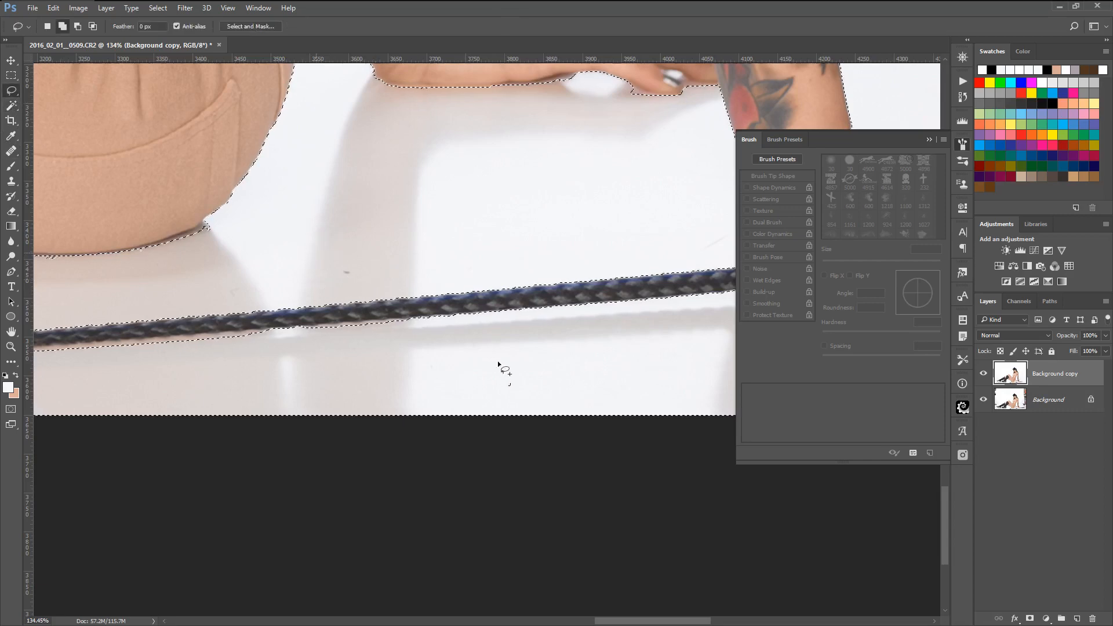
left_click_drag(480, 377, 543, 378)
Add the unselected halo of floor around the crop's cord loop to the selection with the Magic Wand
scroll(370, 347, "down", 6)
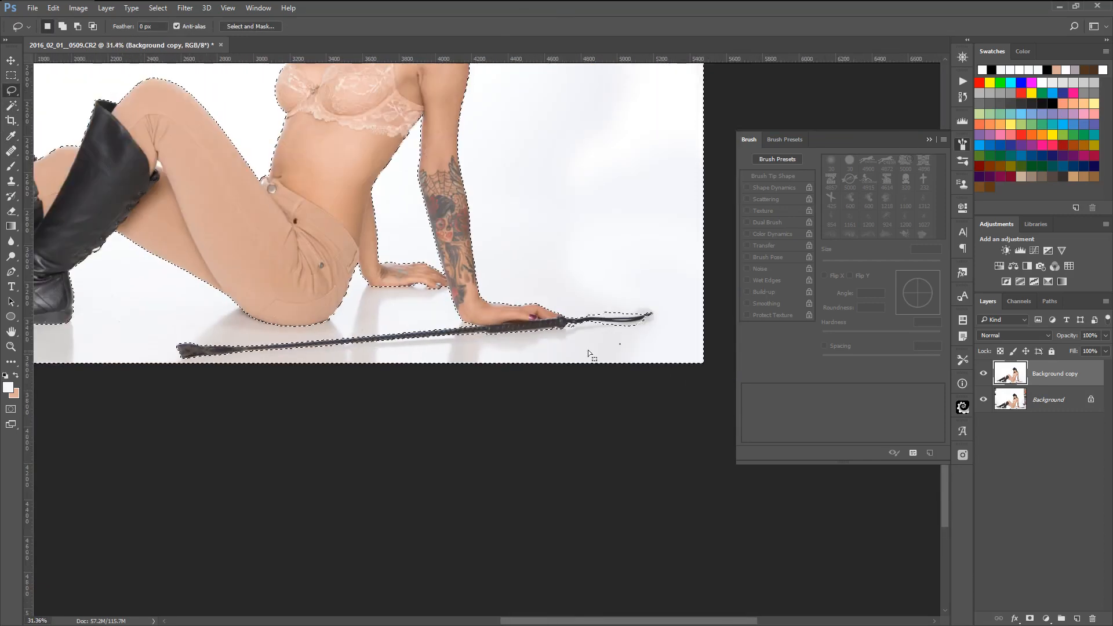
scroll(629, 338, "up", 3)
scroll(566, 331, "up", 4)
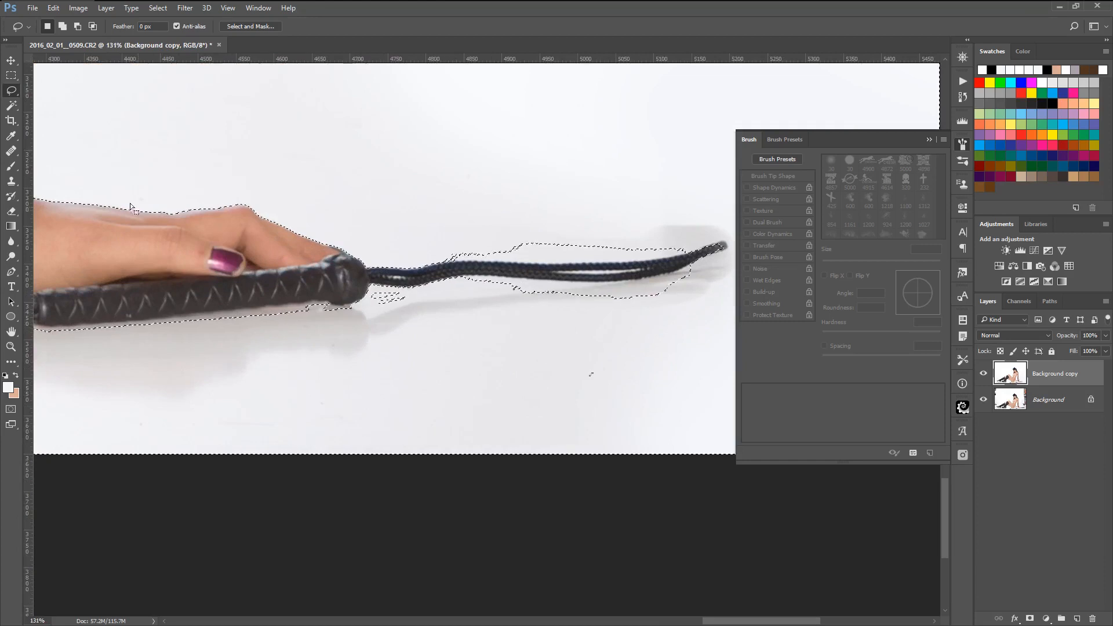
key("w")
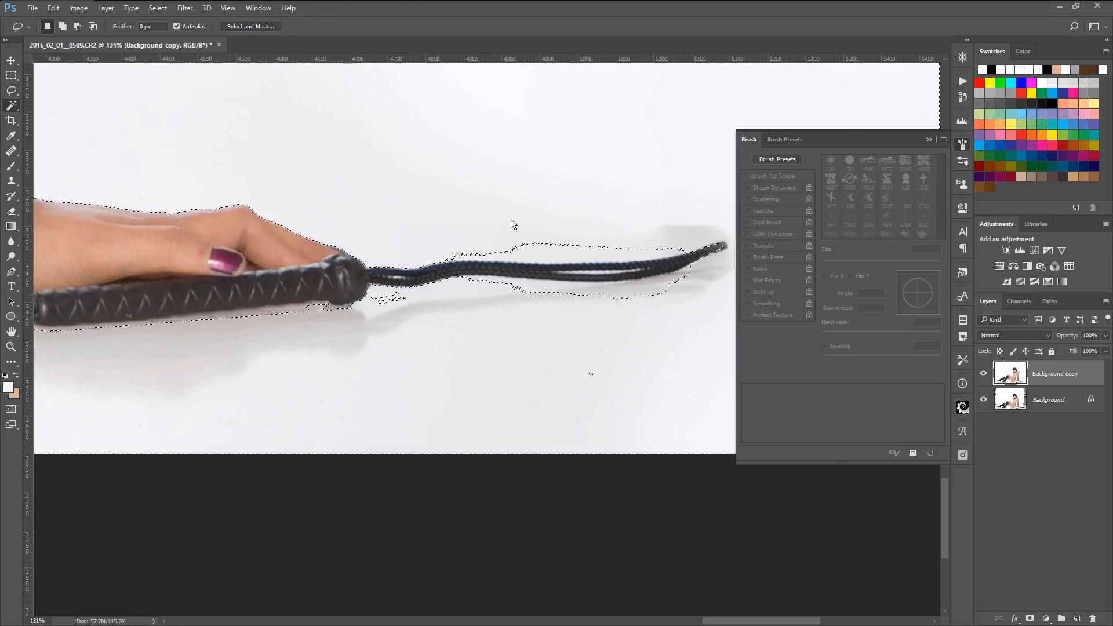
left_click(589, 255, "alt")
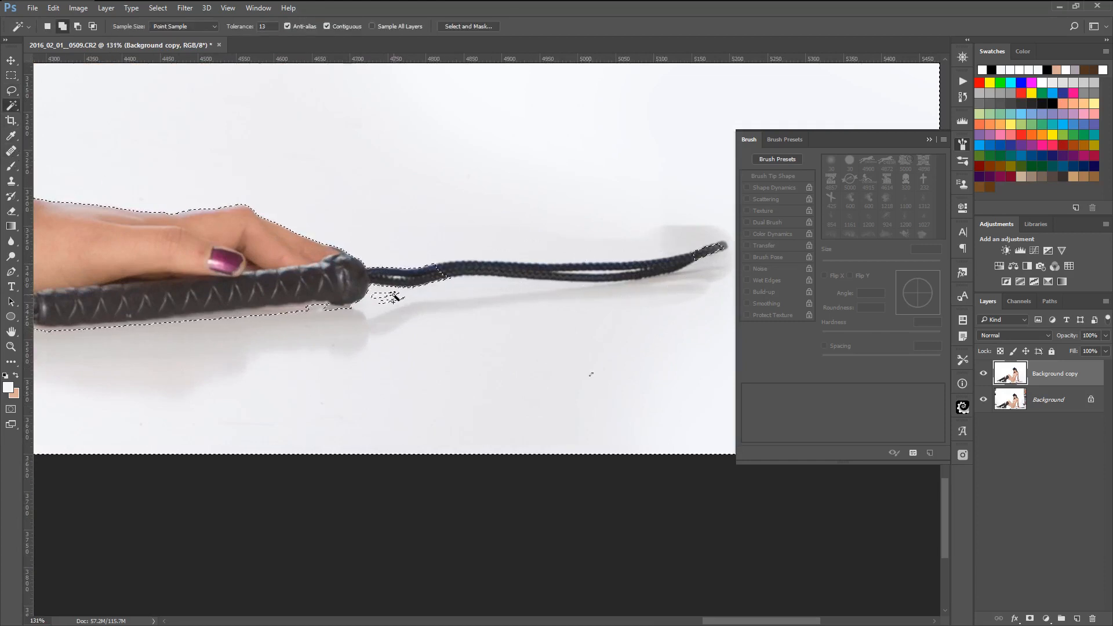
Add the leftover shadow slivers beneath the end of the crop's handle to the selection with the Magic Wand
scroll(650, 267, "up", 3)
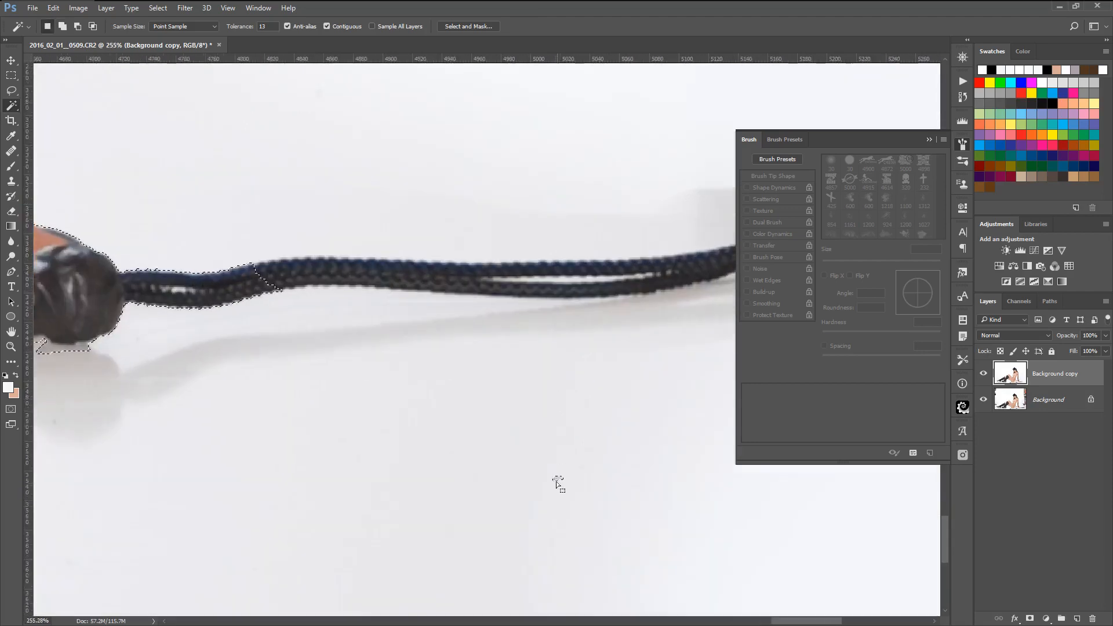
scroll(338, 357, "up", 2)
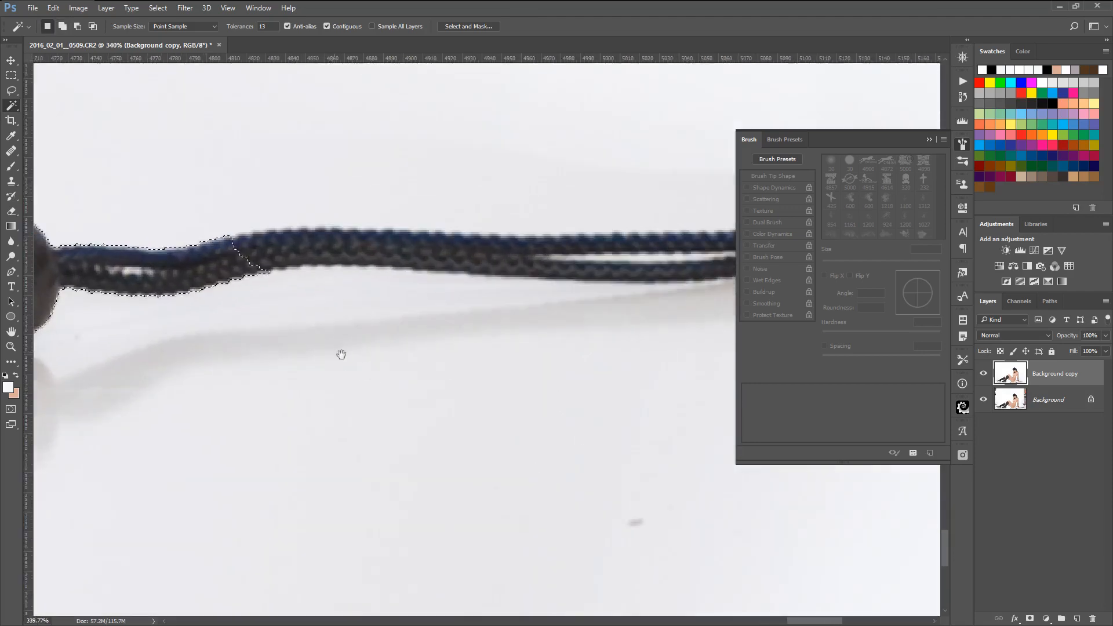
left_click_drag(340, 353, 628, 363)
left_click(195, 356, "shift")
left_click(121, 357, "shift")
scroll(466, 374, "up", 2)
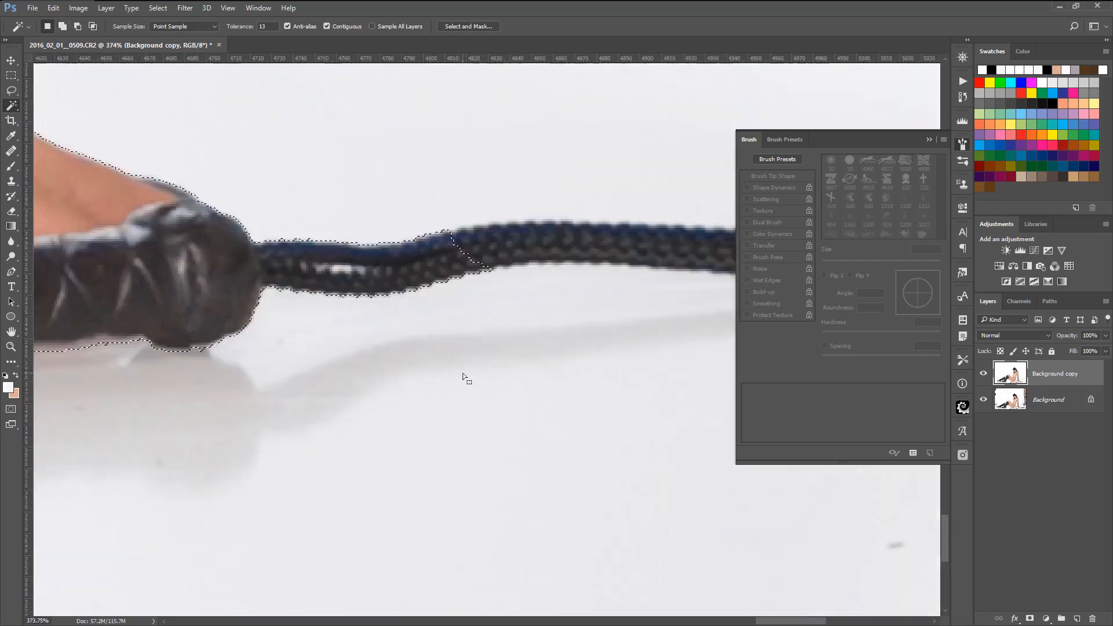
Enter Quick Mask mode at the crop's cord and set the hard round brush to 15 px
left_click_drag(531, 323, 62, 372)
left_click_drag(418, 377, 323, 381)
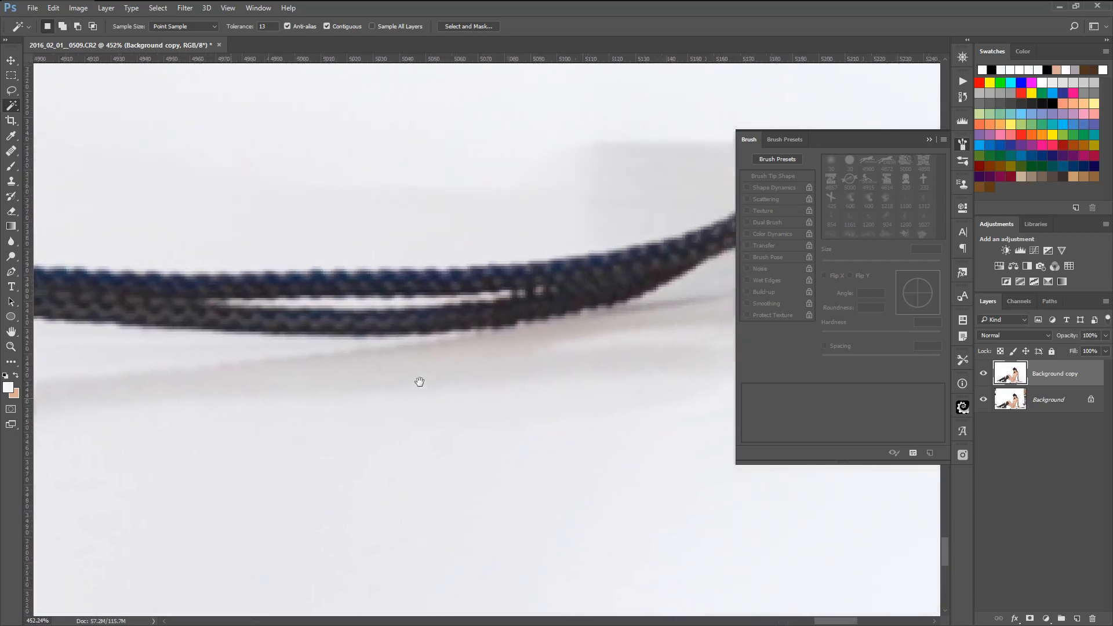
scroll(420, 383, "down", 4)
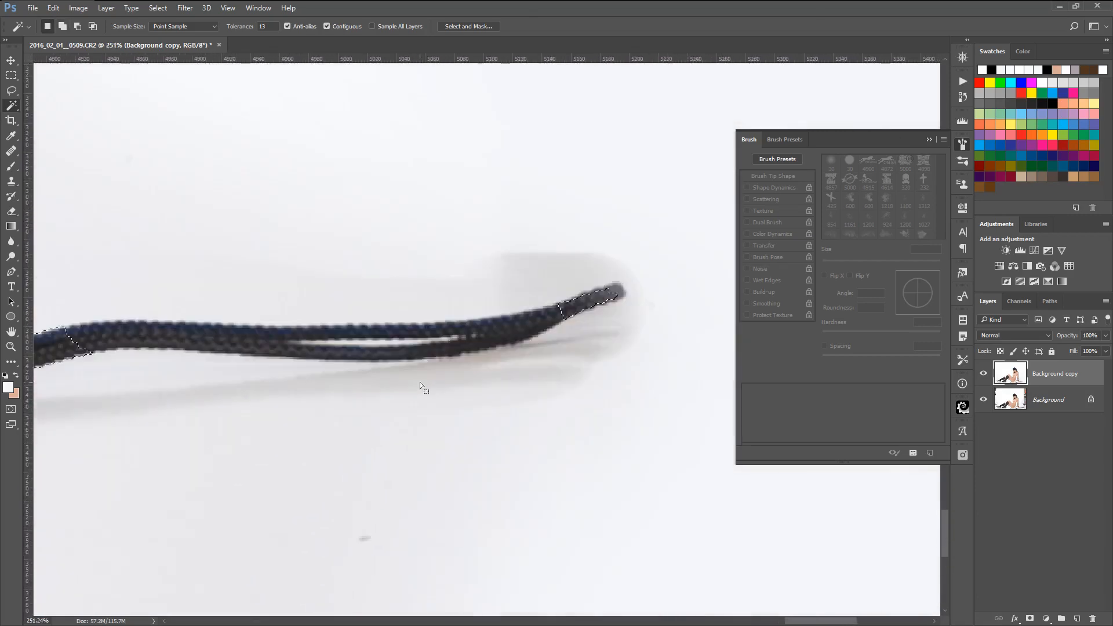
key("q")
left_click(14, 165)
right_click(204, 292)
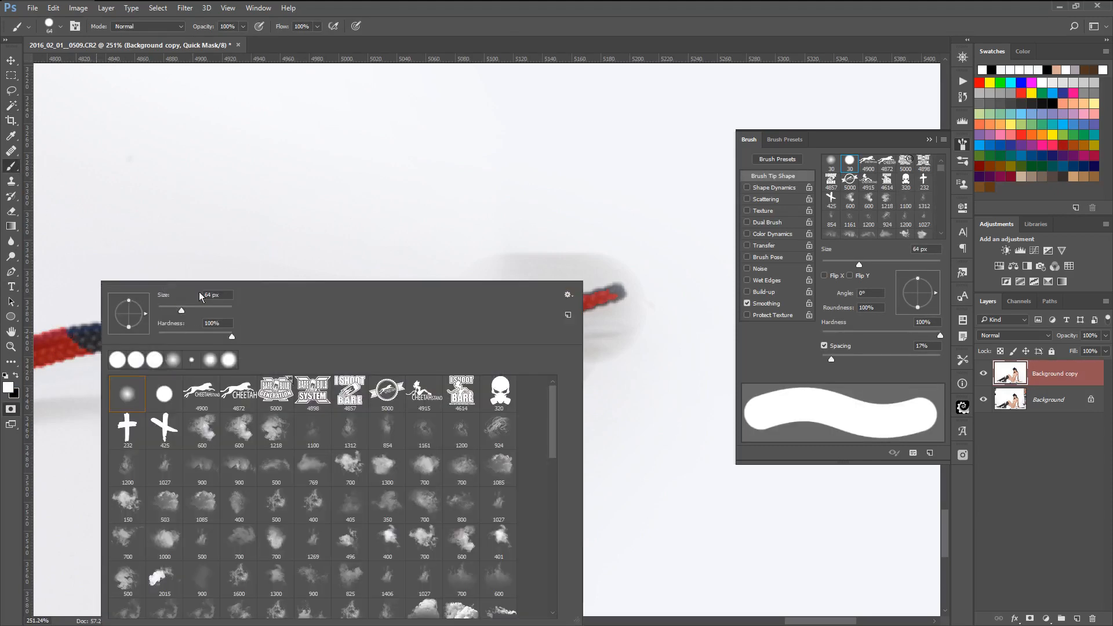
left_click_drag(168, 310, 164, 311)
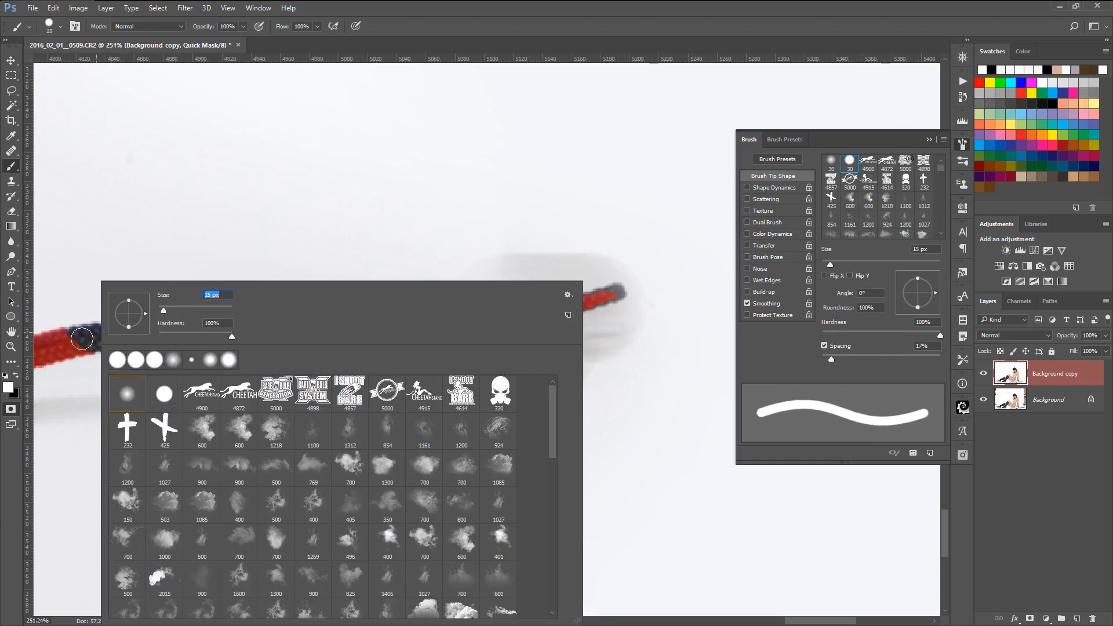
key("Return")
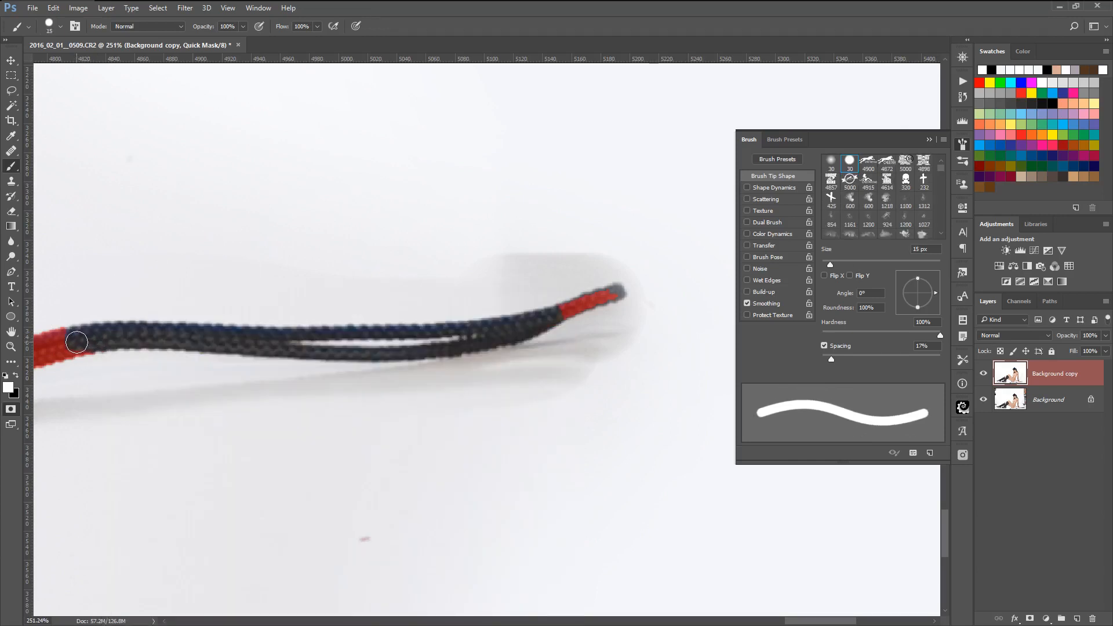
Paint the mask in black over the crop's cord up to its tip, and convert the Quick Mask back to a selection
left_click_drag(73, 346, 98, 342)
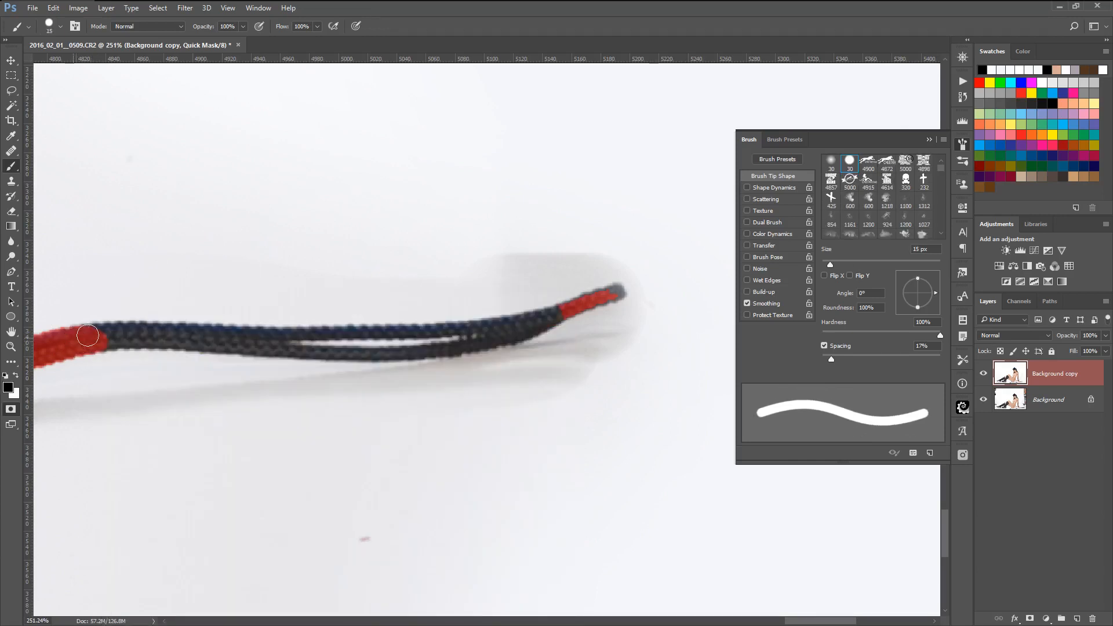
mouse_move(103, 337)
left_mouse_down()
mouse_move(381, 350)
mouse_move(526, 330)
left_mouse_up()
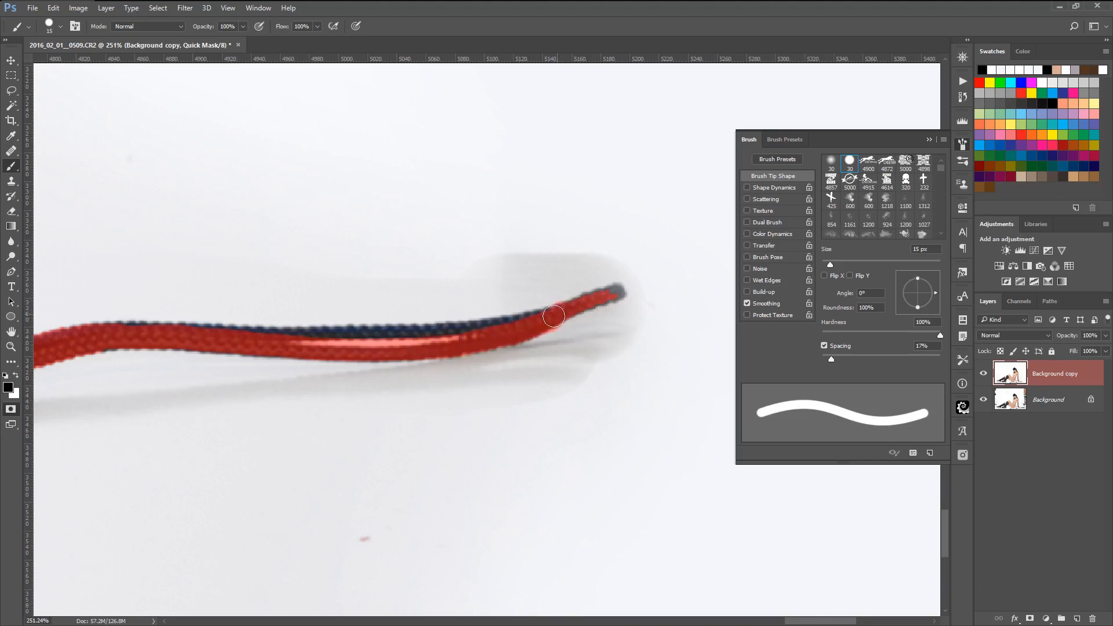
right_click(627, 281)
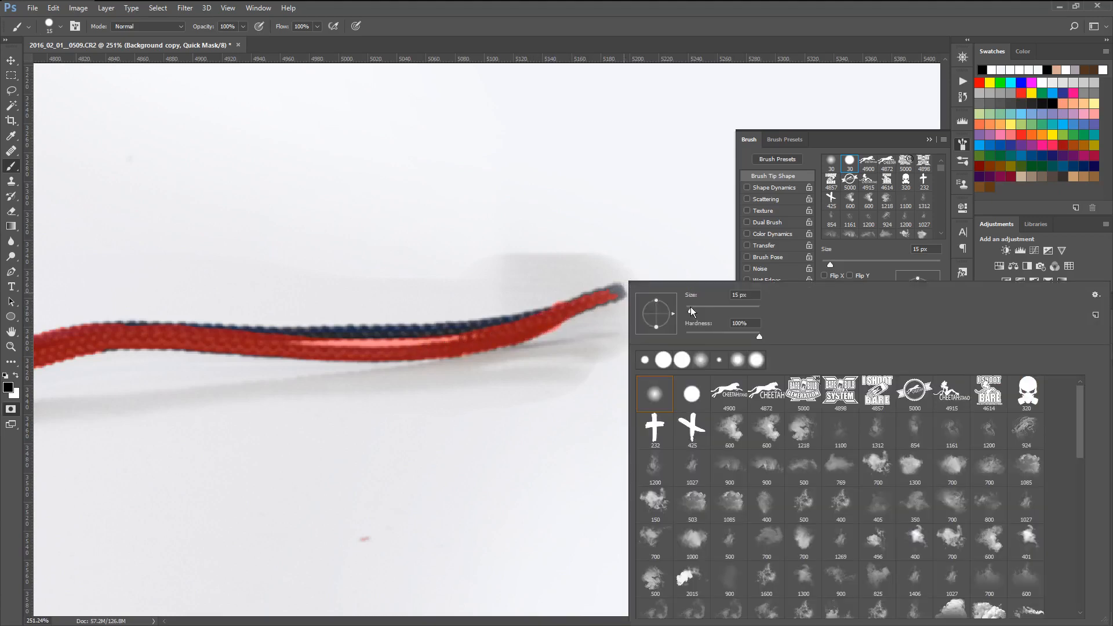
key("Return")
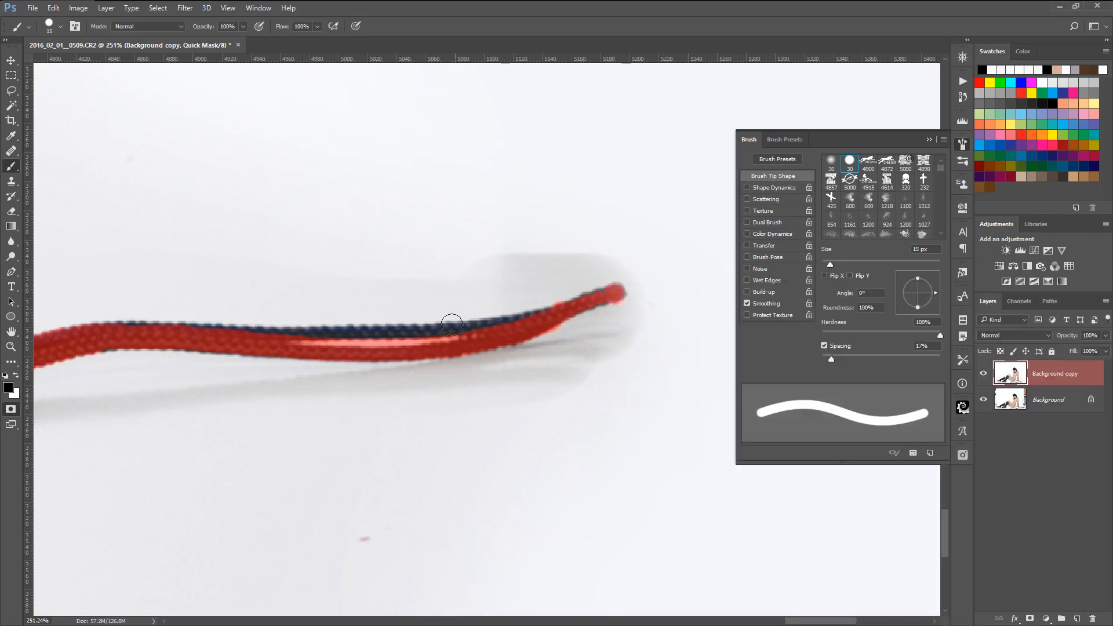
left_click_drag(466, 335, 275, 340)
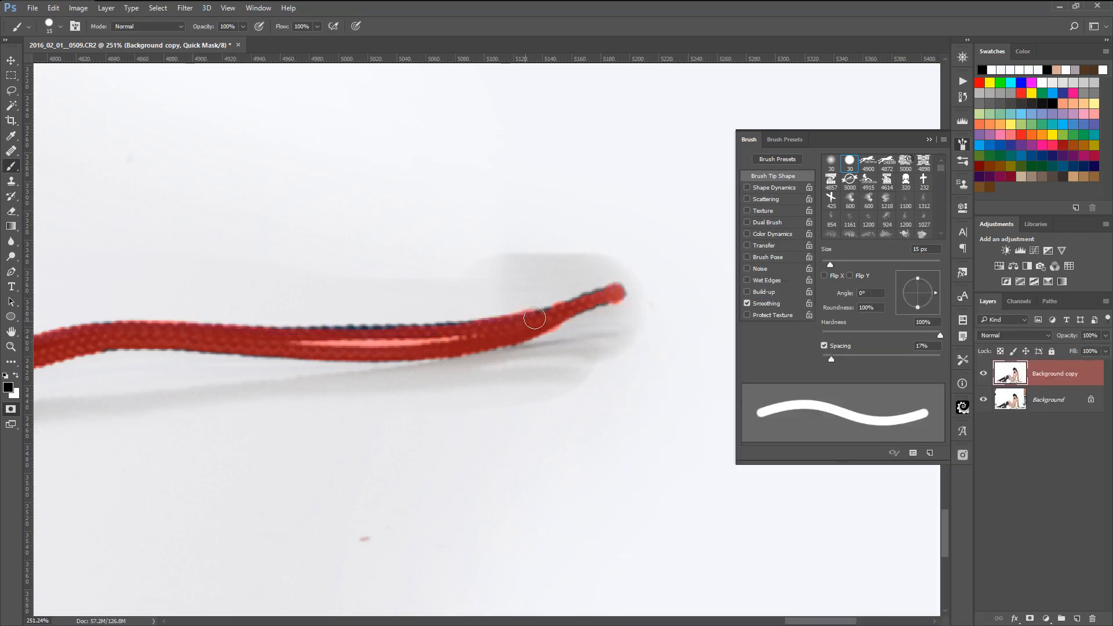
scroll(186, 355, "down", 10)
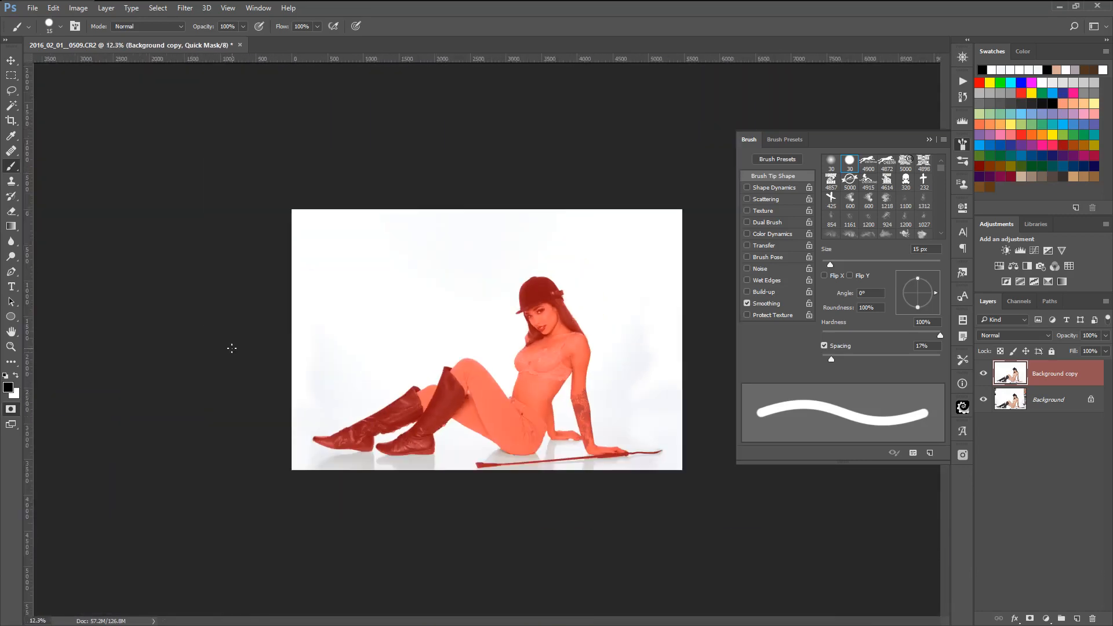
scroll(488, 342, "up", 2)
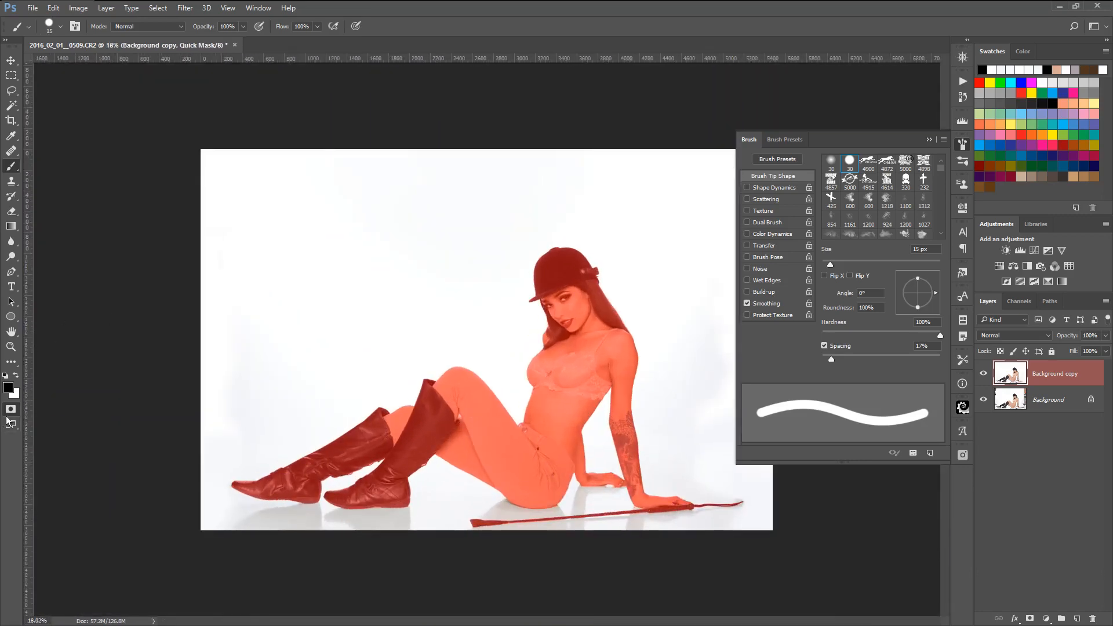
key("q")
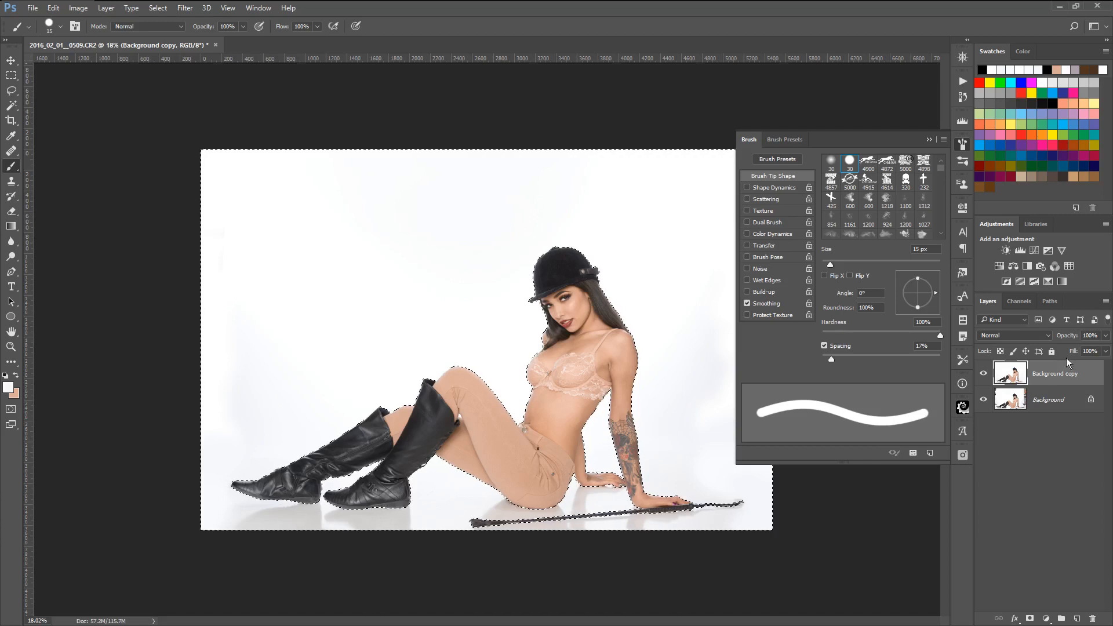
Add a Levels adjustment layer masked to the background selection, and above it a second, unmasked Levels layer with midtones at 0.01
left_click(1020, 252)
left_click(1020, 252)
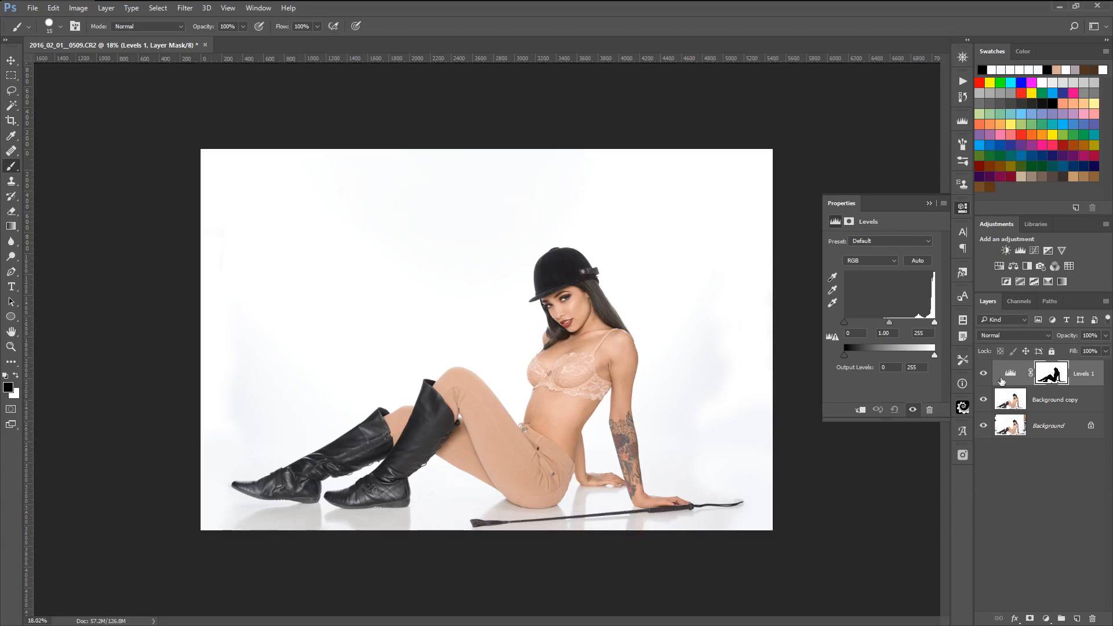
left_click(1020, 253)
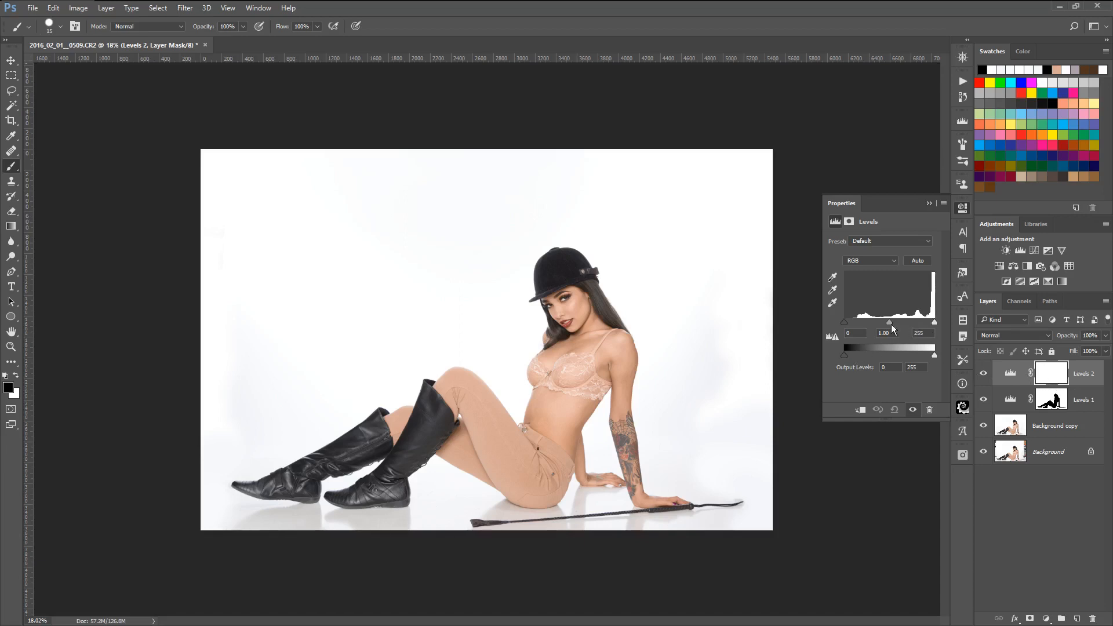
left_click_drag(888, 322, 939, 324)
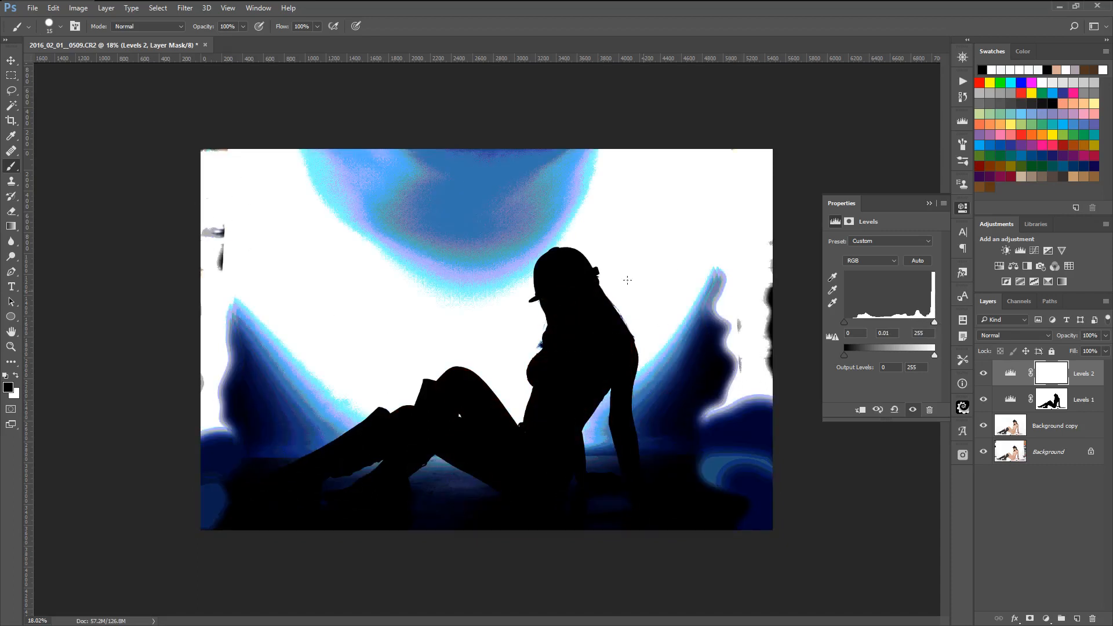
Sample the dark floor and backdrop patches with the masked Levels layer's white-point eyedropper, and hide the upper Levels layer
left_click(1007, 400)
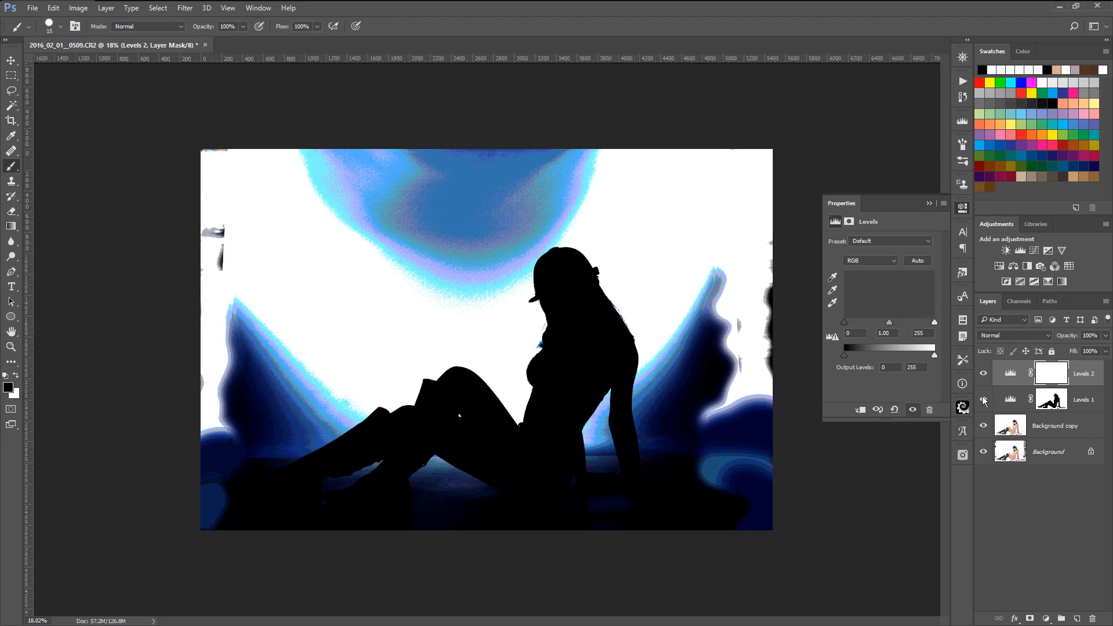
left_click(833, 303)
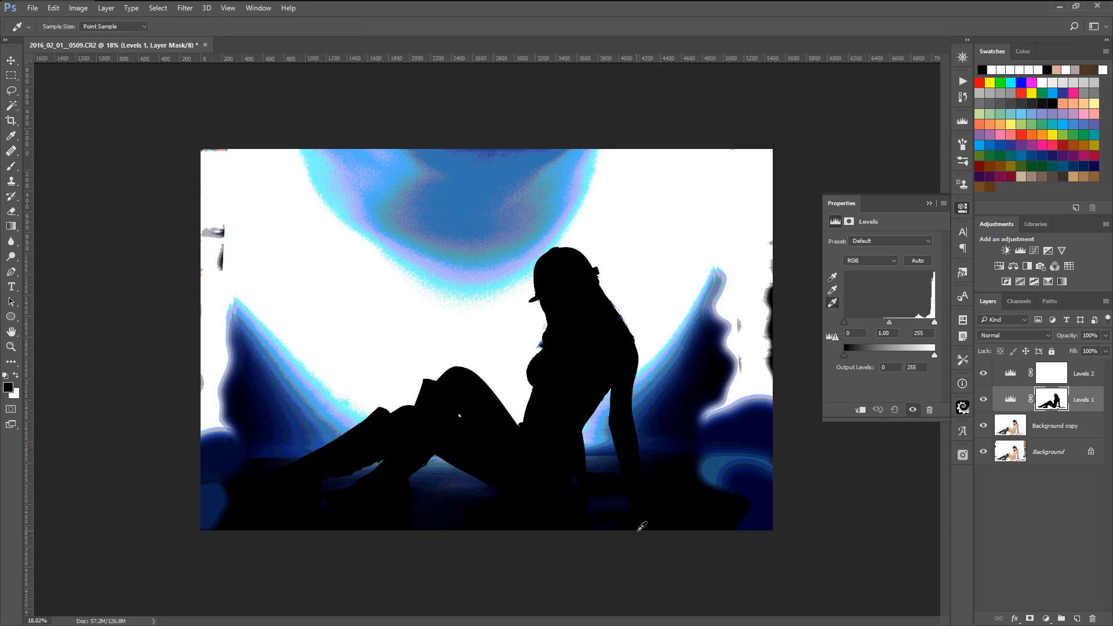
left_click(619, 498)
left_click(764, 508)
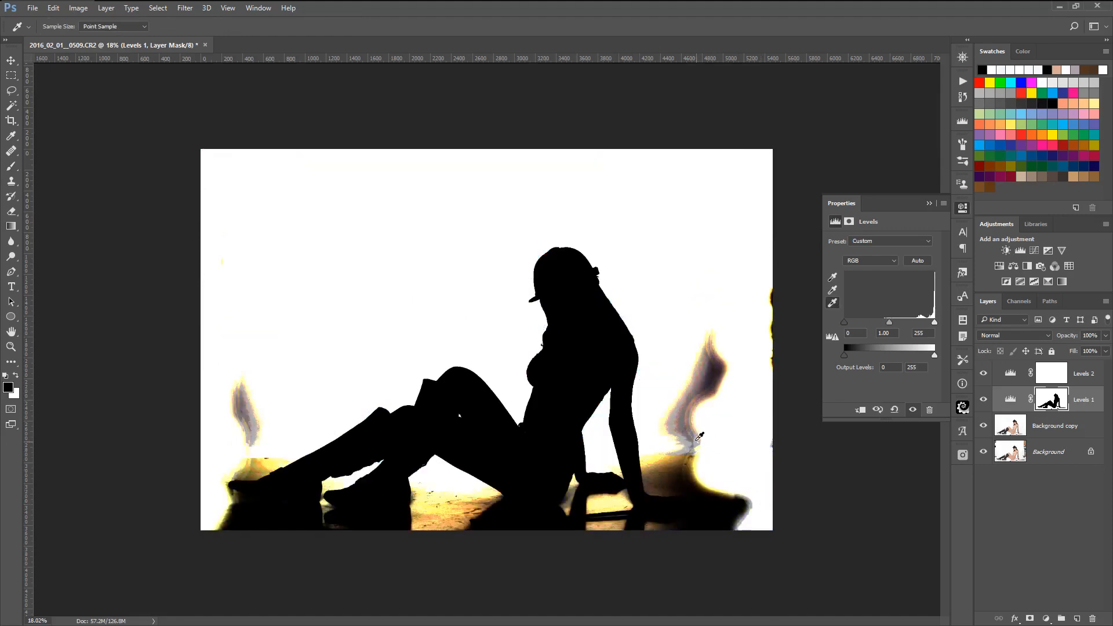
left_click(694, 415)
left_click(710, 384)
left_click(710, 377)
left_click(740, 359)
left_click(723, 372)
left_click(714, 371)
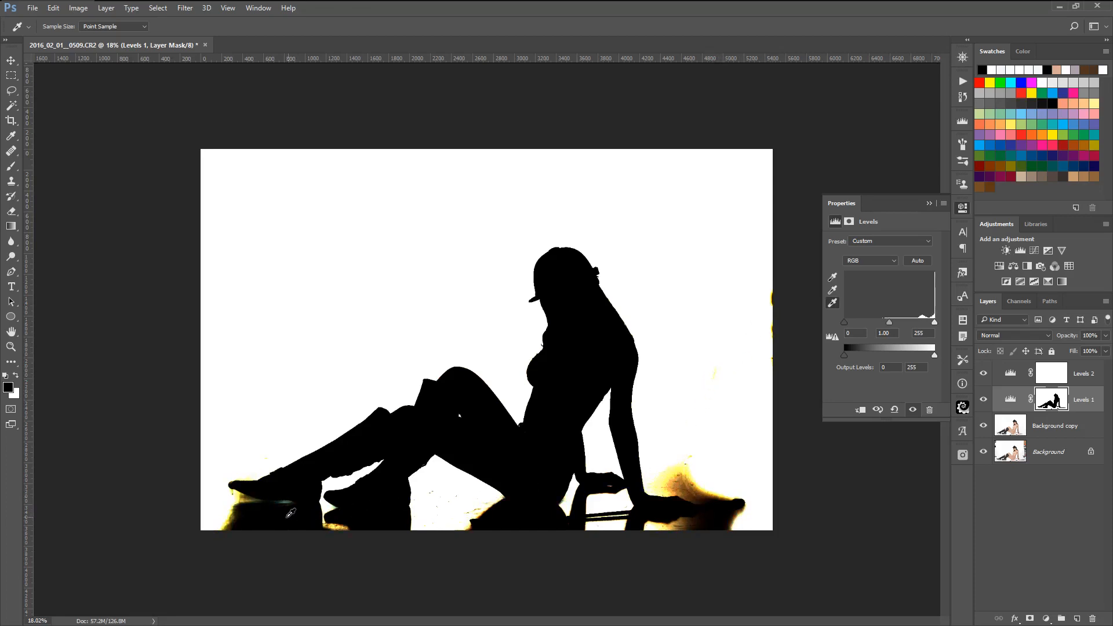
left_click(269, 509)
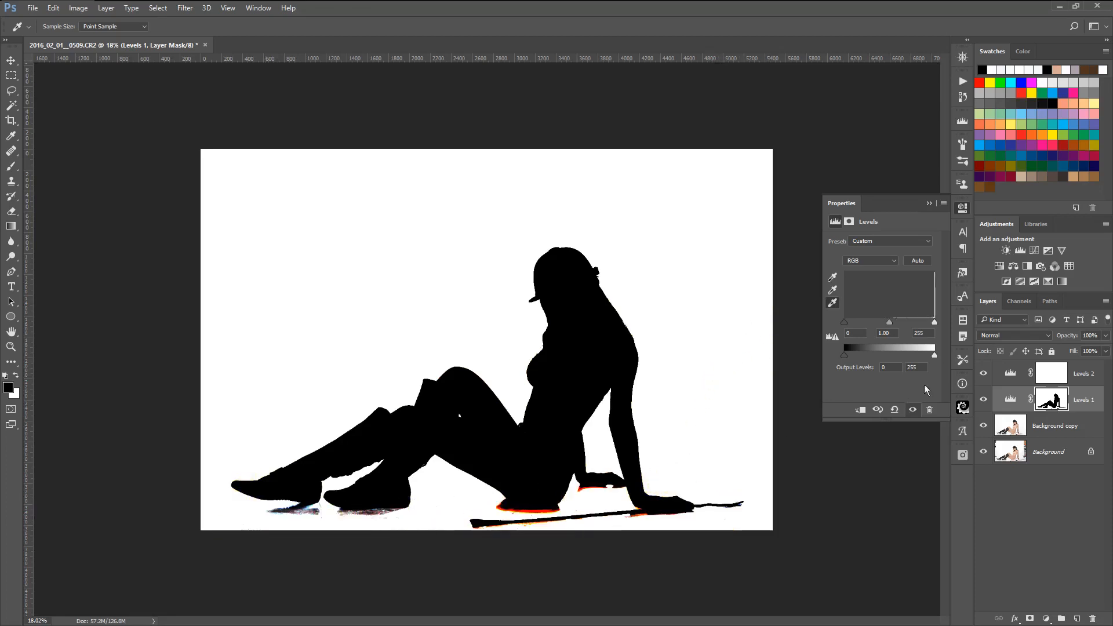
left_click(984, 373)
Examine the whitened backdrop and floor around the boots, seat, hands and crop for leftover shadows or hard edges
scroll(587, 439, "up", 5)
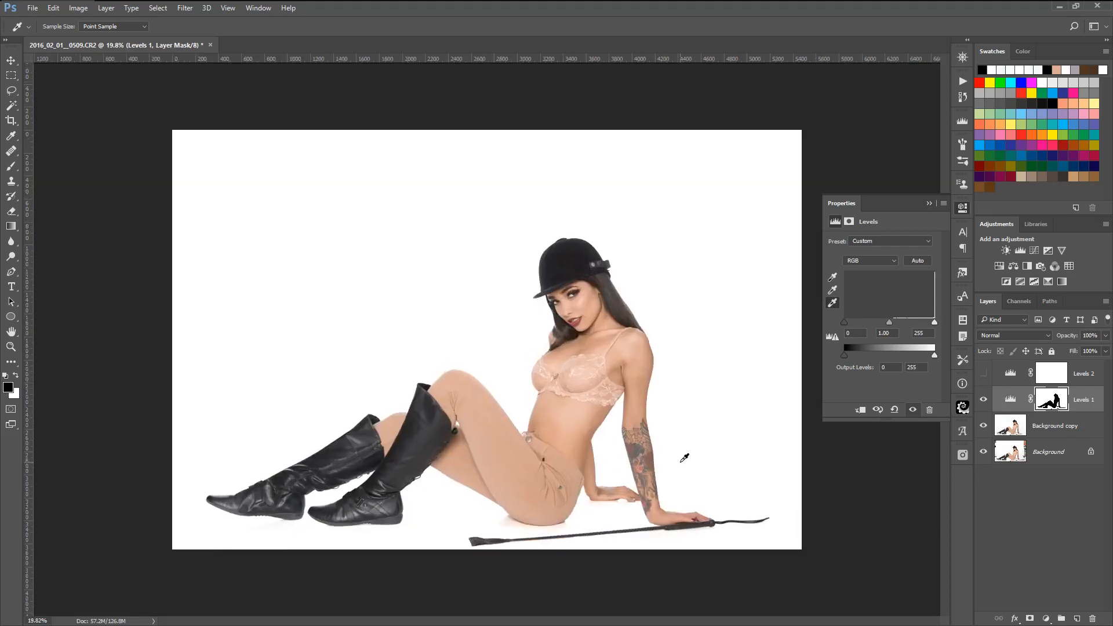
scroll(607, 509, "down", 4)
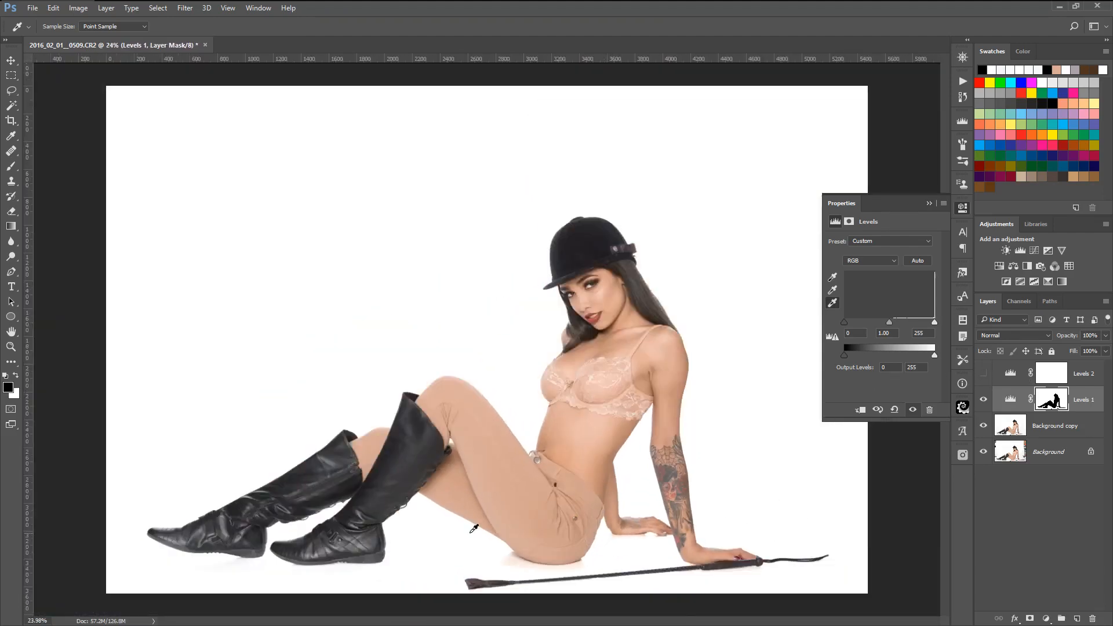
scroll(415, 540, "up", 7)
scroll(319, 552, "down", 6)
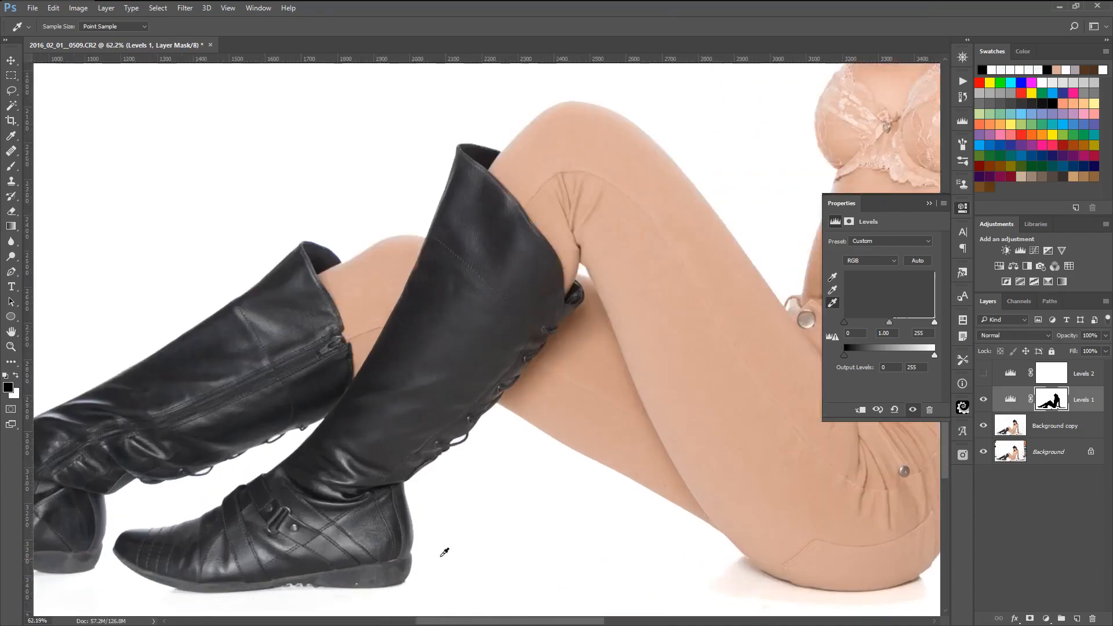
scroll(747, 557, "up", 2)
scroll(754, 560, "up", 3)
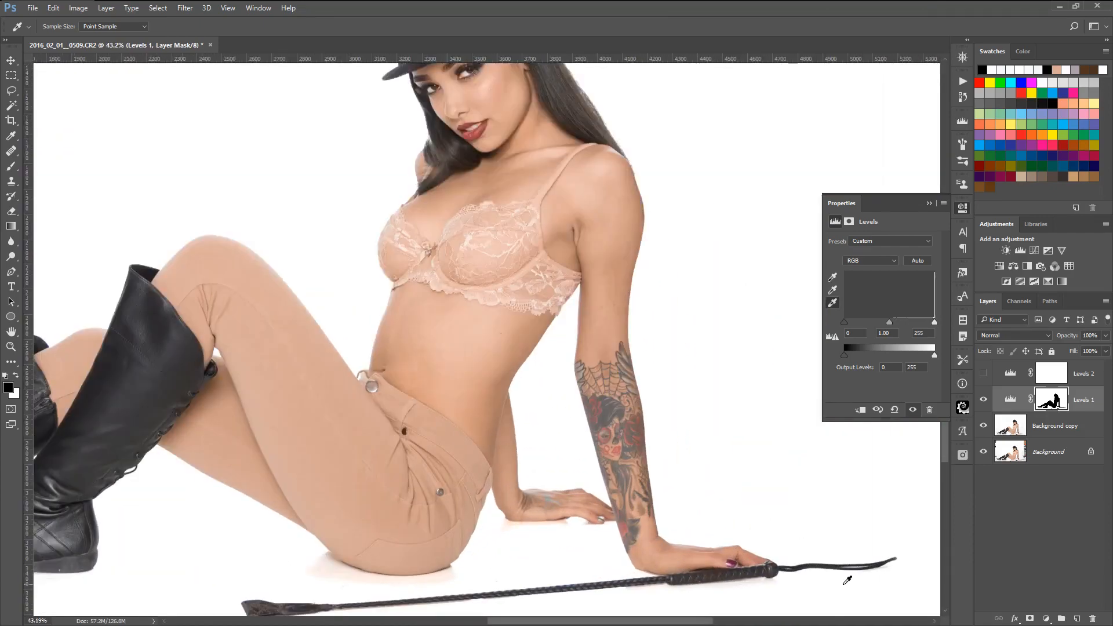
scroll(640, 547, "up", 2)
scroll(667, 553, "down", 5)
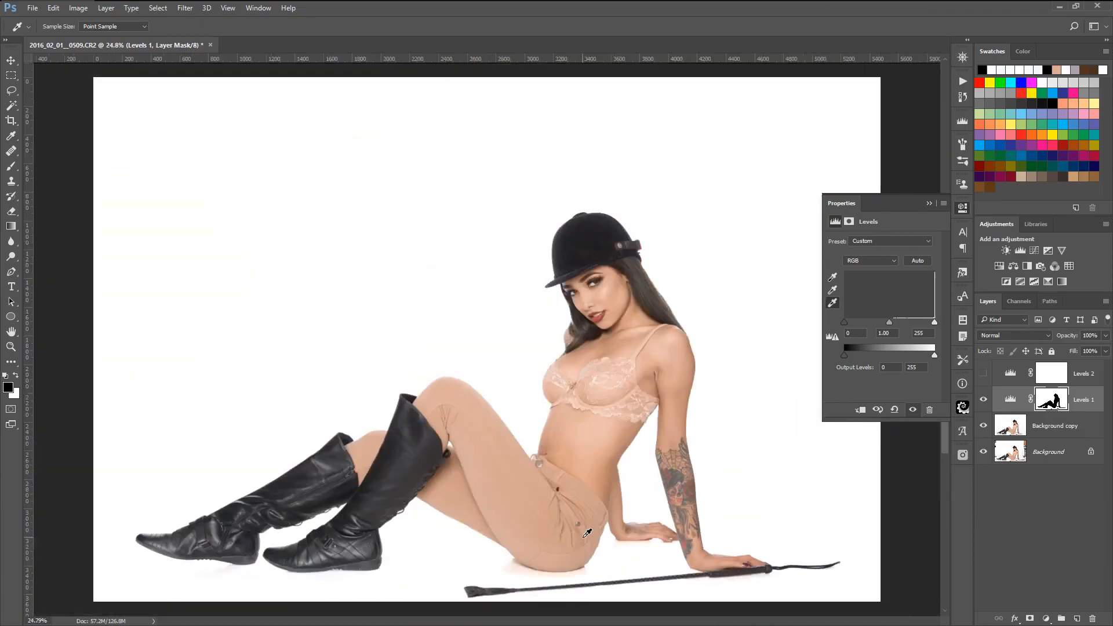
Refine the edge of the Levels 1 mask in Select and Mask with a slight feather and a slightly negative Shift Edge
scroll(717, 562, "up", 2)
scroll(716, 562, "up", 1)
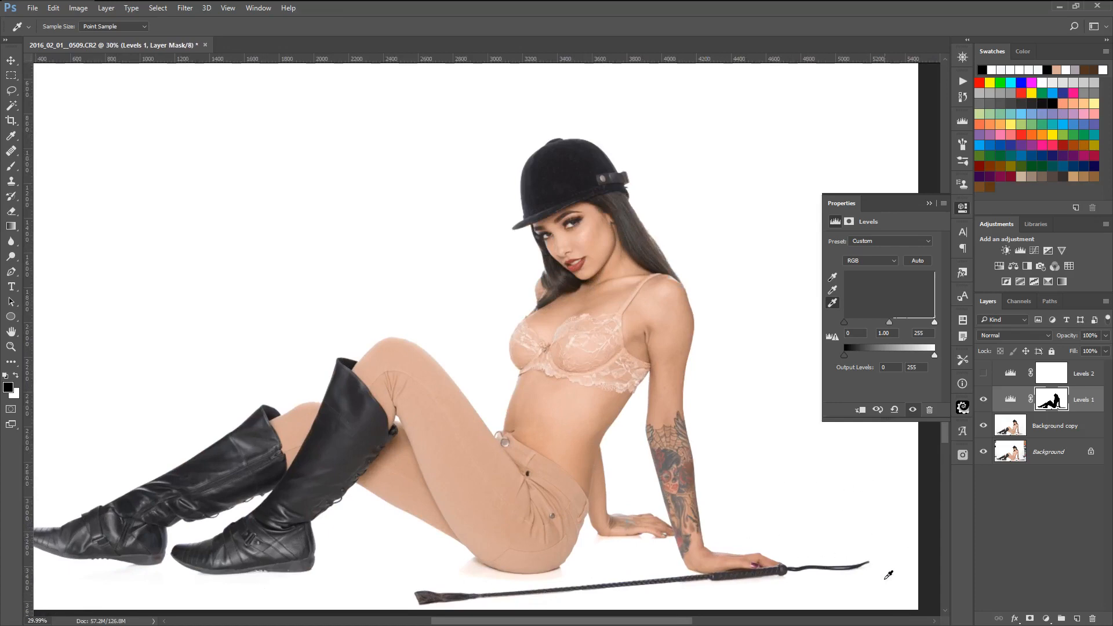
scroll(377, 522, "down", 3)
scroll(369, 534, "up", 2)
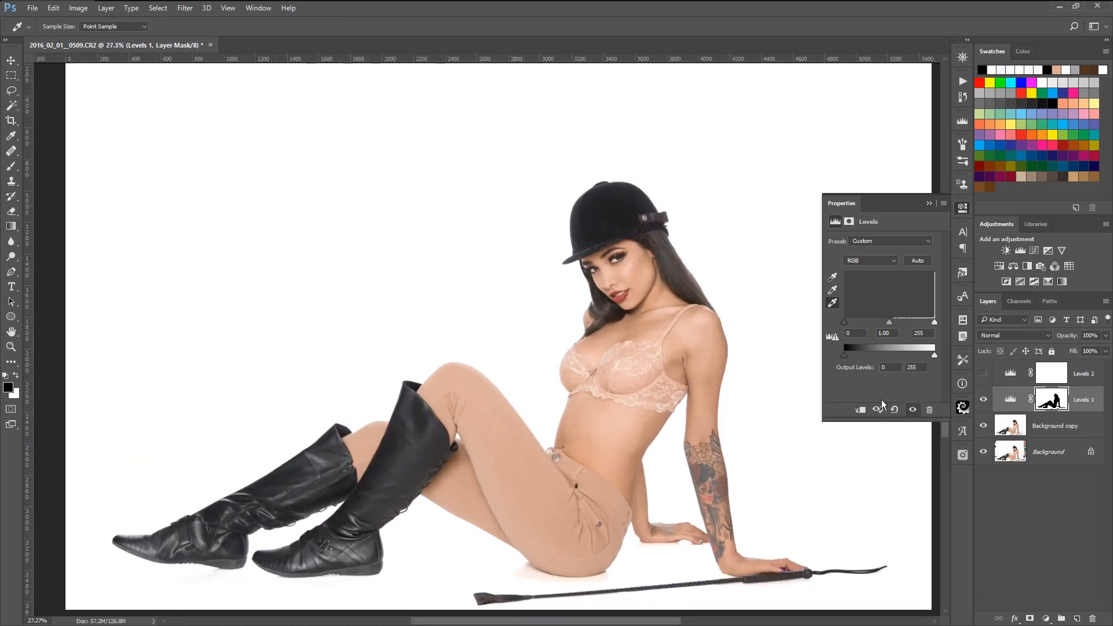
scroll(325, 571, "up", 5)
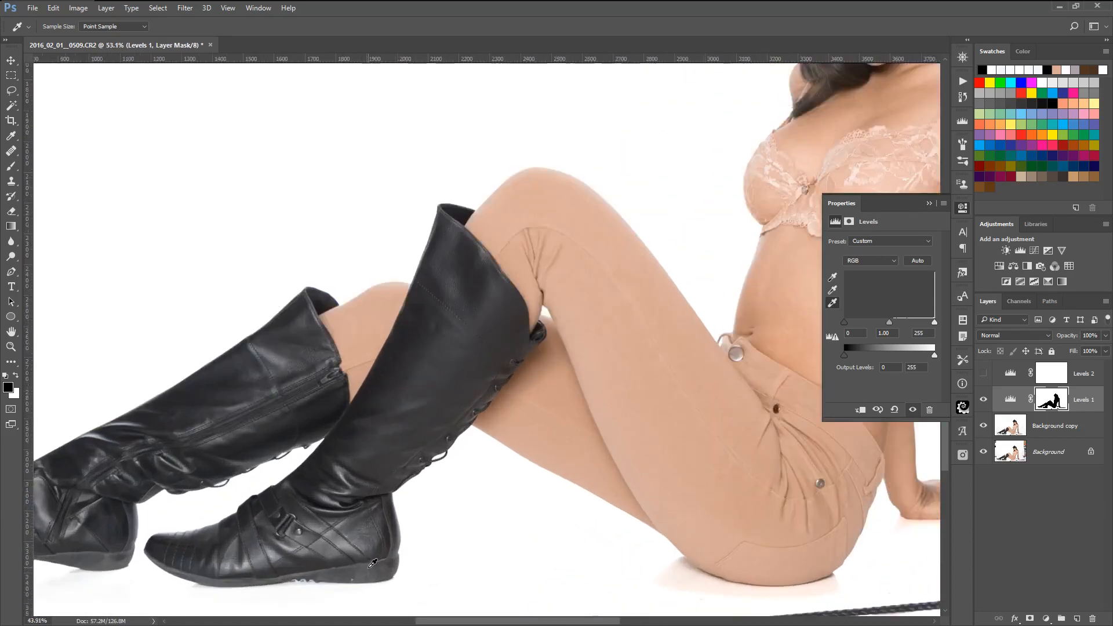
key("ctrl+0")
key("b")
left_click(1051, 400)
left_click(901, 336)
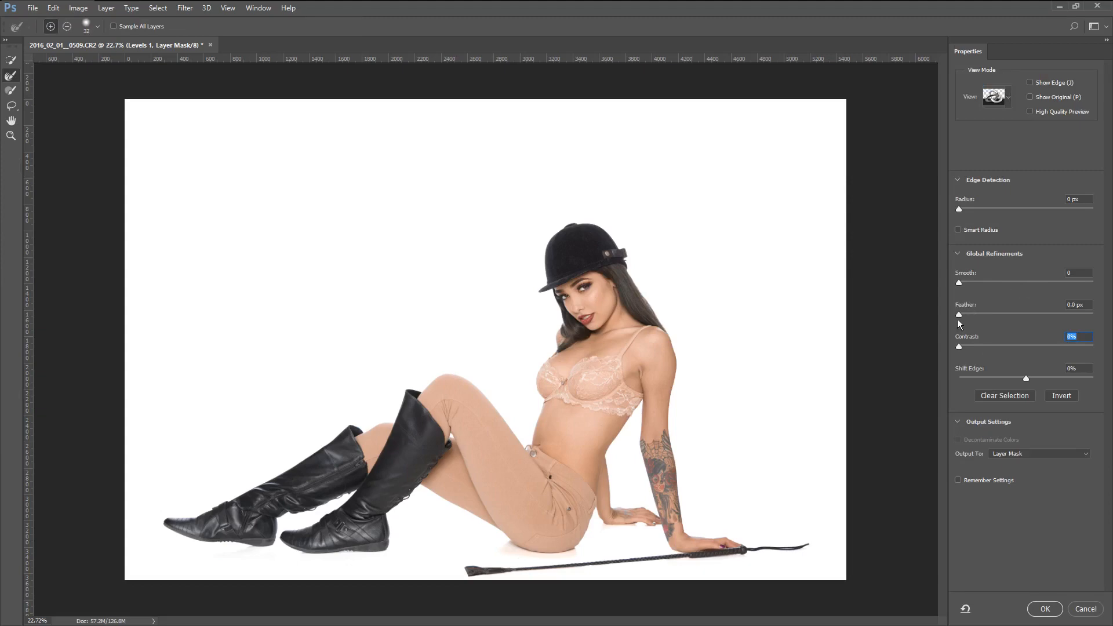
left_click_drag(958, 315, 964, 314)
left_click_drag(1023, 375, 1022, 377)
left_click(1057, 614)
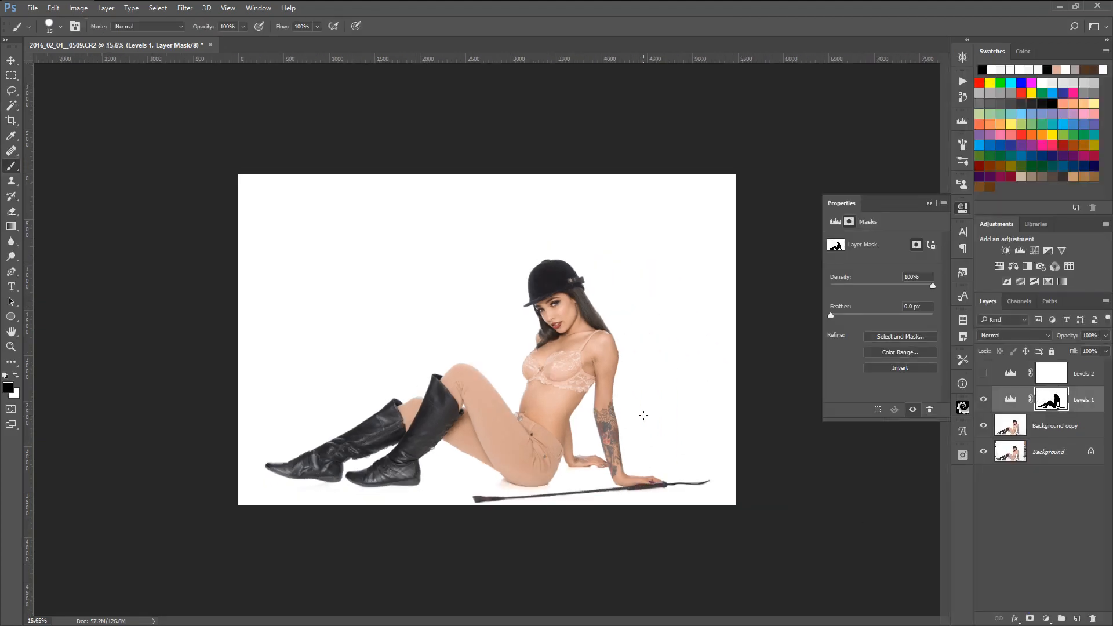
Show the Levels 2 check layer to examine the floor around the boots, seat, hands and crop for leftover tone, and hide it again
key("ctrl+0")
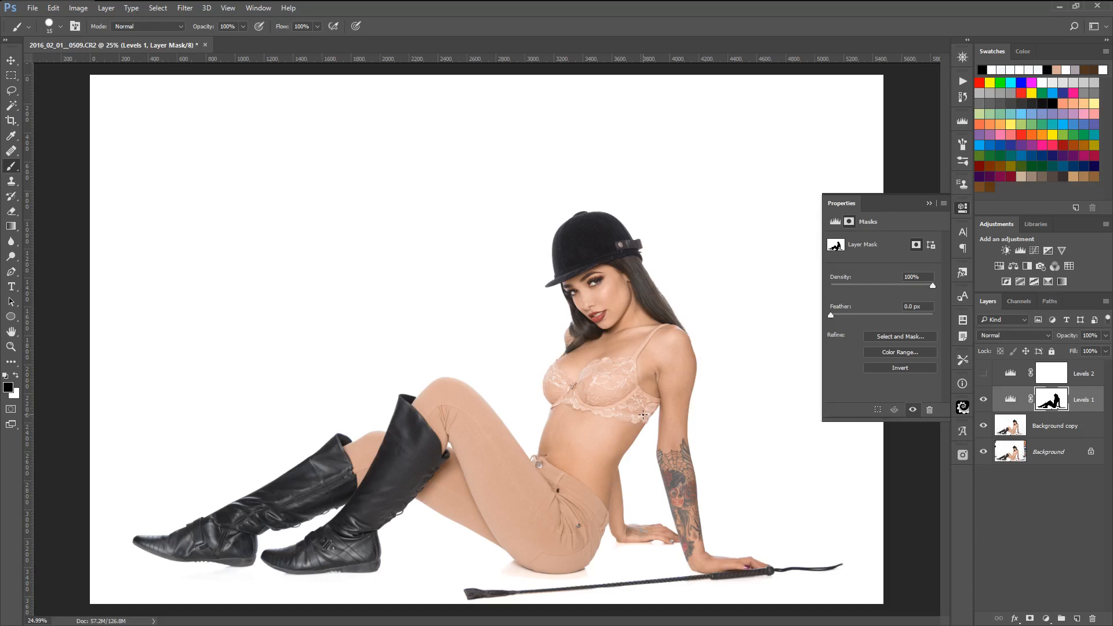
left_click(983, 373)
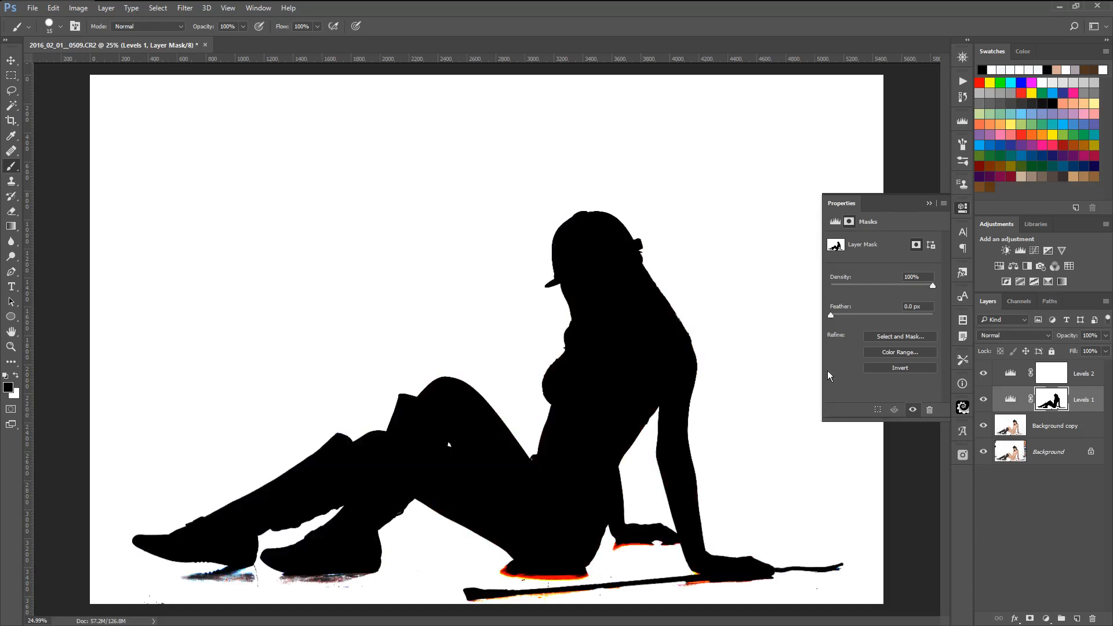
scroll(452, 340, "down", 4)
scroll(604, 346, "up", 3)
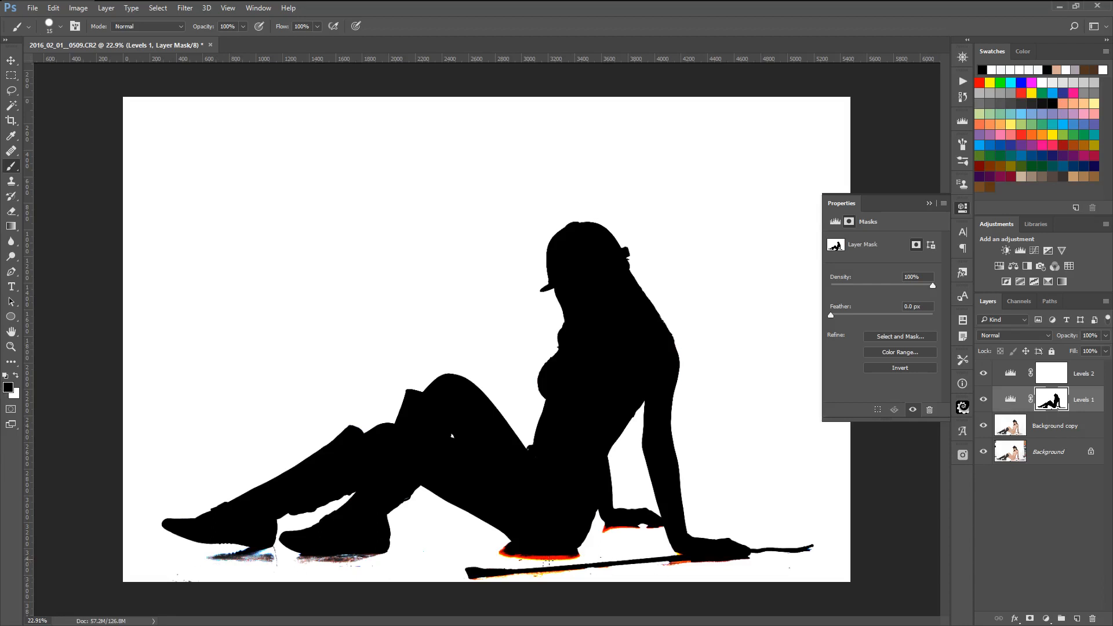
scroll(412, 438, "up", 1)
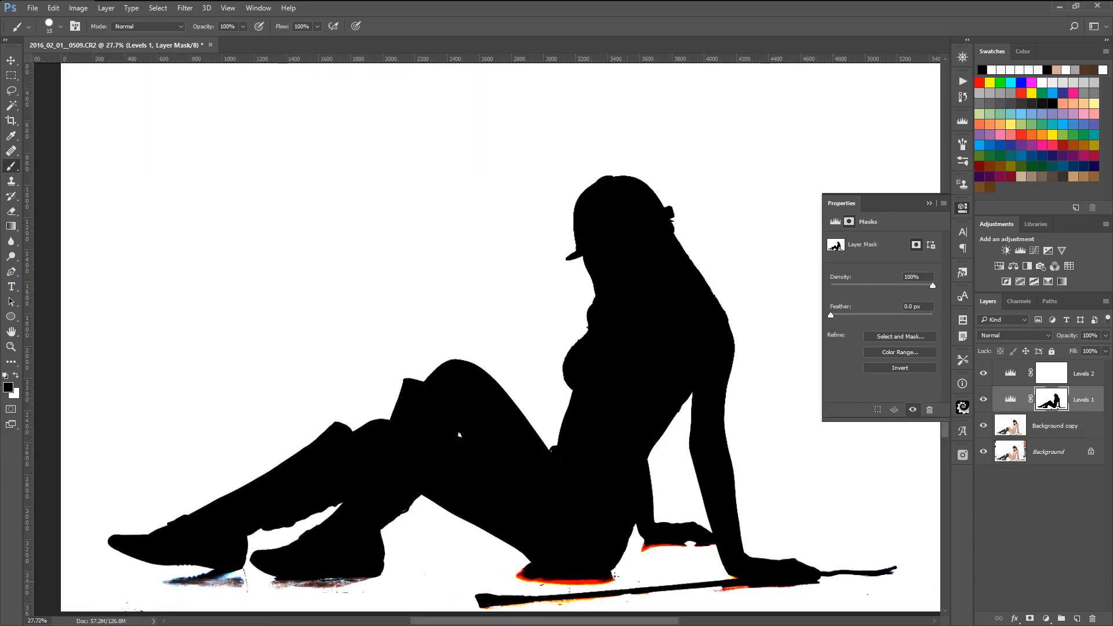
left_click(983, 374)
scroll(453, 284, "down", 2)
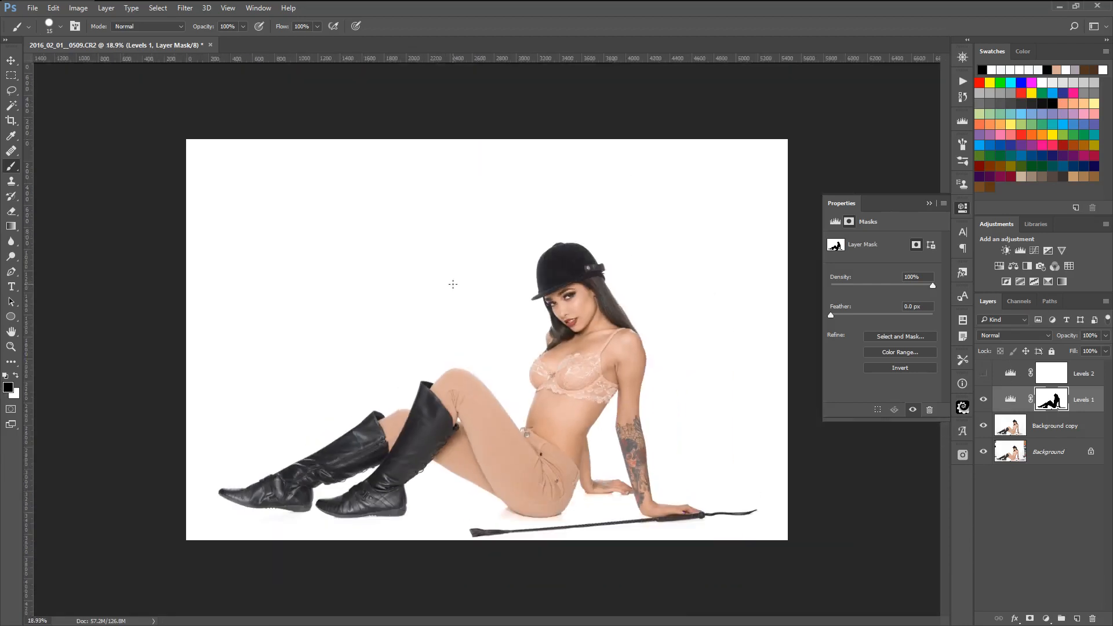
scroll(483, 313, "up", 1)
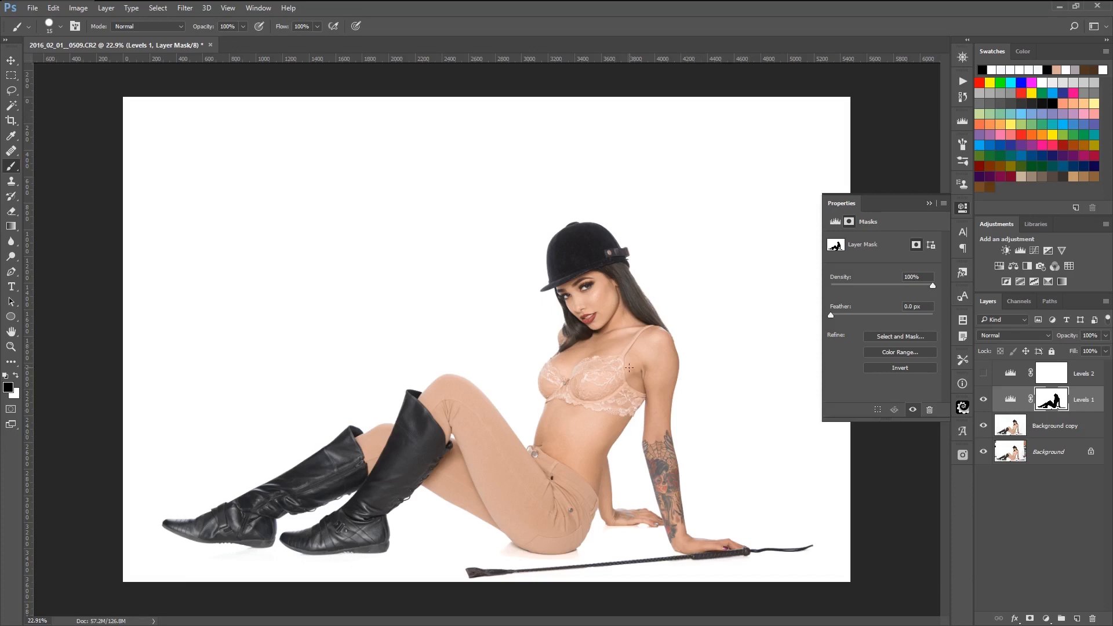
scroll(575, 376, "up", 5)
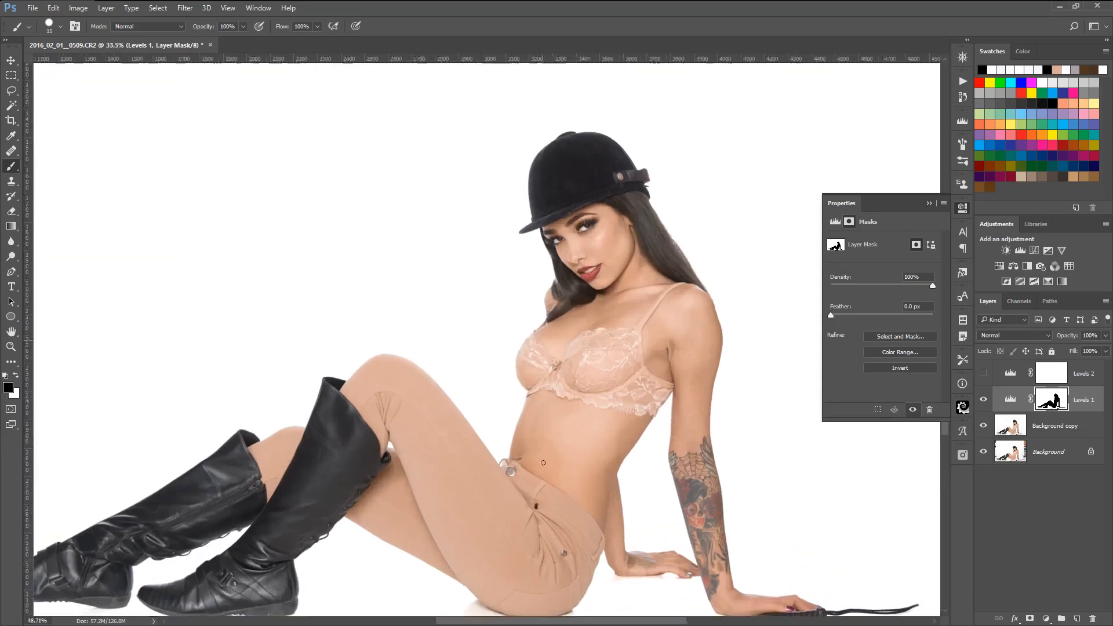
scroll(585, 440, "down", 1)
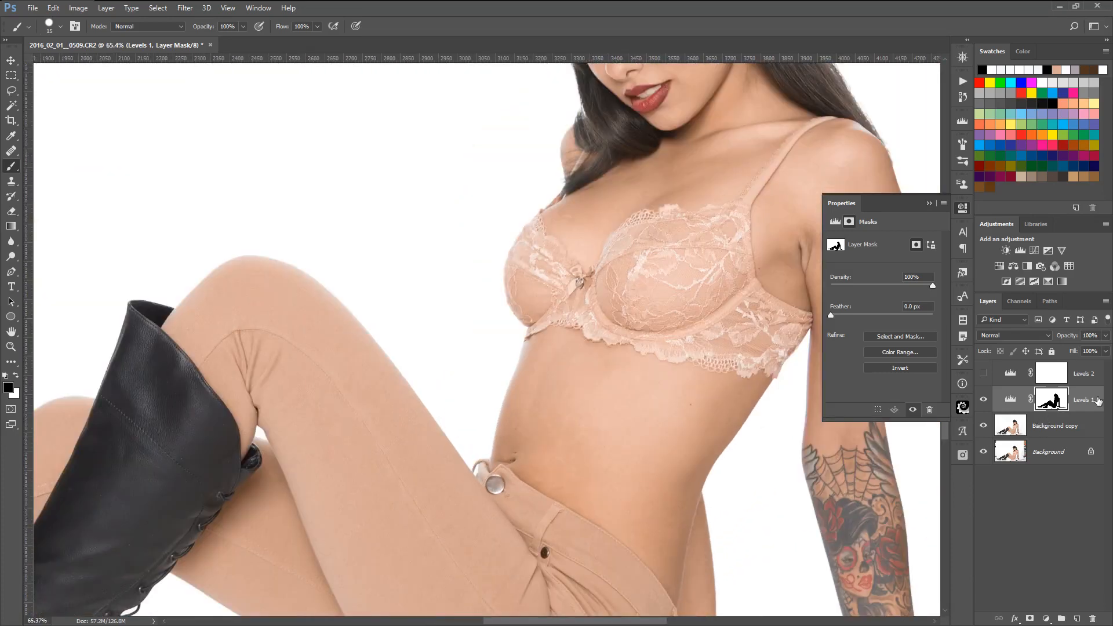
Stamp all visible layers into a new merged layer directly above the masked Levels 1 layer
left_click(1099, 401)
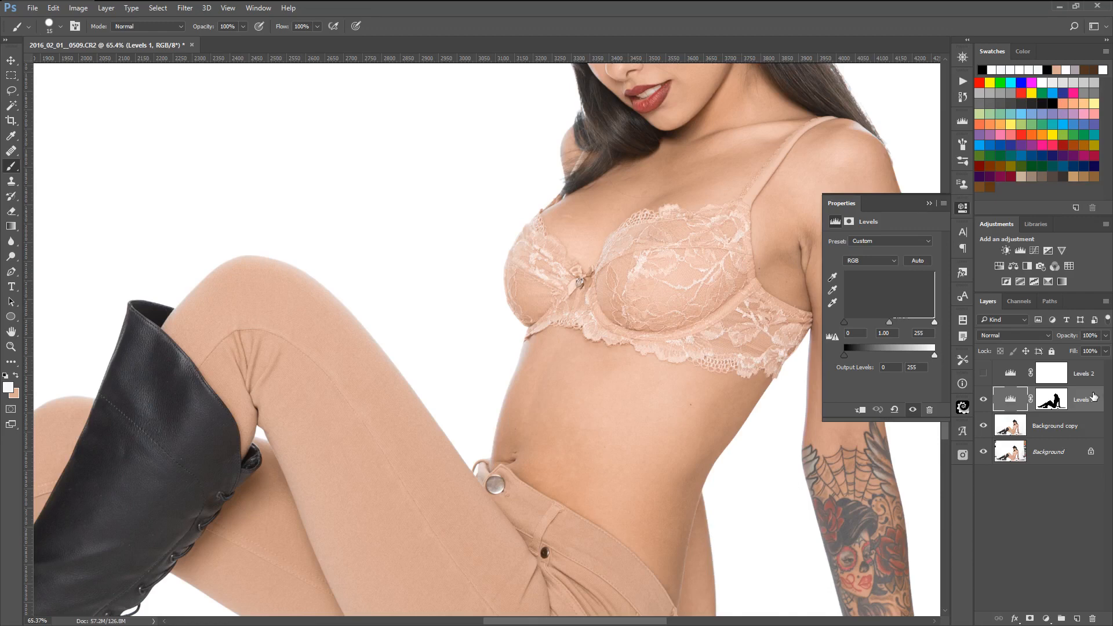
key("ctrl+shift+alt+e")
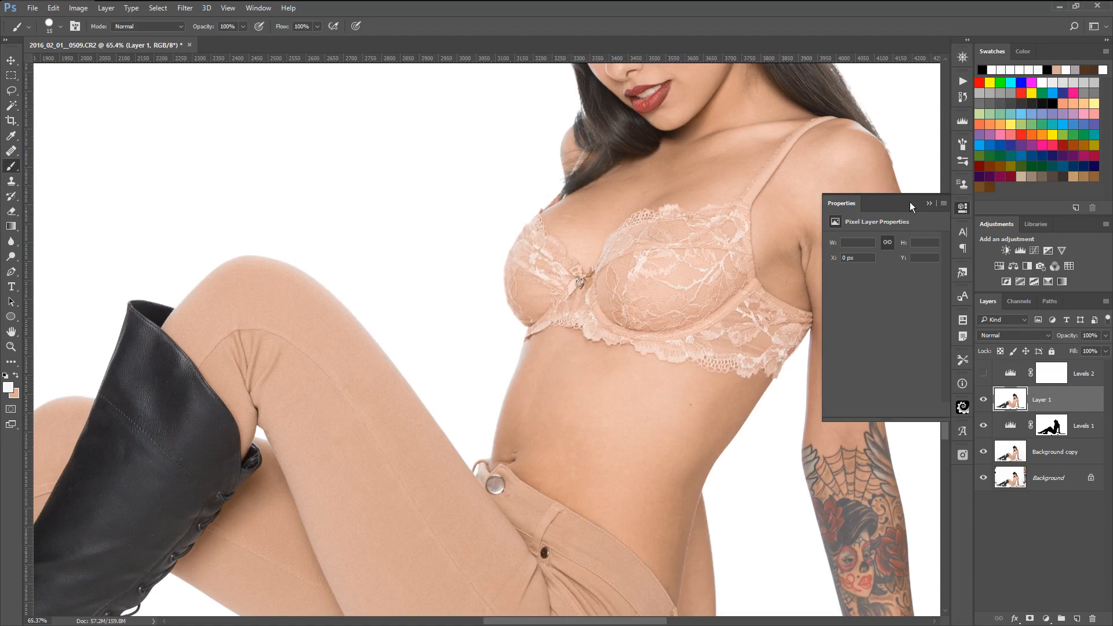
left_click(930, 206)
key("ctrl+0")
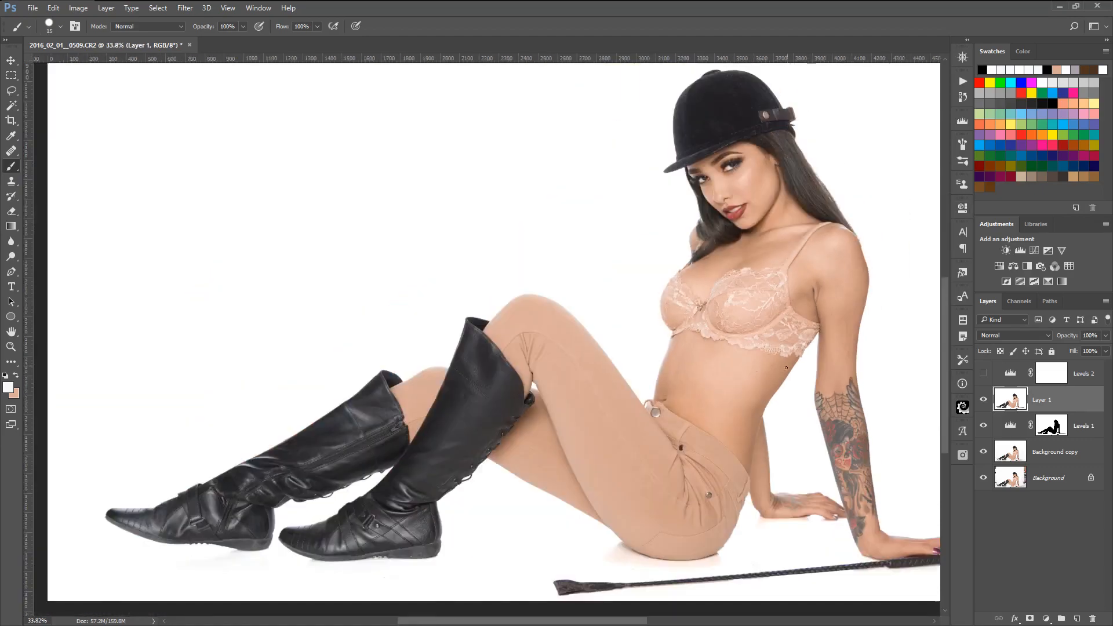
Hide the Levels 1, Background copy and Background layers so that only the merged layer is shown
scroll(532, 505, "up", 1)
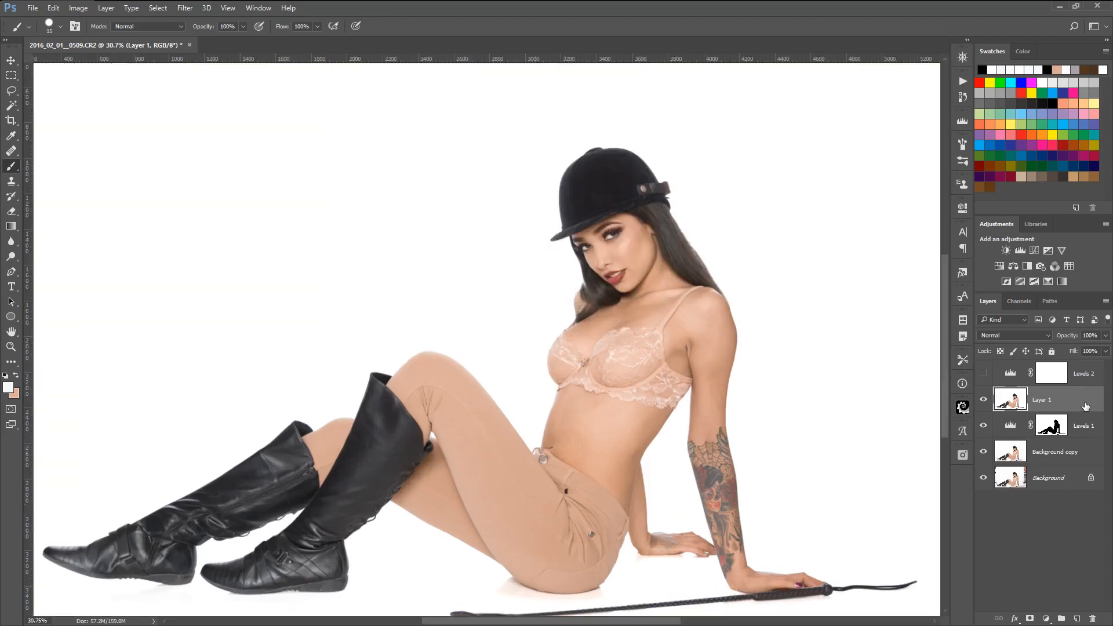
scroll(829, 402, "up", 1)
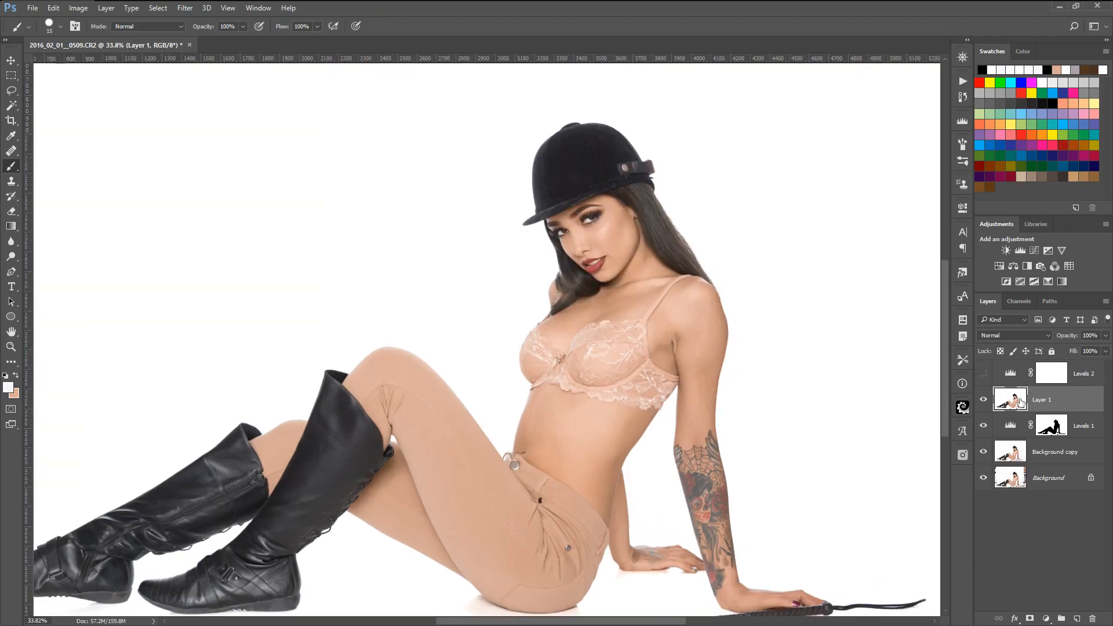
left_click(983, 425)
left_click(983, 451)
left_click(983, 476)
scroll(607, 450, "down", 3)
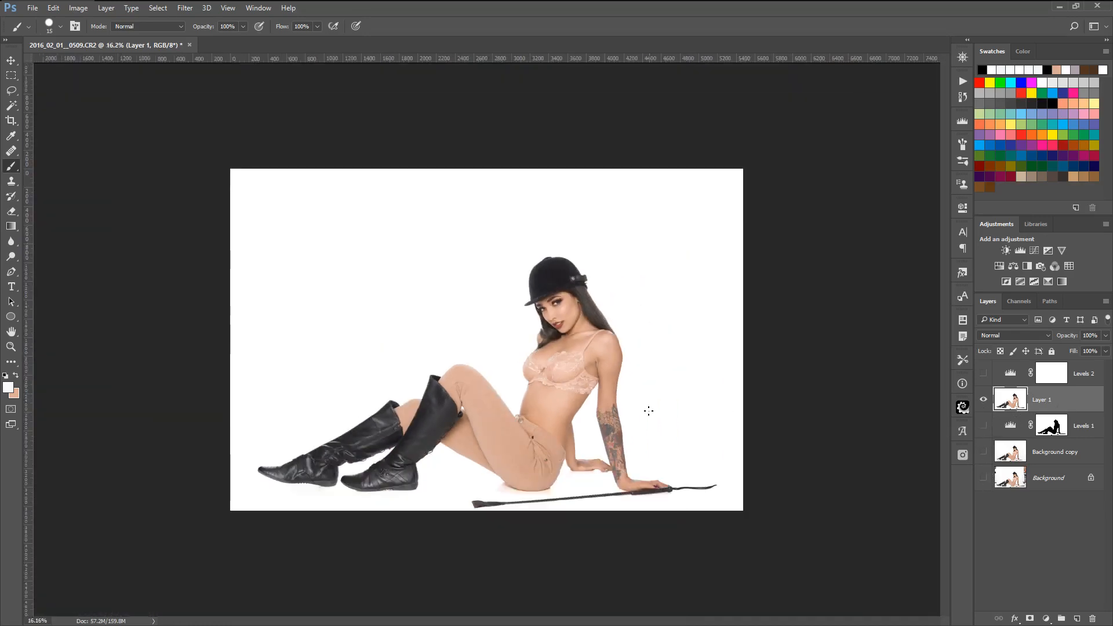
scroll(607, 450, "up", 2)
Toggle the merged layer off and on to check that it stands alone, and delete the Levels 2 adjustment layer
left_click(983, 399)
left_click(984, 399)
left_click(983, 400)
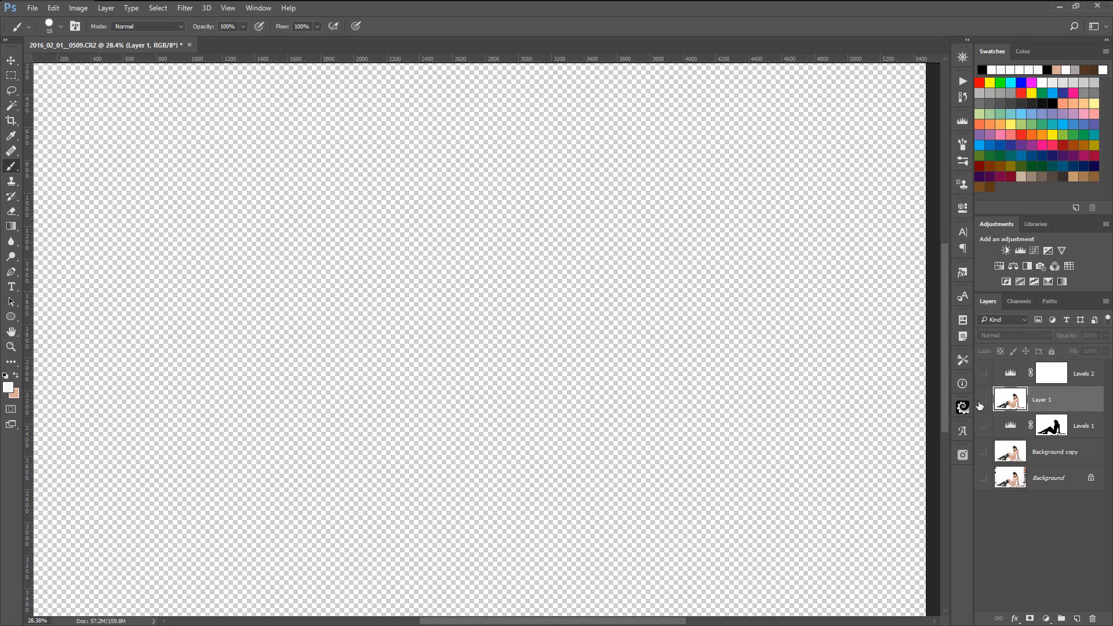
left_click(983, 400)
left_click(1078, 375)
left_click_drag(1078, 375, 1093, 619)
Add a Black & White adjustment layer above the merged layer with Reds at -146, and make the merged layer active again
scroll(525, 316, "down", 3)
scroll(530, 322, "up", 2)
scroll(534, 326, "up", 5)
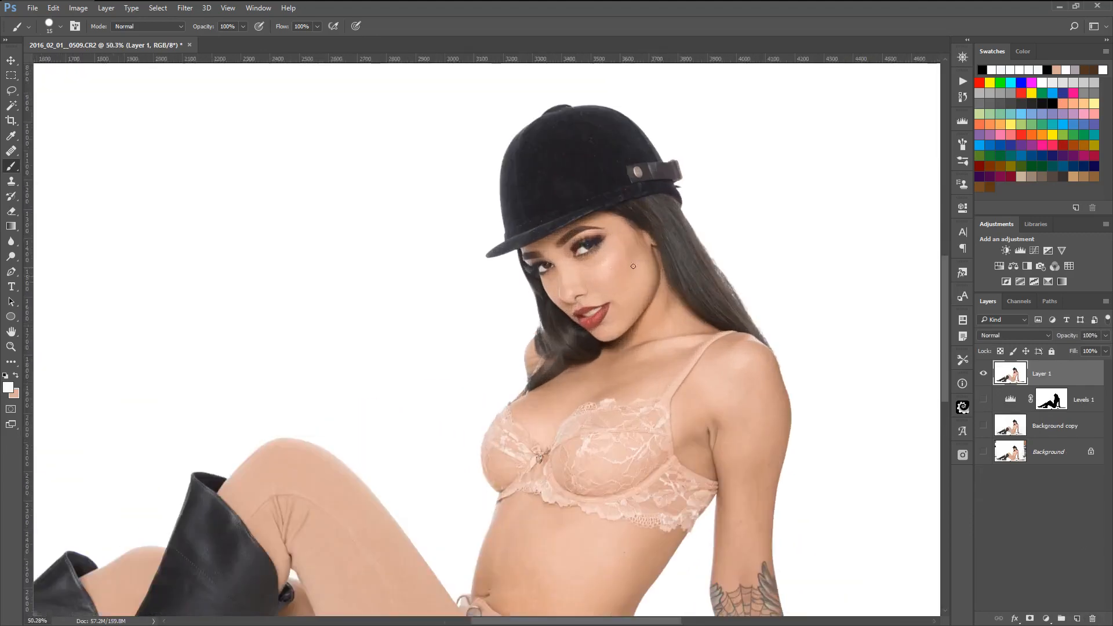
scroll(639, 256, "up", 3)
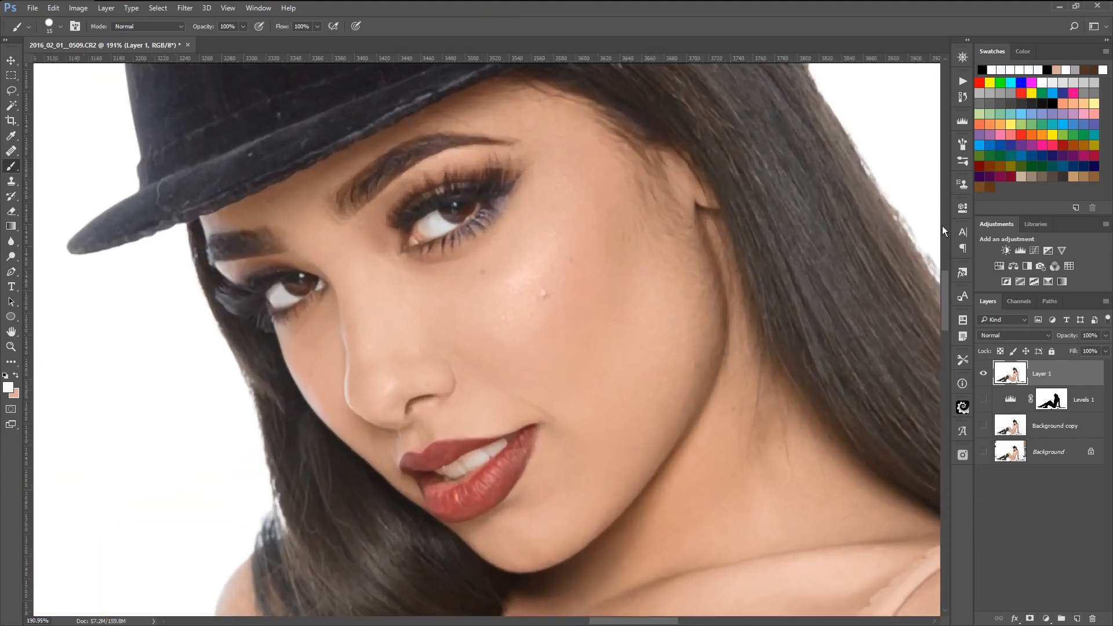
left_click(1027, 268)
left_click_drag(877, 282, 840, 283)
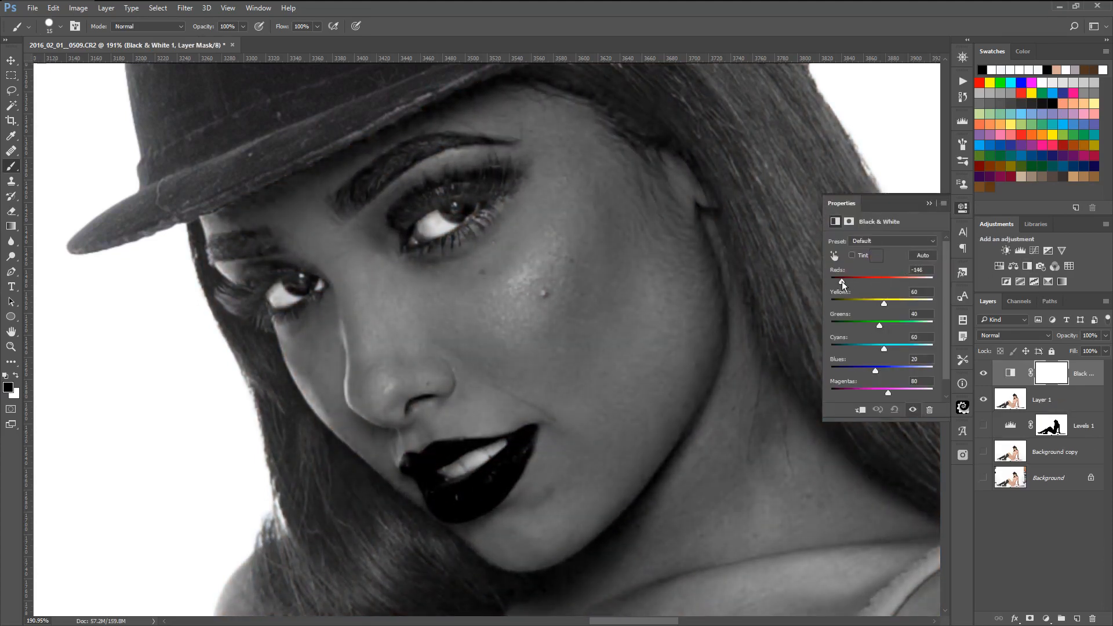
left_click(1043, 401)
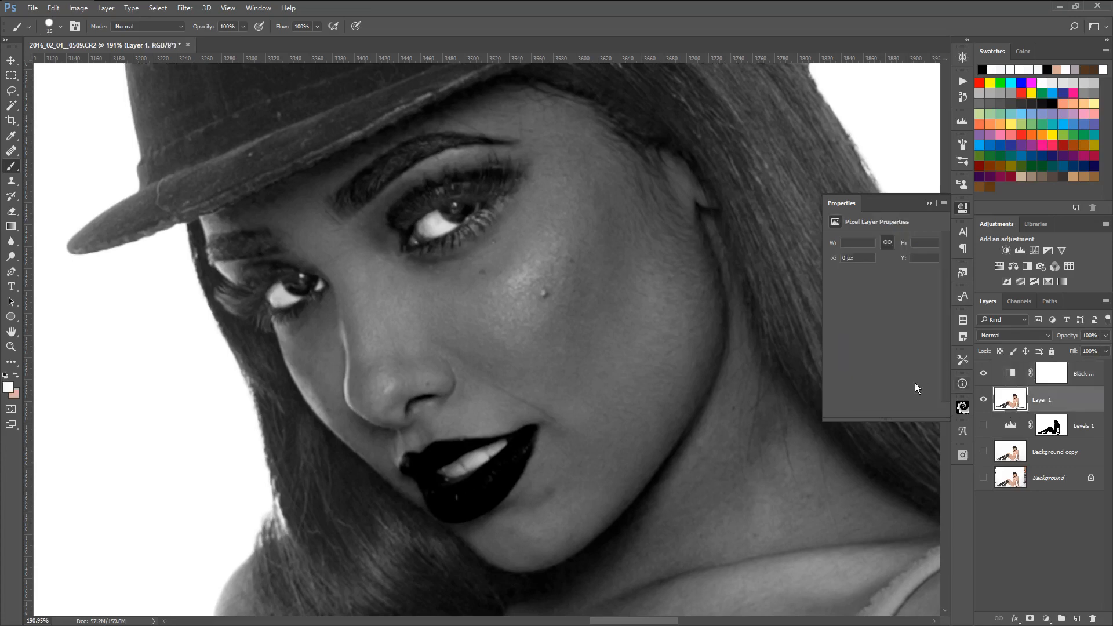
Examine the skin tones in the dark monochrome view, especially on the stomach, for blemishes and patchy transitions that need retouching
scroll(533, 345, "down", 15)
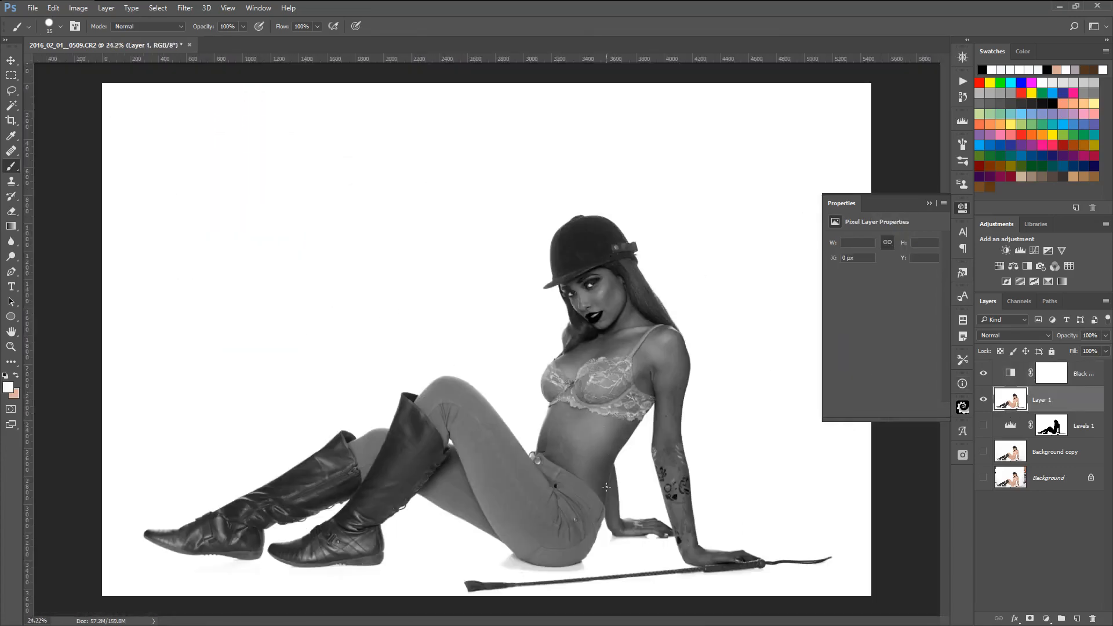
scroll(625, 479, "up", 2)
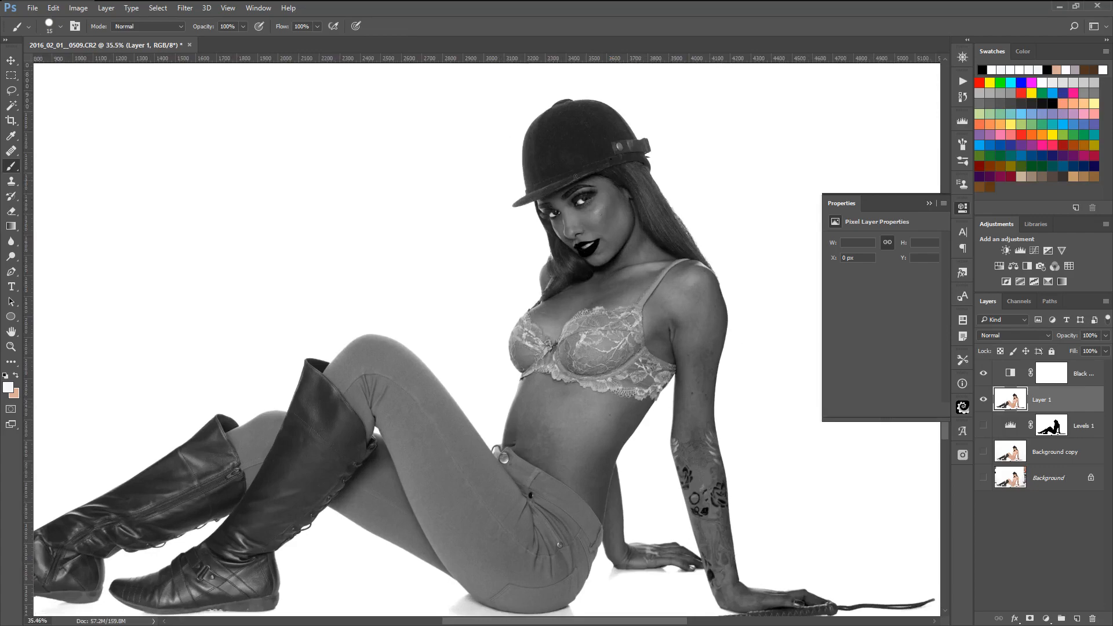
scroll(534, 153, "up", 2)
scroll(636, 496, "down", 2)
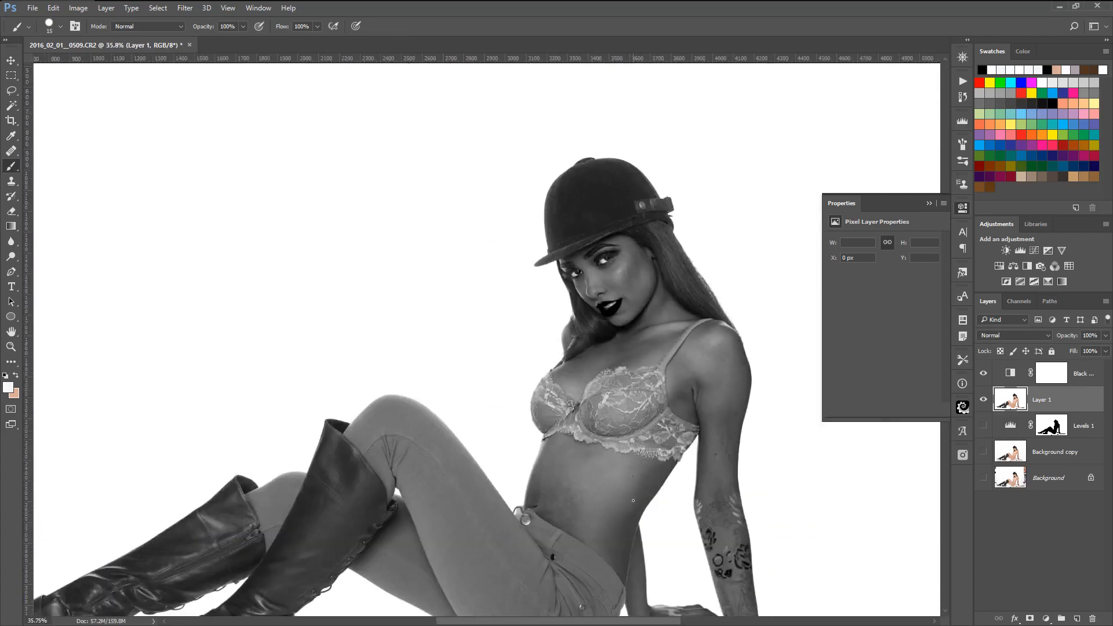
scroll(635, 496, "up", 10)
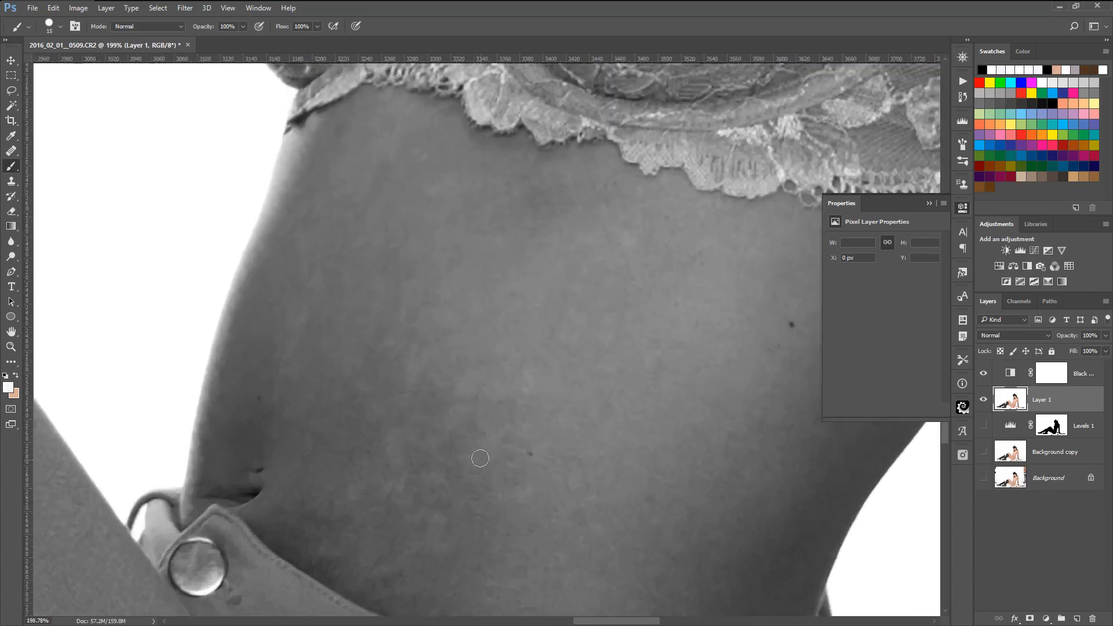
scroll(437, 498, "down", 3)
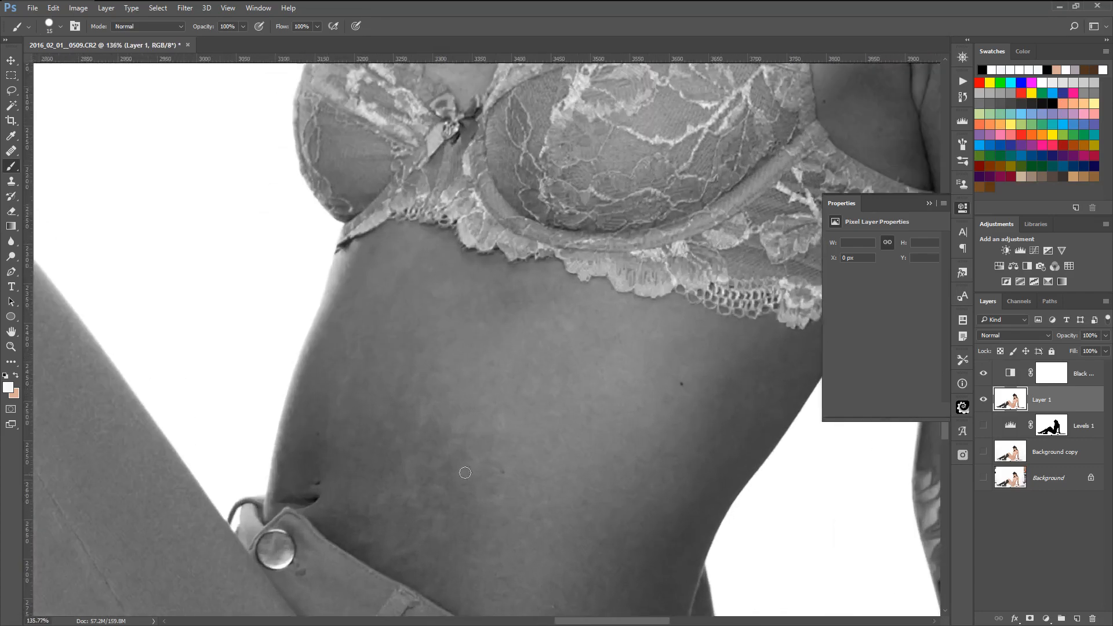
scroll(455, 493, "up", 1)
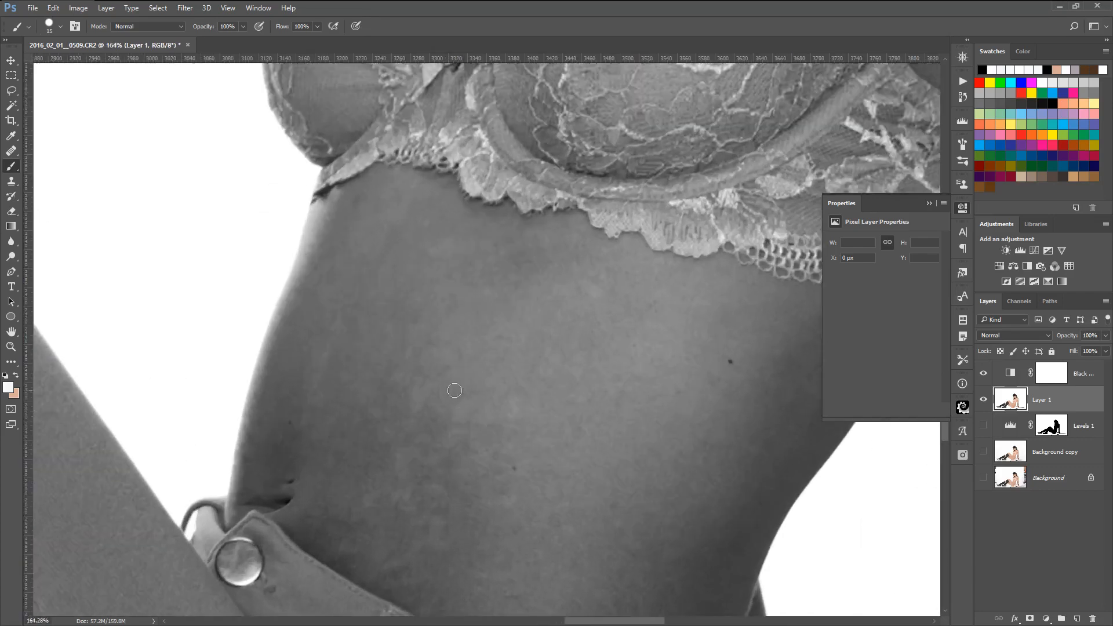
scroll(542, 398, "down", 2)
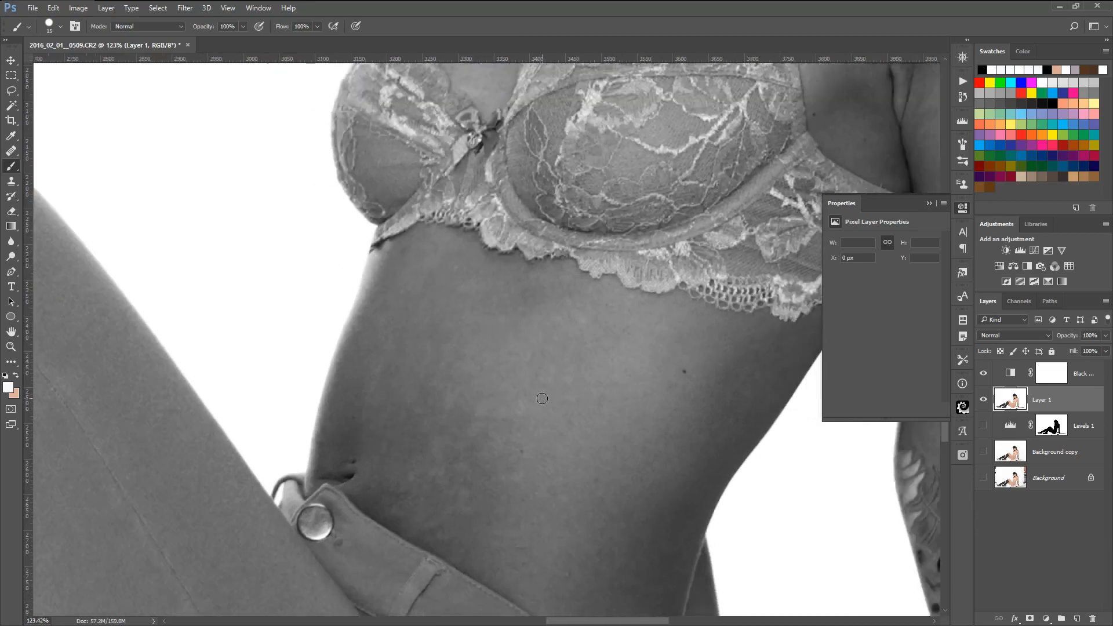
scroll(542, 398, "down", 1)
scroll(632, 450, "up", 1)
scroll(539, 436, "up", 1)
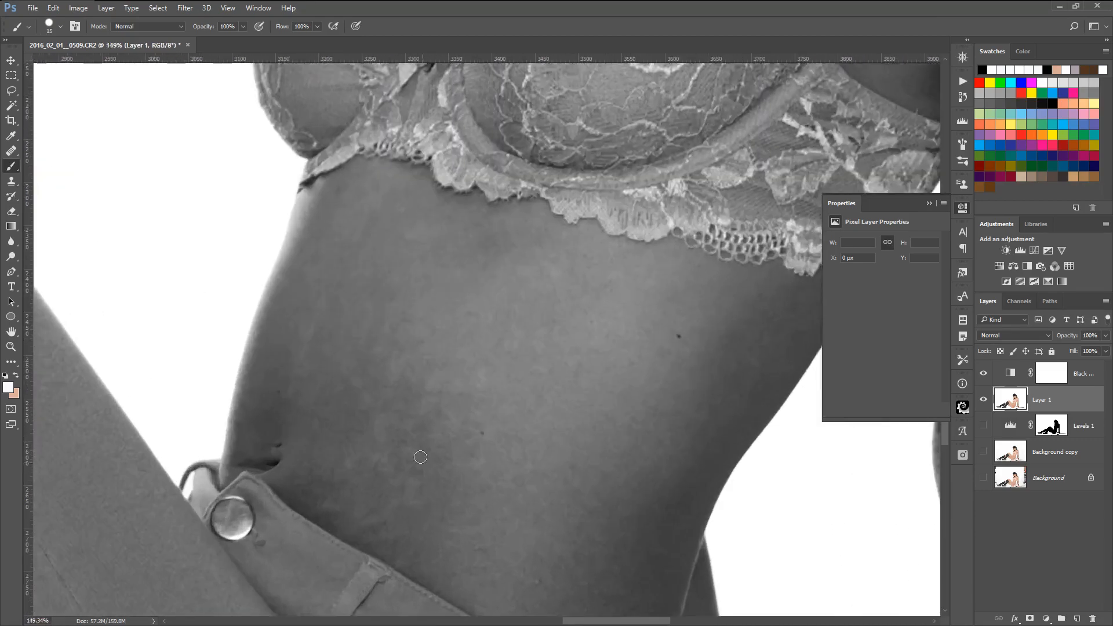
scroll(427, 469, "down", 4)
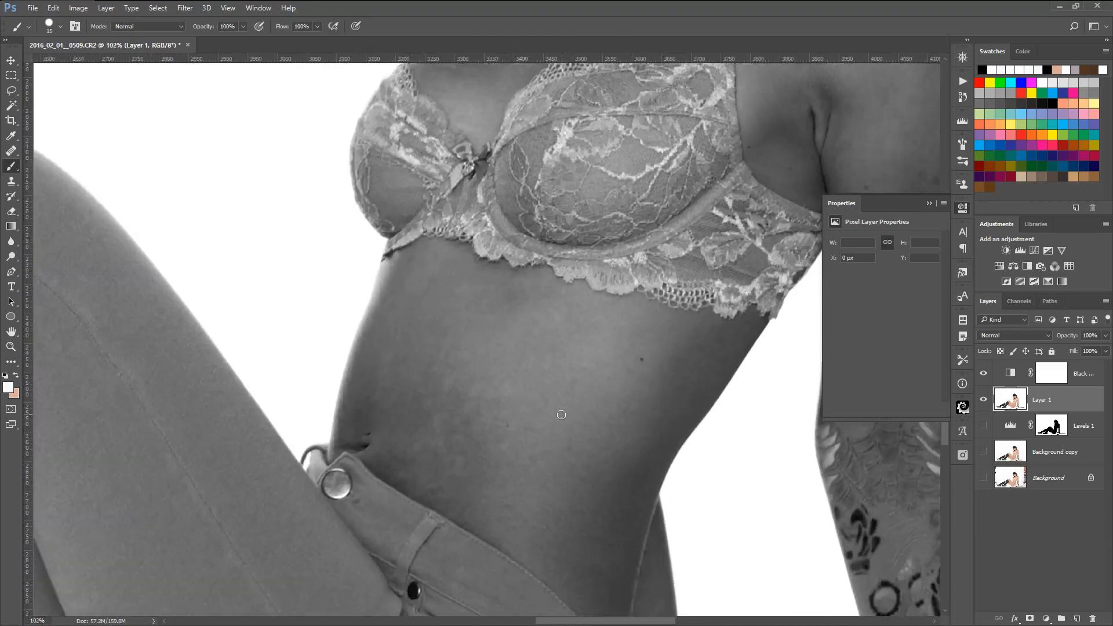
scroll(553, 405, "down", 1)
scroll(468, 367, "up", 2)
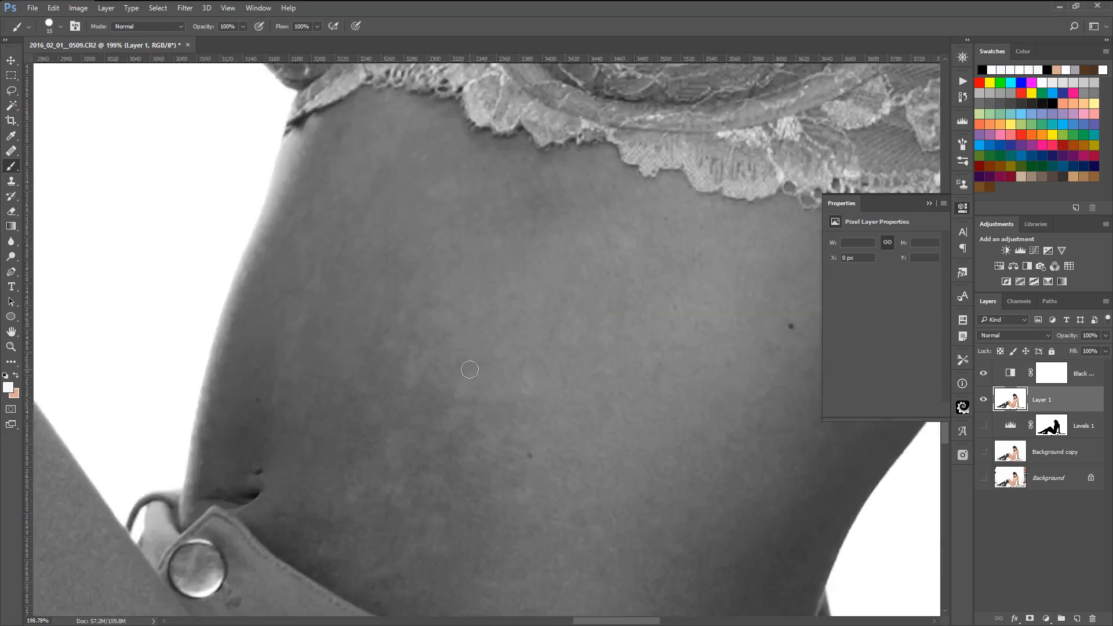
scroll(631, 398, "down", 2)
scroll(631, 399, "down", 3)
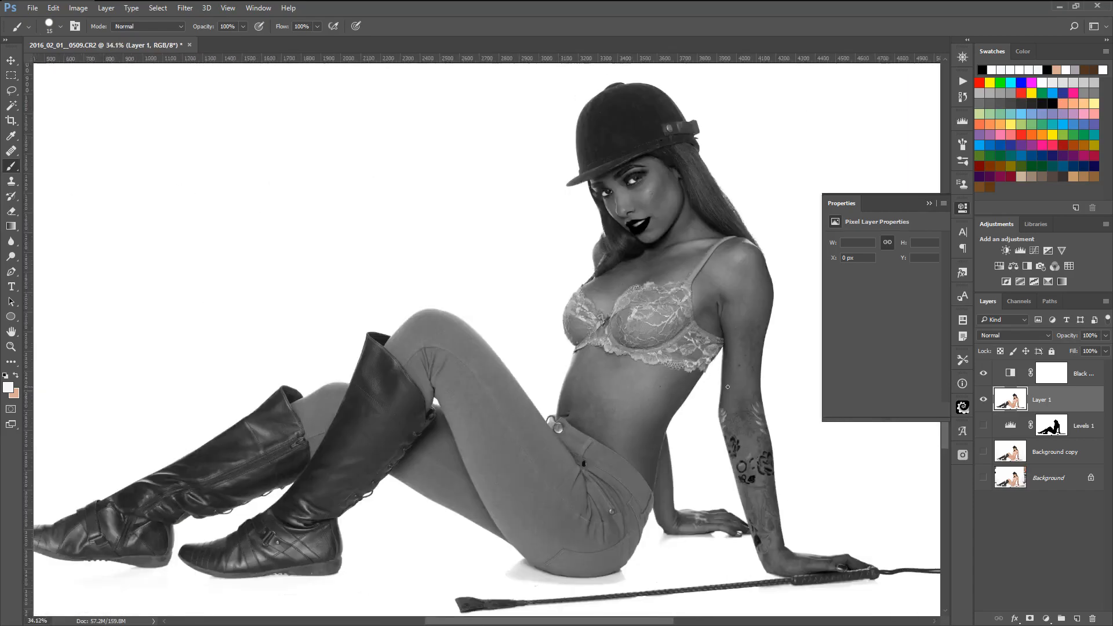
Examine the skin on the upper arm closely in the monochrome view for spots and uneven patches
scroll(763, 301, "up", 4)
scroll(763, 301, "up", 2)
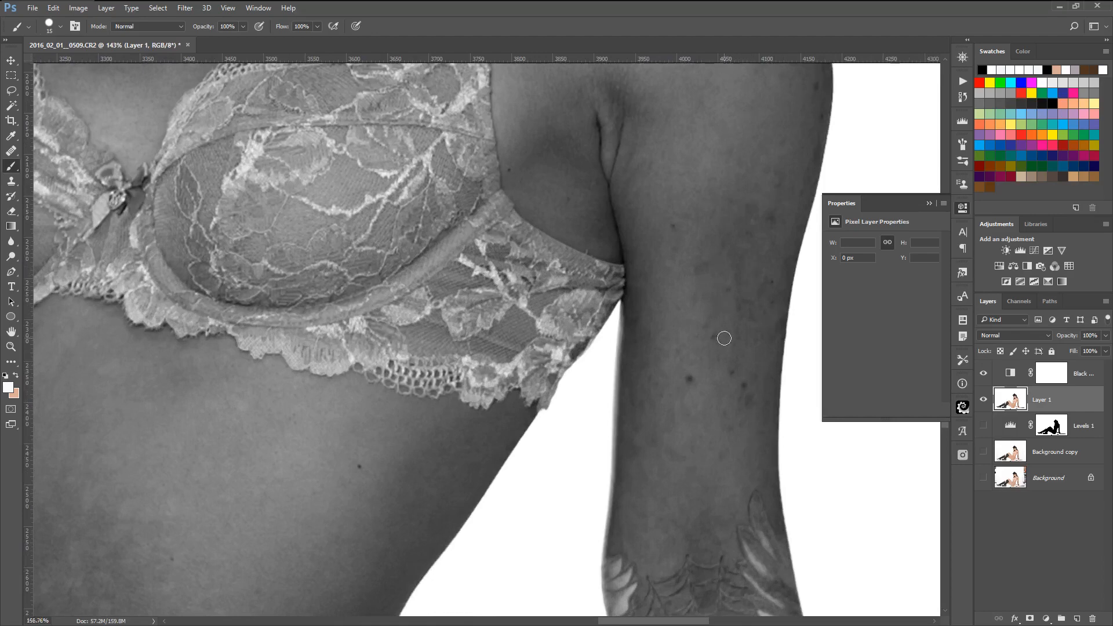
scroll(722, 263, "up", 2)
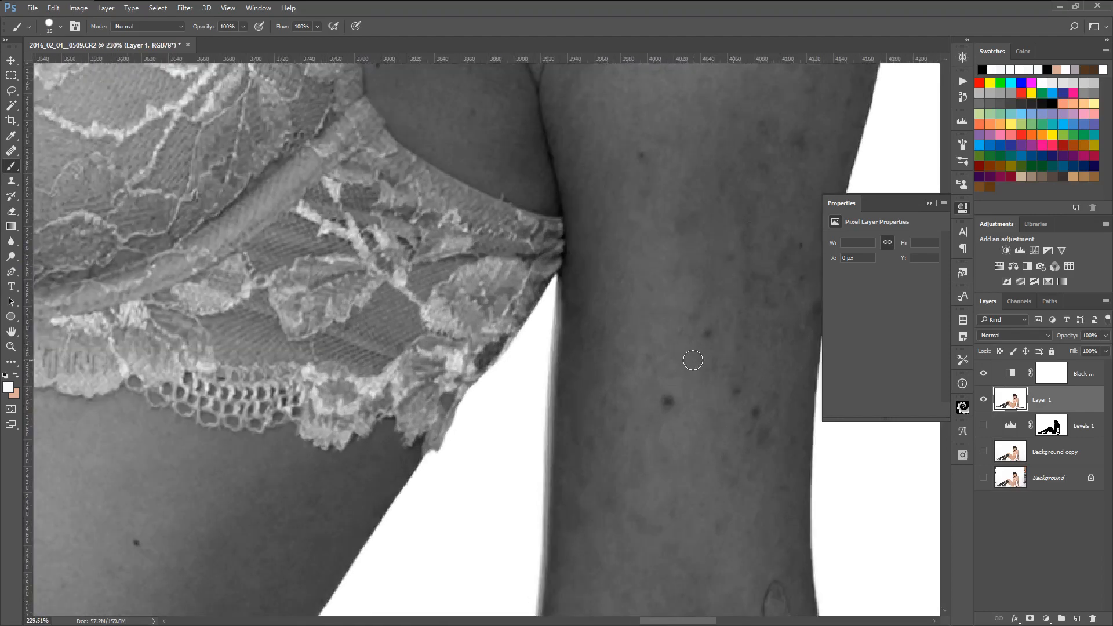
scroll(690, 371, "down", 3)
scroll(694, 377, "down", 2)
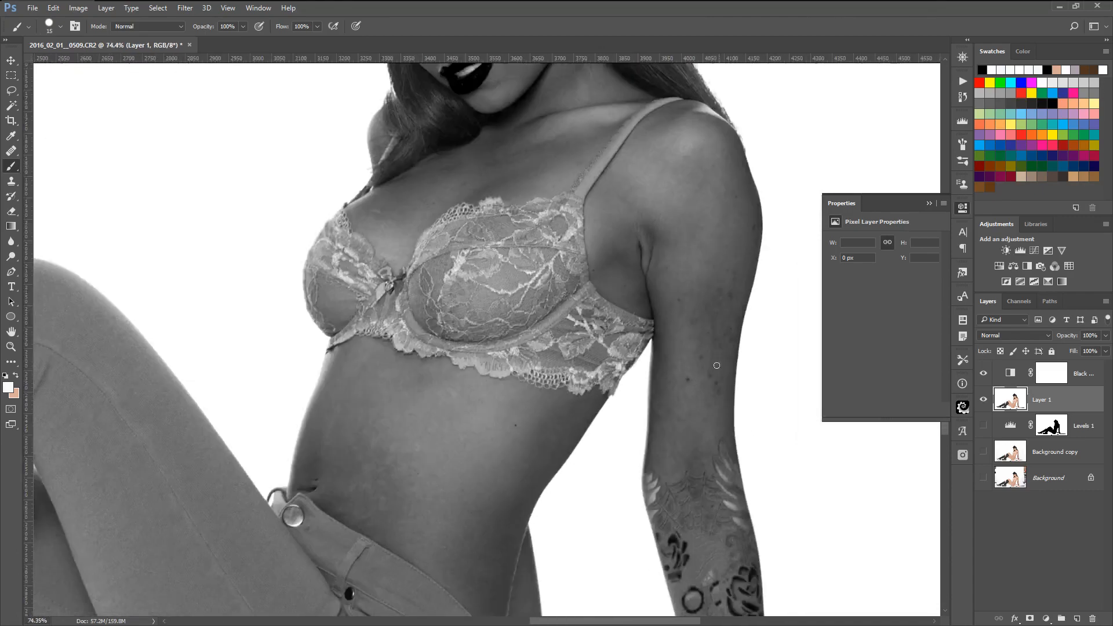
scroll(704, 293, "up", 2)
scroll(713, 267, "down", 2)
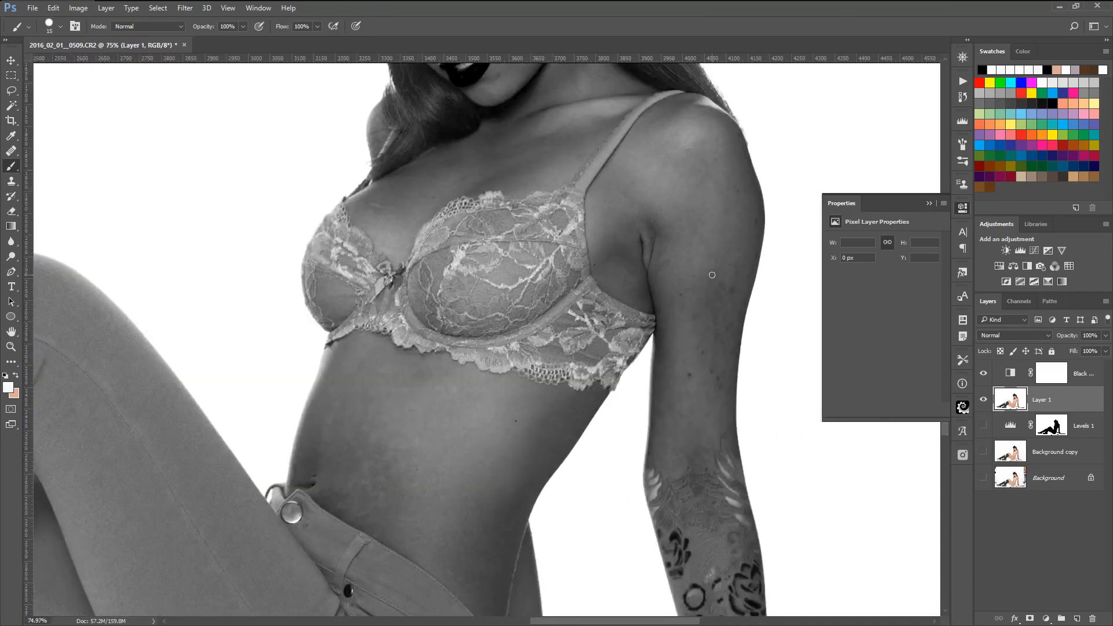
Compare the arm's skin with the Black & White check layer hidden and shown again
left_click(983, 374)
scroll(715, 377, "up", 5)
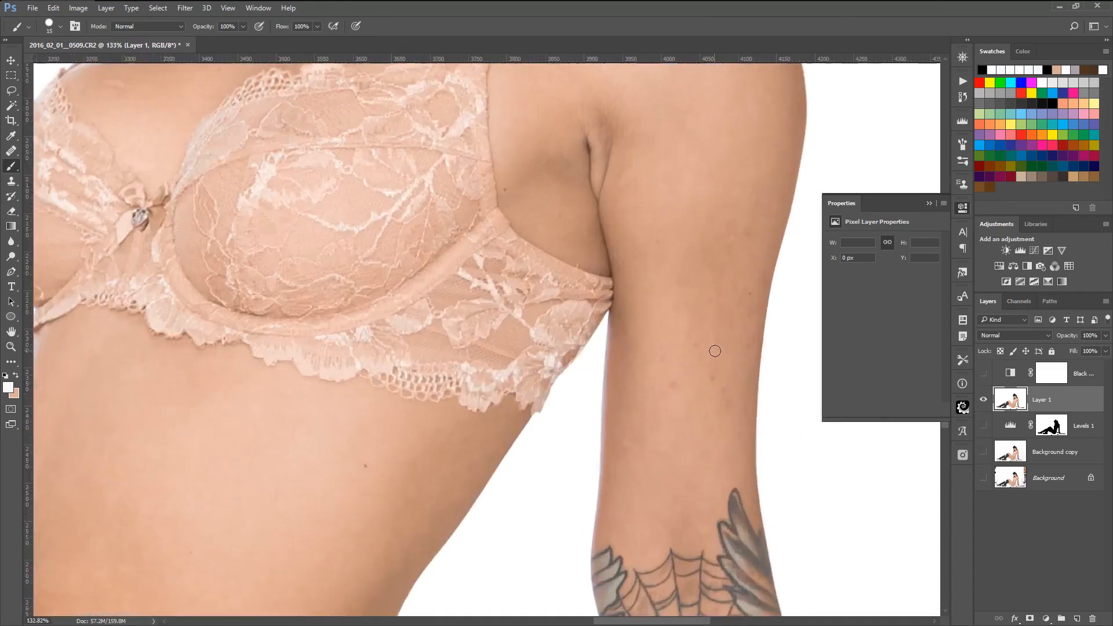
left_click(987, 373)
scroll(447, 414, "down", 8)
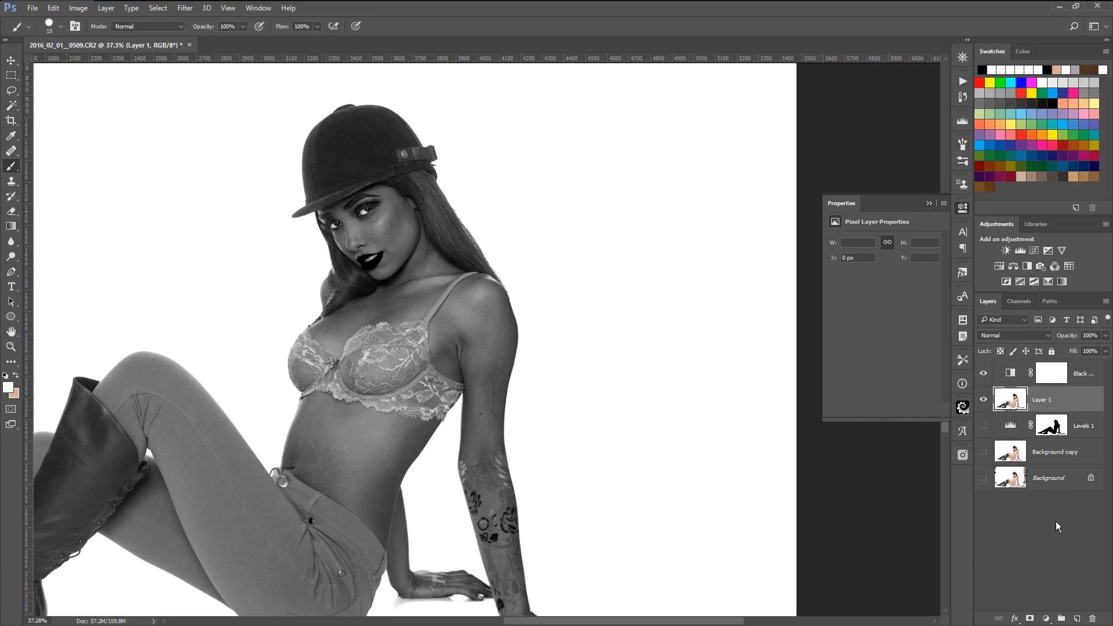
Add an empty layer directly above the merged layer and switch to the Healing Brush tool
left_click(1076, 620)
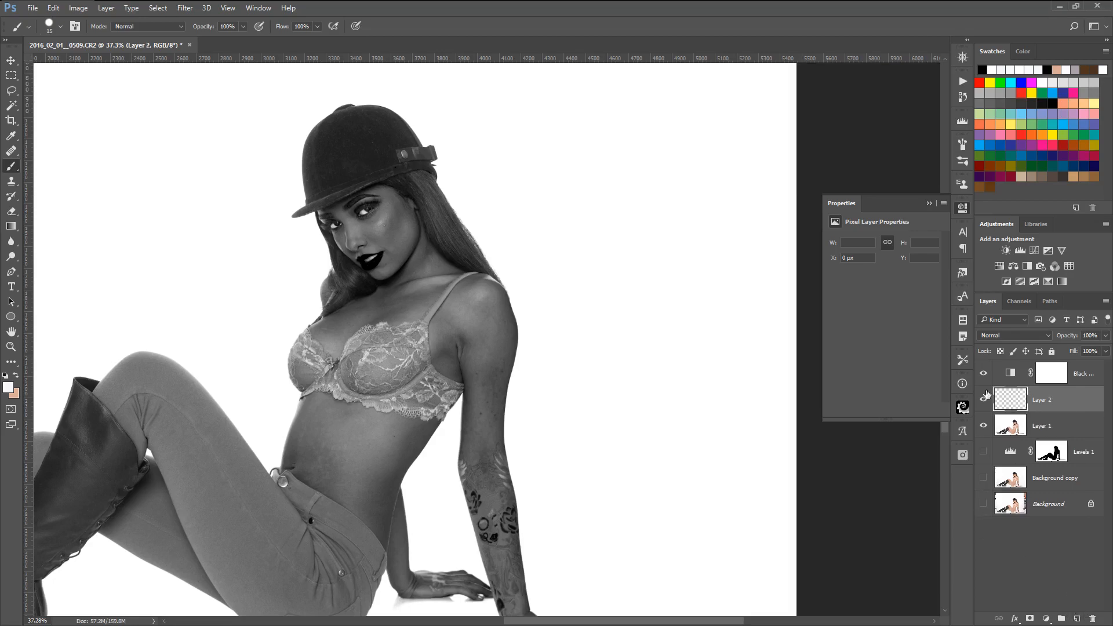
scroll(339, 385, "up", 5)
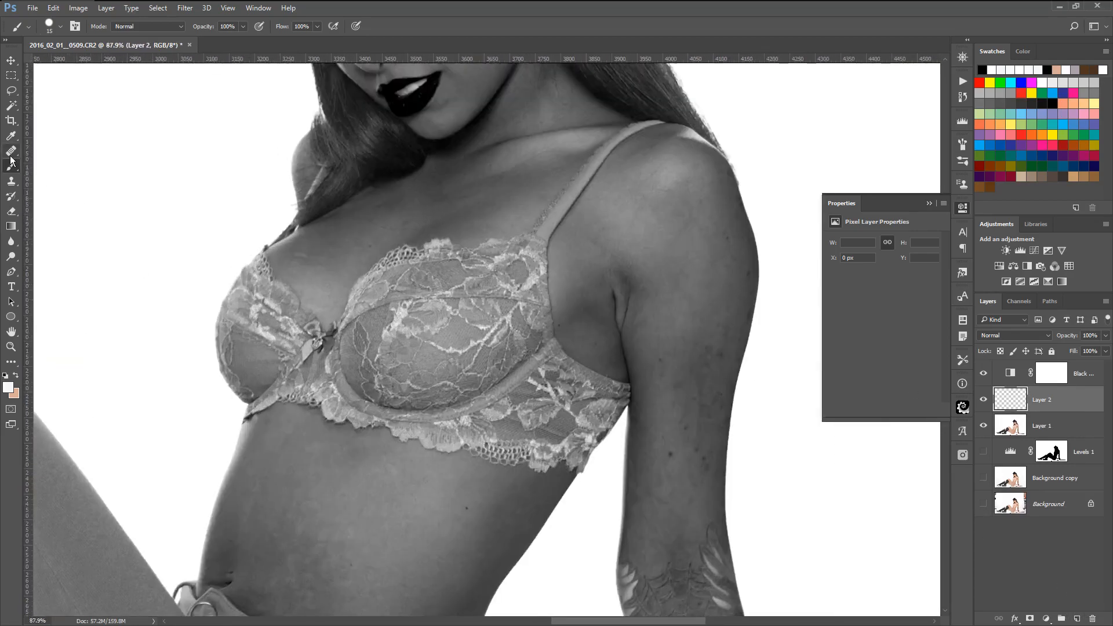
left_click(11, 153)
Set the Healing Brush to 15 px and heal the small dark spots along the outer edge of the shoulder
scroll(656, 286, "up", 5)
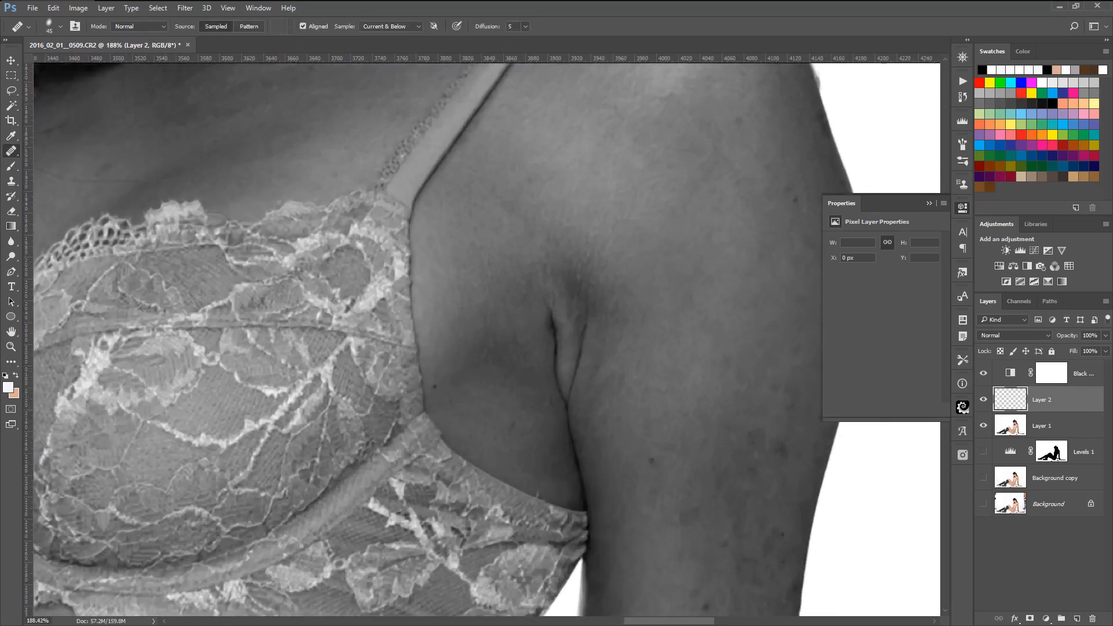
scroll(678, 233, "up", 2)
scroll(759, 258, "down", 3)
left_click_drag(745, 259, 409, 222)
scroll(481, 212, "up", 2)
right_click(490, 194)
left_click(518, 220)
left_click(464, 165)
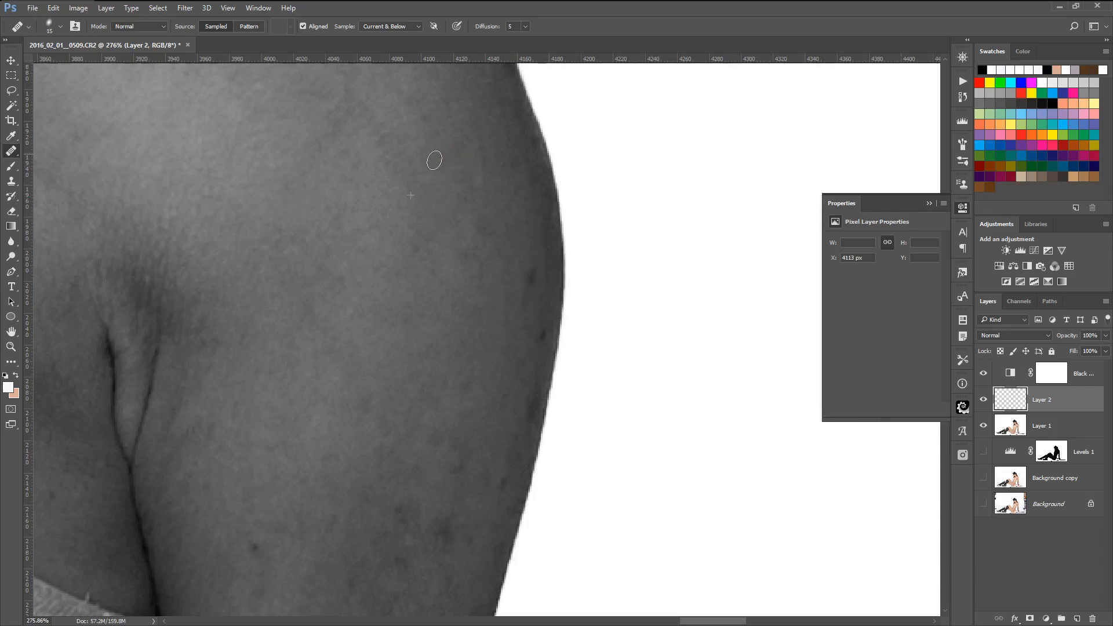
left_click(534, 332)
left_click(511, 306)
Enlarge the Healing Brush and heal the spots and dark patches on the upper arm below the shoulder, resampling clean skin nearby
left_click_drag(410, 413, 492, 244)
right_click(487, 244)
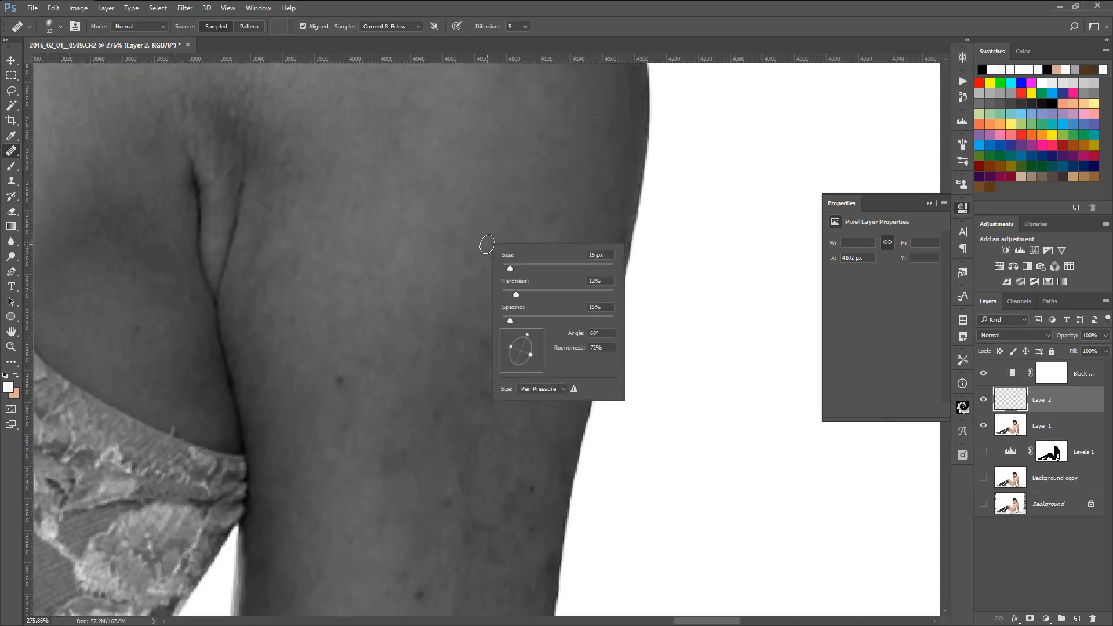
left_click(486, 197, "alt")
left_click(494, 350)
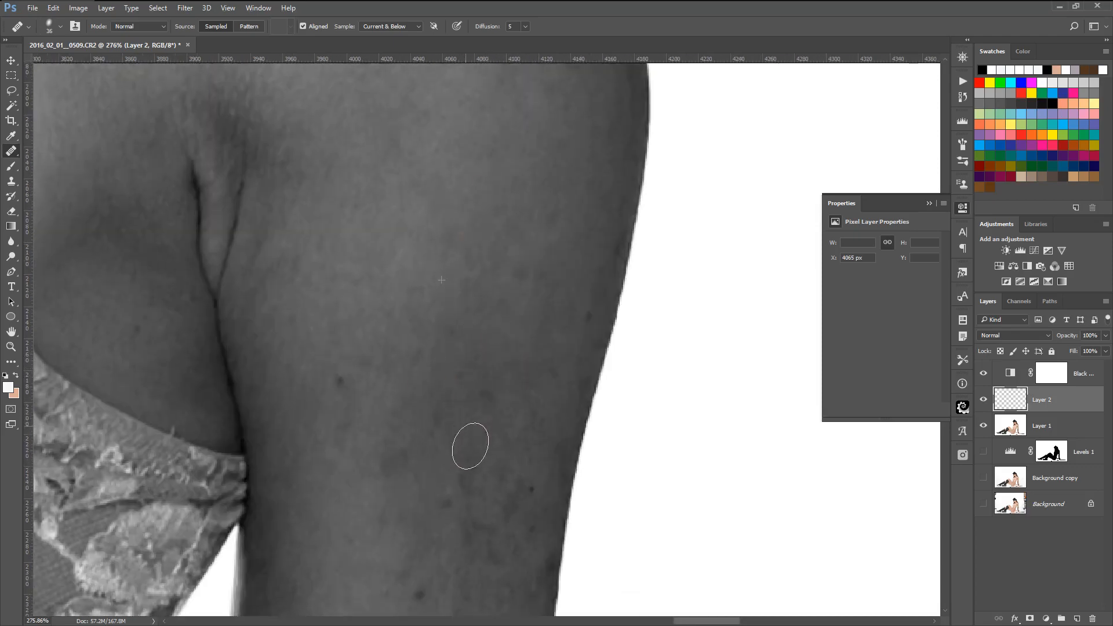
left_click(468, 174, "alt")
left_click(510, 276)
left_click(491, 379)
left_click(379, 282)
left_click(401, 372)
left_click(391, 337, "alt")
left_click(383, 453)
left_click(433, 384)
Heal the mottled patches in the middle of the upper arm using freshly sampled neighbouring skin
left_click_drag(438, 405, 394, 251)
left_click(478, 229, "alt")
left_click(473, 383)
left_click(475, 341)
left_click(445, 298)
left_click(406, 209, "alt")
left_click(445, 371)
left_click(408, 283)
left_click(393, 287, "alt")
left_click(404, 352)
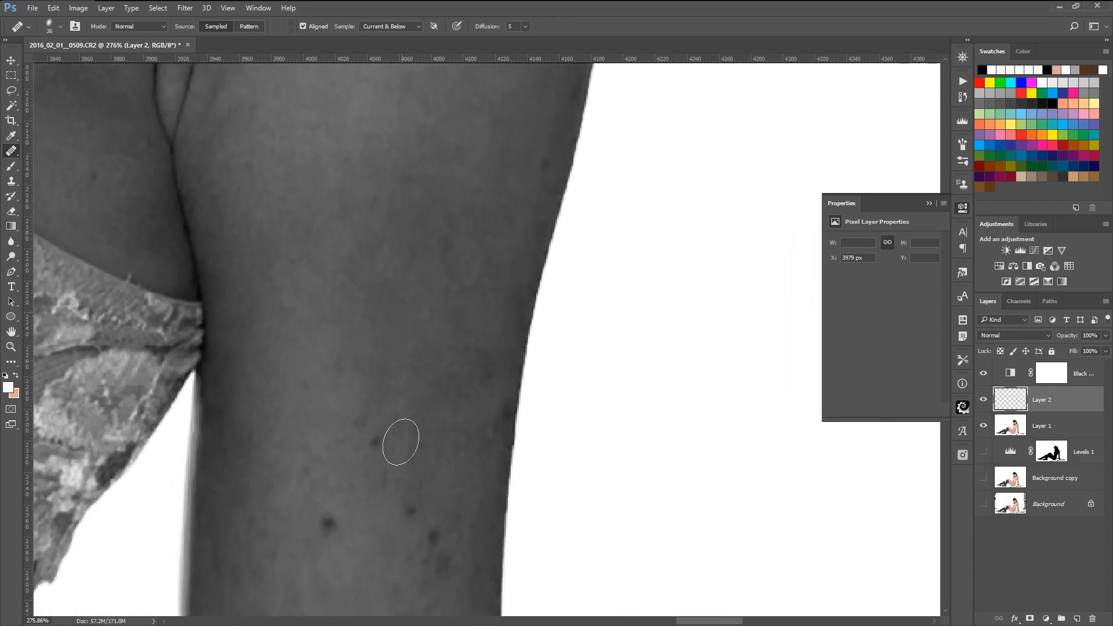
Heal the cluster of small dark spots on the outer side of the arm above the elbow
left_click(479, 450)
left_click(391, 398, "alt")
left_click(415, 523)
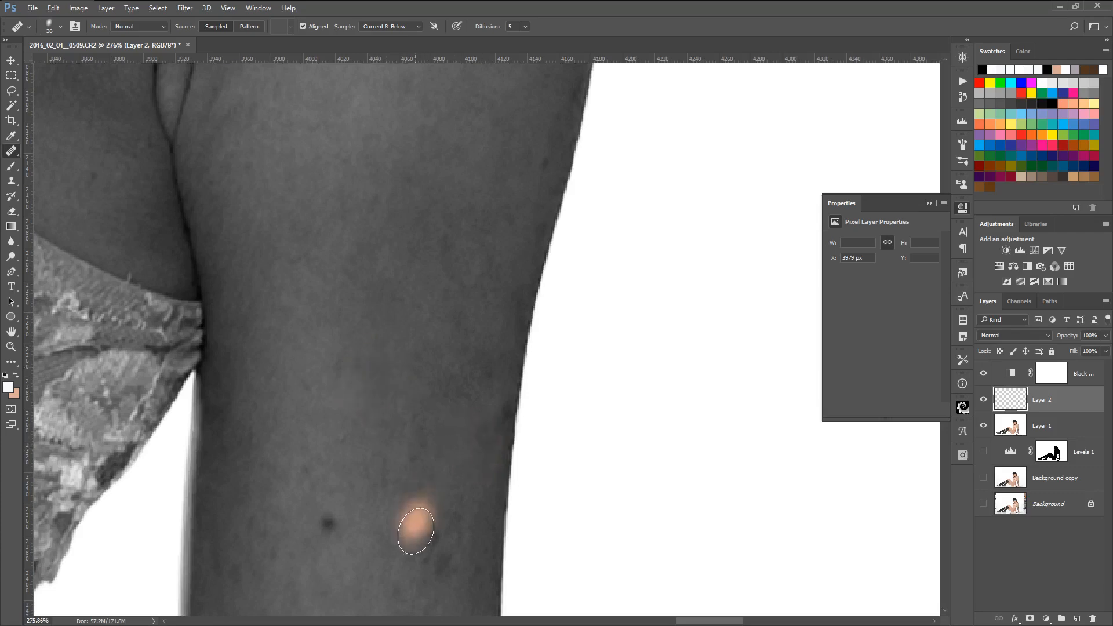
left_click(412, 486)
left_click(383, 463)
left_click_drag(395, 419, 405, 320)
left_click(393, 489)
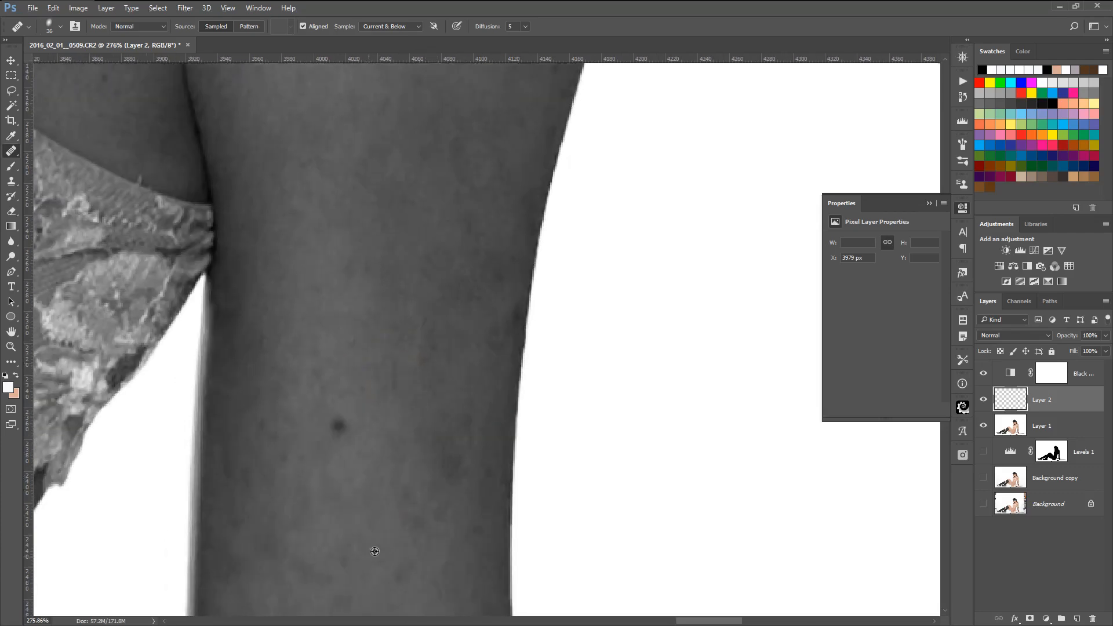
Heal the dark mole on the arm and the remaining blotches above the tattoo
left_click_drag(417, 510, 425, 382)
left_click(394, 485, "alt")
left_click(414, 433)
left_click(349, 289)
scroll(381, 331, "down", 5)
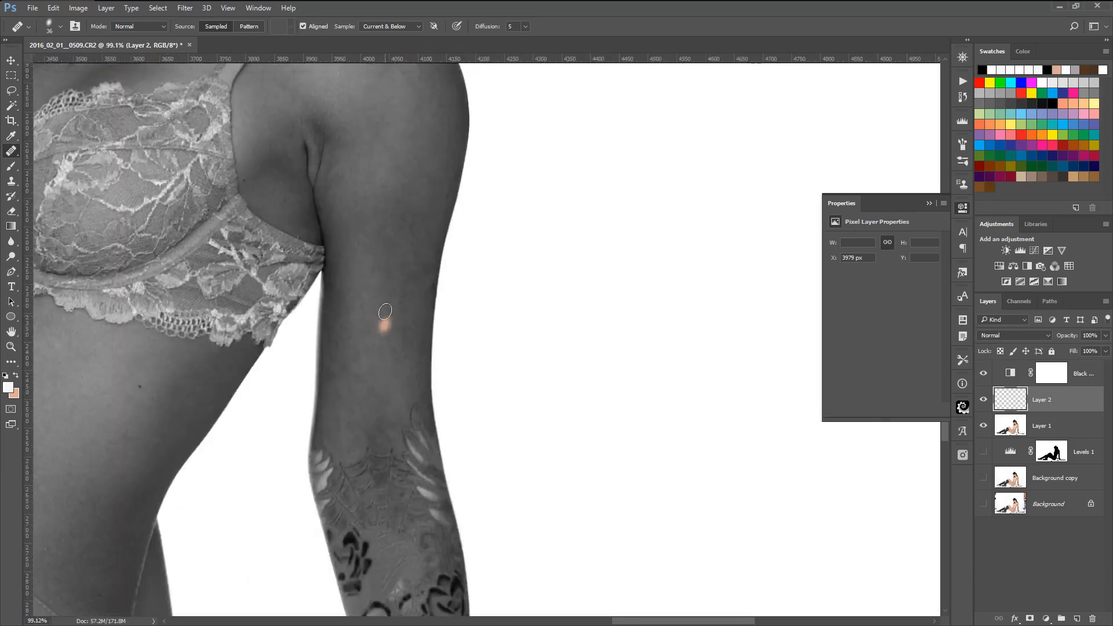
scroll(387, 283, "up", 3)
left_click(375, 428, "alt")
left_click(346, 280)
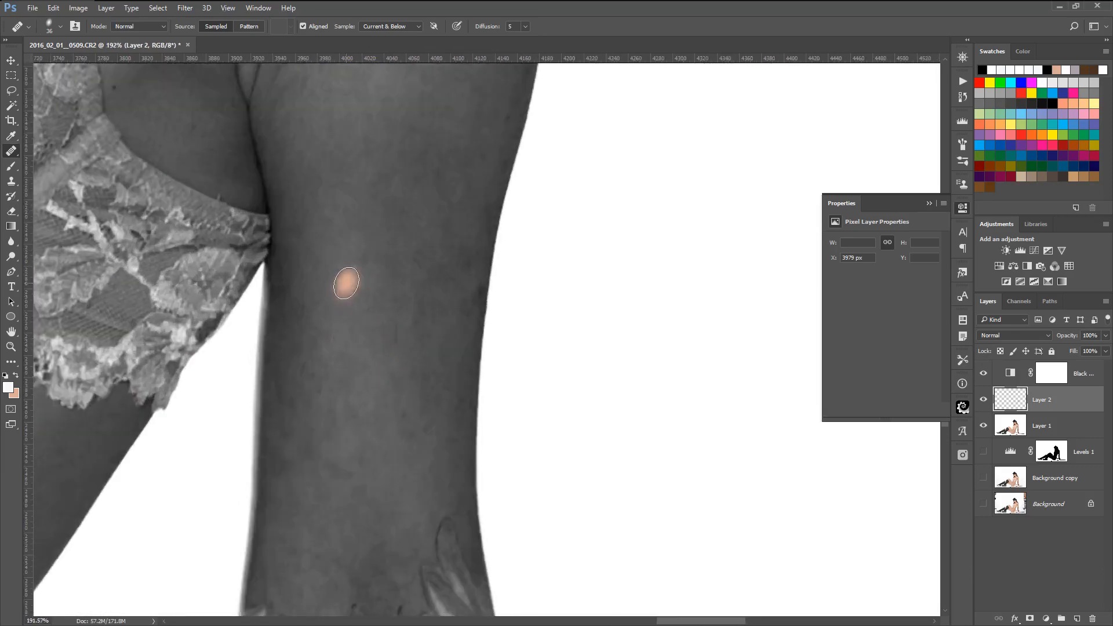
Heal the small blemishes on the middle of the stomach with skin sampled beside them
left_click_drag(218, 325, 573, 373)
left_click_drag(349, 483, 720, 223)
left_click_drag(479, 363, 449, 539)
left_click_drag(574, 190, 625, 240)
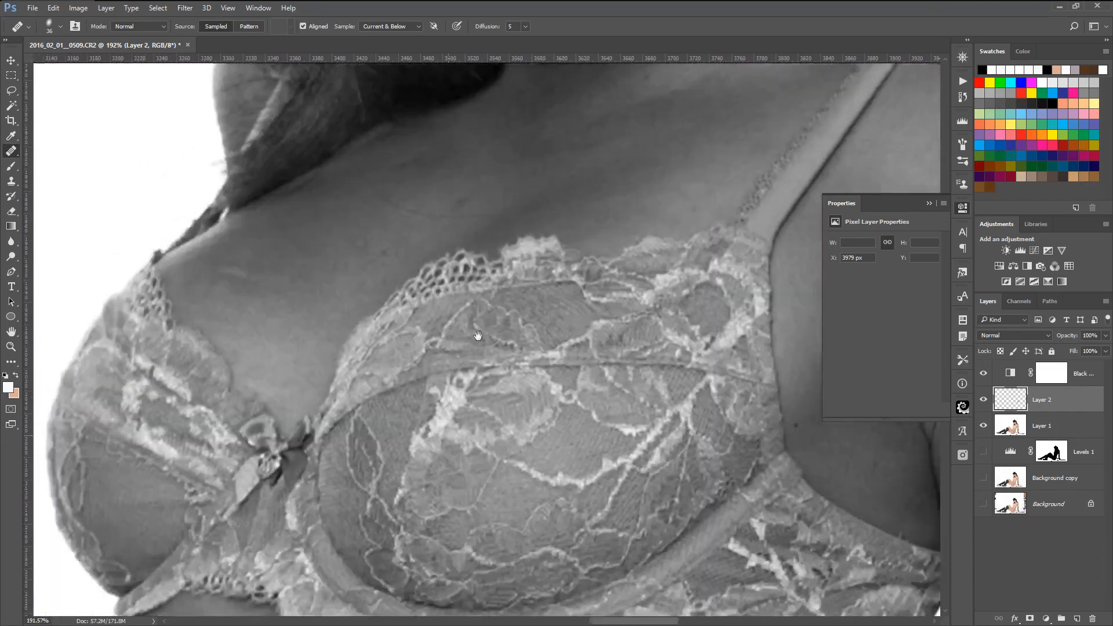
left_click_drag(477, 335, 614, 87)
mouse_move(458, 375)
left_mouse_down()
mouse_move(392, 461)
mouse_move(375, 505)
left_mouse_up()
scroll(497, 293, "up", 3)
left_click(482, 388)
left_click(463, 402, "alt")
left_click(501, 348)
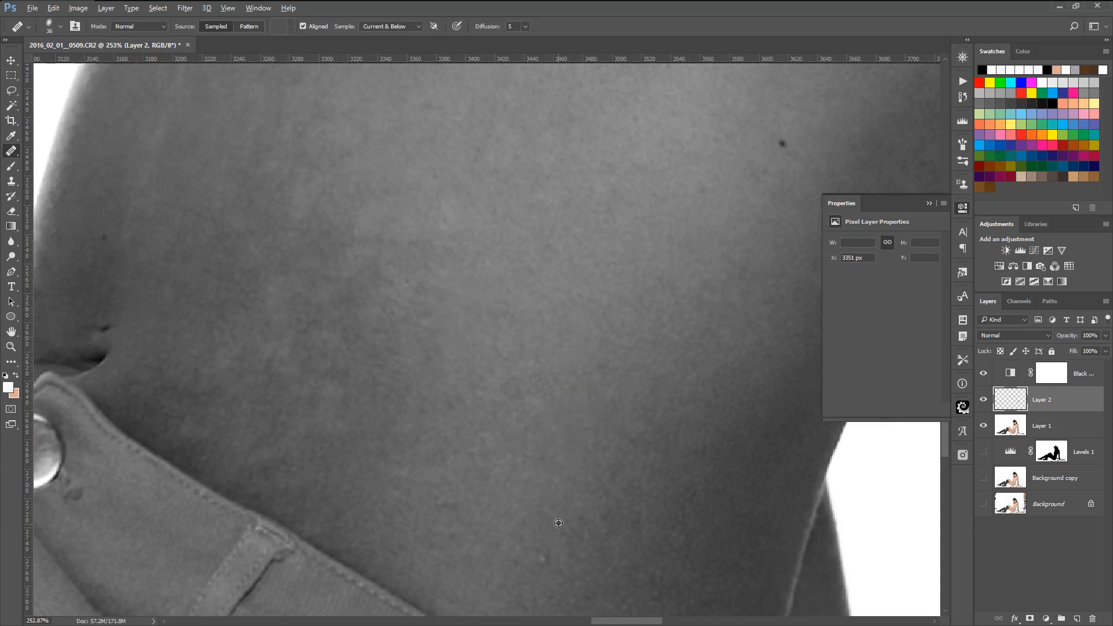
Heal the spot near the waist's outer edge and the small marks on the upper stomach
left_click_drag(587, 253, 607, 459)
left_click(426, 471)
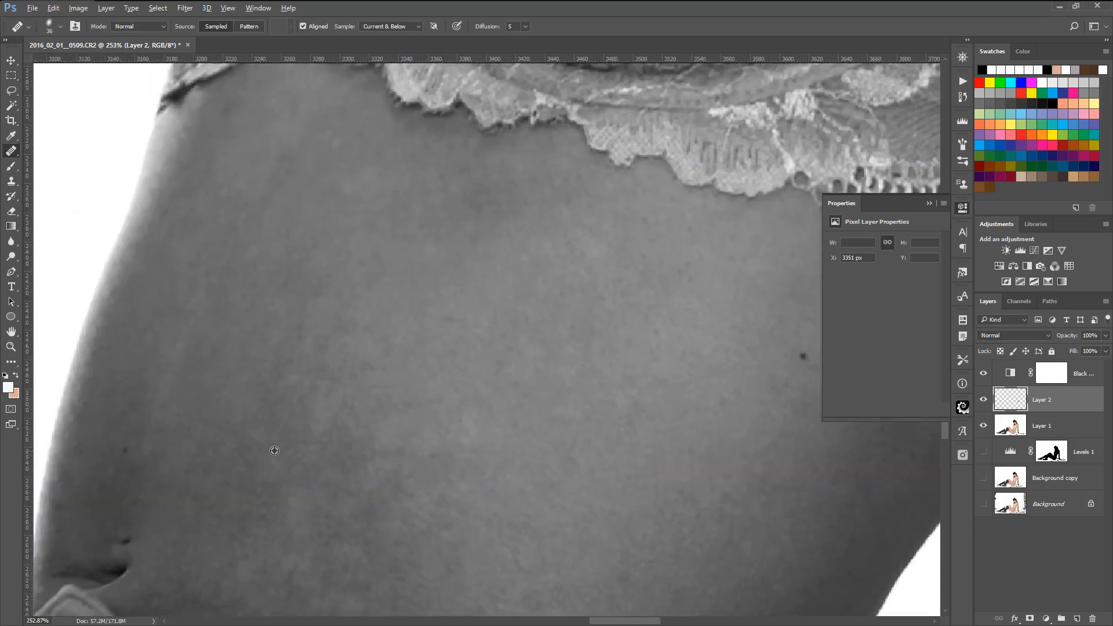
left_click_drag(317, 492, 306, 469)
left_click(176, 395, "alt")
left_click(122, 452)
scroll(411, 420, "down", 3)
scroll(498, 368, "up", 1)
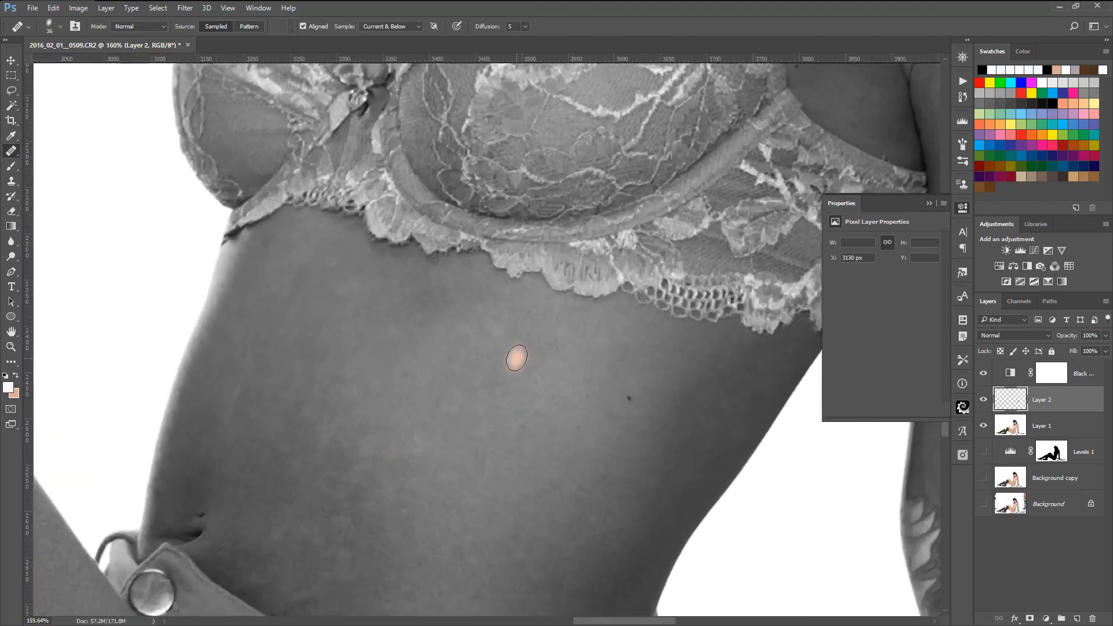
Set the Healing Brush to 15 px and heal the light mark and small blemishes on the chest beside the bra cup
scroll(517, 355, "up", 3)
left_click_drag(545, 292, 447, 462)
left_click_drag(510, 232, 499, 420)
left_click_drag(464, 116, 493, 460)
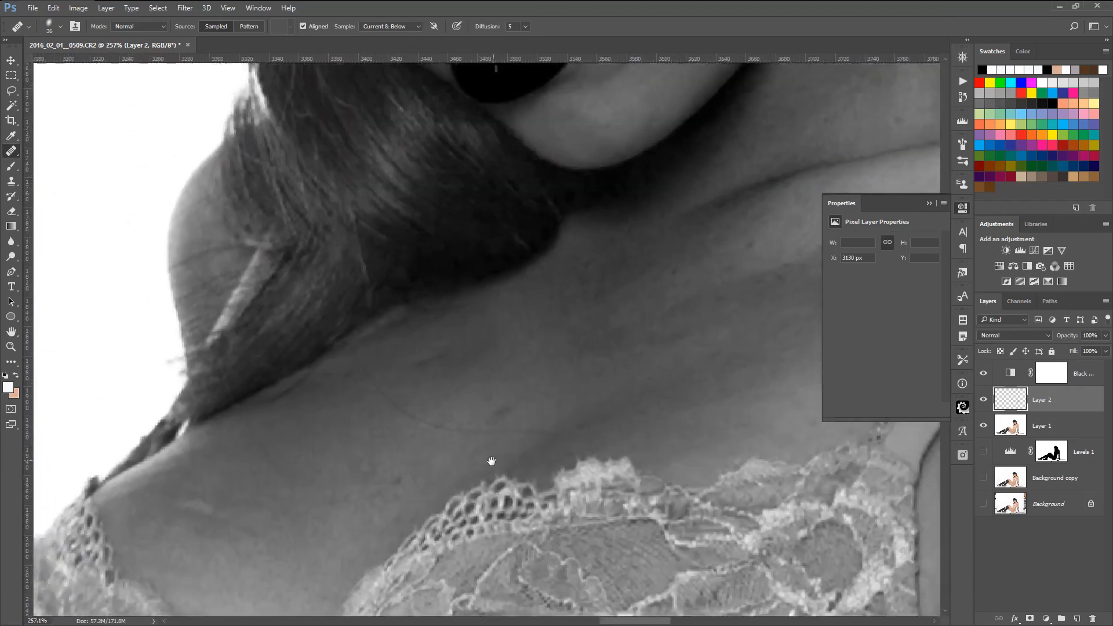
scroll(428, 385, "up", 2)
right_click(220, 466)
left_click(225, 479)
key("Return")
left_click_drag(93, 434, 109, 439)
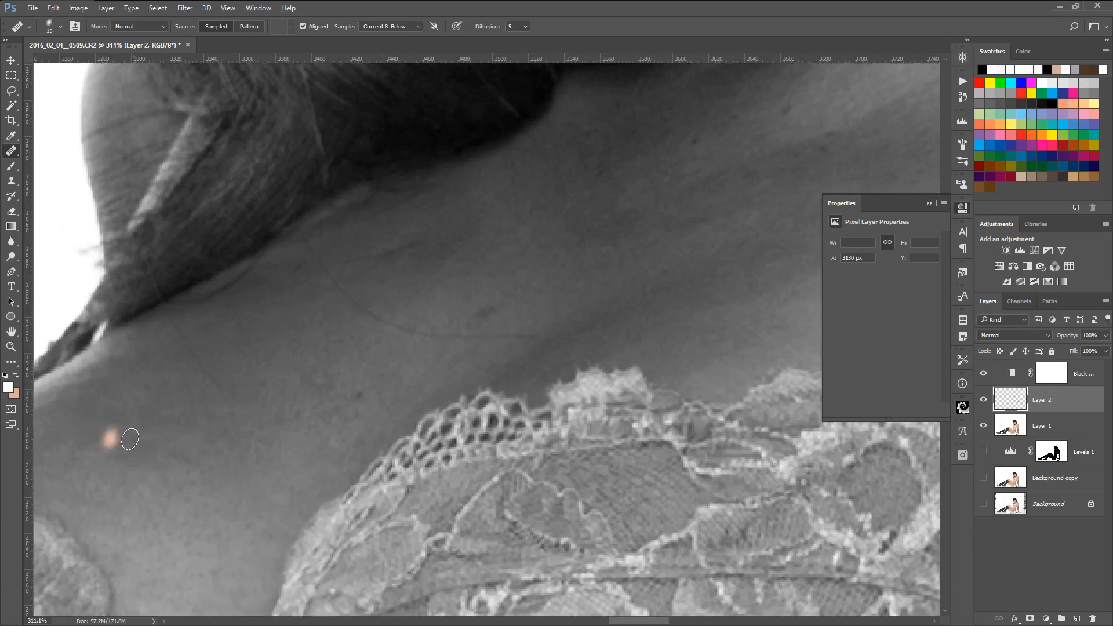
left_click(175, 421, "alt")
left_click(162, 429)
left_click(192, 435)
Heal the stray hair line and small dark marks across the chest and below the collarbone
left_click(295, 421, "alt")
left_click(360, 393)
left_click(377, 371)
left_click_drag(372, 366, 290, 419)
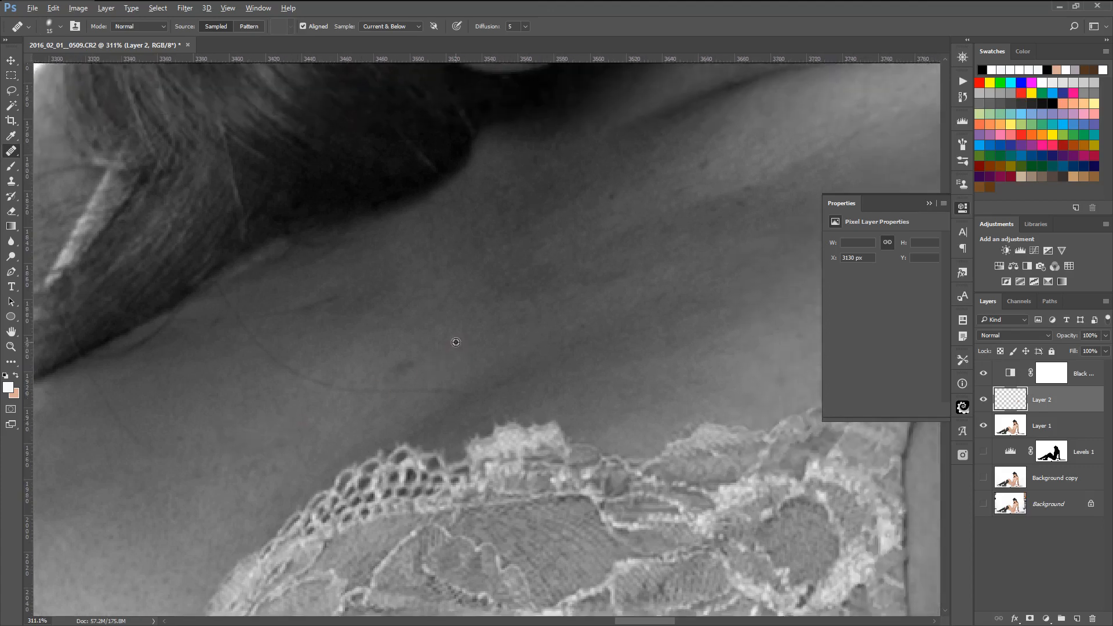
left_click(443, 353, "alt")
left_click(271, 360)
left_click_drag(353, 333, 117, 433)
left_click(525, 365, "alt")
left_click(535, 316)
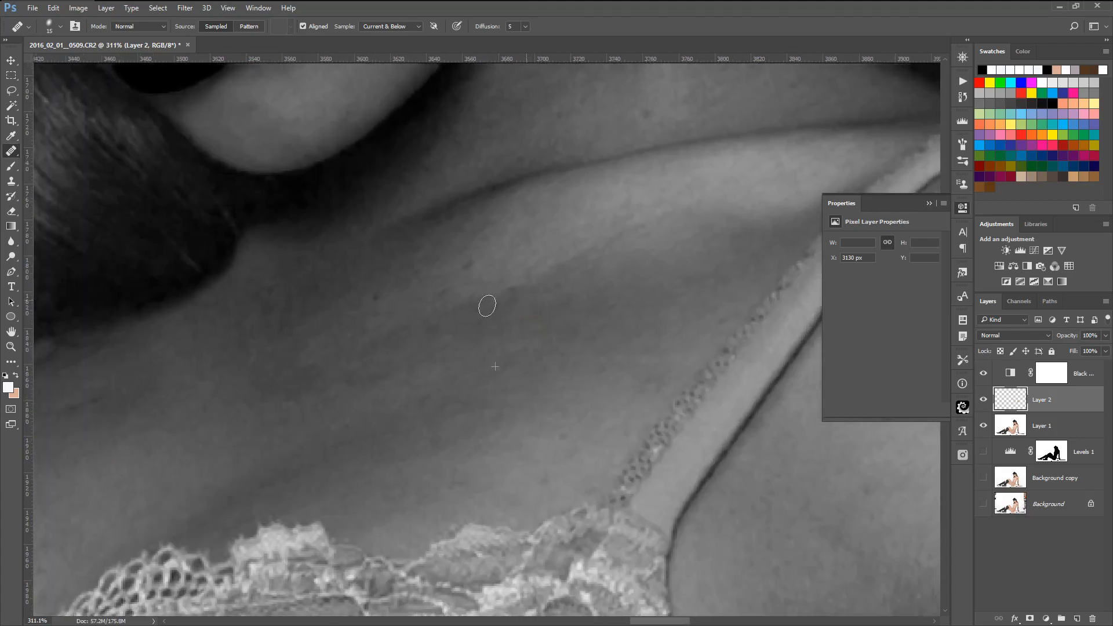
Heal the small blemishes on the chin and the dark mark beneath the corner of the mouth
mouse_move(450, 281)
left_mouse_down()
mouse_move(519, 527)
mouse_move(506, 475)
mouse_move(602, 500)
left_mouse_up()
scroll(425, 369, "up", 3)
left_click(466, 376)
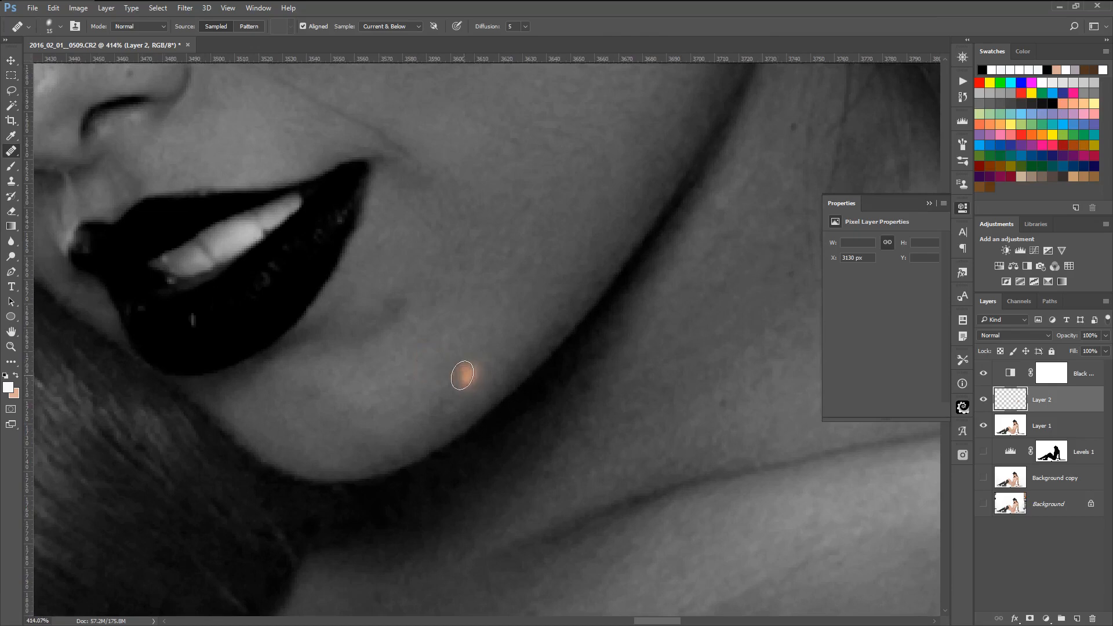
left_click(426, 392)
left_click(341, 406)
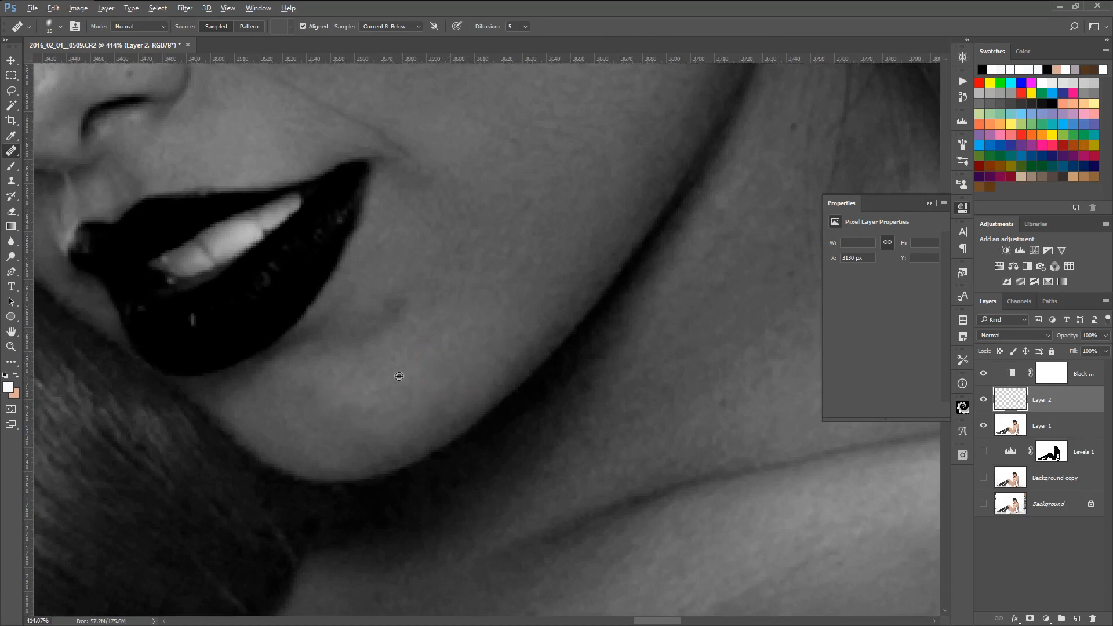
left_click(397, 301)
Heal the fine crease running from the corner of the mouth towards the cheek
left_click_drag(452, 266, 471, 452)
left_click(448, 282, "alt")
left_click(435, 343)
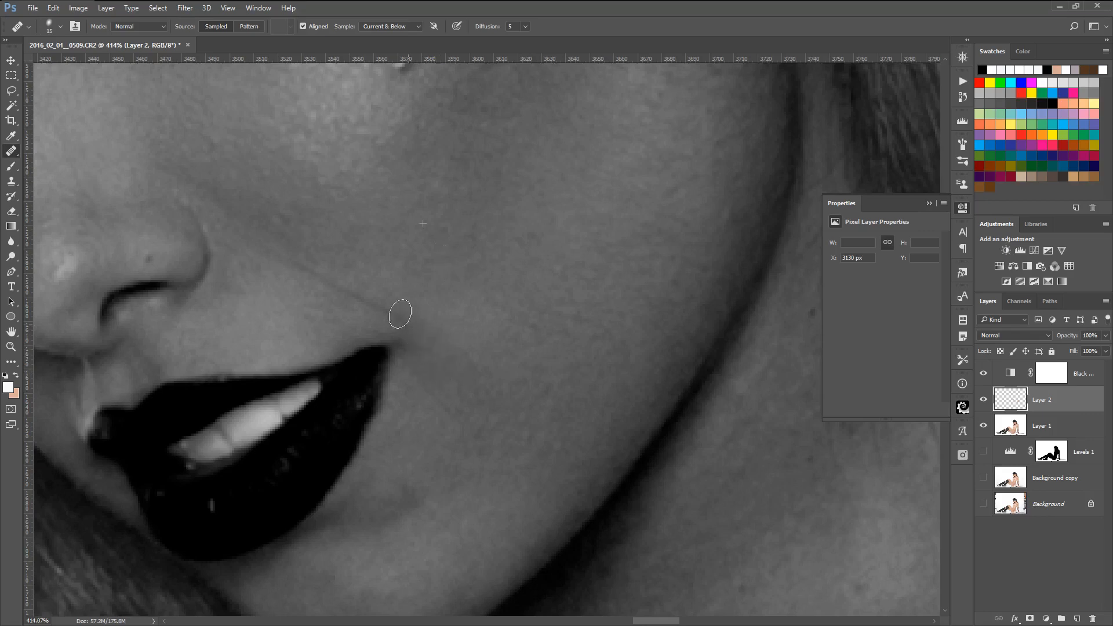
left_click(370, 302)
mouse_move(356, 293)
left_mouse_down()
mouse_move(262, 249)
mouse_move(331, 305)
mouse_move(302, 309)
mouse_move(328, 284)
left_mouse_up()
Heal the small marks on the skin between the upper lip and the nose
left_click_drag(346, 234, 614, 318)
scroll(395, 375, "up", 2)
right_click(442, 364)
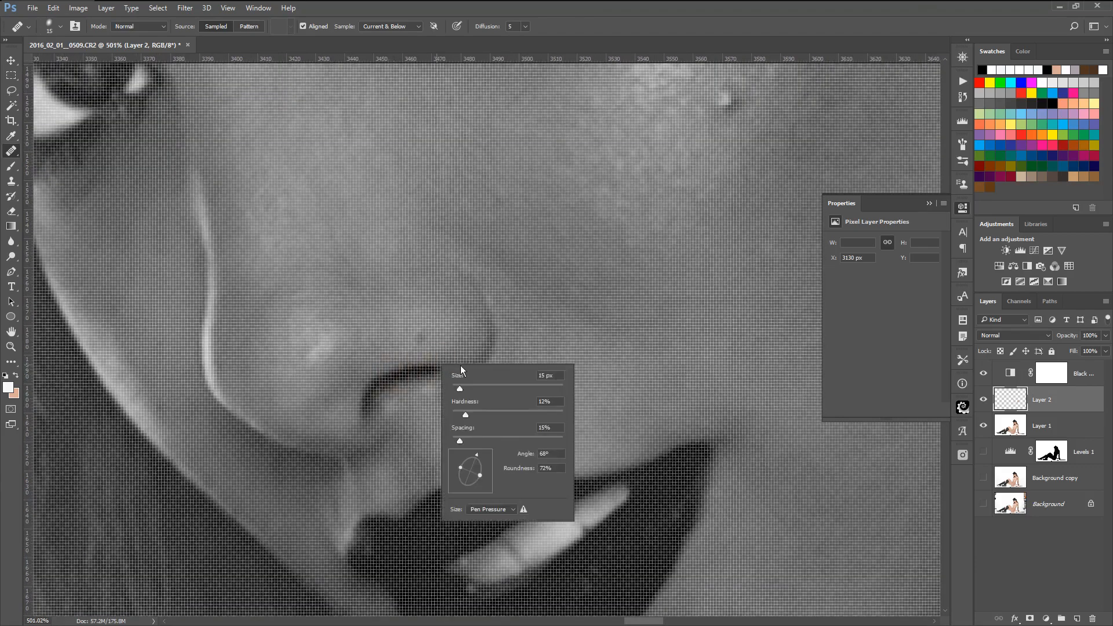
left_click(657, 363)
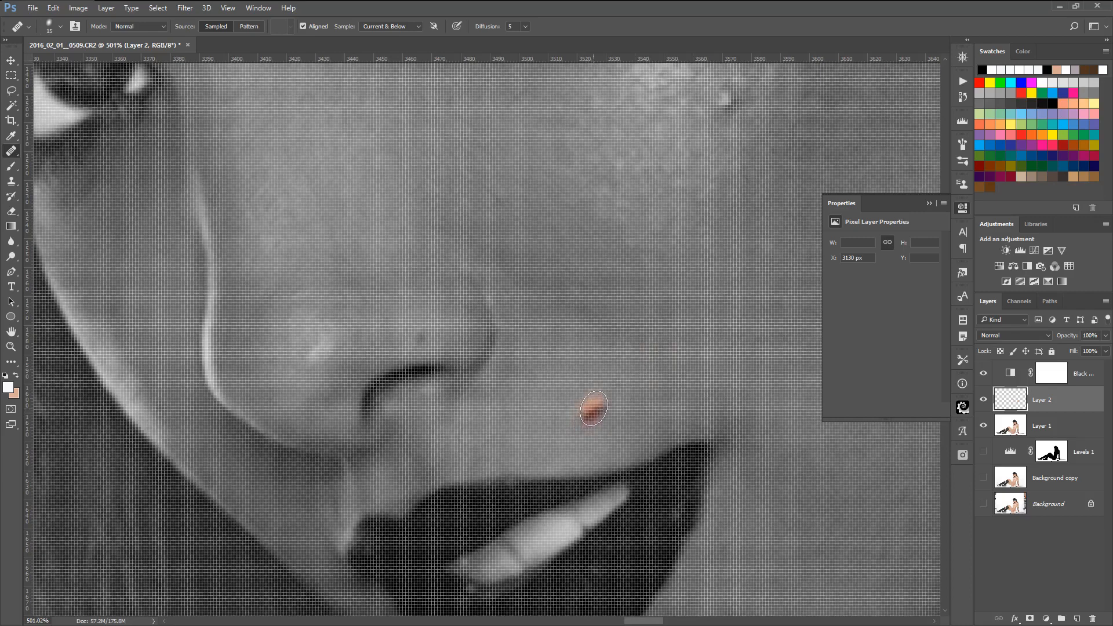
scroll(599, 413, "down", 1)
scroll(599, 413, "up", 2)
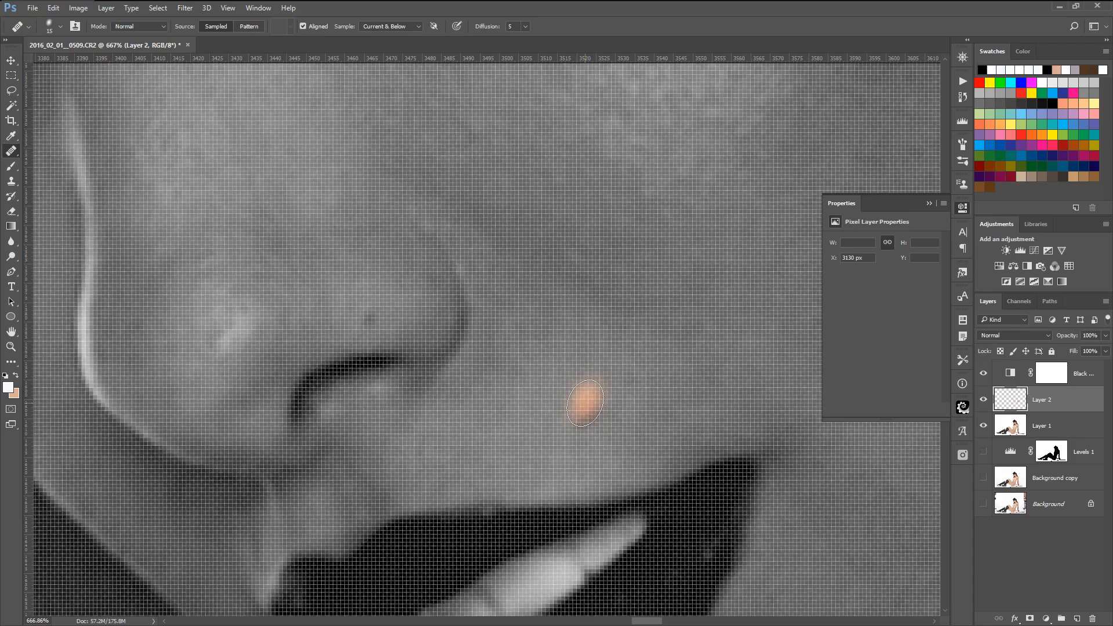
scroll(586, 403, "down", 1)
scroll(438, 342, "up", 2)
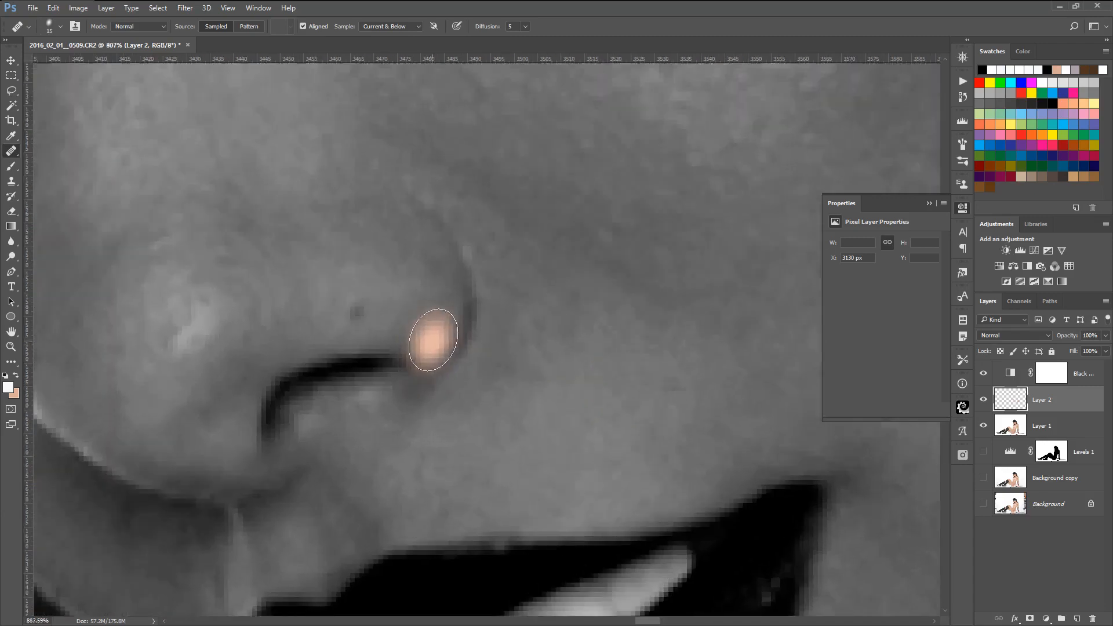
Set the Healing Brush to 11 px and heal the small dark spot on the side of the nose
right_click(478, 343)
left_click_drag(493, 362, 490, 363)
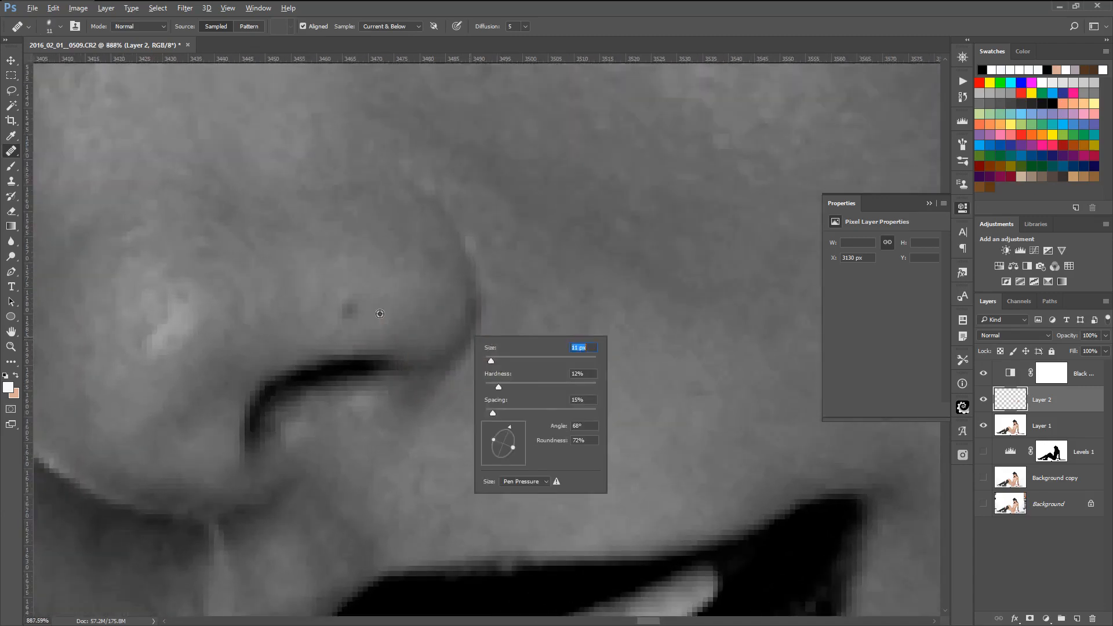
left_click(358, 313)
Heal the small dark spots on the upper cheek and the mark beneath the eye
scroll(634, 383, "down", 2)
scroll(703, 236, "down", 2)
scroll(728, 218, "up", 4)
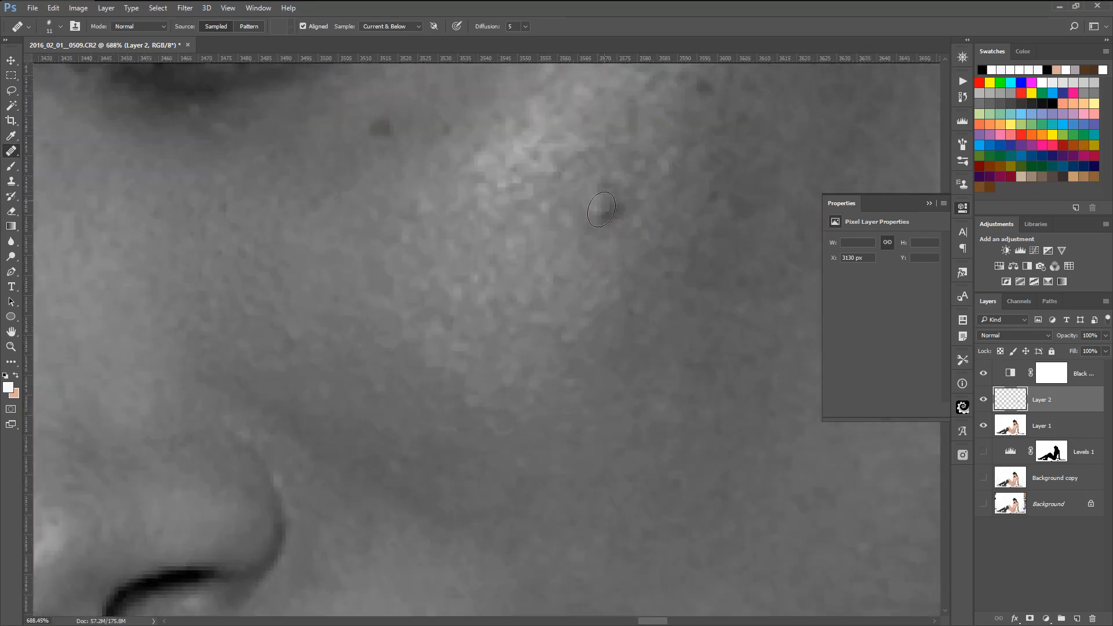
left_click(600, 203)
scroll(500, 313, "up", 5)
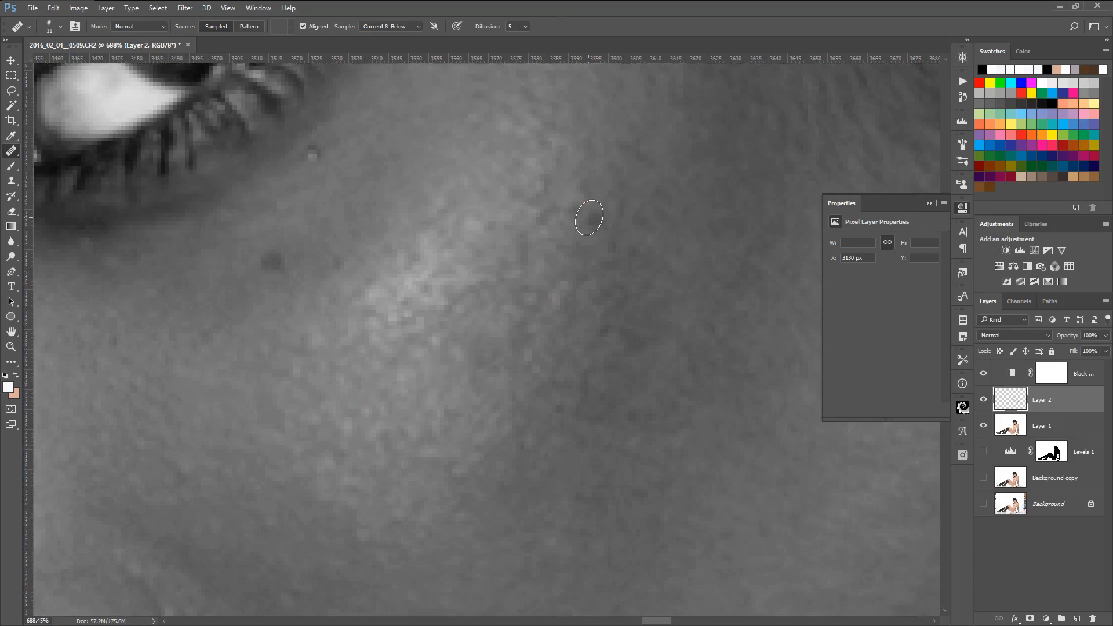
left_click(281, 261)
scroll(499, 189, "down", 7)
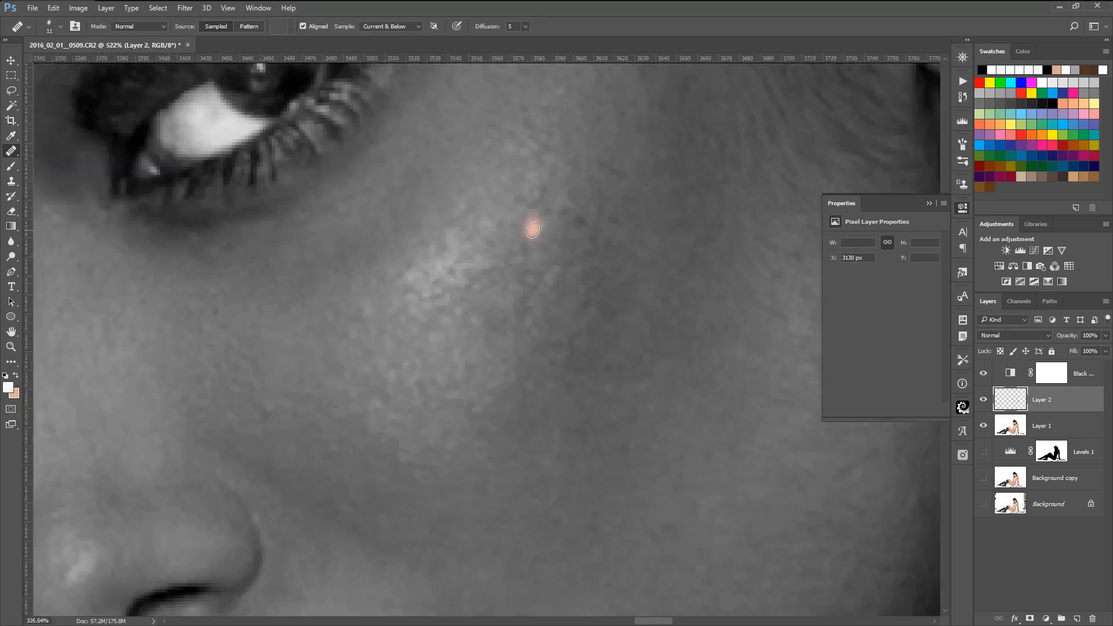
Heal the small mark on the bridge of the nose between the eyes
scroll(455, 245, "up", 4)
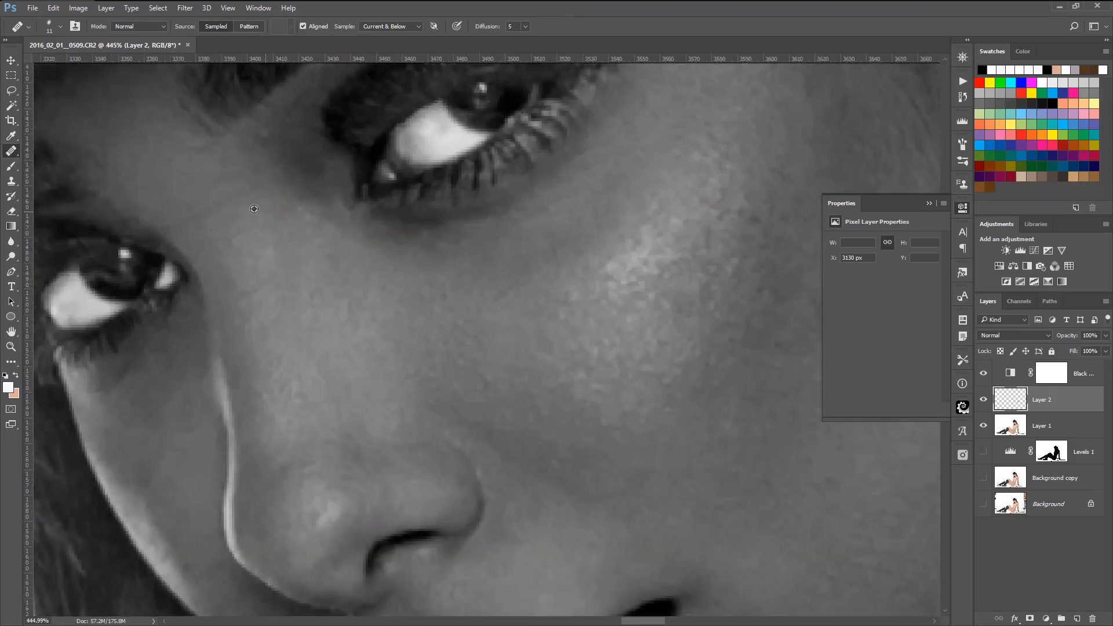
left_click(237, 200)
scroll(320, 367, "down", 2)
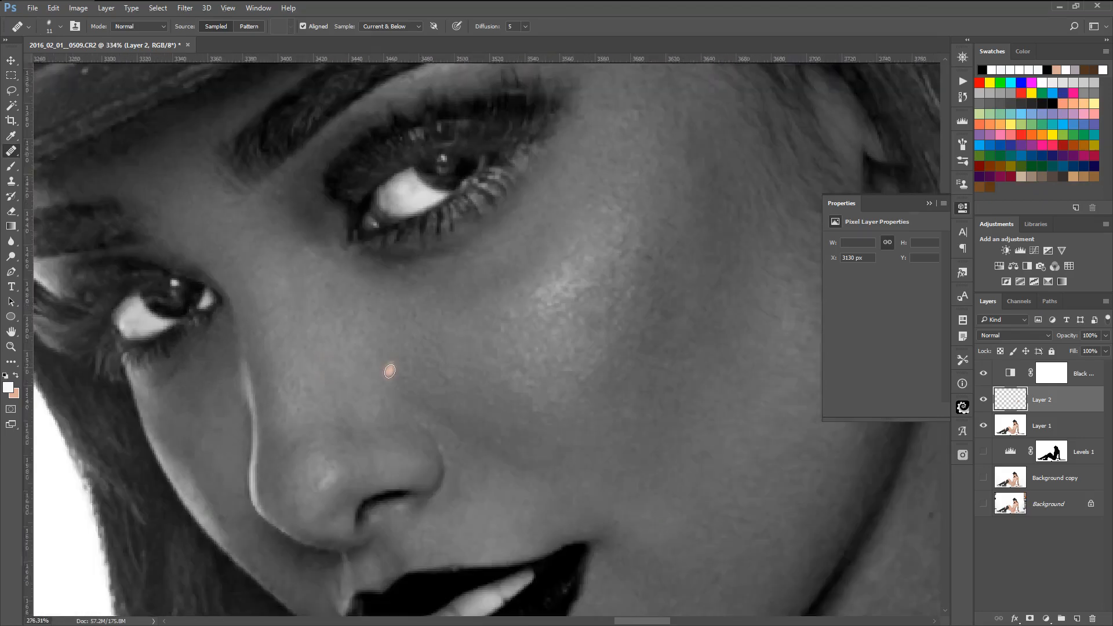
scroll(390, 370, "up", 3)
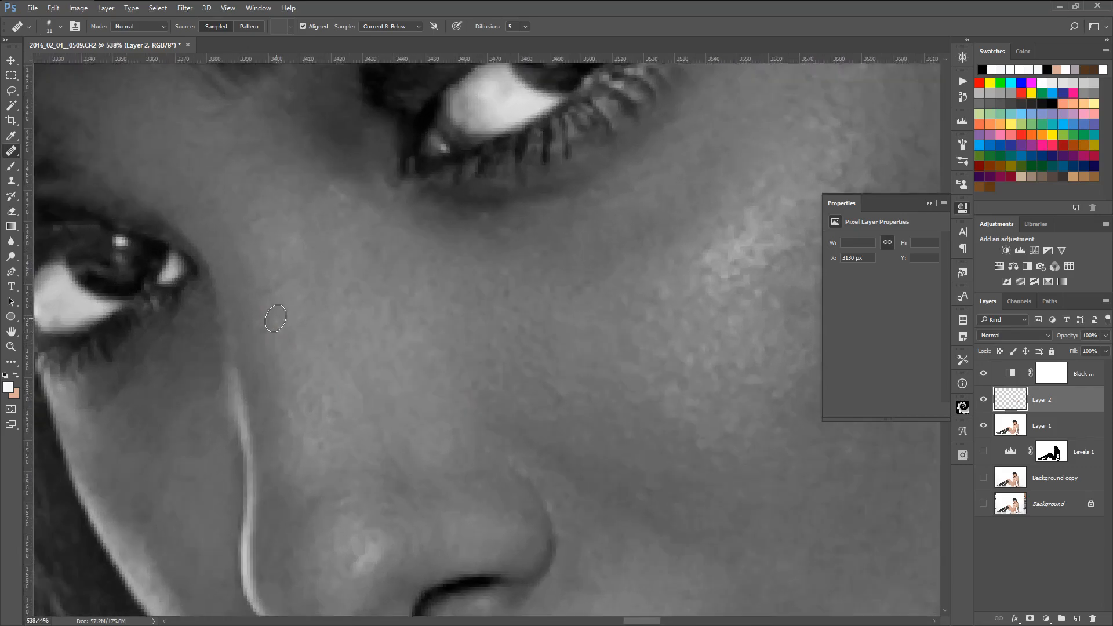
scroll(442, 395, "down", 7)
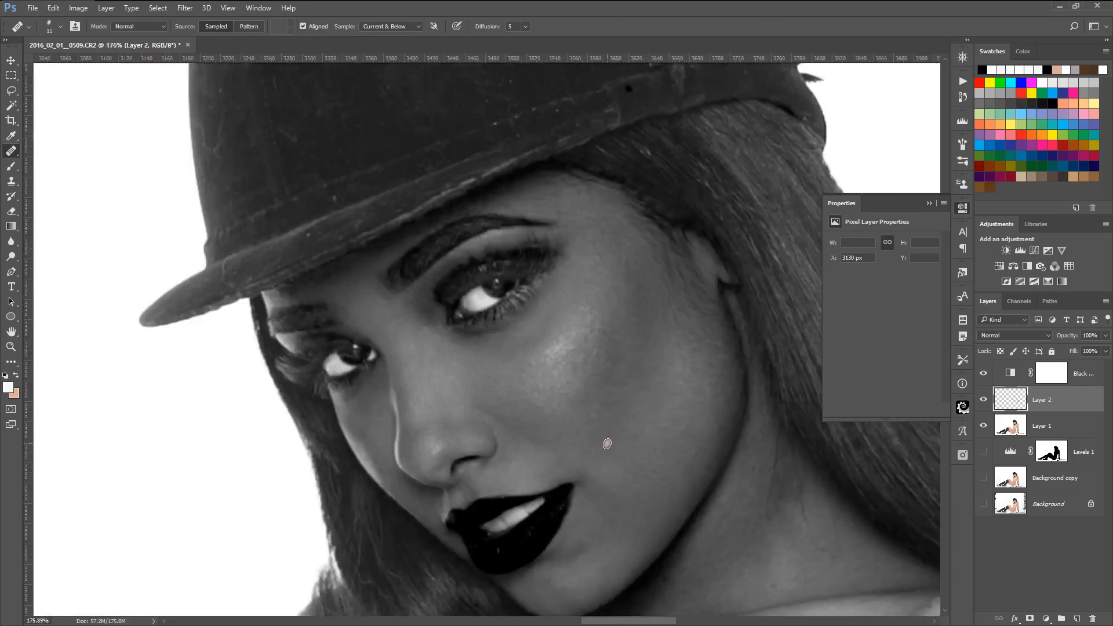
Heal the small dark mark on the neck below the jawline
scroll(609, 458, "up", 4)
left_click_drag(647, 518, 504, 216)
scroll(754, 389, "up", 1)
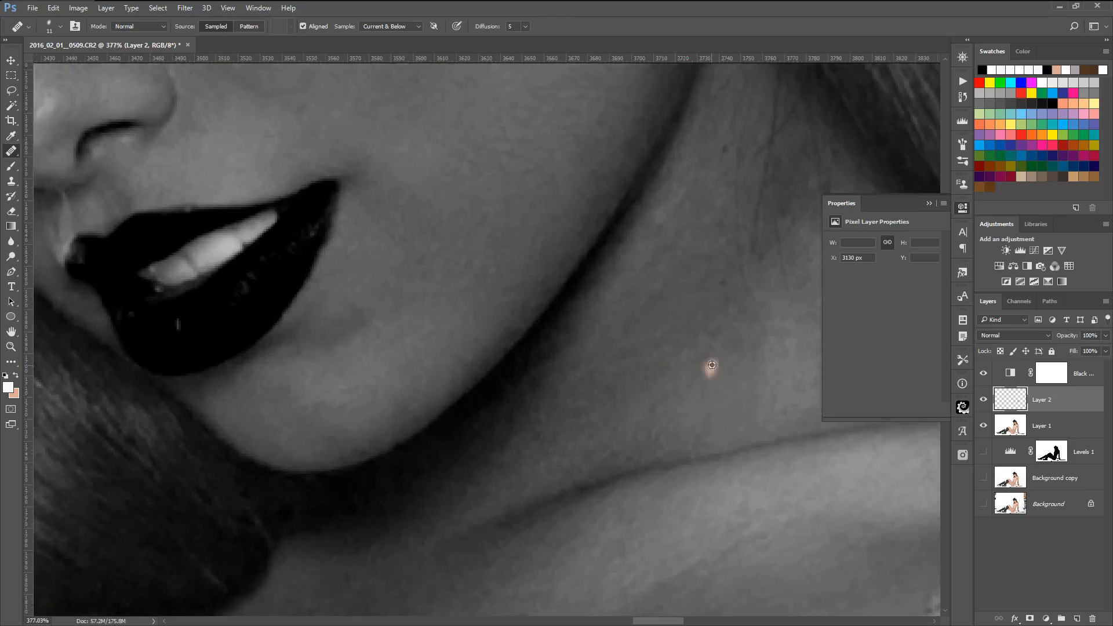
left_click(724, 297)
Heal the remaining small spots on the outer cheek between the eye and the jaw
left_click_drag(694, 369, 710, 478)
left_click_drag(524, 268, 560, 329)
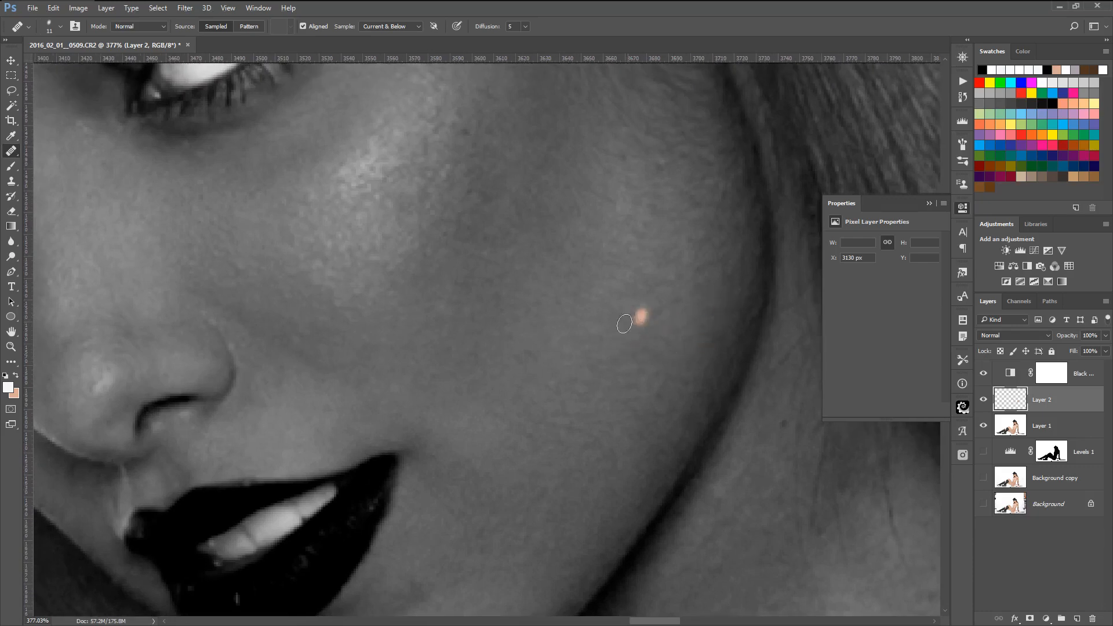
left_click(616, 232)
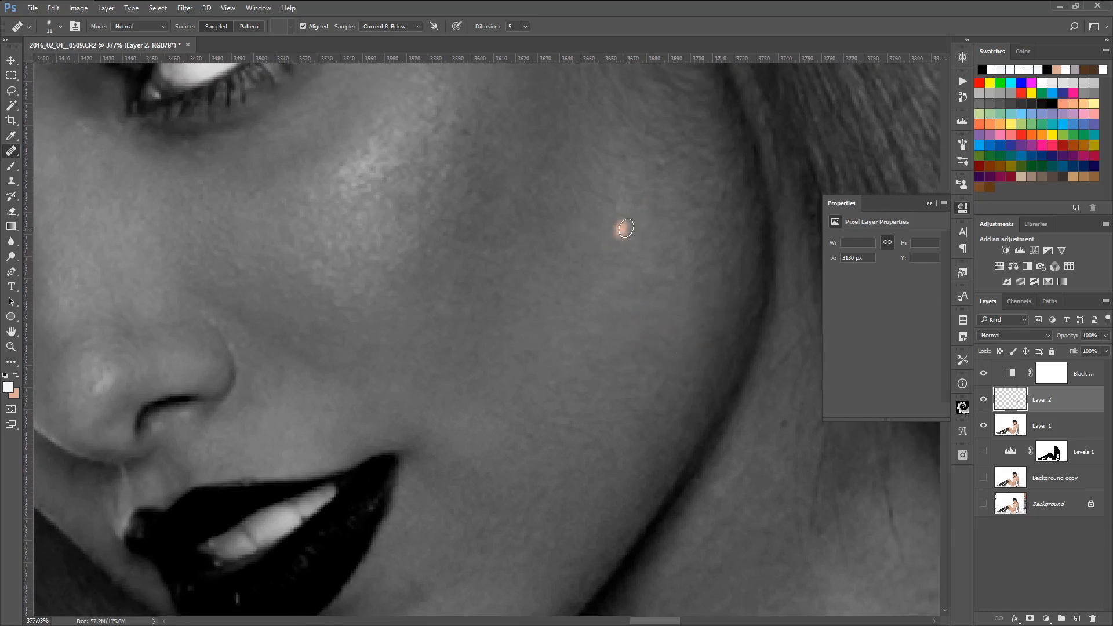
left_click(664, 169)
left_click(510, 224)
left_click(503, 148)
Examine the face, hat and neck at several magnifications for remaining blemishes
scroll(446, 337, "down", 5)
scroll(272, 166, "up", 2)
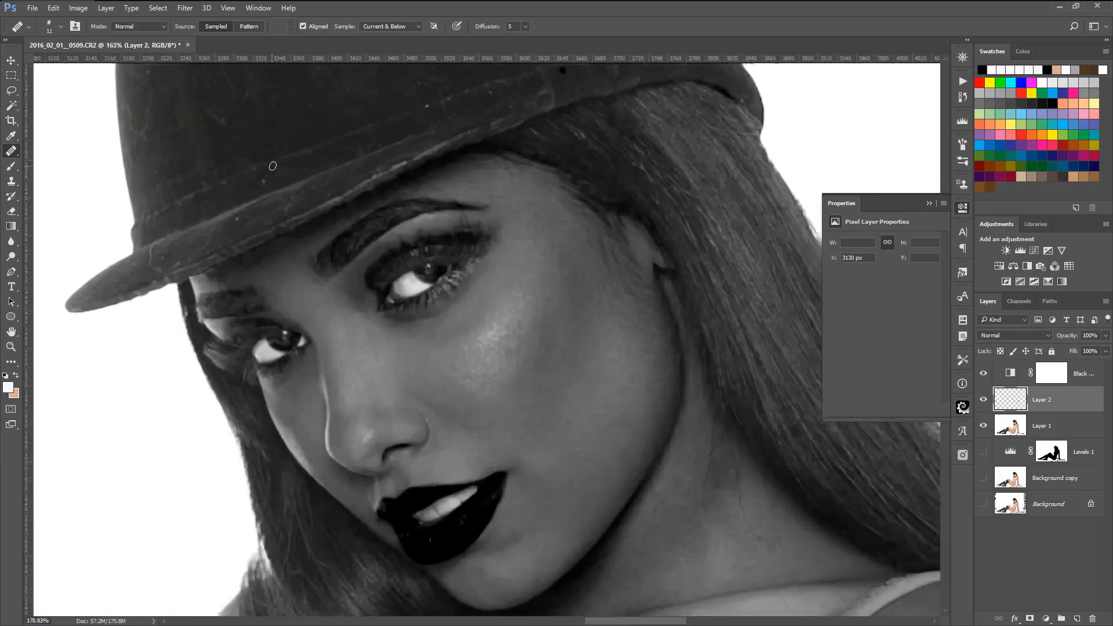
scroll(238, 218, "up", 3)
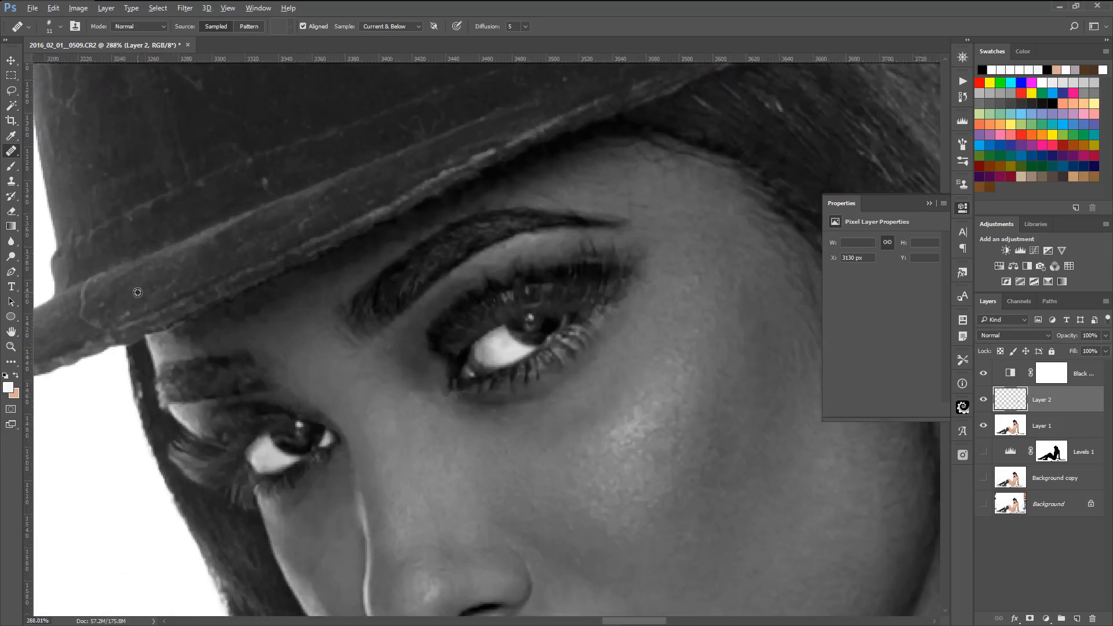
left_click_drag(196, 224, 198, 406)
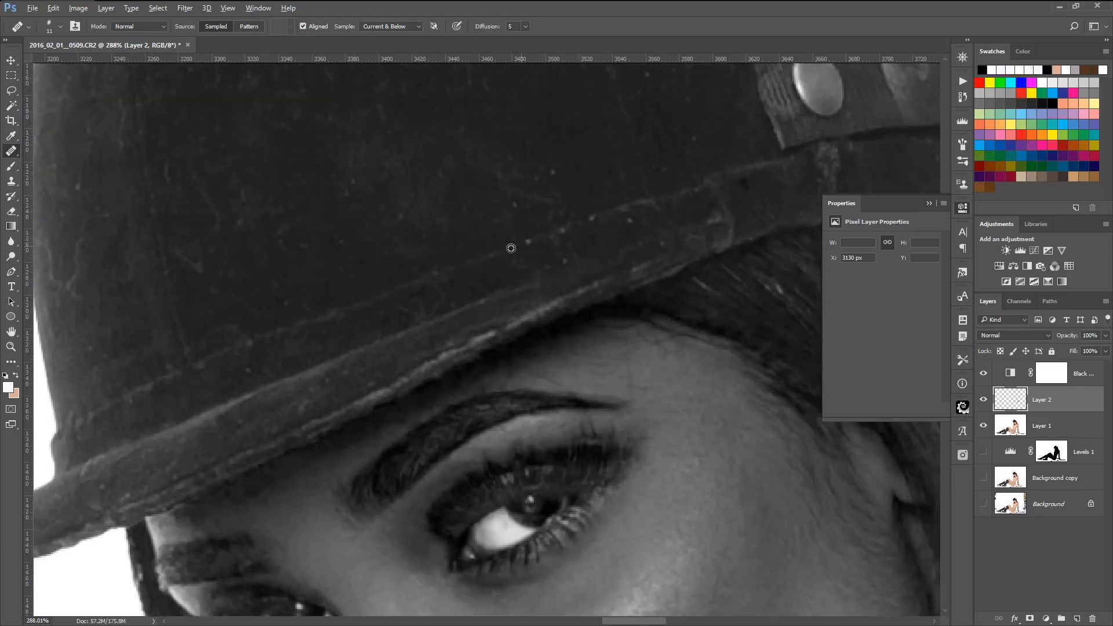
scroll(519, 245, "down", 10)
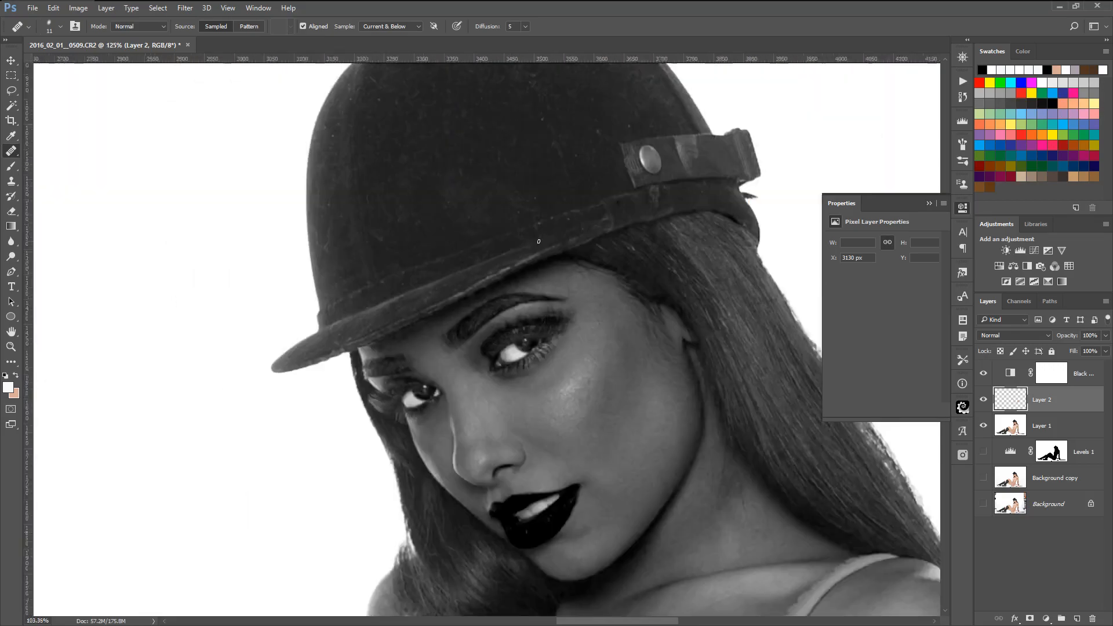
scroll(631, 351, "down", 2)
scroll(609, 239, "up", 8)
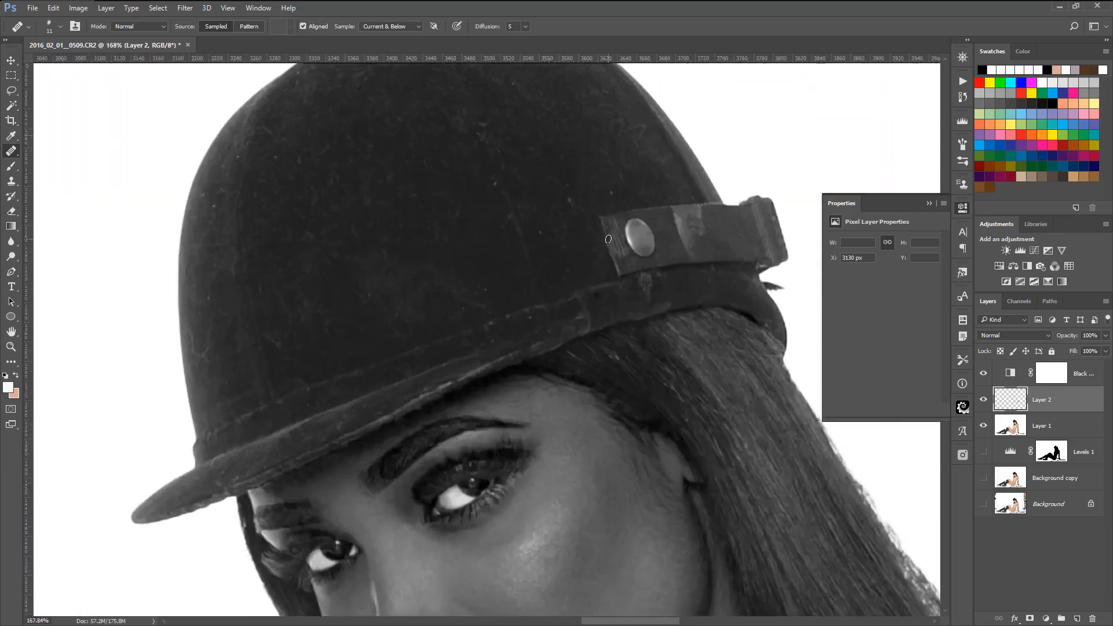
scroll(611, 243, "down", 7)
scroll(608, 321, "up", 6)
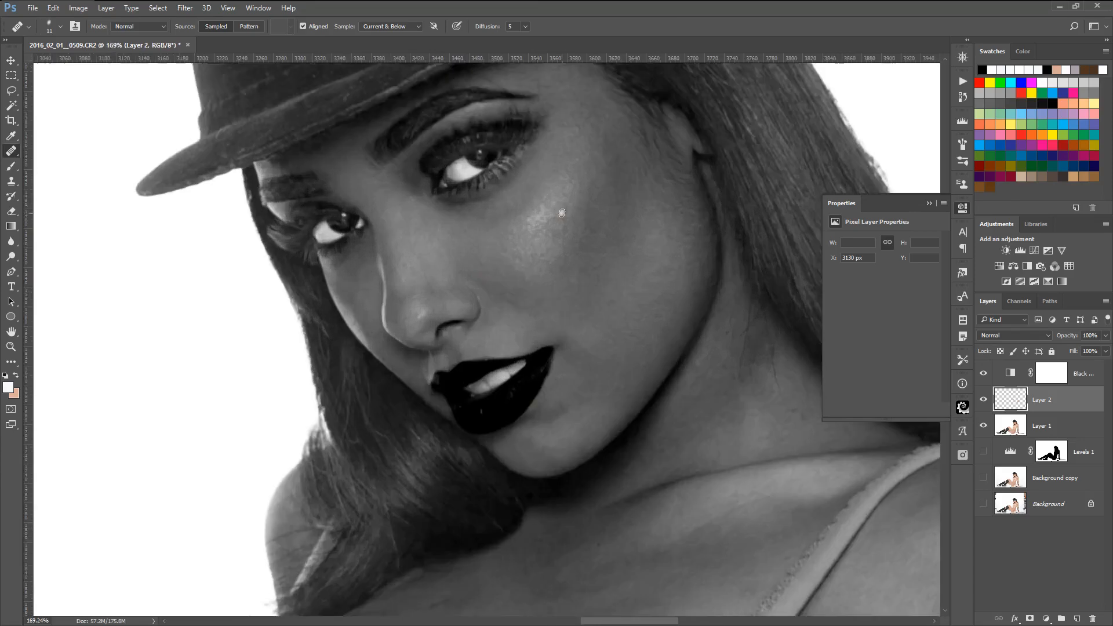
Undo the last healing stroke and hide the Black & White adjustment layer to show the full photo in colour
scroll(577, 496, "up", 3)
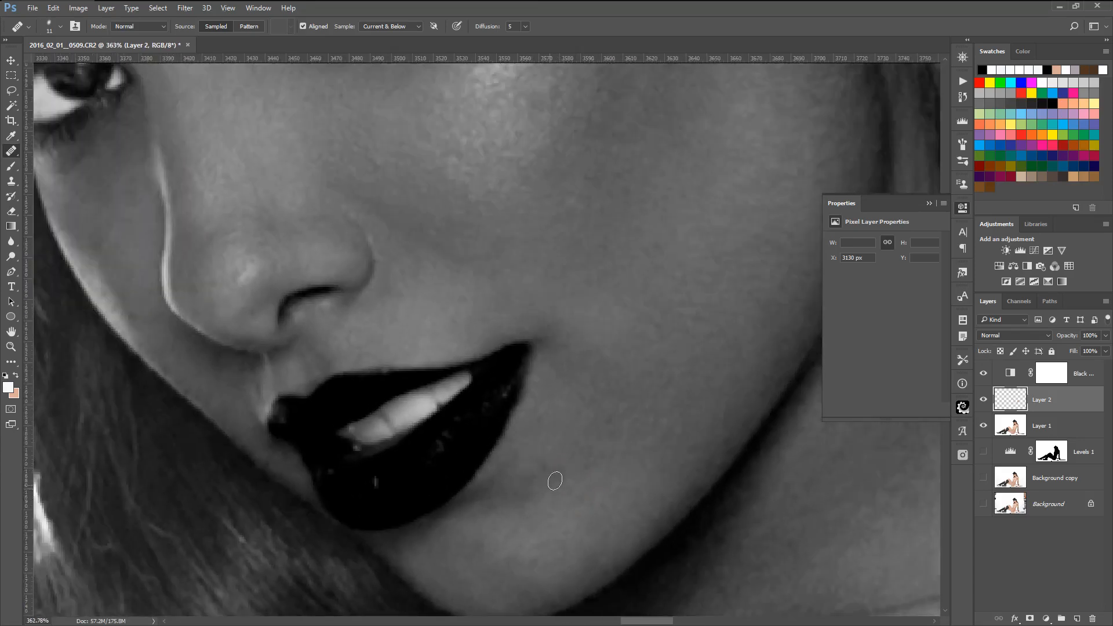
key("ctrl+z")
scroll(579, 458, "down", 14)
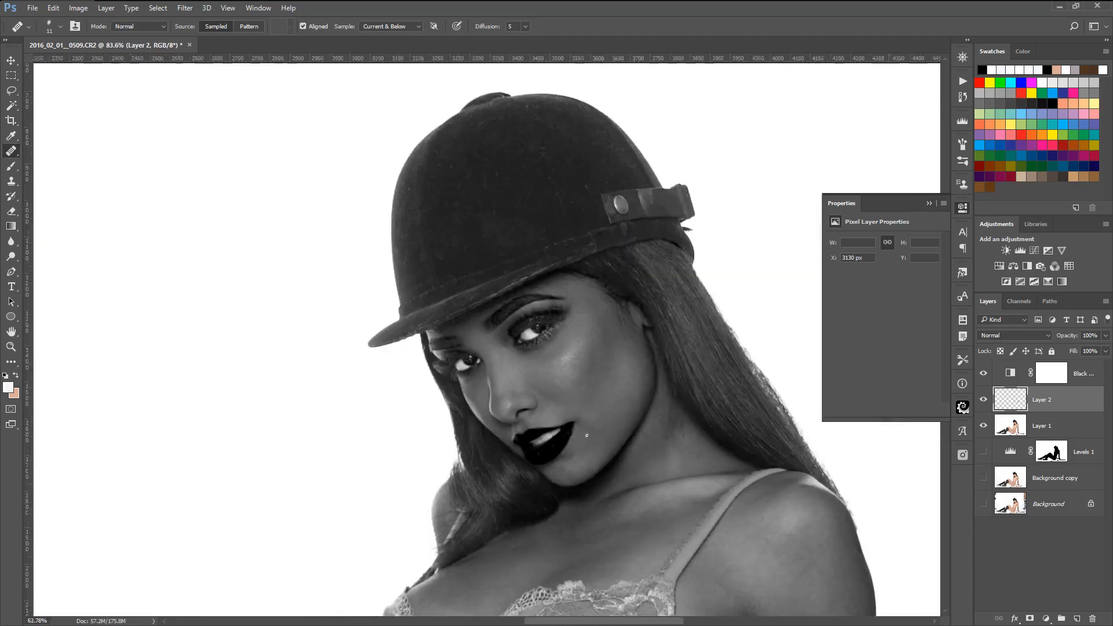
scroll(594, 444, "down", 3)
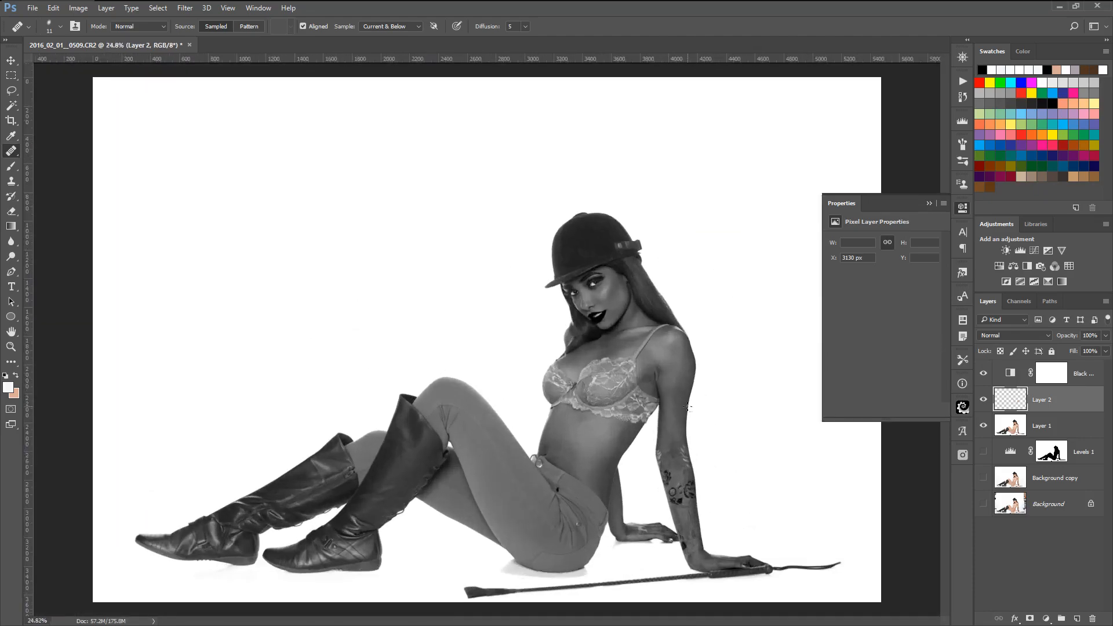
scroll(688, 408, "up", 1)
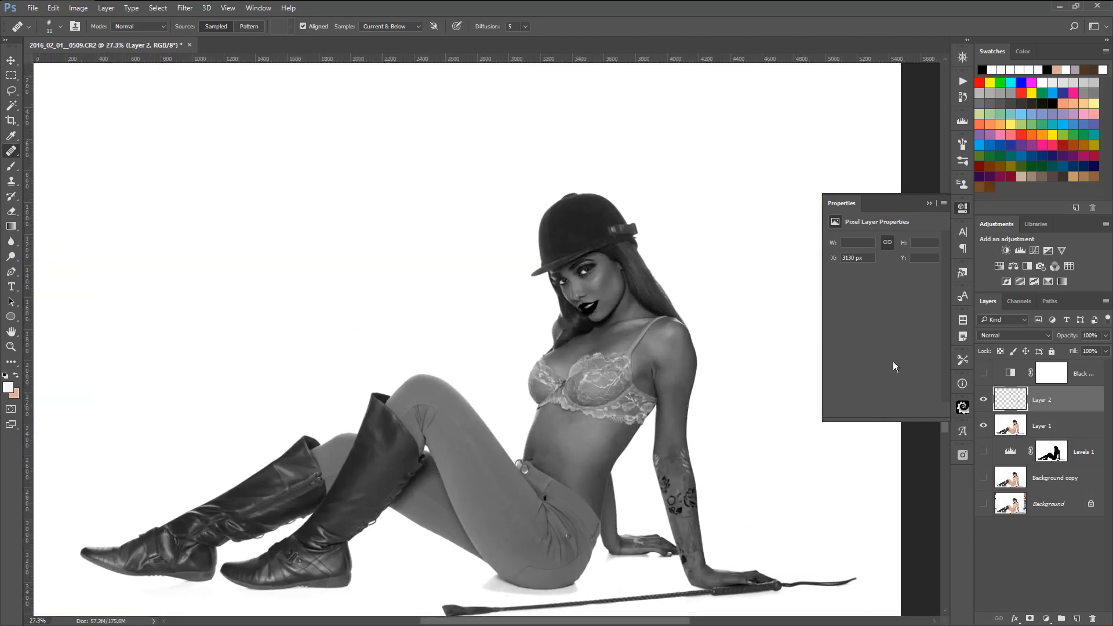
scroll(647, 465, "up", 1)
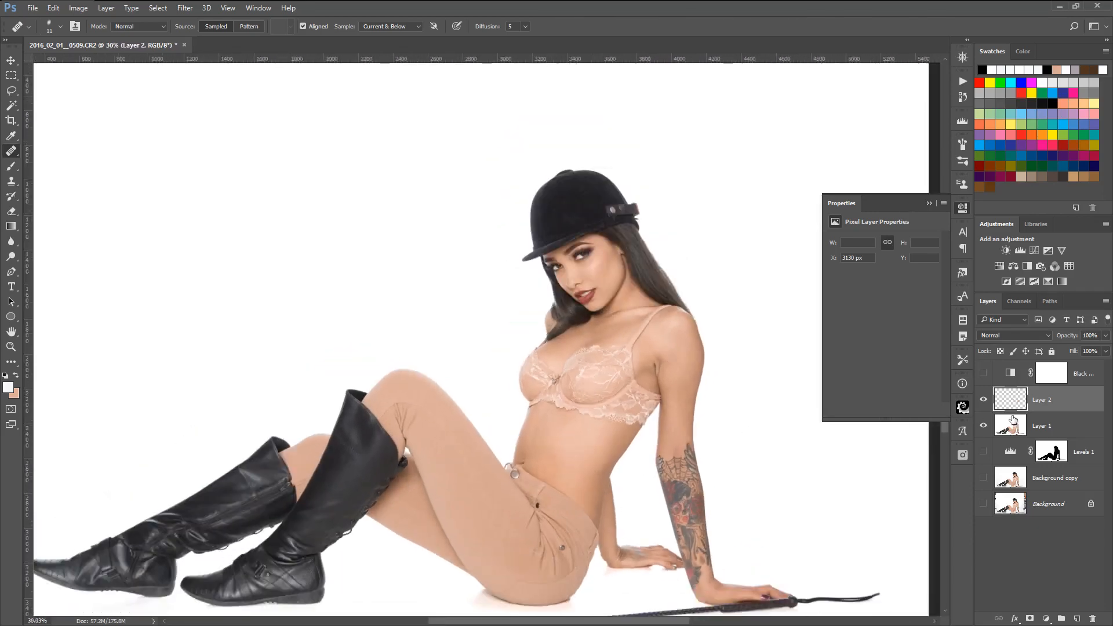
Stamp the visible layers into a new layer and flatten the image, discarding the hidden layers
key("ctrl+shift+alt+e")
right_click(1051, 400)
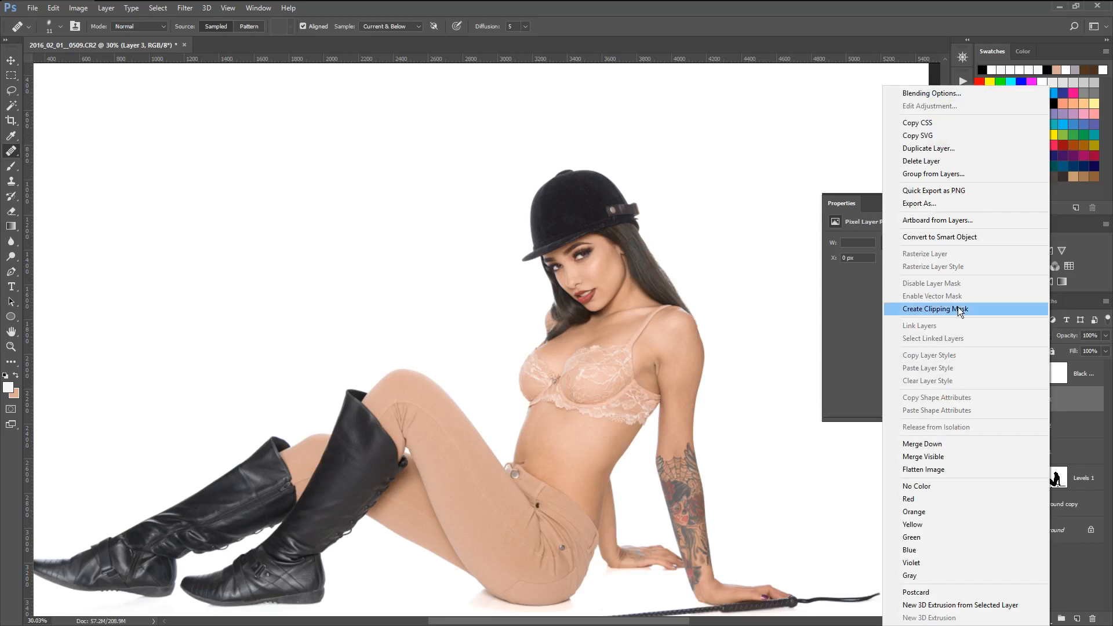
left_click(952, 469)
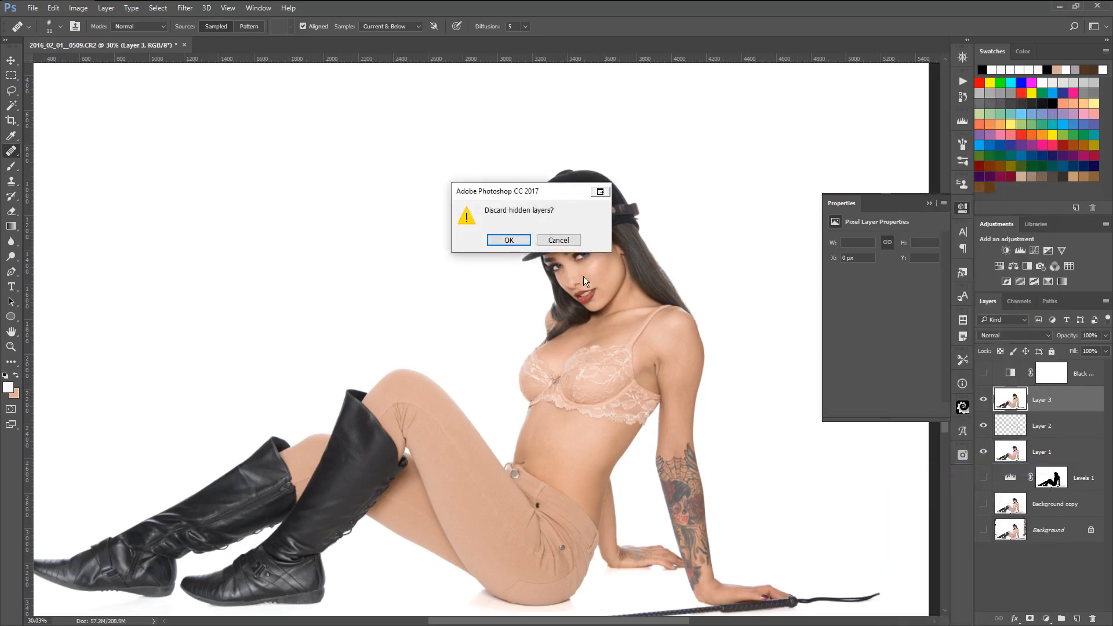
left_click(509, 240)
Add a Black & White adjustment layer with strongly reduced Reds, and select the Background layer beneath it
left_click(1027, 266)
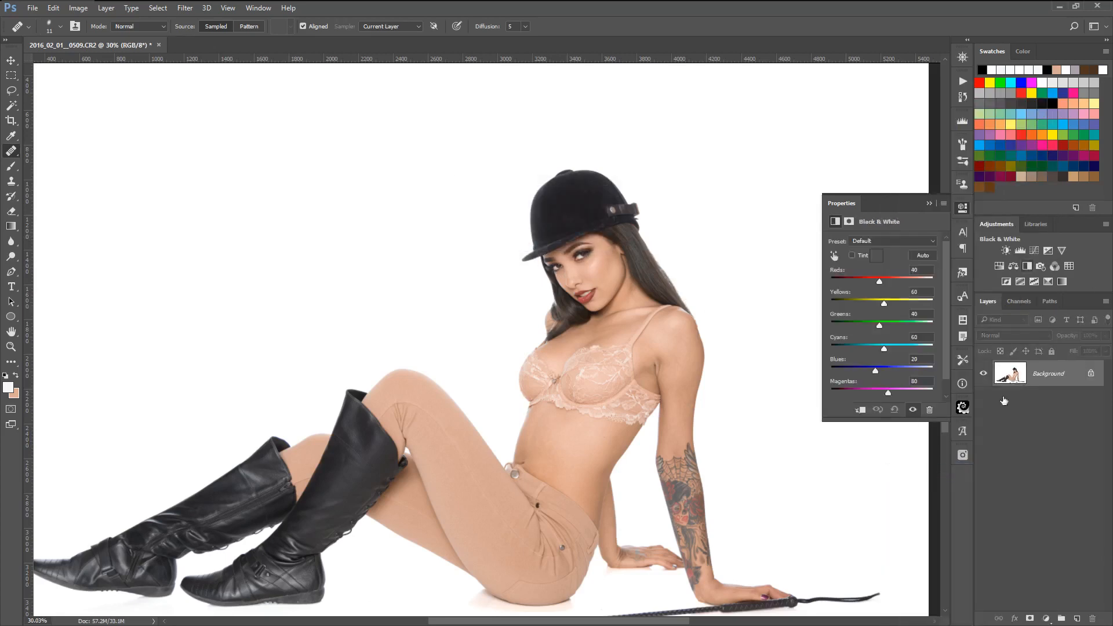
left_click_drag(874, 284, 835, 284)
left_click(1045, 404)
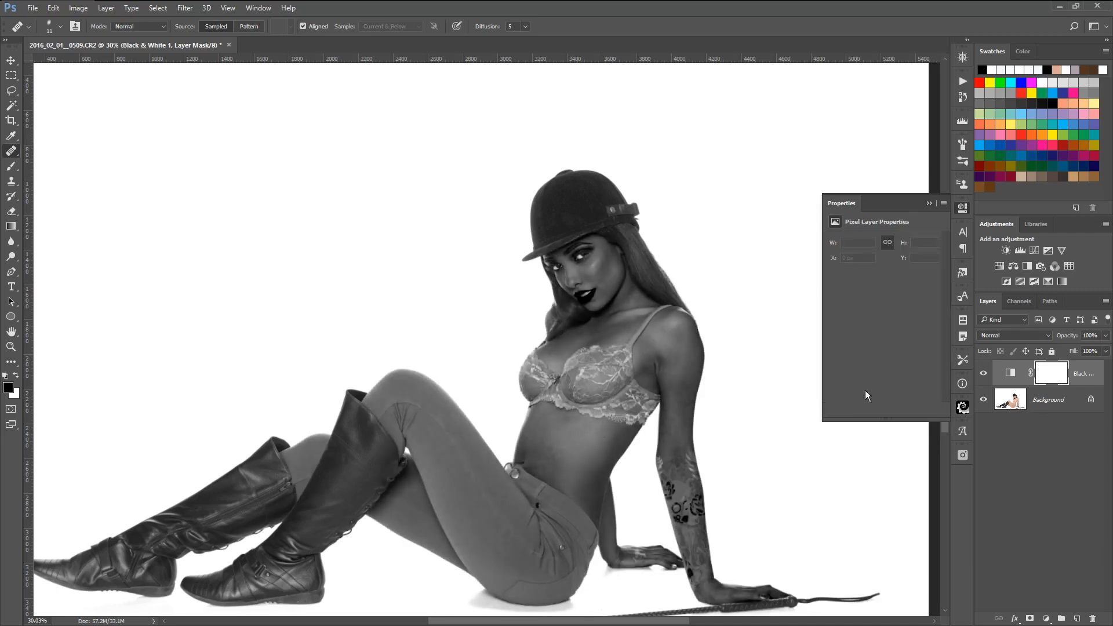
Run the 50% Gray action from the Fixes set to add a Soft Light gray layer above the Background
left_click(962, 83)
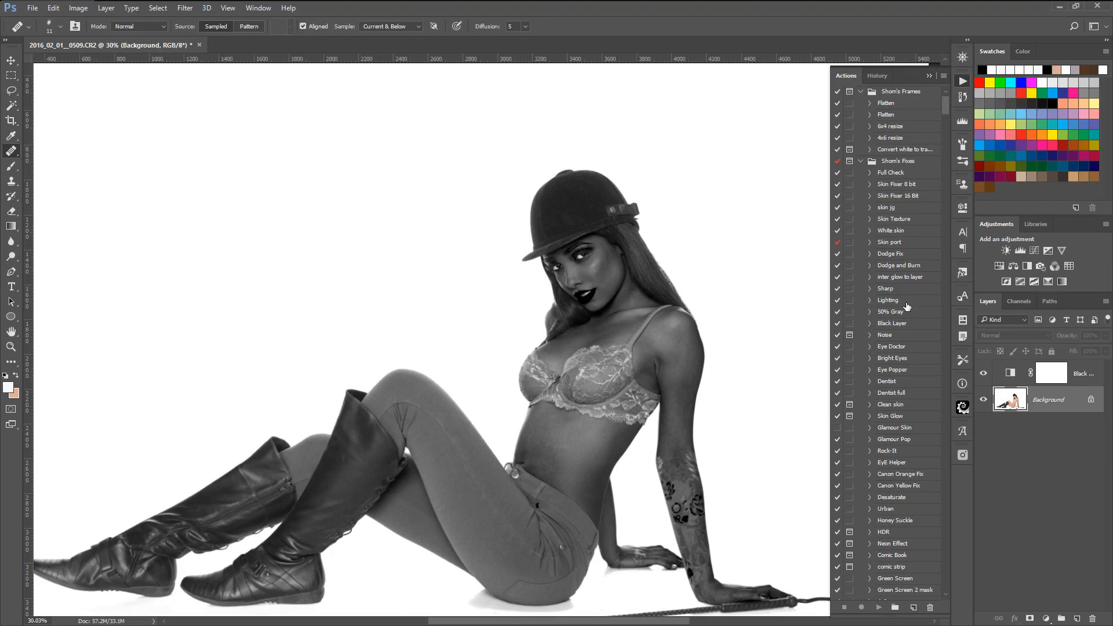
scroll(904, 305, "down", 2)
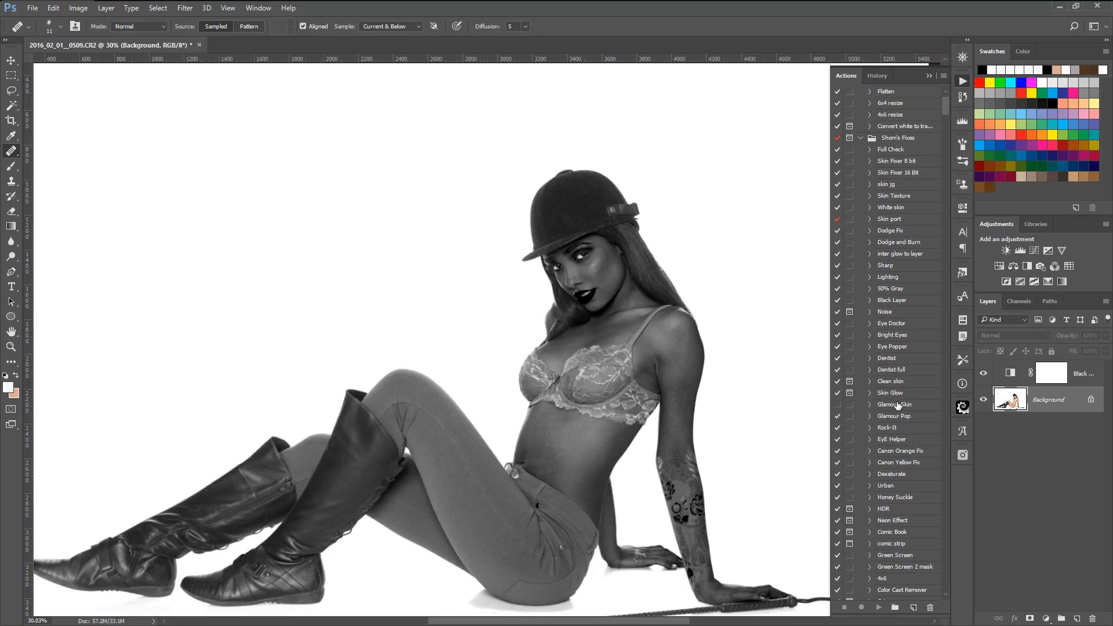
scroll(909, 501, "up", 1)
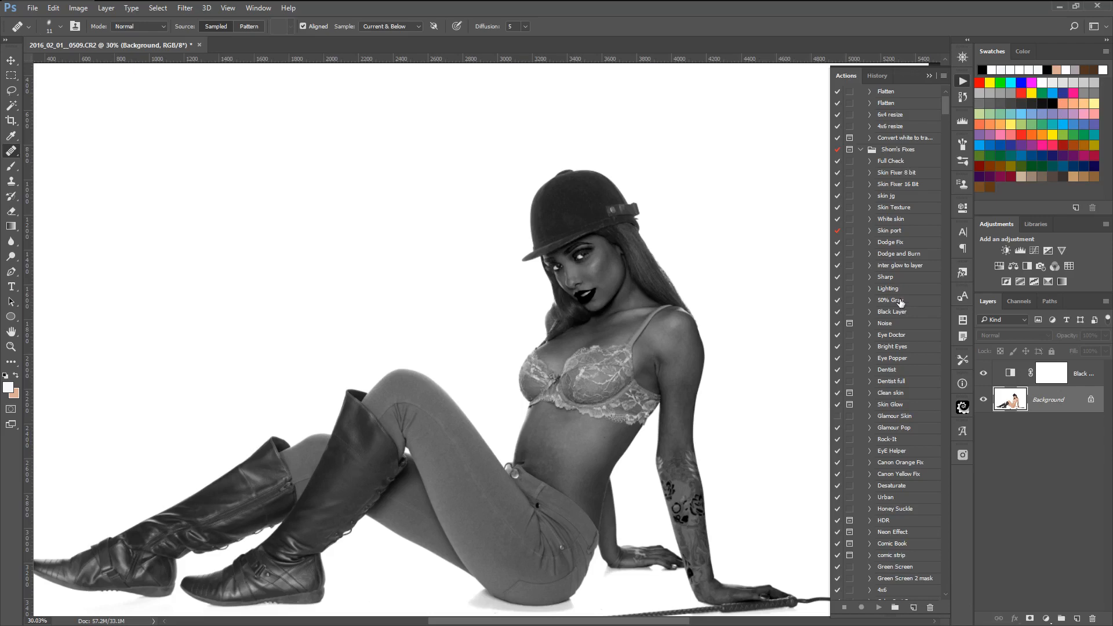
left_click(893, 303)
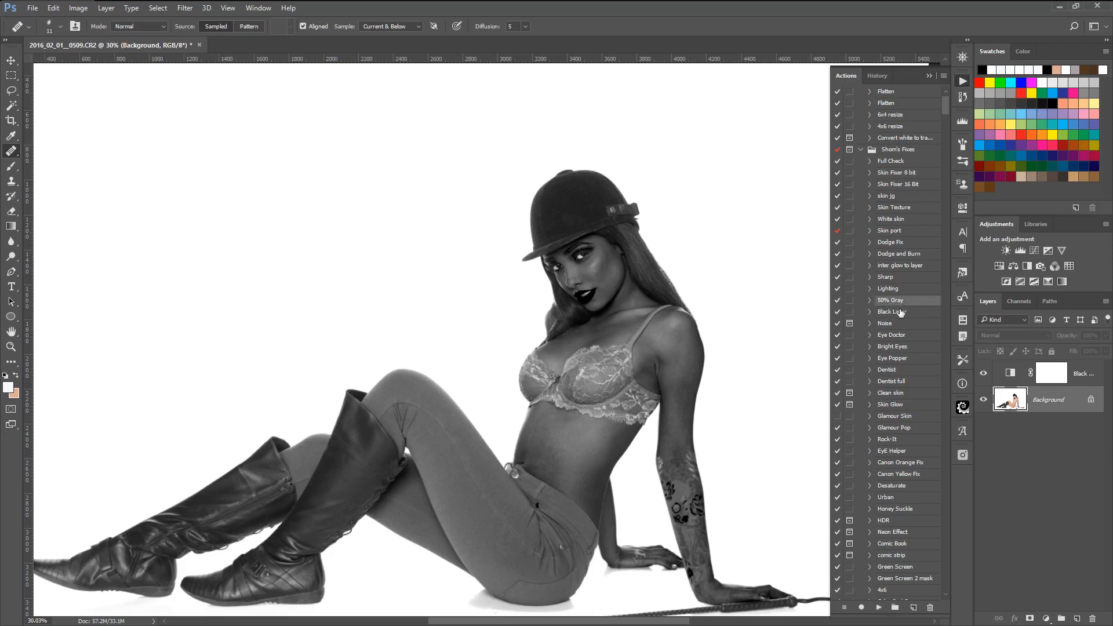
left_click(879, 607)
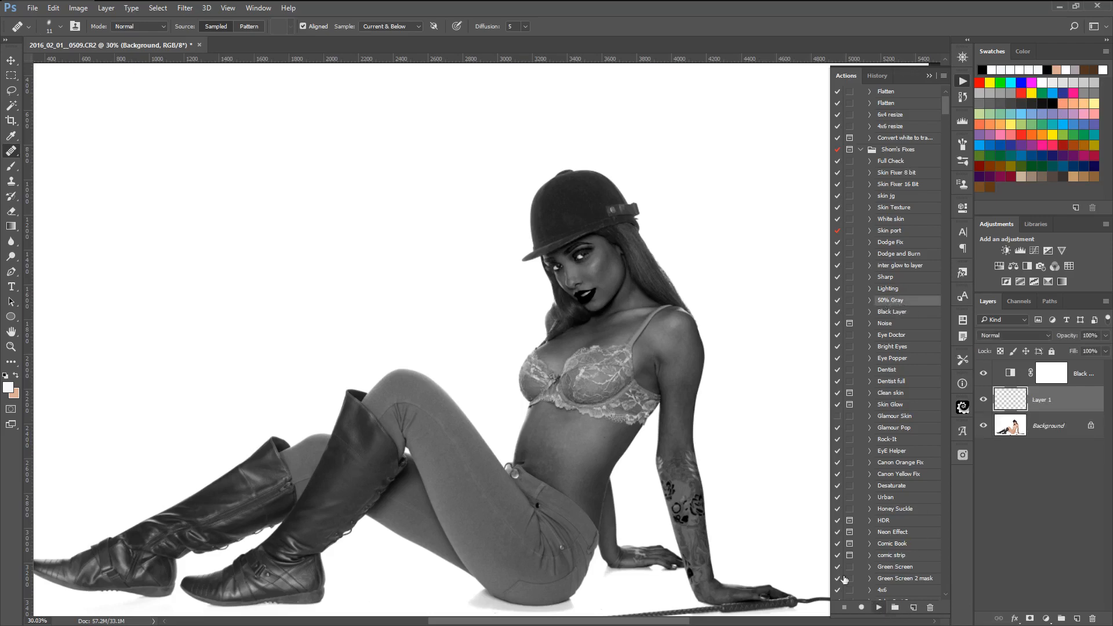
Set up the Brush tool with white as foreground, black as background and a Flow of 1% for dodging the torso
scroll(619, 432, "up", 1)
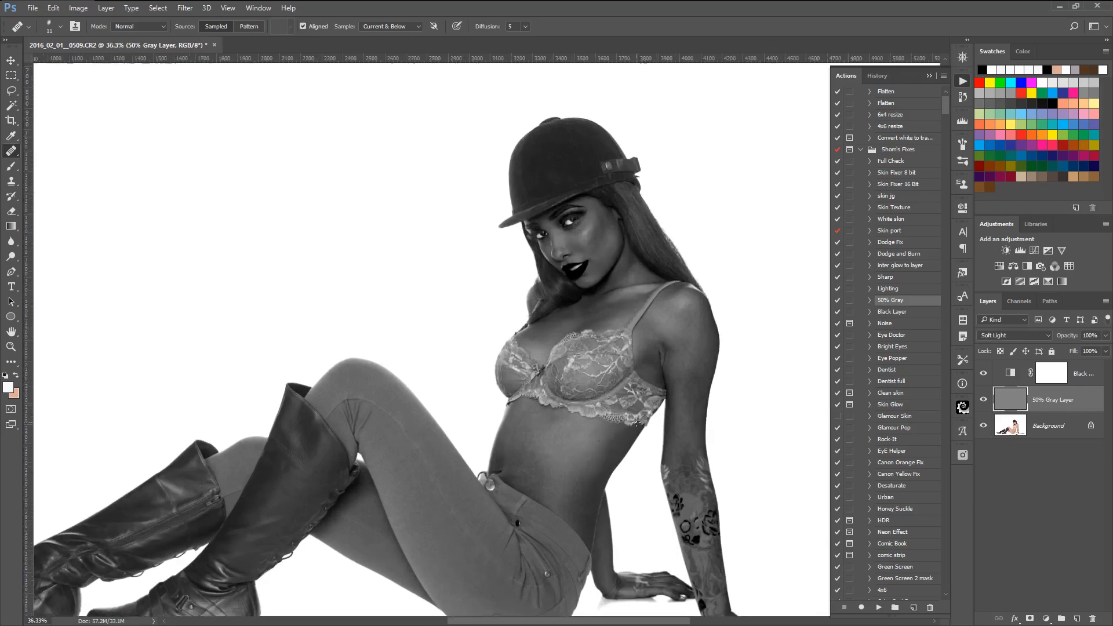
scroll(635, 425, "up", 1)
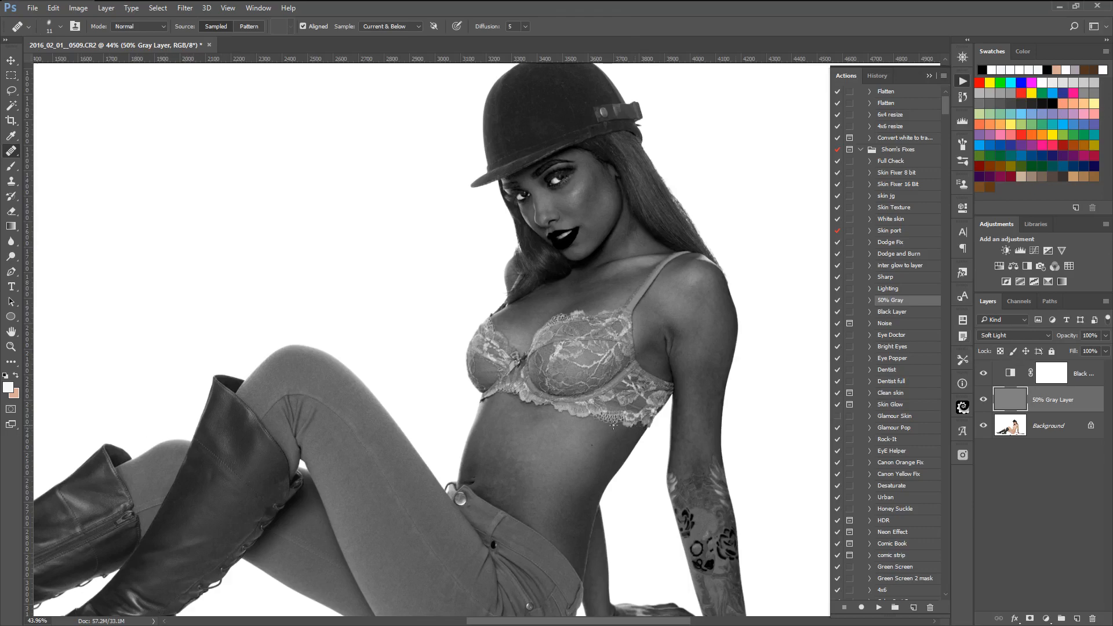
scroll(613, 426, "up", 3)
scroll(580, 458, "down", 1)
scroll(558, 487, "up", 1)
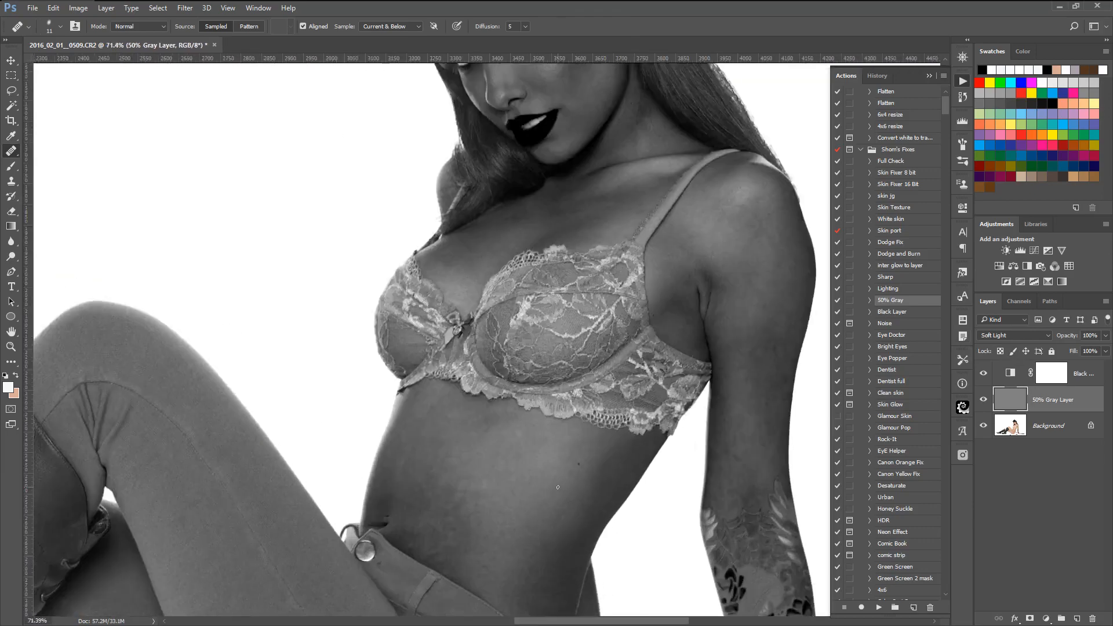
scroll(558, 487, "up", 1)
left_click(11, 167)
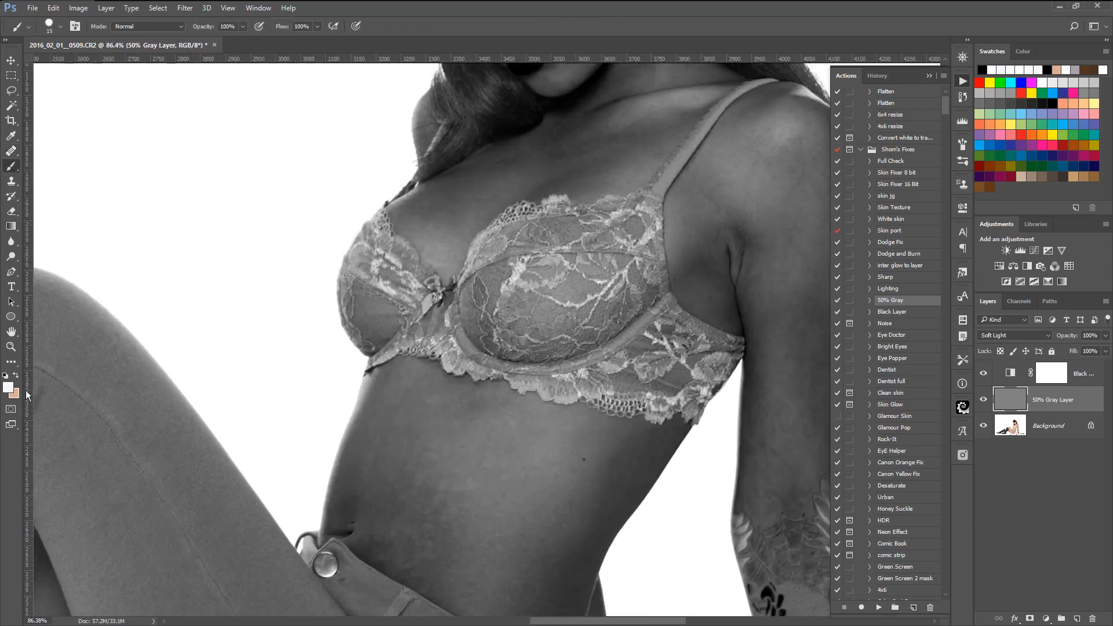
left_click(7, 376)
left_click(18, 376)
left_click_drag(284, 29, 184, 32)
scroll(531, 515, "up", 3)
scroll(529, 511, "down", 8)
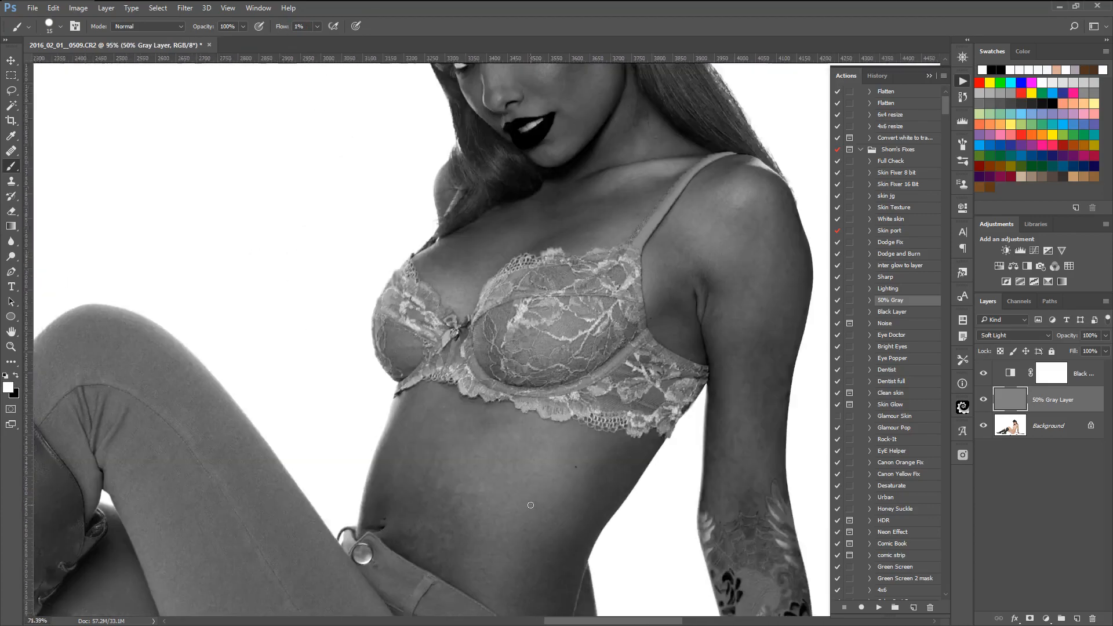
Enlarge the soft brush to 32 px with 0% hardness for dodging the shoulder
scroll(708, 325, "up", 5)
right_click(632, 281)
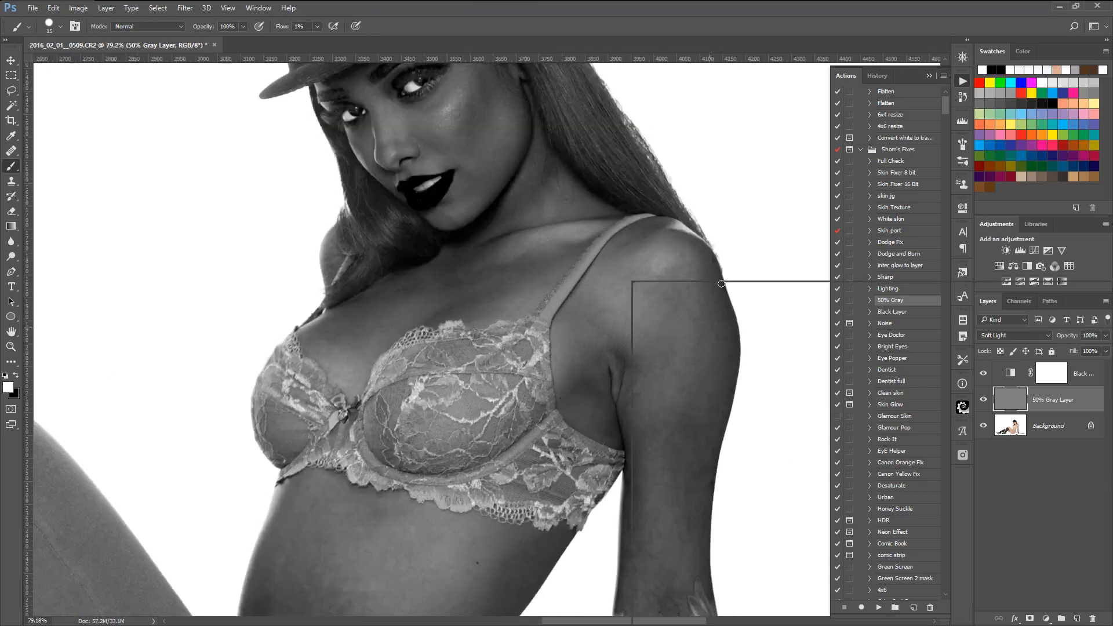
left_click_drag(696, 311, 609, 323)
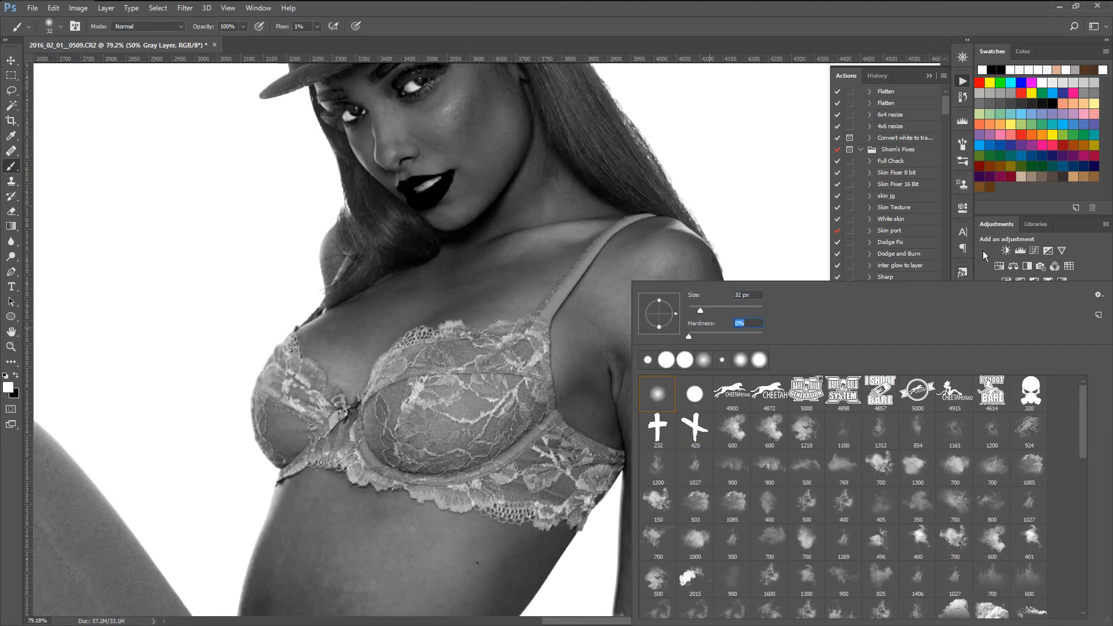
key("Return")
scroll(713, 324, "up", 2)
Enlarge the brush to 97 px and dodge the uneven patches along the shoulder and upper arm
right_click(718, 327)
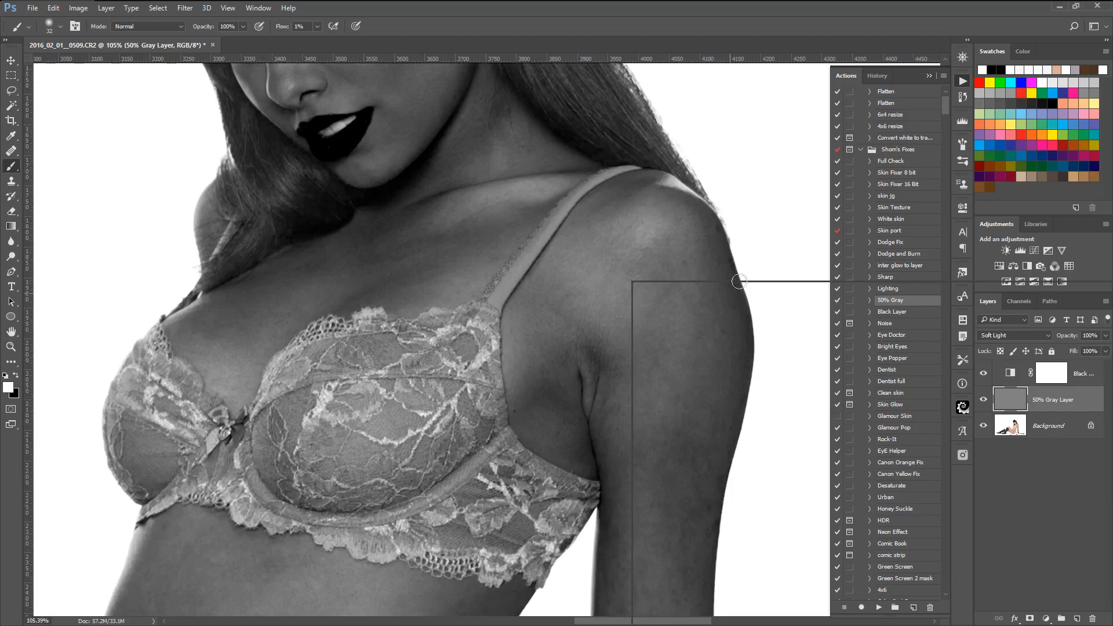
left_click(725, 308)
mouse_move(654, 256)
left_mouse_down()
mouse_move(646, 270)
mouse_move(692, 307)
mouse_move(687, 505)
mouse_move(670, 460)
mouse_move(674, 514)
mouse_move(596, 294)
left_mouse_up()
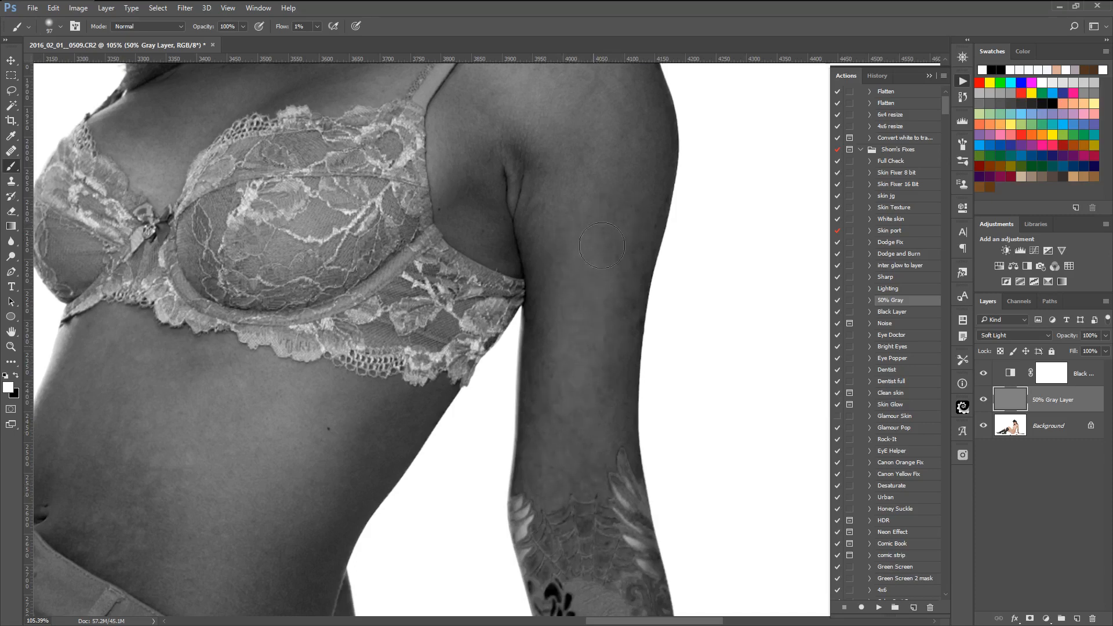
left_click_drag(595, 209, 626, 354)
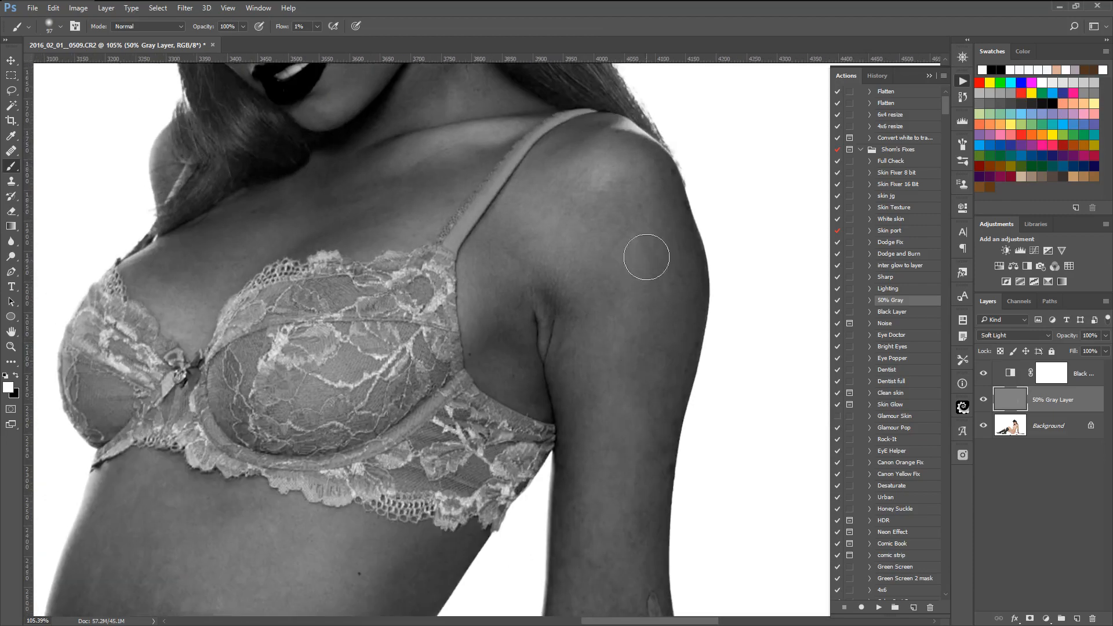
scroll(627, 348, "down", 5)
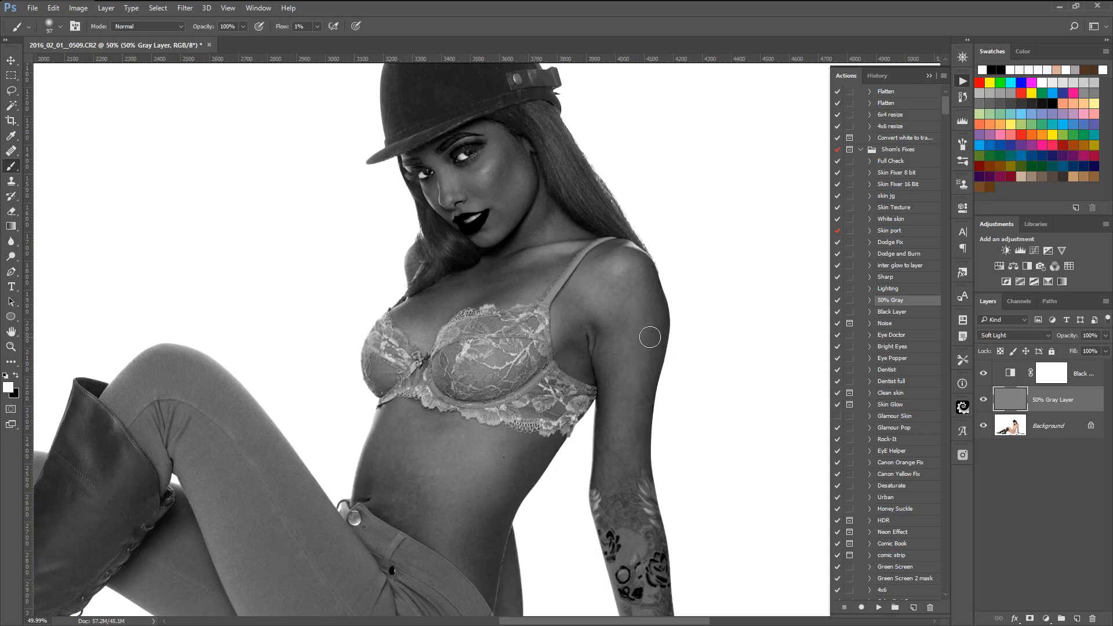
mouse_move(626, 281)
left_mouse_down()
mouse_move(601, 278)
mouse_move(629, 282)
mouse_move(628, 295)
left_mouse_up()
Set the brush size to 202 px and dodge the broad darker areas of the midriff
scroll(479, 508, "up", 3)
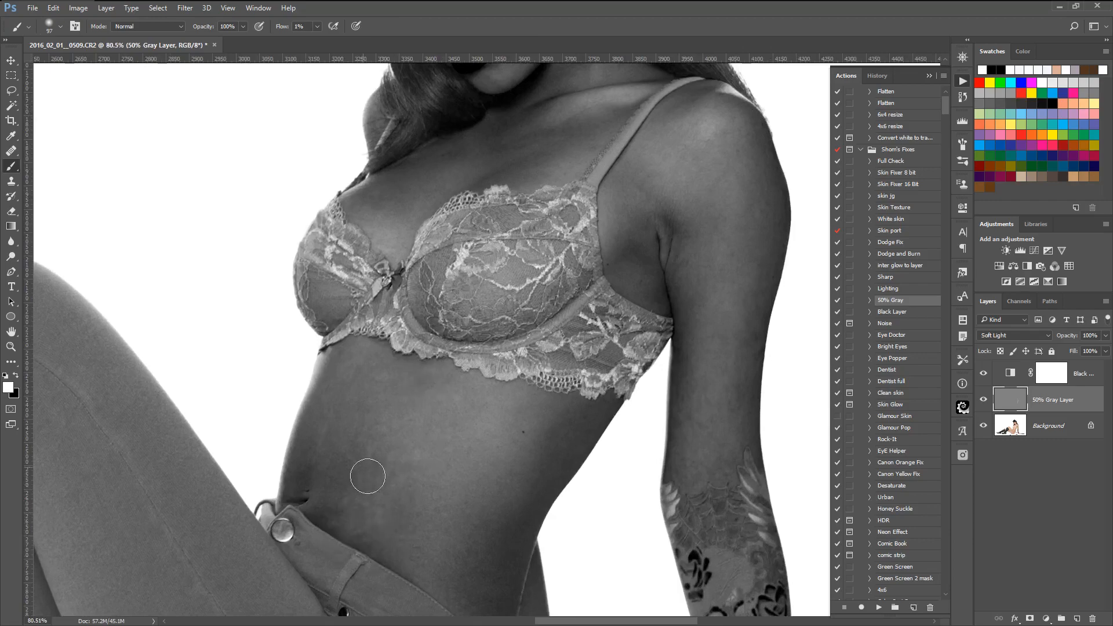
scroll(508, 497, "down", 3)
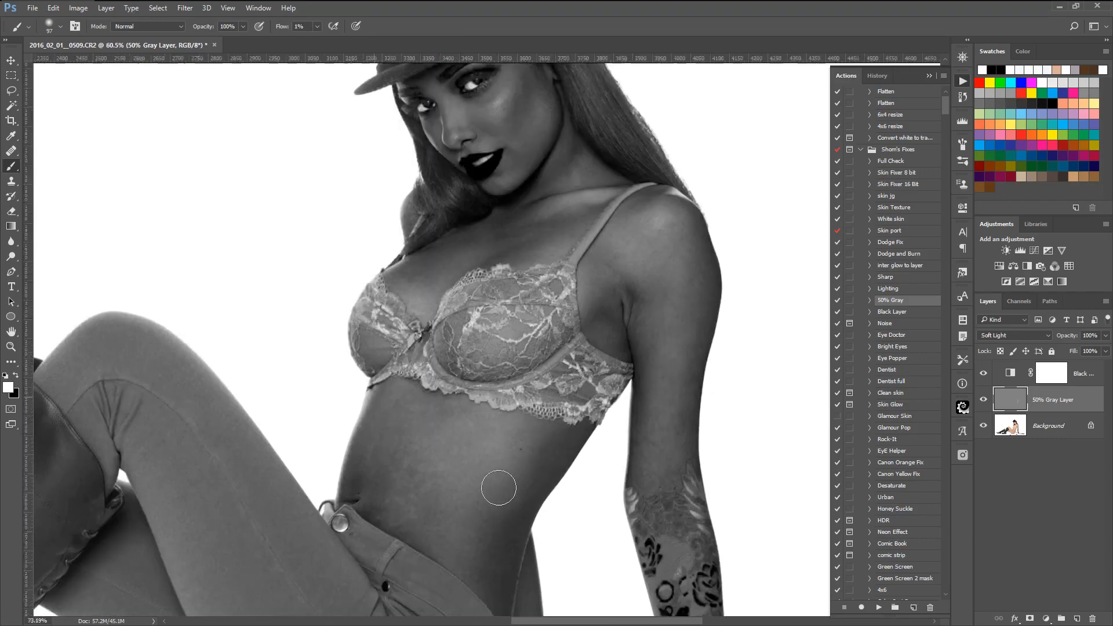
scroll(498, 487, "up", 3)
right_click(607, 326)
left_click(614, 311)
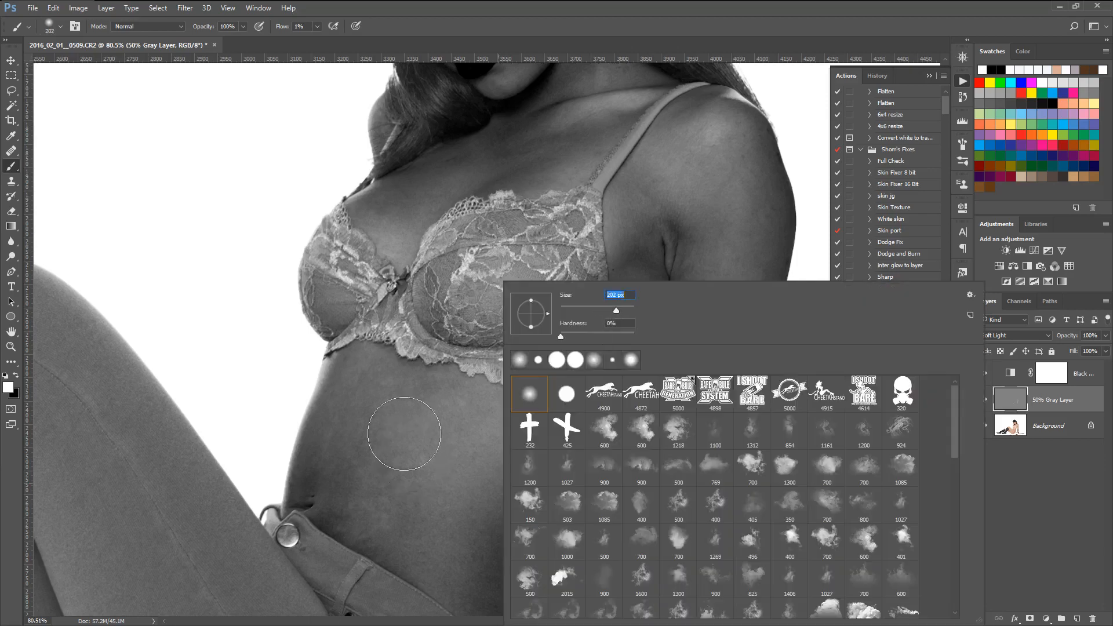
key("Return")
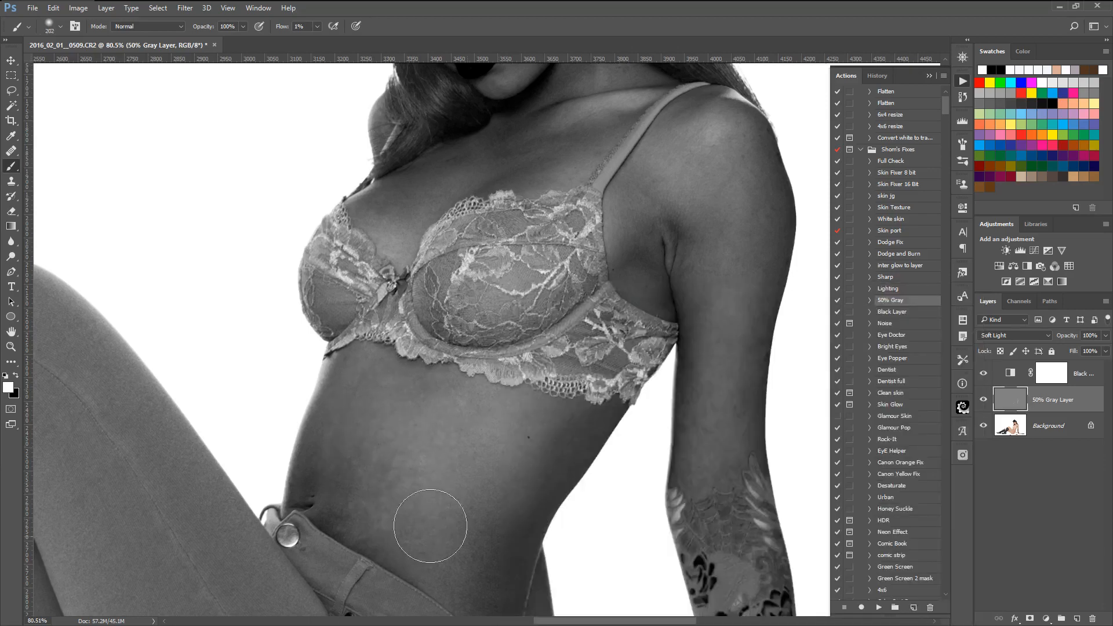
scroll(410, 530, "down", 4)
Reduce the brush to 34 px and dodge the dark skin under the nearer eye
scroll(570, 204, "up", 4)
scroll(522, 232, "up", 5)
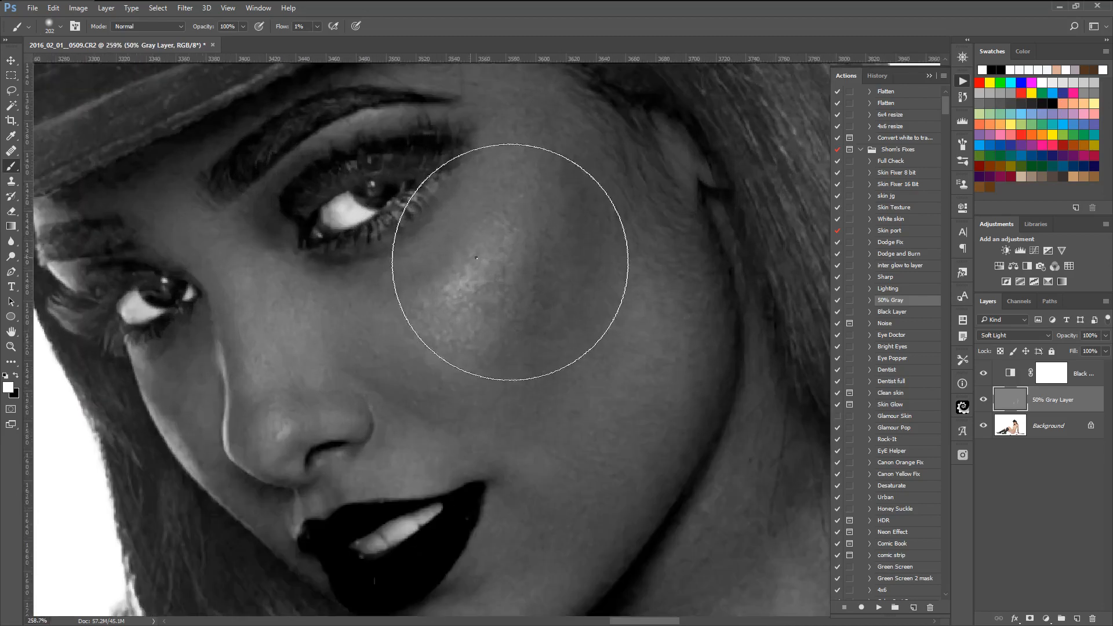
right_click(529, 281)
left_click(543, 285)
key("Return")
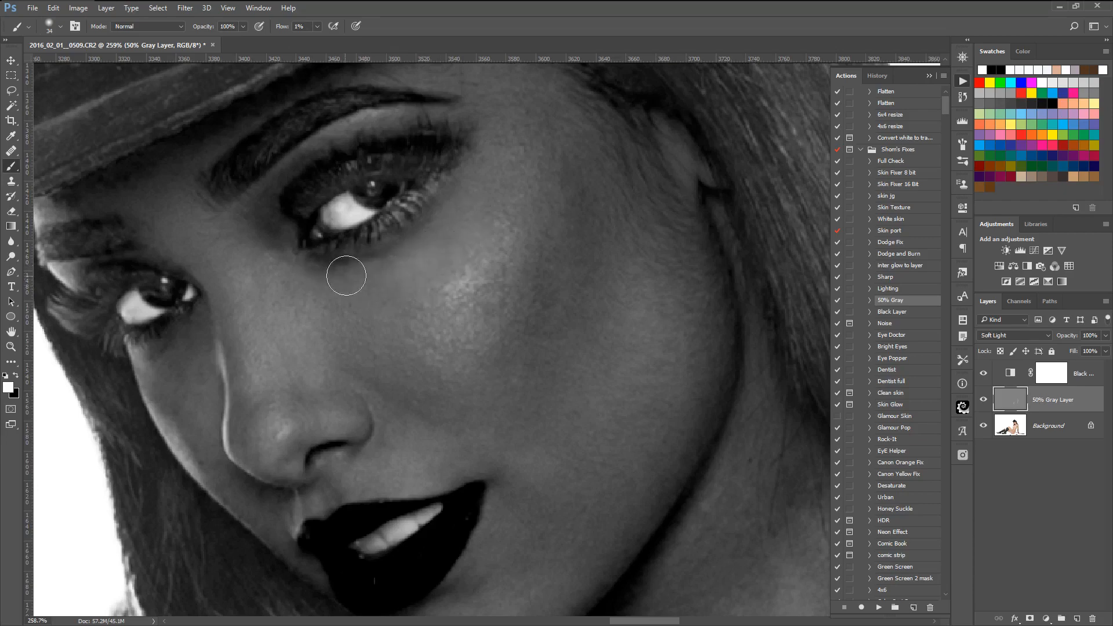
Enlarge the brush to 94 px and lighten the lower cheek and jaw with broad strokes
scroll(410, 286, "down", 3)
scroll(490, 348, "up", 2)
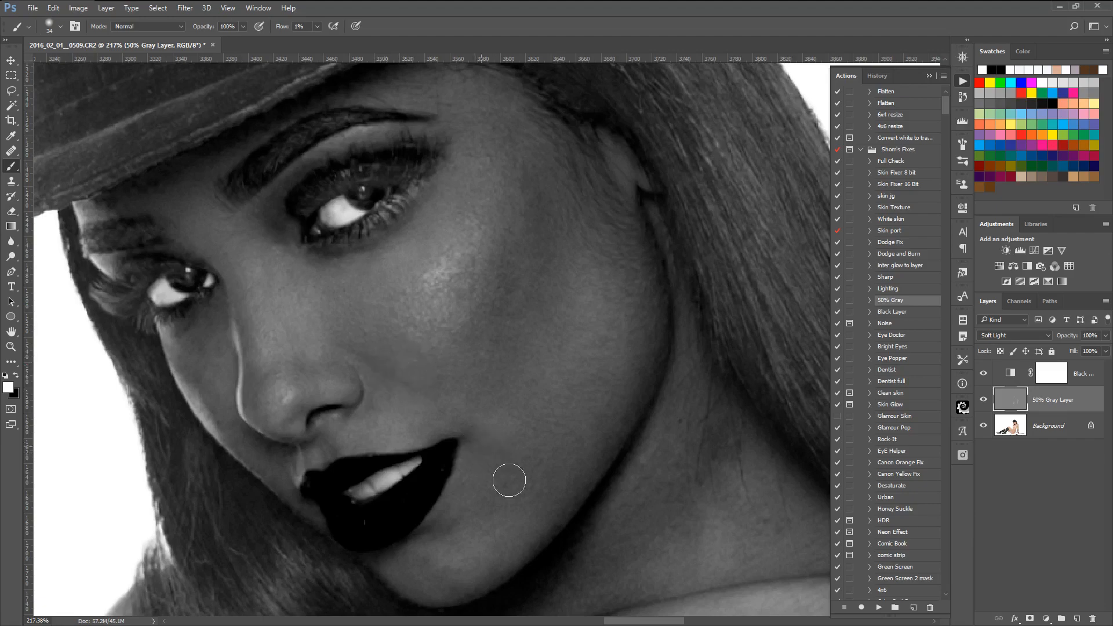
right_click(599, 350)
mouse_move(473, 551)
left_mouse_down()
mouse_move(425, 568)
mouse_move(462, 563)
mouse_move(536, 506)
mouse_move(558, 455)
left_mouse_up()
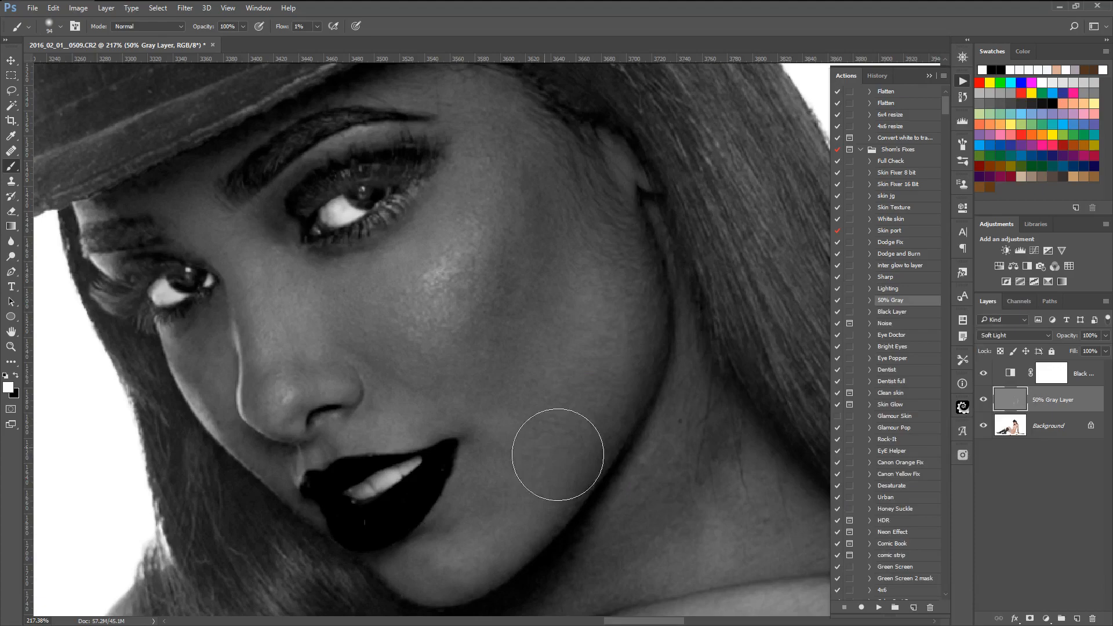
Set the brush size to 40 px and dodge the dark patches on the cheek, chin and neck
right_click(606, 288)
left_click(544, 387)
mouse_move(465, 542)
left_mouse_down()
mouse_move(445, 582)
mouse_move(463, 593)
mouse_move(575, 387)
left_mouse_up()
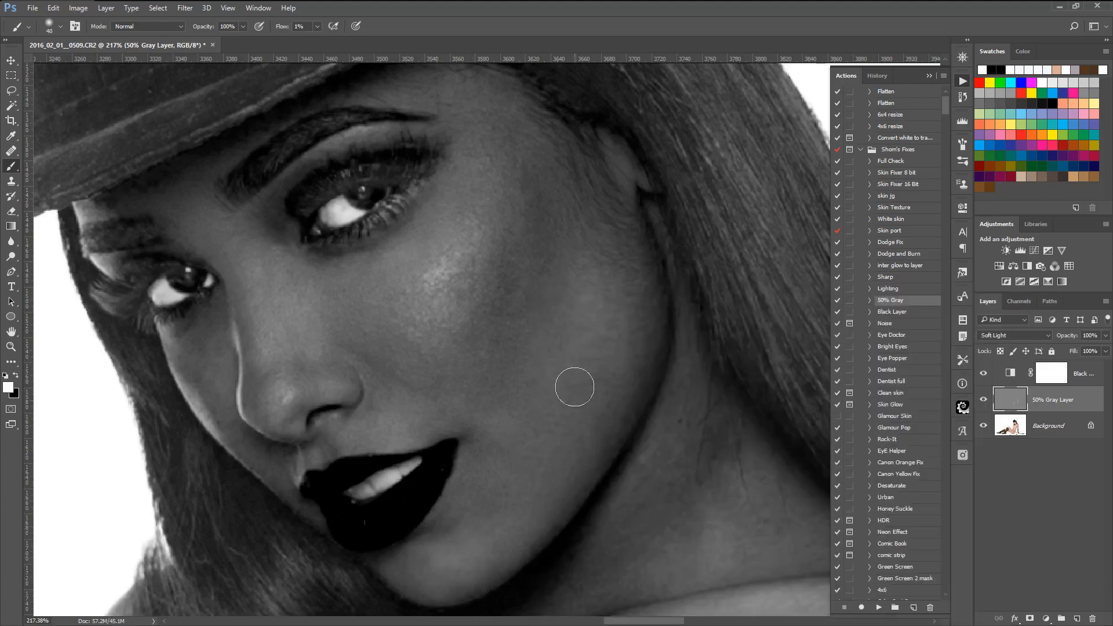
left_click_drag(425, 579, 402, 581)
mouse_move(719, 457)
left_mouse_down()
mouse_move(670, 527)
mouse_move(707, 467)
mouse_move(700, 449)
mouse_move(641, 514)
mouse_move(670, 527)
mouse_move(662, 467)
mouse_move(671, 524)
mouse_move(626, 562)
mouse_move(659, 534)
mouse_move(684, 437)
left_mouse_up()
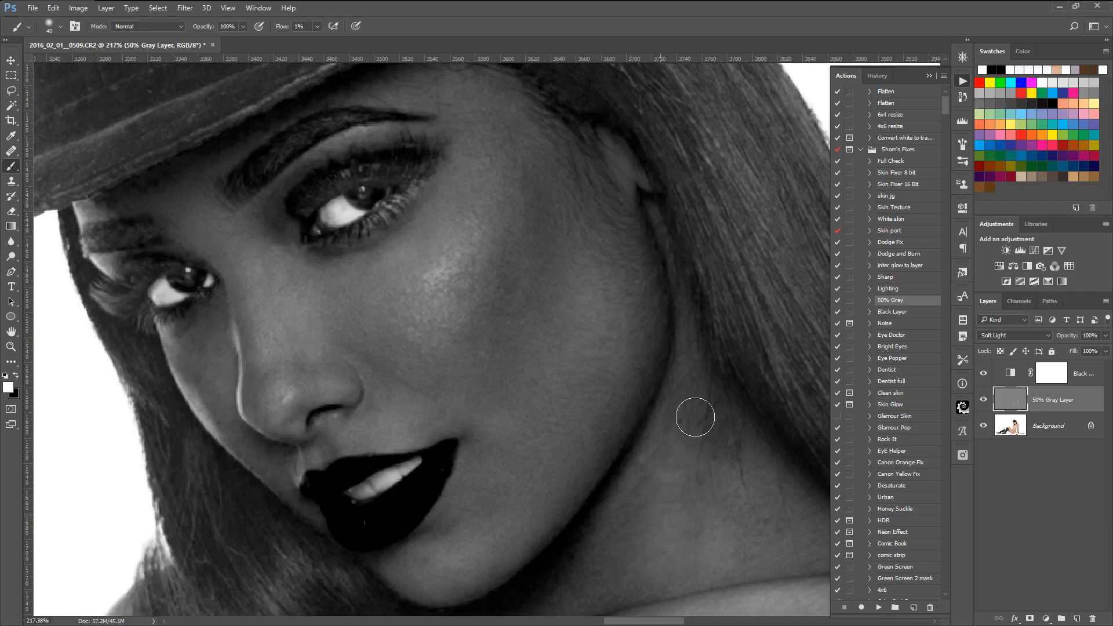
Reduce the brush to 31 px and dodge the shadow beneath the farther eye beside the nose
scroll(614, 409, "down", 4)
scroll(580, 354, "up", 5)
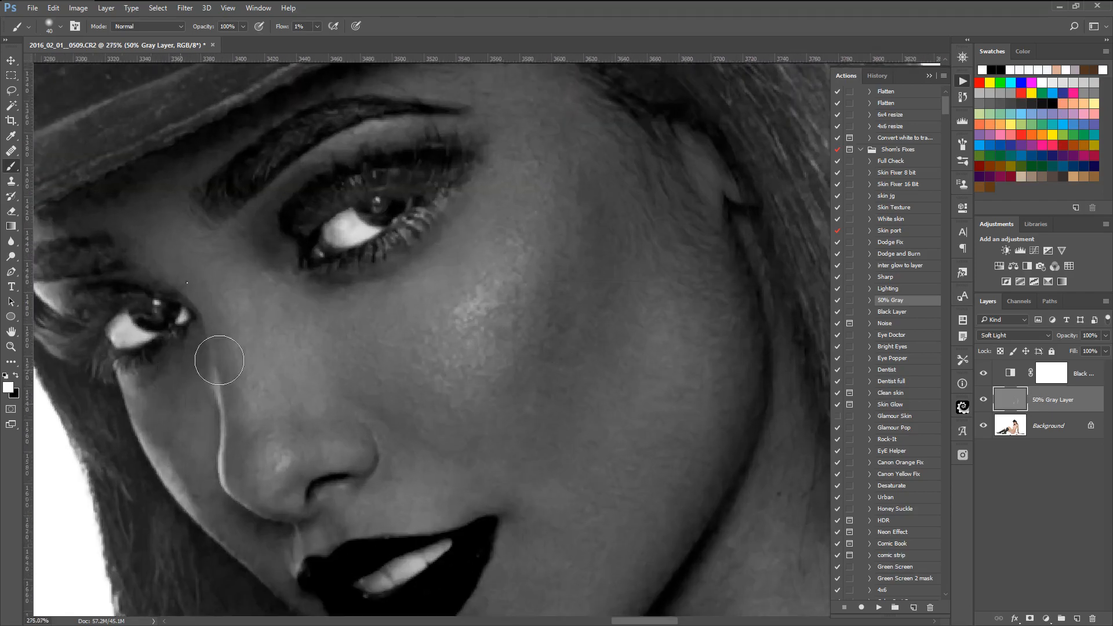
right_click(246, 332)
left_click_drag(257, 310, 253, 310)
left_click(177, 365)
mouse_move(177, 355)
left_mouse_down()
mouse_move(142, 369)
mouse_move(193, 381)
mouse_move(154, 382)
mouse_move(172, 427)
left_mouse_up()
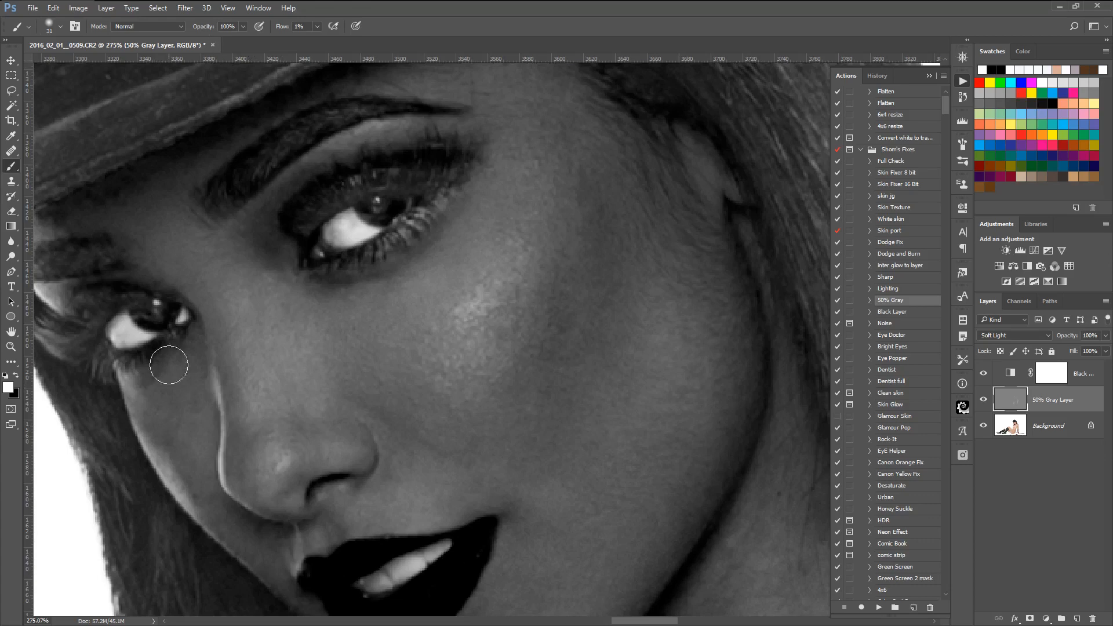
Reduce the brush to 18 px and dodge small dark spots under the farther eye and around the nose
left_click(240, 311)
mouse_move(163, 369)
left_mouse_down()
mouse_move(141, 380)
mouse_move(173, 353)
left_mouse_up()
scroll(318, 371, "down", 5)
scroll(366, 362, "up", 4)
scroll(420, 400, "down", 4)
scroll(360, 374, "up", 4)
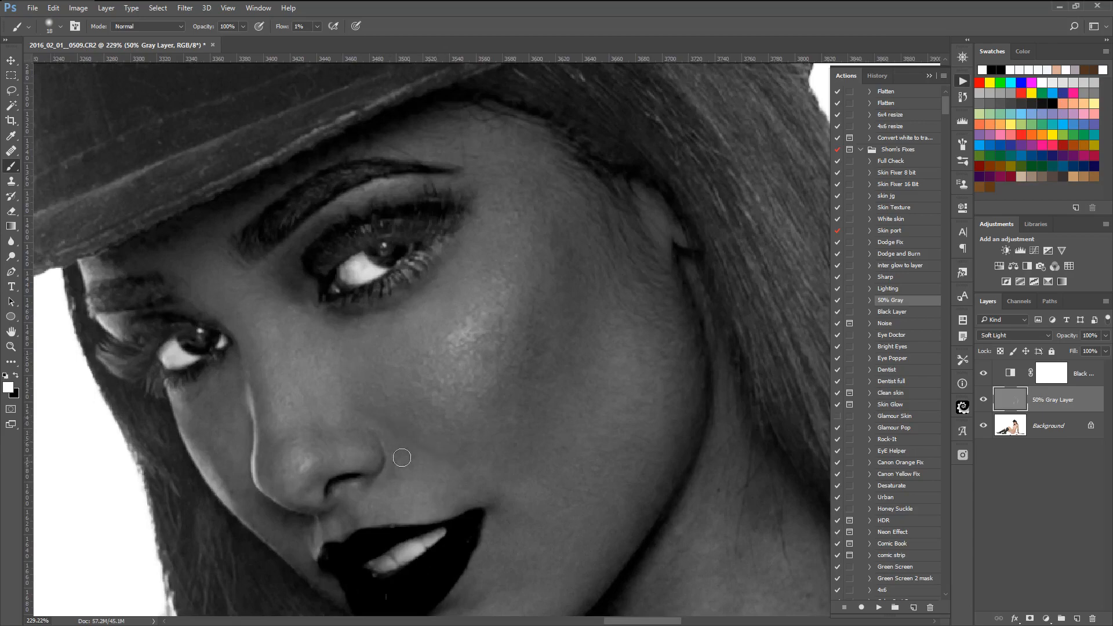
Lower the Reds further in the Black & White adjustment layer and reselect the 50% Gray Layer
scroll(496, 435, "down", 6)
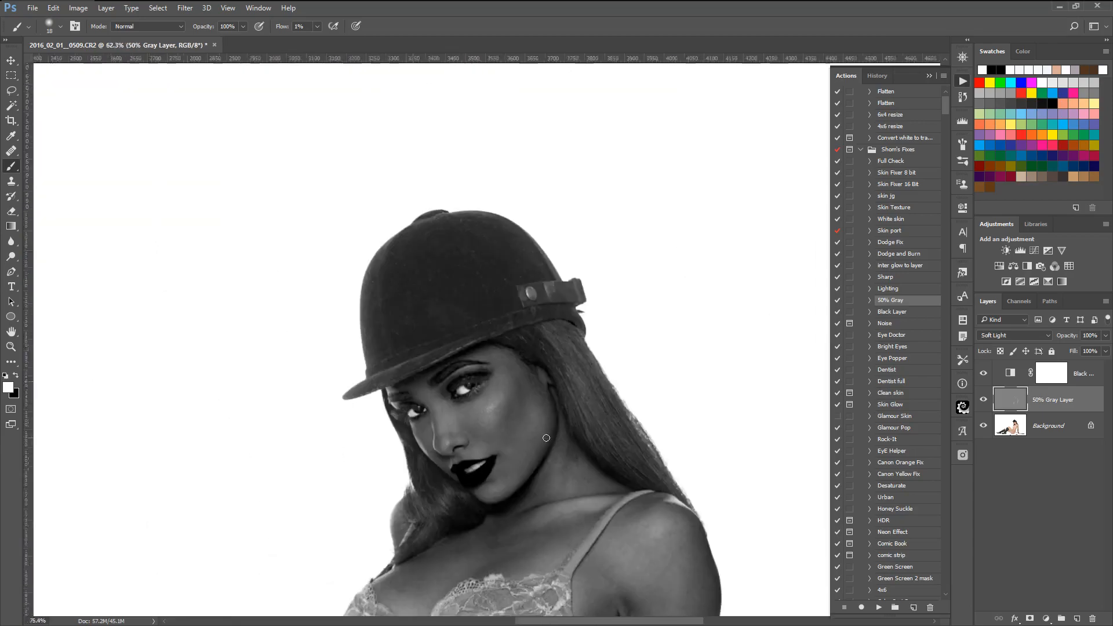
scroll(546, 438, "up", 4)
scroll(542, 429, "down", 2)
scroll(521, 469, "up", 3)
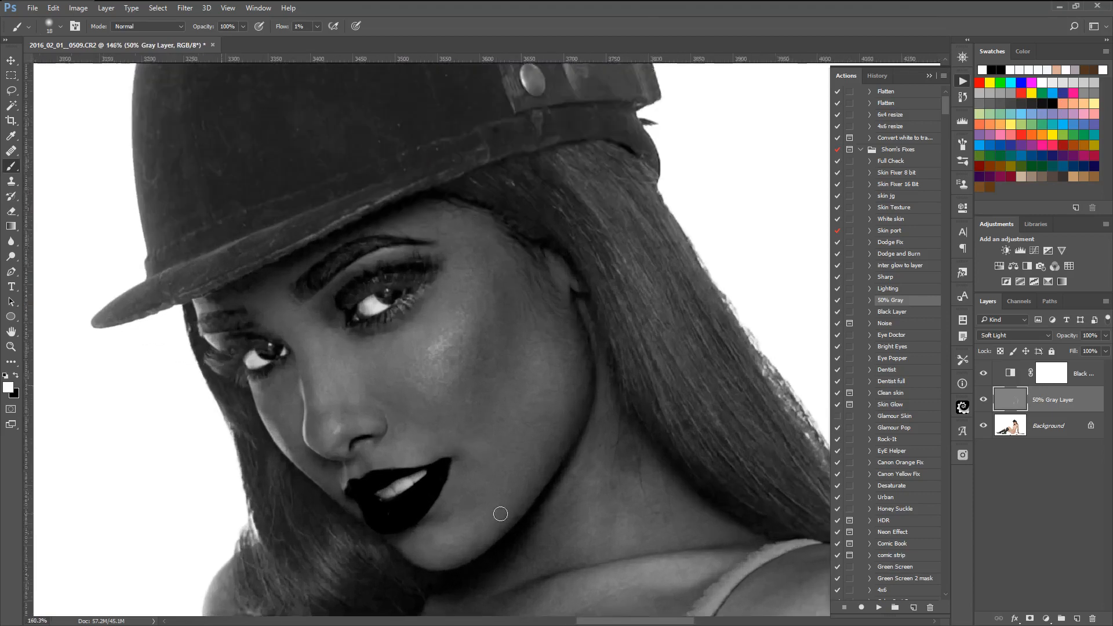
scroll(500, 514, "up", 1)
right_click(517, 283)
left_click(1009, 377)
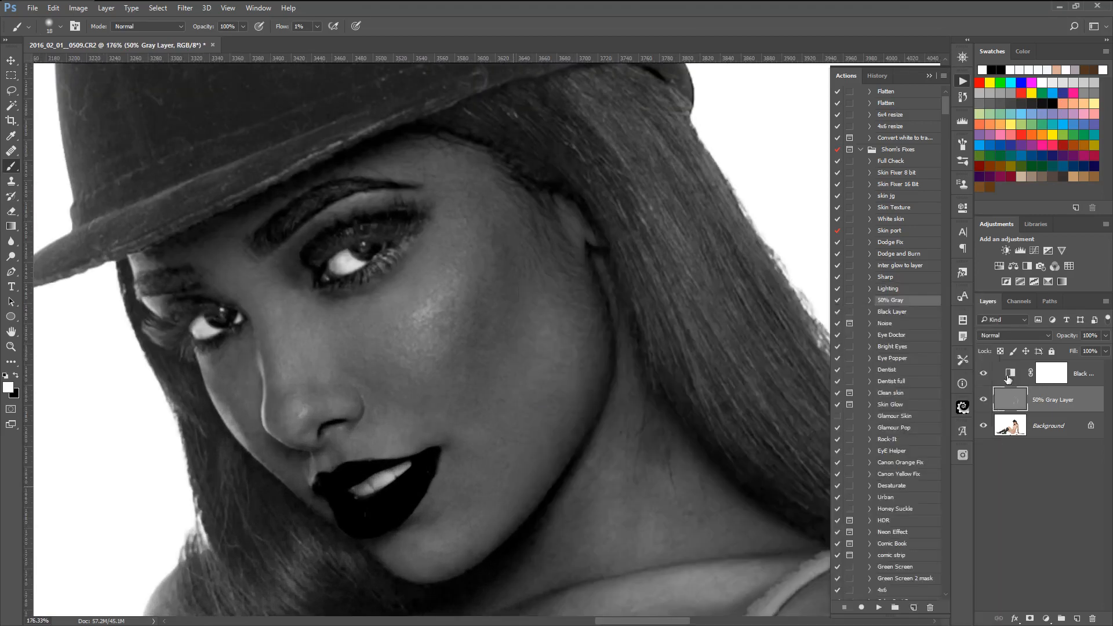
left_click(1009, 378)
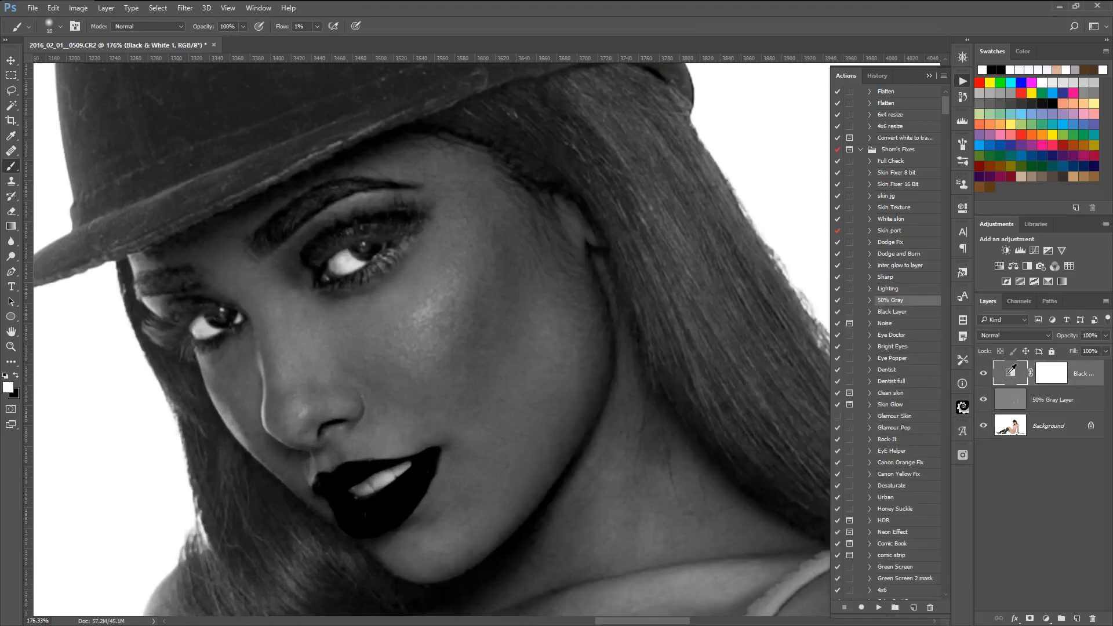
double_click(1011, 371)
left_click_drag(833, 283, 802, 281)
left_click(1008, 398)
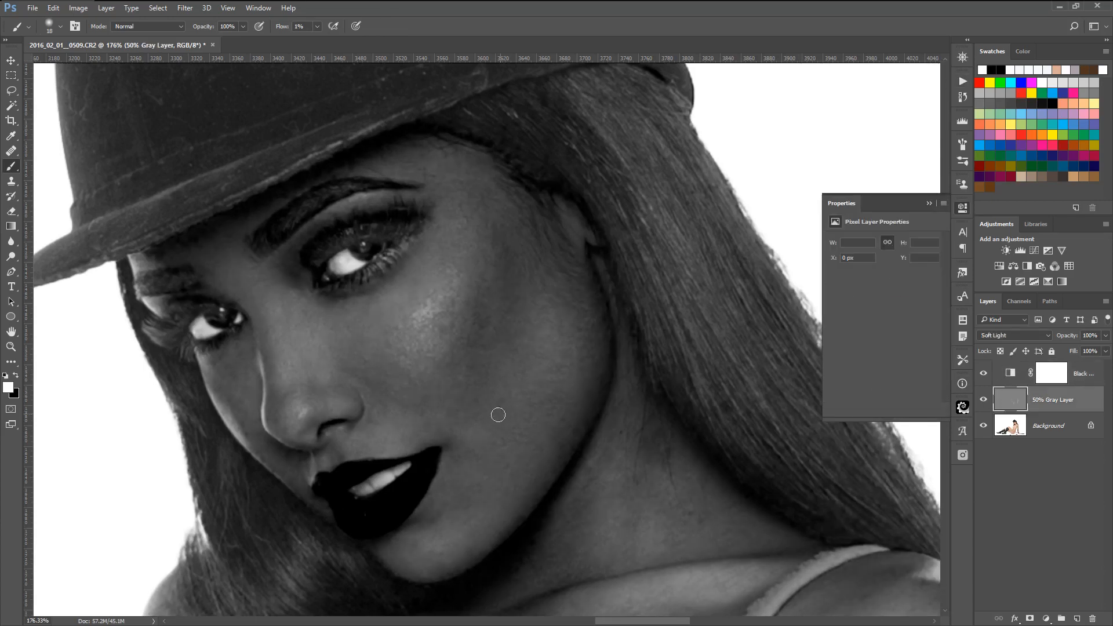
Set the brush size to 53 px and dodge the dark patches beside the mouth and on the lower cheek
scroll(482, 423, "up", 2)
right_click(567, 395)
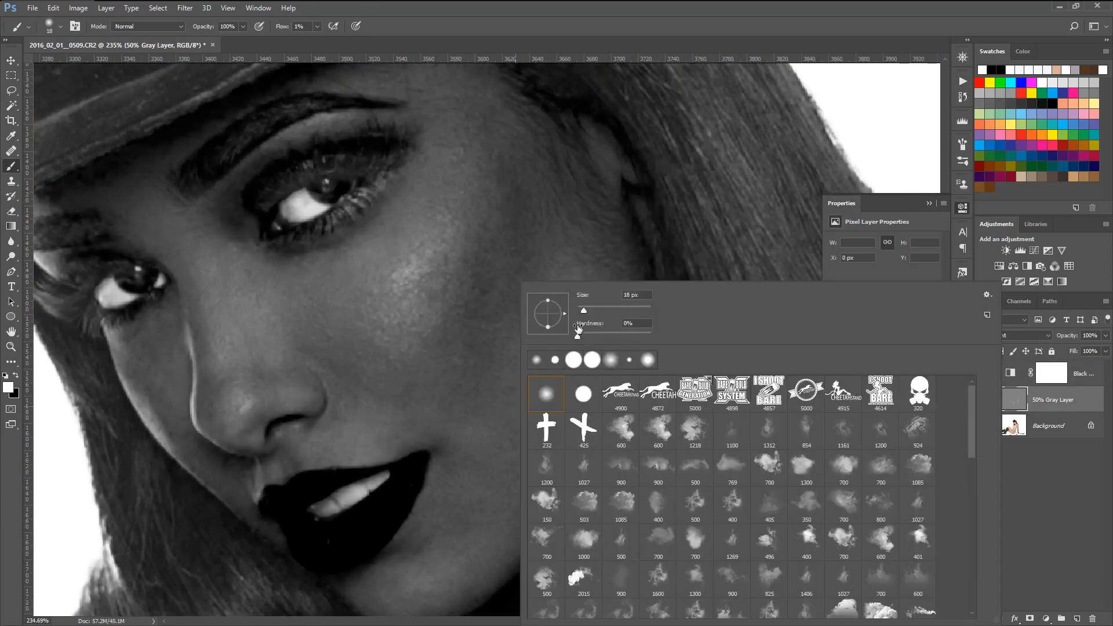
left_click_drag(597, 312, 596, 311)
left_click(467, 462)
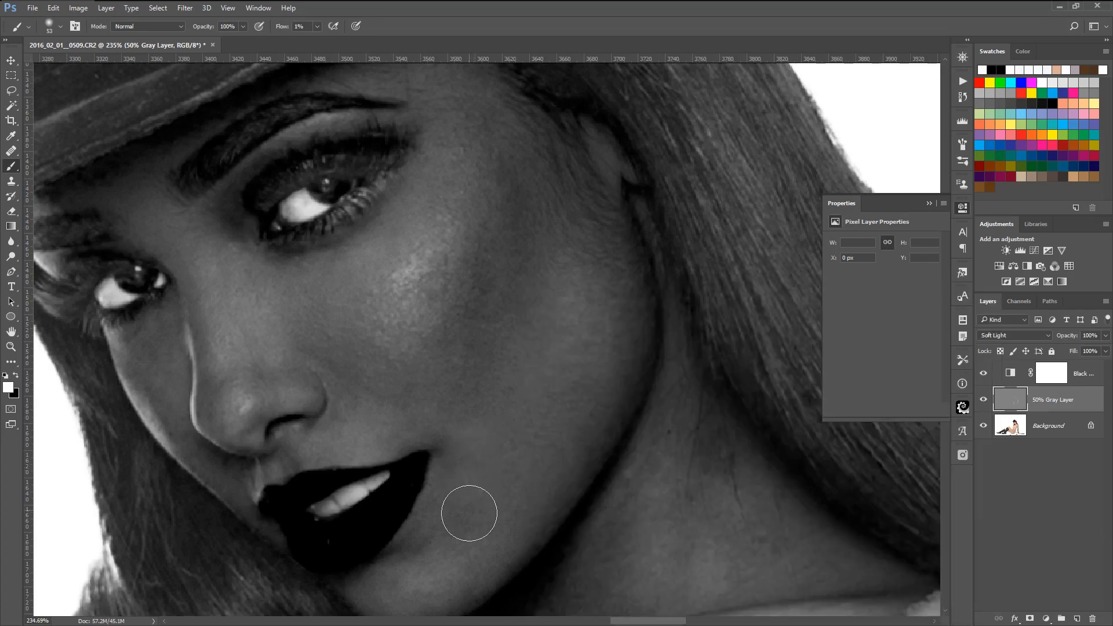
mouse_move(457, 491)
left_mouse_down()
mouse_move(497, 473)
mouse_move(439, 520)
mouse_move(464, 517)
mouse_move(415, 597)
mouse_move(495, 504)
mouse_move(532, 423)
left_mouse_up()
scroll(532, 422, "down", 2)
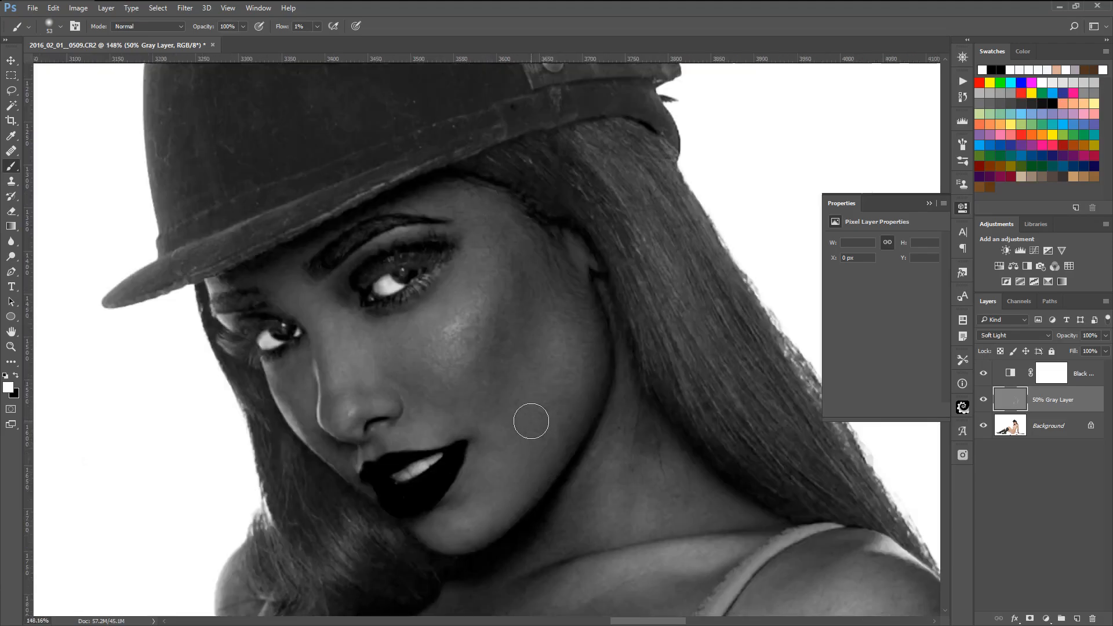
Swap the foreground to black, enlarge the brush to 139 px, and burn the contour from the temple down the cheek
left_click(16, 375)
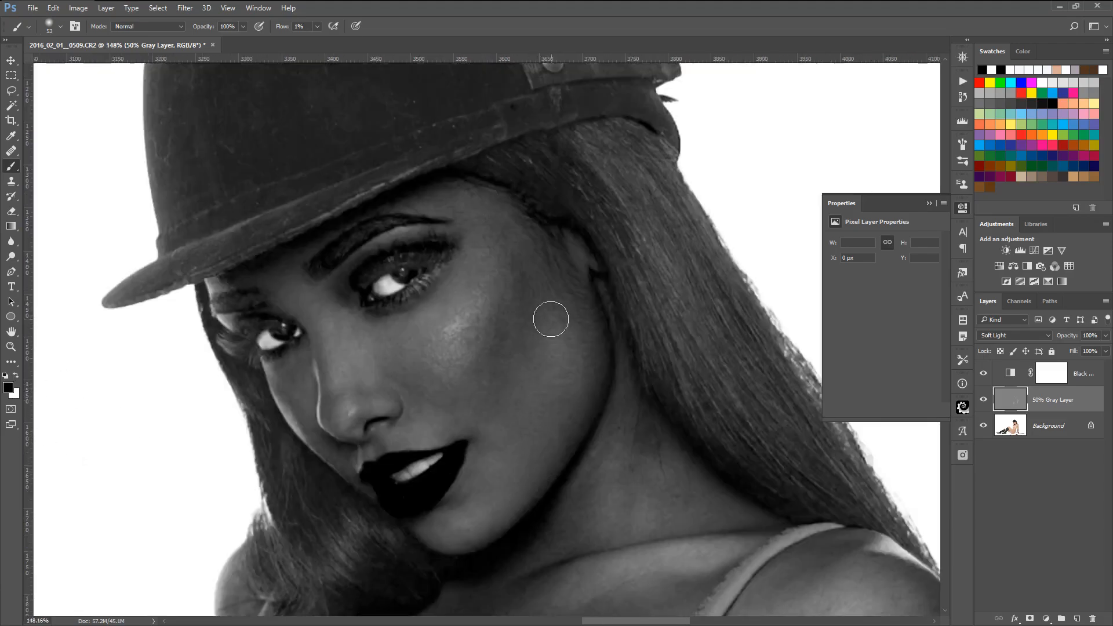
right_click(638, 305)
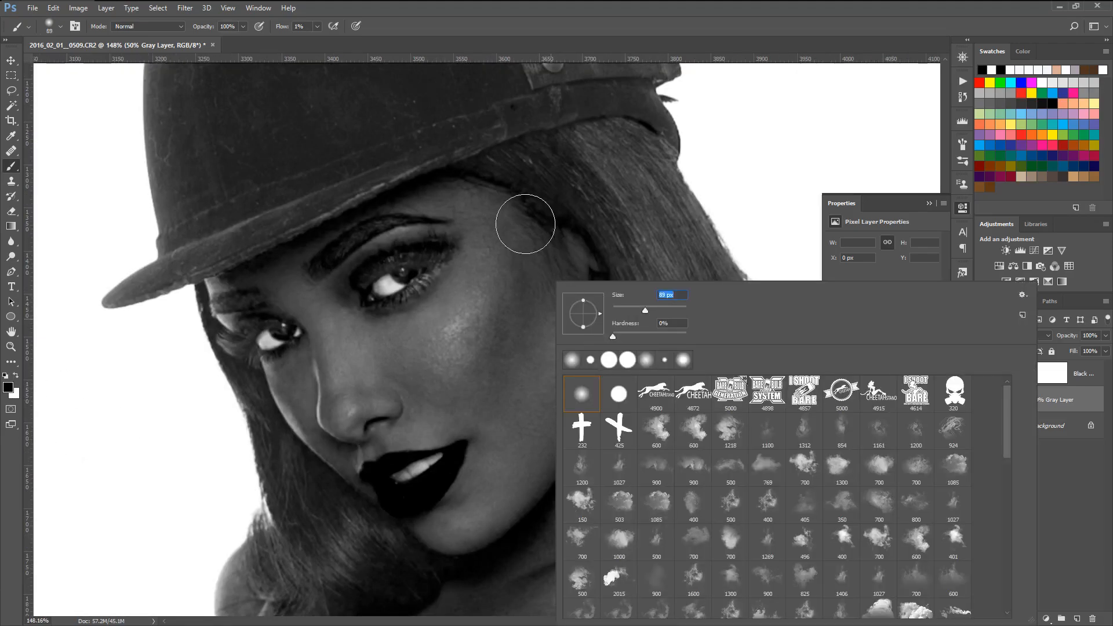
left_click_drag(657, 310, 655, 310)
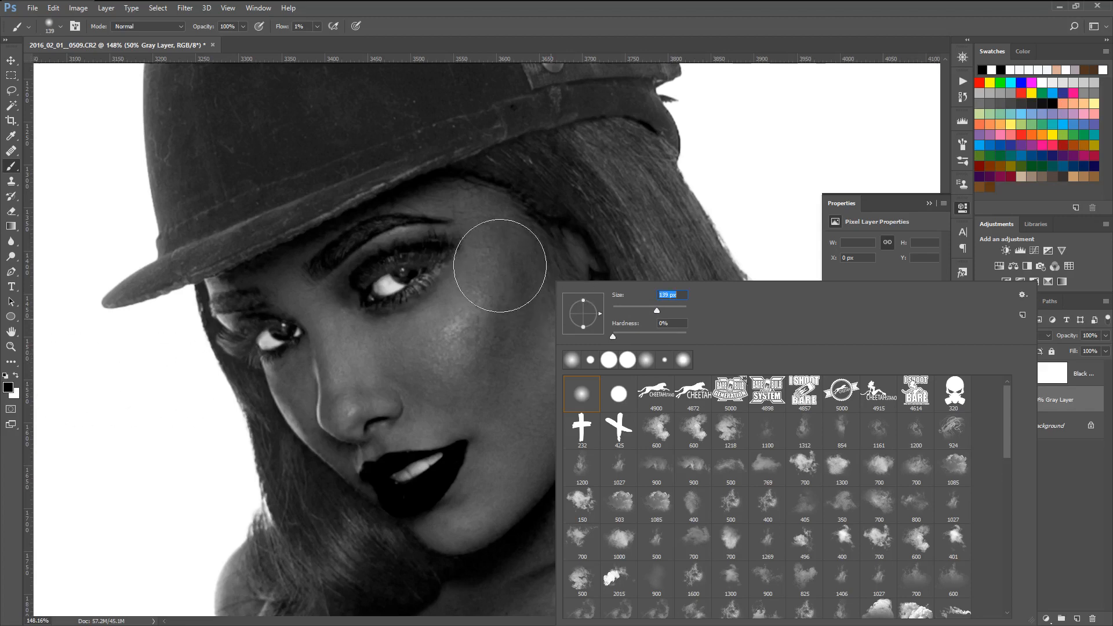
left_click_drag(523, 256, 473, 384)
scroll(580, 365, "down", 5)
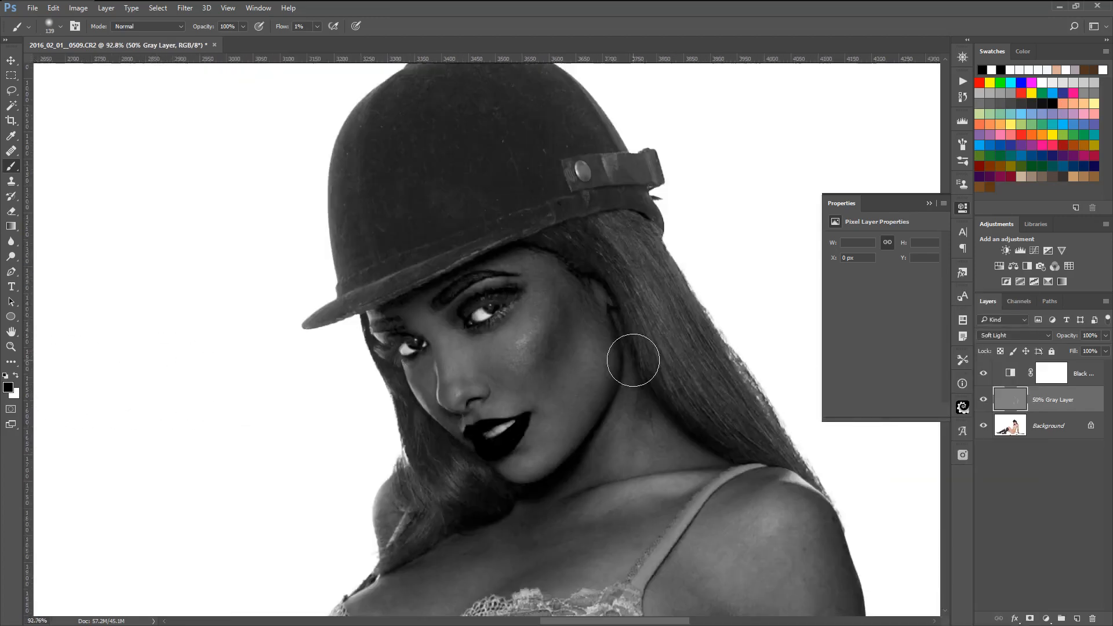
Make the burn brush smaller and darken the shadow at the centre of the chest
scroll(650, 482, "up", 3)
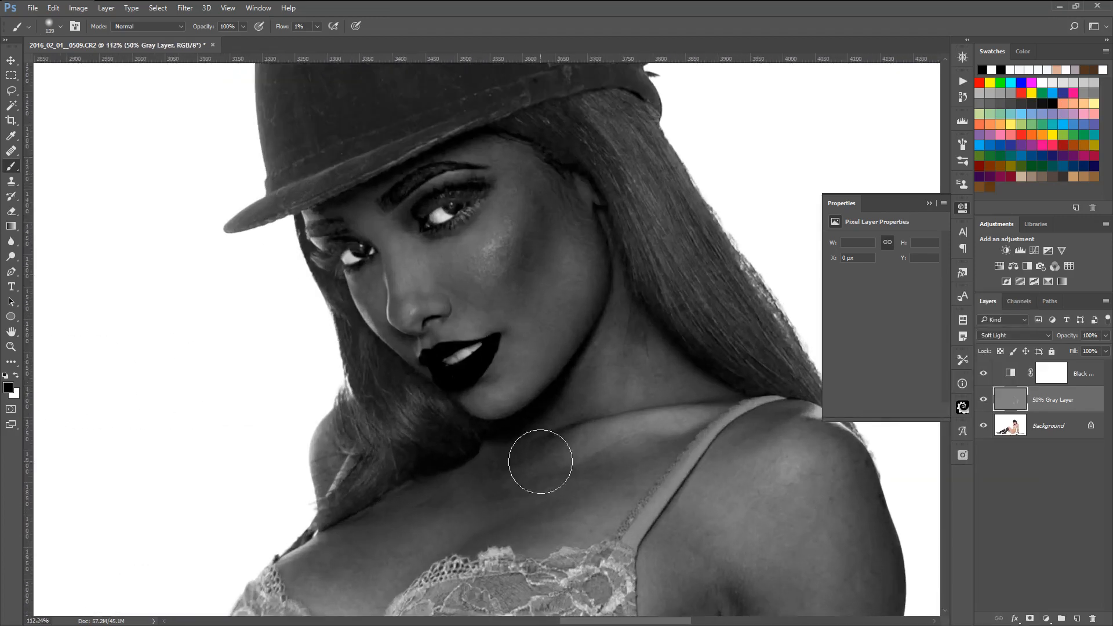
scroll(541, 457, "down", 3)
scroll(551, 496, "down", 2)
scroll(555, 348, "up", 4)
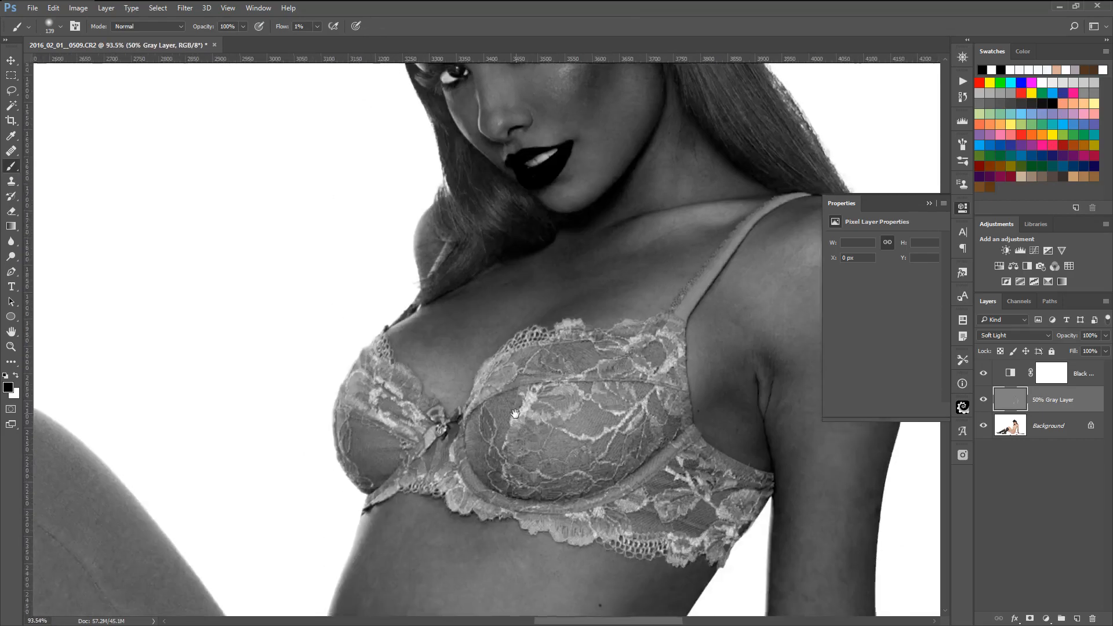
right_click(561, 347)
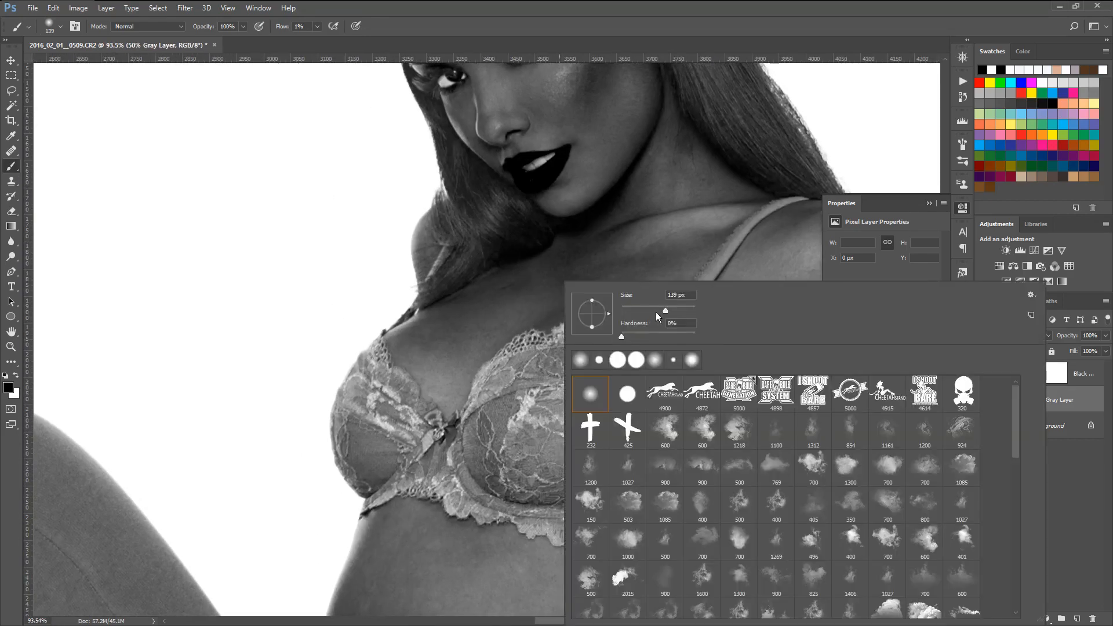
left_click(470, 415)
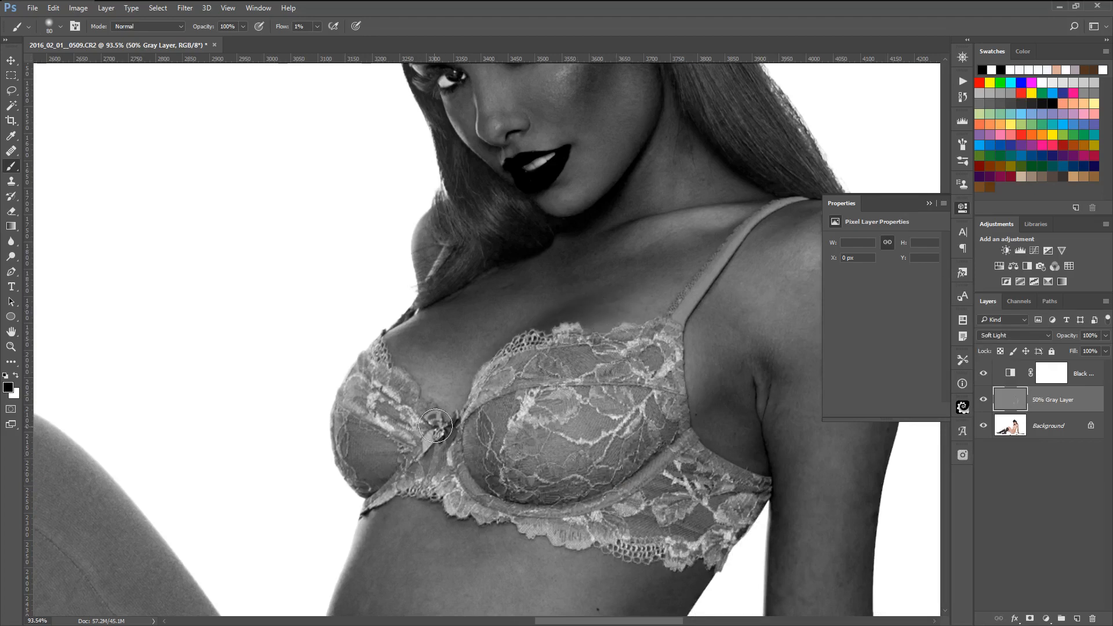
Swap the foreground to white and dodge the dark patches on the chest and on the stomach along the waistband
left_click(16, 377)
mouse_move(423, 338)
left_mouse_down()
mouse_move(486, 314)
mouse_move(430, 344)
left_mouse_up()
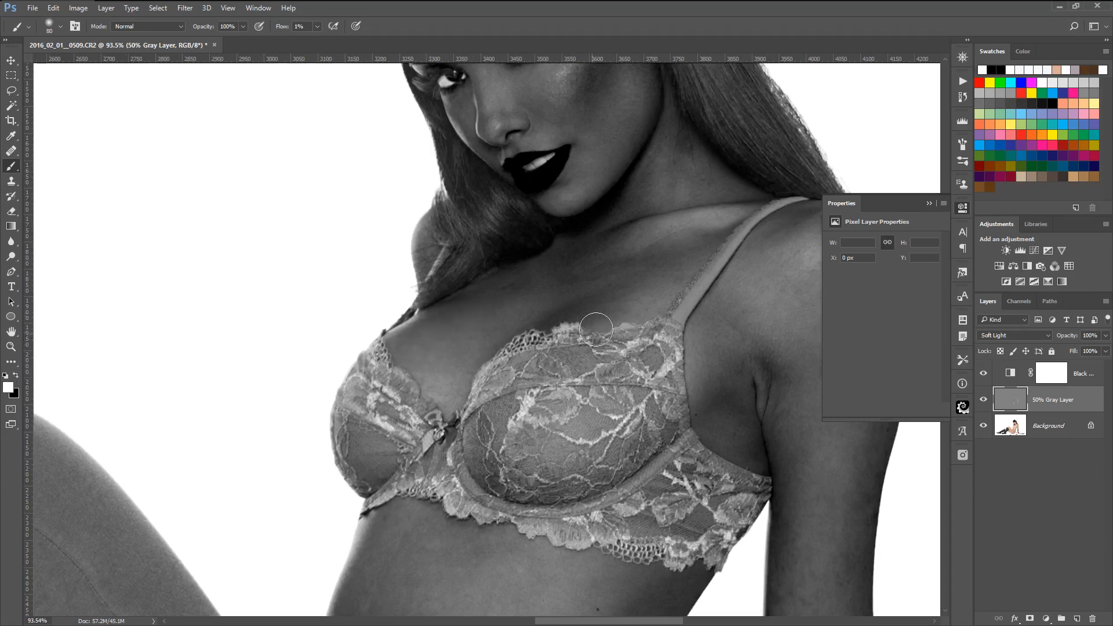
left_click_drag(592, 462, 577, 239)
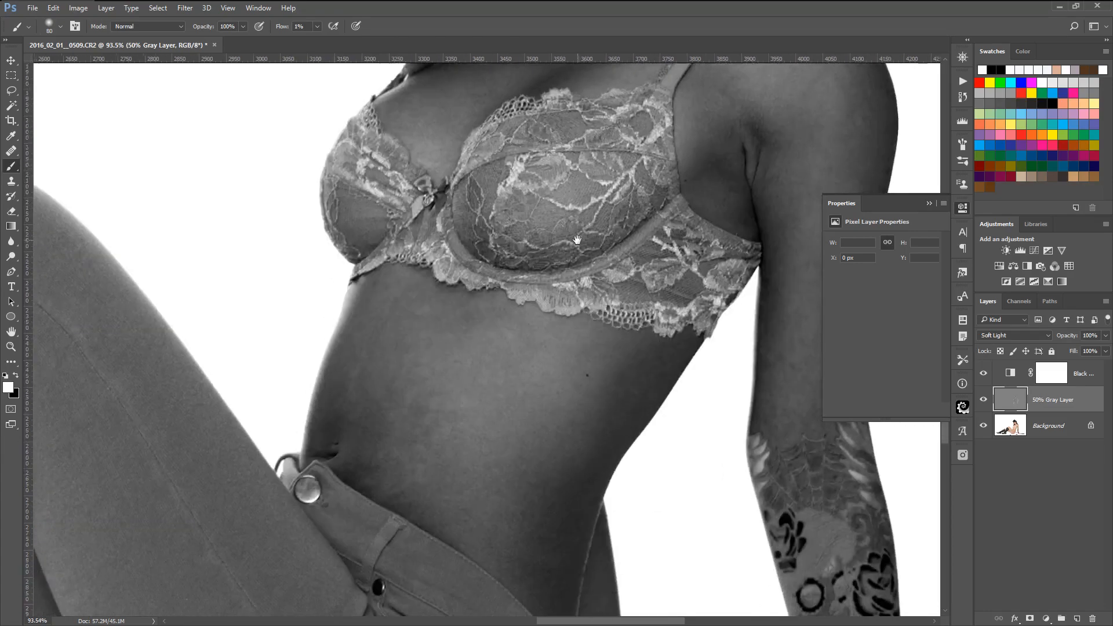
scroll(494, 504, "down", 3)
scroll(418, 371, "up", 4)
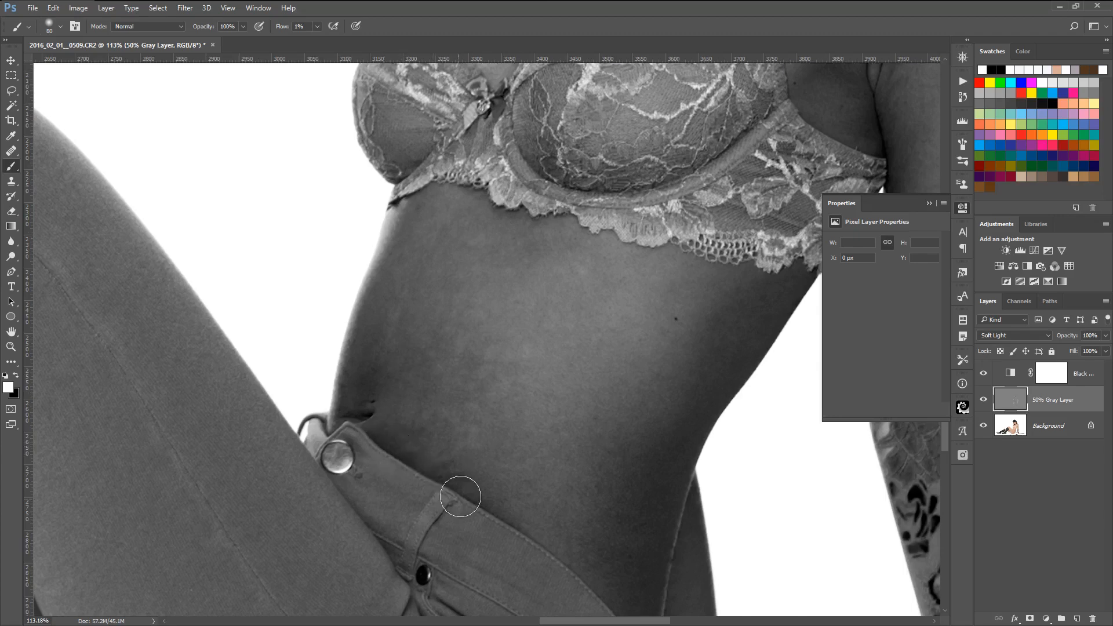
scroll(458, 499, "up", 2)
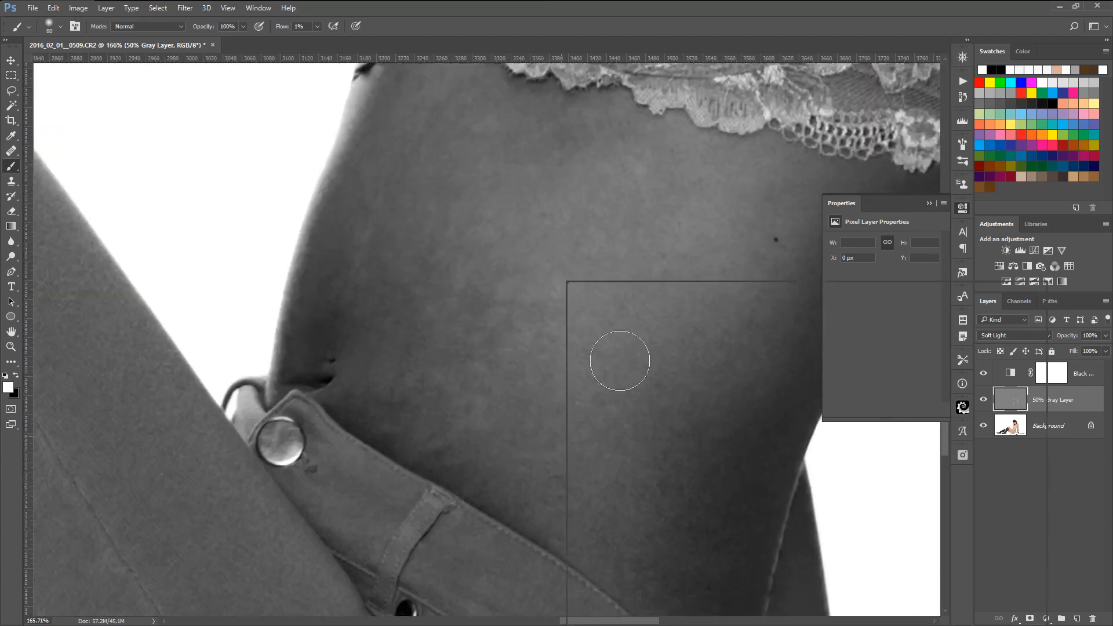
right_click(595, 382)
mouse_move(456, 476)
left_mouse_down()
mouse_move(432, 464)
mouse_move(489, 506)
mouse_move(482, 484)
mouse_move(436, 475)
mouse_move(351, 424)
mouse_move(409, 459)
mouse_move(382, 433)
mouse_move(384, 410)
mouse_move(405, 413)
mouse_move(400, 449)
left_mouse_up()
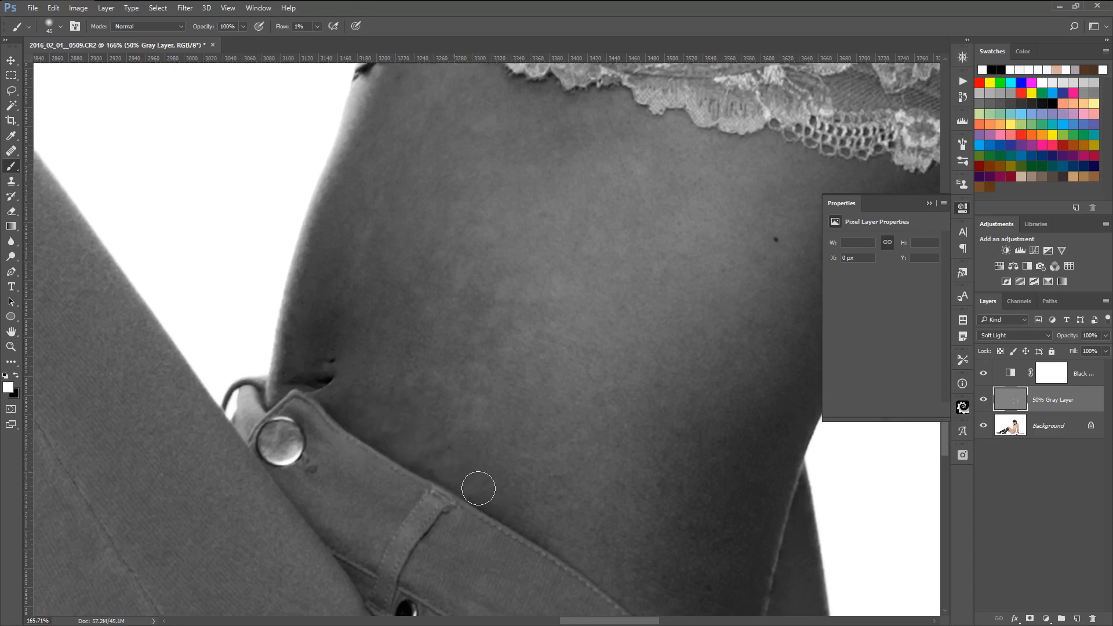
Enlarge the dodge brush to 165 px for work on the upper arm
scroll(609, 460, "down", 10)
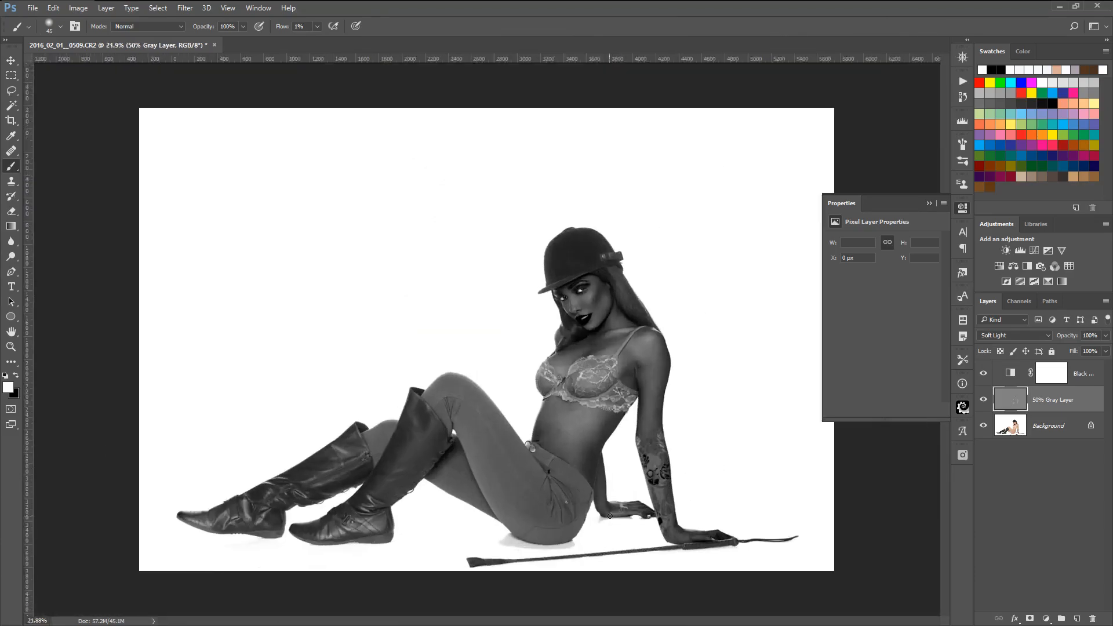
scroll(717, 534, "up", 5)
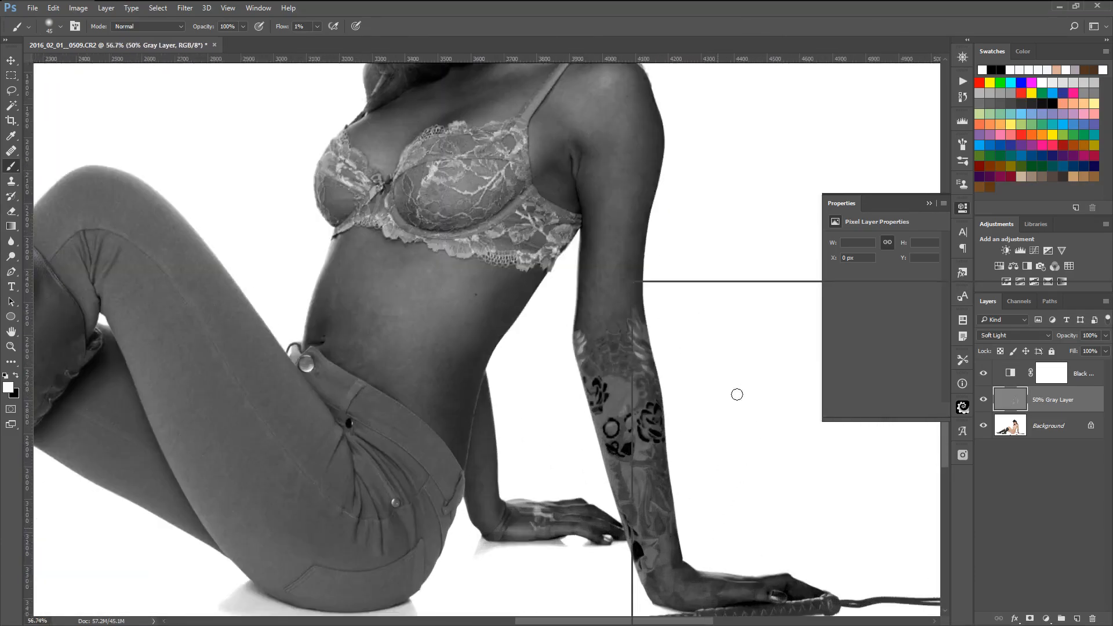
right_click(737, 394)
key("Return")
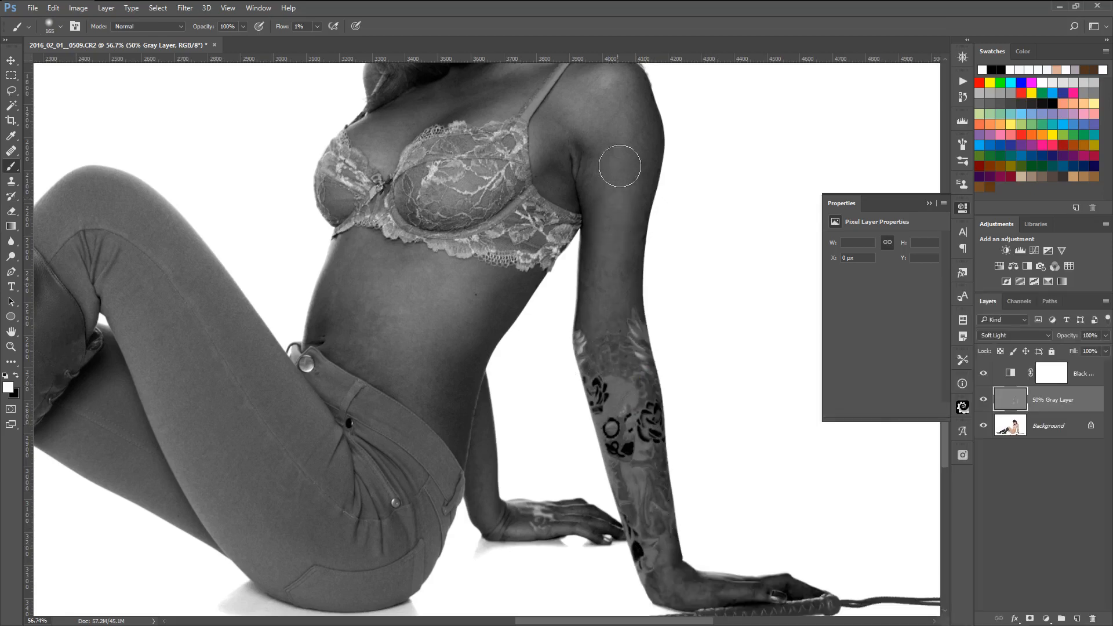
Reduce the brush to 120 px and dodge the highlights on the cheekbone and around the eye
scroll(651, 445, "down", 4)
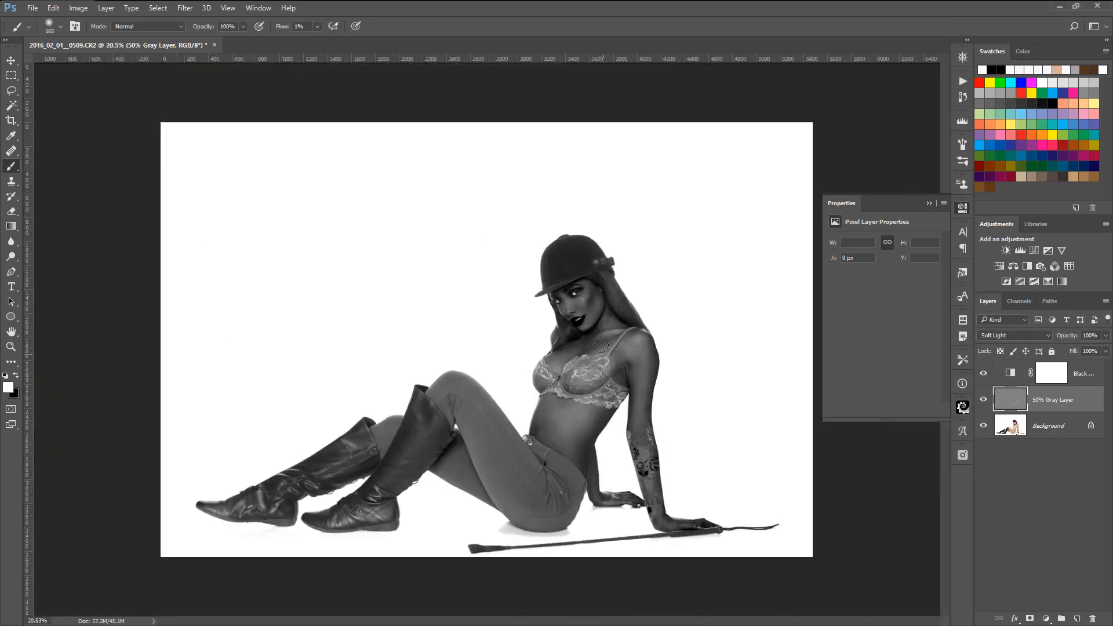
scroll(608, 272, "up", 6)
scroll(630, 273, "up", 1)
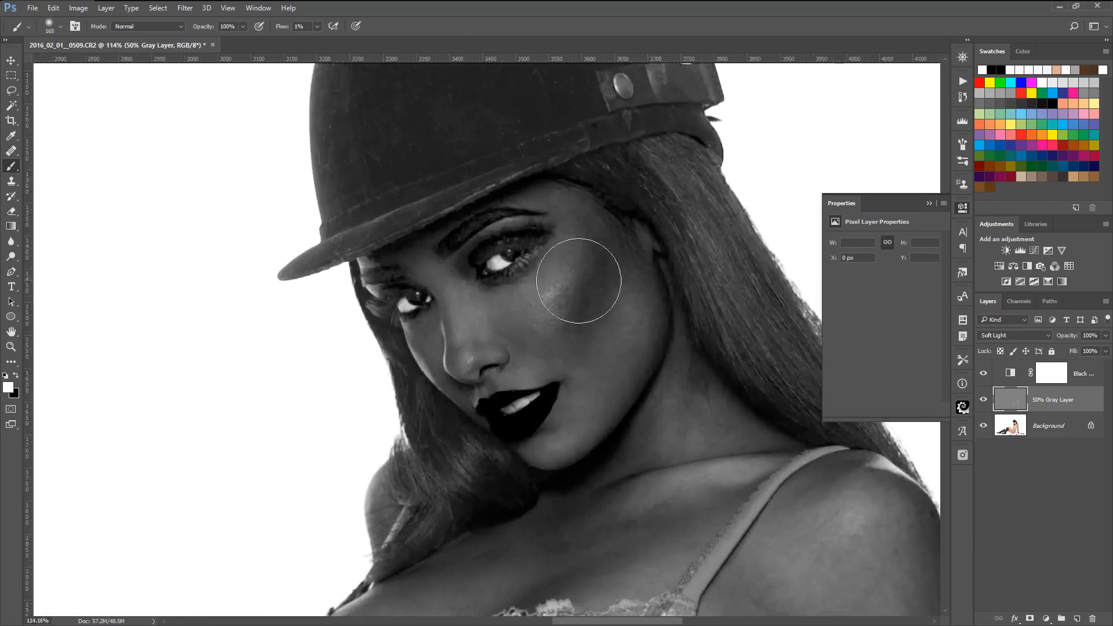
right_click(612, 277)
left_click_drag(621, 287, 630, 288)
left_click(518, 253)
scroll(538, 347, "down", 10)
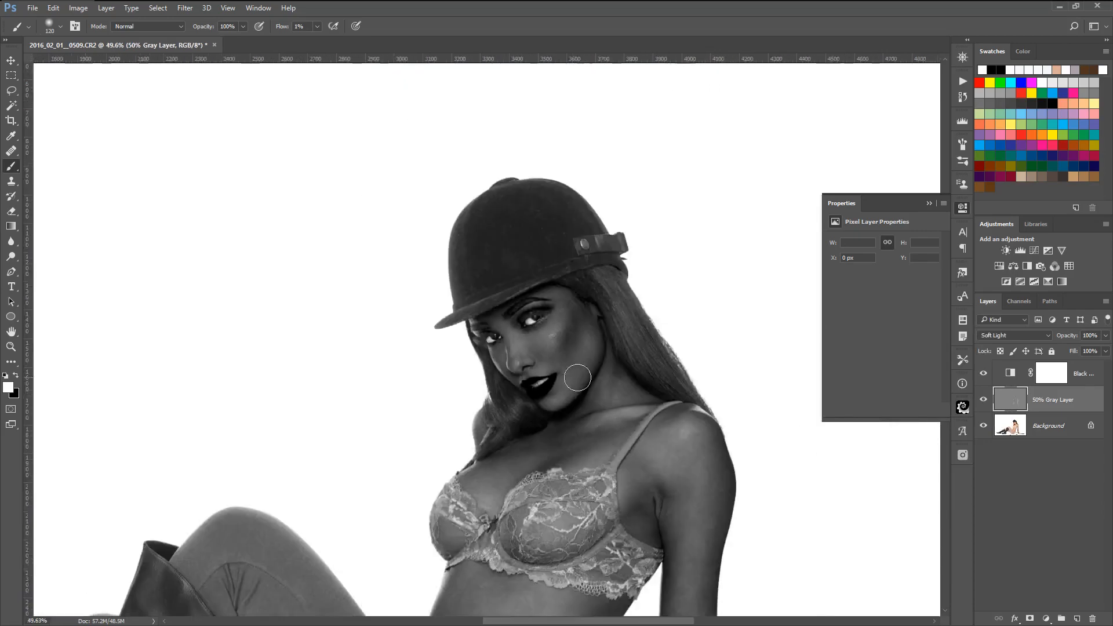
Hide the Black & White check layer and flatten the image, discarding the hidden layer
left_click(984, 374)
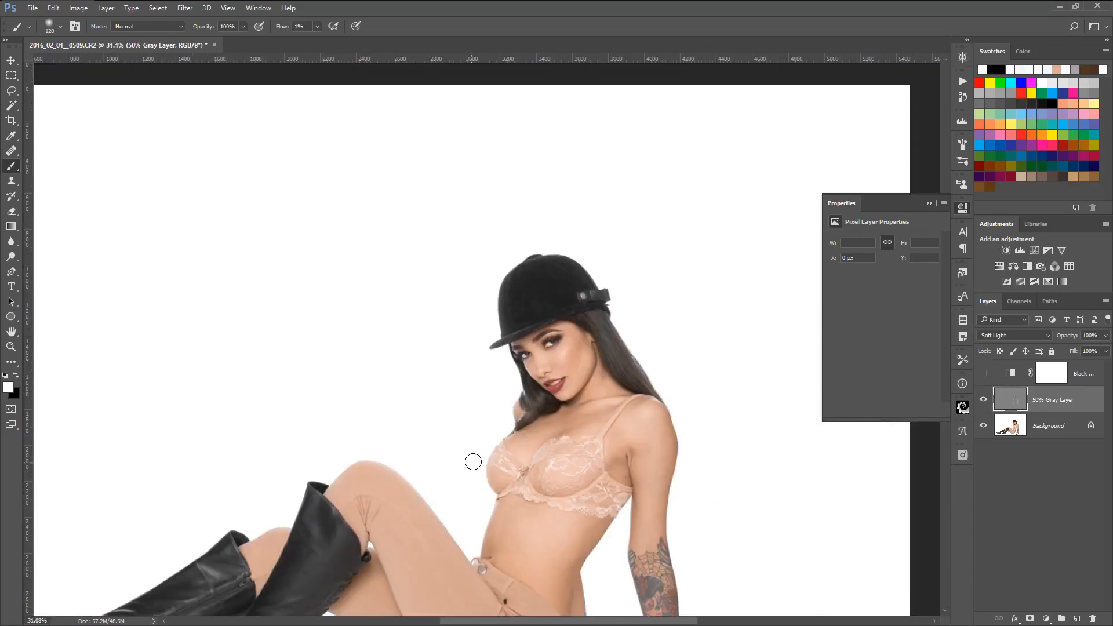
scroll(472, 462, "down", 5)
scroll(651, 440, "up", 5)
scroll(661, 444, "down", 4)
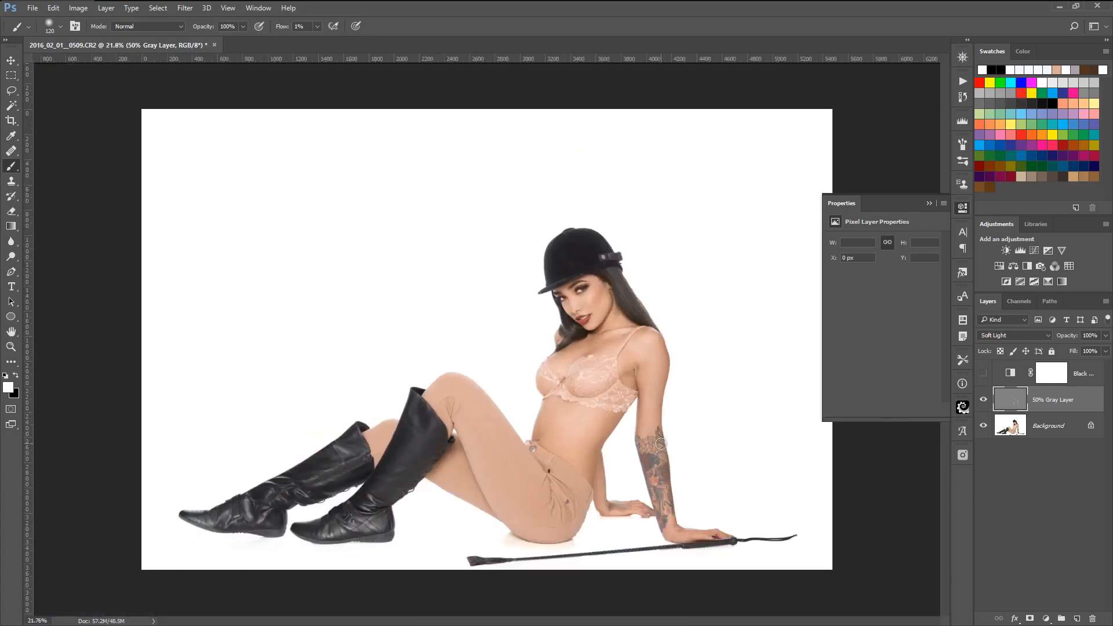
scroll(661, 444, "up", 2)
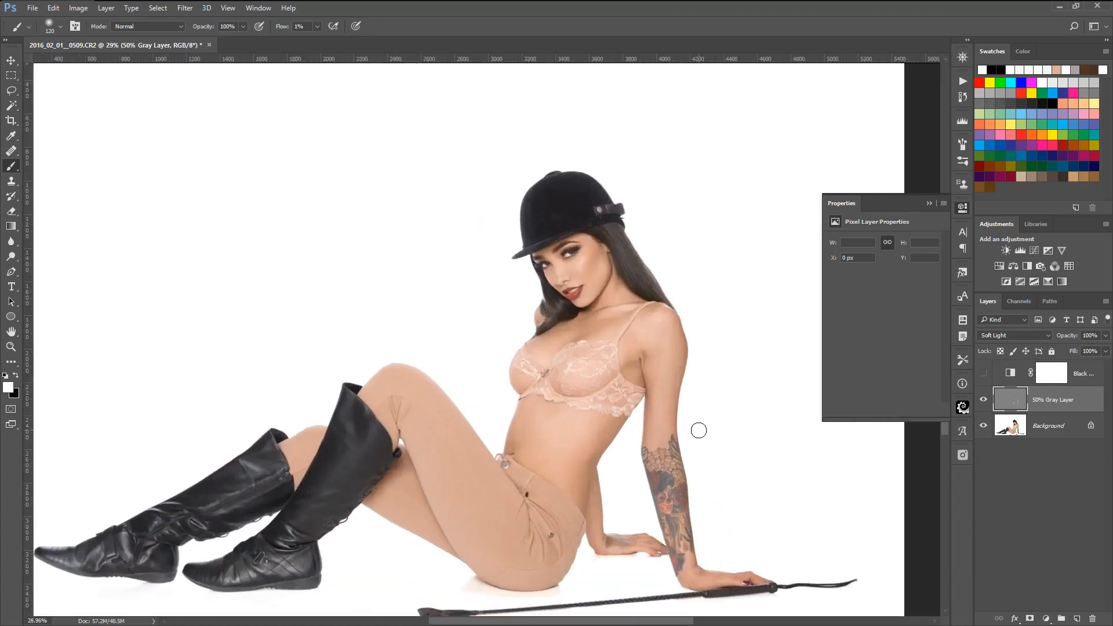
right_click(1062, 404)
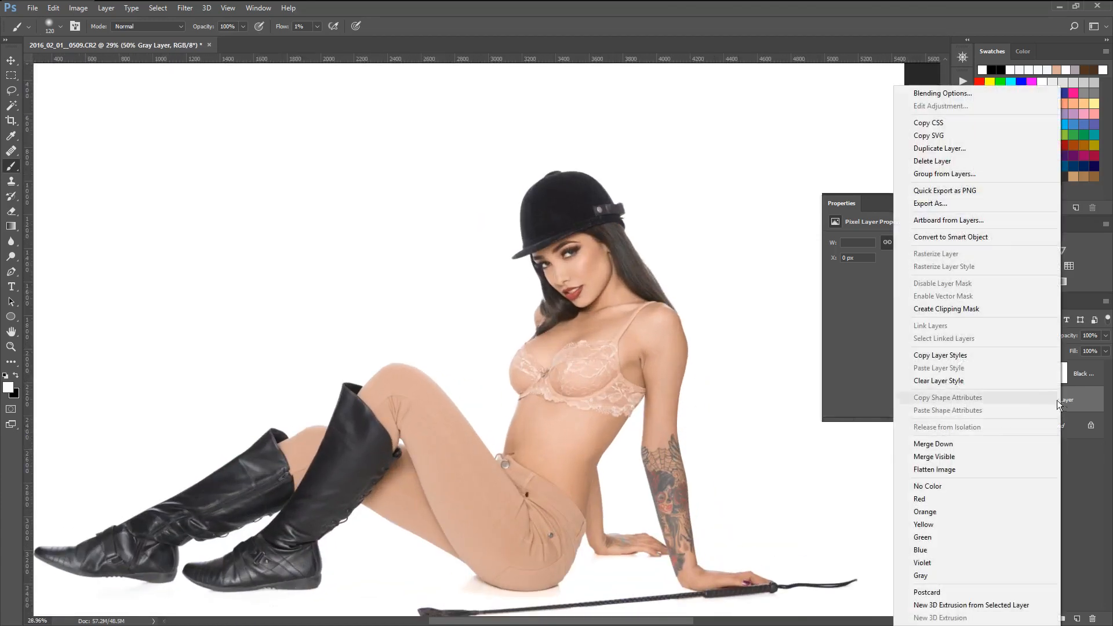
left_click(983, 467)
left_click(528, 241)
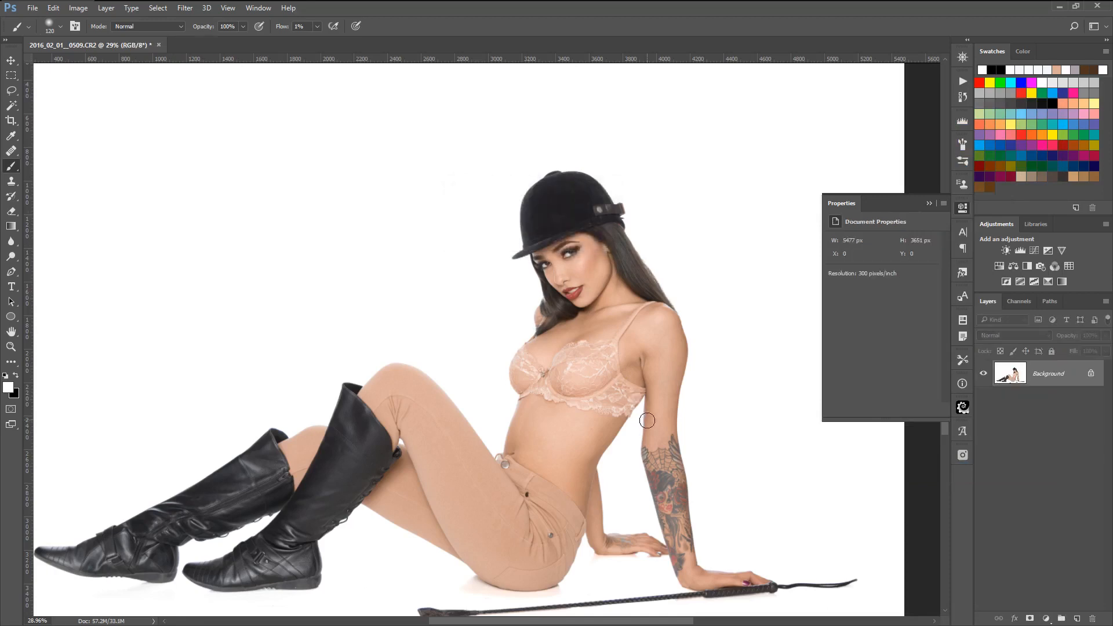
Push the outer edge of the upper arm slightly inward with the Liquify filter and apply it
scroll(645, 422, "down", 3)
scroll(645, 422, "up", 1)
scroll(644, 422, "up", 2)
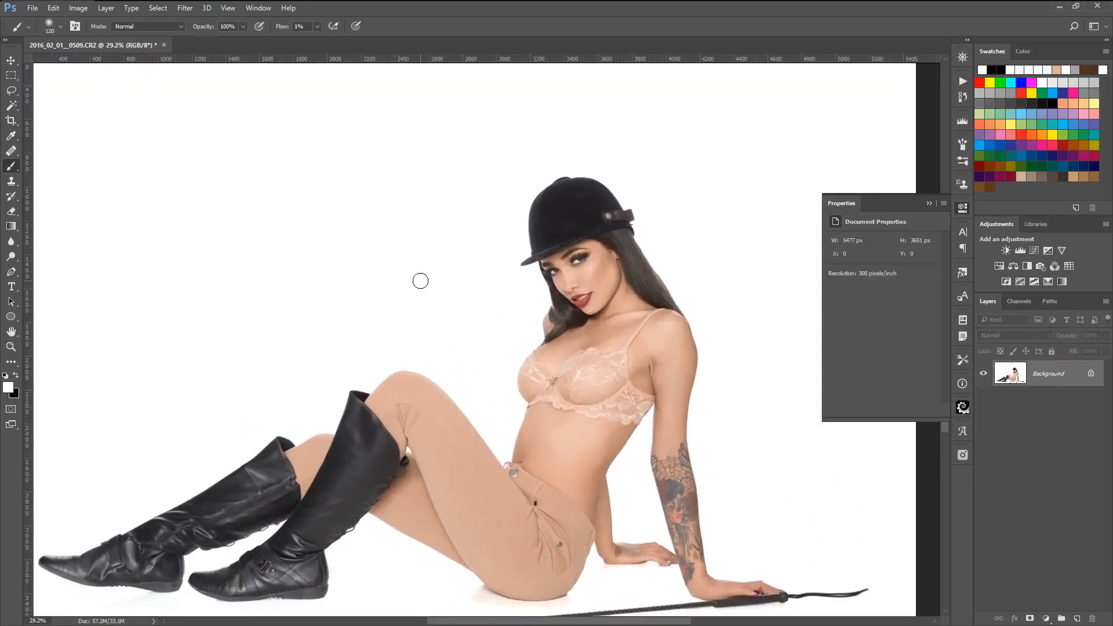
left_click(183, 9)
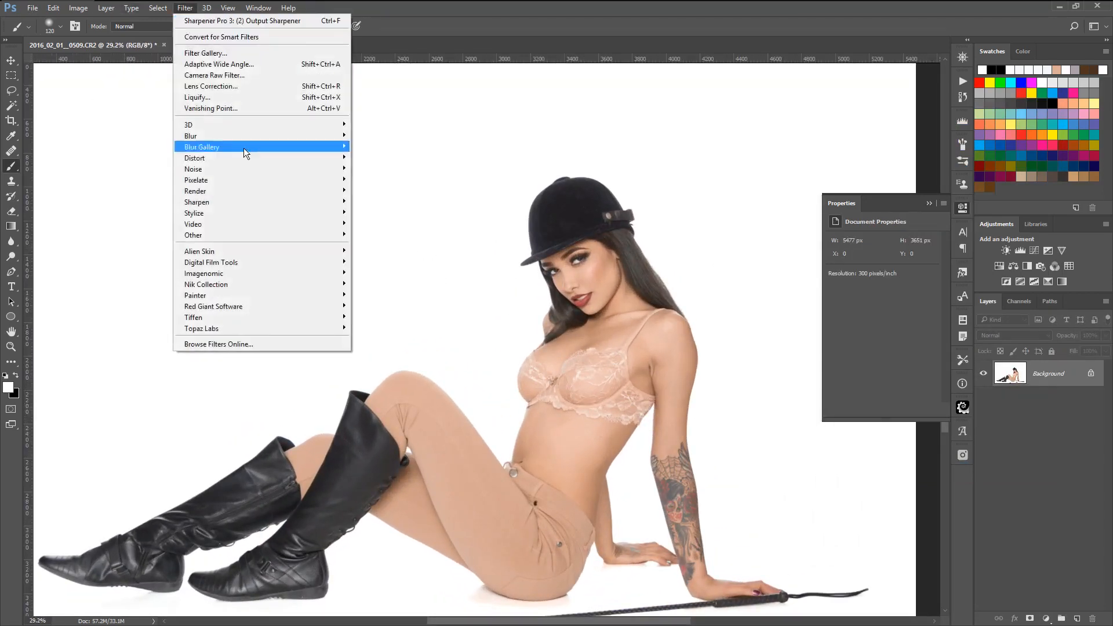
left_click(238, 97)
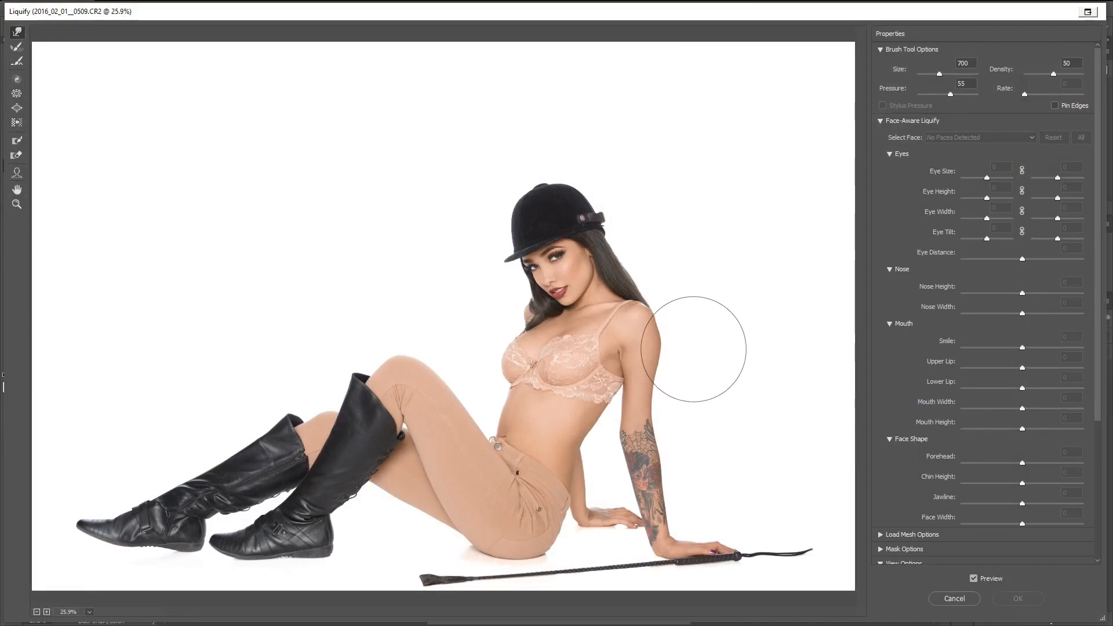
left_click_drag(703, 343, 687, 347)
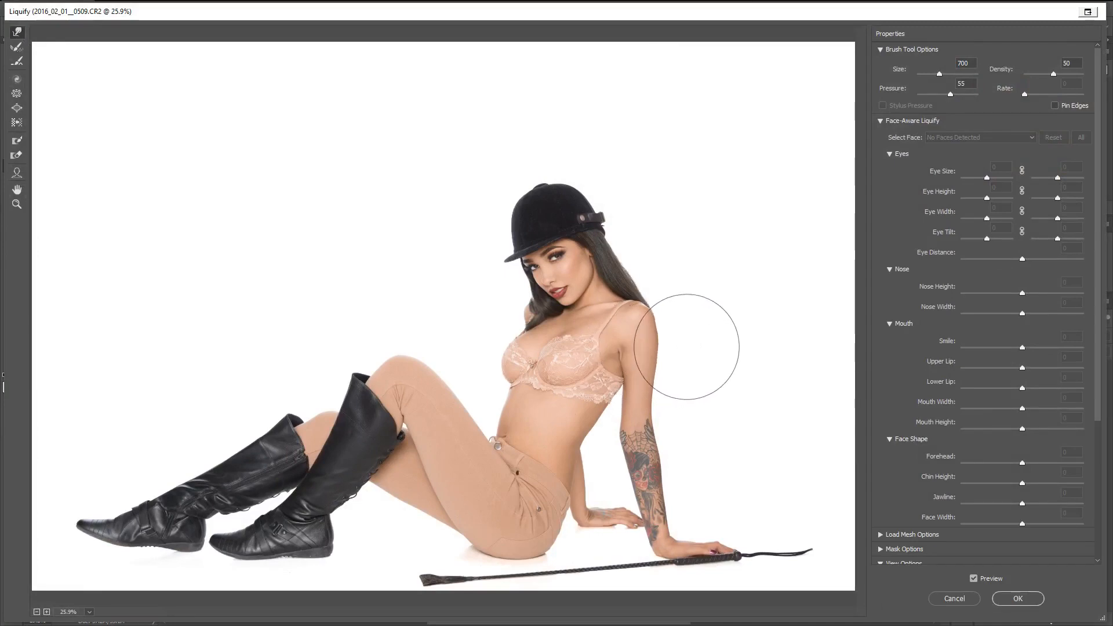
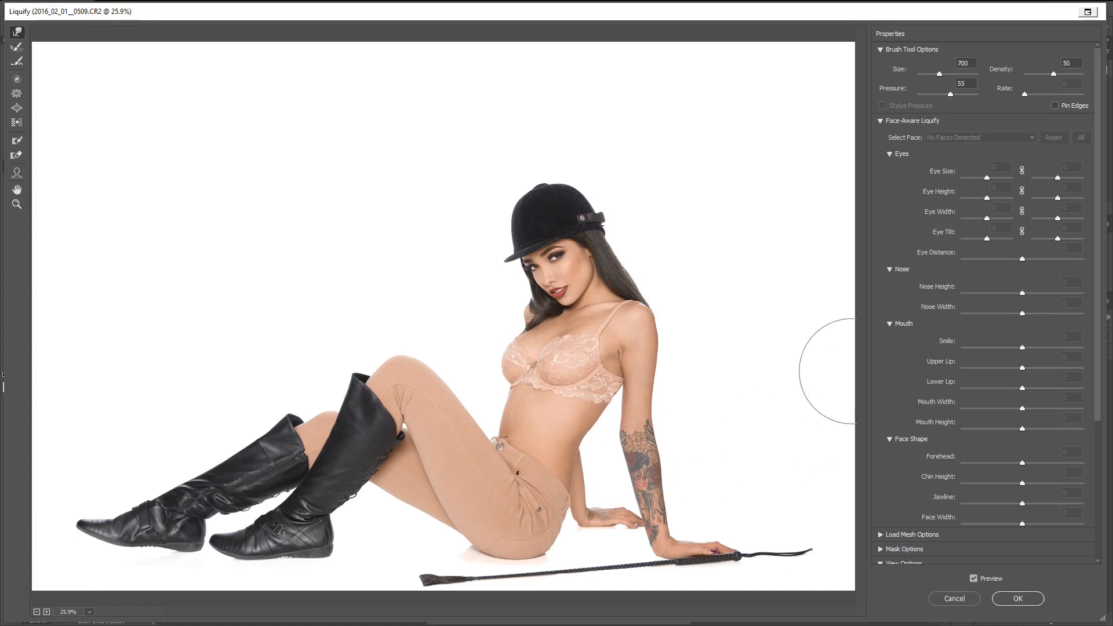
left_click(1035, 599)
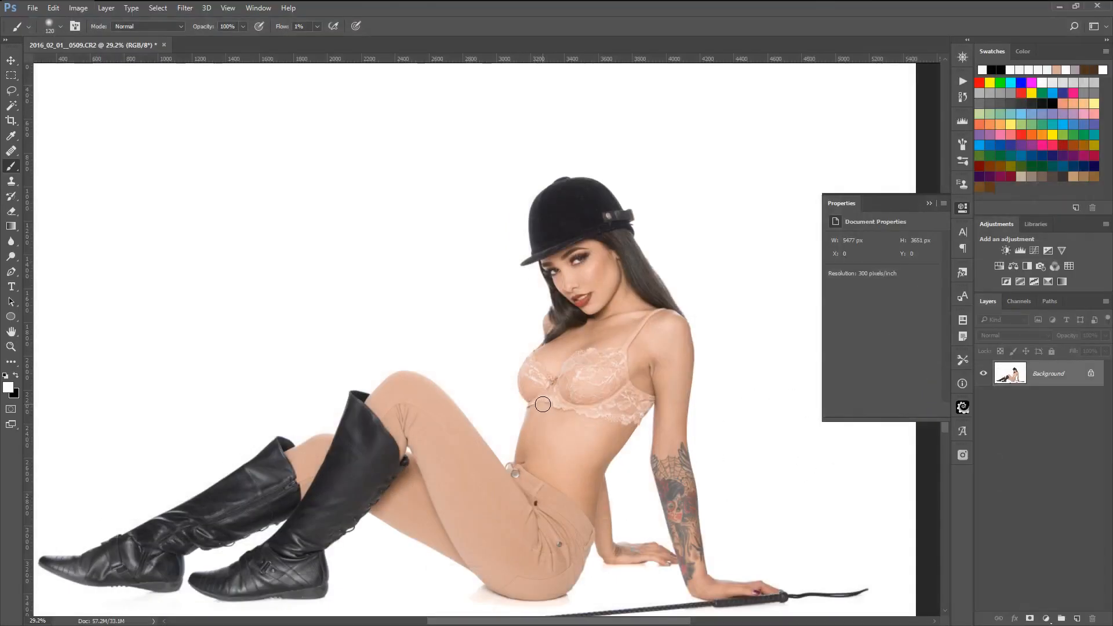
Compare the figure before and after the warp by switching between the Flatten Image and Liquify history states
scroll(542, 404, "down", 2)
scroll(622, 436, "up", 2)
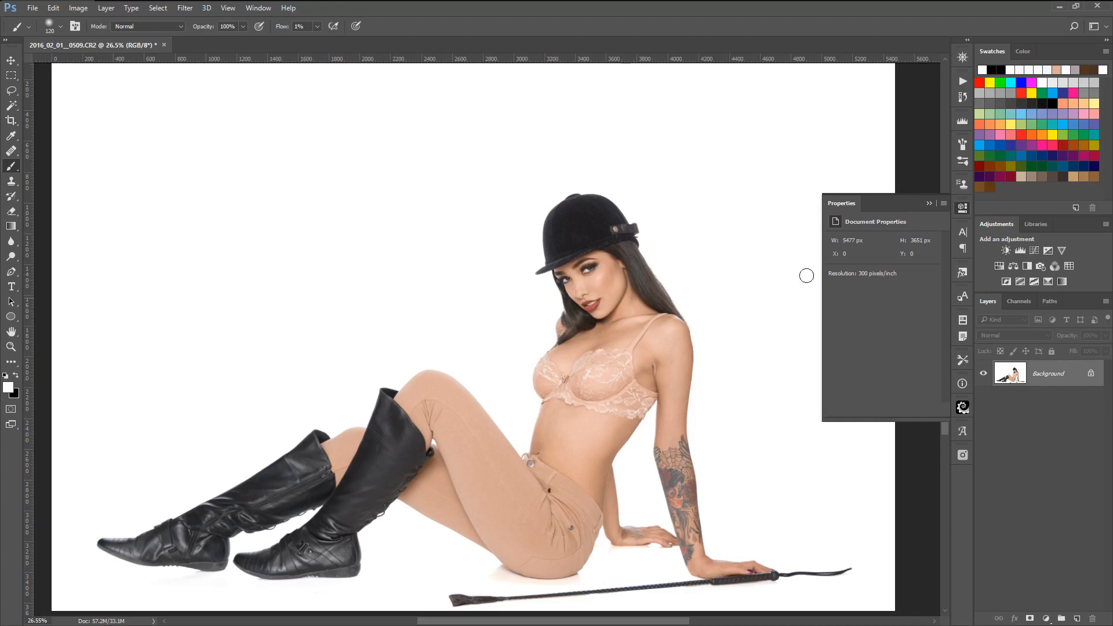
left_click(963, 99)
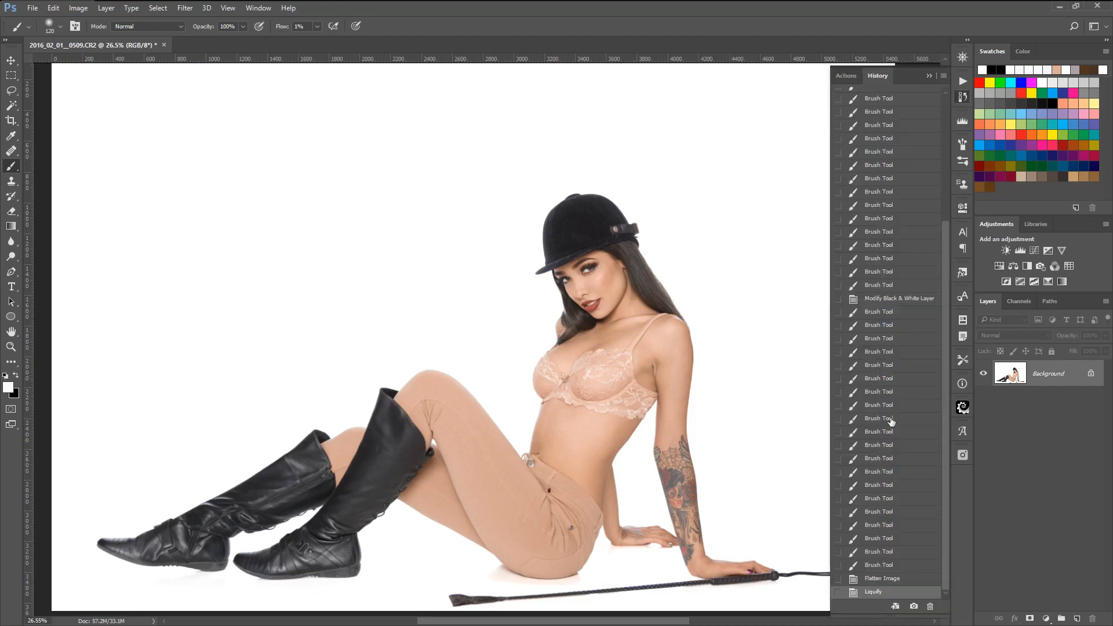
left_click(885, 580)
left_click(888, 594)
left_click(895, 580)
left_click(891, 592)
left_click(891, 581)
left_click(893, 592)
scroll(373, 420, "down", 6)
scroll(378, 417, "up", 5)
scroll(379, 418, "down", 3)
scroll(535, 409, "up", 7)
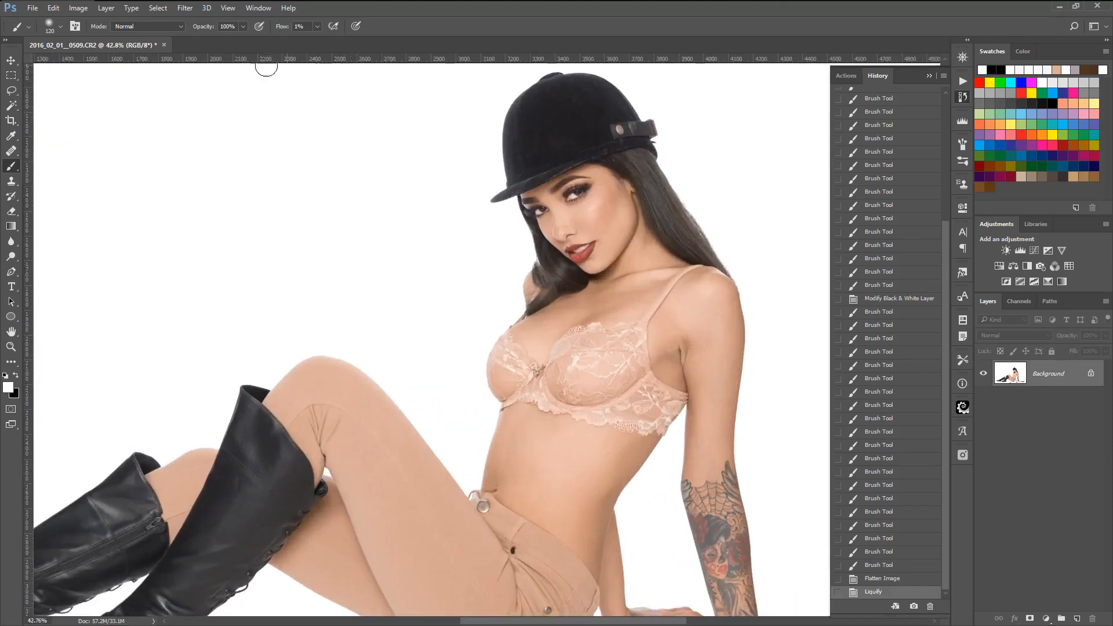
Duplicate the retouched image as 2016_02_01__0509 copy and revert the original document to its opening history snapshot
left_click(81, 9)
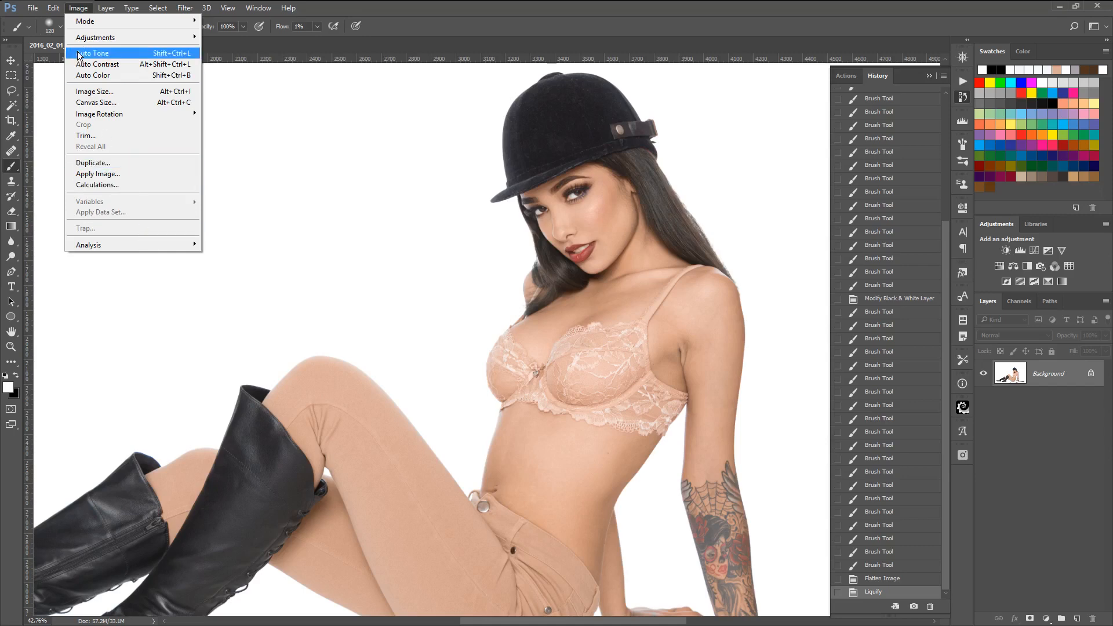
mouse_move(55, 15)
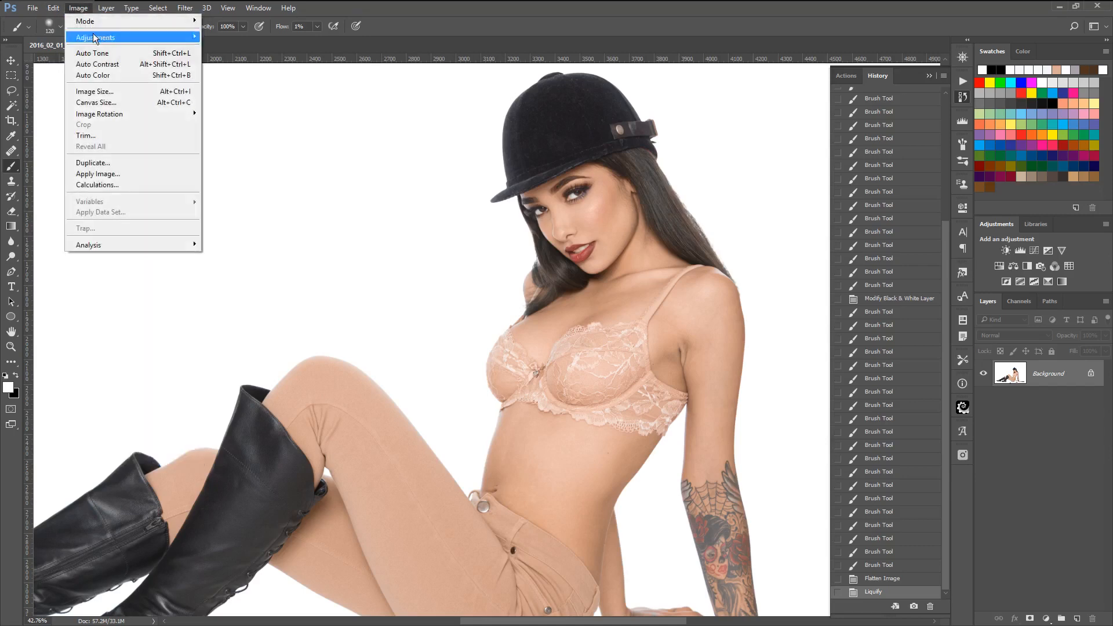
left_click(121, 164)
left_click(652, 205)
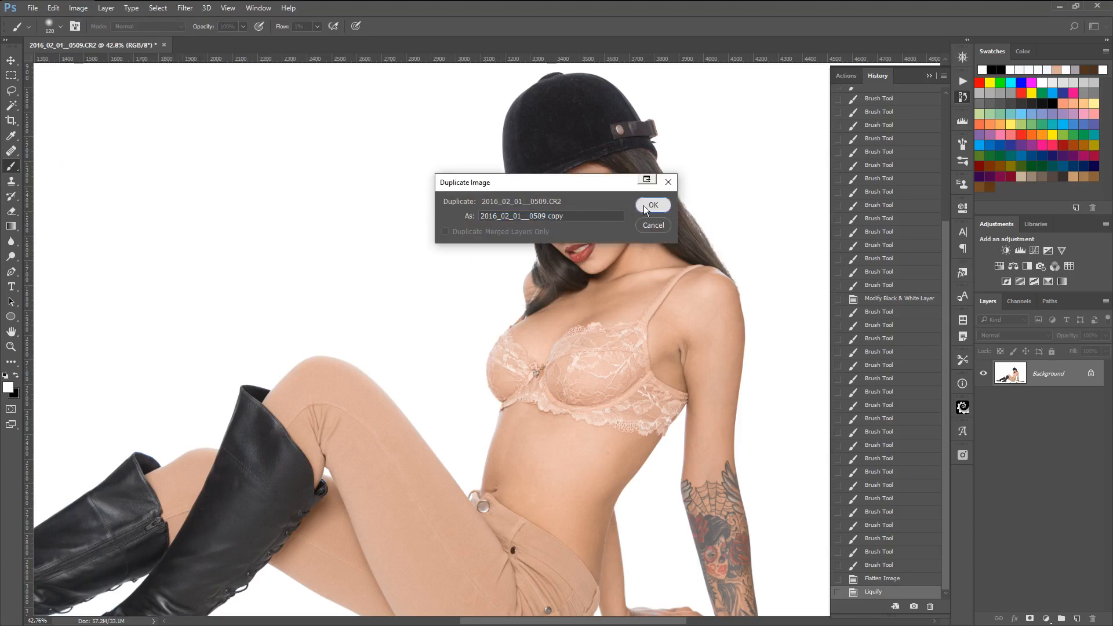
left_click(130, 44)
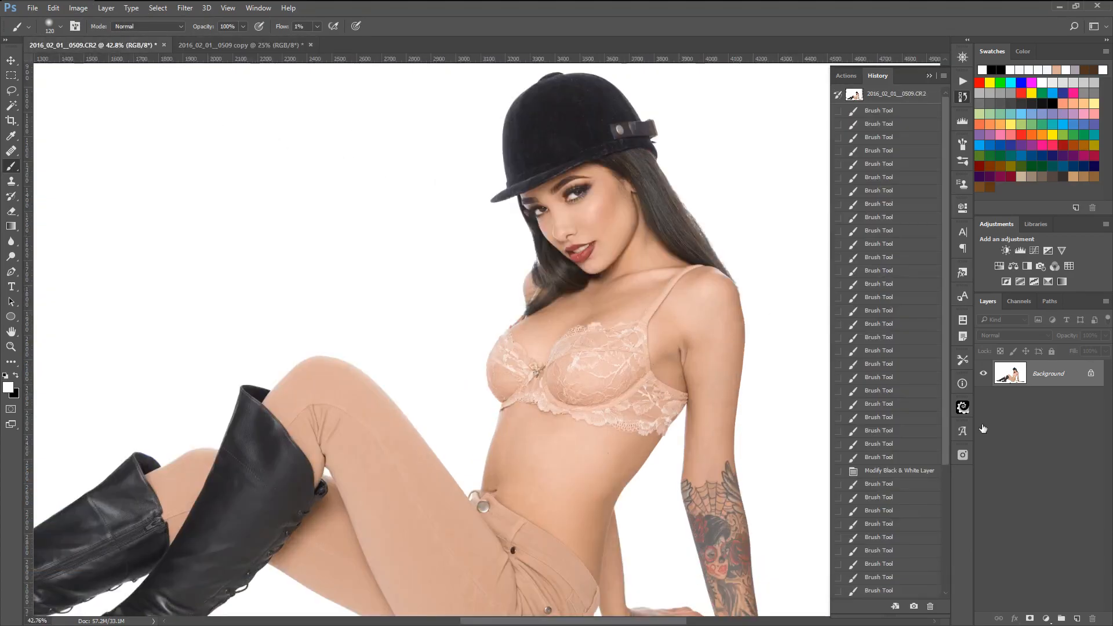
left_click(881, 99)
Move the retouched image from the copy into the original document as a new layer and close the copy without saving
left_click(11, 60)
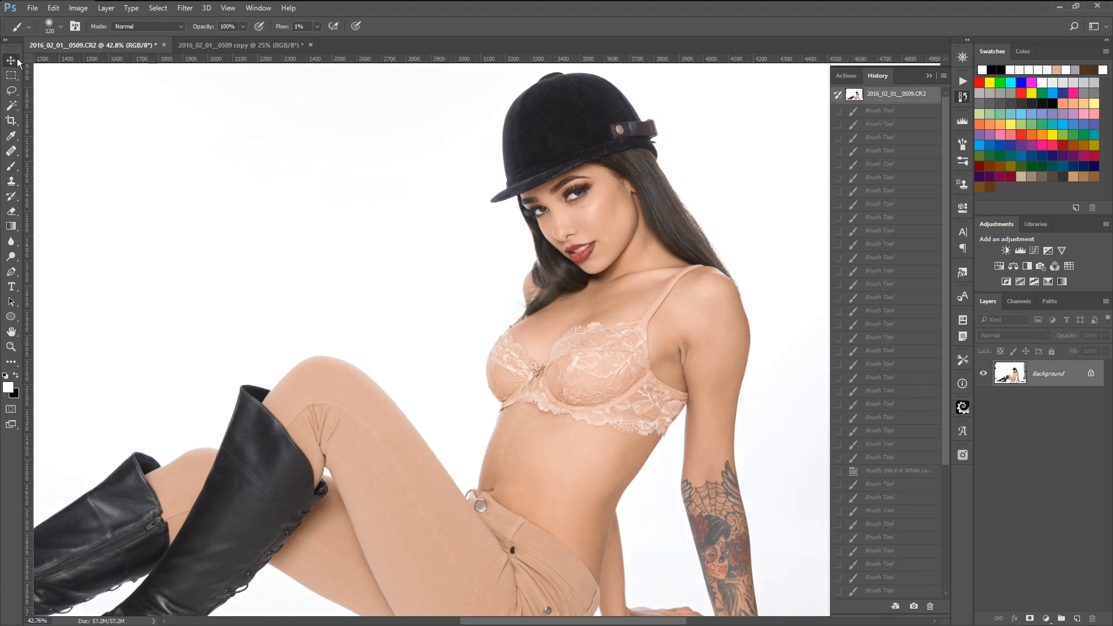
left_click(240, 44)
left_click_drag(130, 50, 447, 213)
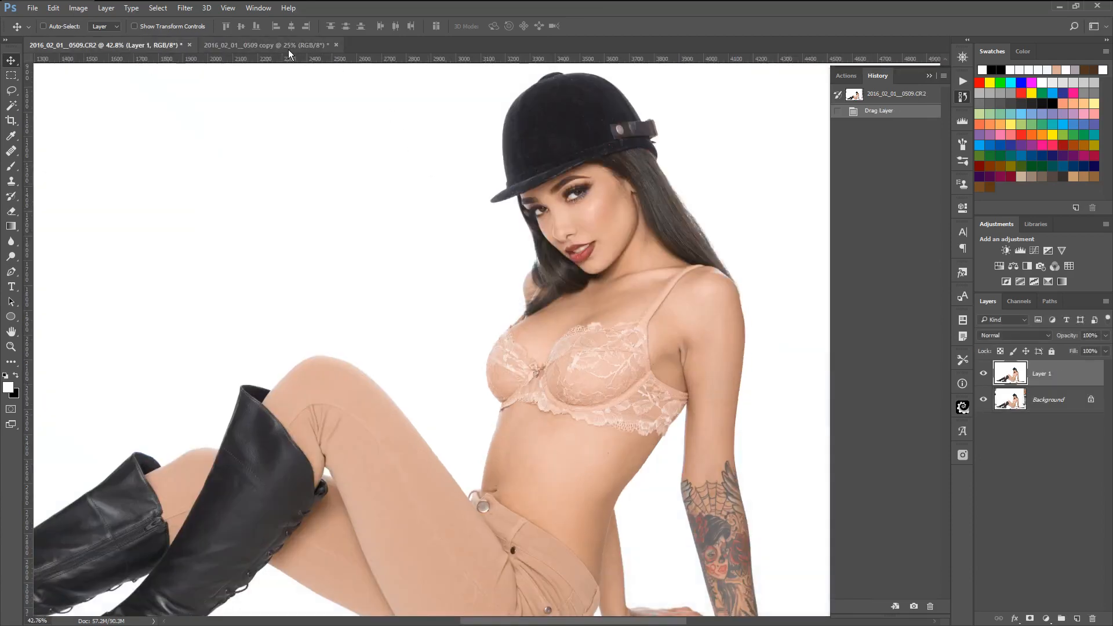
left_click(336, 45)
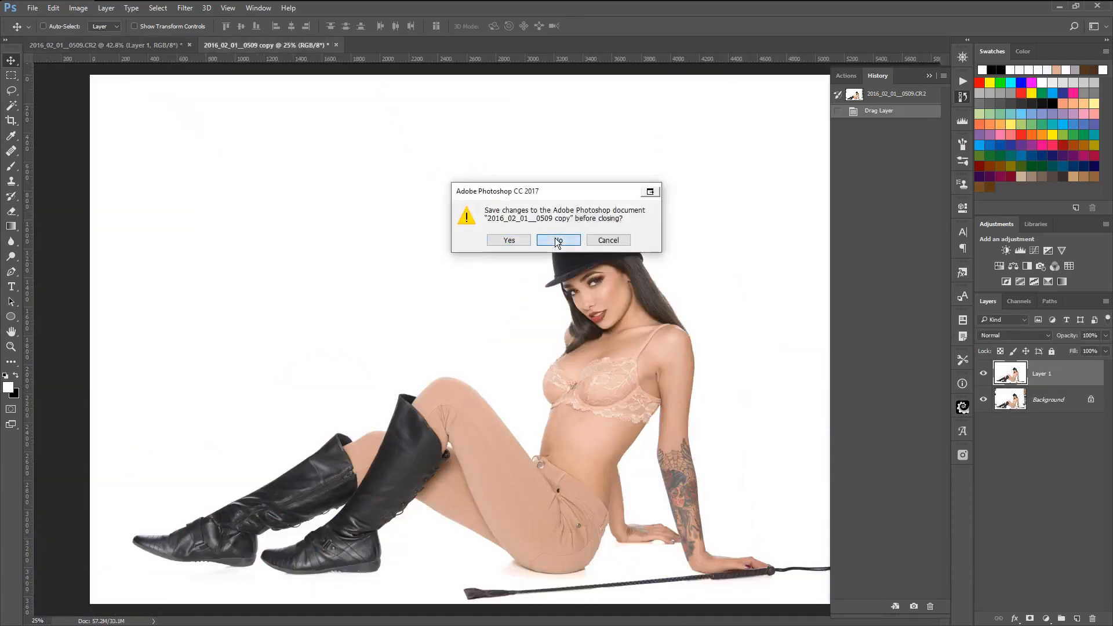
left_click(558, 240)
Toggle the visibility of Layer 1 repeatedly to compare the retouched image with the original photo underneath
scroll(516, 336, "down", 6)
scroll(596, 353, "up", 2)
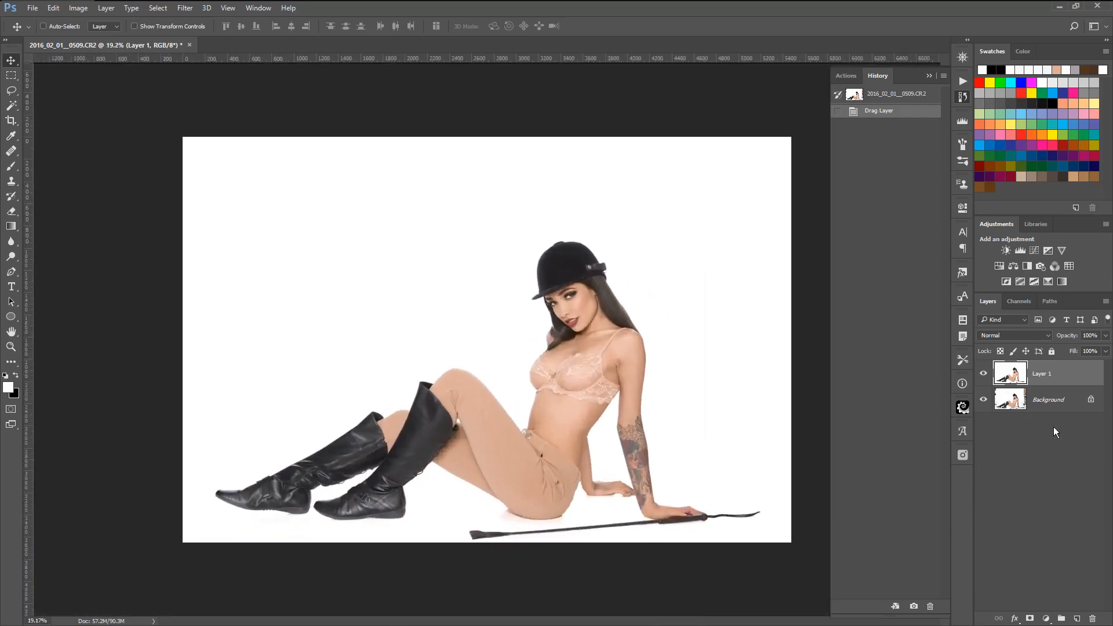
left_click(984, 372)
left_click(987, 373)
left_click(988, 373)
left_click(988, 373)
left_click(988, 373)
left_click(988, 372)
left_click(988, 373)
left_click(988, 373)
left_click_drag(598, 306, 916, 369)
left_click(983, 373)
left_click(984, 373)
left_click(988, 373)
left_click(988, 374)
left_click(988, 373)
left_click(988, 374)
left_click(987, 373)
left_click(988, 374)
scroll(618, 405, "down", 5)
scroll(592, 410, "down", 4)
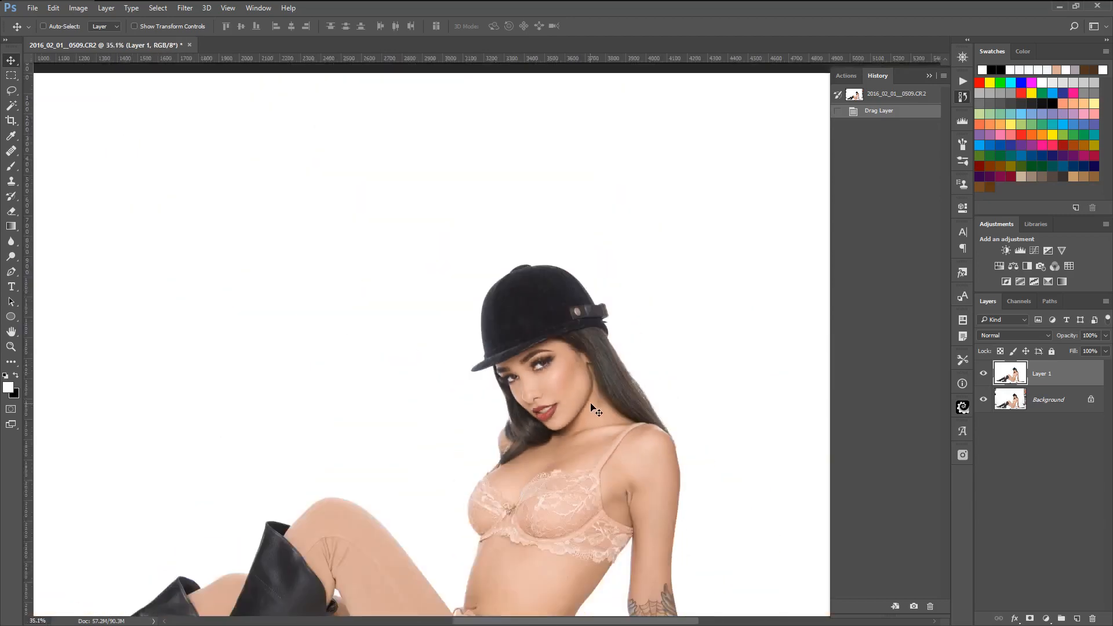
scroll(644, 364, "up", 2)
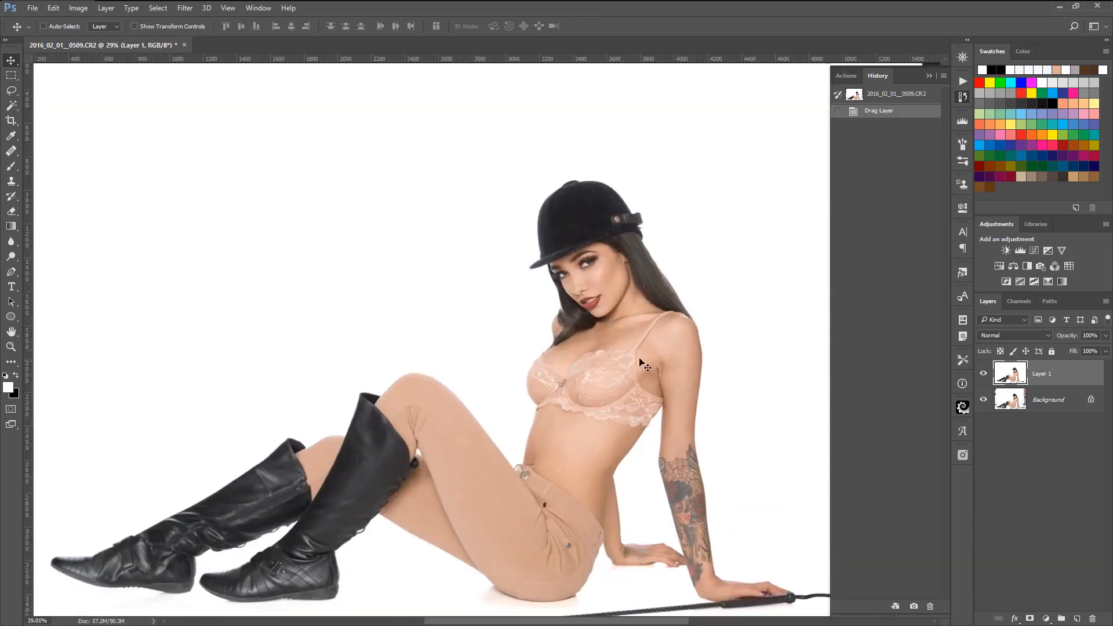
Run the Bright Eyes action to add its masked brightening layer above Layer 1
left_click(846, 75)
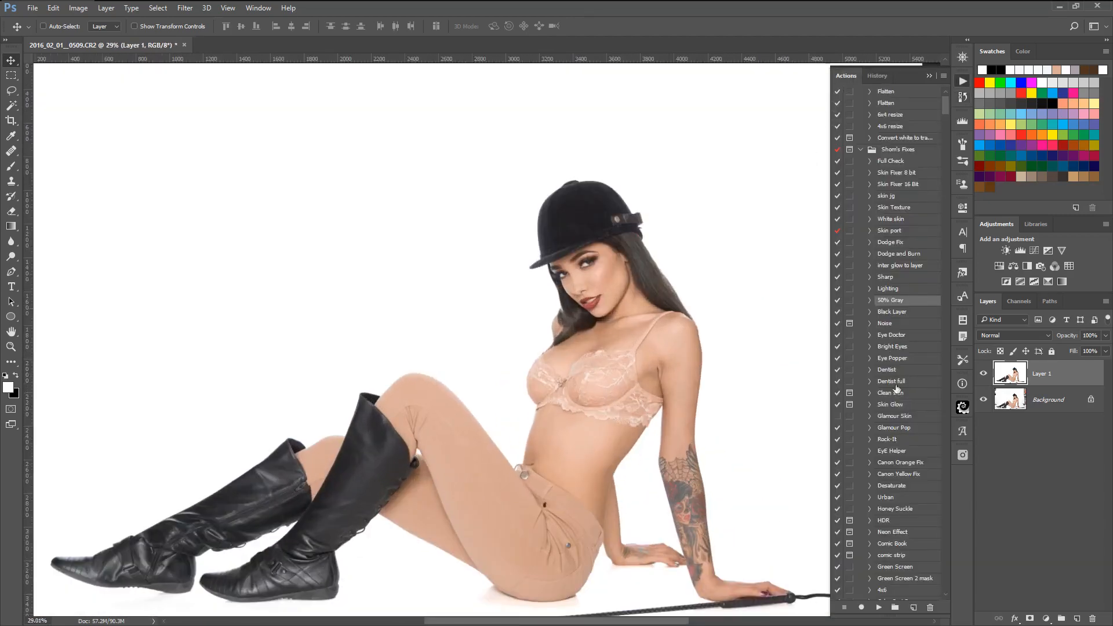
left_click(898, 346)
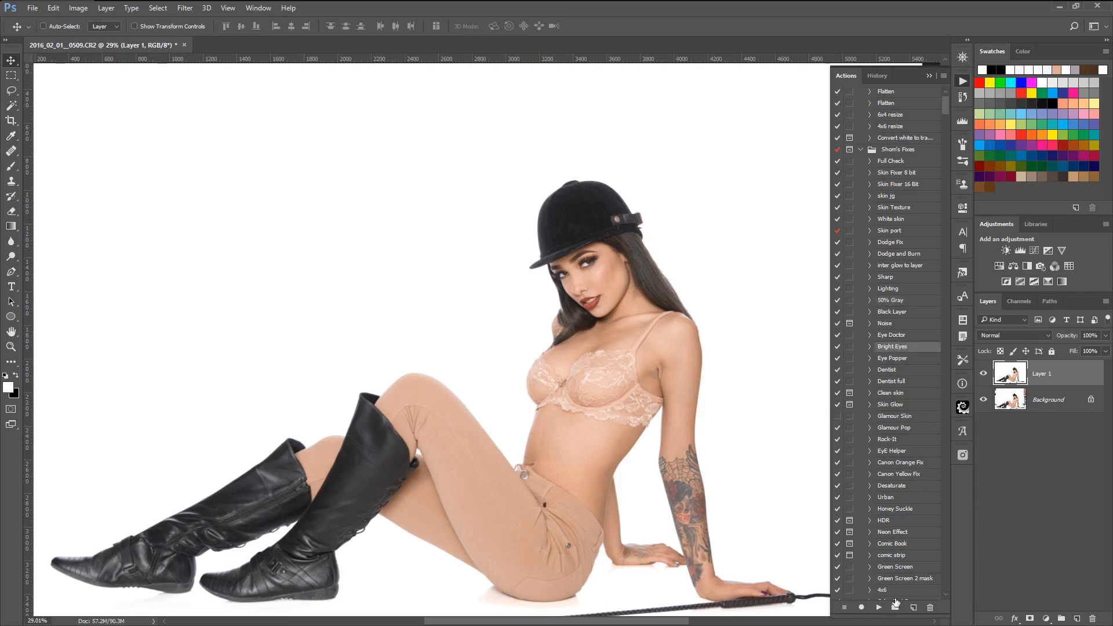
left_click(879, 606)
Paint white on the Bright Eyes mask over both irises with a soft 25 px brush at 95% flow
scroll(606, 299, "up", 15)
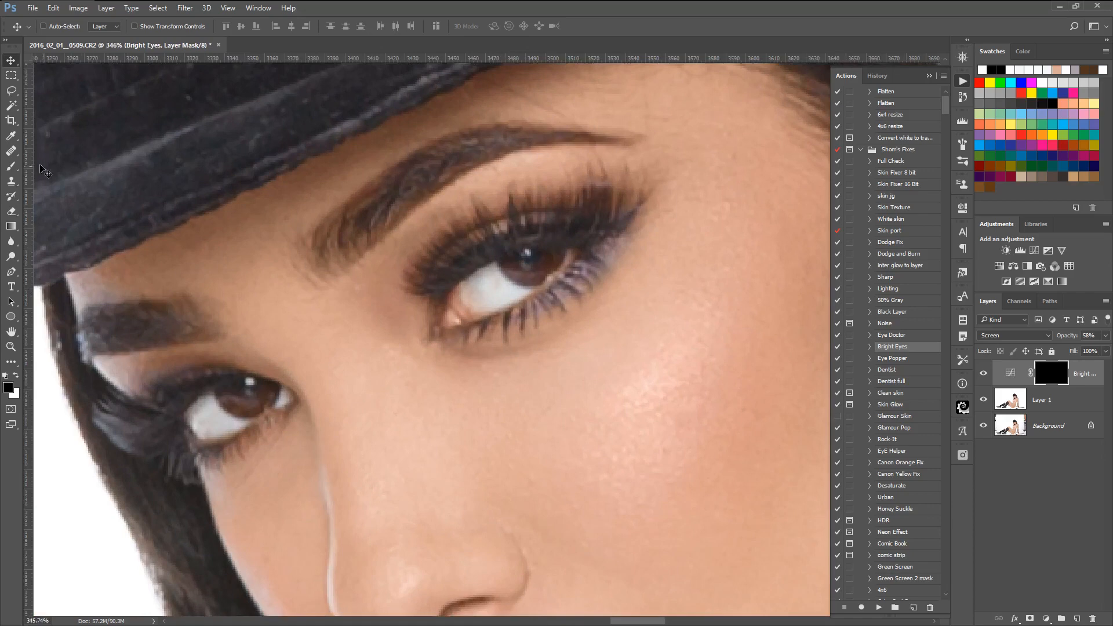
left_click(12, 167)
left_click(15, 377)
right_click(589, 330)
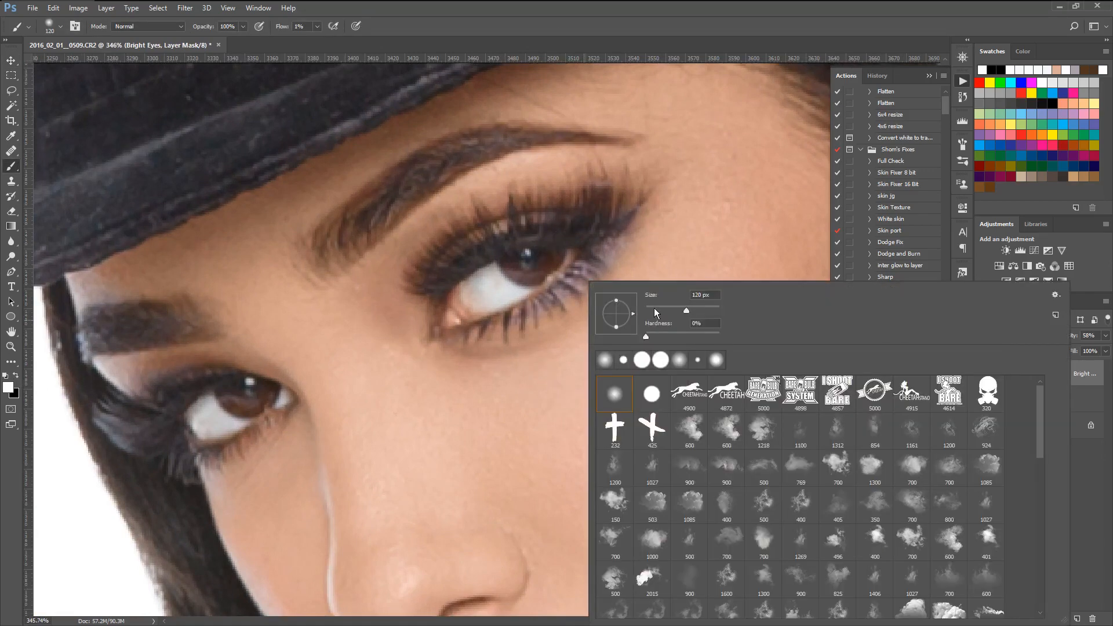
left_click(531, 264)
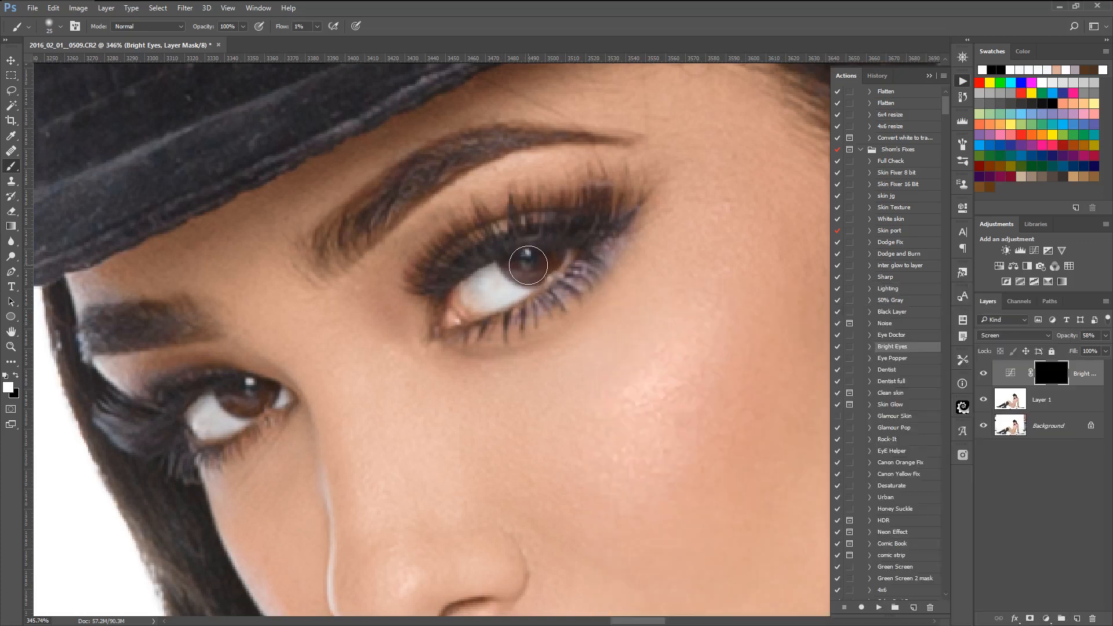
mouse_move(509, 271)
left_mouse_down()
mouse_move(532, 254)
mouse_move(510, 249)
mouse_move(539, 255)
left_mouse_up()
left_click_drag(241, 393, 249, 393)
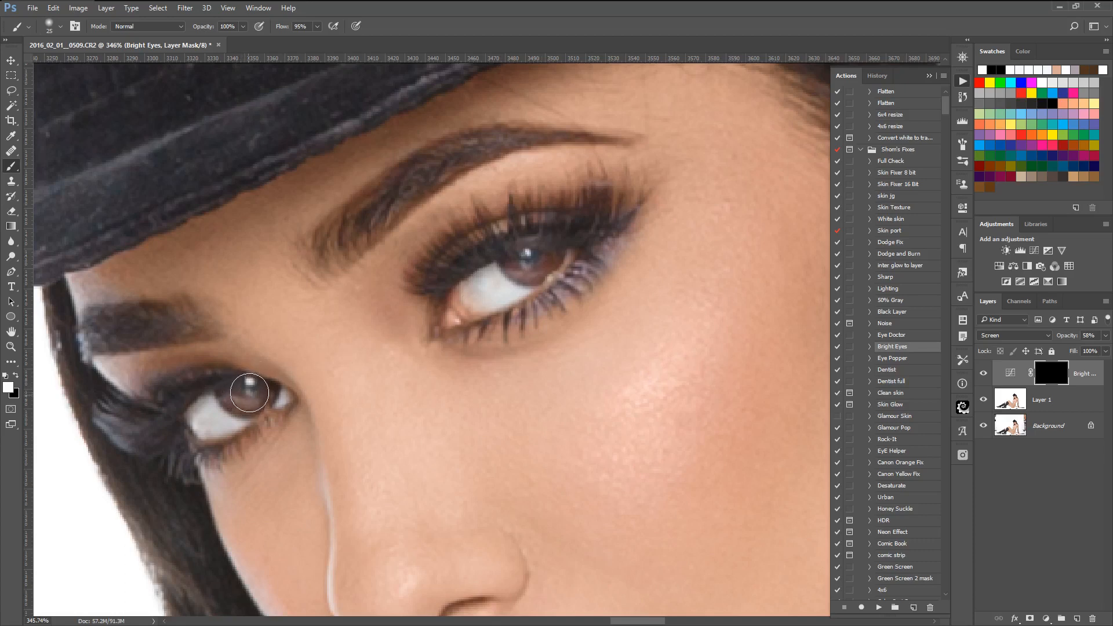
Paint black on the Bright Eyes mask over the eye's lash area and pupil, and lower the layer's opacity to 29%
left_click(17, 376)
mouse_move(597, 236)
left_mouse_down()
mouse_move(581, 224)
mouse_move(522, 228)
mouse_move(446, 282)
left_mouse_up()
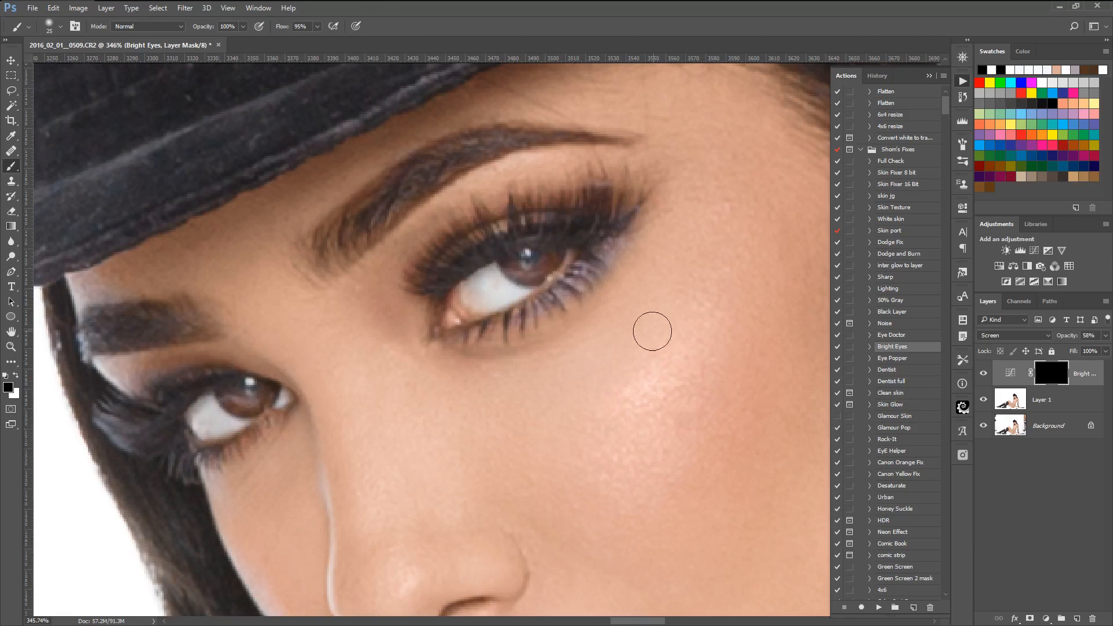
left_click(528, 258)
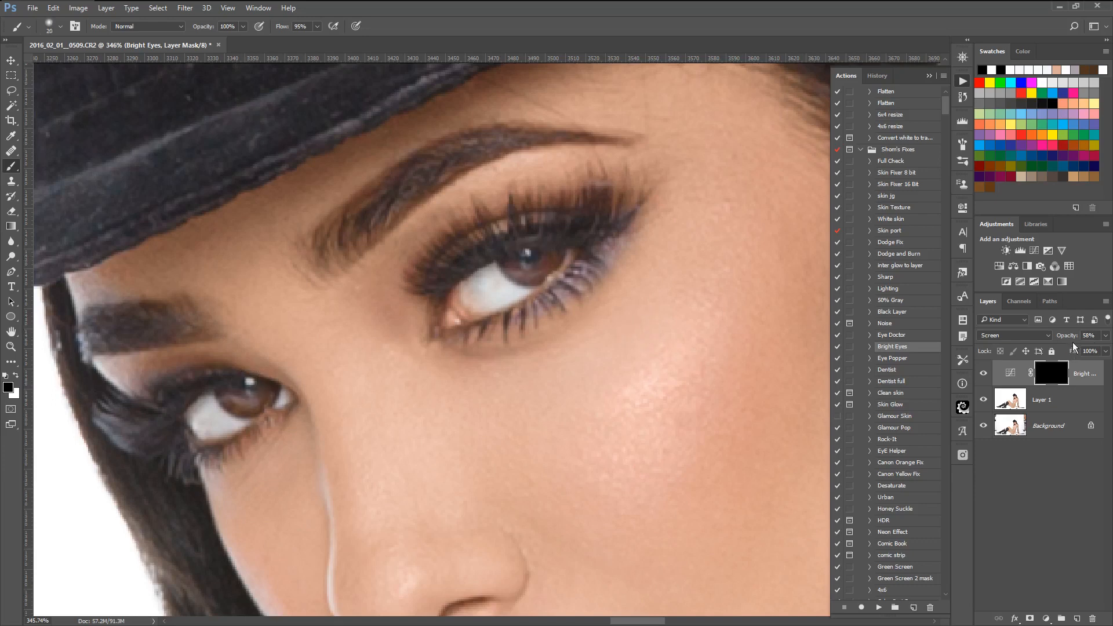
left_click_drag(1072, 339, 1055, 339)
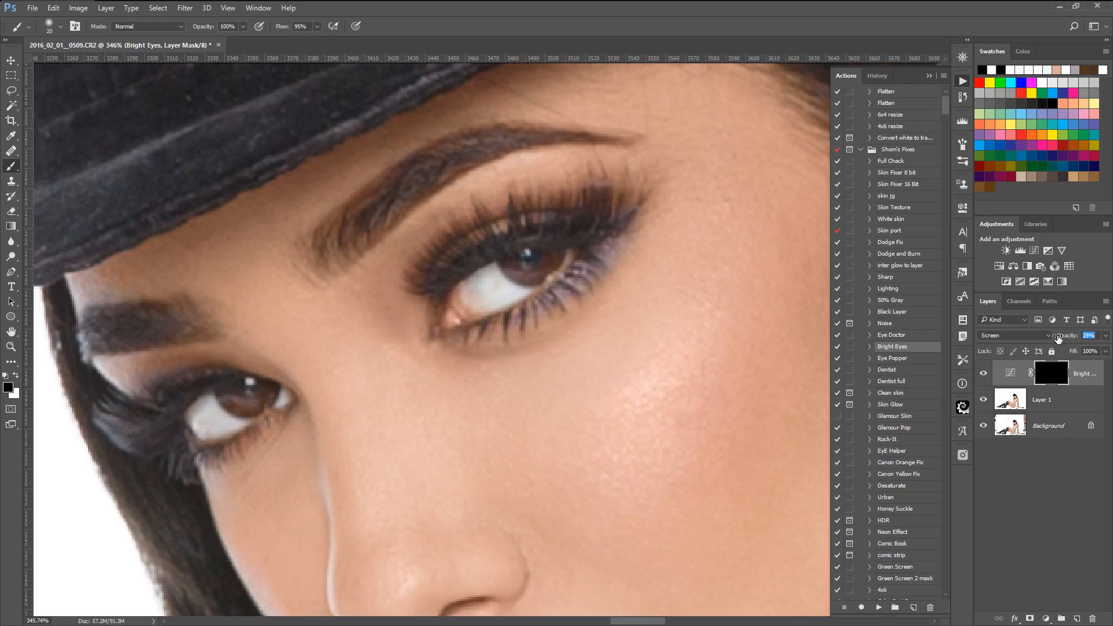
scroll(615, 400, "down", 10)
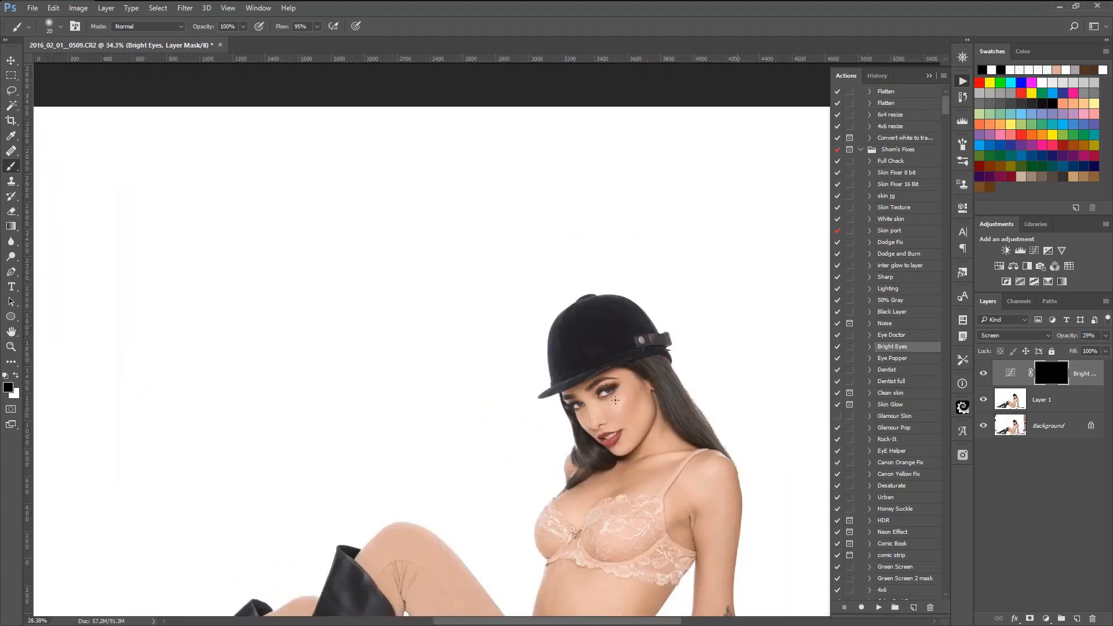
Run the Dentist action and place its Whiten Them layer at the top of the layer stack
scroll(615, 400, "down", 3)
key("ctrl+0")
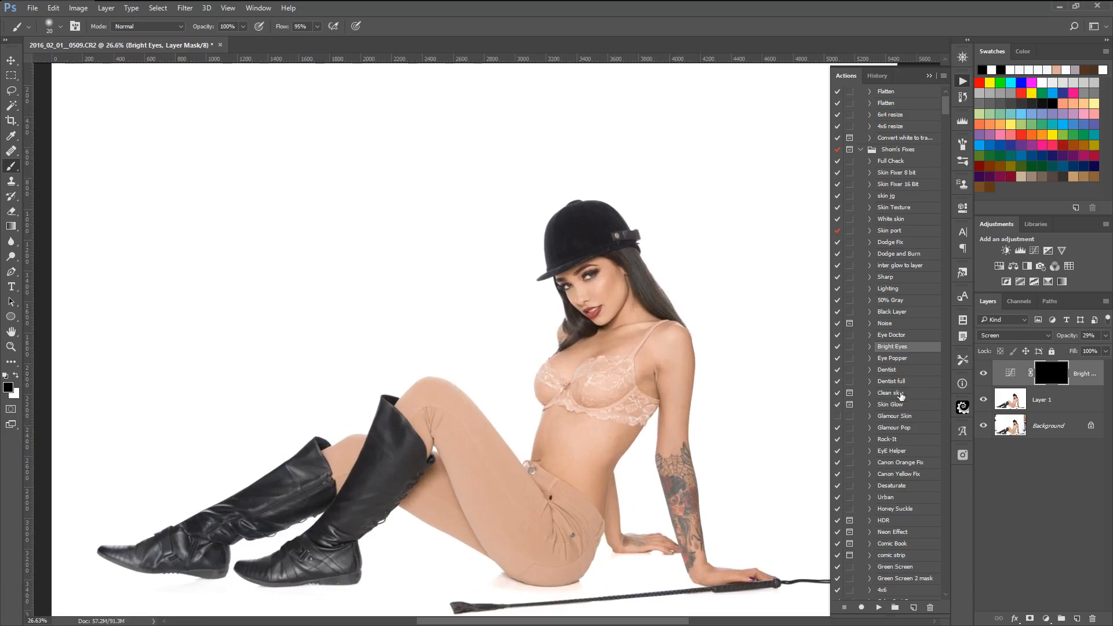
left_click(898, 371)
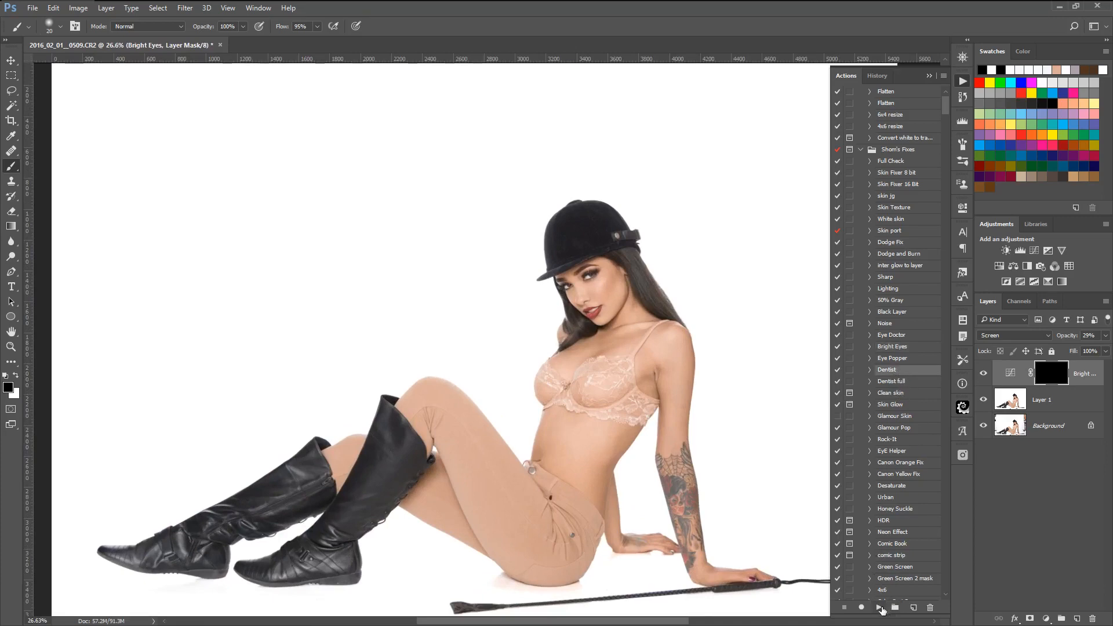
left_click(880, 607)
left_click_drag(1076, 428, 1087, 371)
Paint white over the model's teeth on the Whiten Them layer mask with the 20 px brush
scroll(638, 293, "up", 3)
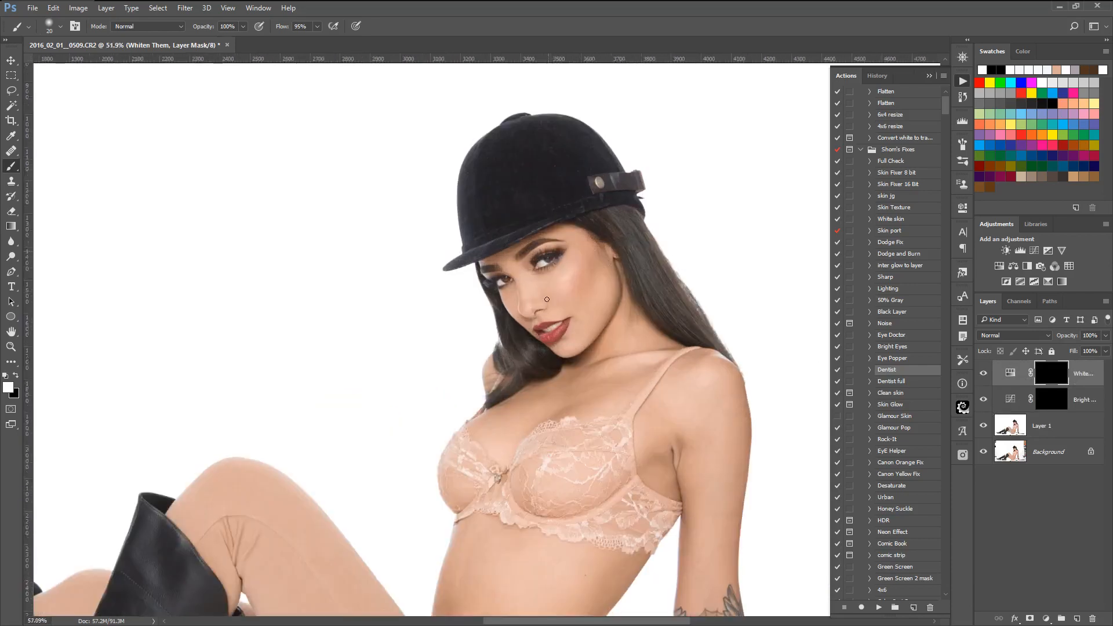
scroll(551, 295, "up", 6)
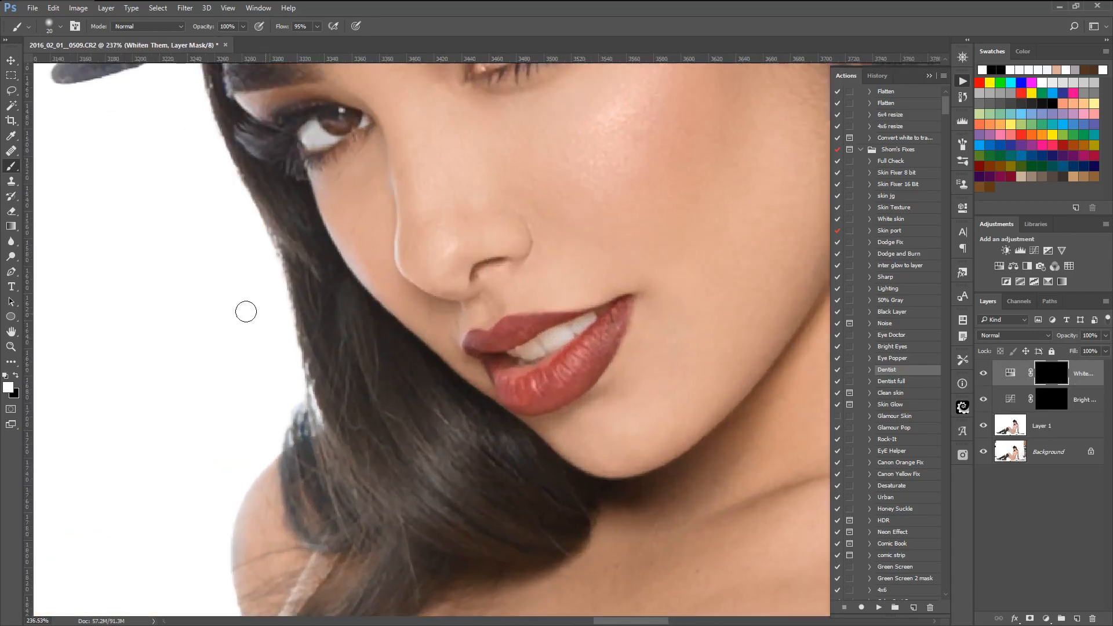
mouse_move(523, 354)
left_mouse_down()
mouse_move(598, 317)
mouse_move(522, 342)
mouse_move(546, 352)
left_mouse_up()
Compare the teeth close up with the Whiten Them layer hidden and shown, leaving the layer visible
left_click(984, 374)
left_click(984, 374)
left_click(984, 374)
left_click(984, 374)
left_click(983, 374)
scroll(539, 361, "up", 3)
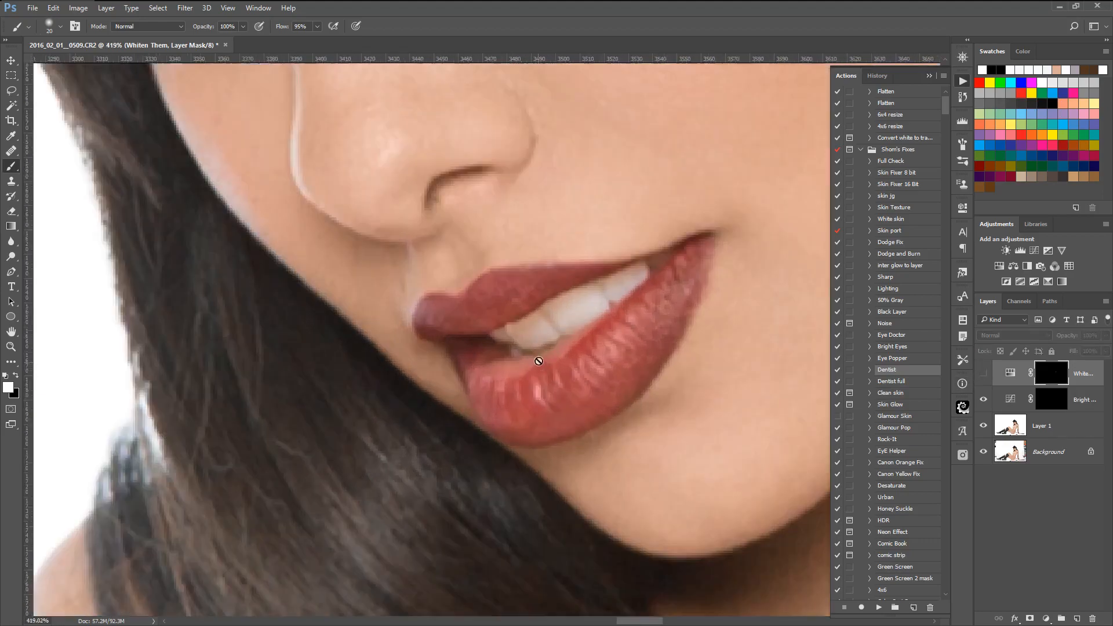
scroll(538, 361, "up", 1)
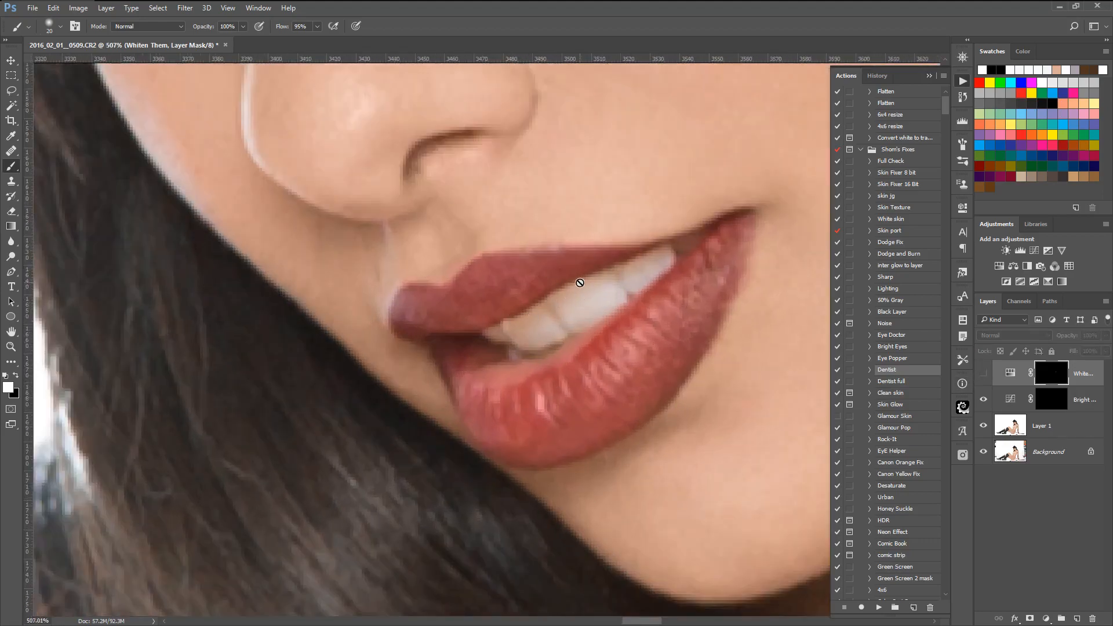
left_click(984, 375)
left_click(984, 375)
left_click(985, 375)
left_click(985, 375)
left_click(984, 375)
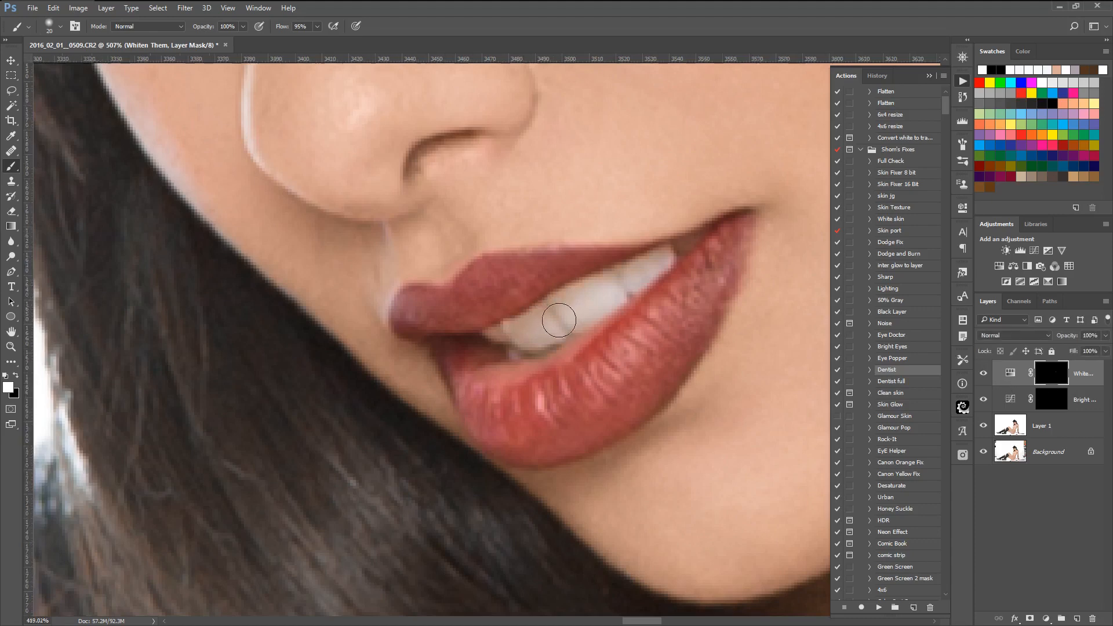
Examine the retouched face and the full figure at different magnifications
scroll(554, 323, "down", 5)
scroll(572, 326, "down", 5)
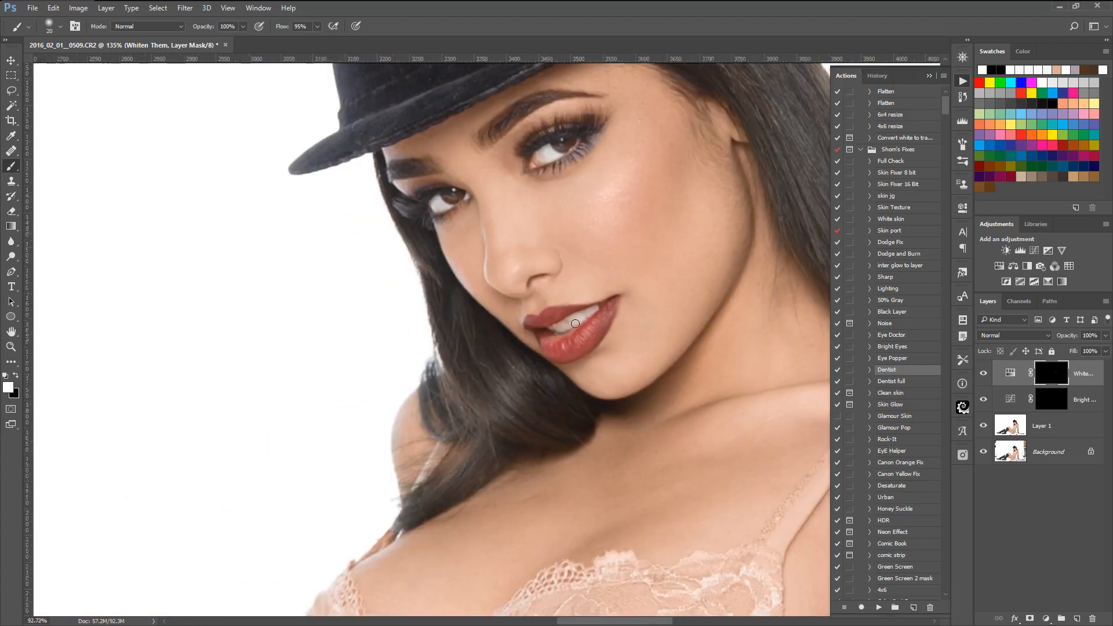
scroll(626, 315, "up", 2)
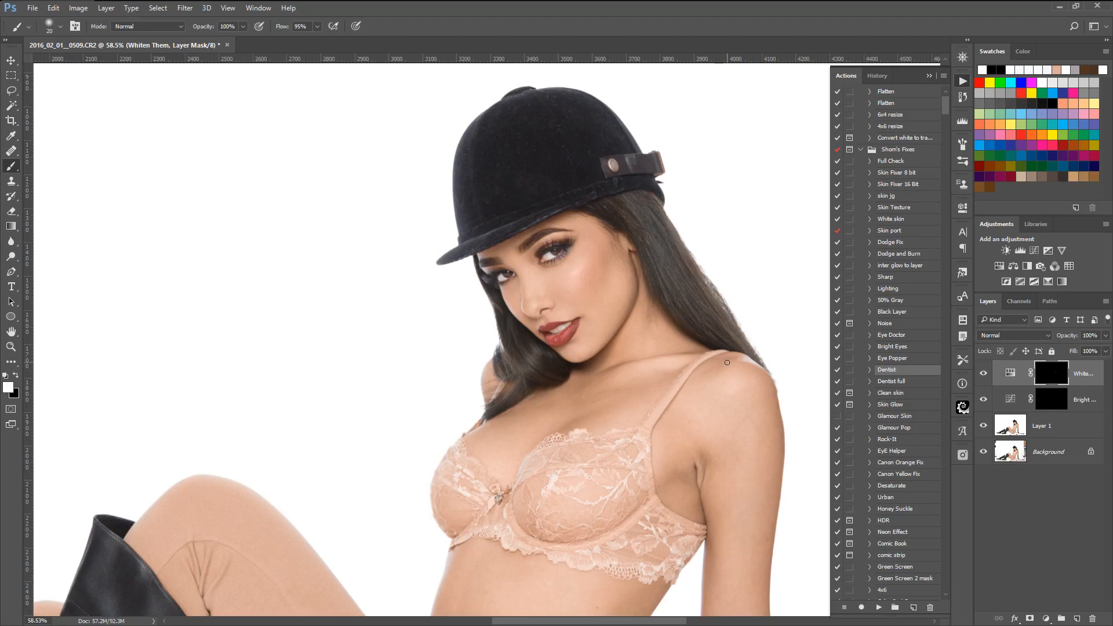
scroll(736, 344, "down", 3)
scroll(724, 341, "up", 1)
scroll(716, 338, "down", 1)
scroll(716, 338, "up", 1)
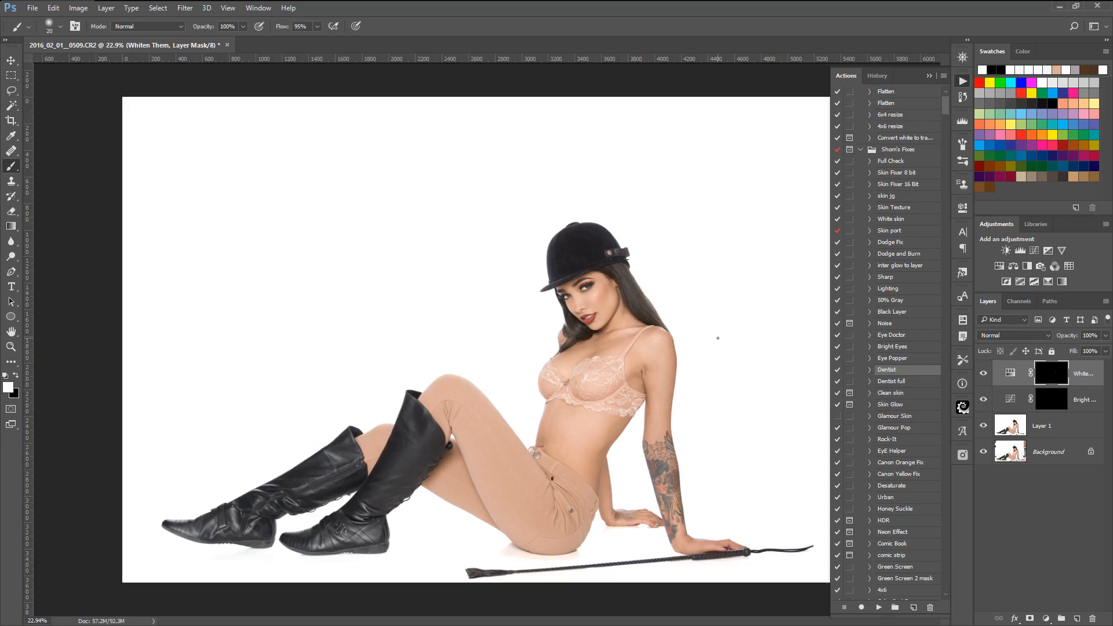
scroll(718, 338, "up", 3)
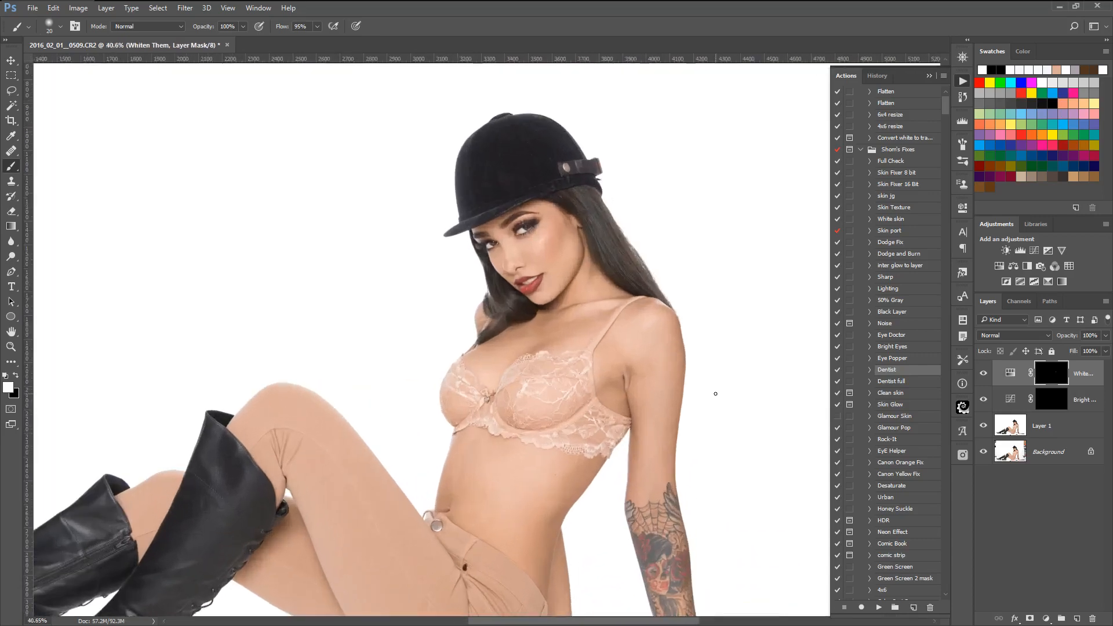
scroll(715, 394, "down", 3)
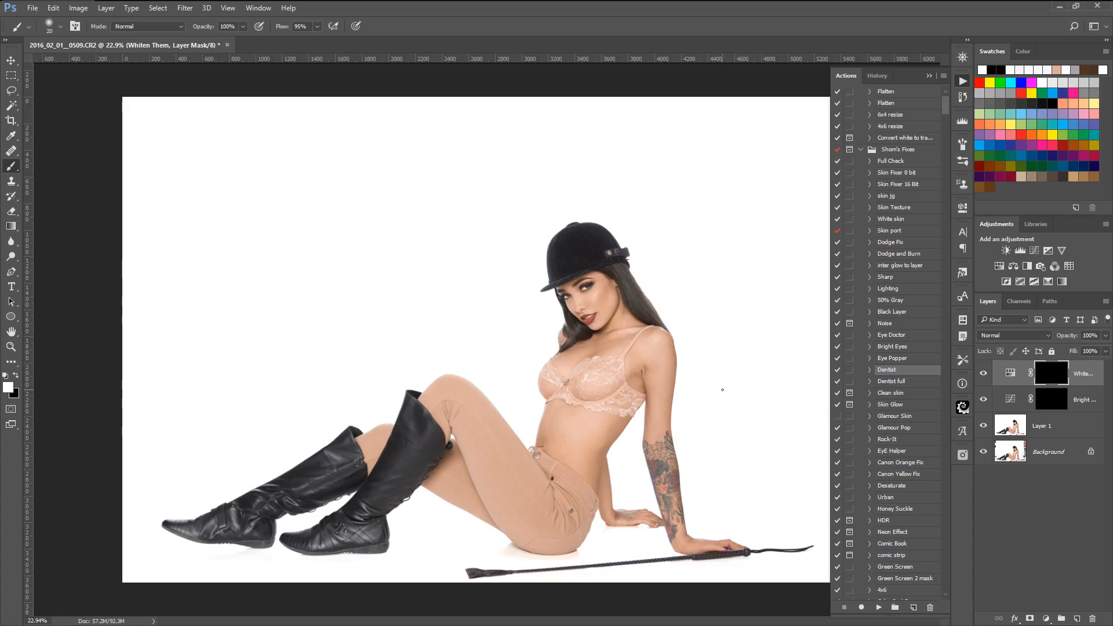
scroll(723, 390, "up", 1)
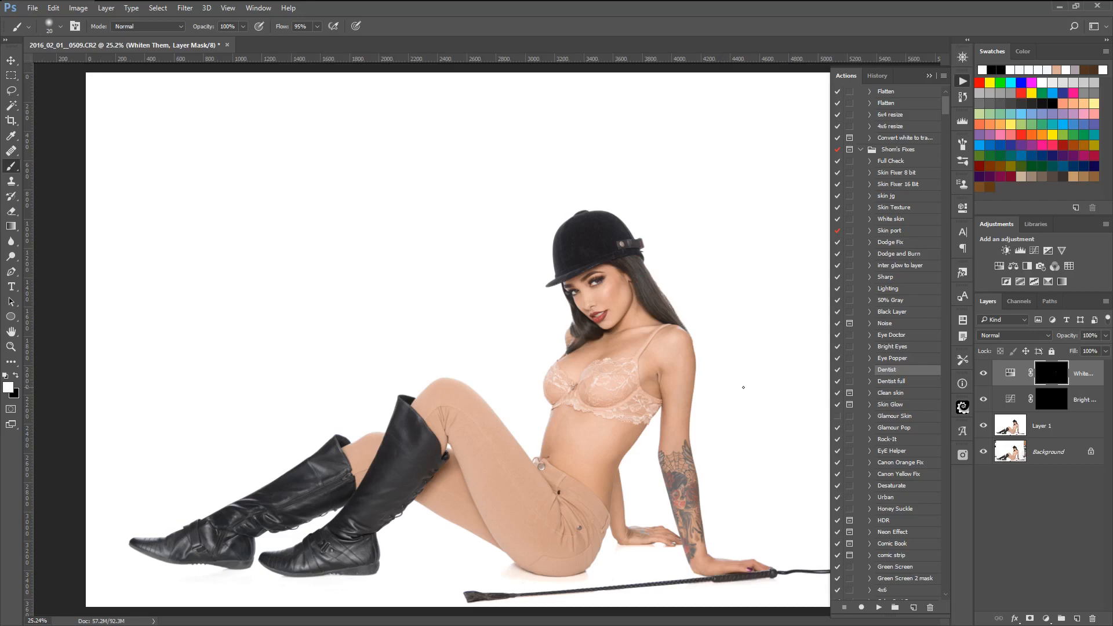
Liquify Layer 1 with a size 400 brush, nudging the inner edge of the tattooed arm inward
left_click(1042, 426)
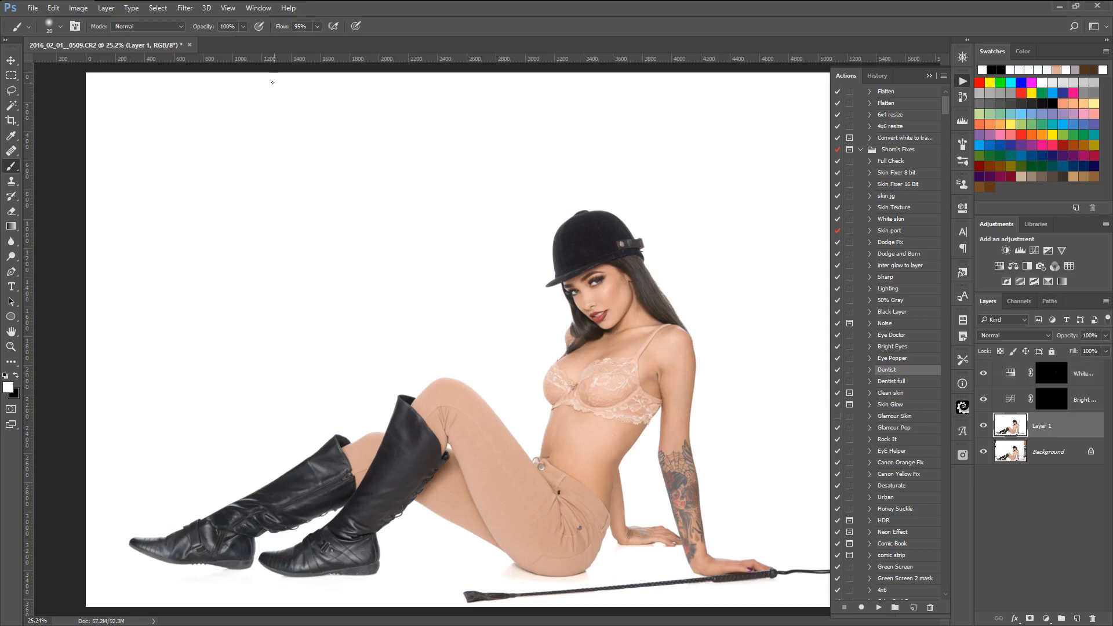
left_click(185, 7)
left_click(209, 96)
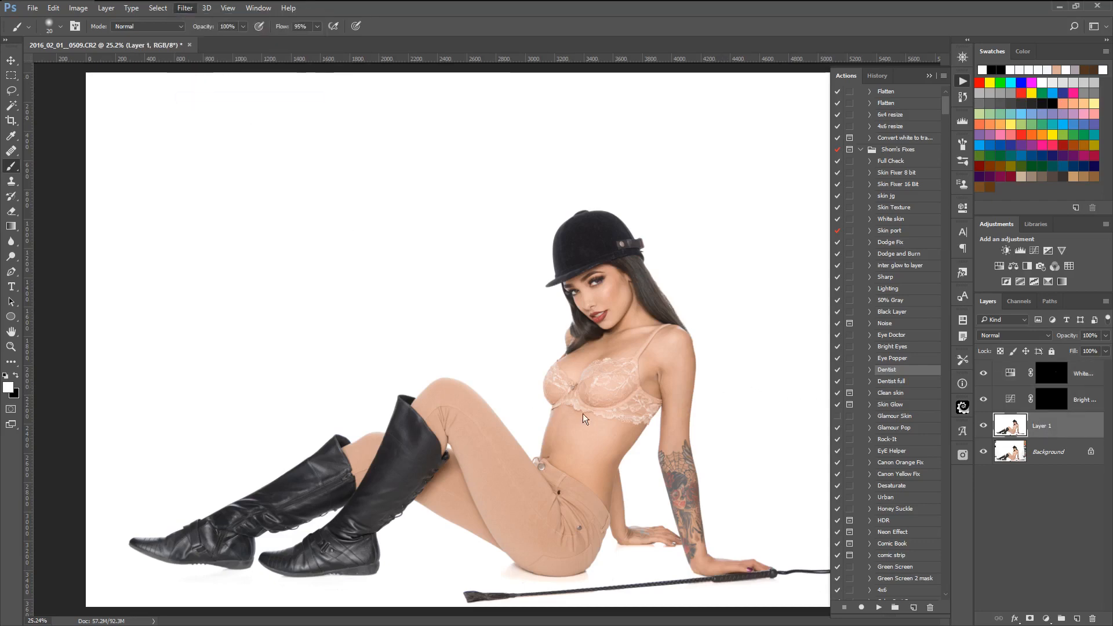
key("bracketleft")
key("bracketleft")
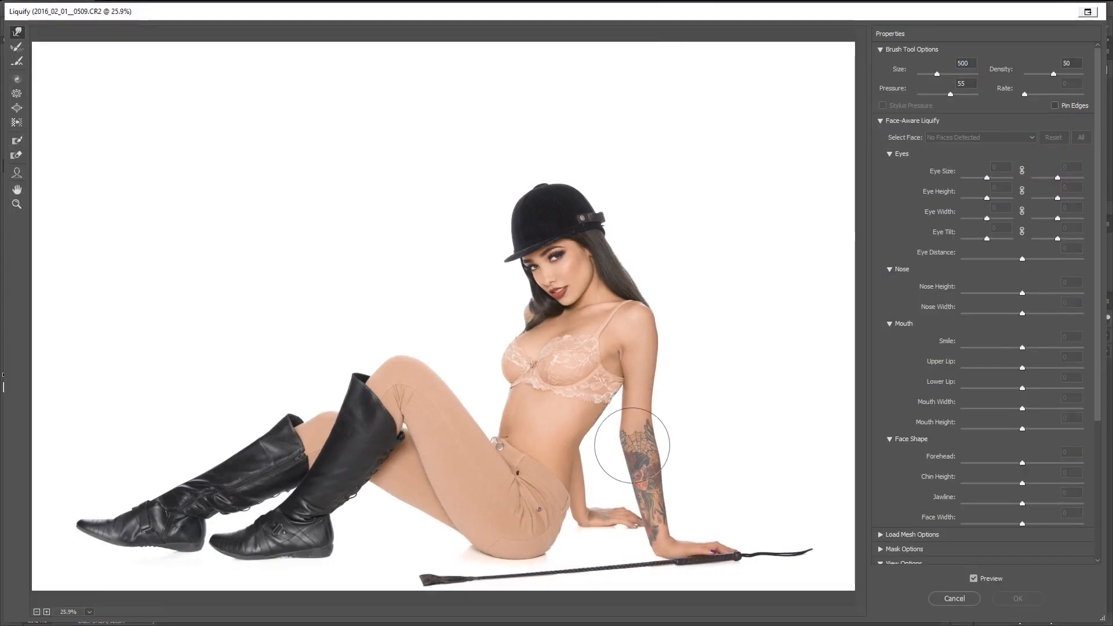
key("bracketleft")
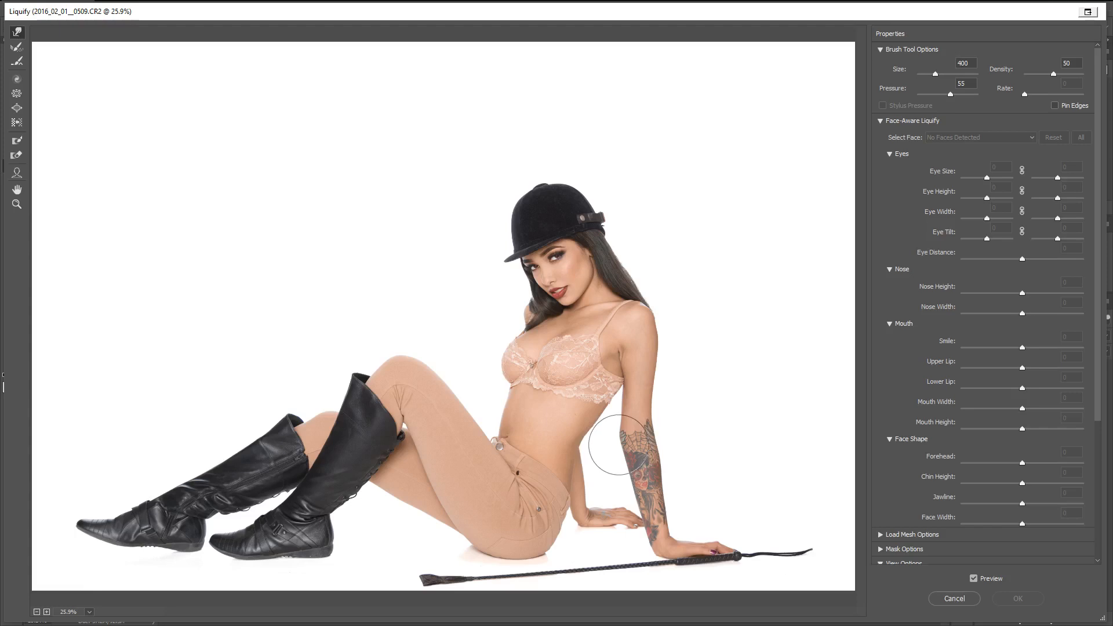
left_click_drag(618, 445, 623, 439)
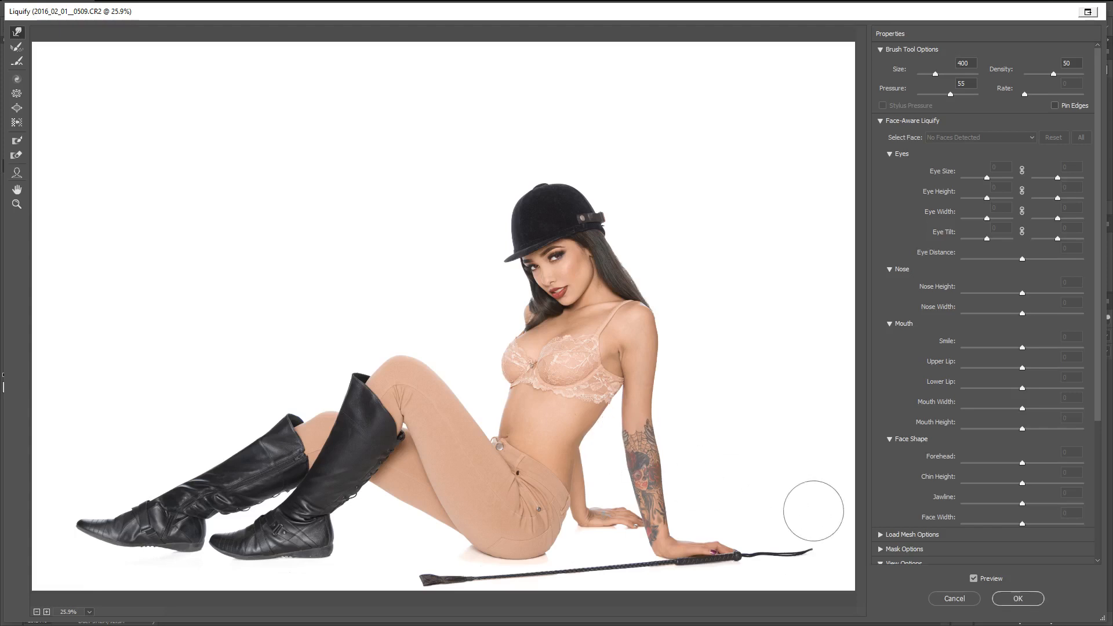
left_click(1003, 600)
Check the liquified figure as a whole and flatten all layers into the background
scroll(507, 418, "down", 7)
scroll(508, 418, "up", 5)
scroll(507, 418, "up", 2)
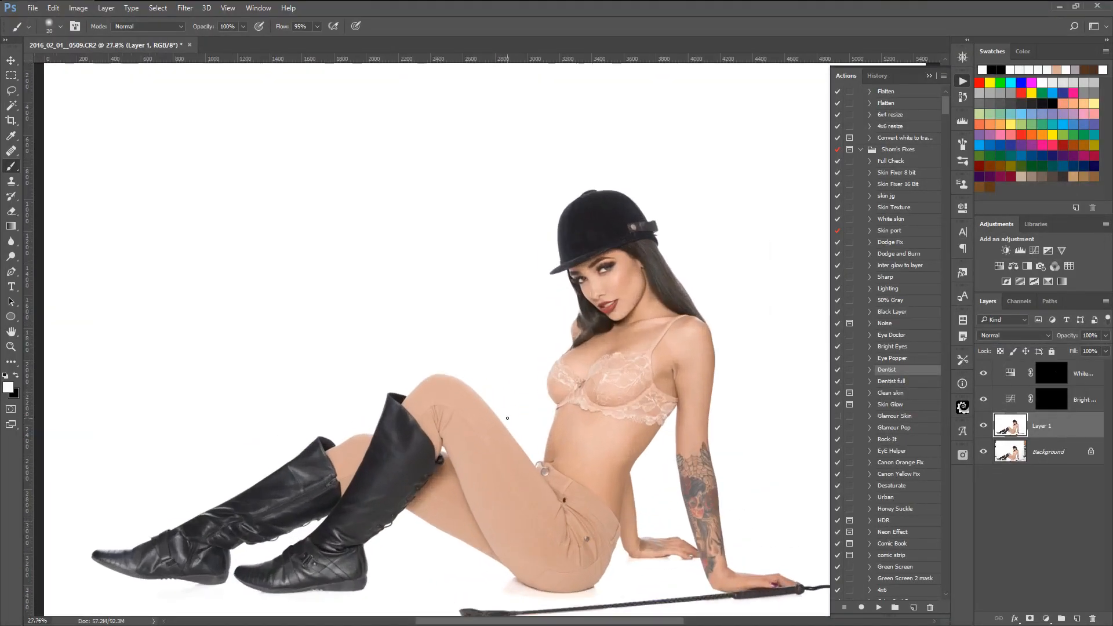
scroll(507, 418, "down", 1)
scroll(781, 485, "down", 1)
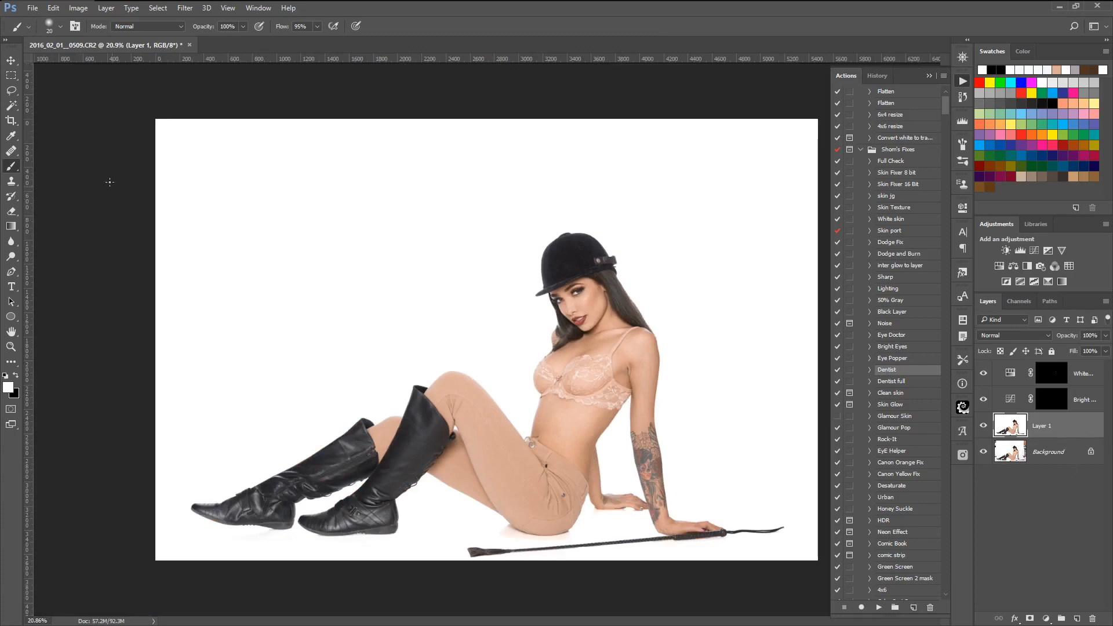
right_click(1067, 426)
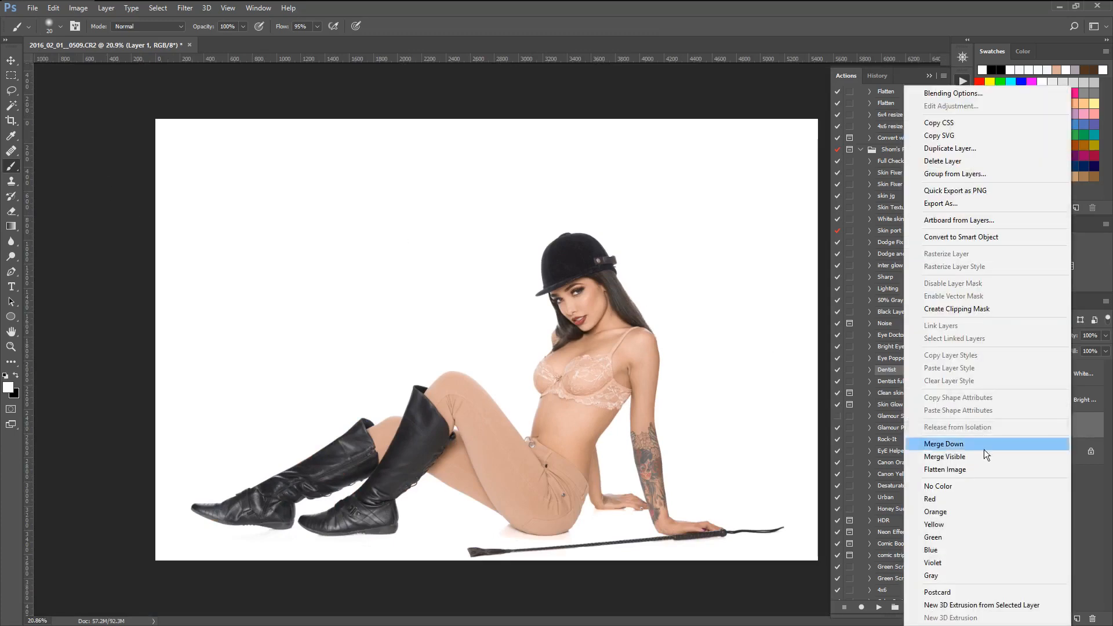
left_click(978, 469)
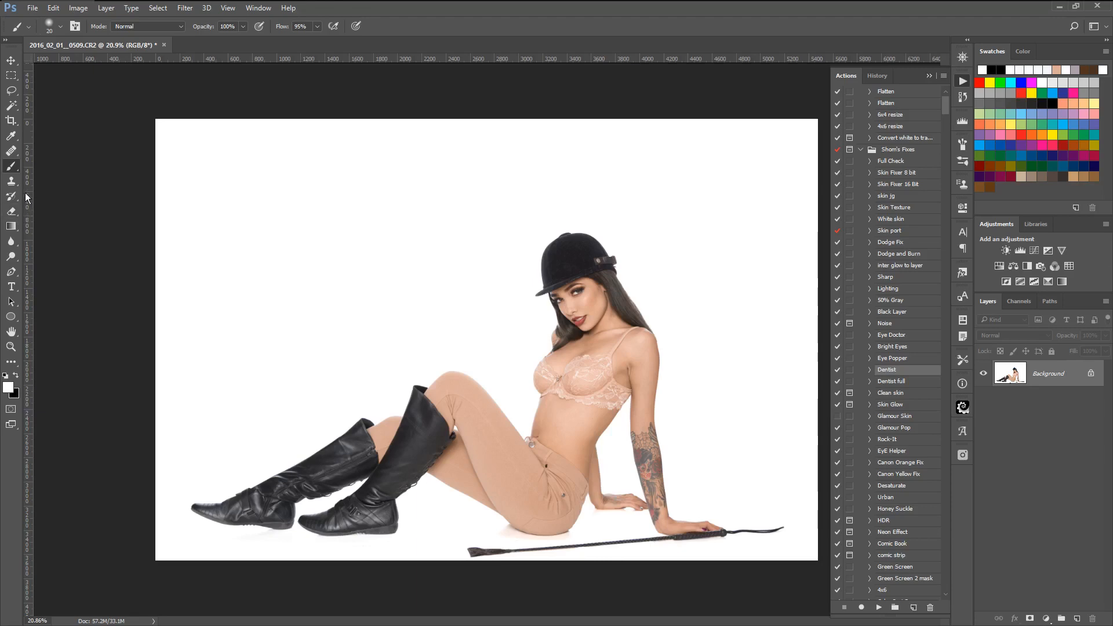
Crop the image to a landscape format of 30 x 20 in at 300 px/in
left_click(11, 120)
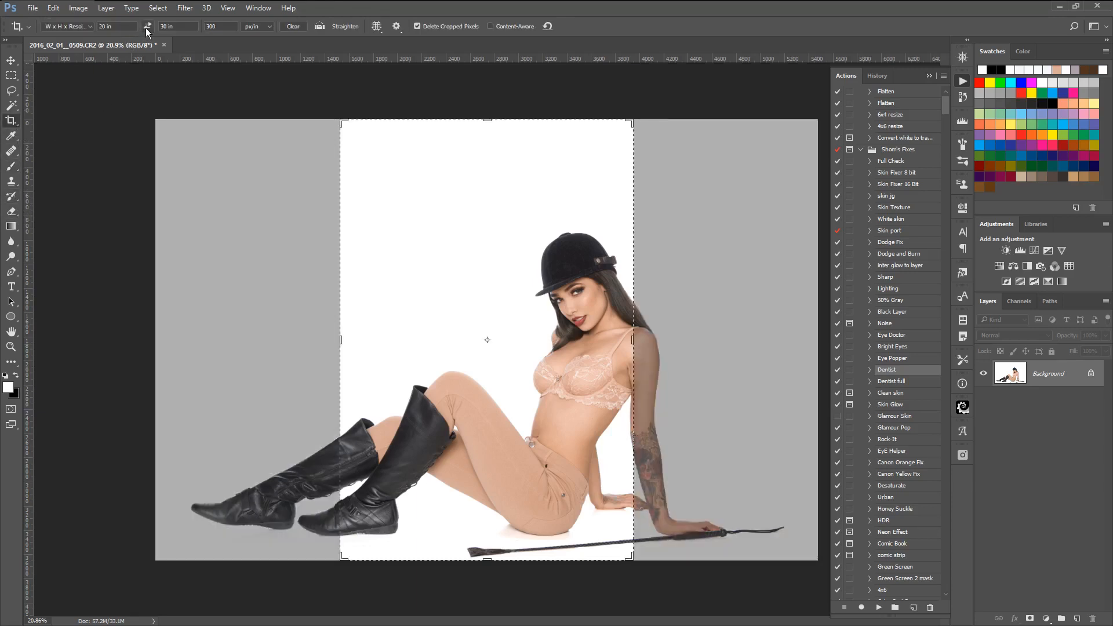
left_click(147, 27)
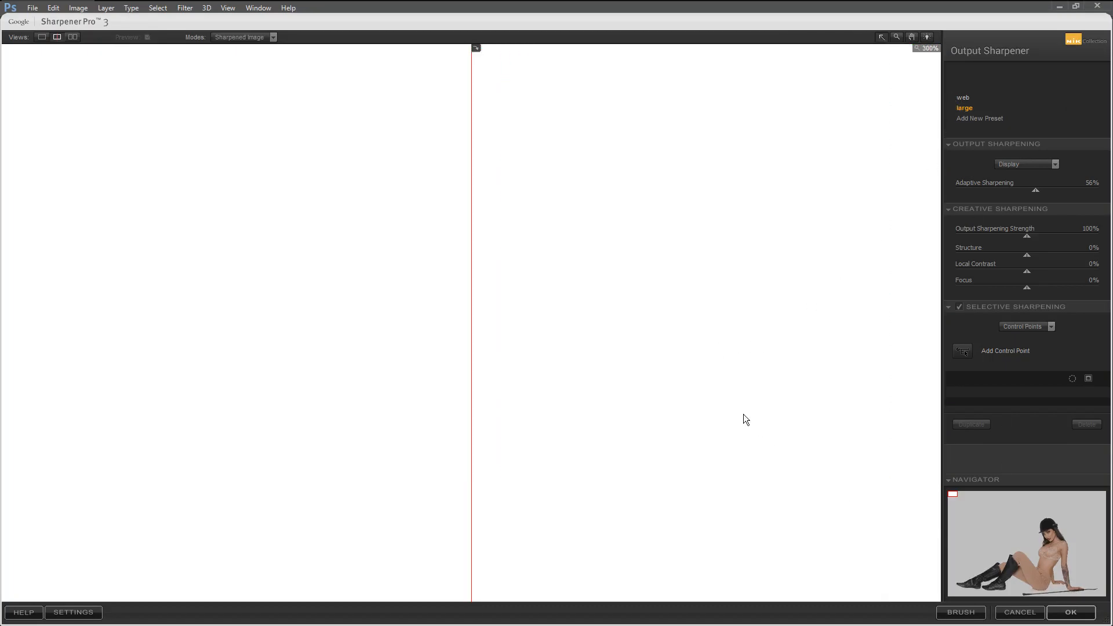
Apply the Sharpener Pro 3 Output Sharpener with the large preset and flatten the sharpened layer into the background
left_click(1073, 613)
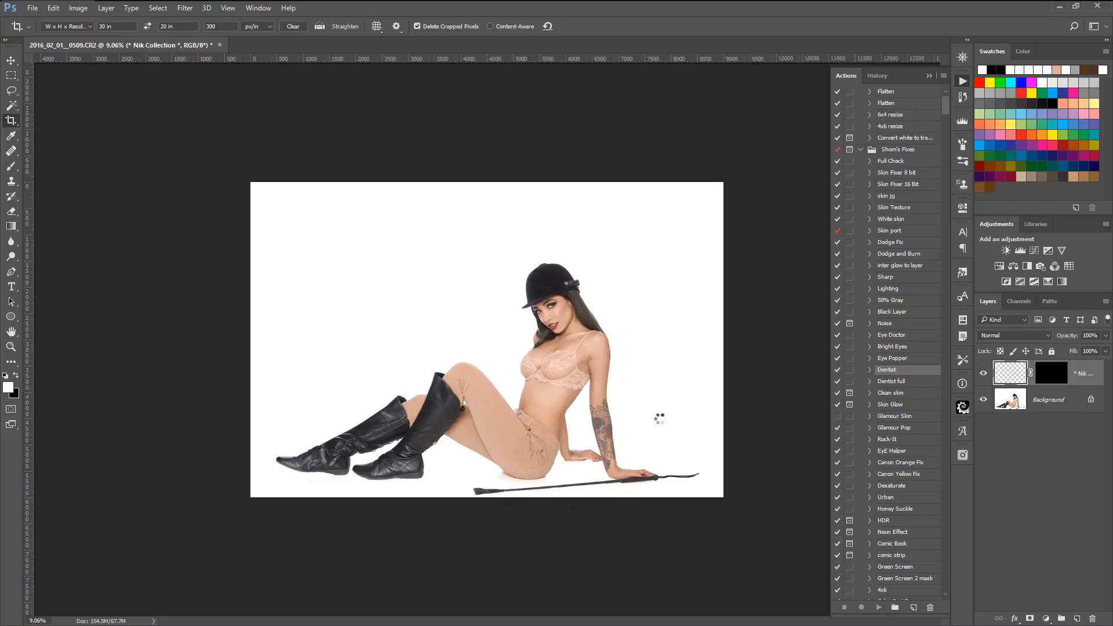
scroll(664, 423, "up", 2)
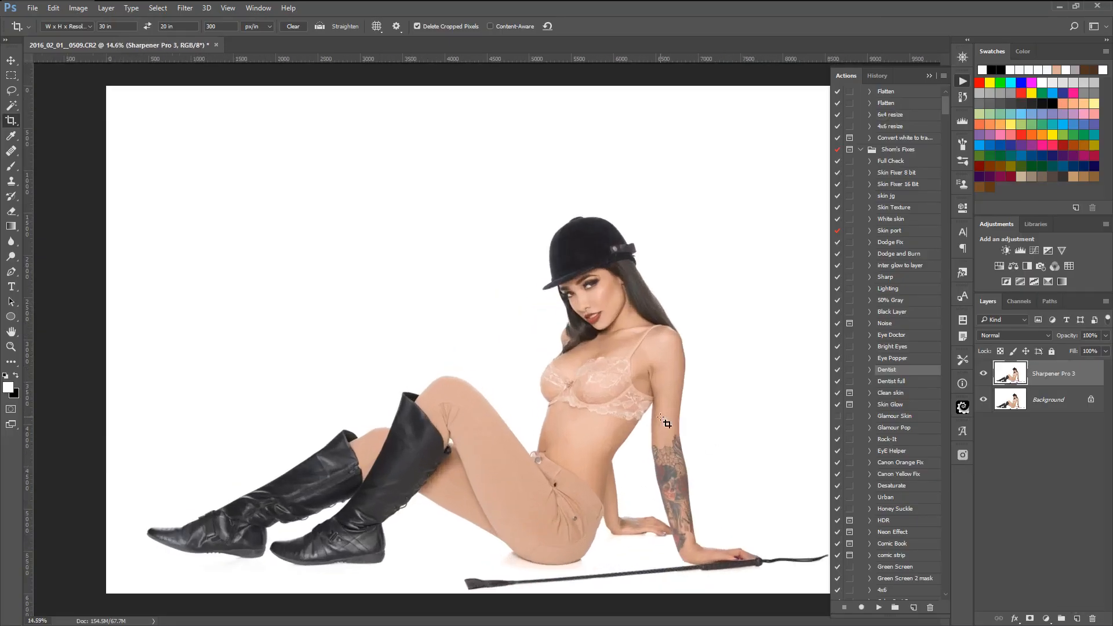
right_click(1056, 380)
left_click(966, 469)
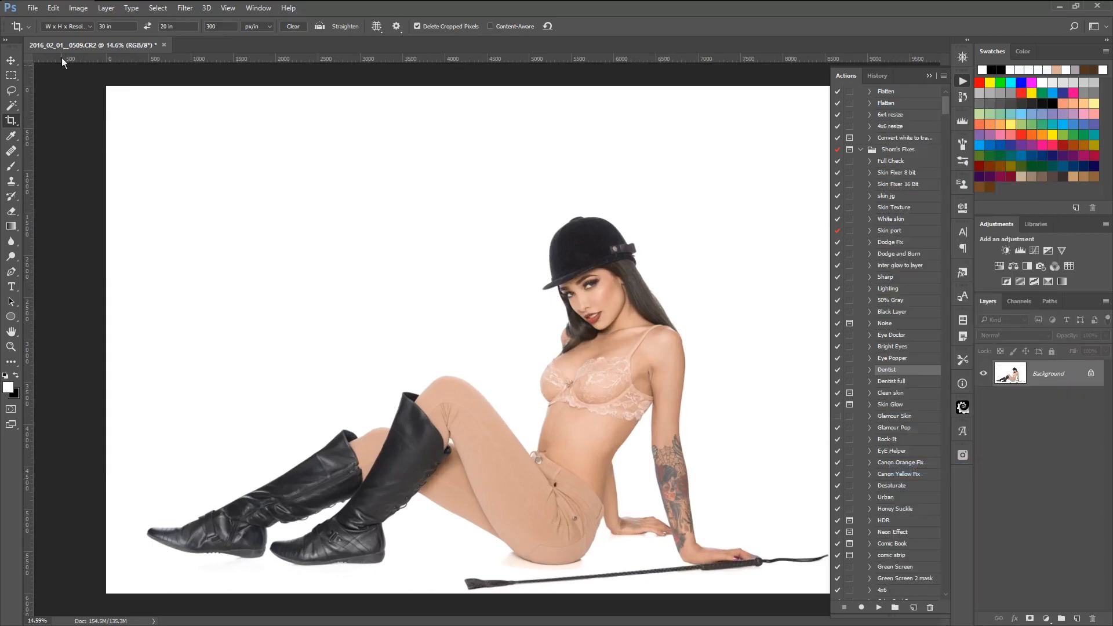
left_click(36, 8)
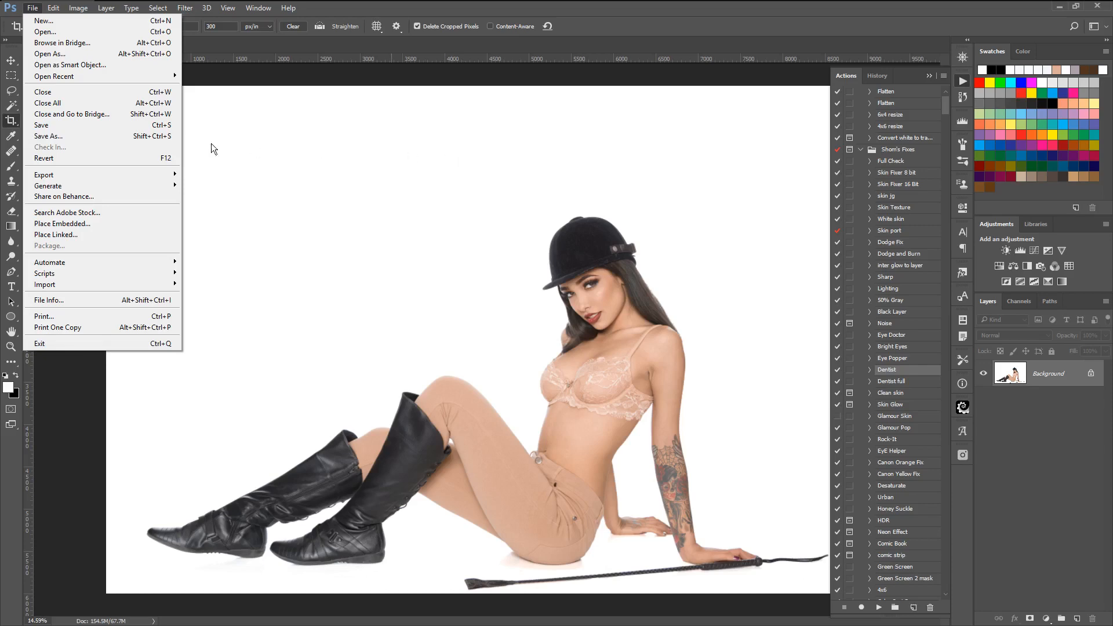
left_click(435, 170)
scroll(486, 340, "down", 4)
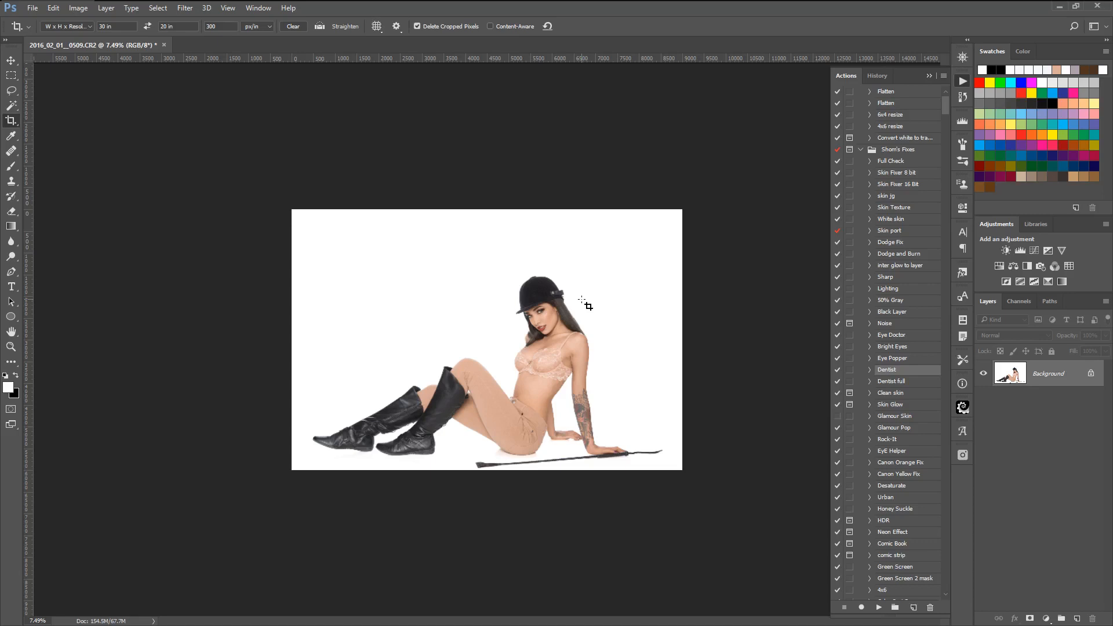
scroll(579, 445, "up", 5)
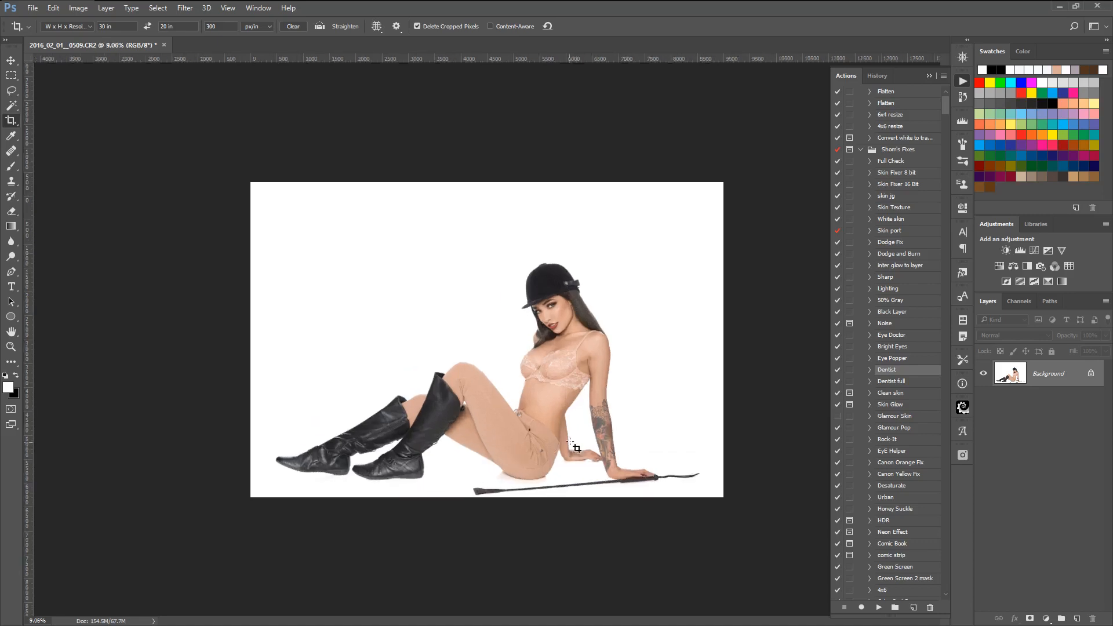
Add a Levels adjustment layer with input levels of 5, 0.89 and 247
left_click(1024, 251)
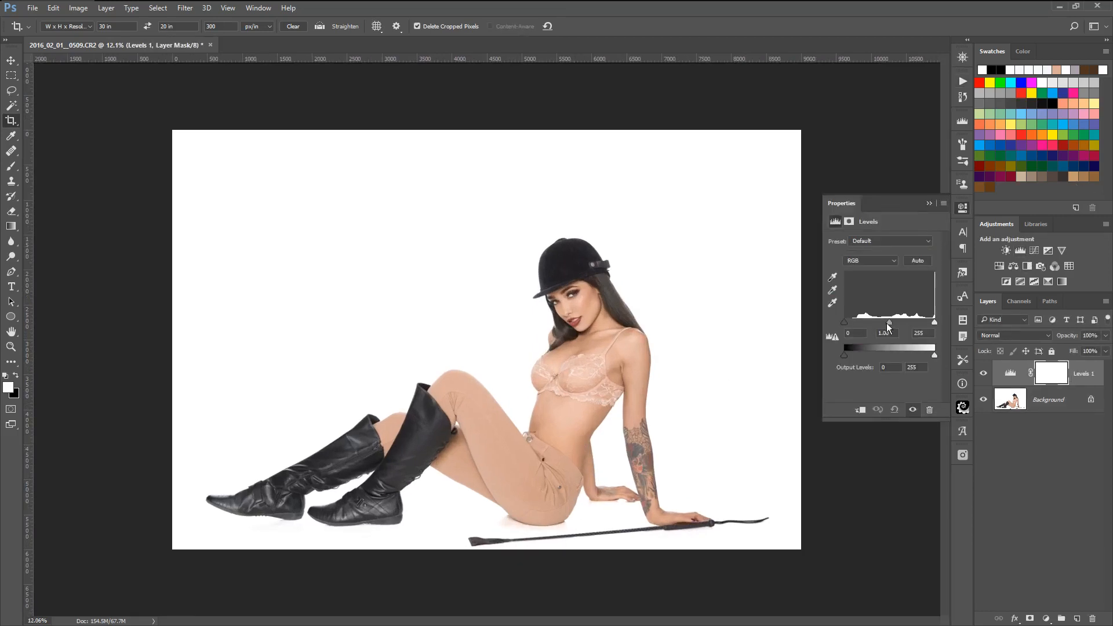
left_click_drag(892, 322, 895, 321)
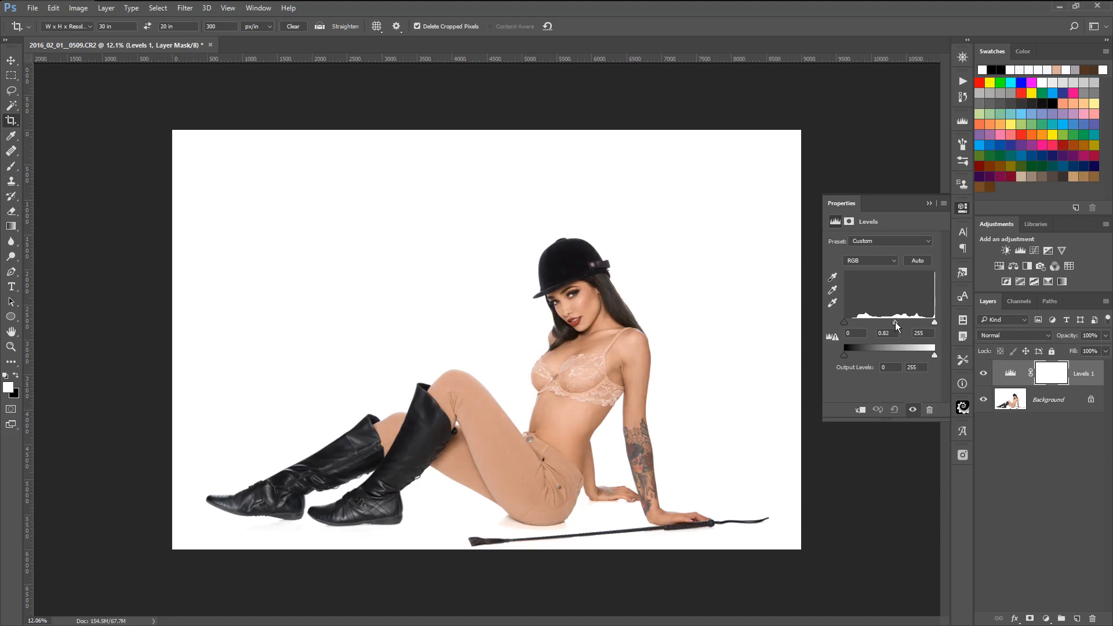
left_click_drag(895, 322, 848, 322)
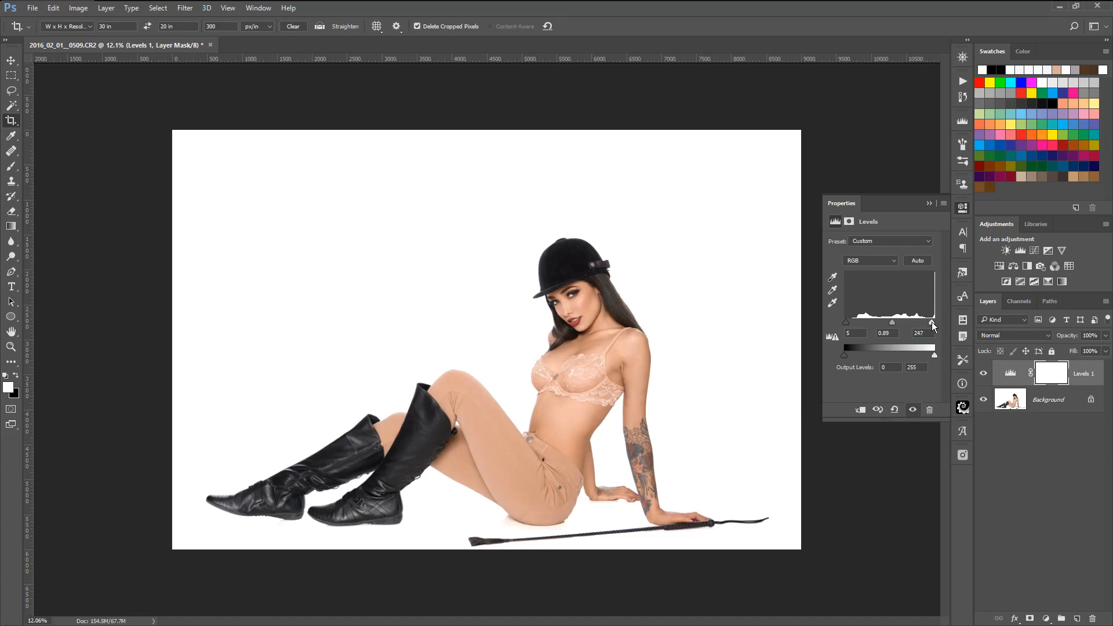
scroll(569, 243, "up", 12)
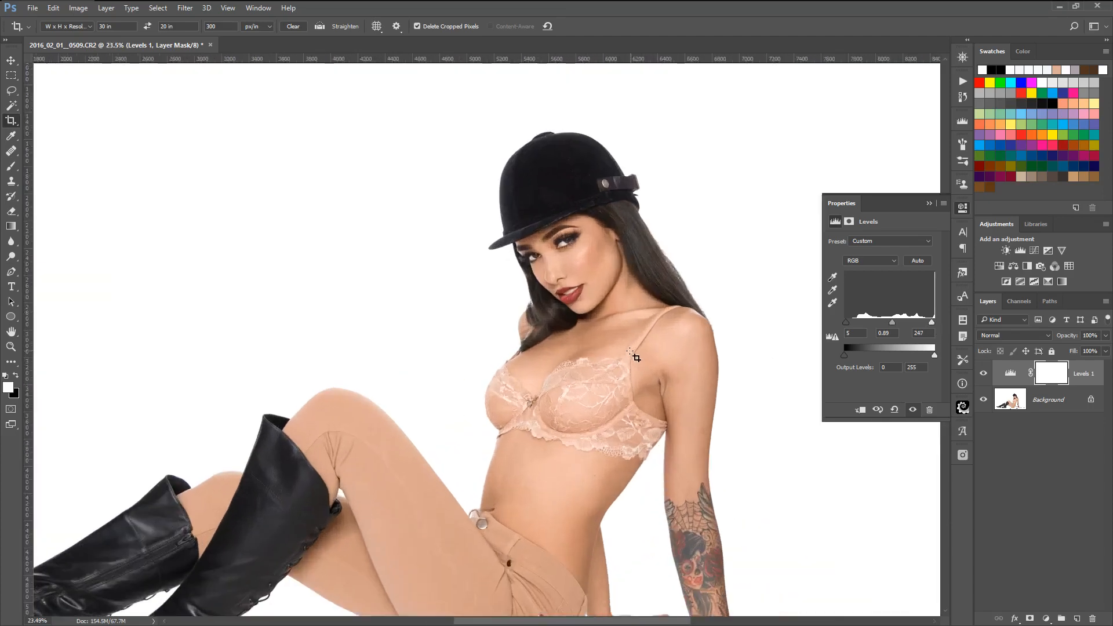
scroll(569, 244, "up", 6)
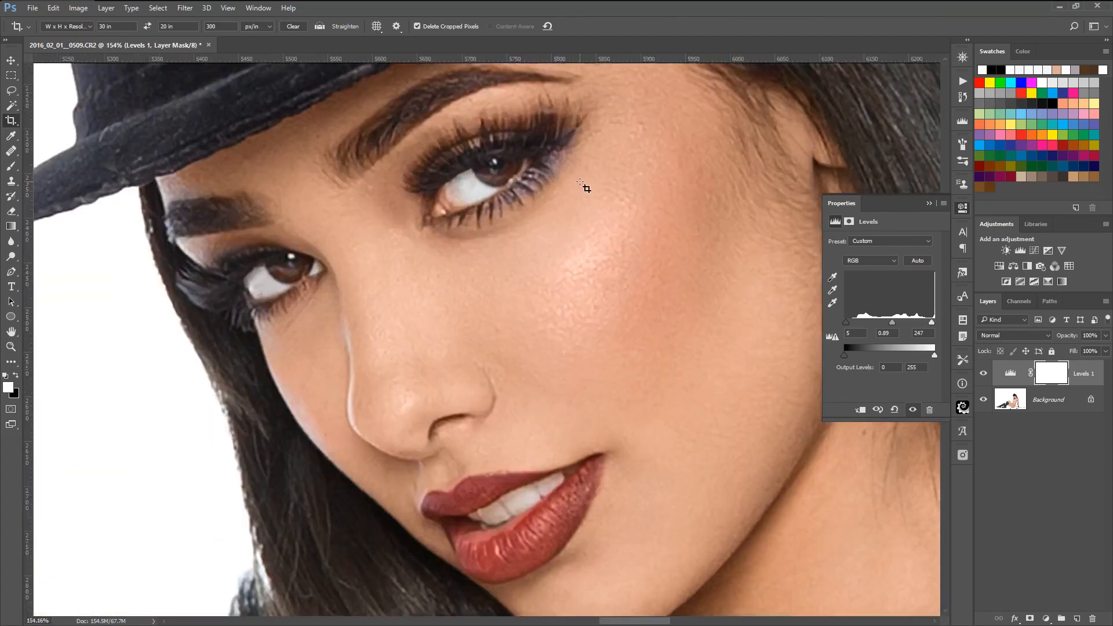
Compare the face with the Levels adjustment hidden and shown, and check the whole image
scroll(590, 195, "up", 3)
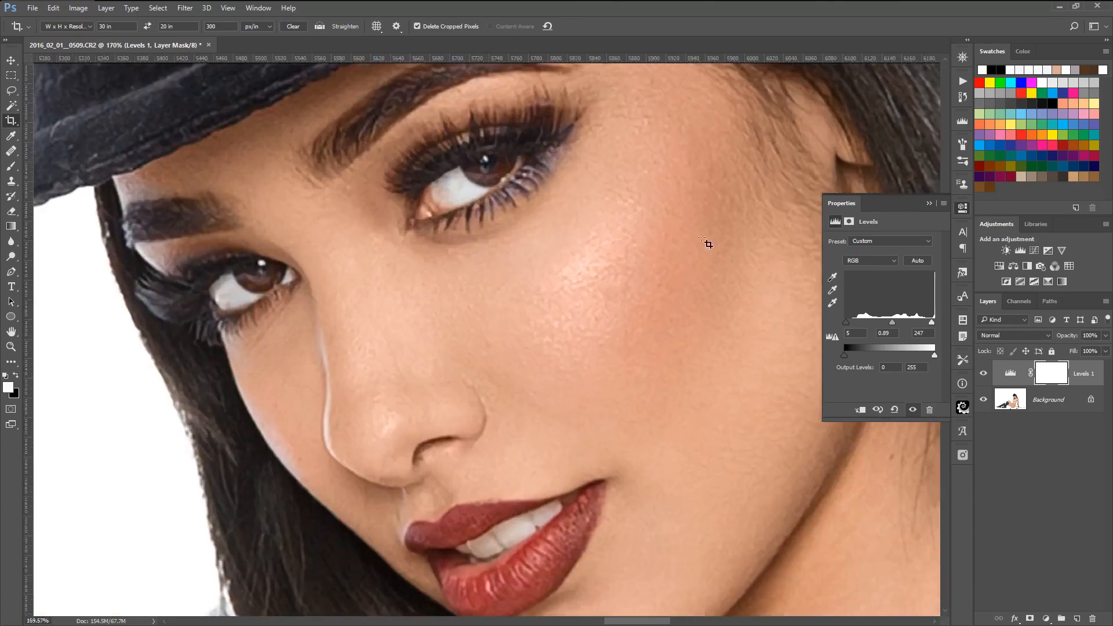
left_click(984, 375)
left_click(985, 376)
left_click(984, 376)
left_click(984, 375)
scroll(590, 353, "down", 7)
scroll(580, 346, "down", 6)
scroll(587, 343, "up", 2)
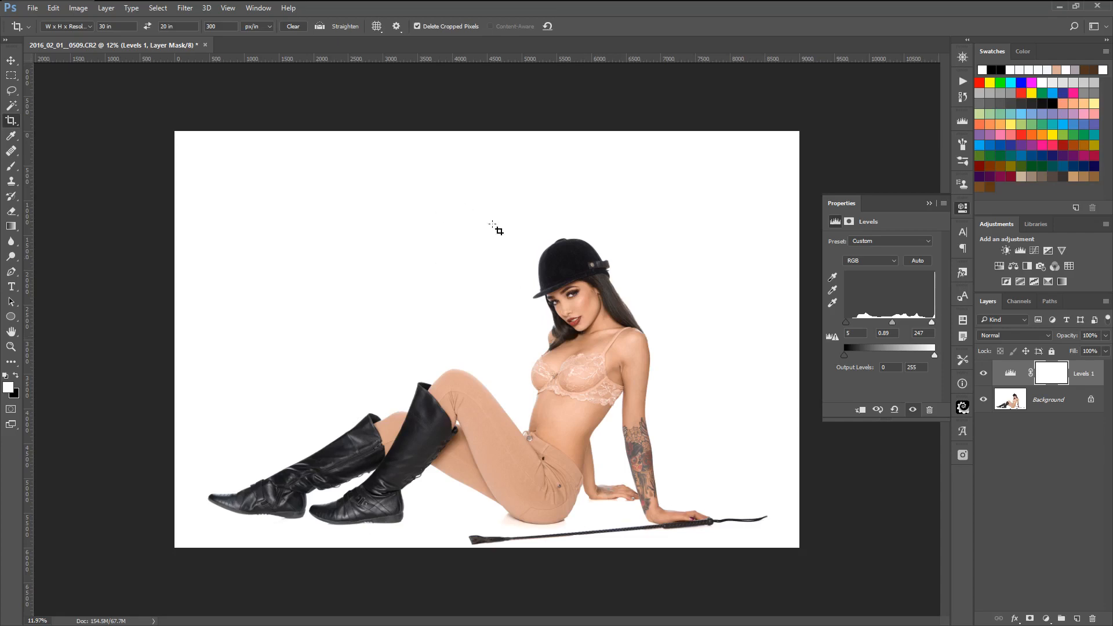
Save the photo as a JPEG in New folder at maximum quality 12 with the Baseline ("Standard") format
left_click(32, 8)
left_click(82, 139)
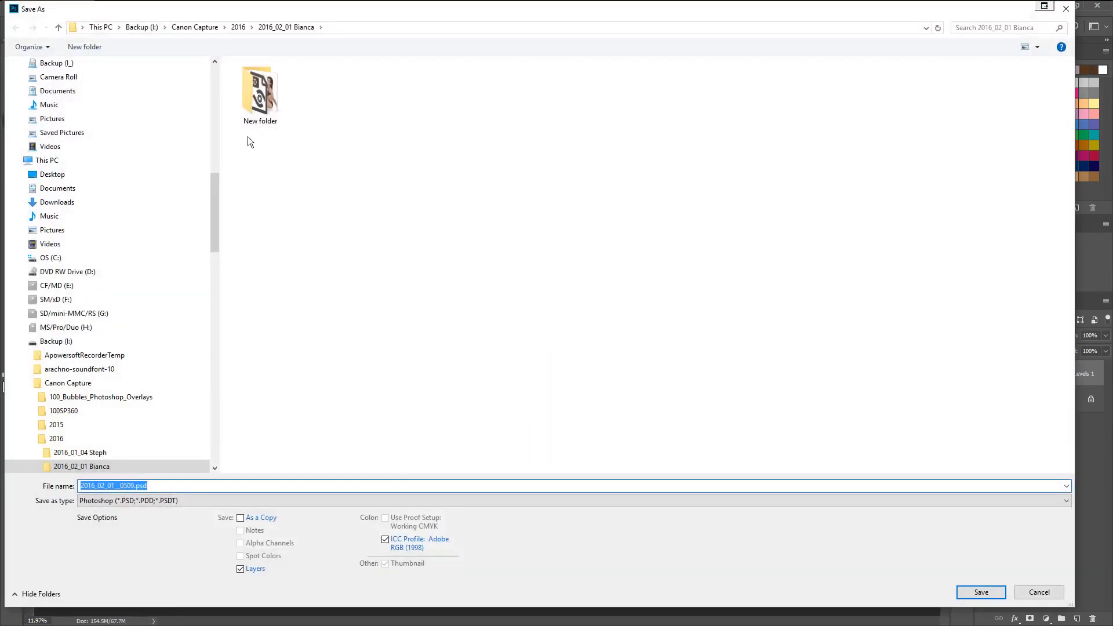
double_click(260, 93)
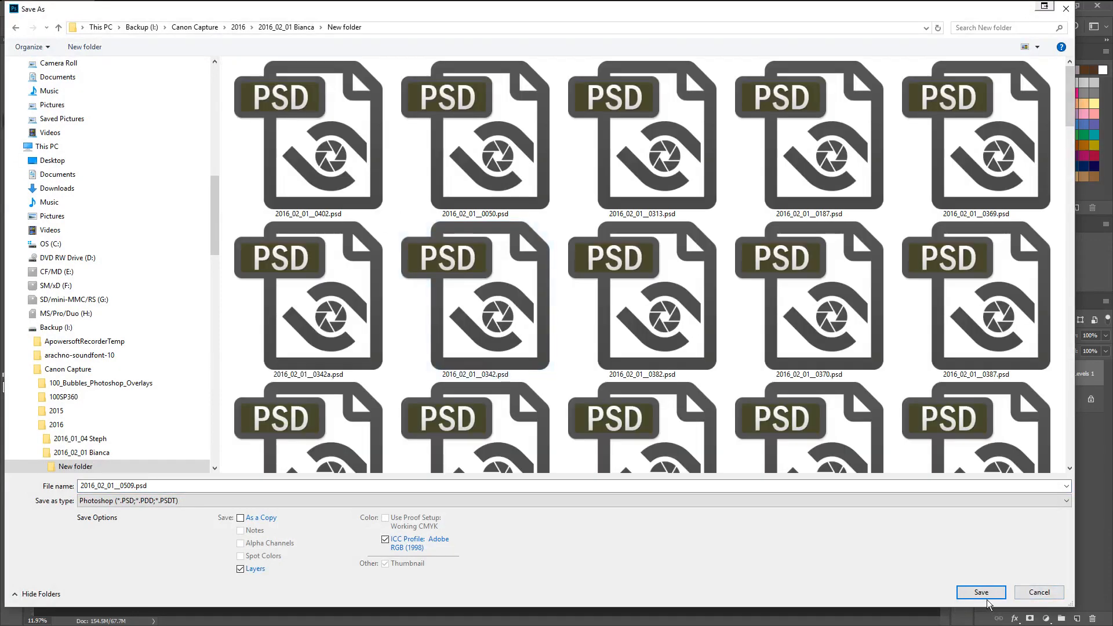
left_click(799, 502)
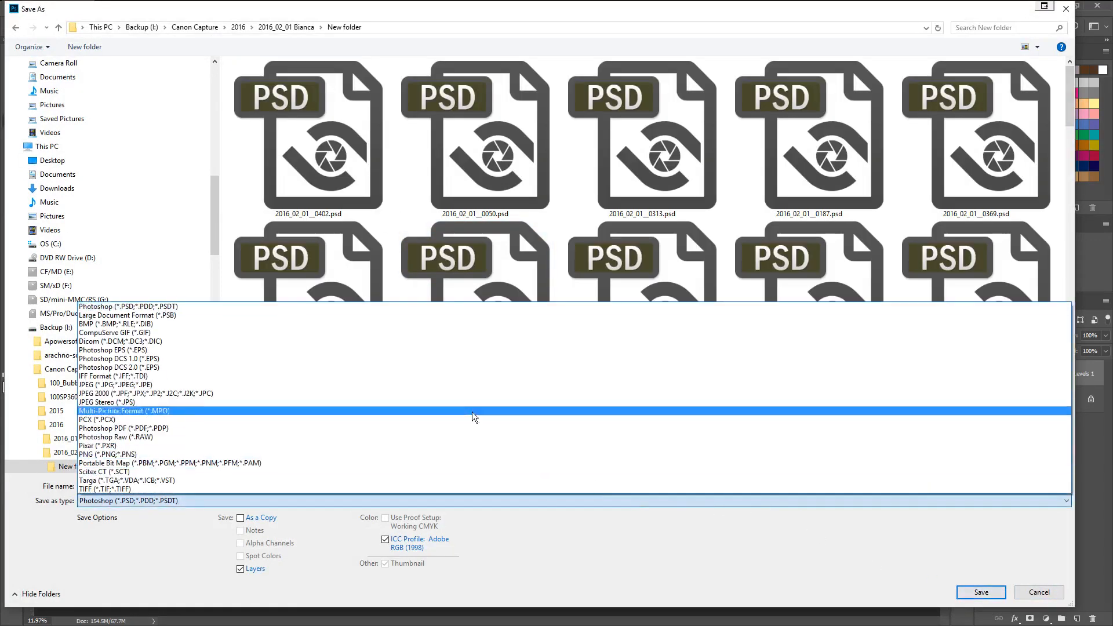
left_click(474, 383)
left_click(968, 591)
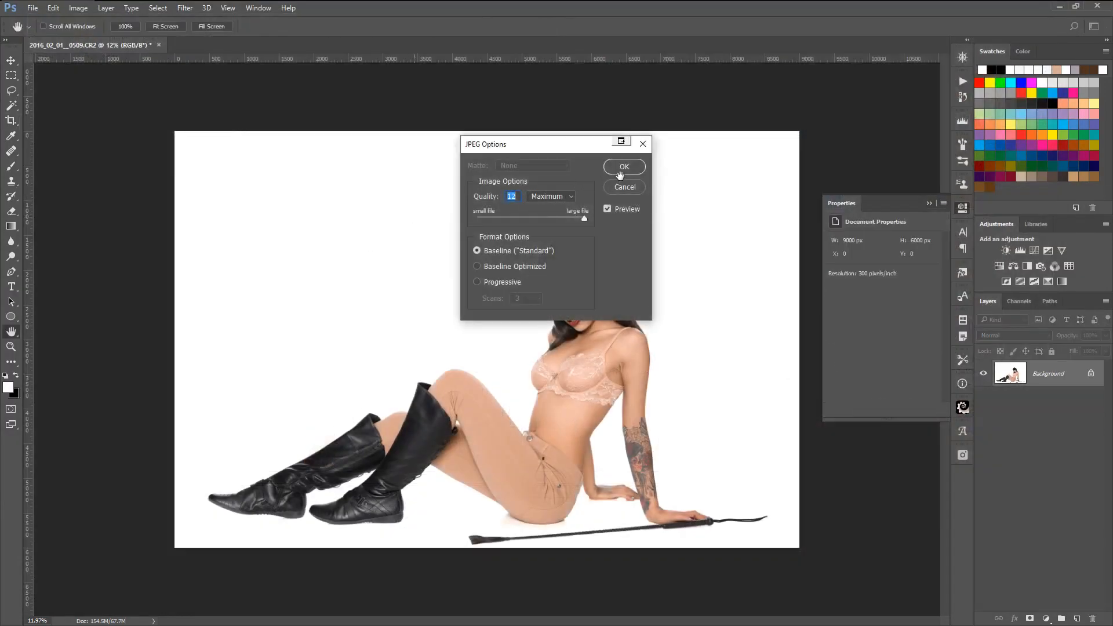
left_click(623, 168)
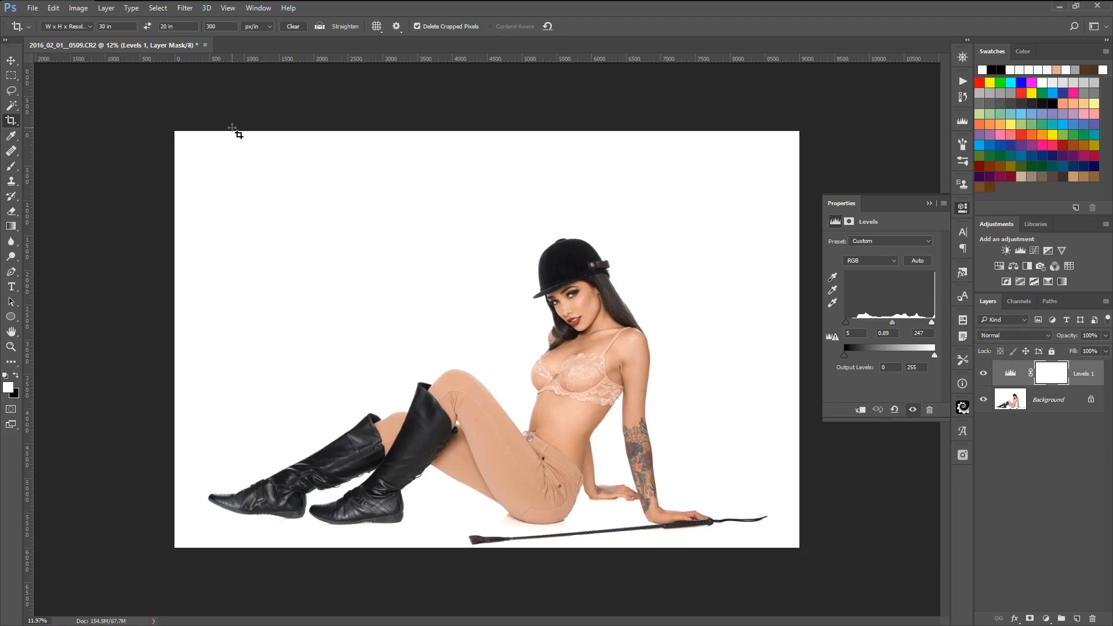
Reopen the recent raw file 2016_02_01__0509.CR2 in Camera Raw and set its camera profile to Adobe Standard
left_click(36, 9)
mouse_move(87, 76)
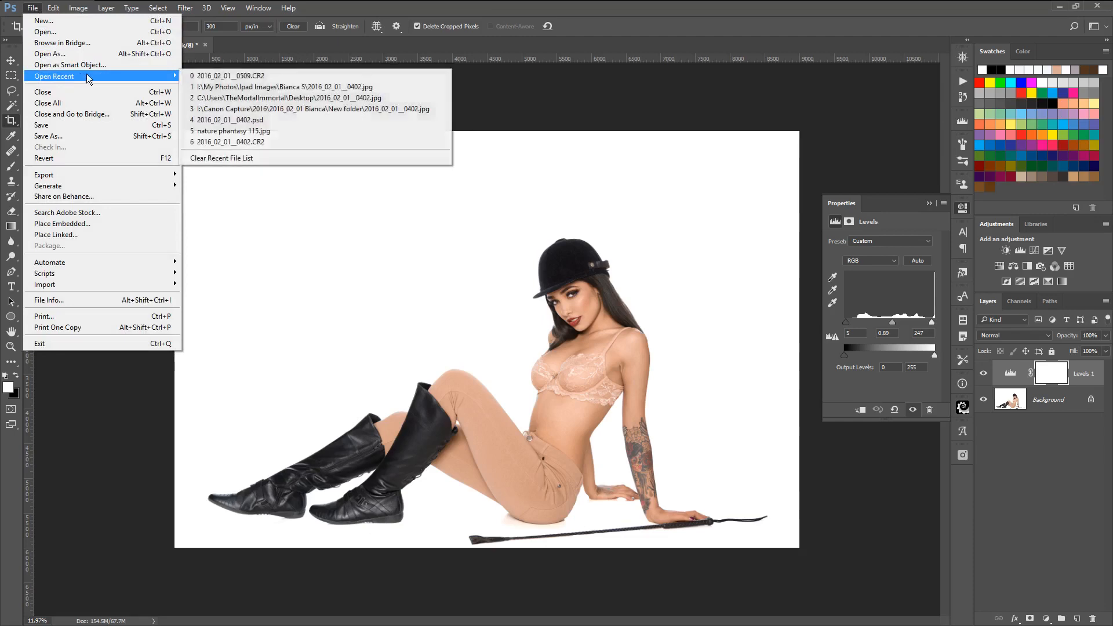
left_click(210, 76)
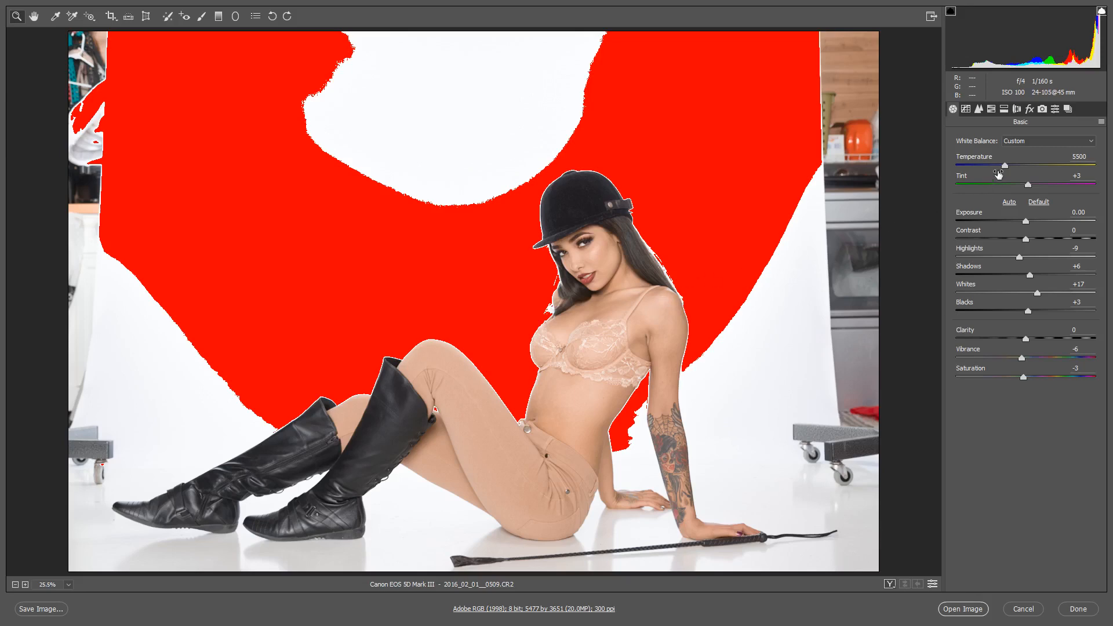
left_click(1043, 109)
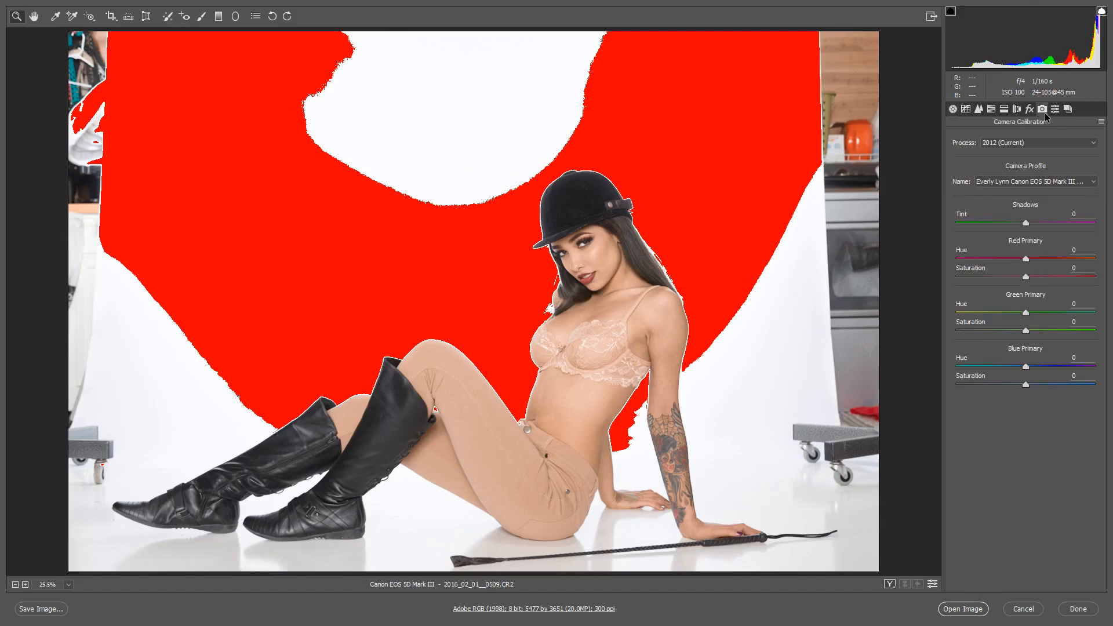
left_click(1070, 183)
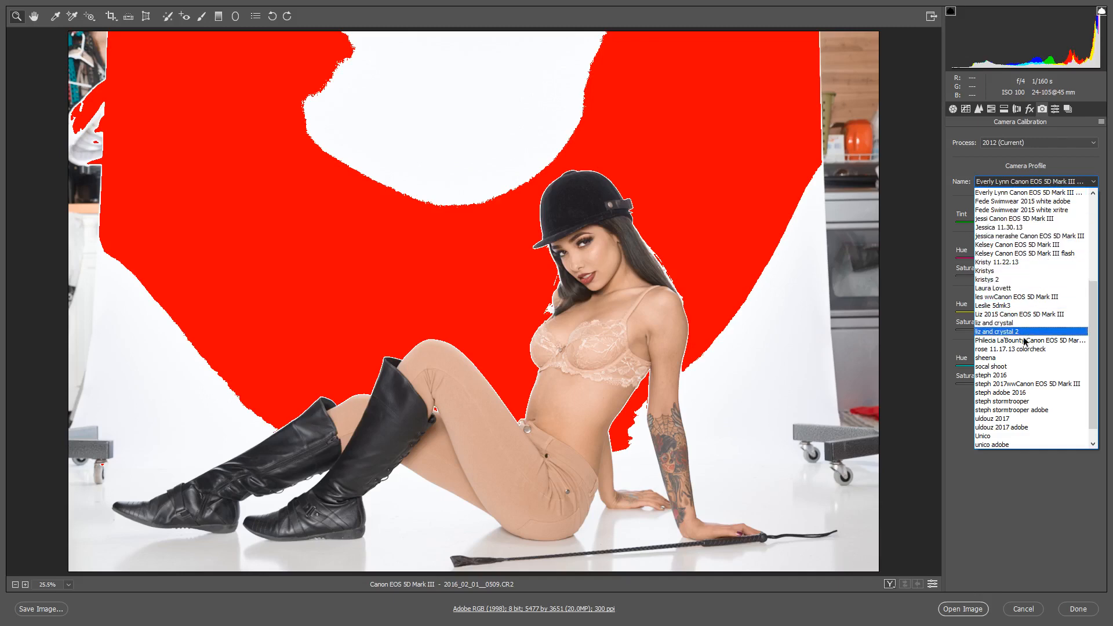
scroll(1023, 371, "up", 6)
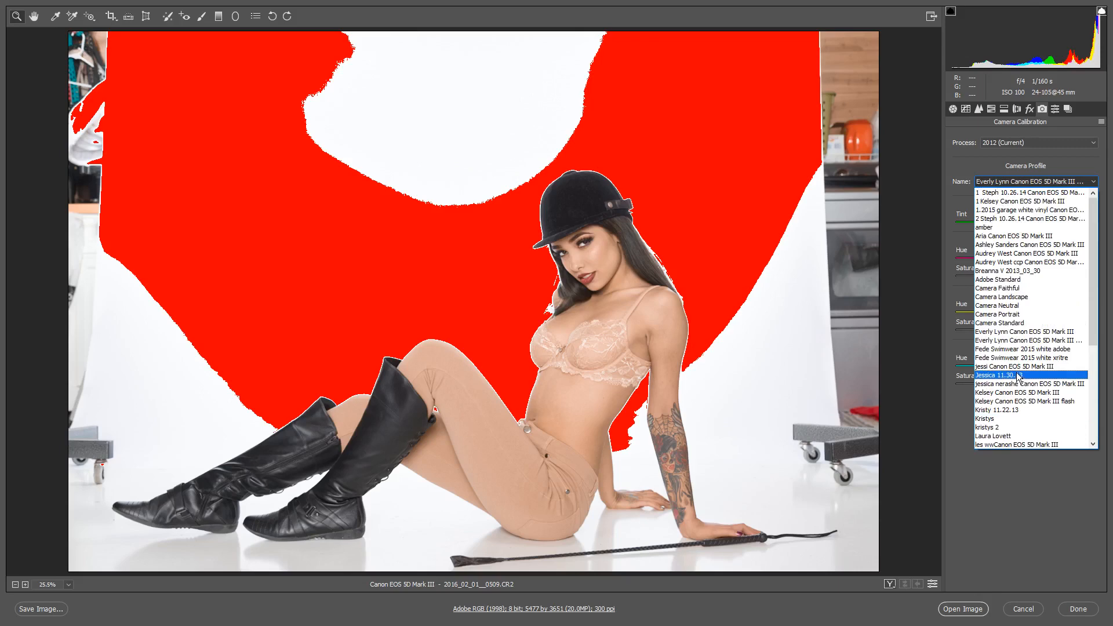
left_click(1009, 280)
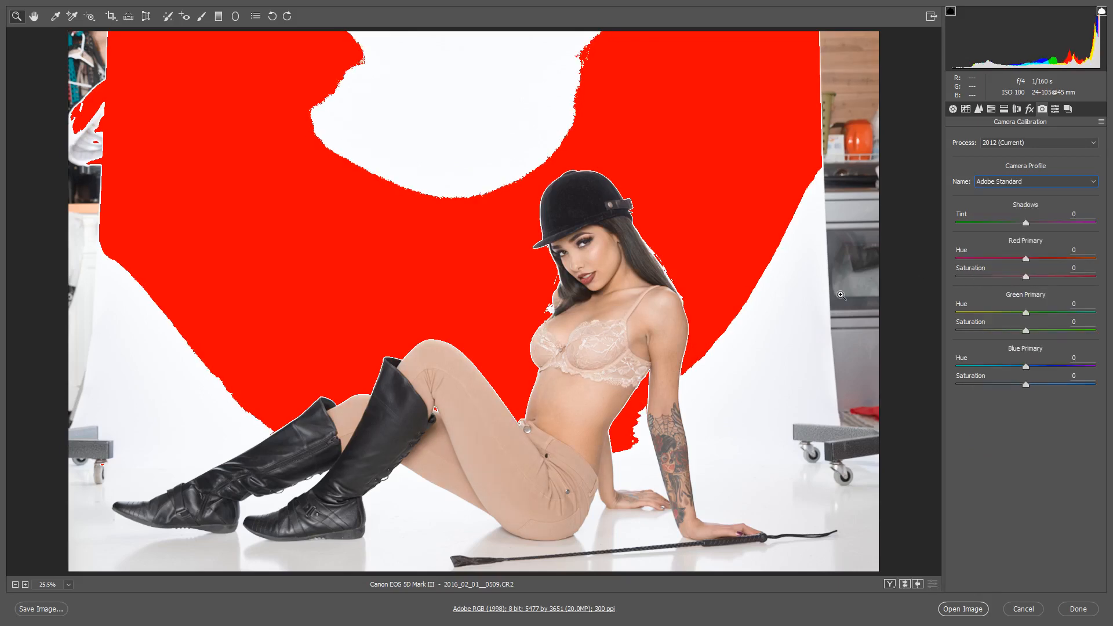
Inspect the face up close and change the camera profile to the first custom Canon EOS 5D Mark III profile below Camera Standard
left_click_drag(526, 192, 667, 322)
left_click_drag(323, 182, 624, 449)
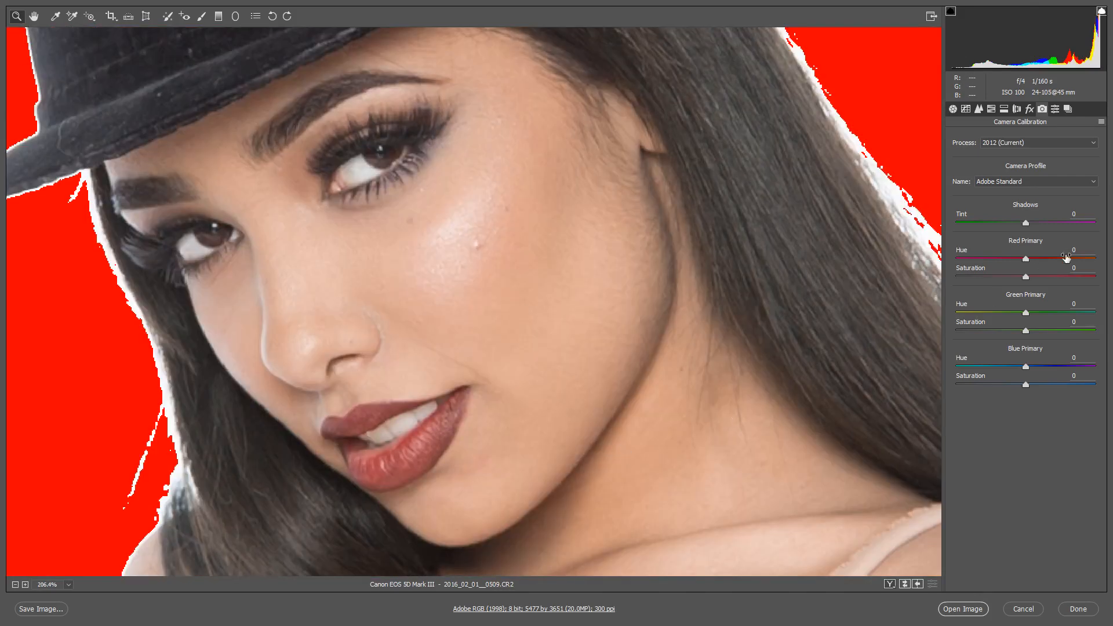
left_click(1050, 179)
scroll(1059, 234, "up", 4)
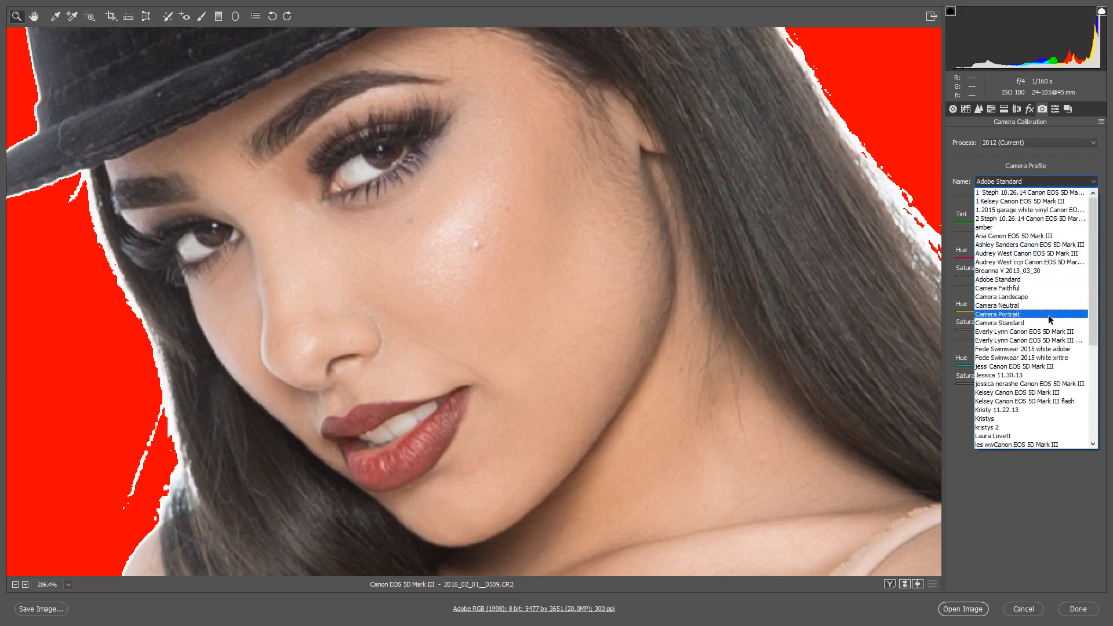
left_click(1040, 332)
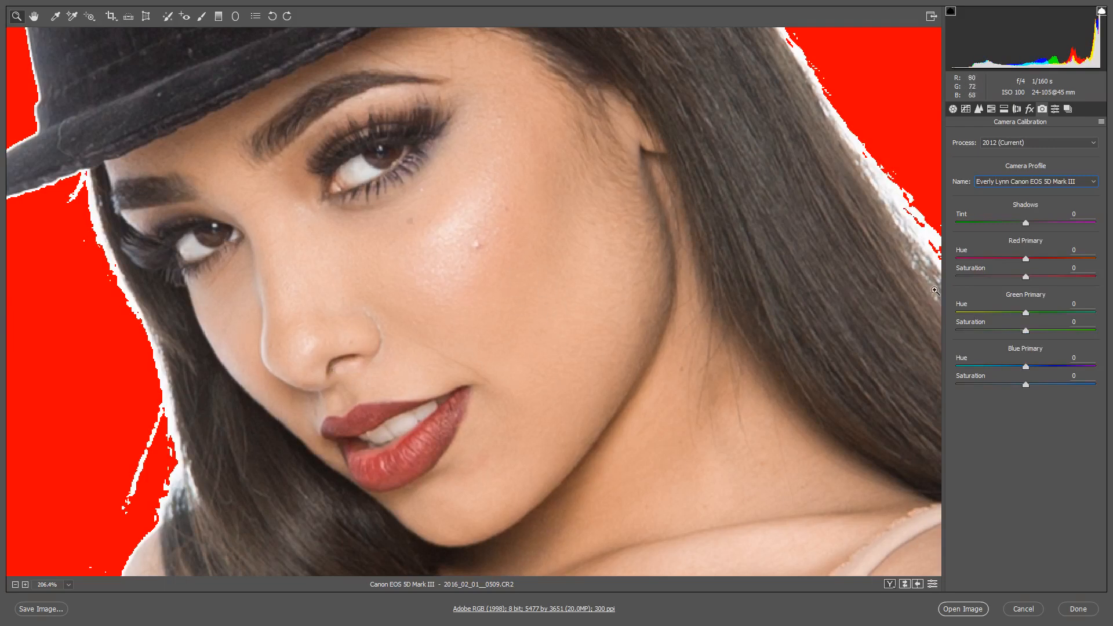
Review the raw file's basic adjustments, presets and camera calibration options, and cancel Camera Raw without opening the image
left_click(952, 109)
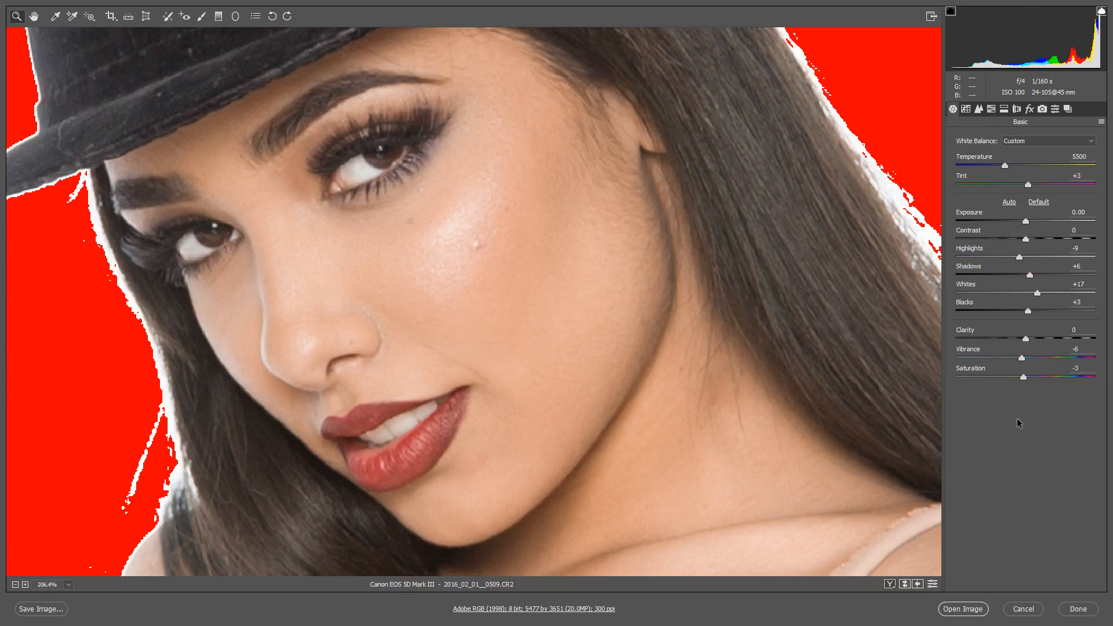
left_click(1068, 110)
left_click(1055, 110)
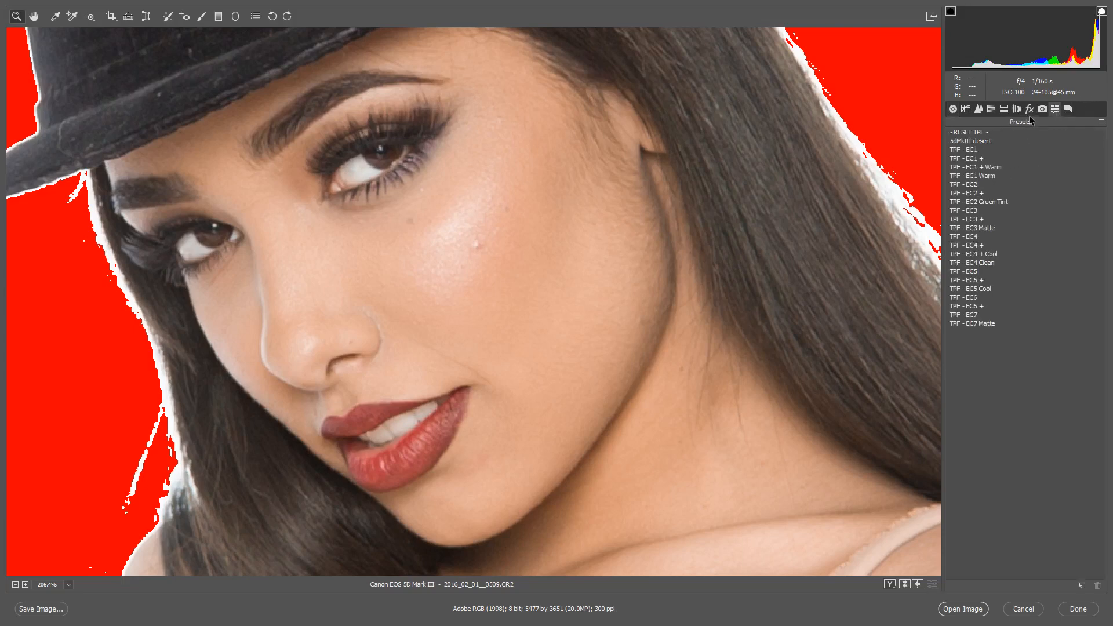
left_click(1042, 110)
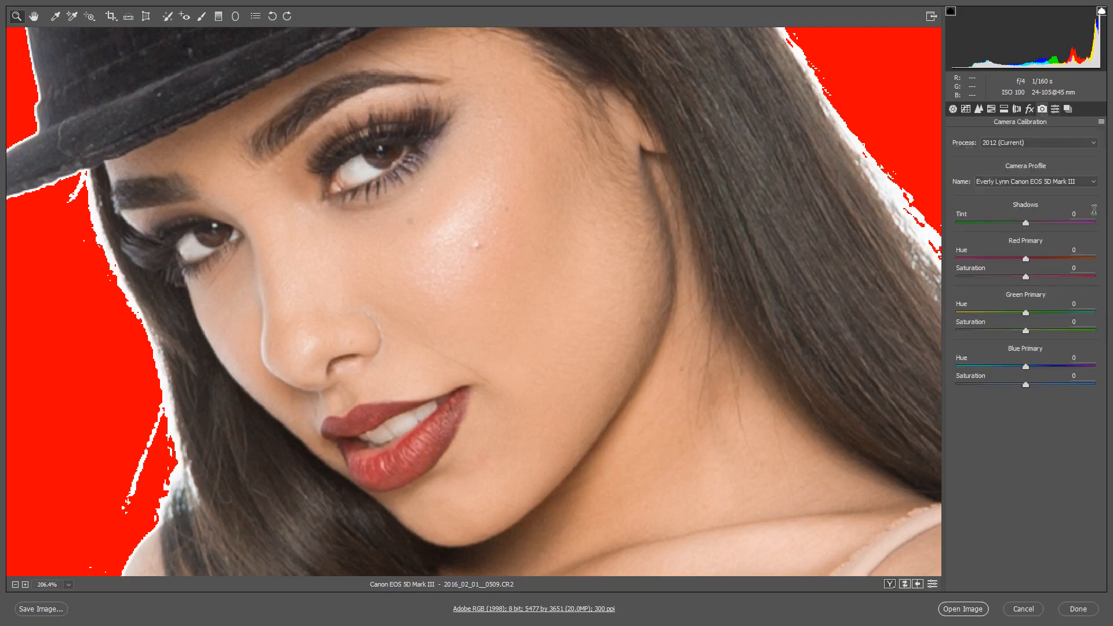
left_click(1101, 122)
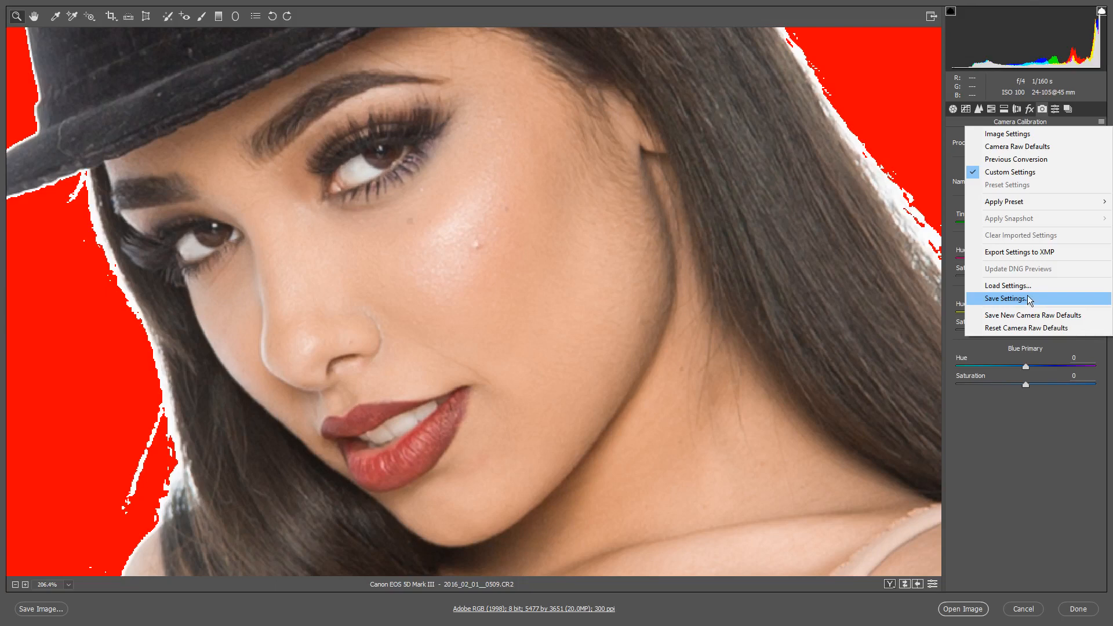
left_click(954, 110)
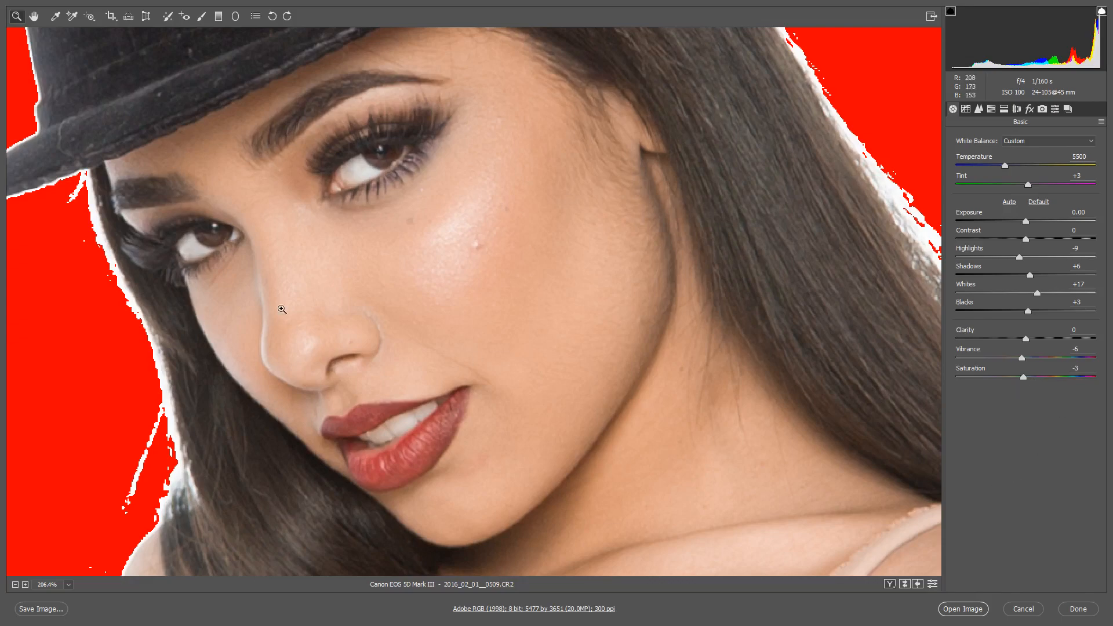
right_click(376, 150)
left_click(468, 322)
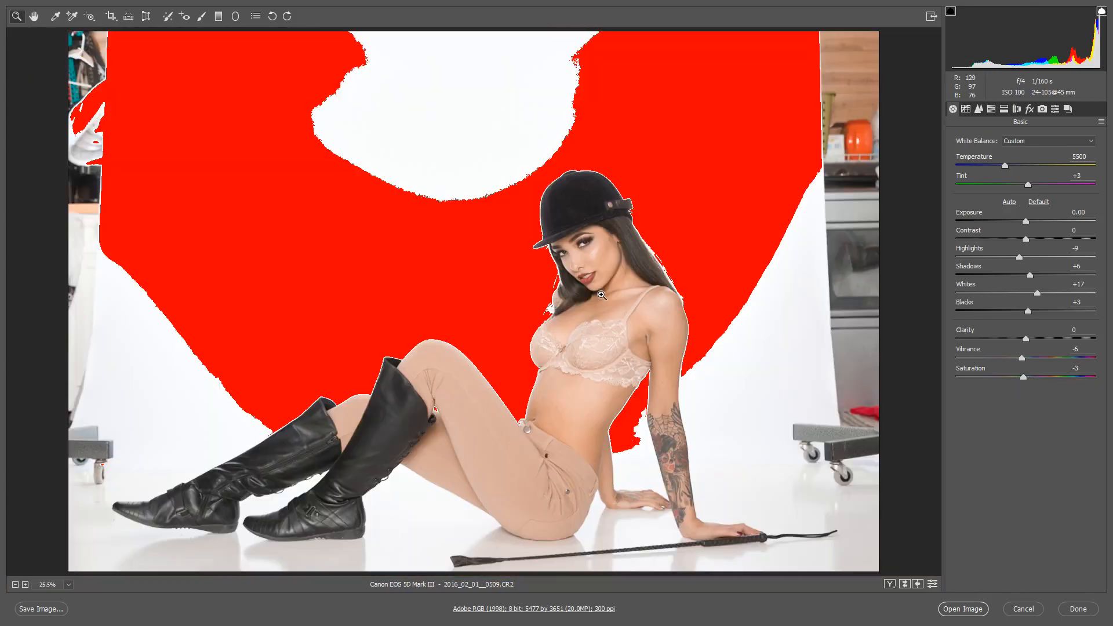
left_click(1026, 608)
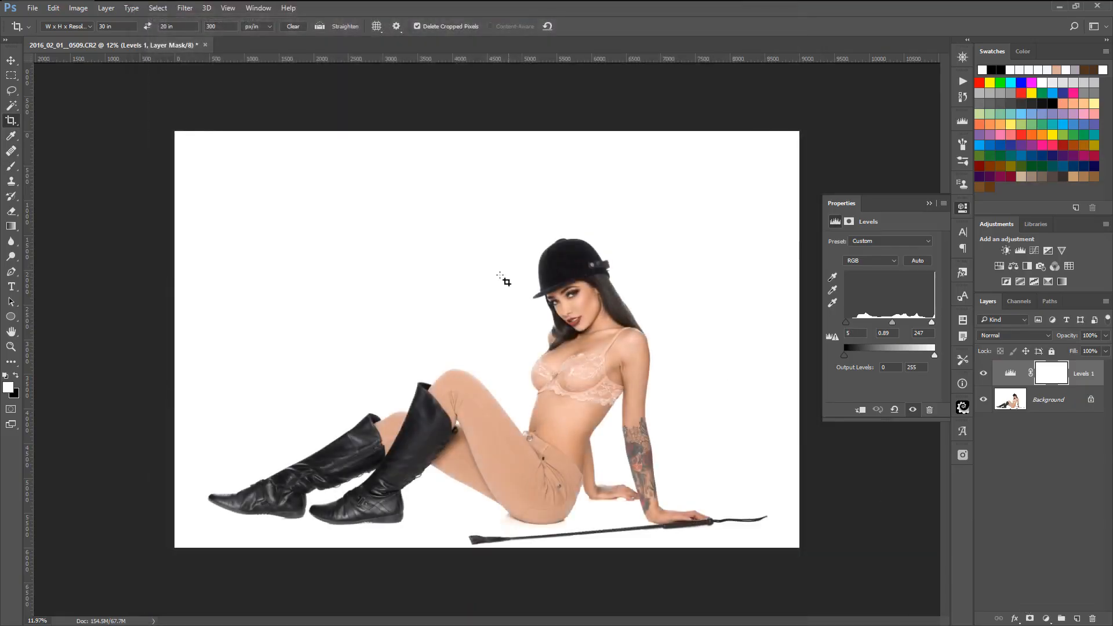
Add a Hue/Saturation adjustment layer, slightly lower the saturation of the Reds and set the Yellows saturation to -9
scroll(585, 299, "up", 10)
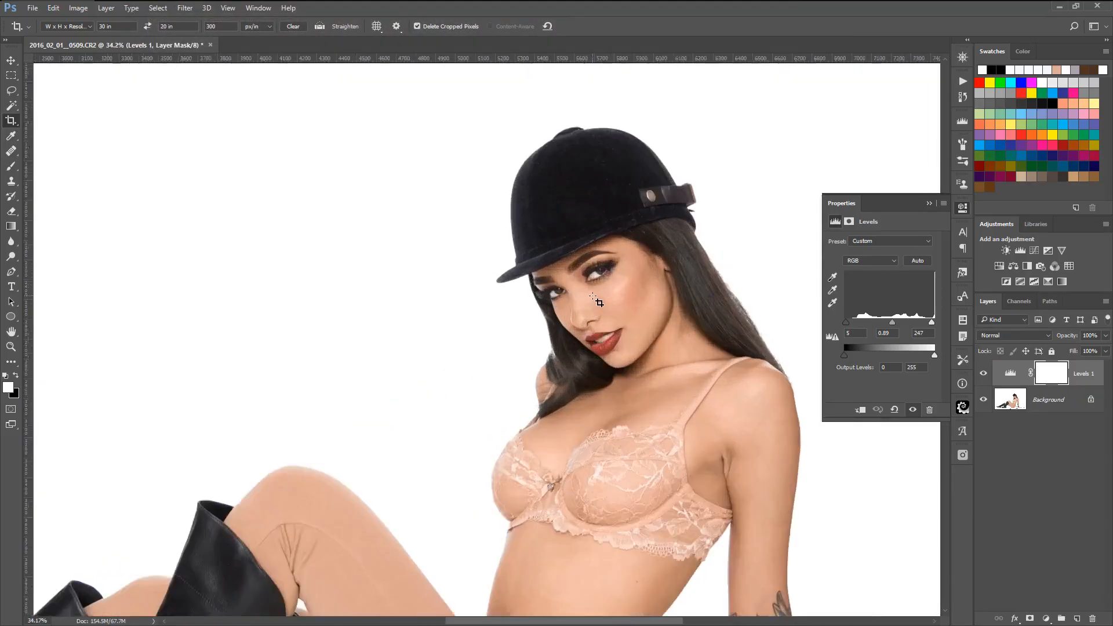
left_click(999, 266)
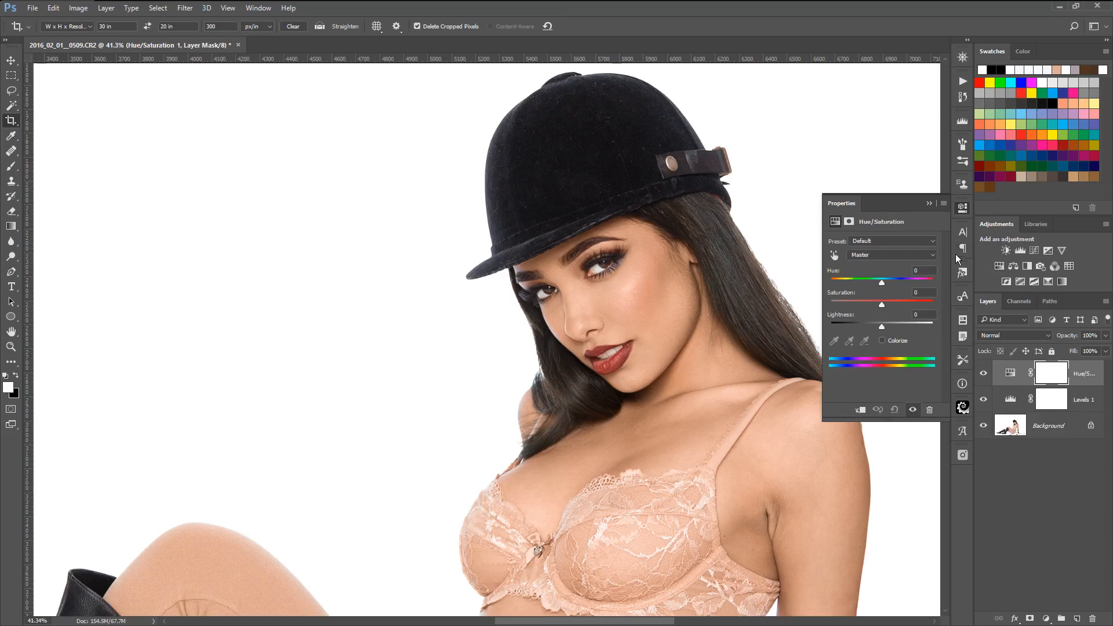
left_click(885, 255)
left_click(881, 266)
left_click_drag(882, 305, 877, 307)
left_click(885, 256)
left_click(882, 278)
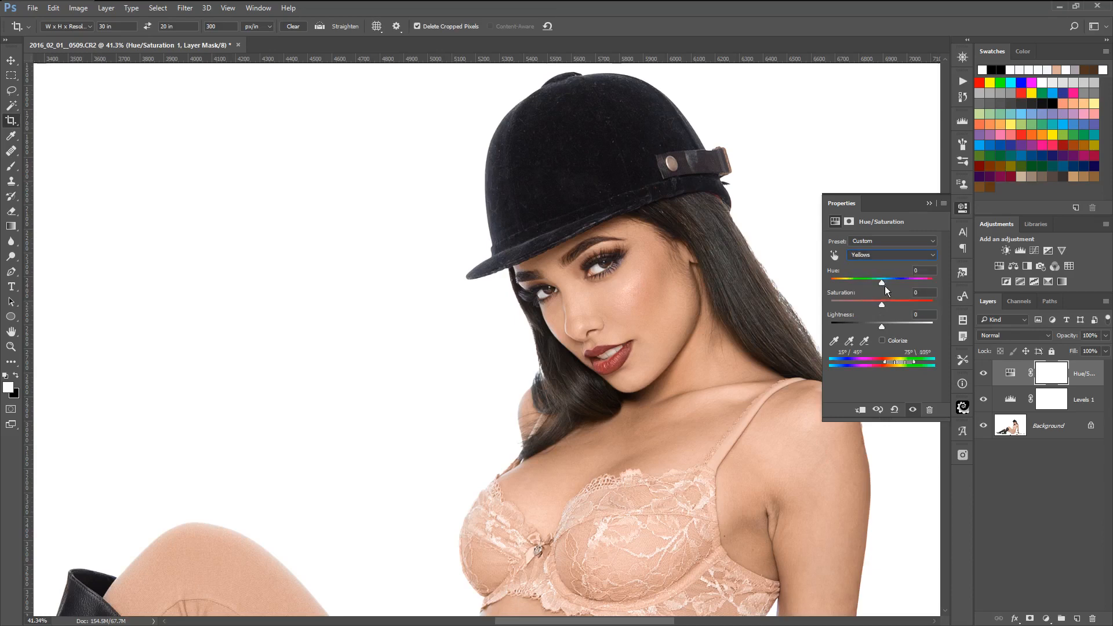
left_click_drag(880, 308, 877, 307)
Compare the face and skin tones with the Hue/Saturation layer shown and hidden
key("v")
scroll(596, 333, "down", 5)
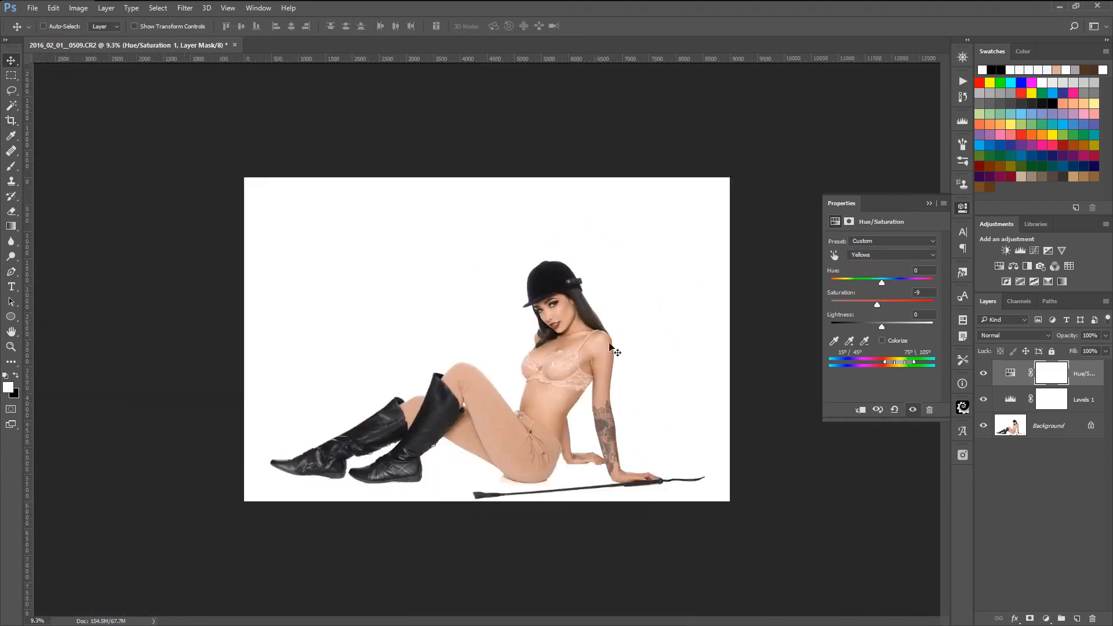
scroll(609, 374, "up", 5)
scroll(625, 142, "up", 6)
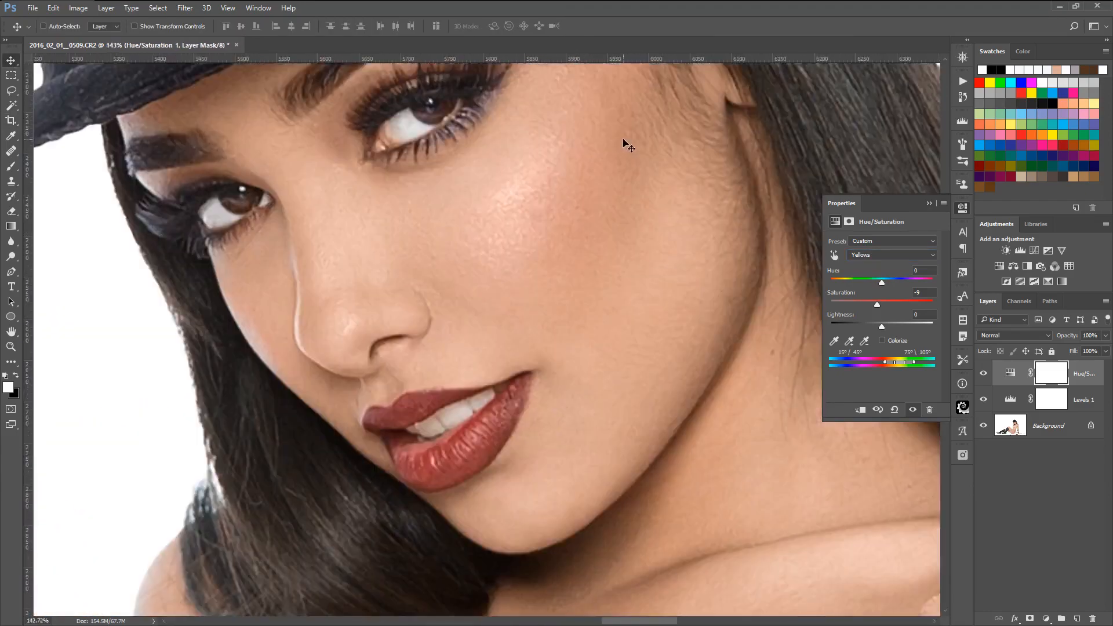
scroll(652, 188, "down", 3)
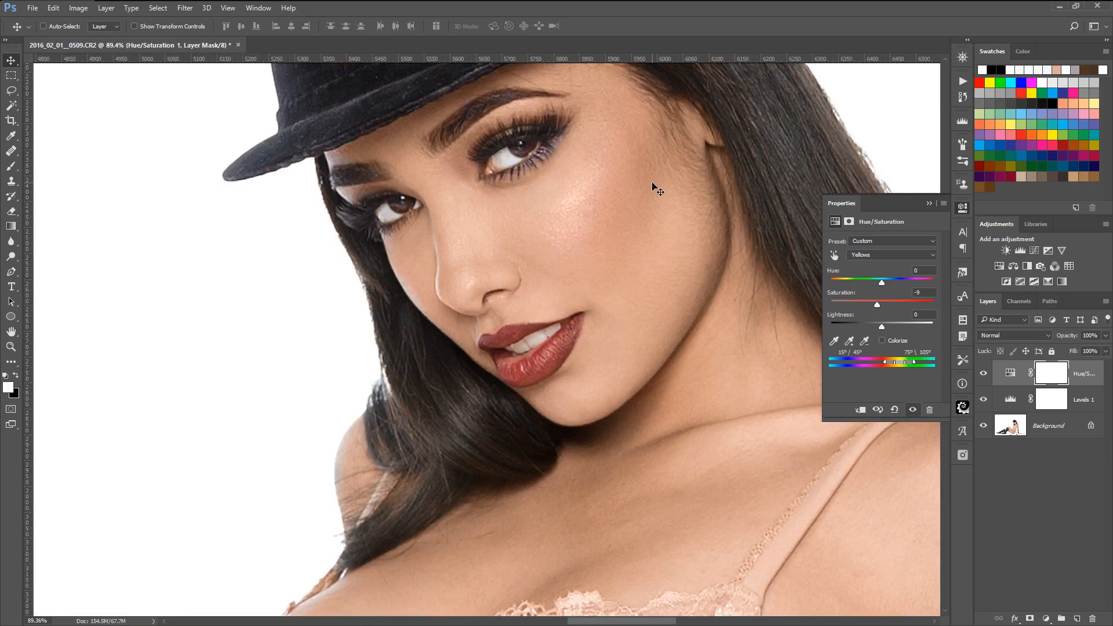
left_click(984, 374)
left_click(983, 374)
left_click(984, 374)
left_click(983, 373)
left_click(984, 373)
left_click(983, 374)
left_click(984, 373)
left_click(984, 374)
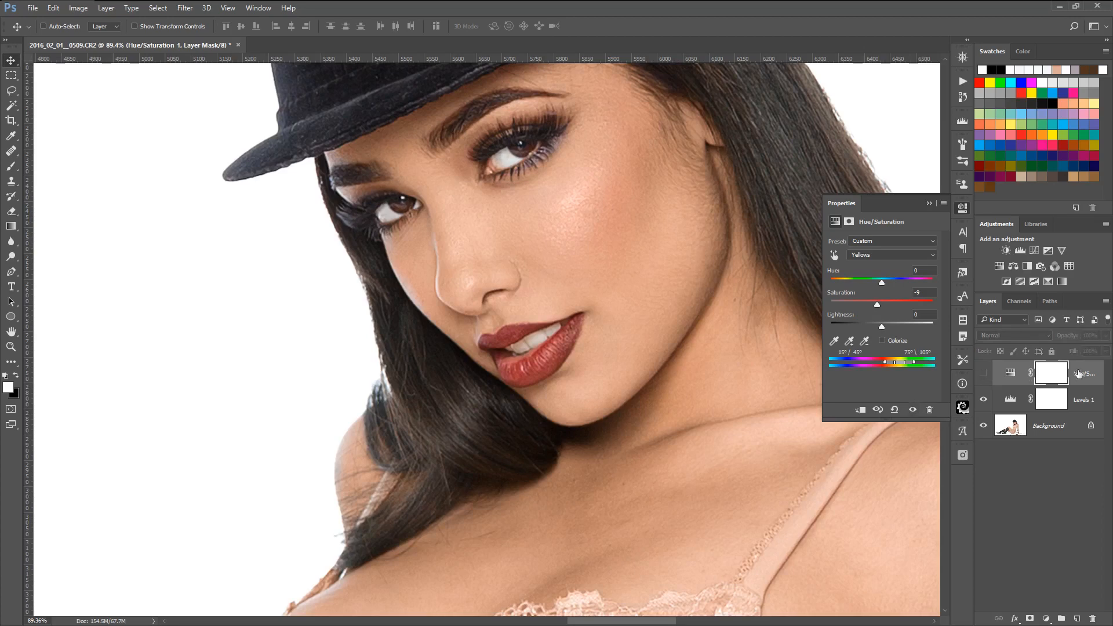
Lower the Hue/Saturation layer's opacity to 54% while comparing the skin with and without it
left_click(984, 374)
left_click(1010, 373)
left_click_drag(1068, 334, 1057, 345)
left_click(984, 374)
left_click(984, 373)
left_click_drag(1066, 336, 1050, 347)
left_click(983, 374)
left_click(984, 374)
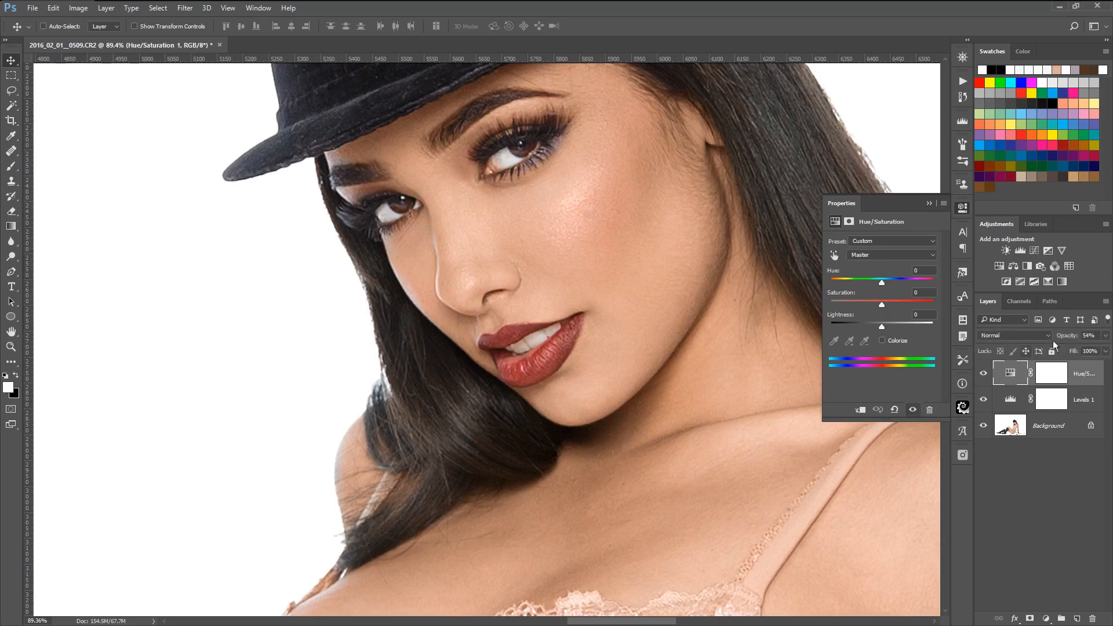
Hide the Hue/Saturation layer, check the full image and close the document without saving the changes
left_click(984, 374)
scroll(535, 322, "down", 5)
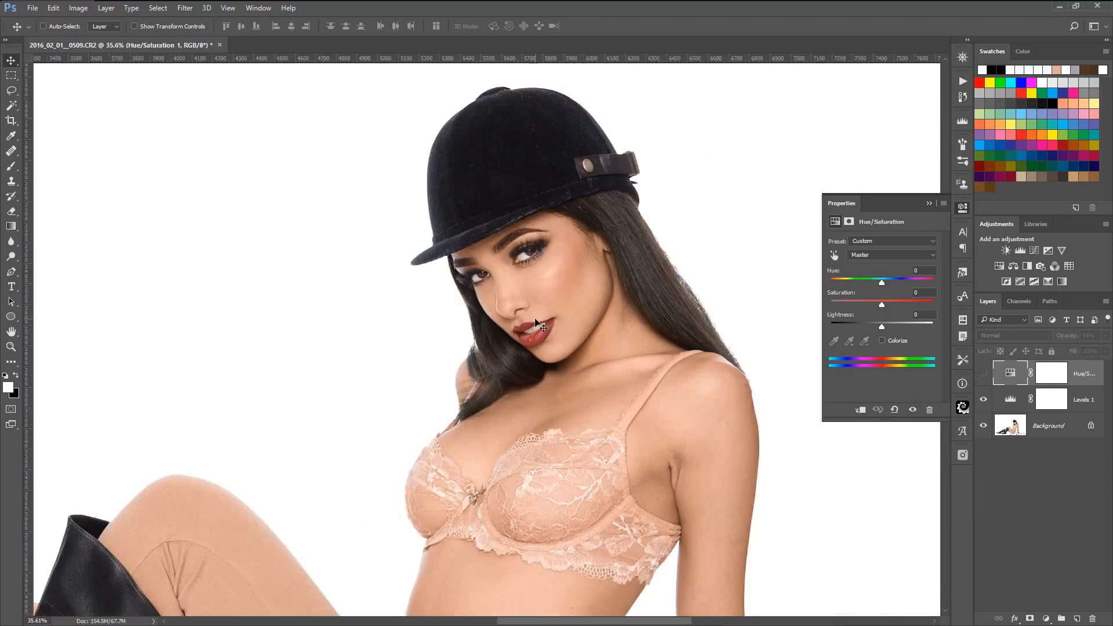
scroll(534, 322, "down", 1)
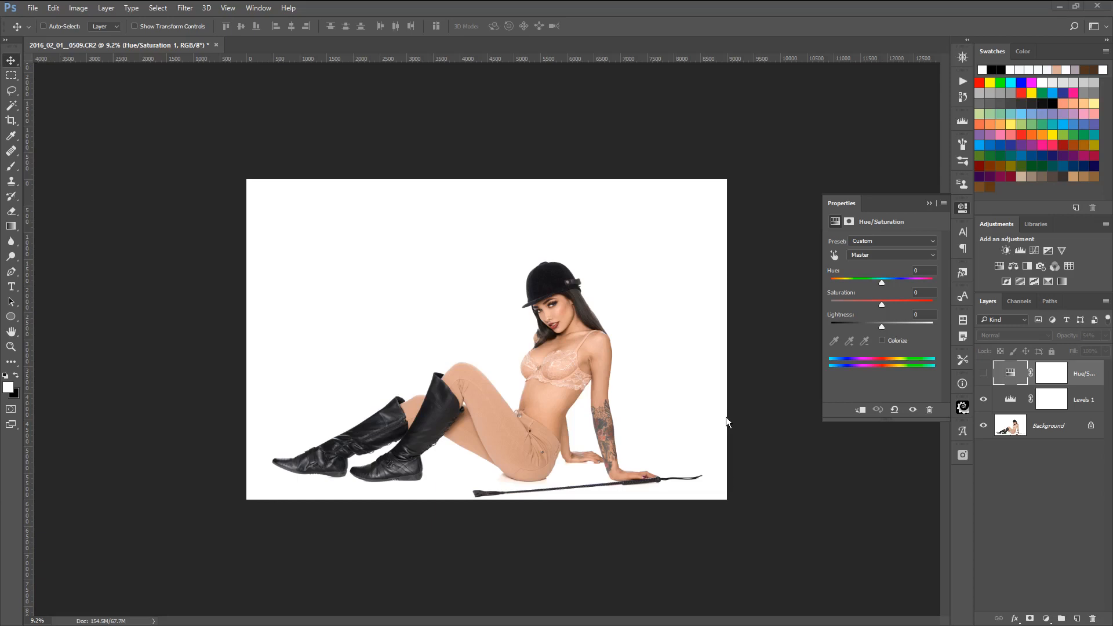
left_click(215, 46)
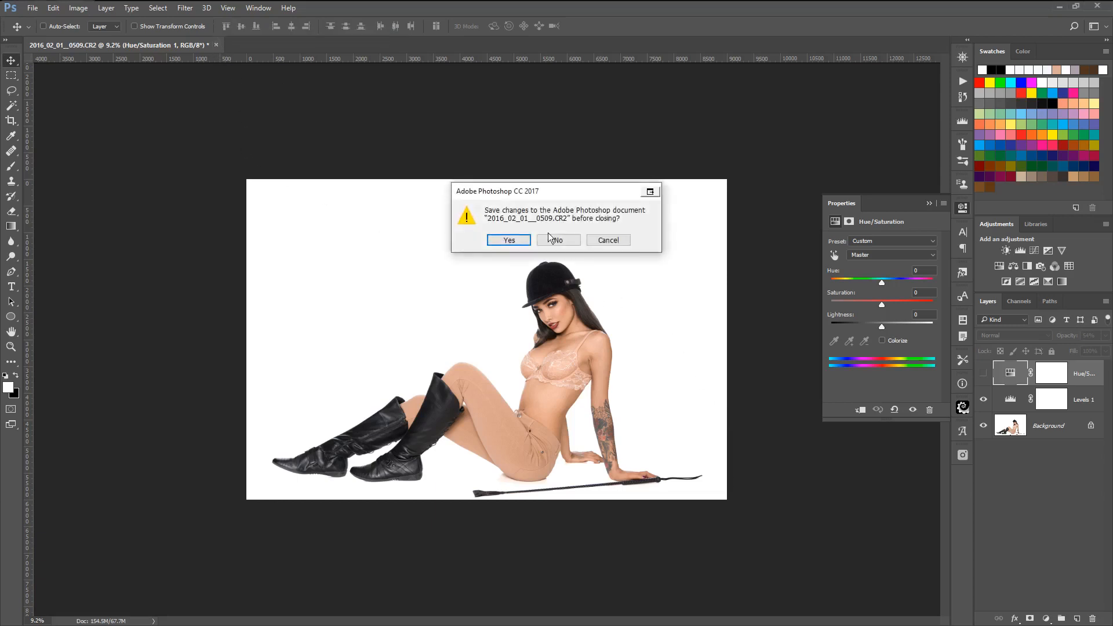
left_click(551, 237)
left_click(39, 11)
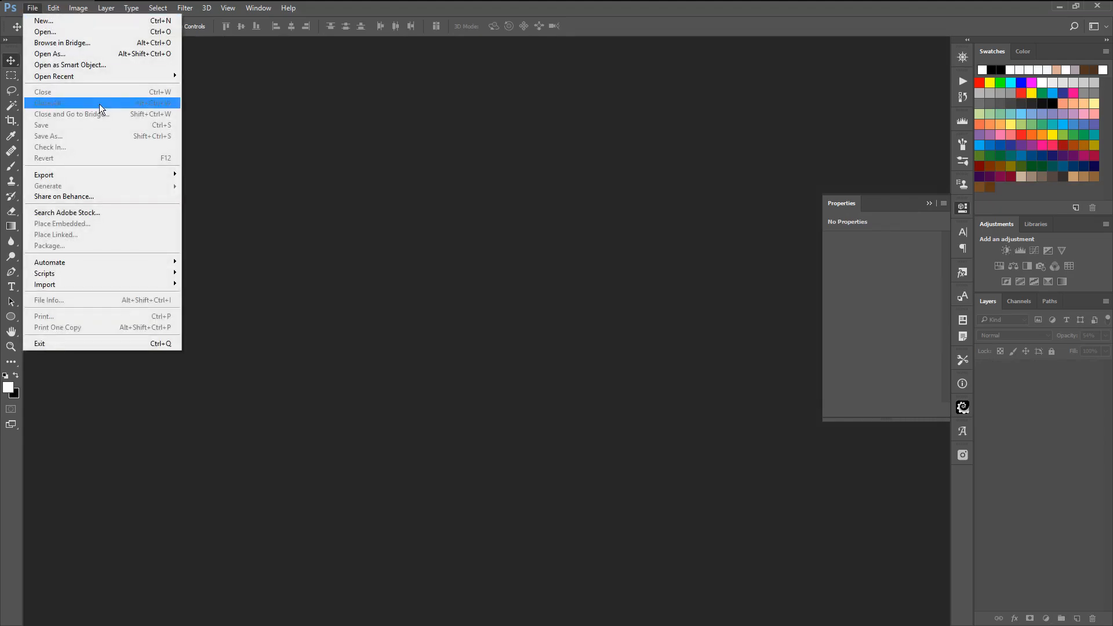
Reopen the raw photo 2016_02_01__0509.CR2, crop it to a vertical frame around the model's upper body and open it for editing
mouse_move(119, 79)
left_click(204, 79)
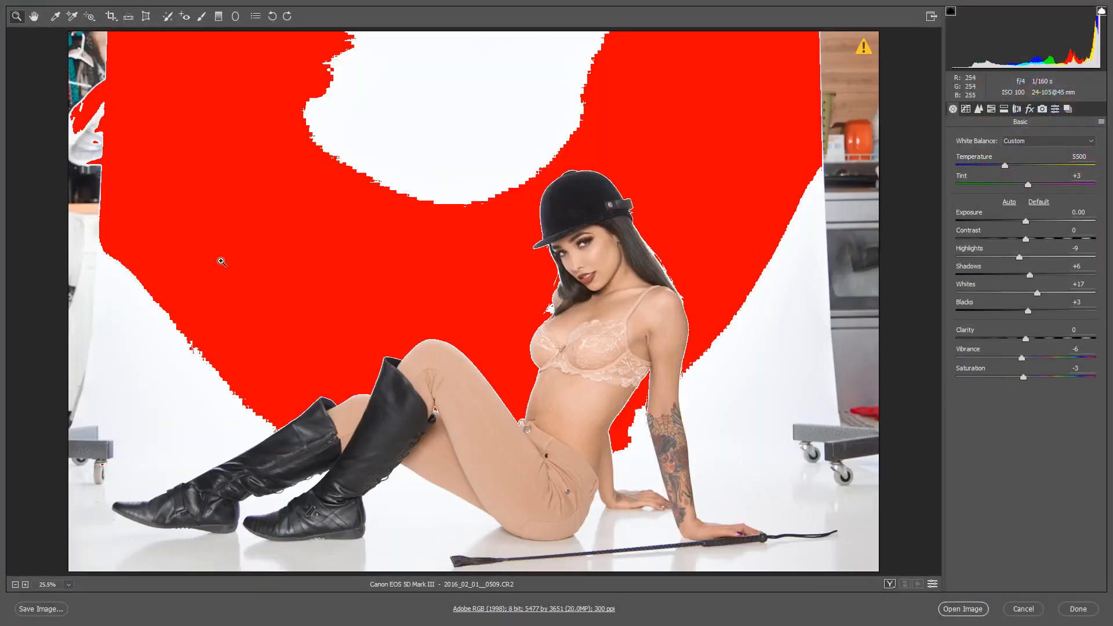
left_click(111, 16)
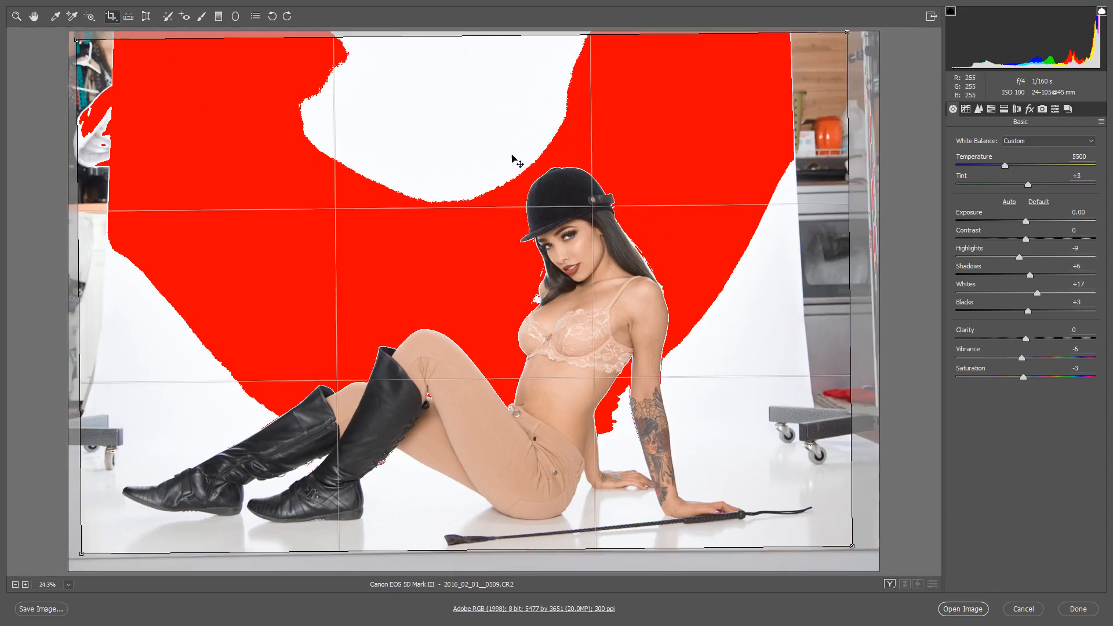
left_click_drag(846, 35, 299, 220)
left_click_drag(258, 339, 646, 273)
key("z")
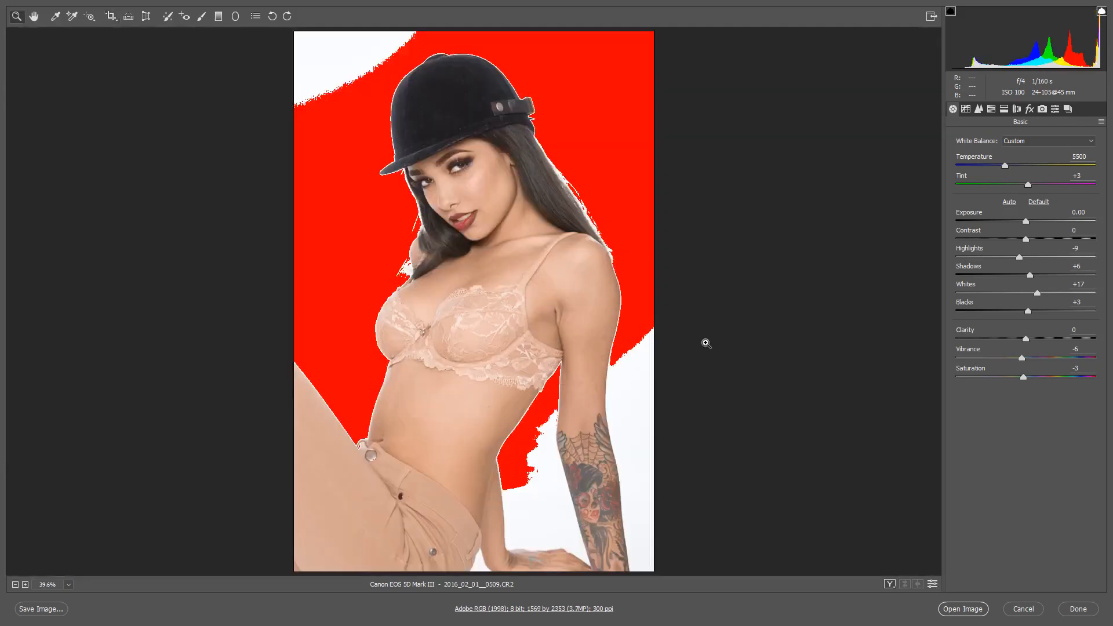
left_click(963, 609)
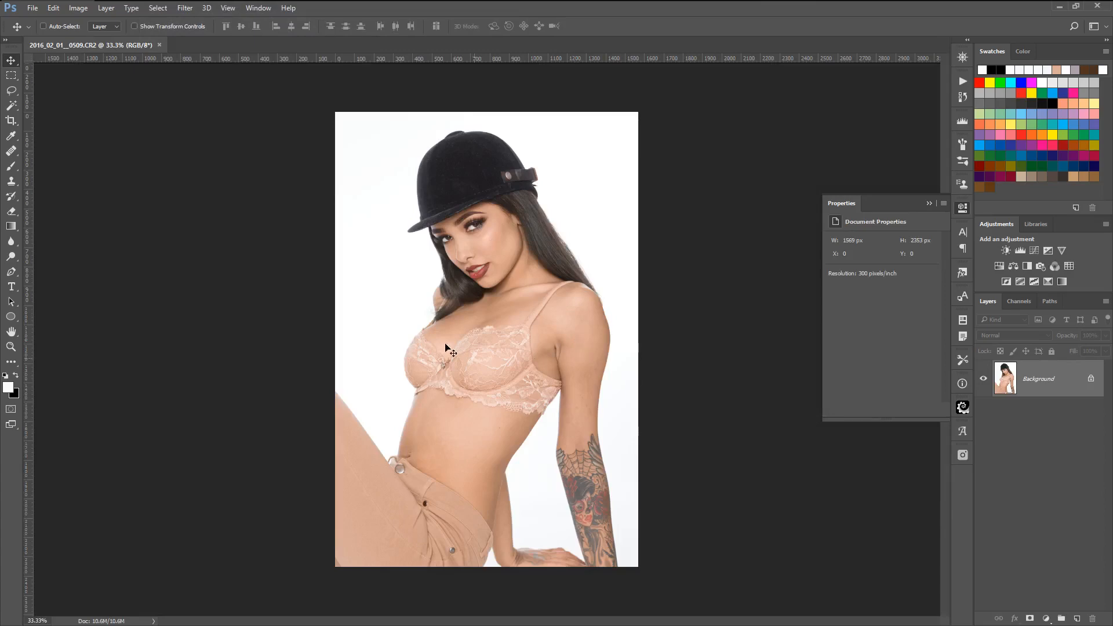
Examine the model's face, skin and body outline in the cropped photo, close up and at full view
scroll(477, 207, "up", 8)
scroll(512, 203, "up", 4)
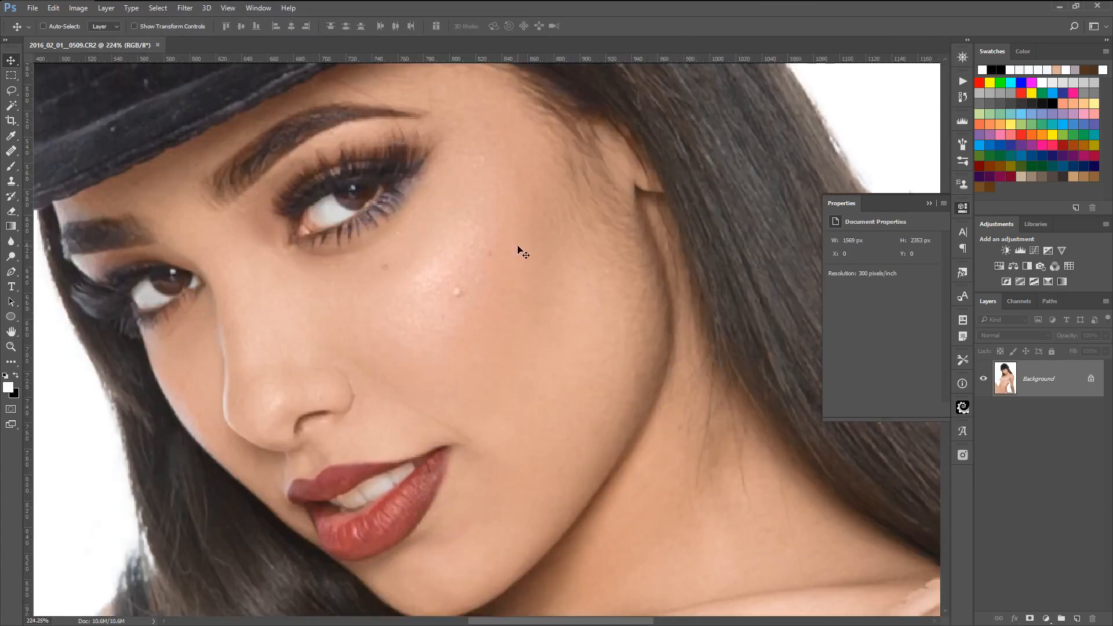
scroll(517, 258, "up", 3)
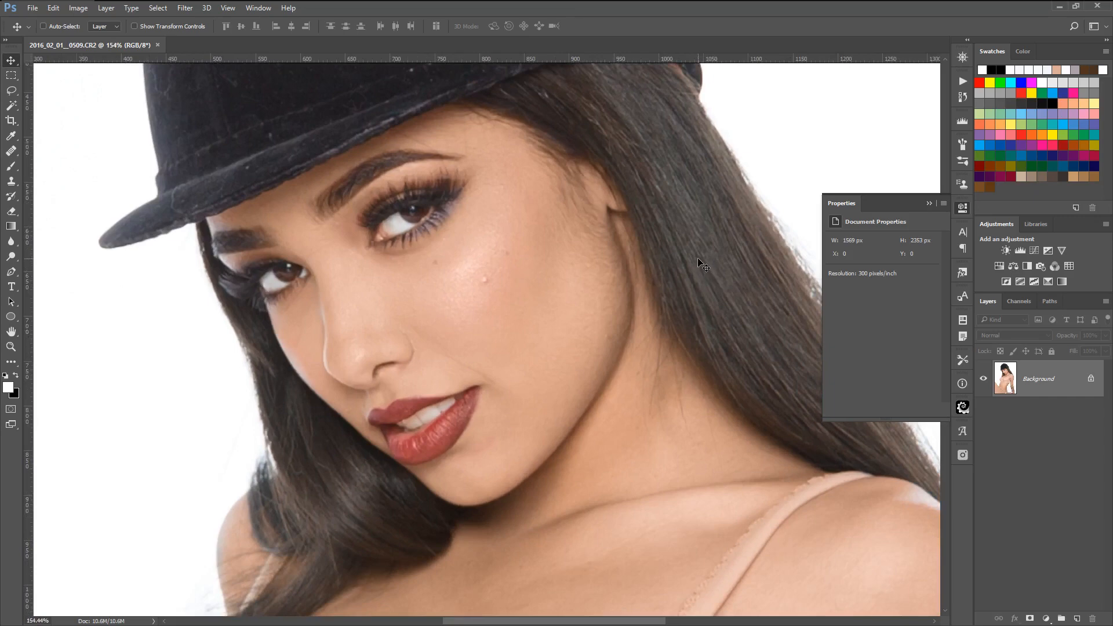
scroll(699, 261, "down", 3)
scroll(649, 287, "up", 2)
scroll(646, 282, "down", 1)
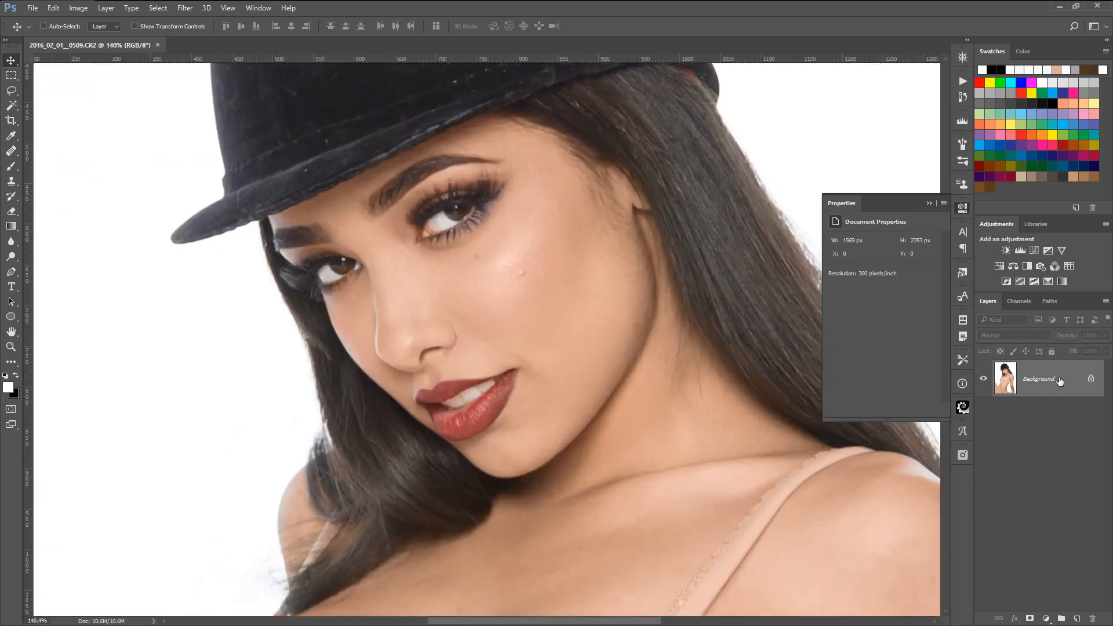
scroll(494, 401, "down", 1)
scroll(494, 402, "down", 3)
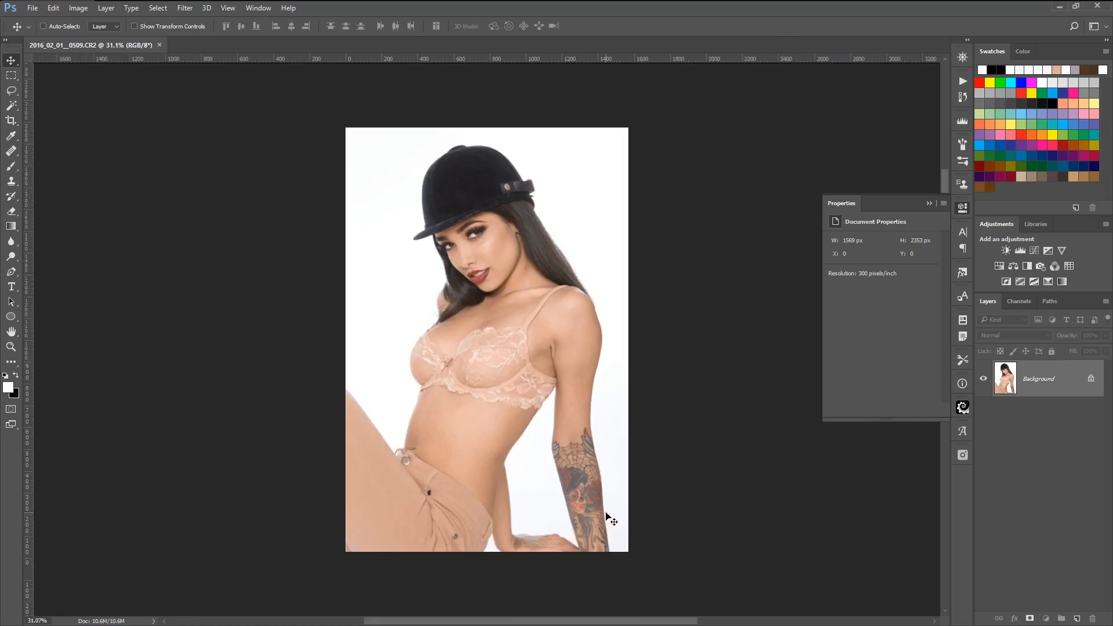
scroll(484, 220, "up", 3)
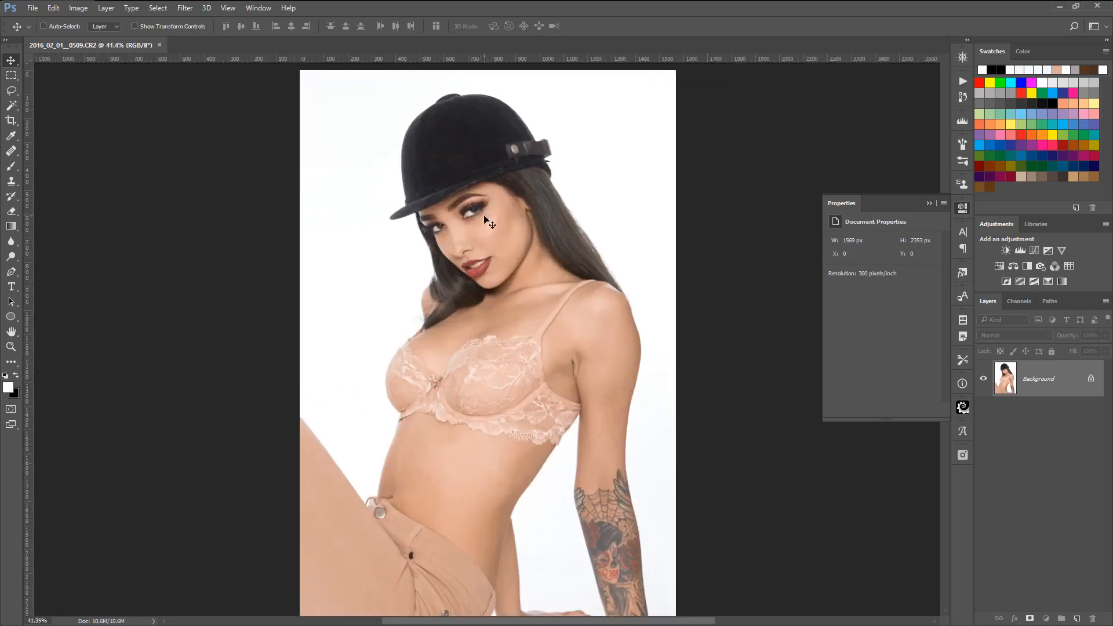
scroll(316, 360, "down", 1)
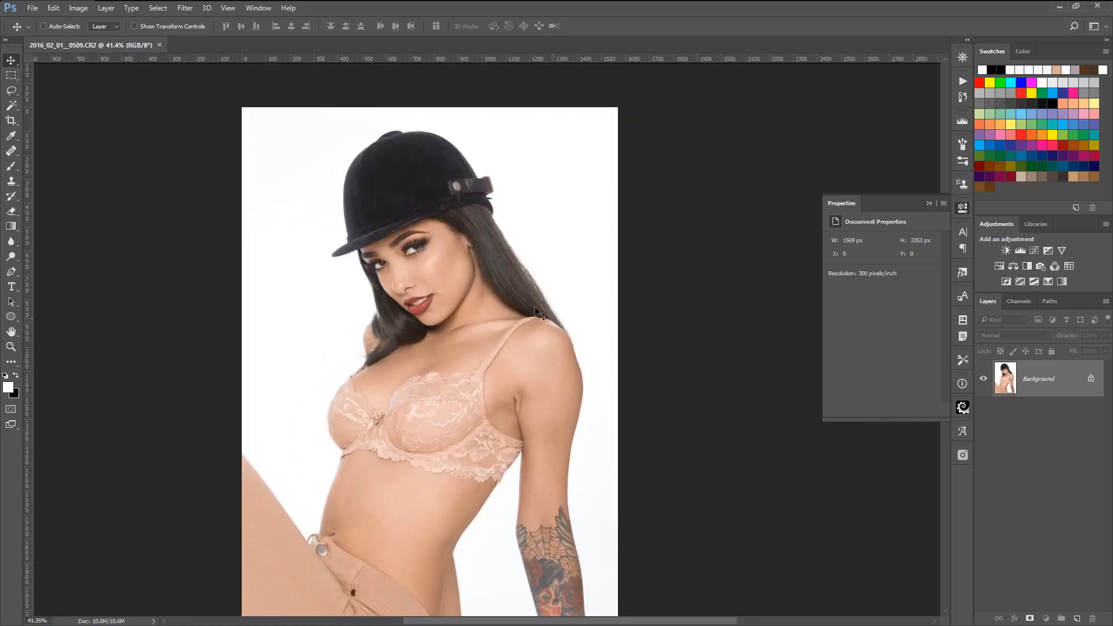
scroll(539, 406, "down", 1)
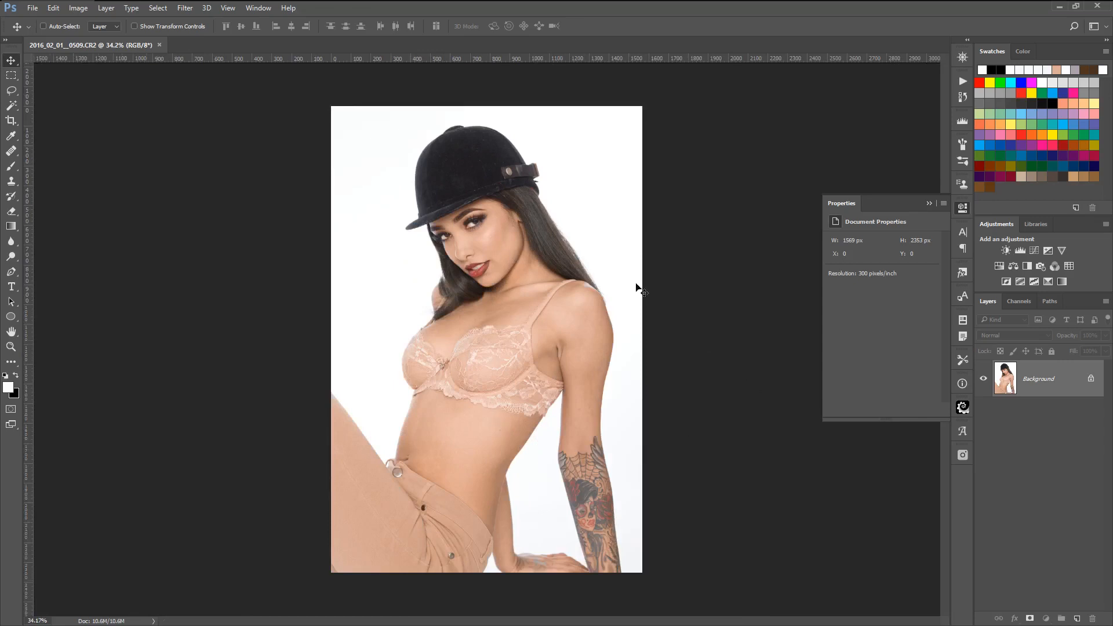
Duplicate the Background layer and slim the model's supporting arm on the copy in Liquify with a size 400 brush
left_click_drag(1067, 388, 1077, 618)
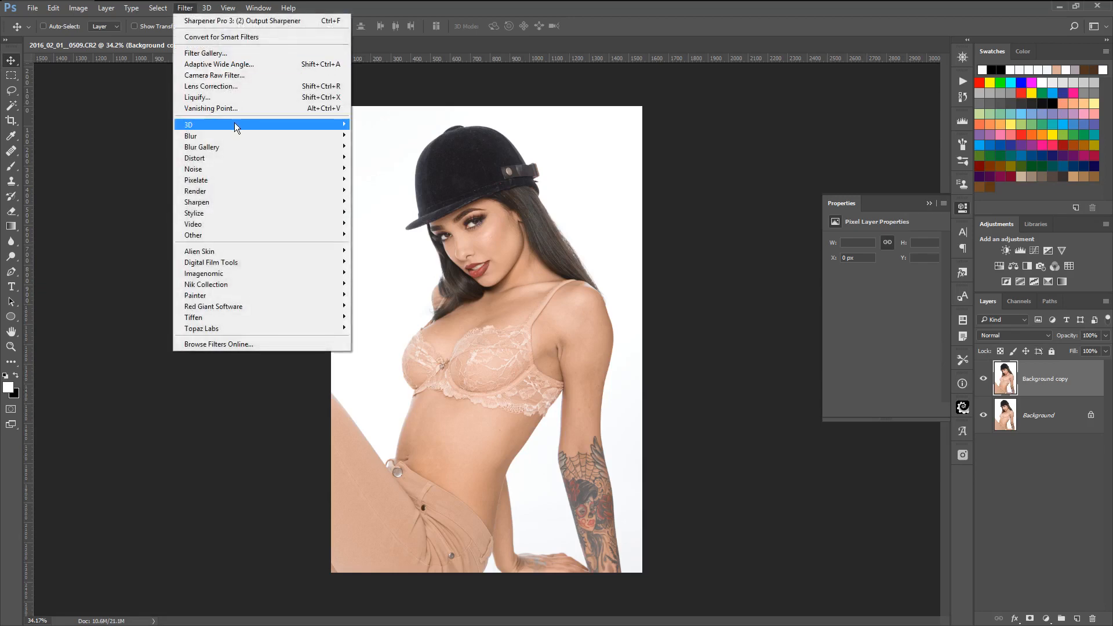
left_click(235, 98)
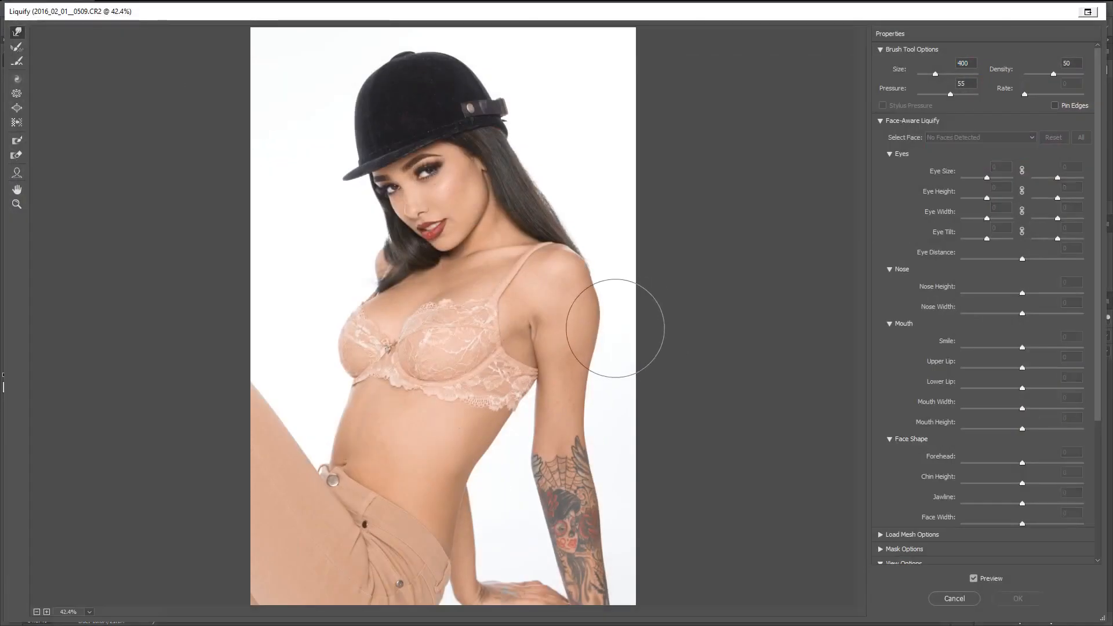
left_click_drag(607, 324, 604, 319)
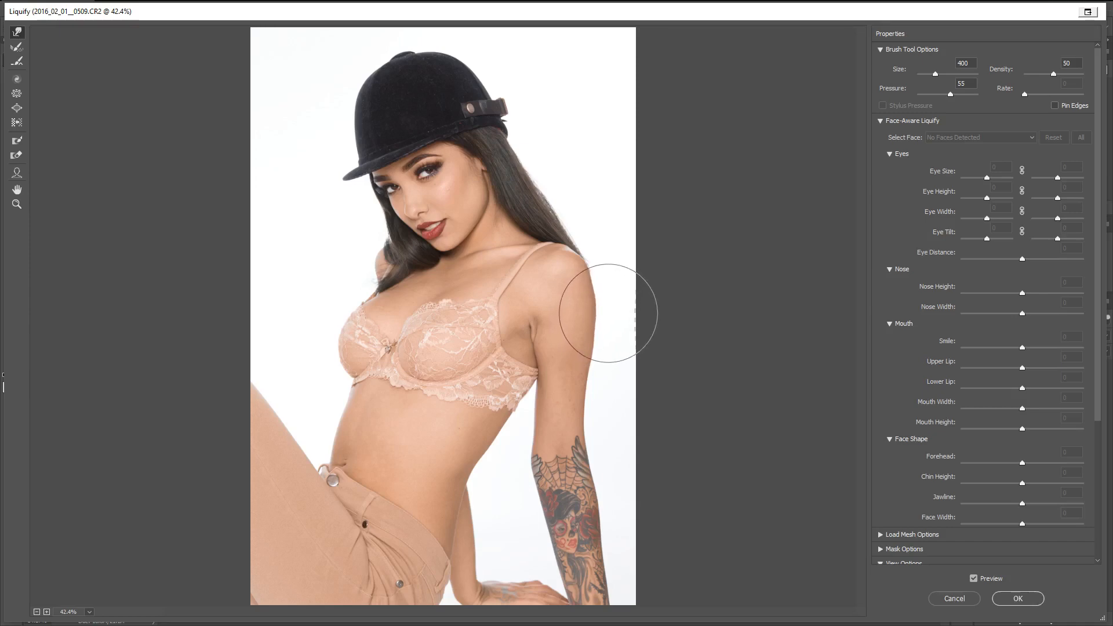
left_click_drag(531, 472, 527, 466)
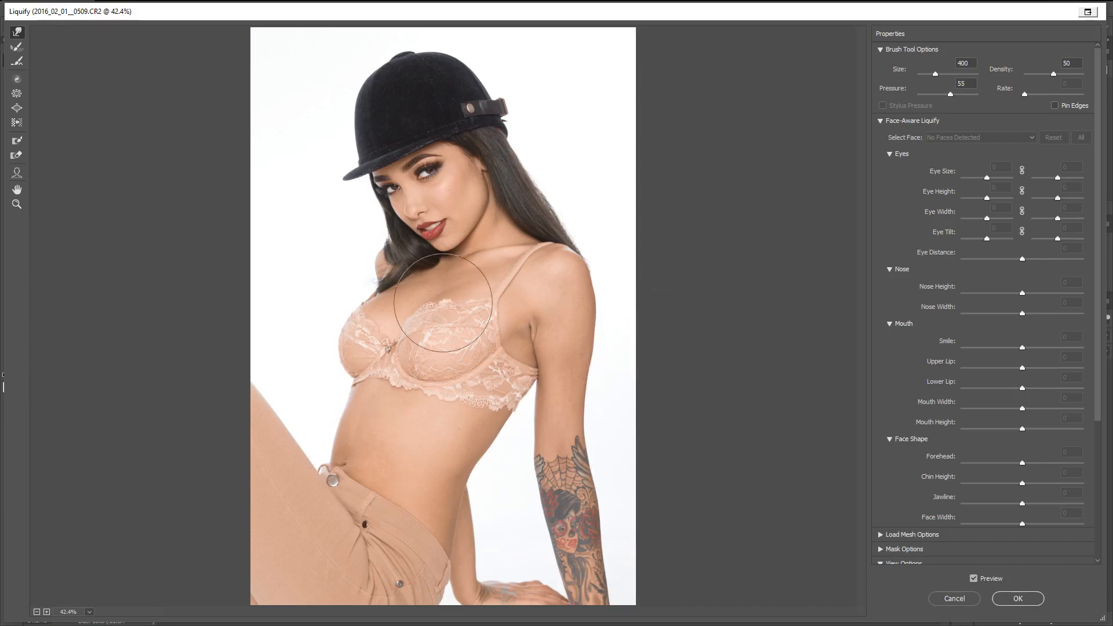
Enlarge the Liquify brush, push the front of the waist slightly inward and apply the filter
key("bracketright")
key("bracketright")
key("bracketright")
key("bracketright")
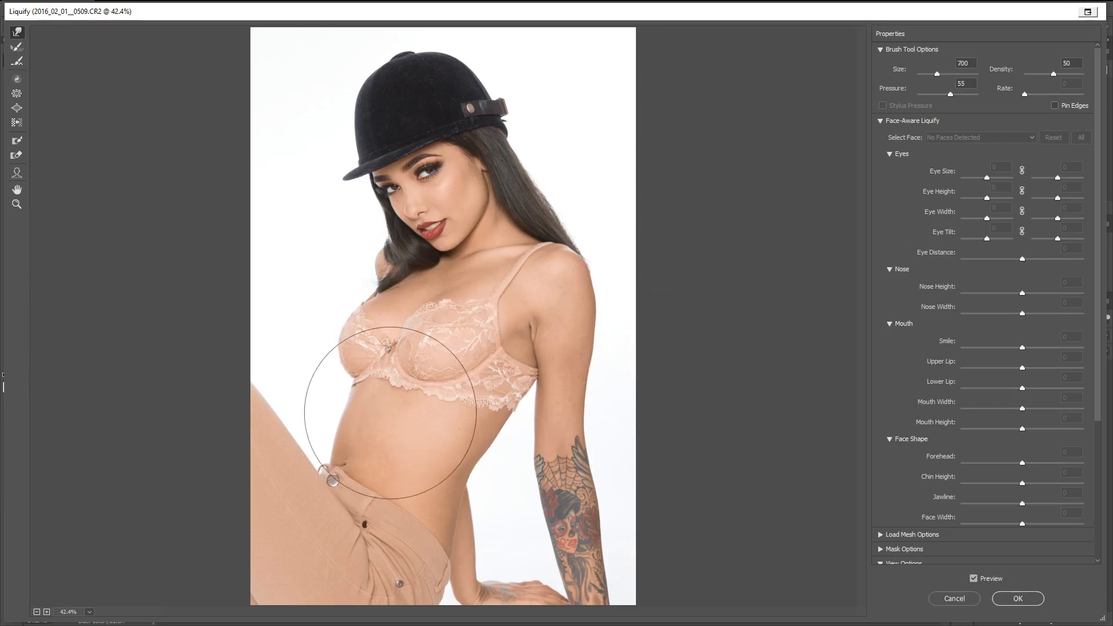
left_click_drag(341, 446, 351, 450)
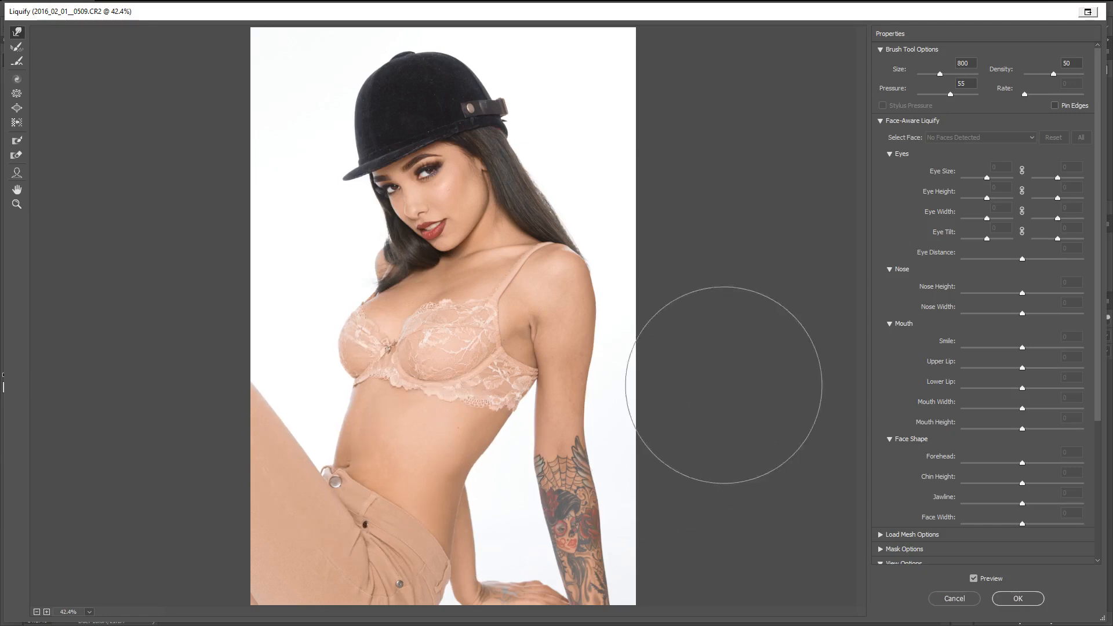
left_click(1018, 598)
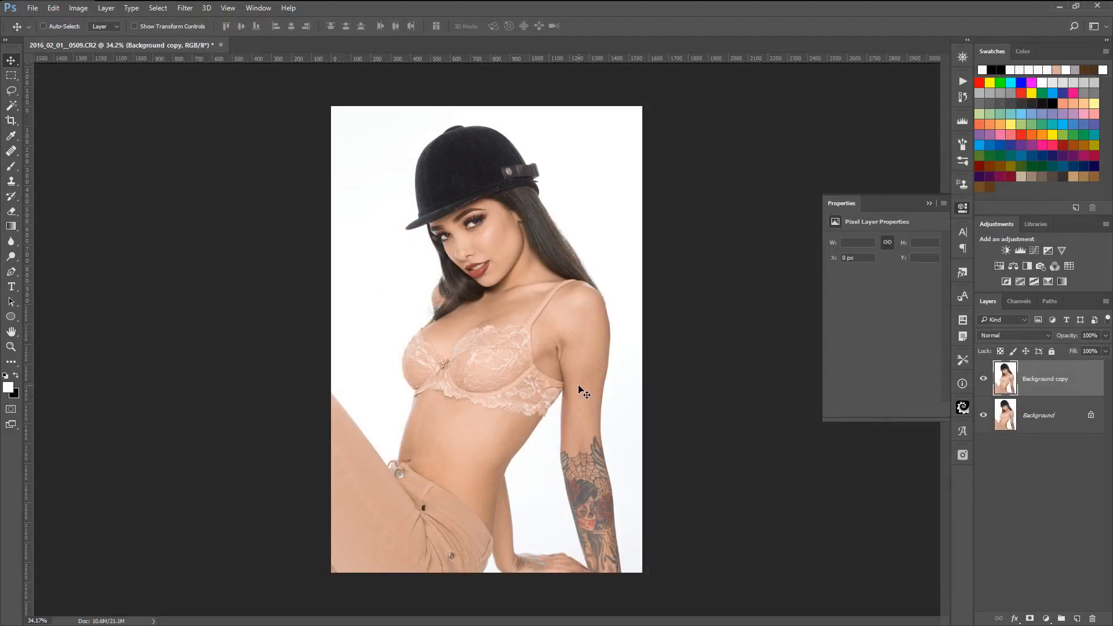
Run the 50% Gray action and add a Black & White adjustment layer with Reds set to -152
scroll(566, 328, "up", 6)
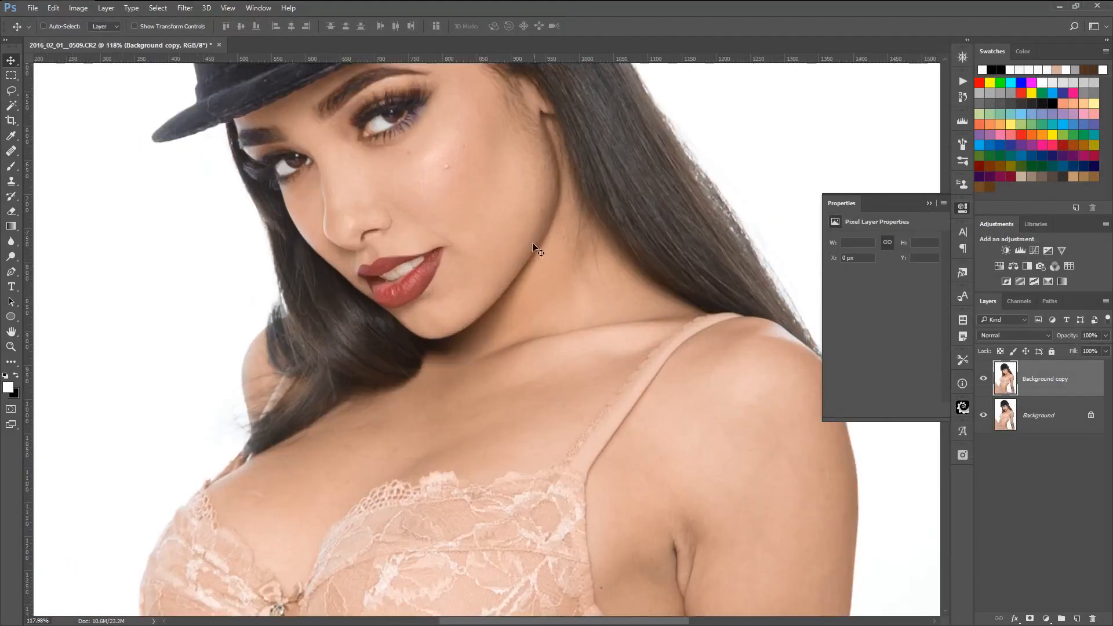
scroll(469, 207, "up", 3)
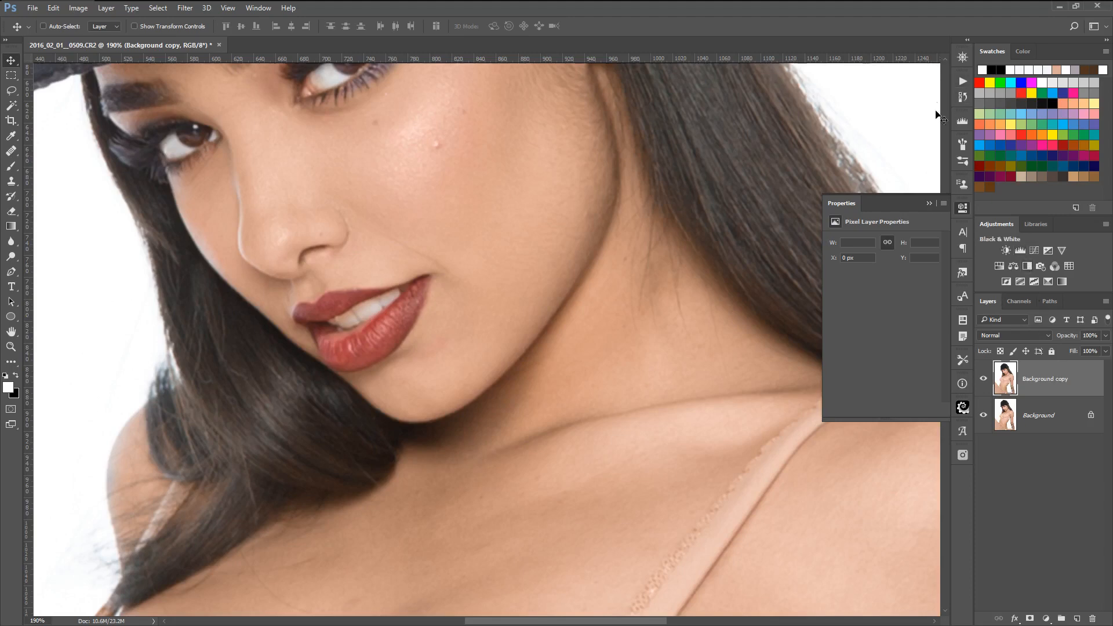
left_click(962, 81)
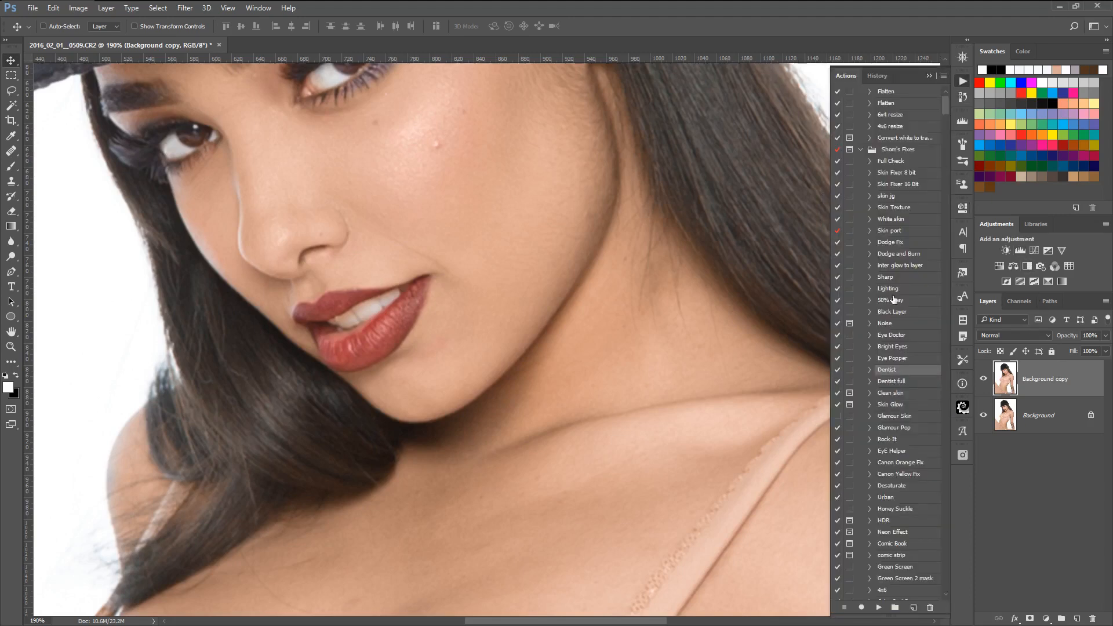
left_click(893, 301)
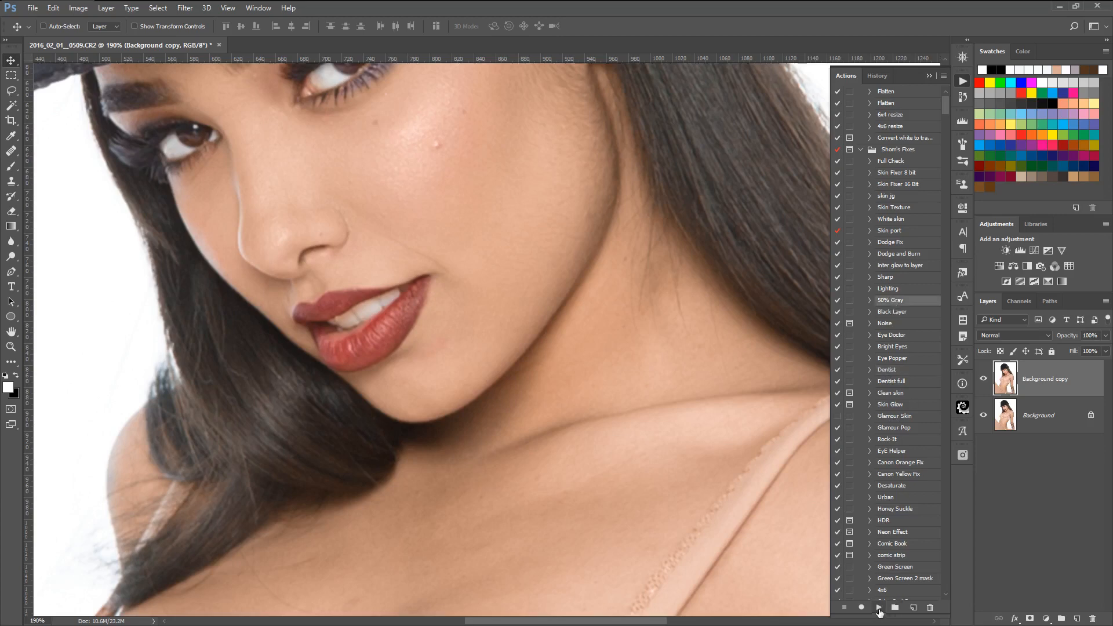
left_click(879, 608)
left_click(1027, 266)
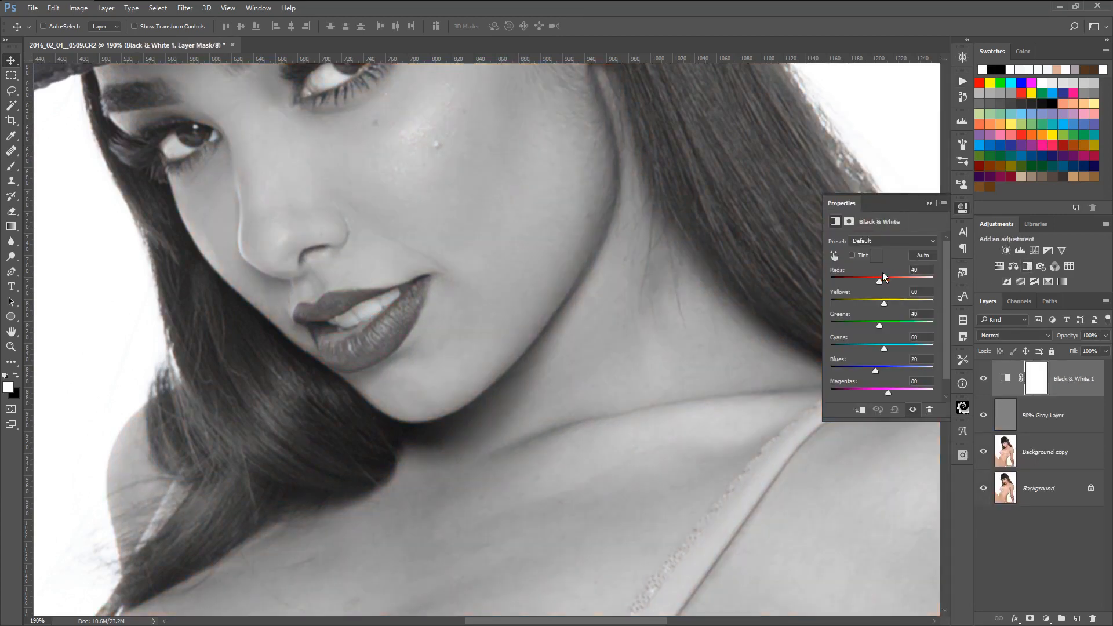
left_click_drag(881, 278, 841, 283)
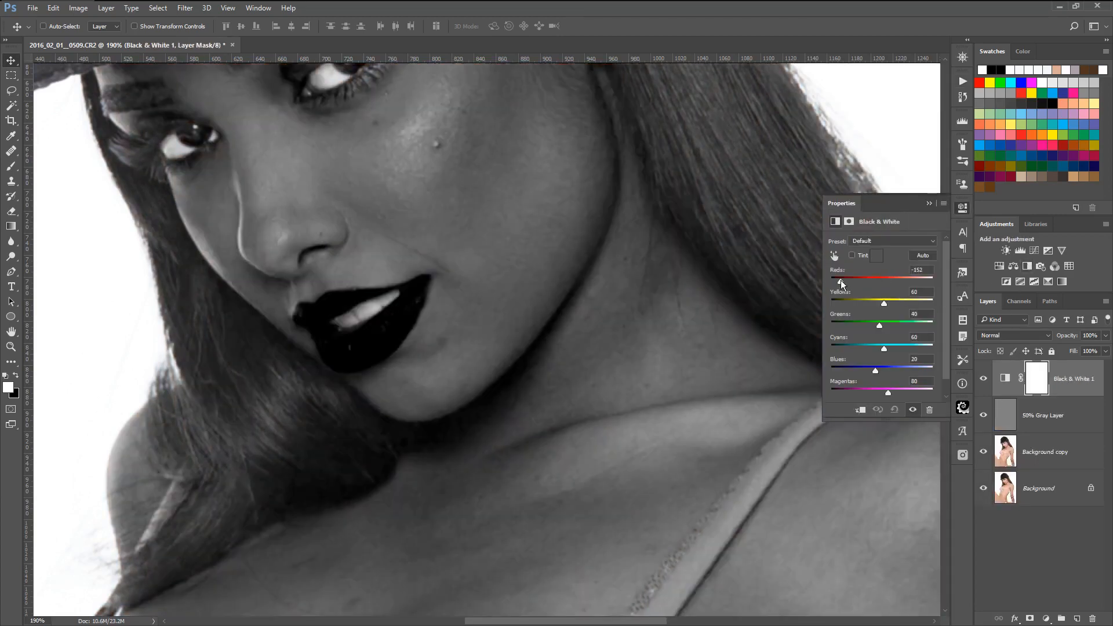
Add an empty layer directly above the Background copy layer
left_click(1001, 424)
scroll(448, 214, "up", 3)
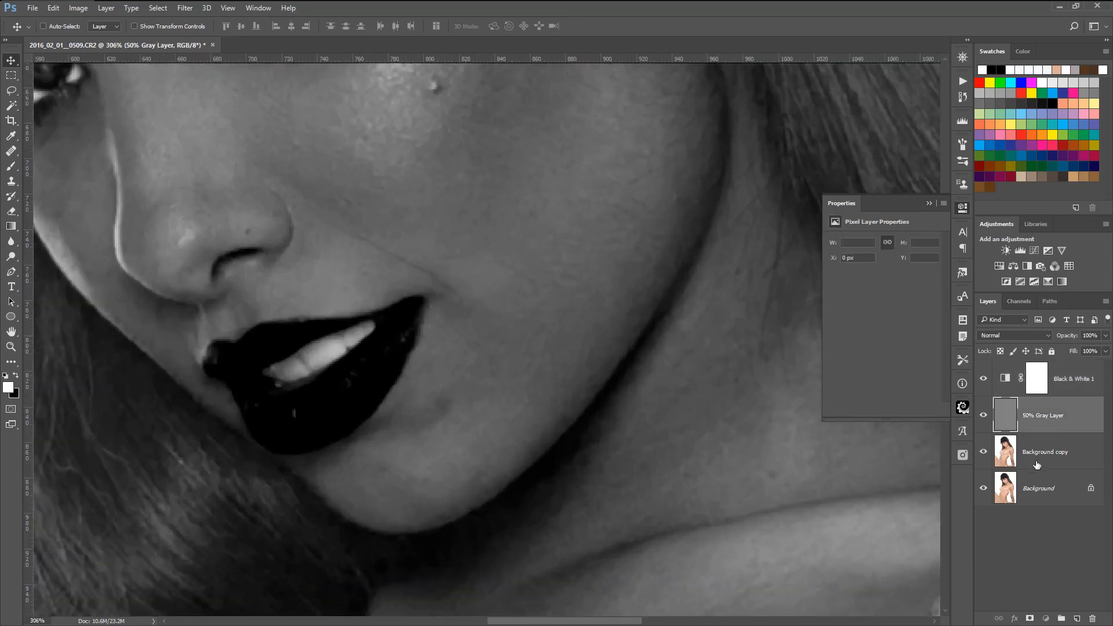
left_click(1038, 461)
left_click(1077, 618)
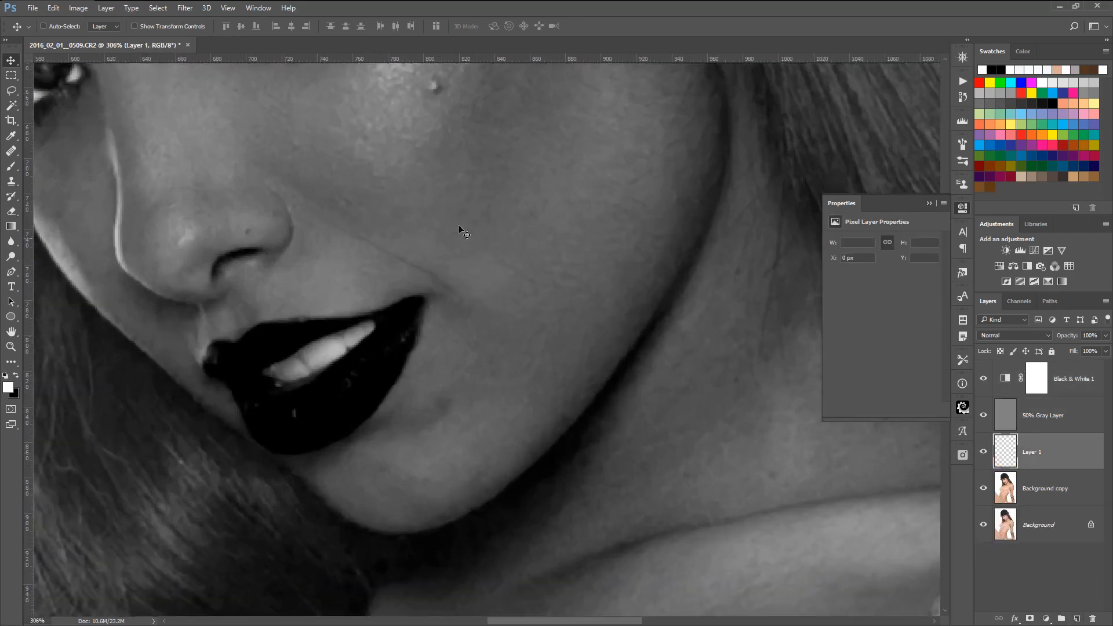
scroll(470, 268, "up", 2)
Remove the smile line beside the mouth and the dark patches on the lower cheek and chin with the Healing Brush
left_click(18, 151)
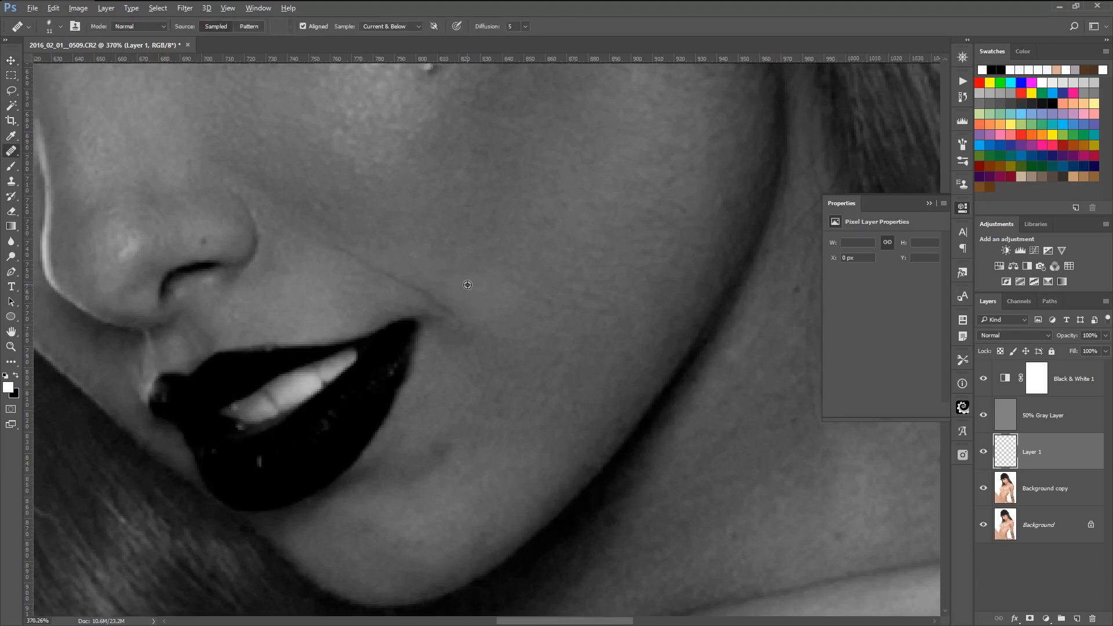
left_click_drag(456, 314, 364, 262)
left_click(529, 355)
left_click(466, 473, "alt")
left_click_drag(455, 435, 435, 459)
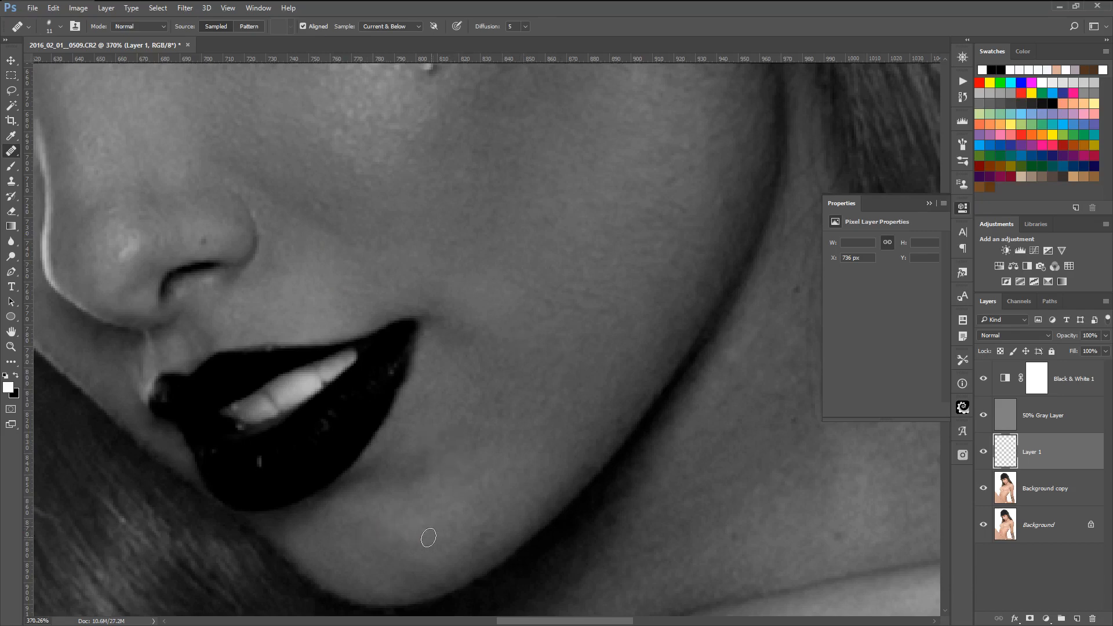
left_click_drag(477, 538, 445, 510)
Heal the small dark blemishes on the neck below the jawline
left_click_drag(650, 447, 430, 415)
left_click(611, 475, "alt")
left_click_drag(623, 498, 614, 502)
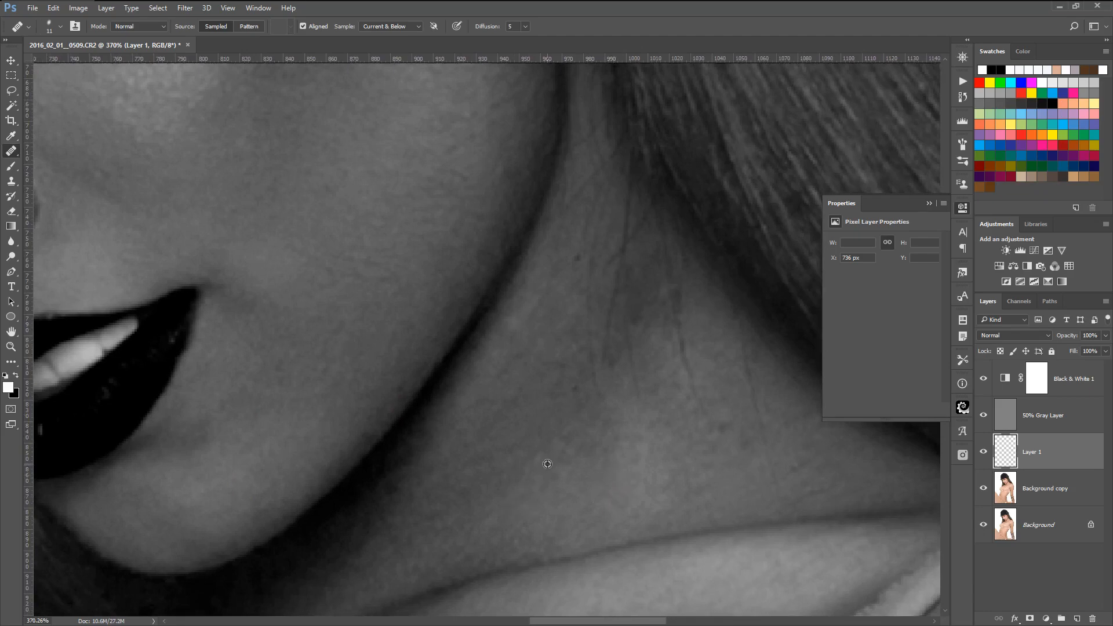
left_click_drag(745, 448, 591, 405)
Heal the bump on the cheek highlight, the spots below the eye and the blemishes beside the nose
scroll(623, 385, "down", 6)
scroll(437, 229, "up", 7)
left_click(425, 241, "alt")
left_click(424, 208)
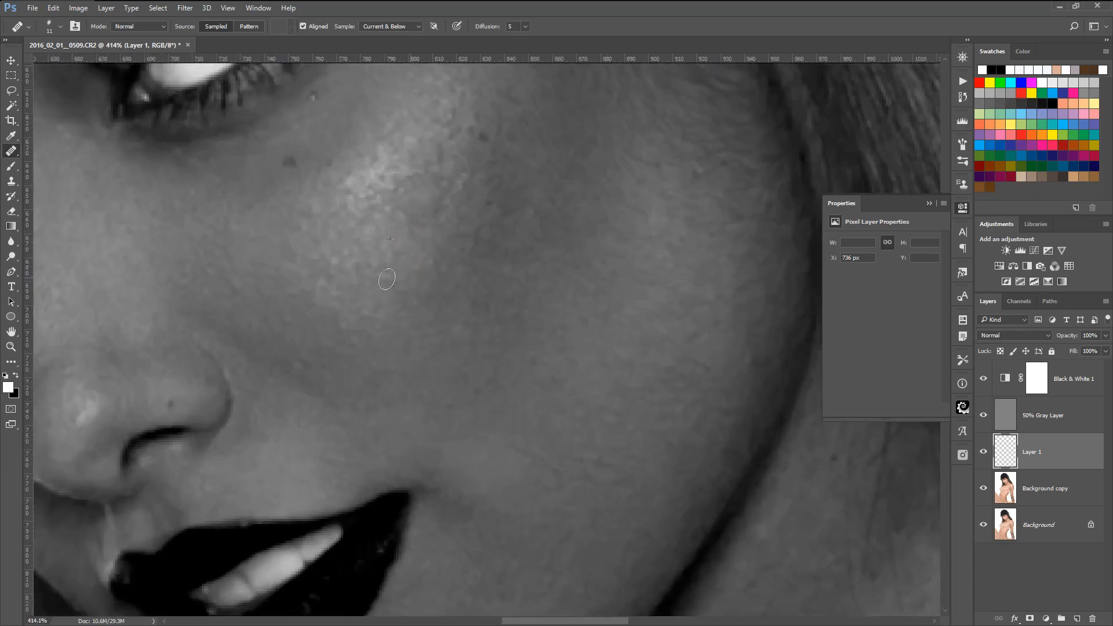
left_click(489, 138)
left_click(312, 148)
left_click(188, 280)
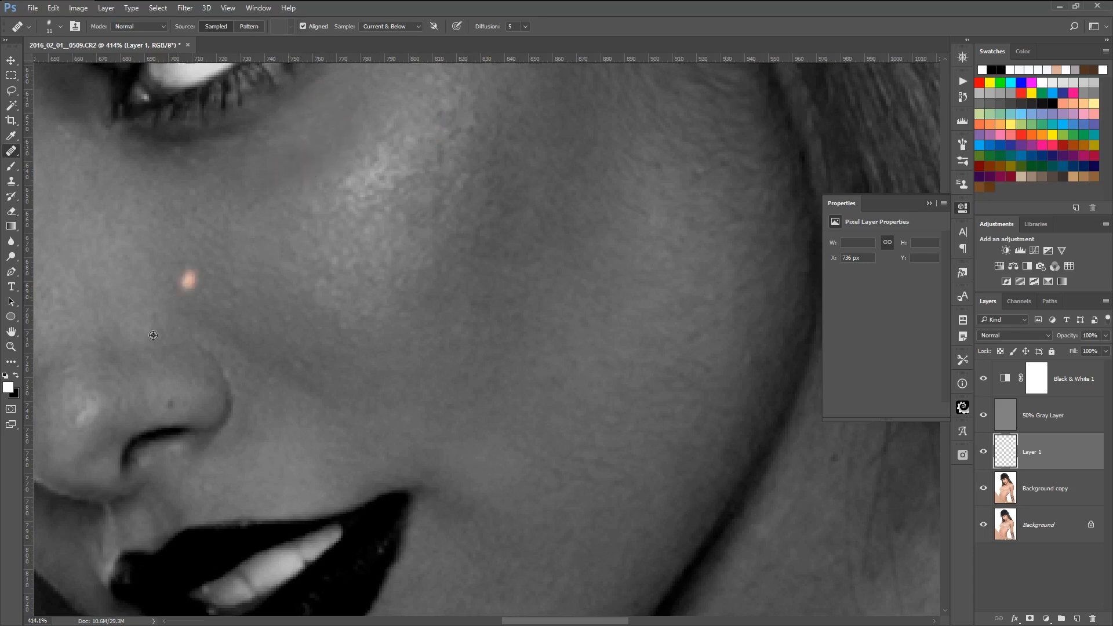
left_click(376, 416)
scroll(383, 412, "down", 5)
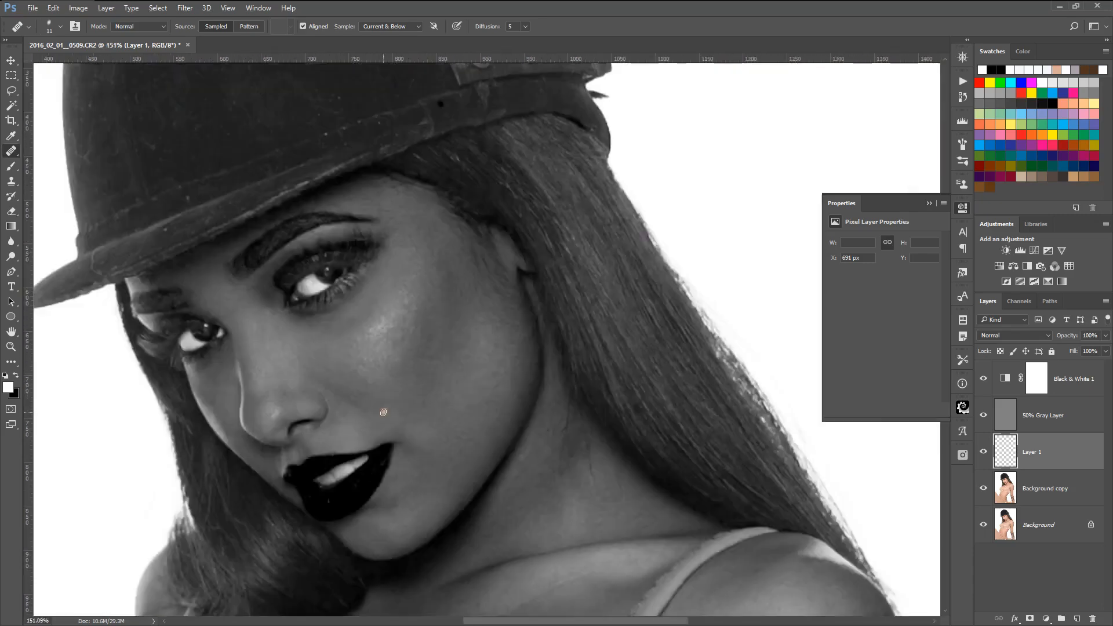
scroll(423, 420, "up", 3)
left_click(418, 415)
Heal the small dark spots along the outer edge of the upper arm with the Healing Brush
left_click_drag(590, 557, 428, 65)
left_click_drag(453, 304, 308, 102)
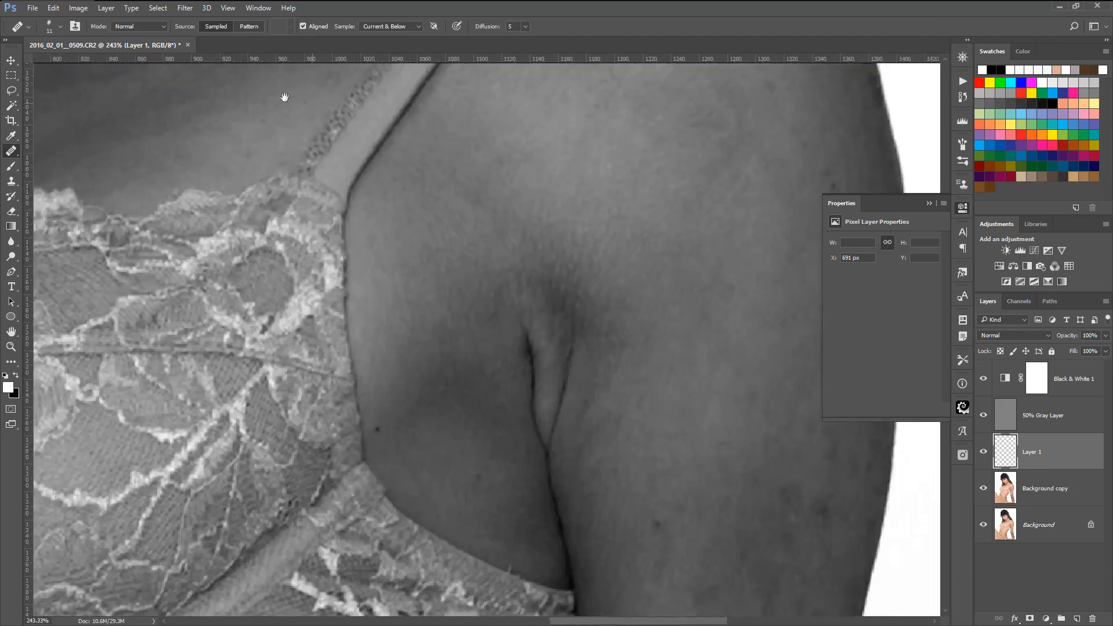
left_click_drag(673, 463, 592, 457)
scroll(790, 210, "up", 1)
scroll(790, 210, "up", 2)
mouse_move(671, 214)
left_mouse_down()
mouse_move(478, 165)
mouse_move(484, 321)
left_mouse_up()
scroll(529, 255, "up", 3)
left_click(532, 240, "alt")
left_click(537, 200)
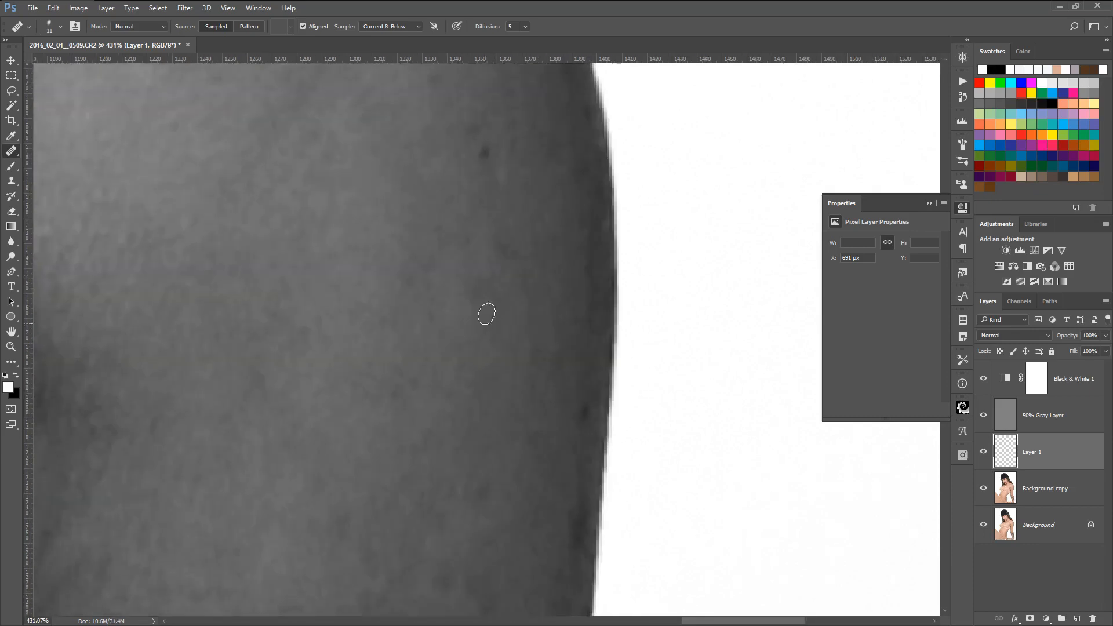
left_click(485, 150)
left_click_drag(489, 390, 456, 151)
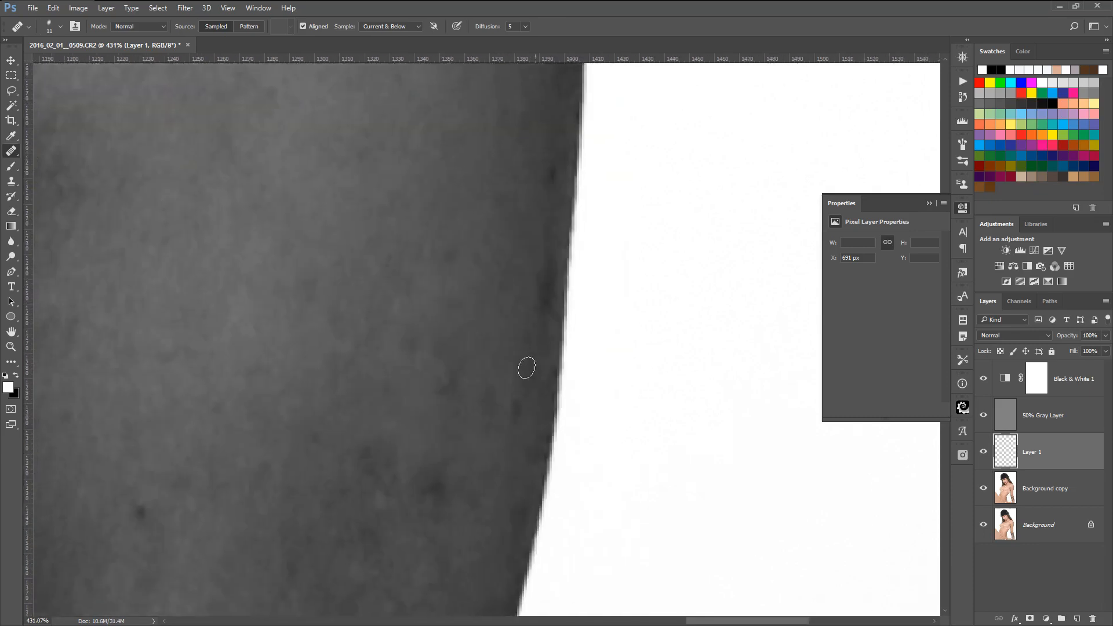
left_click(458, 377)
Compare the arm before and after healing by toggling the visibility of Layer 1
left_click(983, 453)
left_click(983, 453)
left_click(984, 453)
left_click(984, 453)
left_click(984, 453)
left_click(985, 452)
left_click(983, 451)
Enlarge the Healing Brush to 32 px and heal the larger dark patches on the upper arm
right_click(434, 446)
left_click(465, 467)
key("Return")
left_click_drag(269, 415, 382, 339)
left_click(427, 364, "alt")
left_click(395, 383)
left_click(279, 418)
left_click(451, 493)
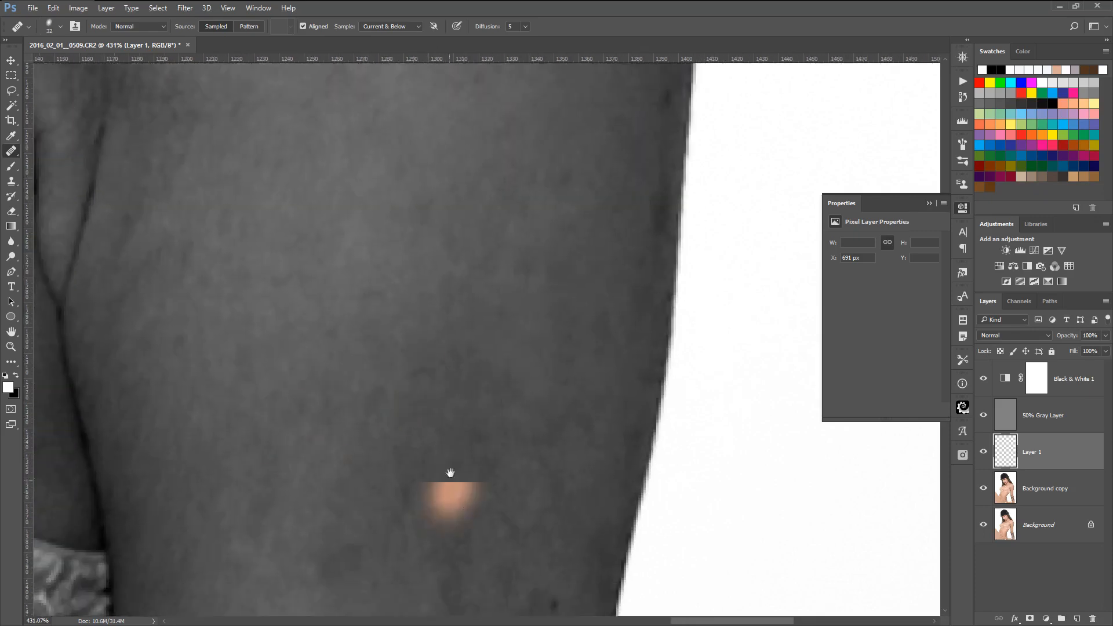
Heal the remaining blotches lower on the upper arm, level with the end of the bra band
left_click_drag(450, 473, 428, 340)
left_click(510, 442)
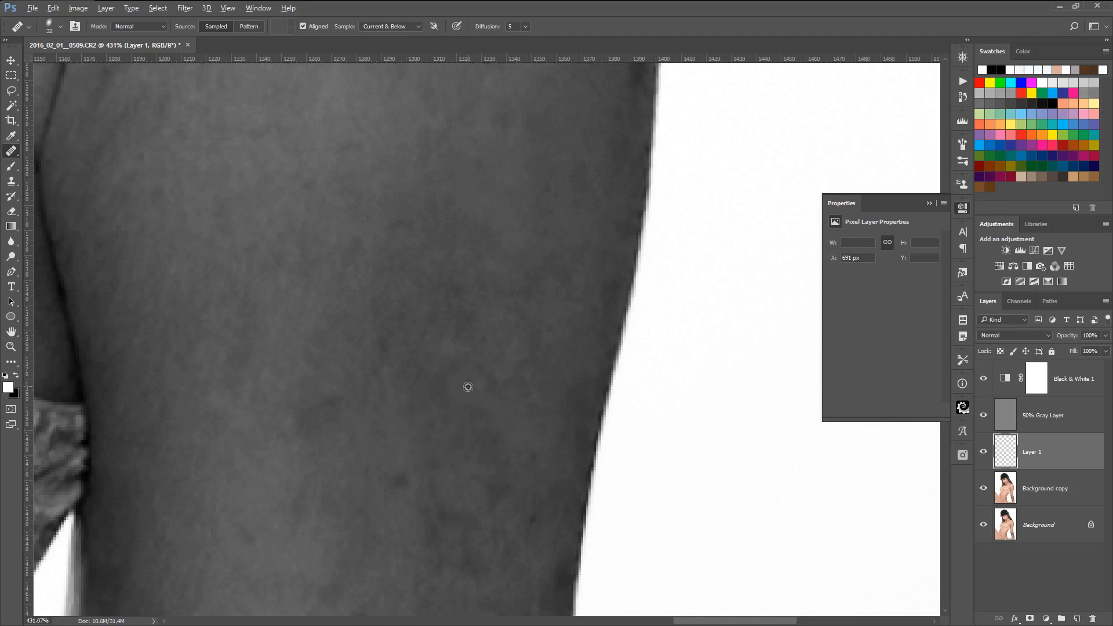
left_click(409, 507)
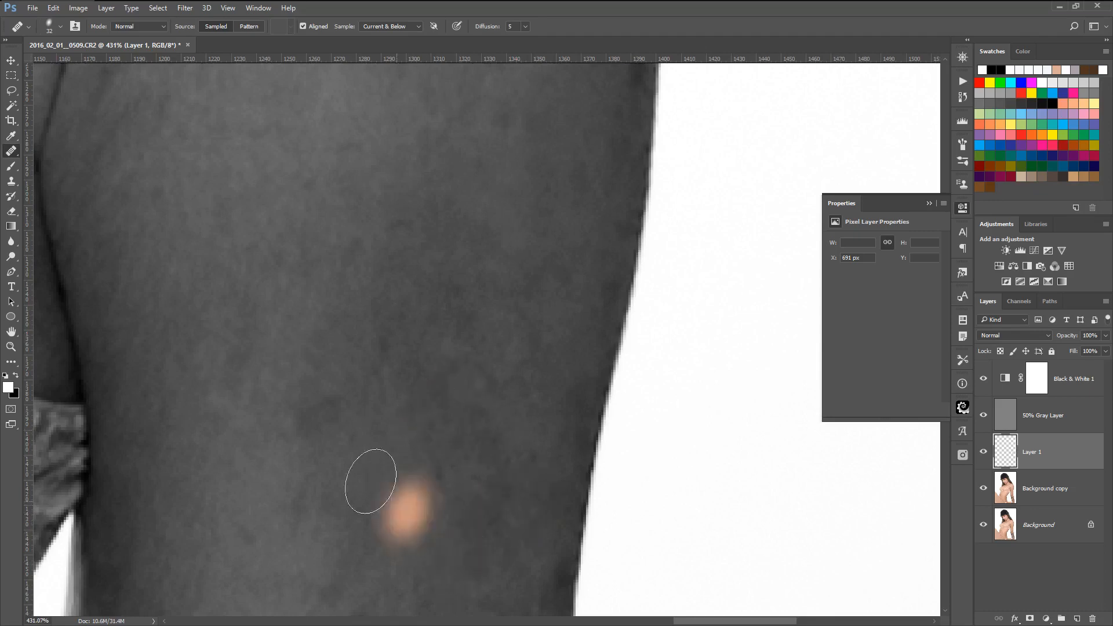
left_click(304, 342, "alt")
left_click(315, 425)
left_click(162, 352)
Reduce the Healing Brush to 17 px and remove the mole near the armpit beside the bra edge
mouse_move(432, 351)
left_mouse_down()
mouse_move(880, 460)
mouse_move(515, 410)
left_mouse_up()
right_click(518, 410)
key("Return")
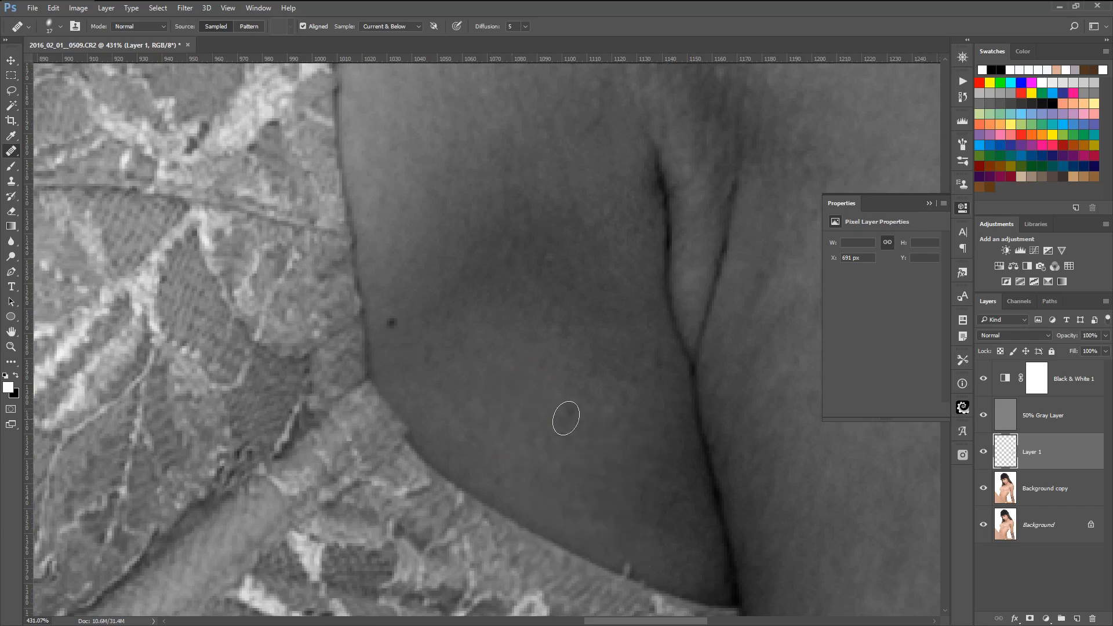
left_click(428, 355, "alt")
left_click_drag(393, 315, 408, 332)
Heal the fine creases and small dark spots on the chest above the lace bra cup
mouse_move(375, 244)
left_mouse_down()
mouse_move(669, 499)
mouse_move(754, 556)
left_mouse_up()
mouse_move(499, 110)
left_mouse_down()
mouse_move(569, 248)
mouse_move(713, 296)
mouse_move(907, 320)
left_mouse_up()
left_click(626, 282)
left_click(647, 224)
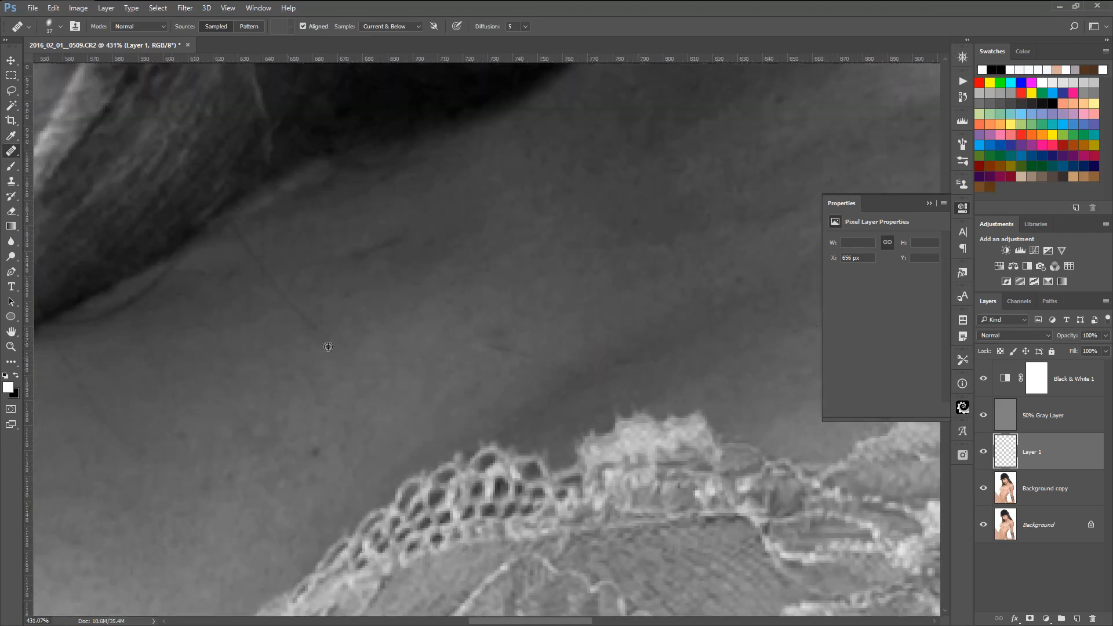
left_click(426, 355)
left_click_drag(189, 445, 629, 378)
left_click(569, 414, "alt")
left_click_drag(469, 441, 377, 434)
left_click_drag(512, 432, 220, 229)
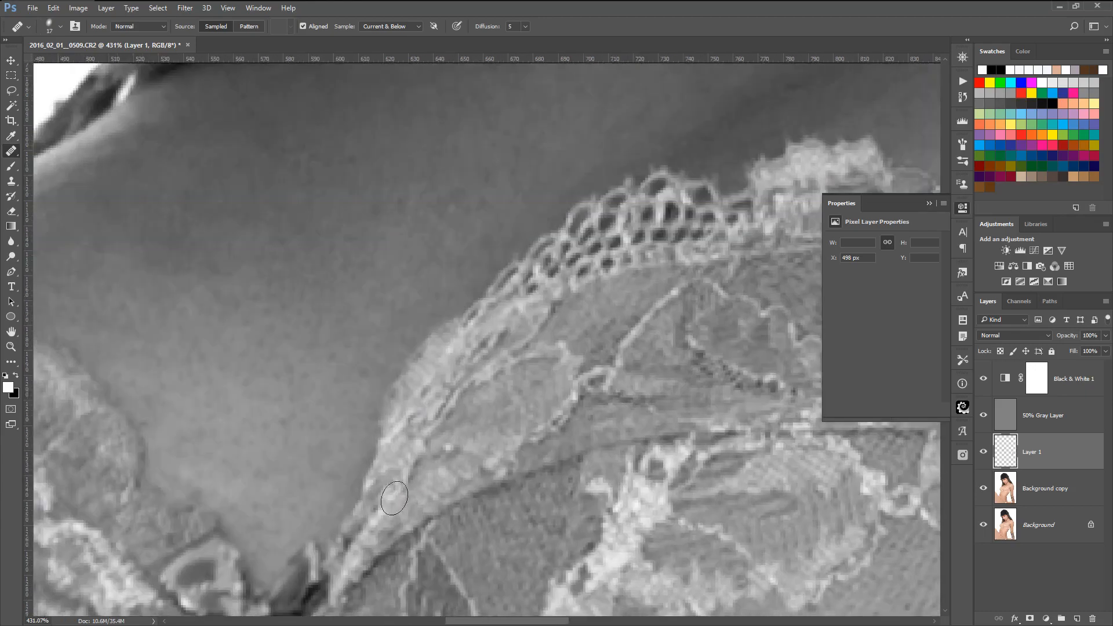
Remove the moles and small dark spots on the stomach between the bra and the waistband
scroll(437, 484, "down", 5)
left_click_drag(571, 502, 504, 116)
left_click_drag(526, 532, 599, 402)
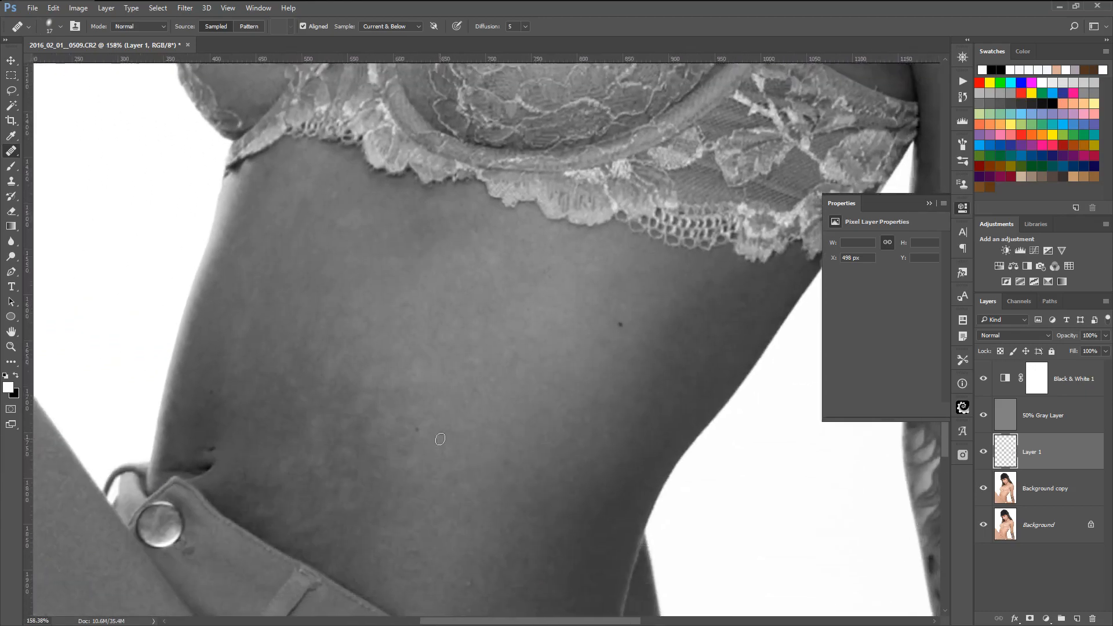
scroll(441, 432, "up", 3)
scroll(682, 429, "up", 1)
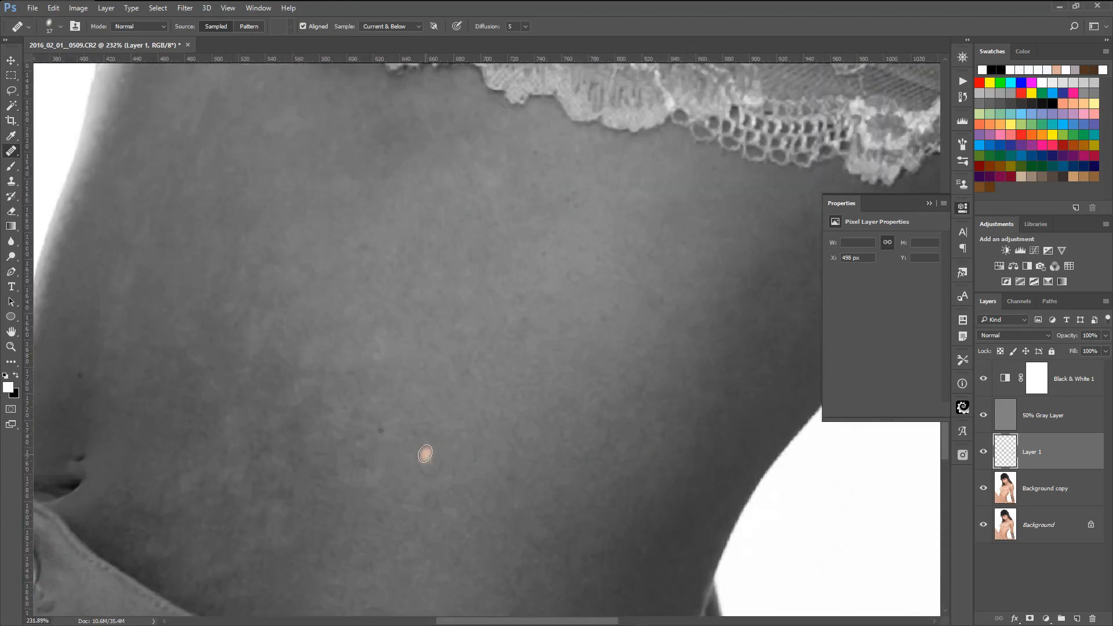
left_click_drag(482, 535, 500, 259)
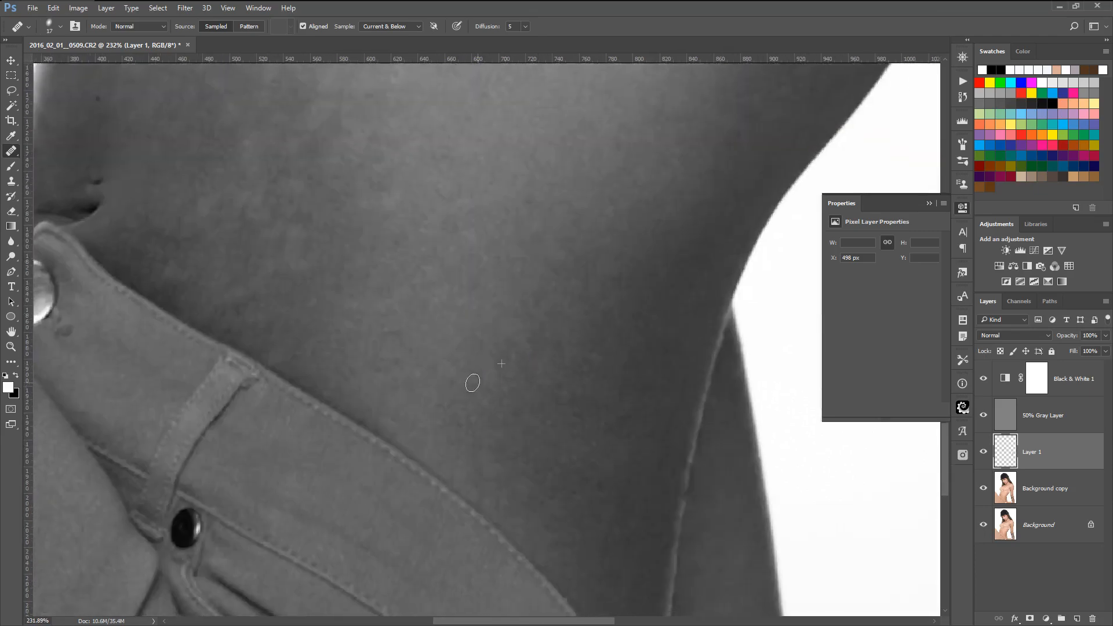
left_click(473, 383)
scroll(511, 366, "down", 5)
scroll(450, 268, "up", 6)
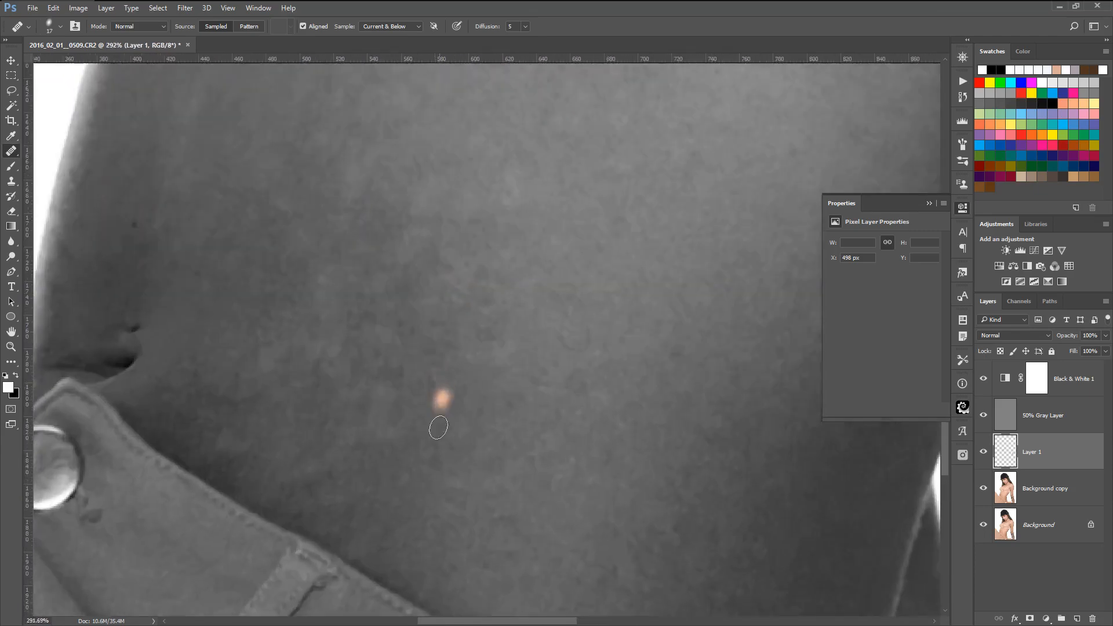
left_click(437, 459)
Enlarge the Healing Brush to 26 px and even out the dark blotches on the stomach near the navel
right_click(421, 470)
left_click(451, 492)
left_click(401, 487, "alt")
left_click(395, 402, "alt")
left_click(327, 370)
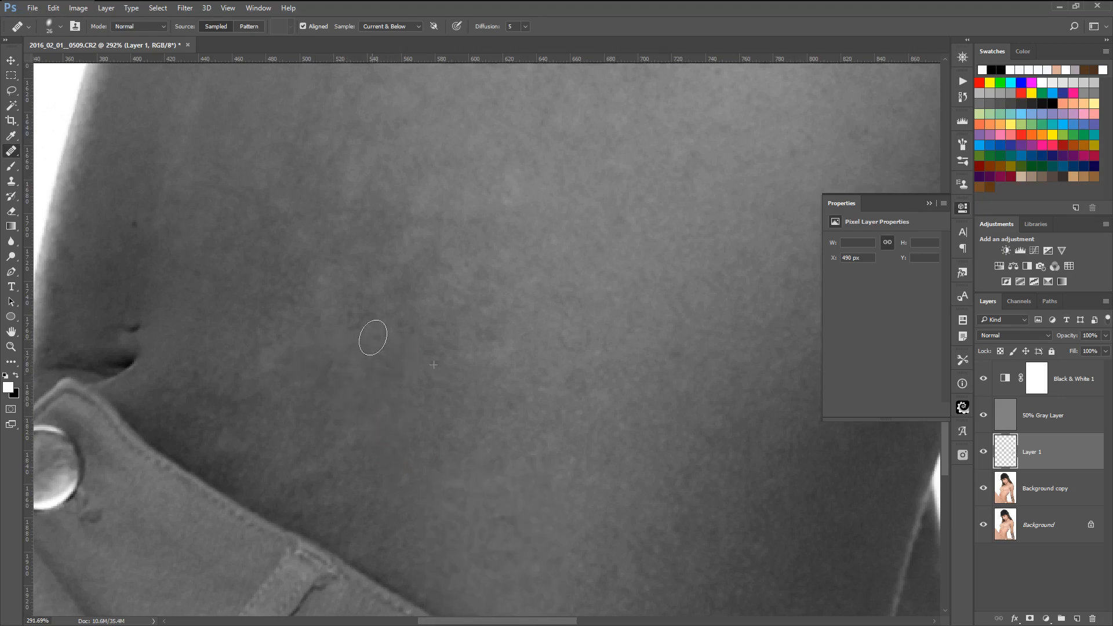
left_click(291, 422, "alt")
left_click(475, 380)
Heal the small marks and uneven patches across the middle of the stomach
left_click_drag(255, 162, 353, 393)
left_click(256, 461, "alt")
left_click(637, 399)
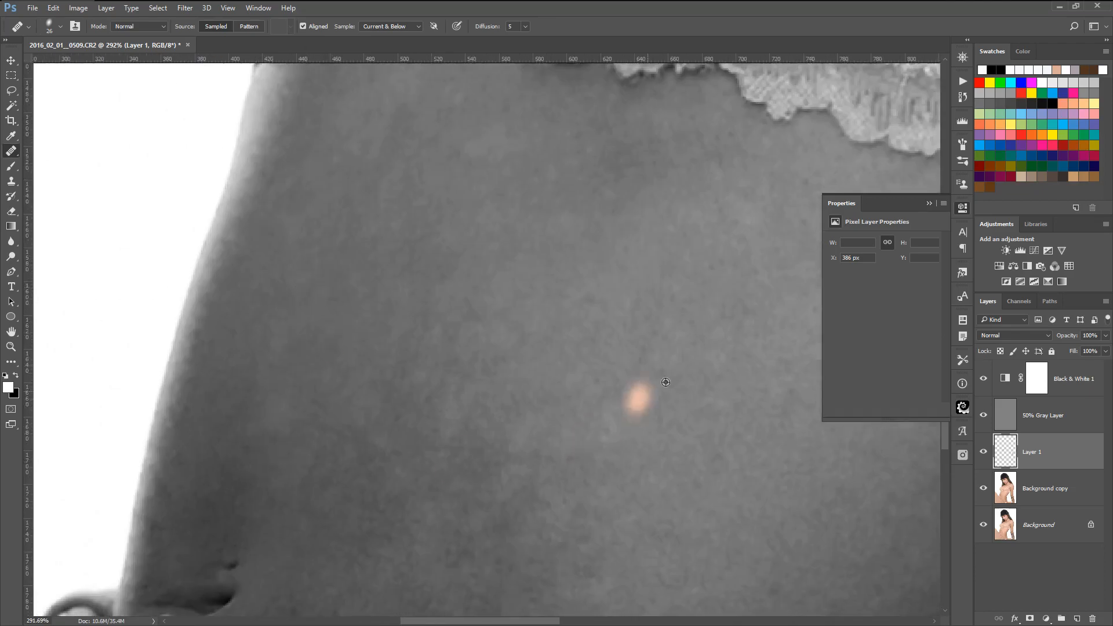
left_click(633, 353)
left_click(676, 409)
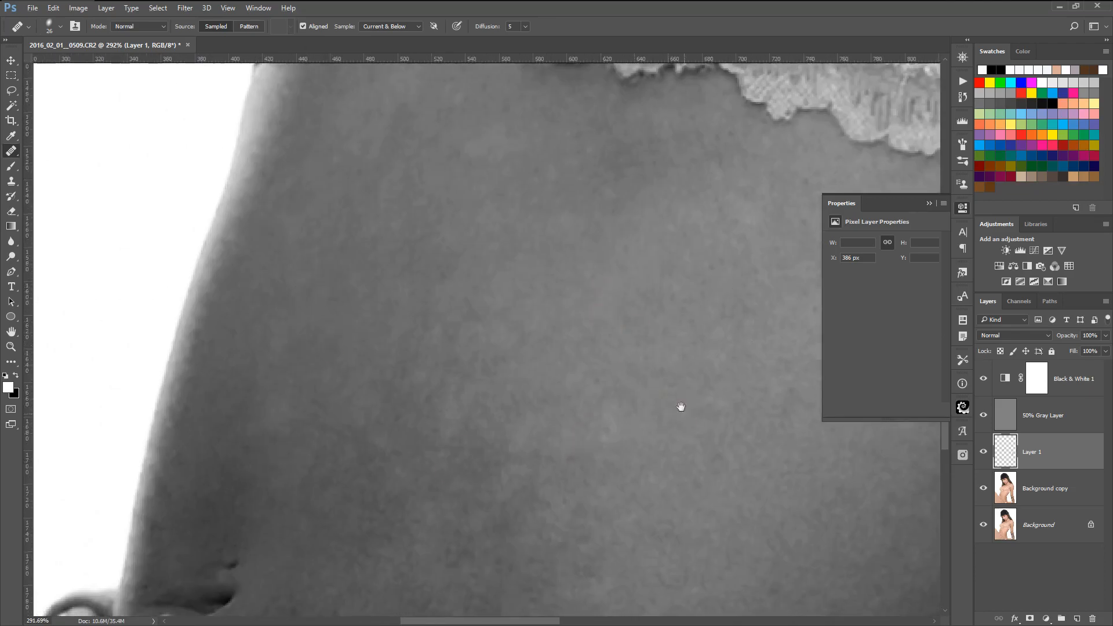
left_click_drag(703, 437, 518, 295)
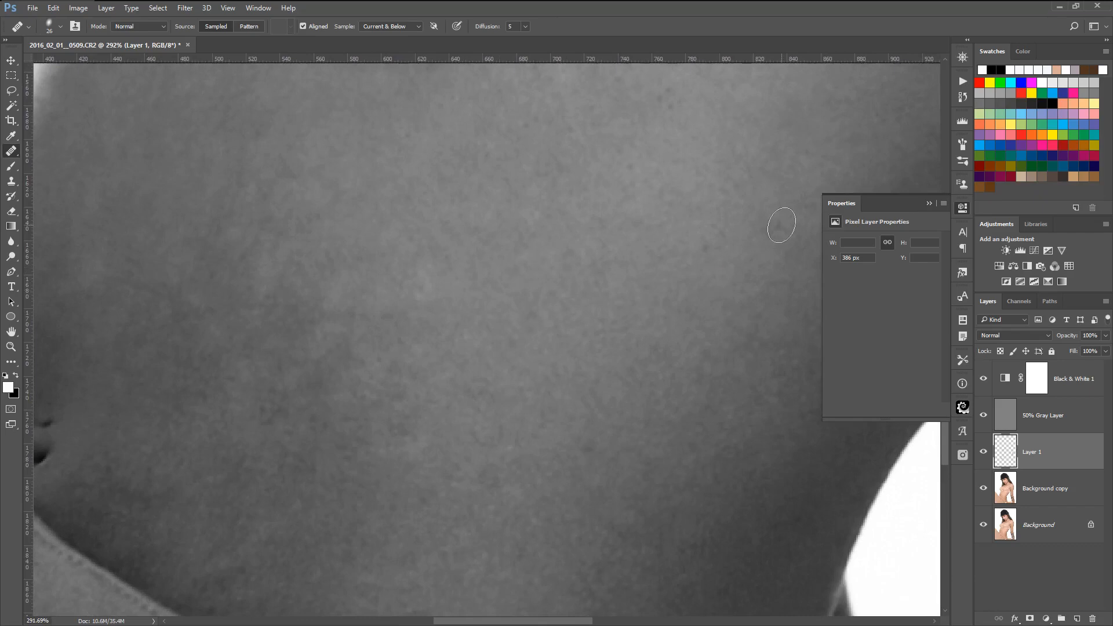
left_click_drag(579, 198, 696, 307)
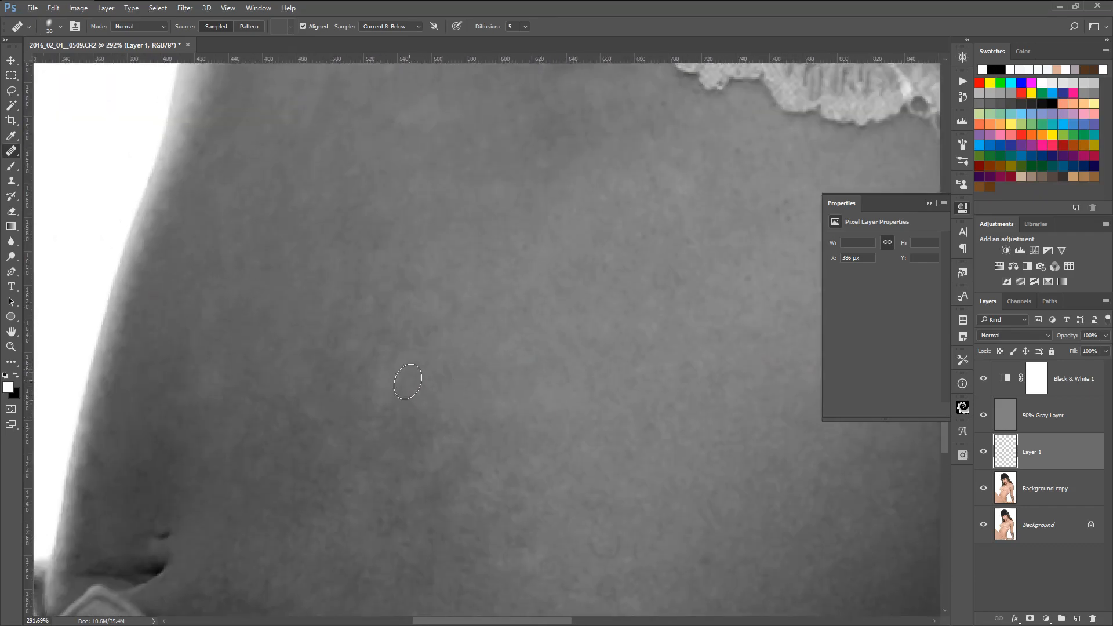
left_click(411, 356)
left_click(470, 261)
left_click_drag(471, 261, 470, 363)
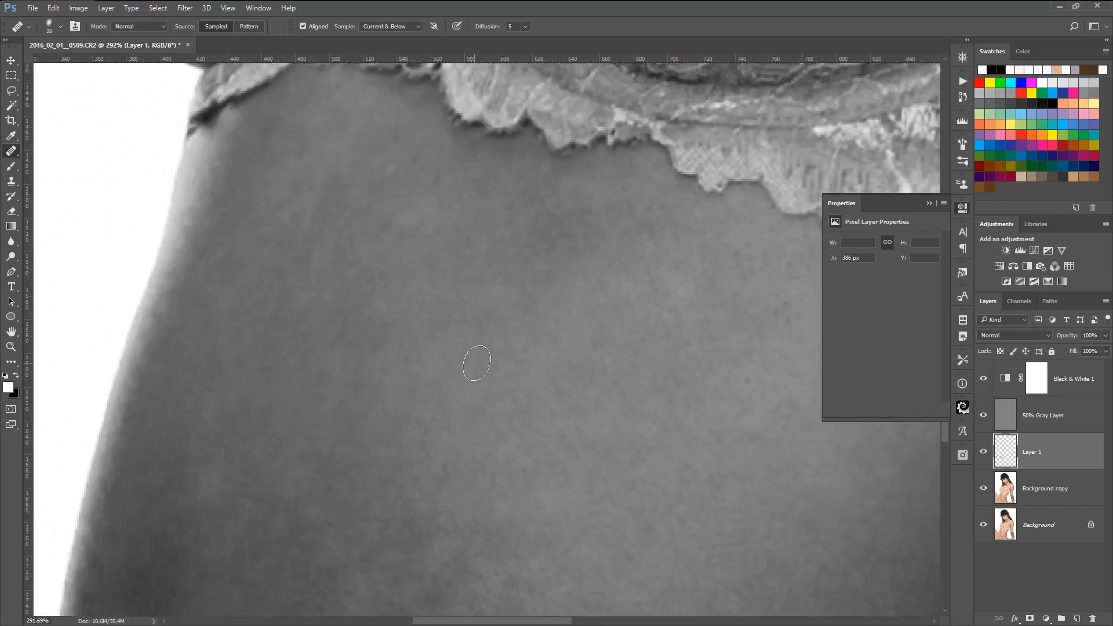
Smooth the blotchy skin on the upper stomach just below the bra with freshly sampled texture
left_click(473, 301, "alt")
left_click_drag(442, 217, 397, 214)
left_click(436, 338, "alt")
left_click_drag(383, 280, 388, 314)
left_click(388, 264, "alt")
left_click_drag(362, 194, 320, 276)
scroll(522, 377, "down", 4)
scroll(596, 525, "up", 3)
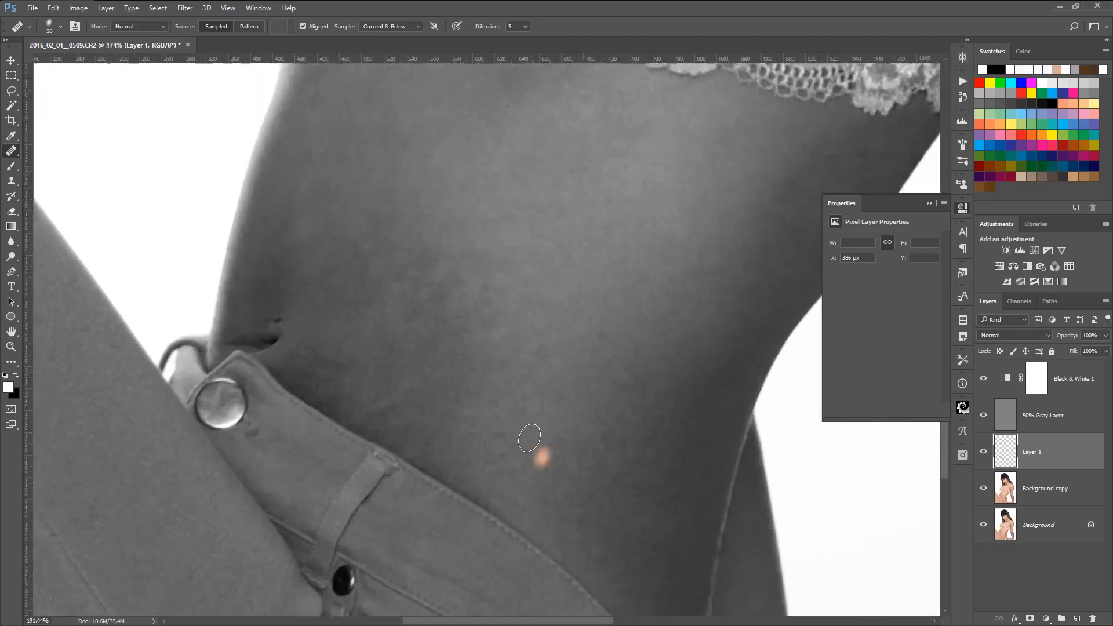
scroll(529, 439, "up", 1)
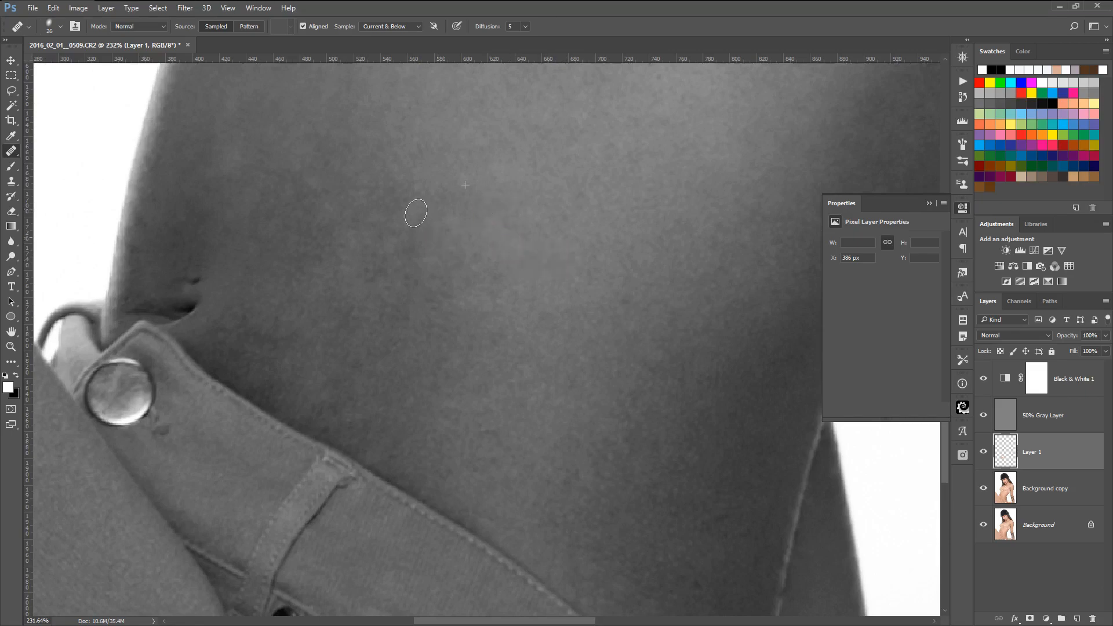
Heal the dark spots on the arm between the bra band and the tattoo
scroll(621, 442, "down", 5)
scroll(621, 443, "down", 5)
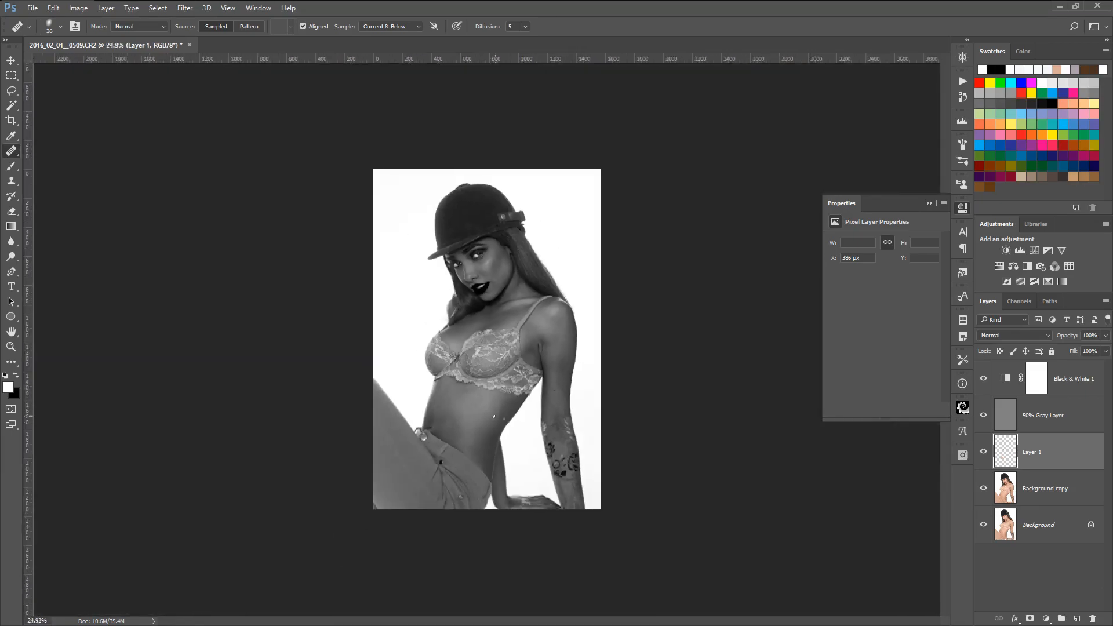
scroll(608, 442, "up", 5)
scroll(607, 442, "up", 5)
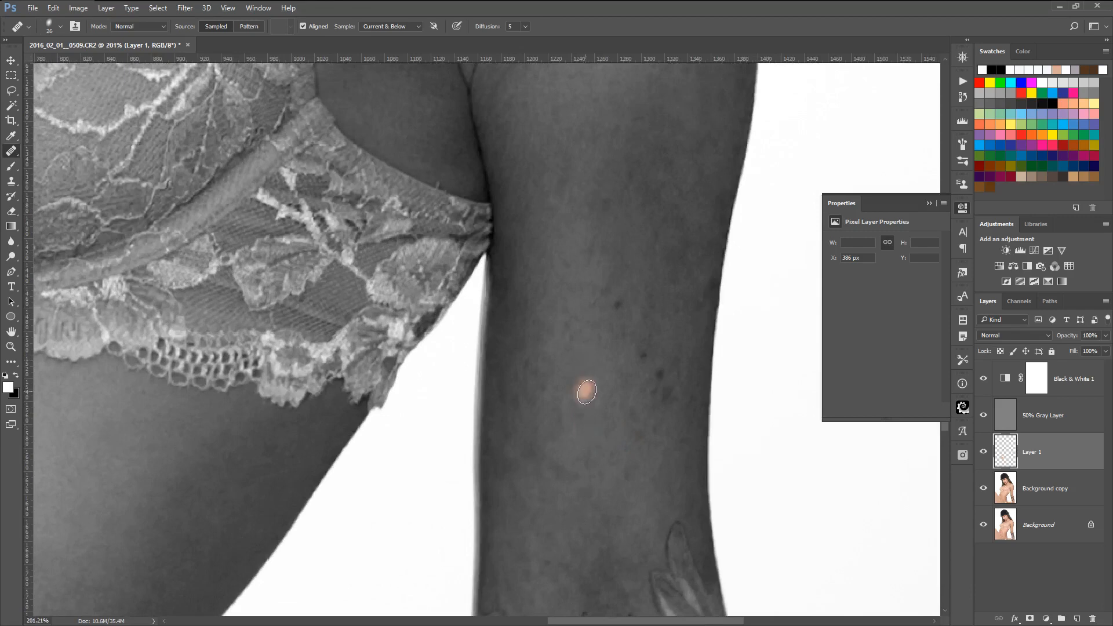
left_click_drag(658, 374, 666, 393)
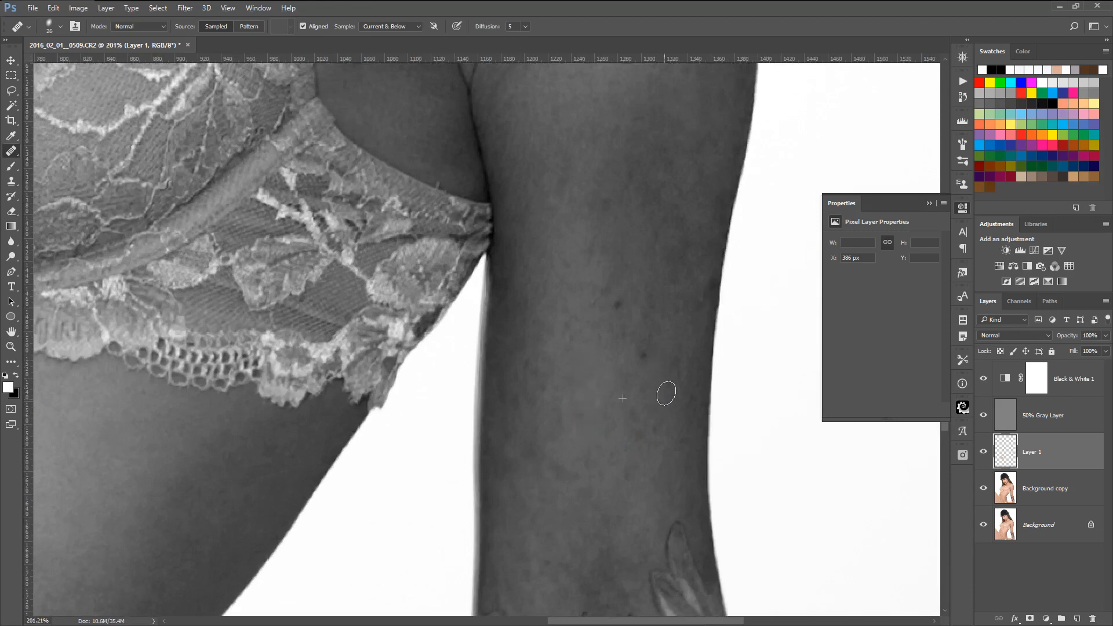
left_click(641, 355)
left_click(607, 519)
left_click(569, 405)
left_click(636, 464)
Heal the remaining blemishes on the upper arm beside the armpit and along its outer edge
scroll(634, 505, "down", 4)
scroll(605, 510, "up", 2)
left_click(601, 430)
scroll(583, 290, "up", 2)
left_click(602, 236)
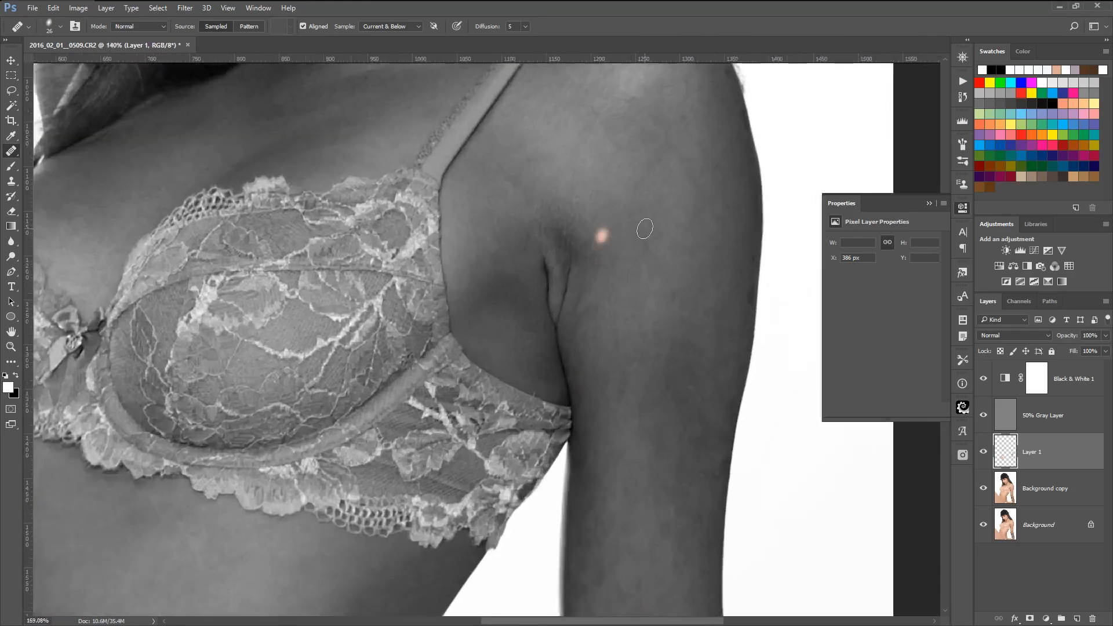
scroll(645, 229, "up", 3)
left_click(671, 293)
left_click(757, 310)
left_click(735, 312)
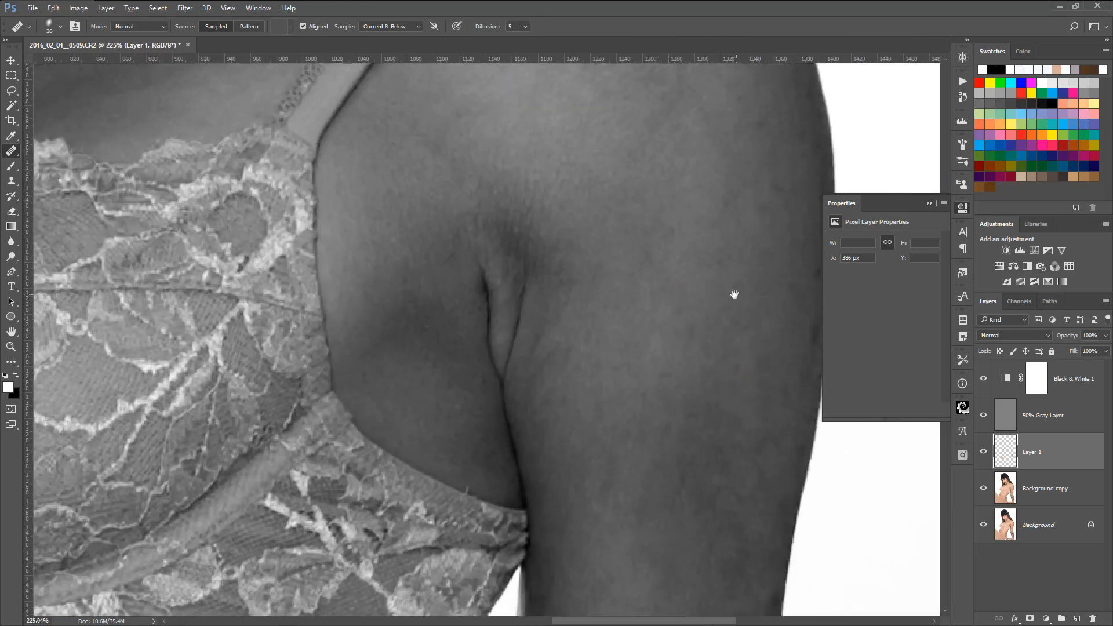
left_click_drag(738, 295, 651, 359)
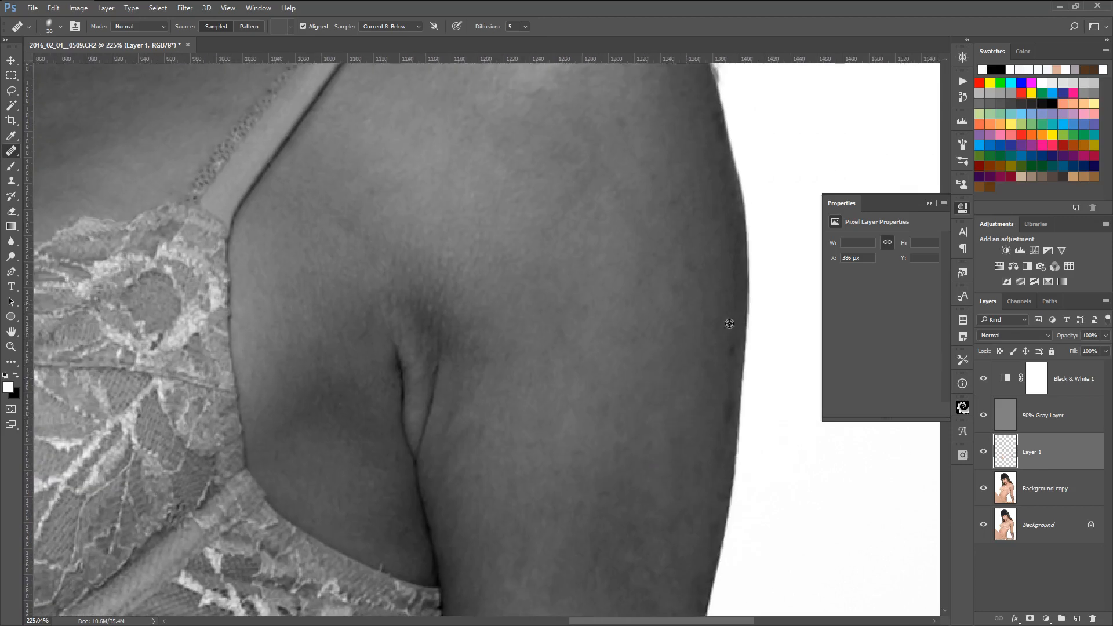
left_click(730, 411)
left_click(614, 440)
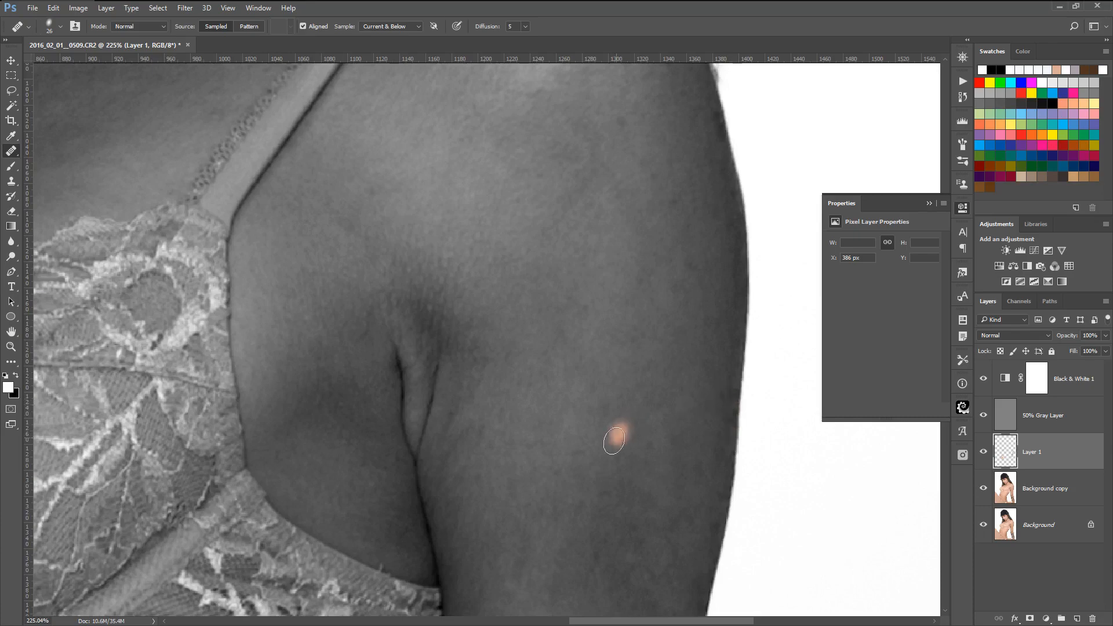
Hide the Black & White view and toggle Layer 1 to compare the face in colour before and after healing
scroll(614, 441, "down", 10)
scroll(488, 322, "up", 8)
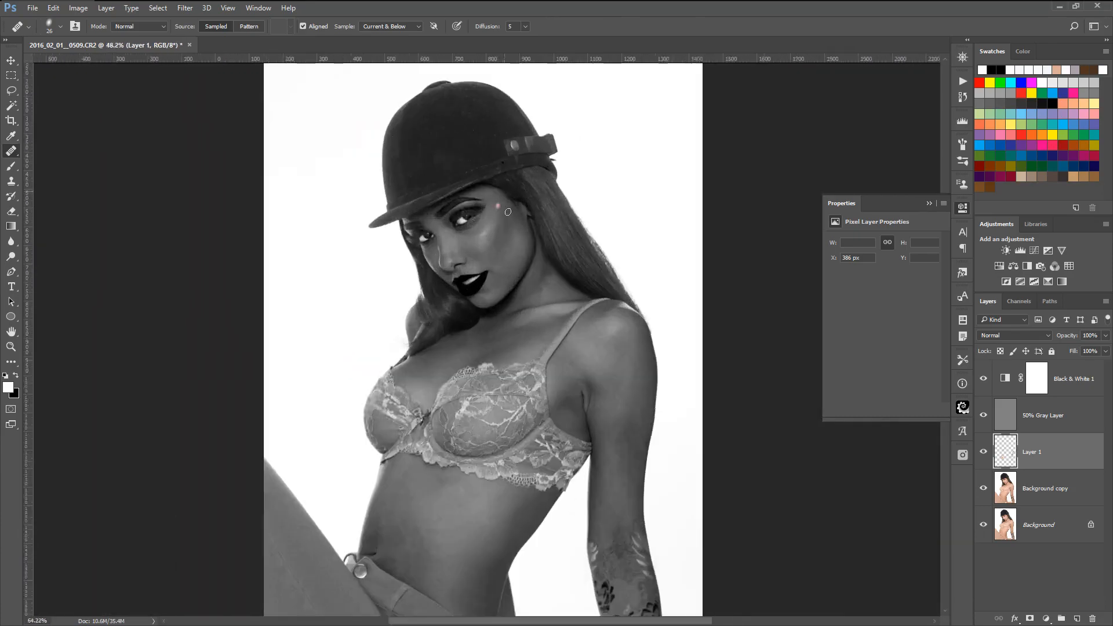
scroll(508, 212, "up", 5)
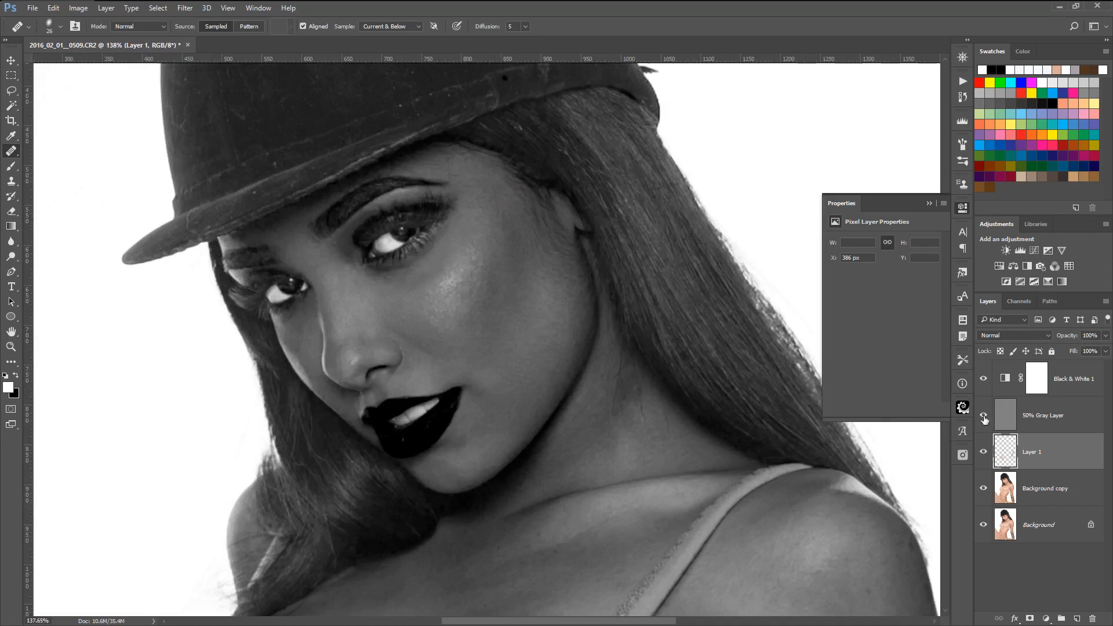
left_click(983, 378)
left_click(983, 452)
left_click(983, 452)
left_click(983, 451)
left_click(983, 452)
left_click(983, 452)
left_click(982, 453)
left_click(982, 453)
left_click(982, 452)
left_click(981, 453)
left_click(981, 453)
left_click(981, 453)
left_click(981, 453)
left_click(981, 453)
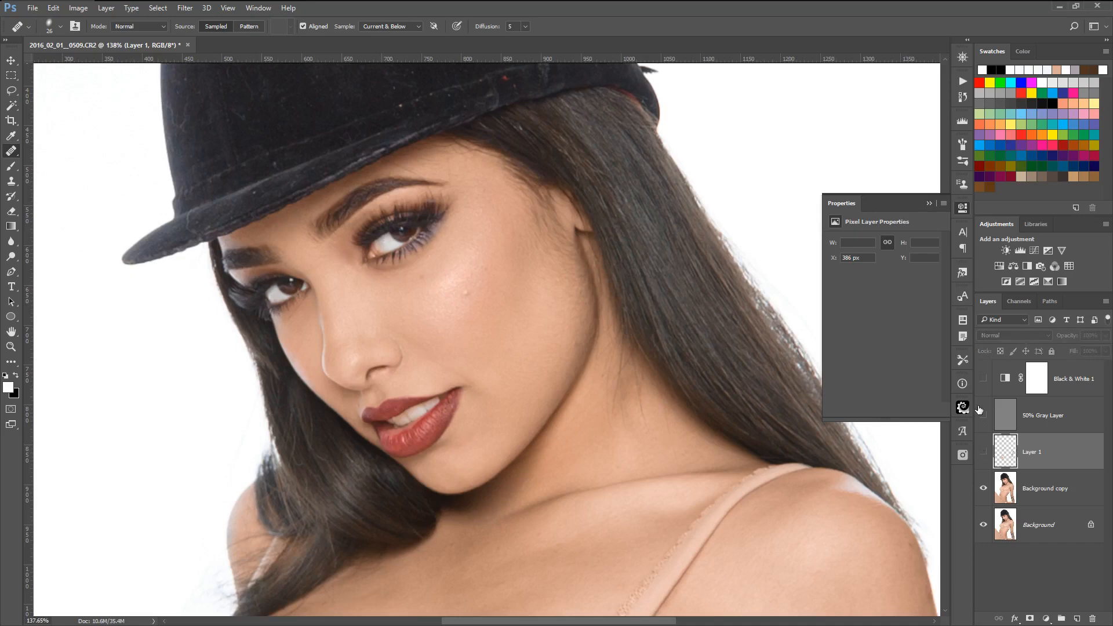
Show Layer 1 again and set up a soft Brush with 1% flow and a larger tip
scroll(429, 272, "up", 5)
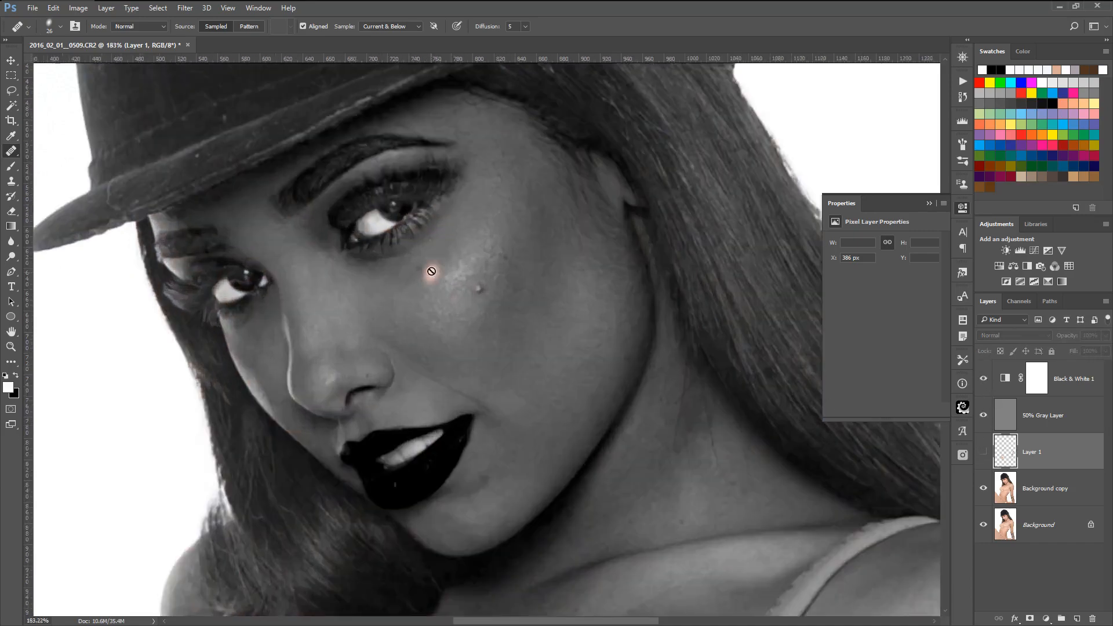
left_click(11, 168)
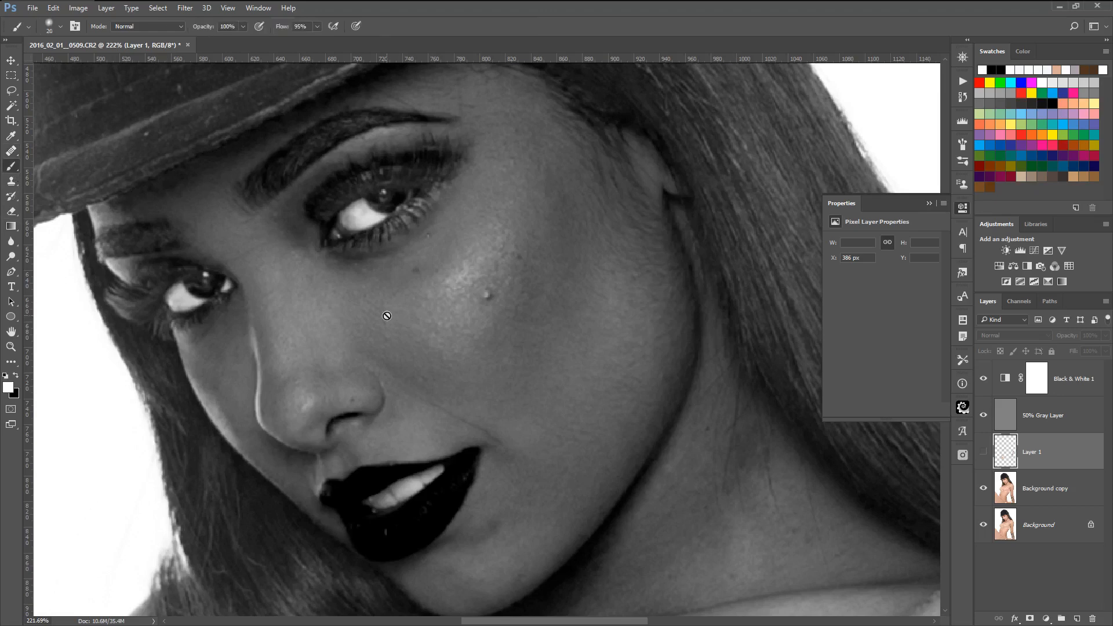
left_click(983, 451)
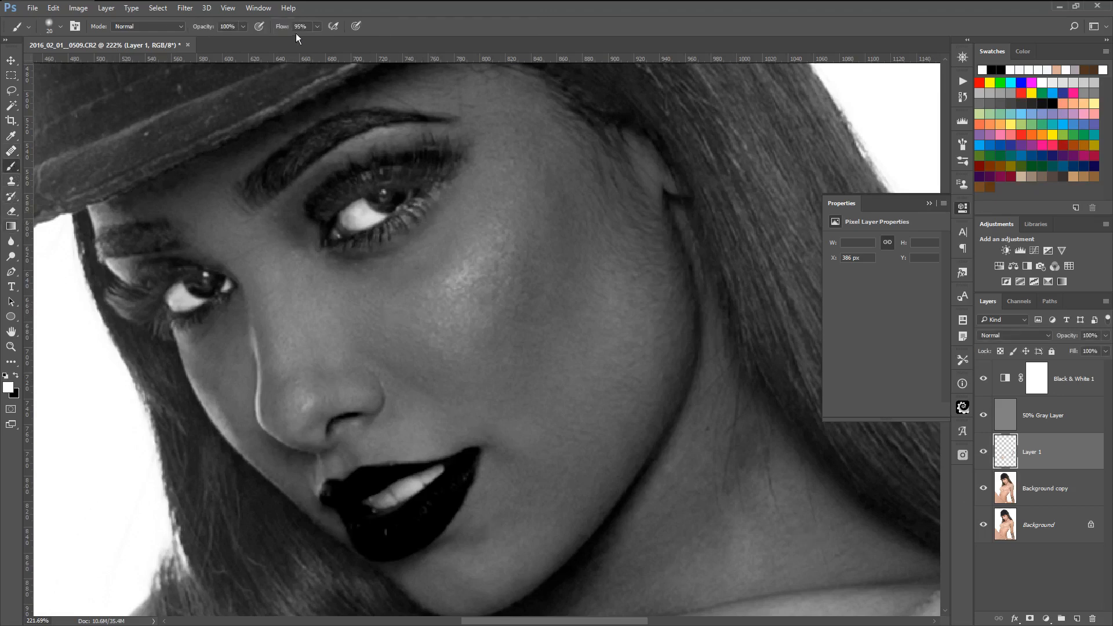
left_click_drag(288, 29, 166, 34)
right_click(501, 265)
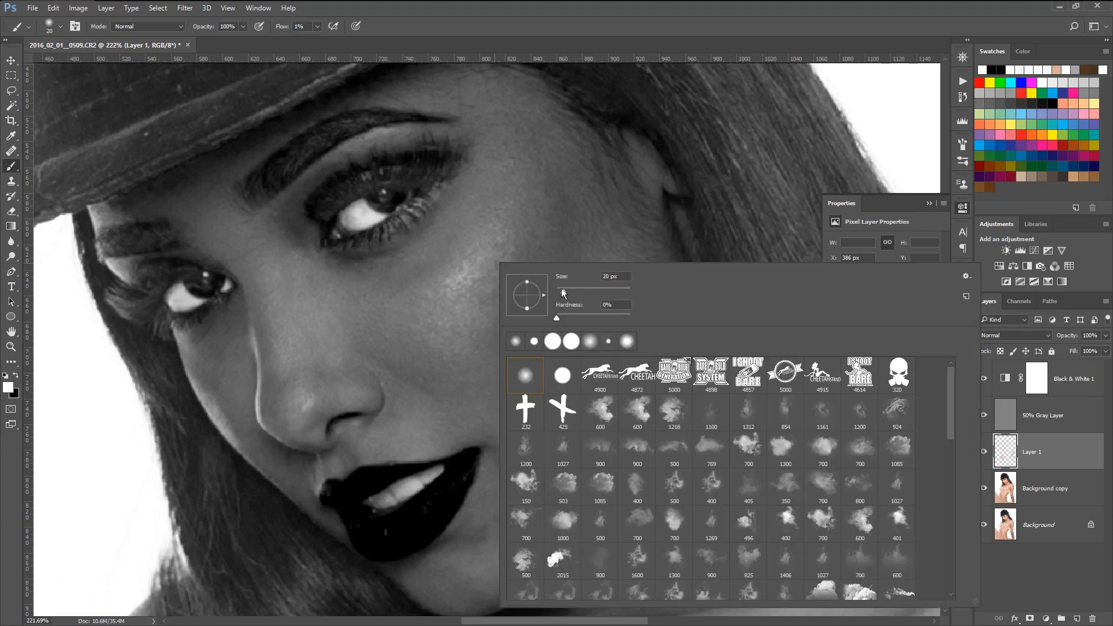
key("Return")
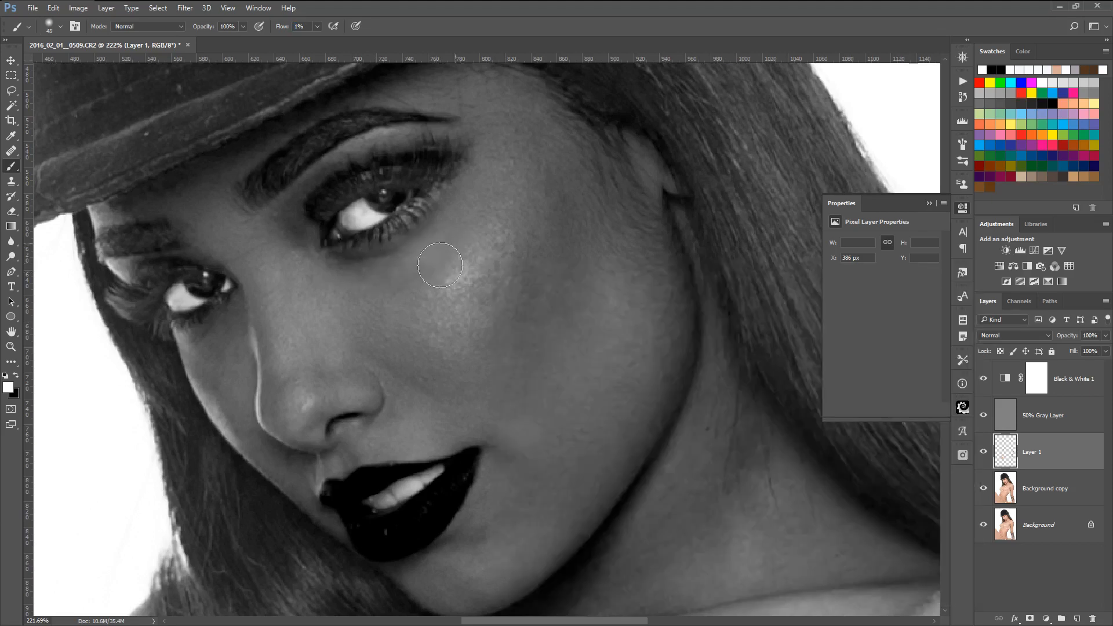
Try to even out the cheek highlight on Layer 1 with faint white strokes and a 17 px black brush
mouse_move(449, 238)
left_mouse_down()
mouse_move(438, 279)
mouse_move(349, 270)
mouse_move(429, 280)
mouse_move(460, 251)
left_mouse_up()
scroll(406, 285, "up", 2)
left_click(18, 377)
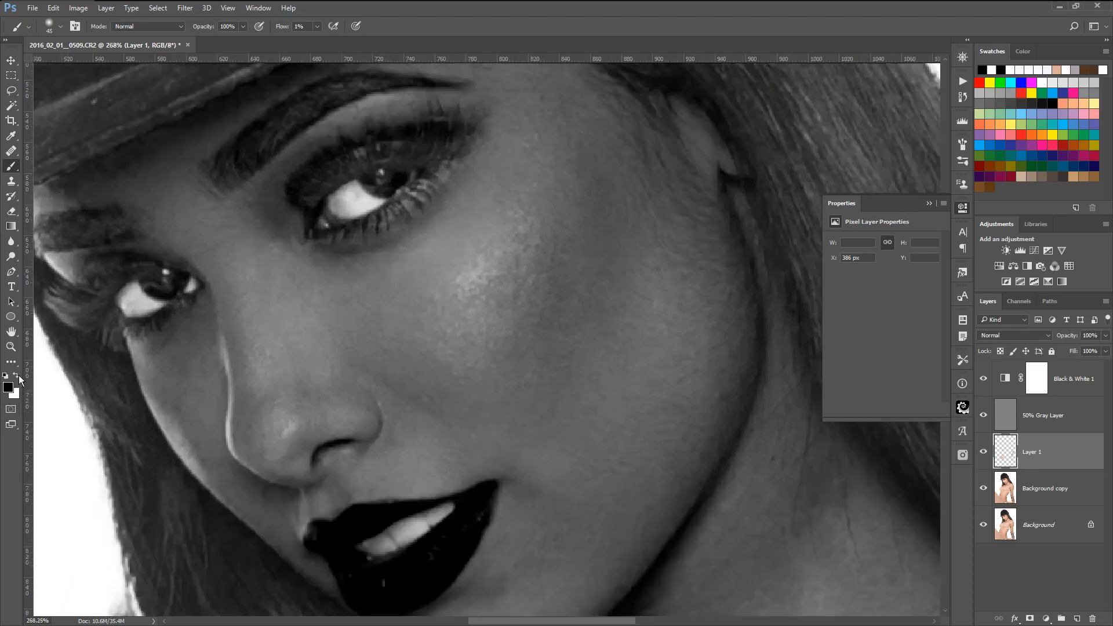
right_click(470, 269)
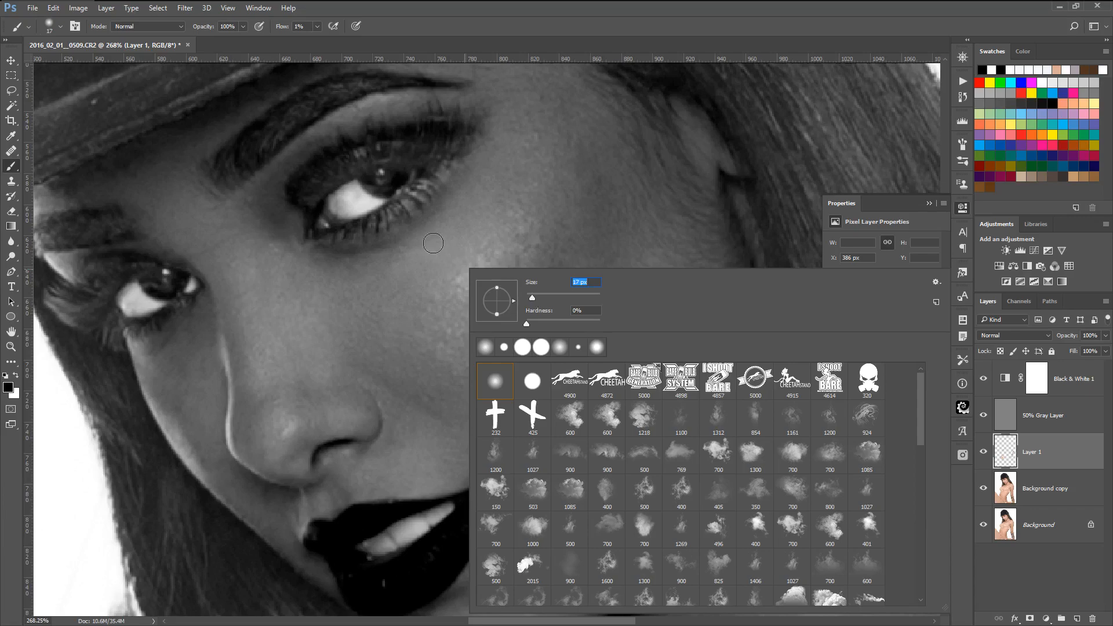
left_click(432, 247)
Try to lighten the dark skin beside the corner of the mouth on Layer 1 with a 53 px white brush
scroll(457, 291, "down", 5)
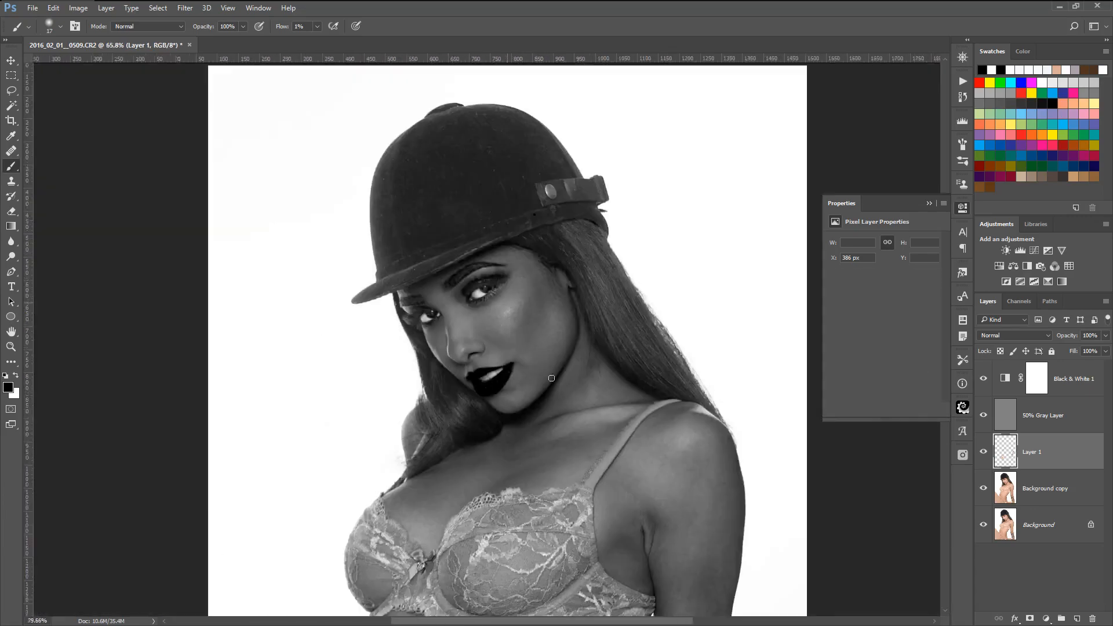
scroll(522, 418, "up", 4)
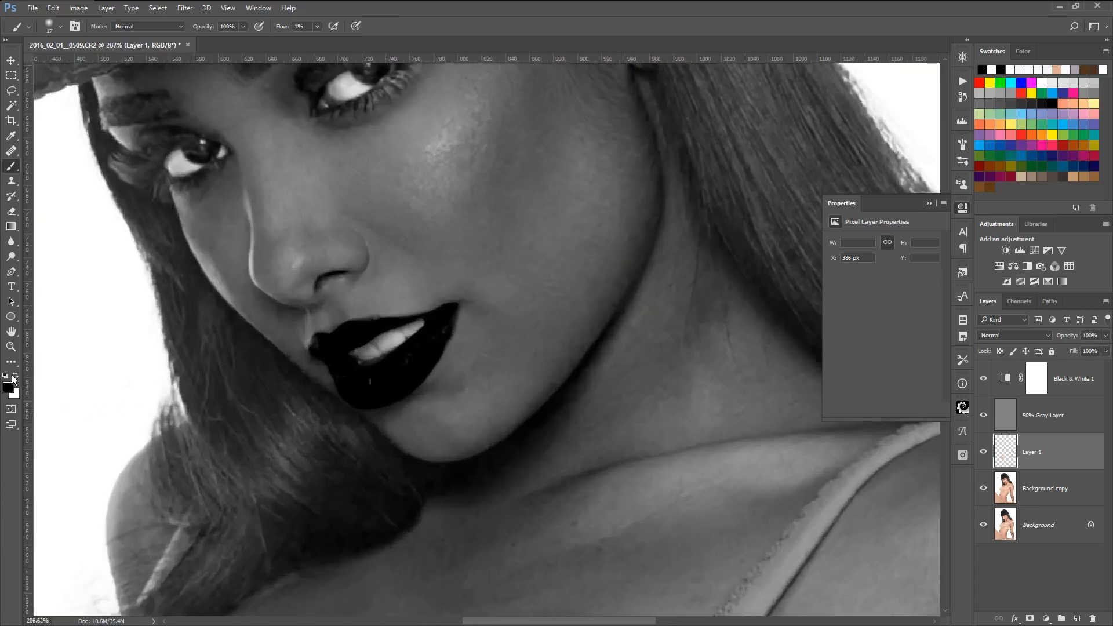
left_click(13, 377)
right_click(504, 366)
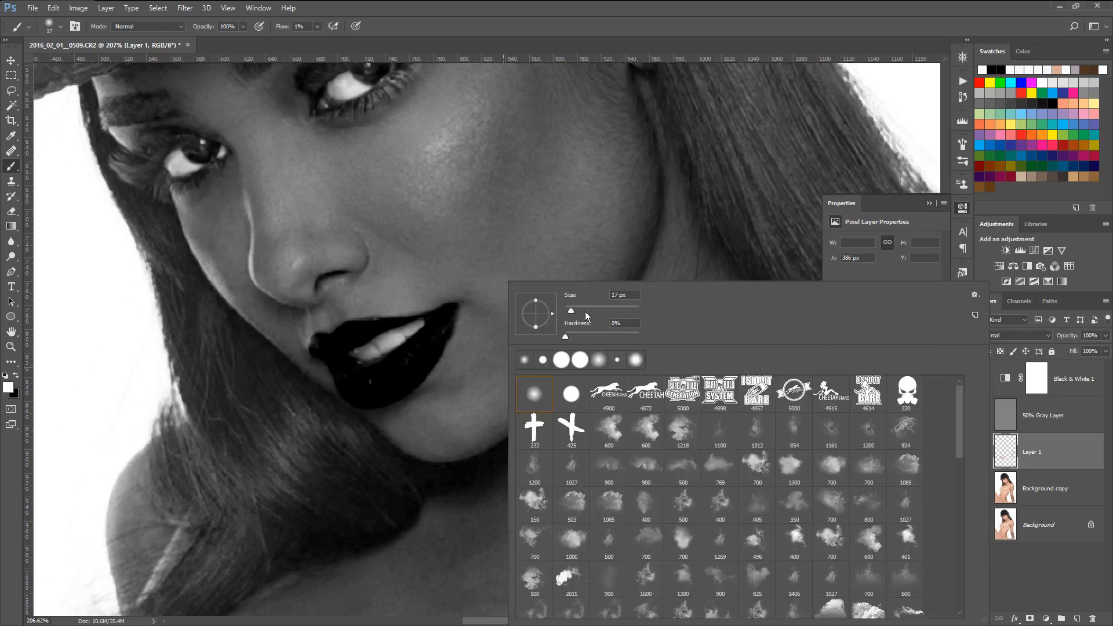
mouse_move(468, 387)
left_mouse_down()
mouse_move(530, 344)
mouse_move(486, 293)
mouse_move(472, 375)
mouse_move(508, 363)
mouse_move(528, 327)
left_mouse_up()
scroll(547, 360, "up", 2)
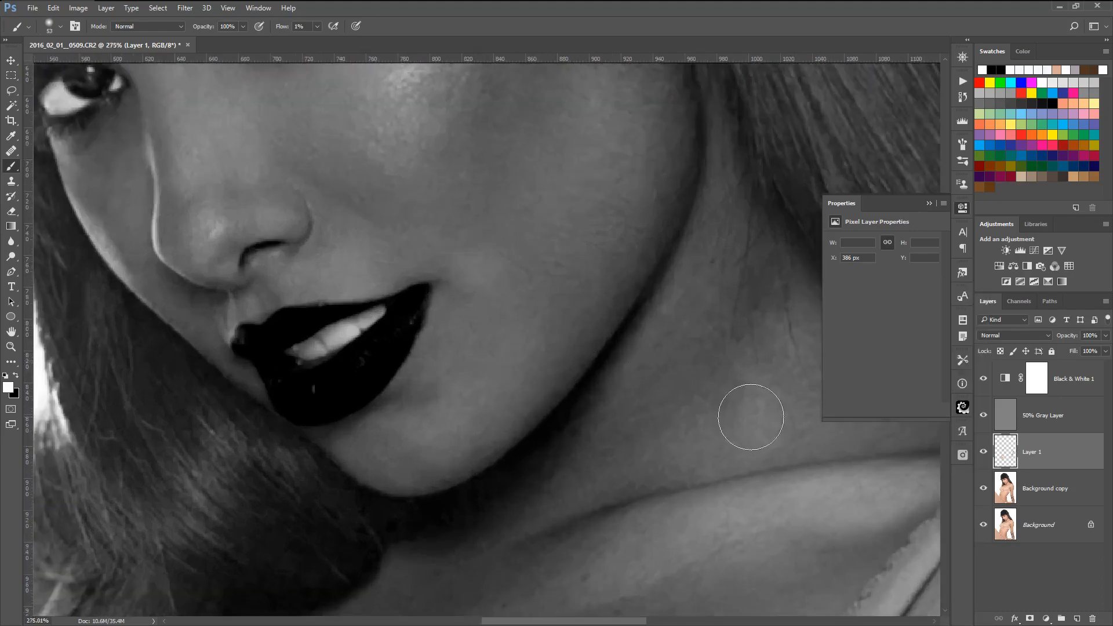
Revert the history to the last Healing Brush state, discarding the brush strokes made on Layer 1
key("ctrl+z")
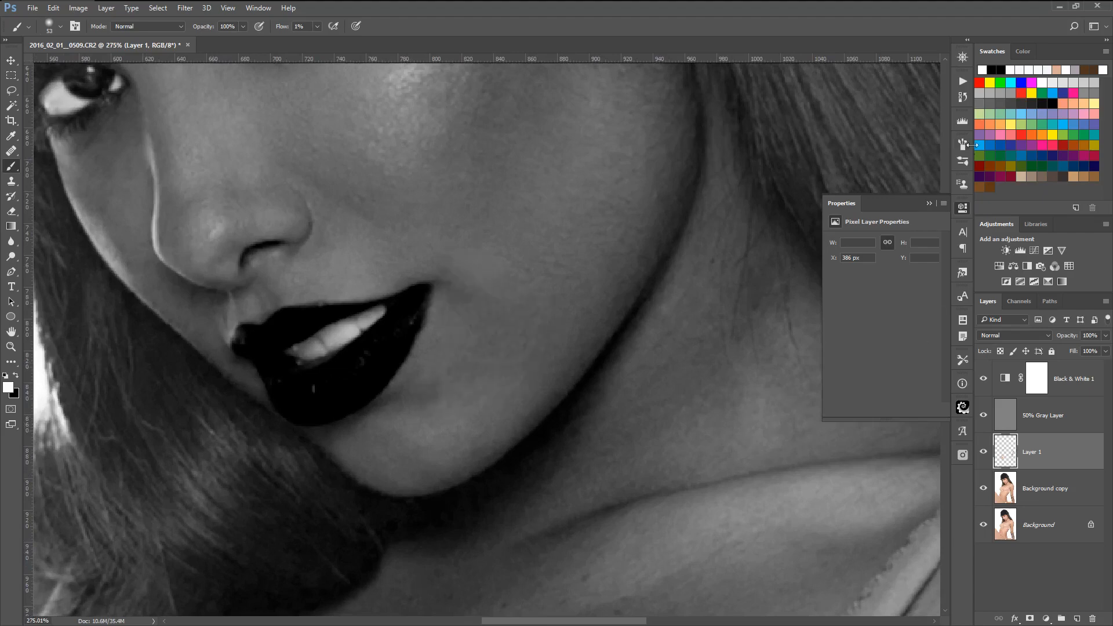
left_click(963, 97)
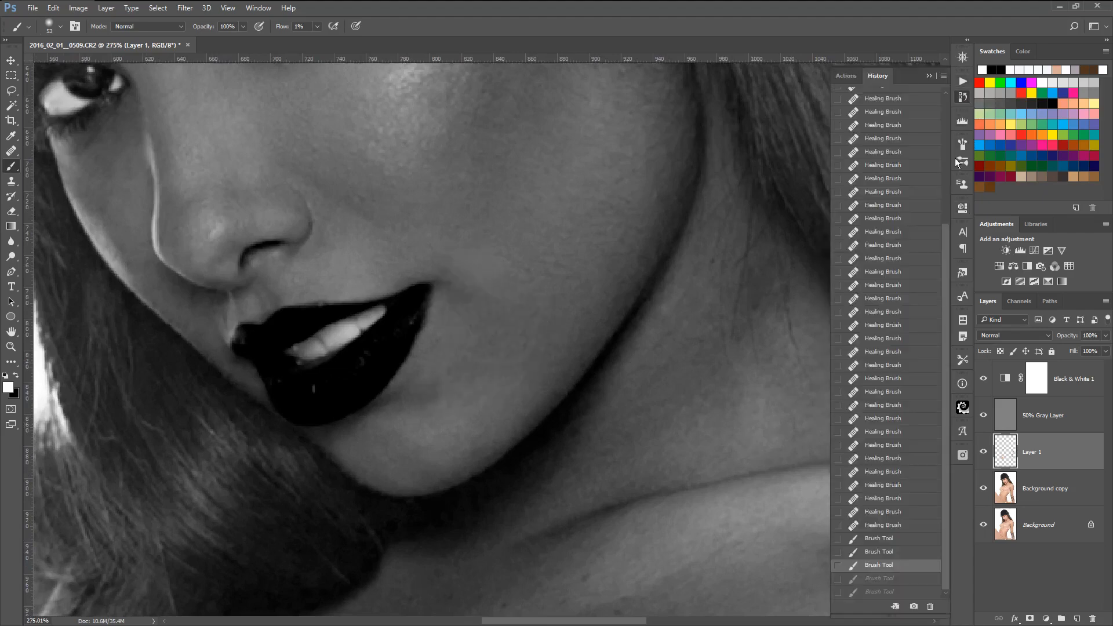
left_click(892, 526)
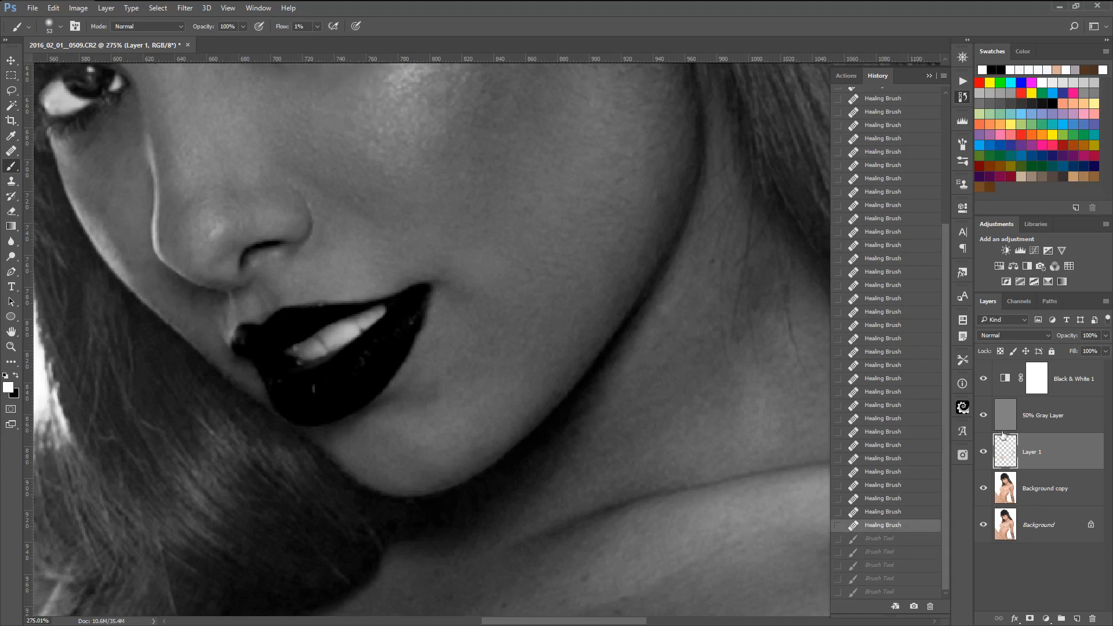
On the 50% Gray Layer, lighten the dark patches beside the mouth corner in white at 53 px and 14 px
left_click(1001, 423)
scroll(517, 232, "up", 2)
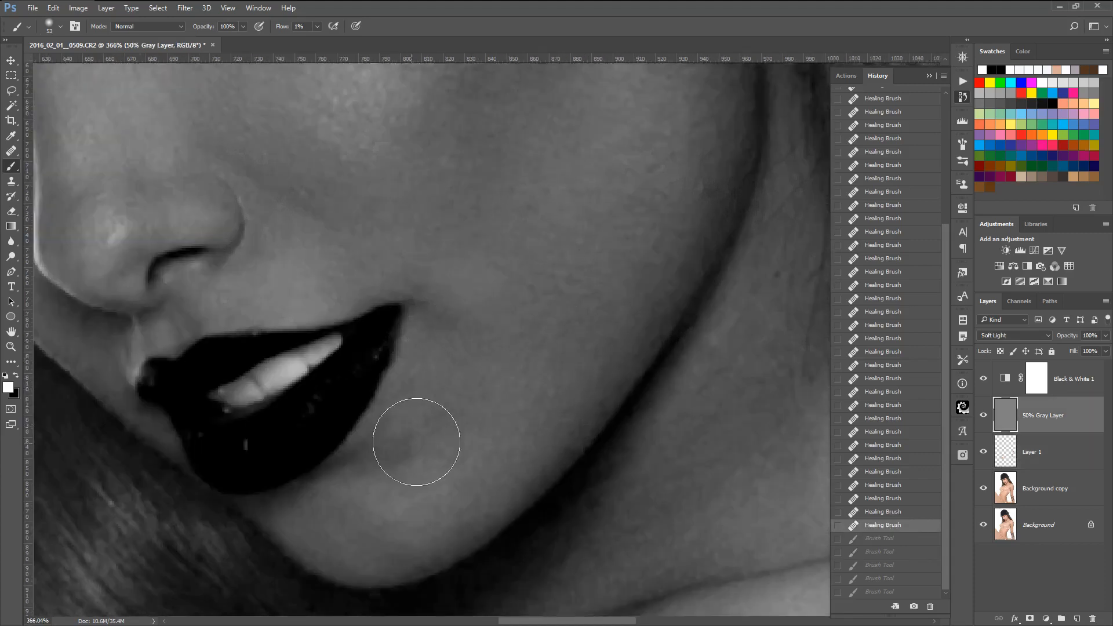
left_click_drag(457, 353, 512, 343)
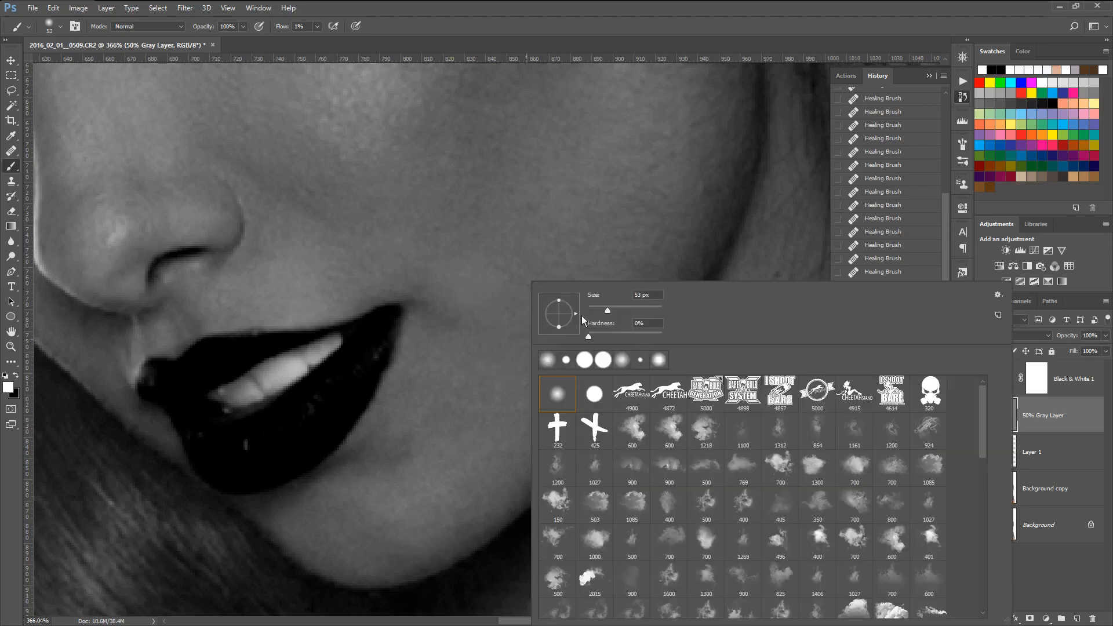
left_click_drag(606, 311, 592, 310)
key("Return")
mouse_move(426, 308)
left_mouse_down()
mouse_move(372, 446)
mouse_move(472, 364)
left_mouse_up()
Lighten the skin between the lower lashes and the cheek highlight with a 40 px white brush
left_click_drag(567, 348, 670, 591)
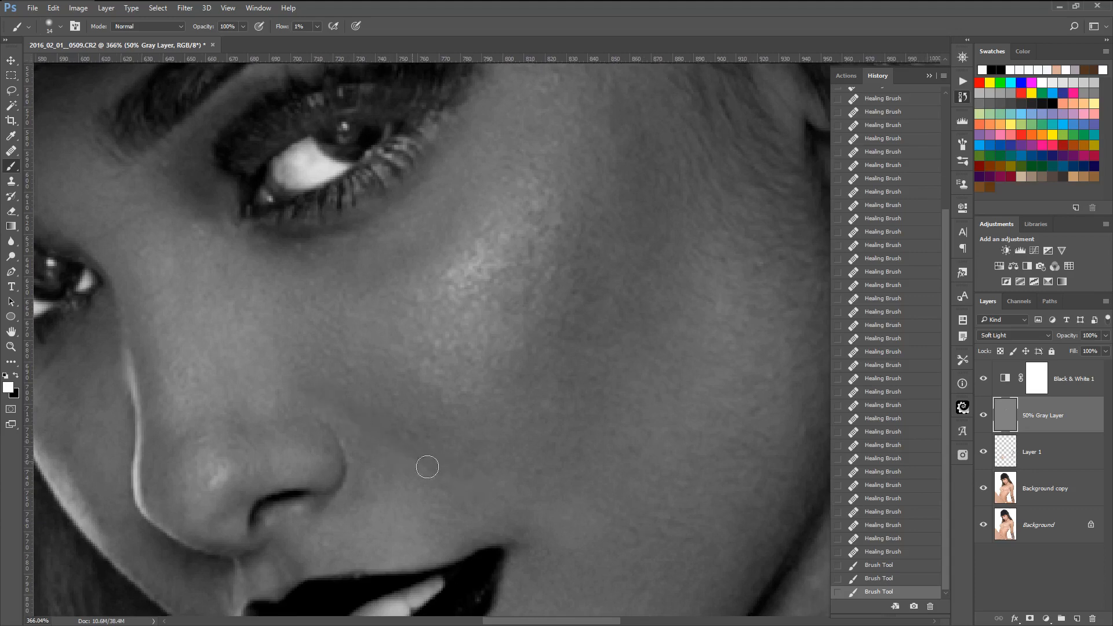
right_click(489, 372)
left_click_drag(558, 310, 566, 309)
mouse_move(463, 220)
left_mouse_down()
mouse_move(384, 263)
mouse_move(479, 201)
mouse_move(373, 277)
left_mouse_up()
Soften the shadows under the eye, from the temple side to the inner corner, with a 21 px white brush
right_click(506, 250)
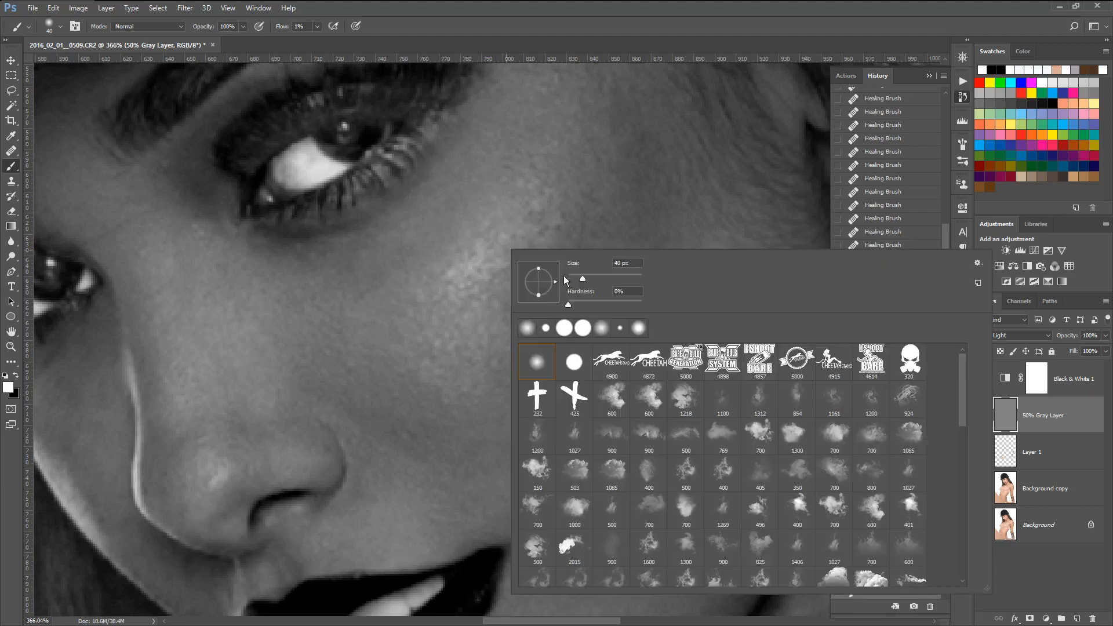
left_click_drag(441, 246, 336, 264)
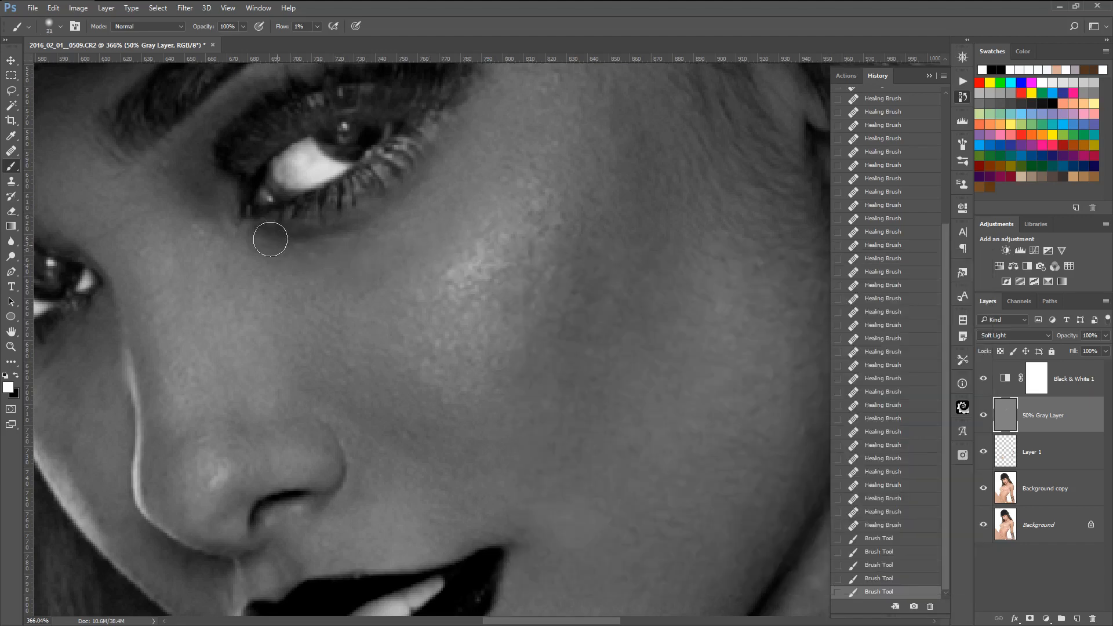
left_click_drag(513, 128, 423, 246)
mouse_move(423, 246)
left_mouse_down()
mouse_move(489, 126)
mouse_move(343, 236)
left_mouse_up()
left_click_drag(257, 243, 290, 260)
left_click_drag(320, 281, 458, 271)
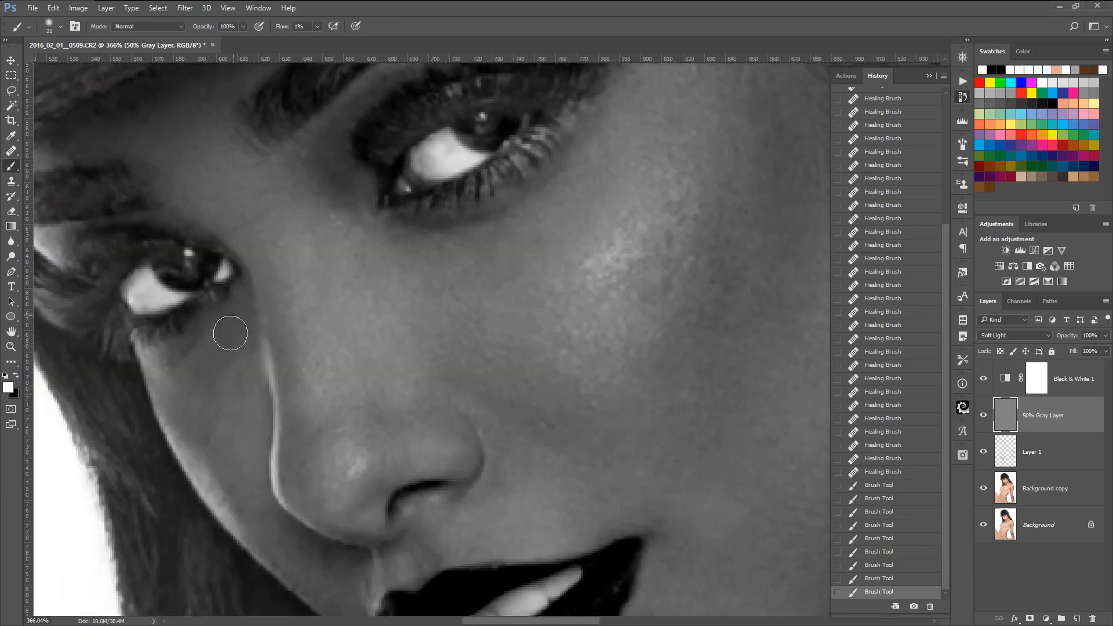
Lighten the small dark areas below the lower lip and on the chin with a 12 px white brush
scroll(508, 391, "down", 4)
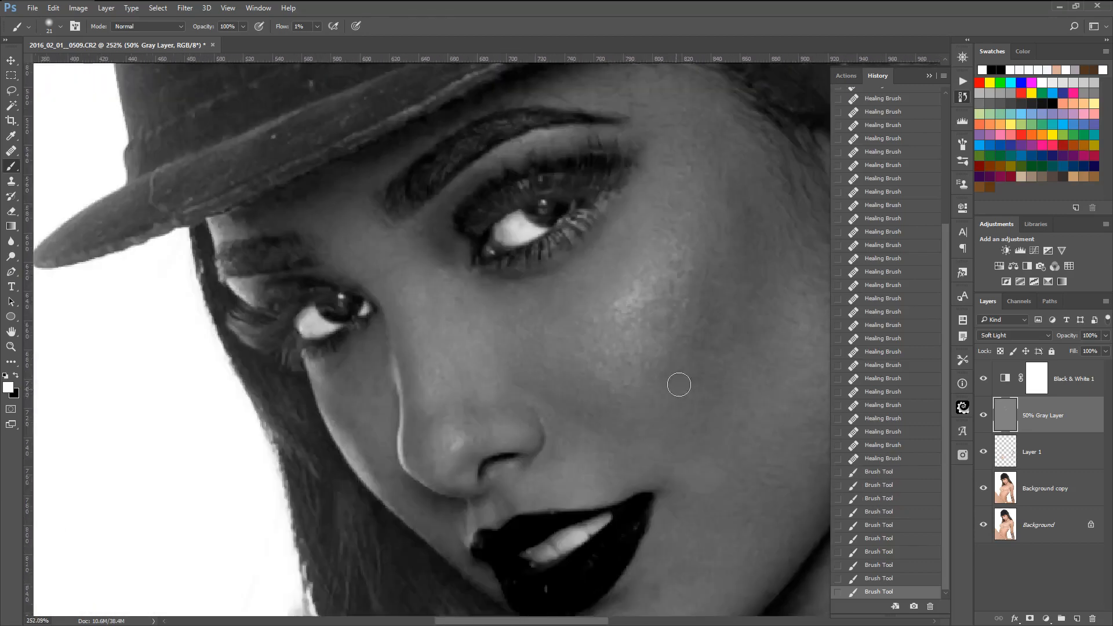
left_click(698, 406)
scroll(708, 469, "up", 2)
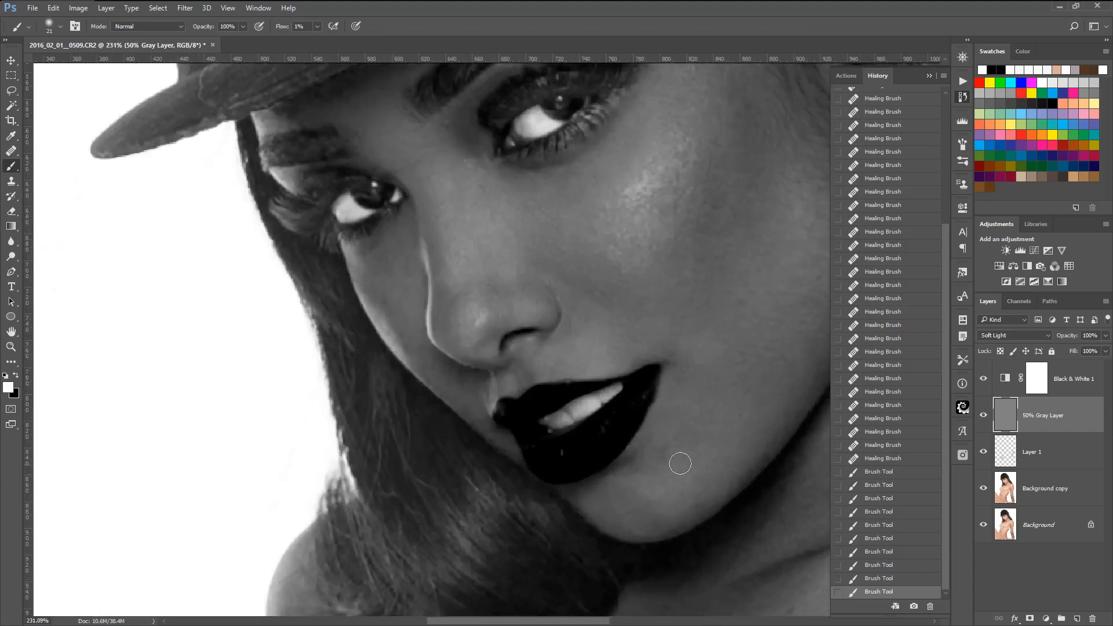
scroll(690, 464, "up", 3)
right_click(725, 426)
left_click(694, 307)
left_click_drag(609, 484, 646, 477)
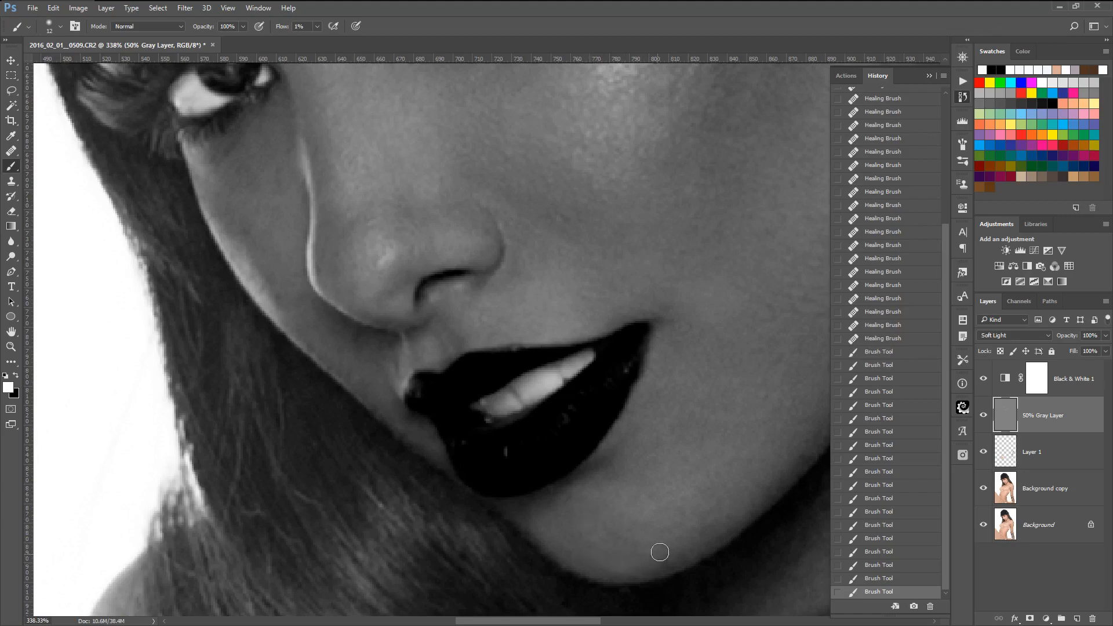
Lighten the lower cheek around the mouth corner with a 34 px white brush
scroll(686, 436, "down", 5)
scroll(718, 400, "up", 4)
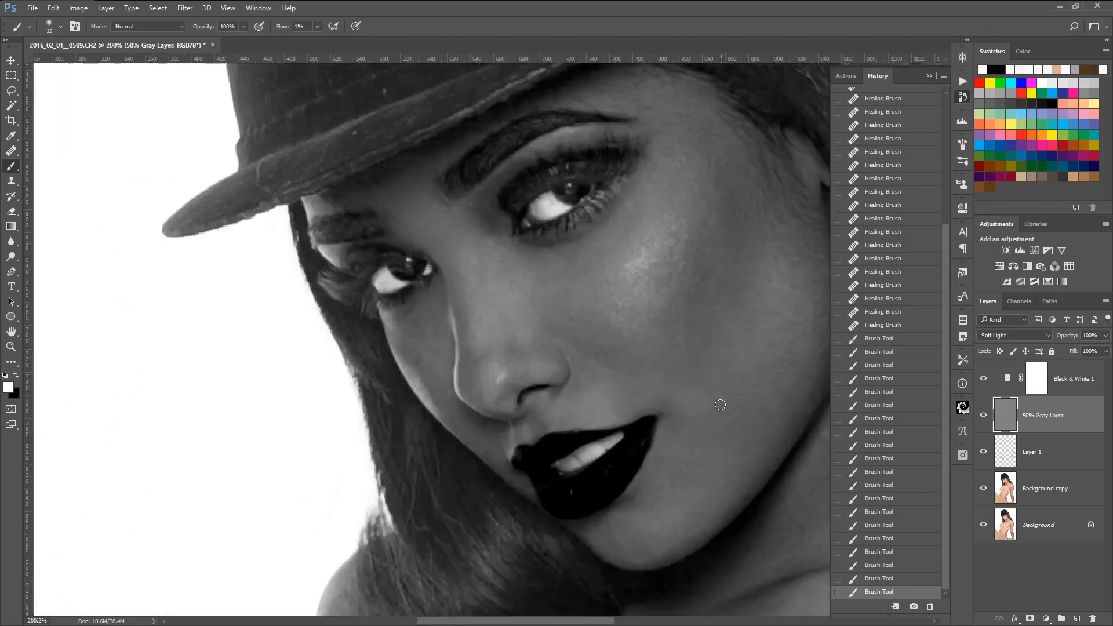
left_click_drag(691, 312, 701, 312)
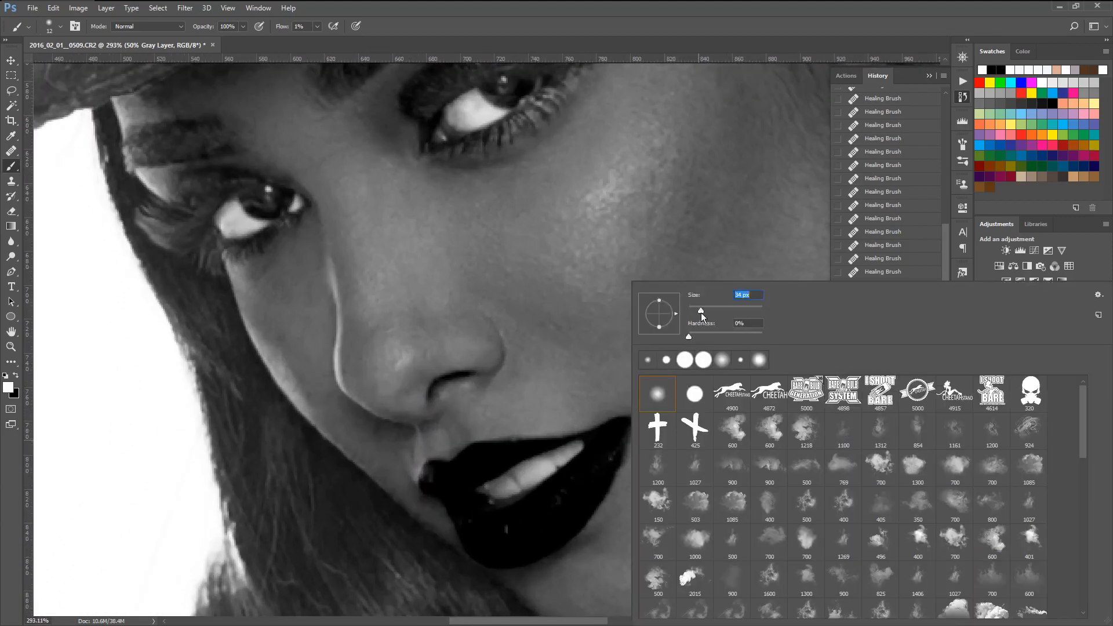
left_click(609, 398)
left_click_drag(679, 447, 616, 393)
Switch the brush to black at 94 px and shade the side of the face near the temple
mouse_move(734, 362)
left_mouse_down()
mouse_move(615, 394)
mouse_move(487, 452)
left_mouse_up()
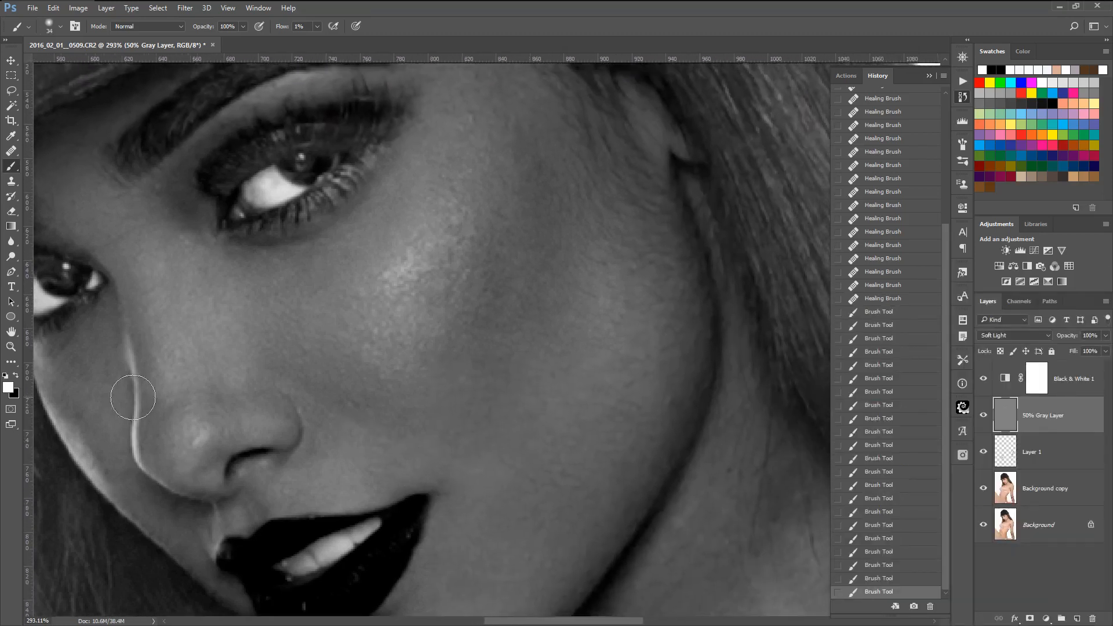
right_click(529, 257)
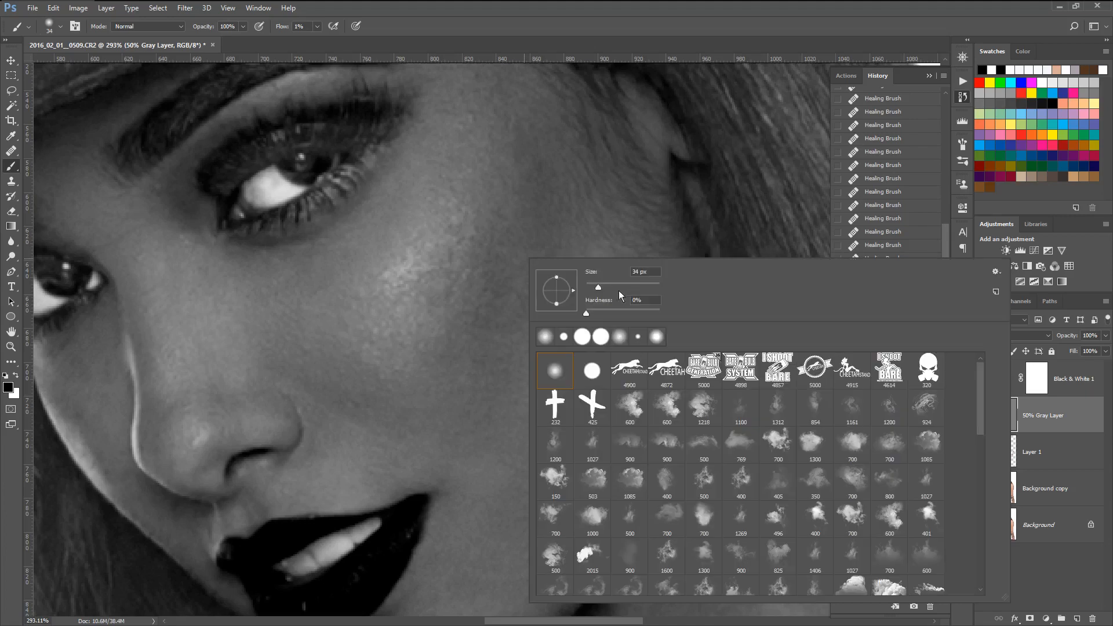
left_click(620, 286)
mouse_move(572, 110)
left_mouse_down()
mouse_move(424, 339)
mouse_move(458, 373)
mouse_move(564, 89)
left_mouse_up()
Shade the upper chest along the lace edge of the bra with the 94 px black brush
scroll(680, 384, "down", 5)
key("space")
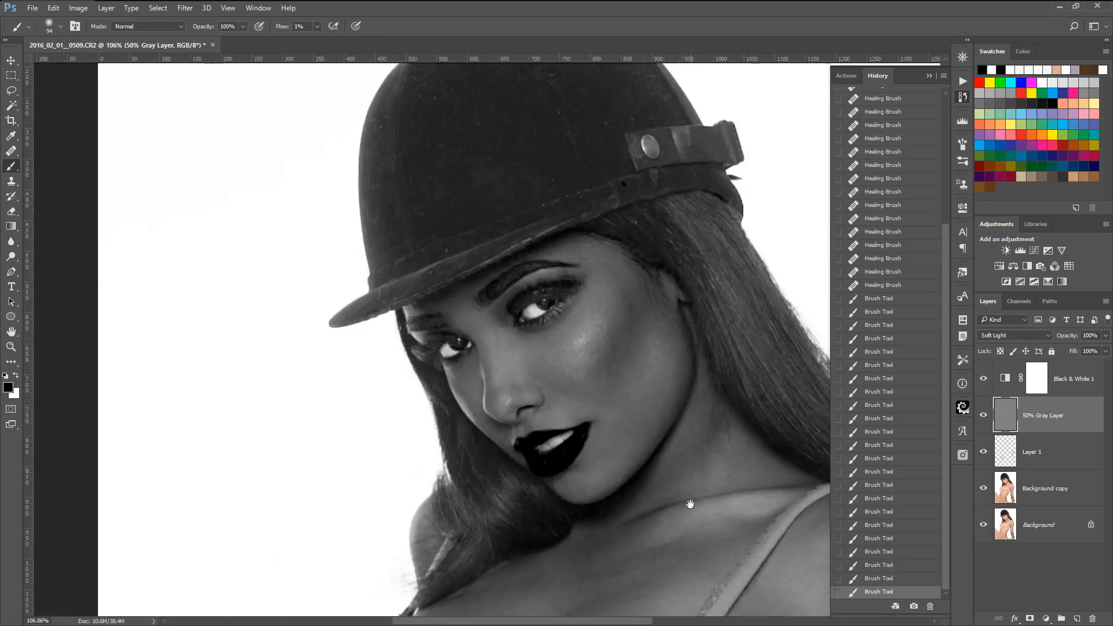
left_click_drag(690, 504, 650, 165)
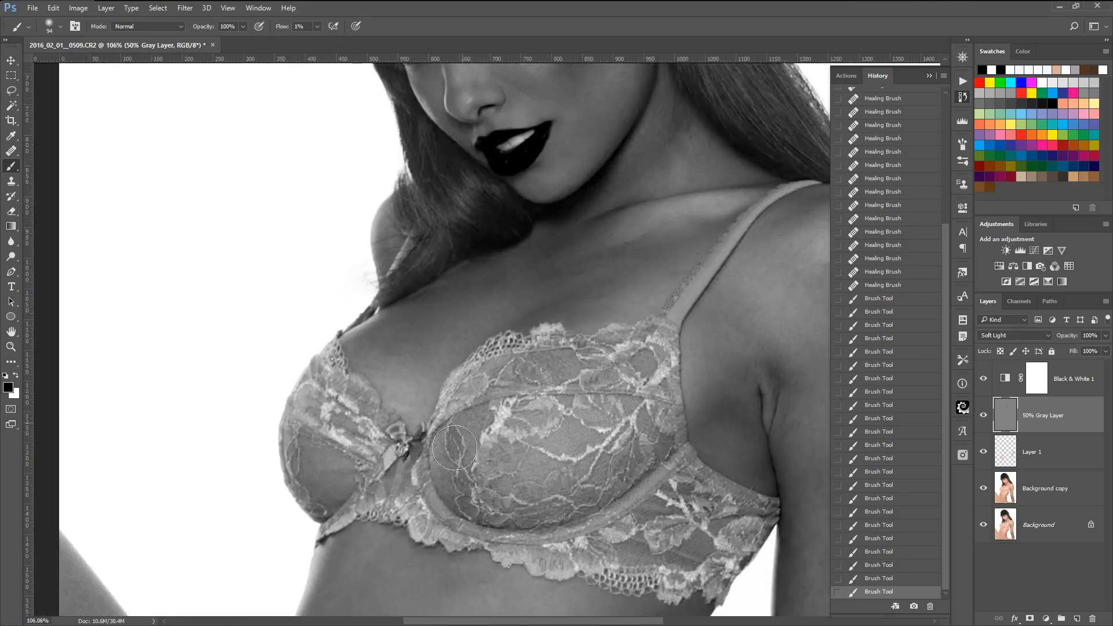
mouse_move(571, 316)
left_mouse_down()
mouse_move(458, 448)
mouse_move(622, 480)
mouse_move(405, 411)
left_mouse_up()
scroll(401, 371, "up", 7)
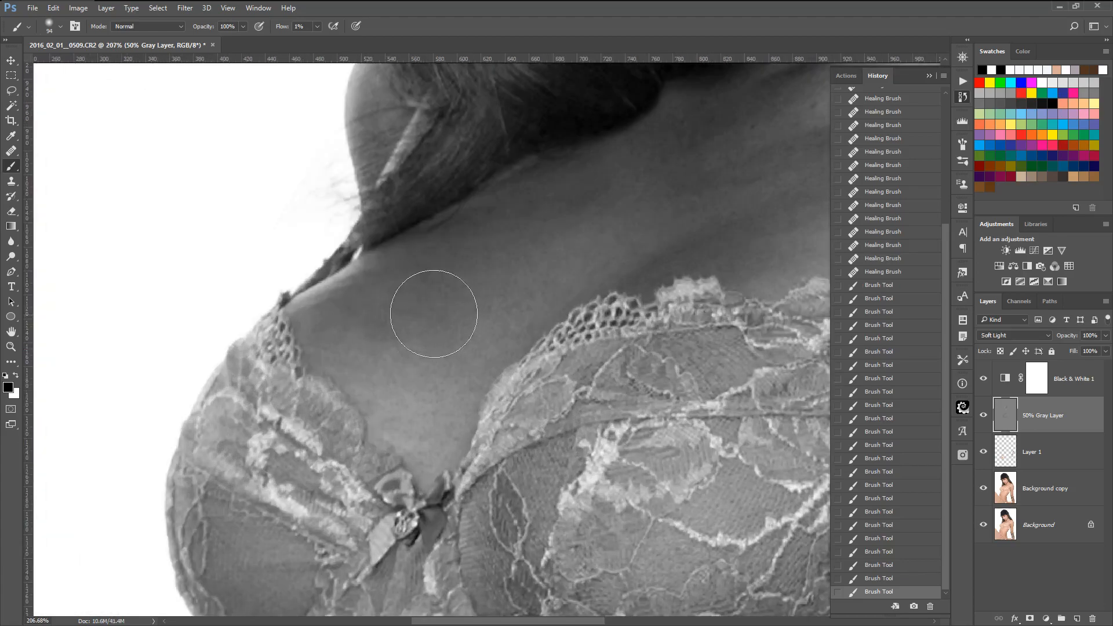
Lighten the dark patches on the upper chest above the bra with a 44 px white brush
scroll(435, 298, "up", 3)
left_click(16, 377)
right_click(501, 310)
mouse_move(457, 252)
left_mouse_down()
mouse_move(409, 275)
mouse_move(638, 173)
mouse_move(623, 181)
mouse_move(609, 171)
mouse_move(433, 236)
mouse_move(362, 323)
mouse_move(396, 342)
mouse_move(426, 312)
mouse_move(428, 334)
mouse_move(371, 362)
mouse_move(350, 322)
mouse_move(376, 265)
mouse_move(298, 305)
mouse_move(441, 265)
mouse_move(405, 286)
mouse_move(421, 353)
mouse_move(507, 276)
mouse_move(550, 213)
mouse_move(538, 206)
mouse_move(349, 314)
mouse_move(408, 299)
mouse_move(298, 366)
mouse_move(348, 310)
mouse_move(517, 218)
mouse_move(526, 195)
mouse_move(527, 266)
mouse_move(544, 263)
mouse_move(357, 343)
mouse_move(447, 328)
left_mouse_up()
scroll(469, 328, "down", 5)
scroll(642, 331, "up", 4)
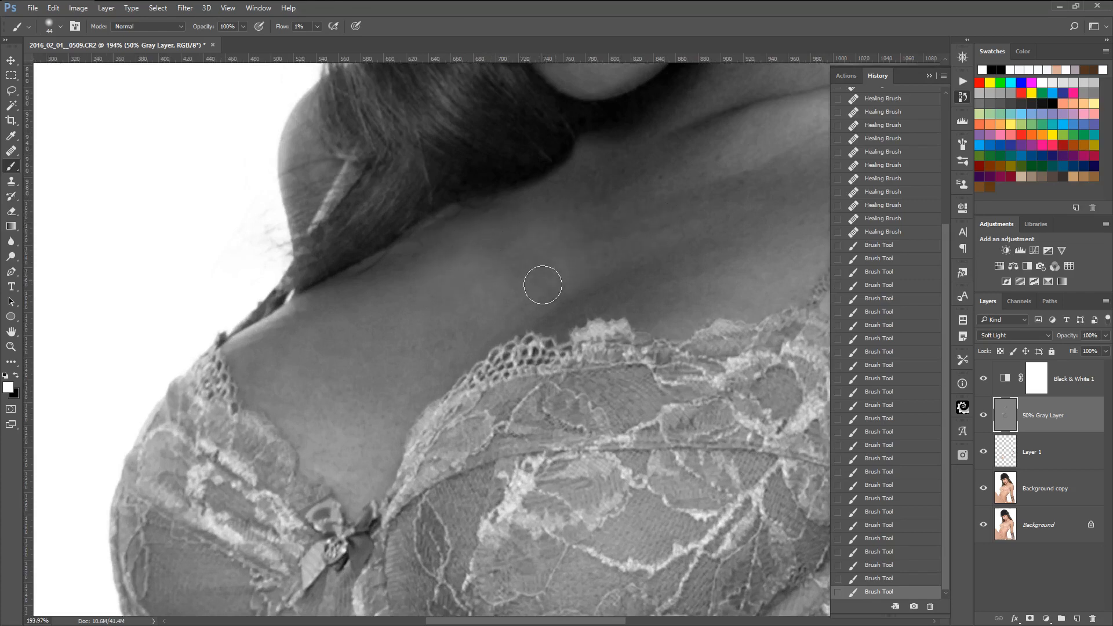
left_click_drag(524, 260, 569, 295)
Darken the body contours from the bra cup across the upper chest with a 152 px black brush, and switch the painting colour back to white
right_click(578, 294)
key("ctrl+minus")
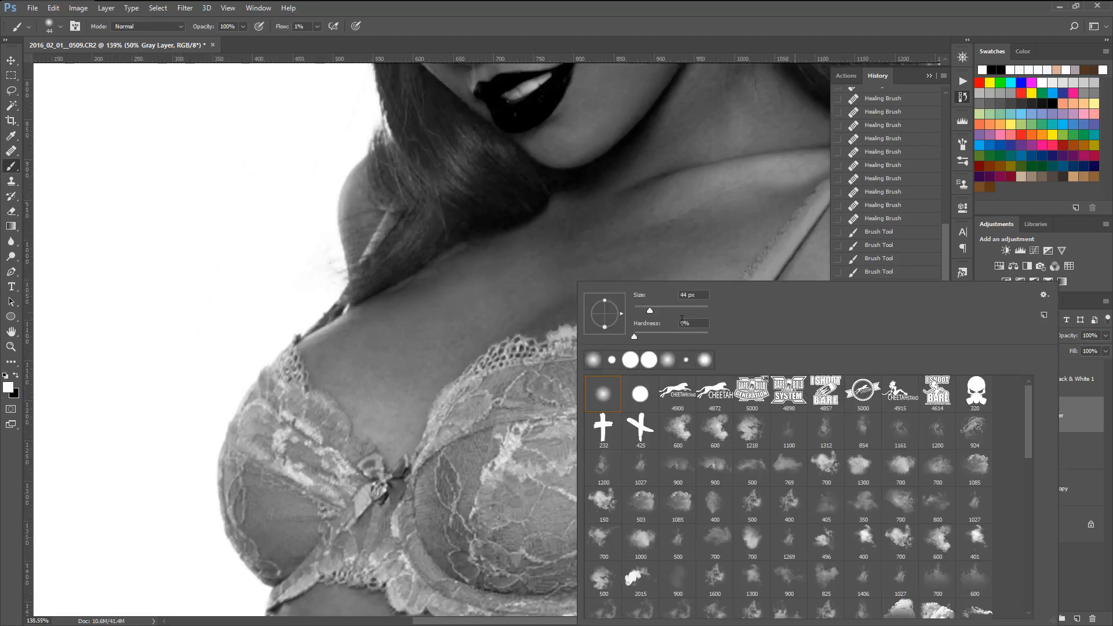
left_click_drag(682, 309, 681, 311)
left_click(17, 377)
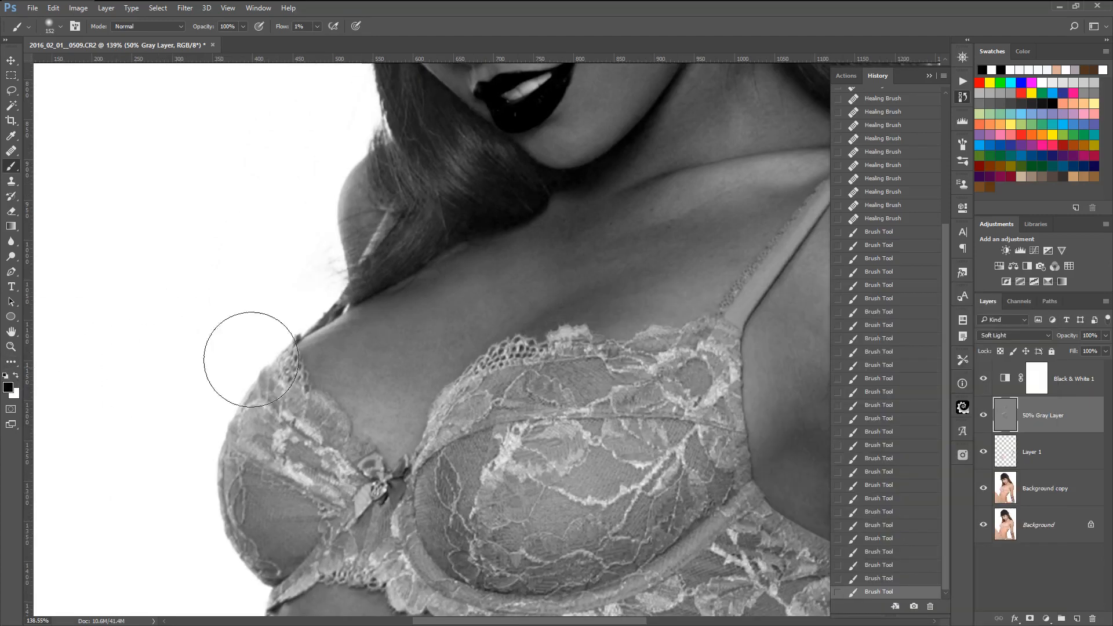
mouse_move(279, 462)
left_mouse_down()
mouse_move(322, 517)
mouse_move(282, 506)
mouse_move(357, 514)
mouse_move(419, 459)
mouse_move(397, 480)
mouse_move(376, 477)
mouse_move(406, 386)
mouse_move(396, 316)
mouse_move(578, 220)
mouse_move(537, 226)
mouse_move(659, 214)
left_mouse_up()
scroll(659, 214, "down", 4)
scroll(583, 371, "up", 2)
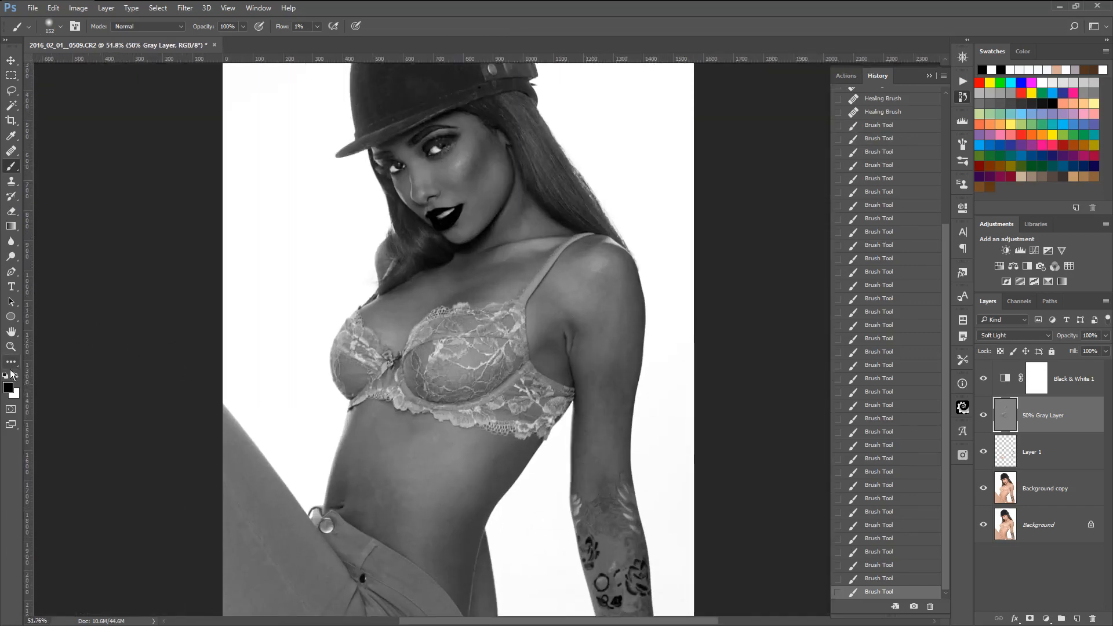
left_click(16, 375)
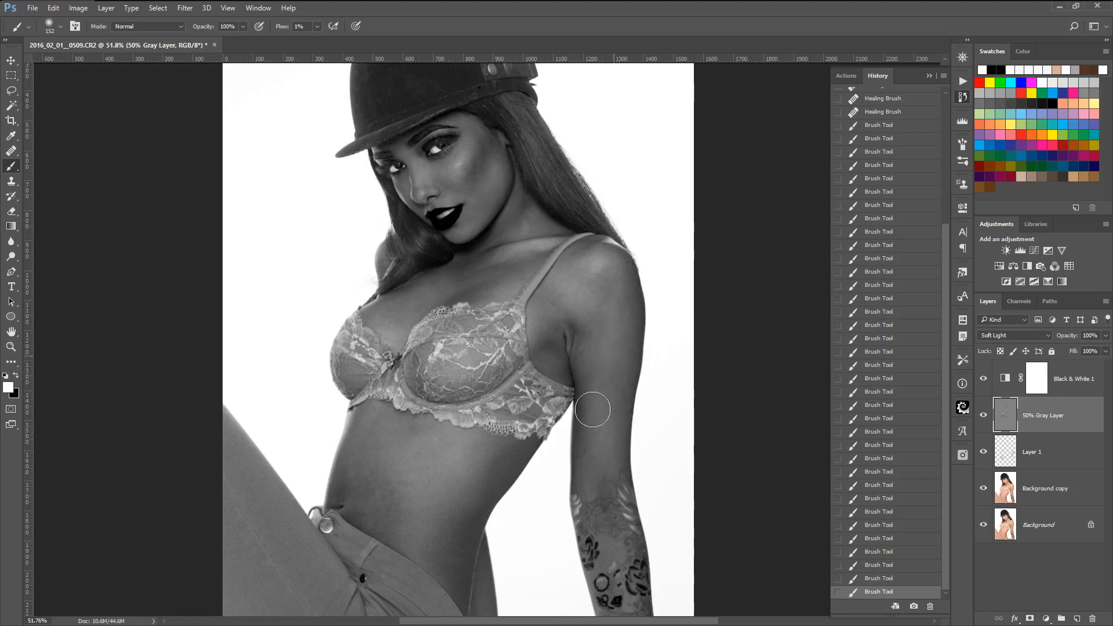
Lighten the tattooed forearm and the waist area above the trousers with the 152 px white brush
left_click_drag(599, 474, 619, 590)
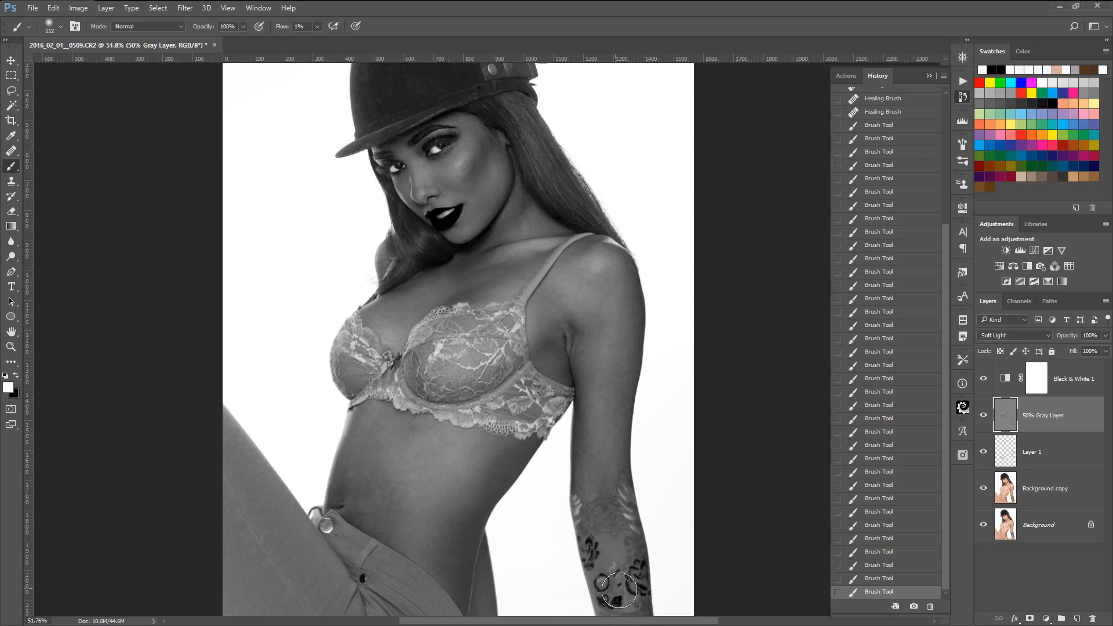
scroll(392, 547, "up", 2)
mouse_move(378, 472)
left_mouse_down()
mouse_move(363, 504)
mouse_move(338, 522)
mouse_move(378, 532)
left_mouse_up()
scroll(393, 527, "up", 5)
scroll(407, 531, "up", 5)
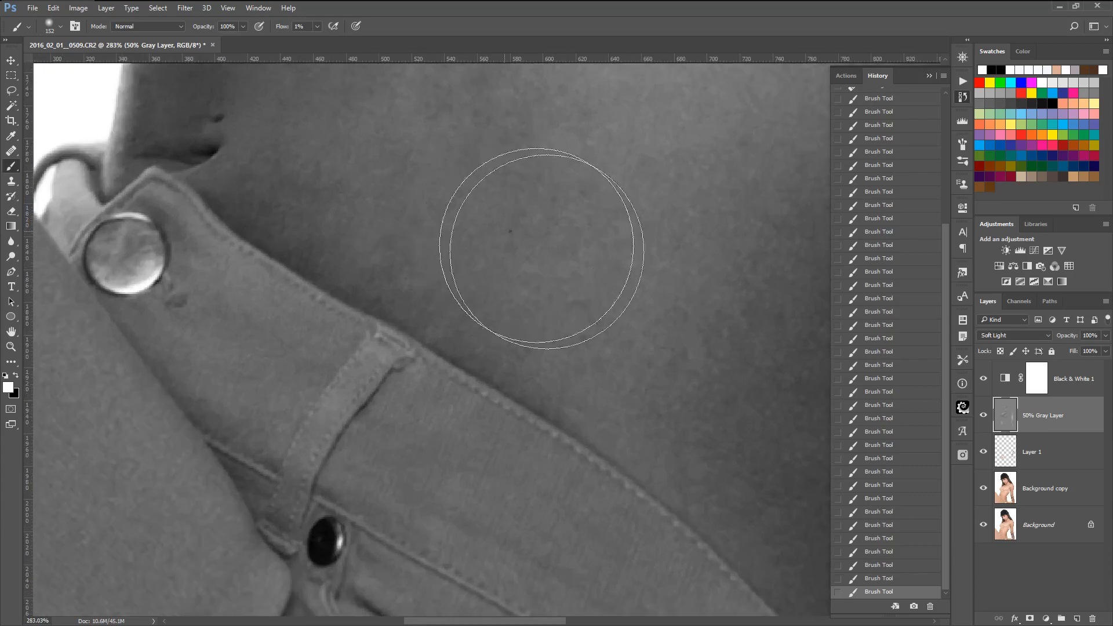
Reduce the white brush to 61 px and lighten the small dark spots on the lower abdomen above the waistband
right_click(509, 230)
left_click_drag(611, 260, 587, 260)
key("Return")
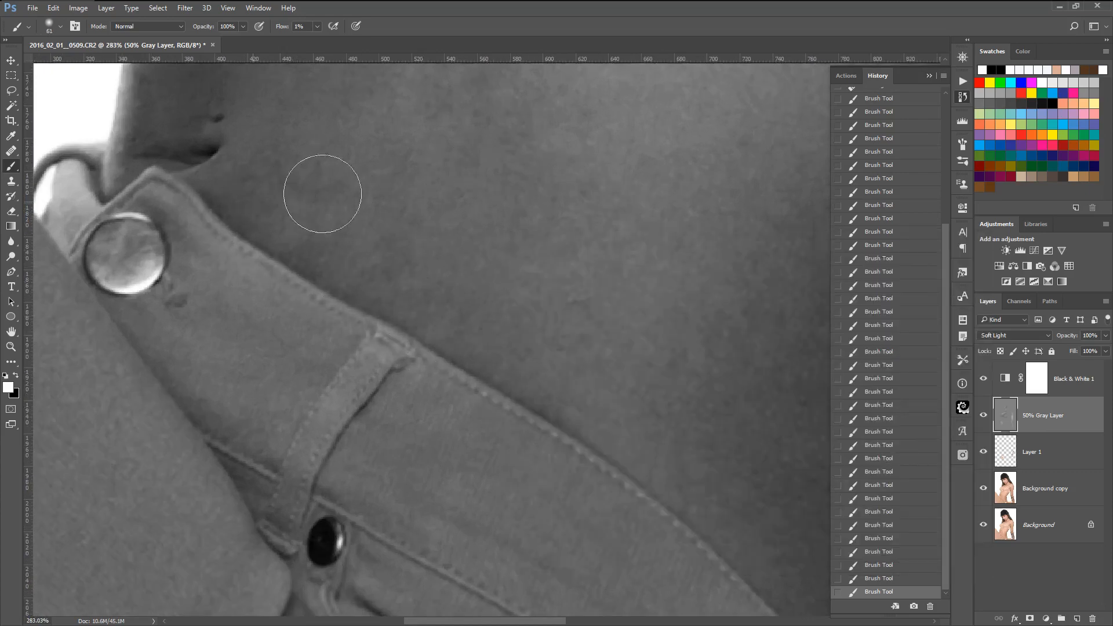
scroll(484, 361, "down", 8)
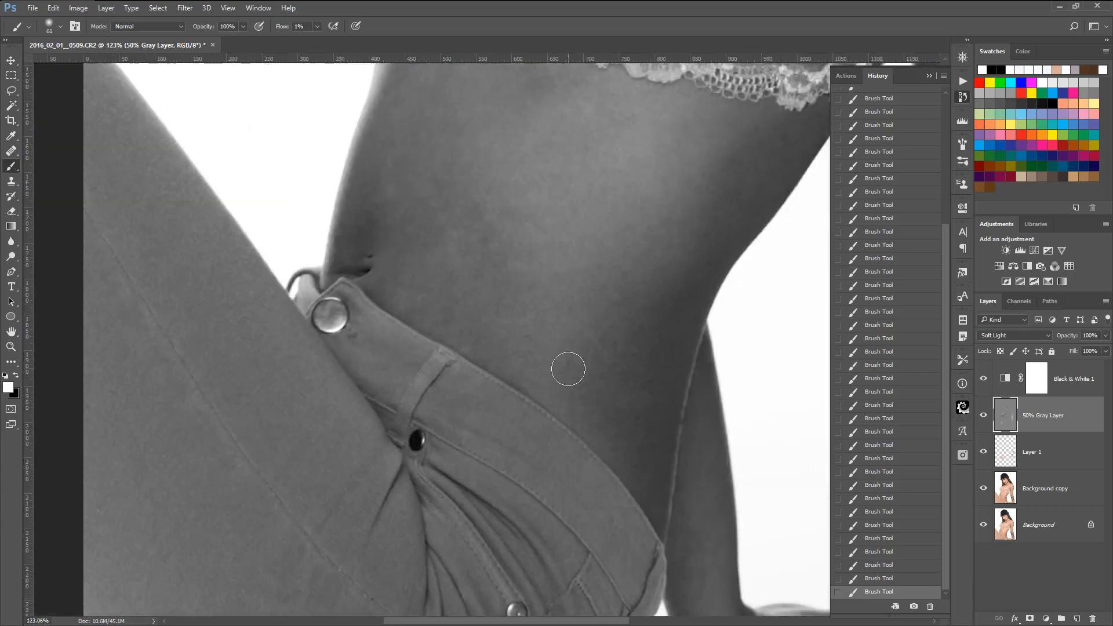
scroll(525, 275, "up", 6)
scroll(483, 278, "down", 8)
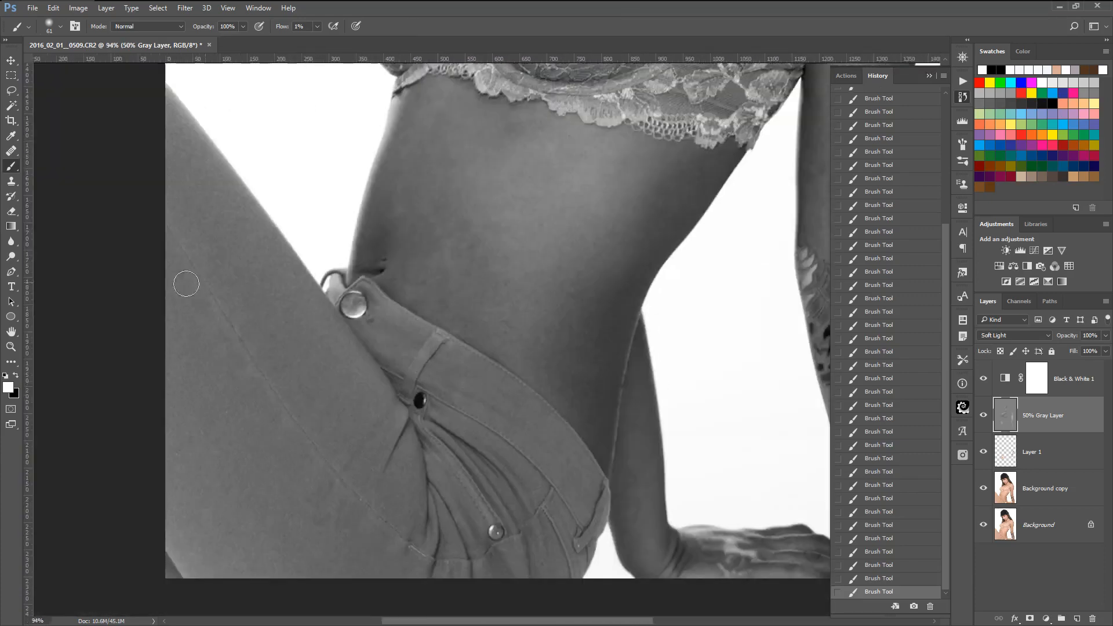
Switch to a 124 px black brush and darken the contour running down the abdomen
left_click(16, 375)
right_click(565, 277)
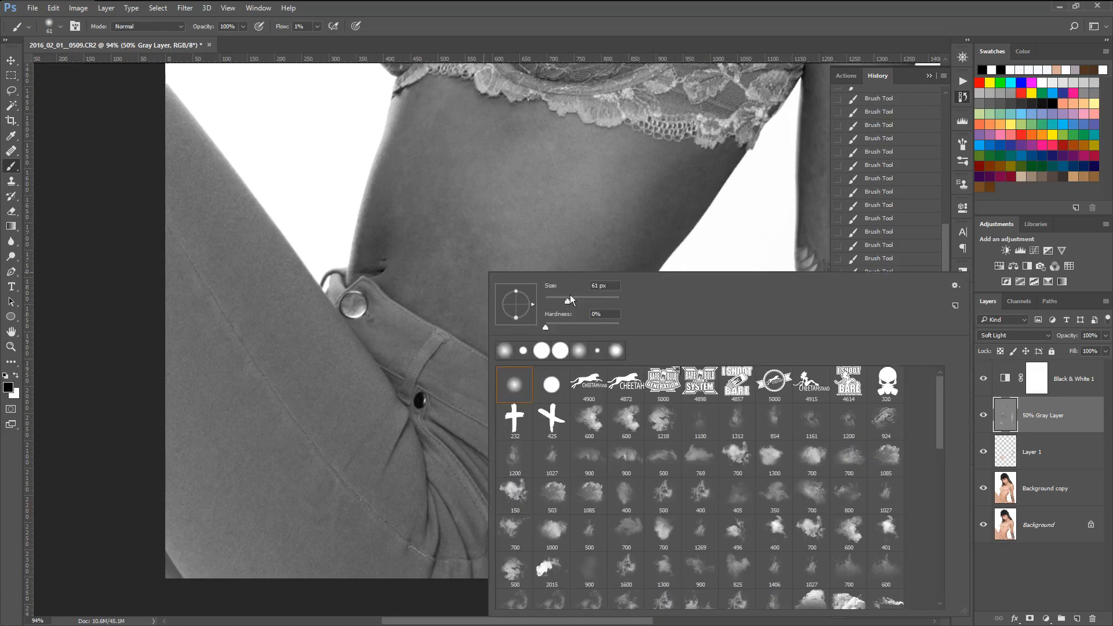
mouse_move(425, 173)
left_mouse_down()
mouse_move(495, 281)
mouse_move(457, 298)
mouse_move(447, 206)
mouse_move(470, 350)
mouse_move(438, 227)
mouse_move(472, 354)
mouse_move(431, 221)
mouse_move(443, 149)
mouse_move(510, 351)
mouse_move(518, 218)
mouse_move(539, 202)
mouse_move(546, 287)
left_mouse_up()
key("space")
Deepen the shading on the abdomen with a 69 px black brush, and switch the painting colour back to white
right_click(609, 243)
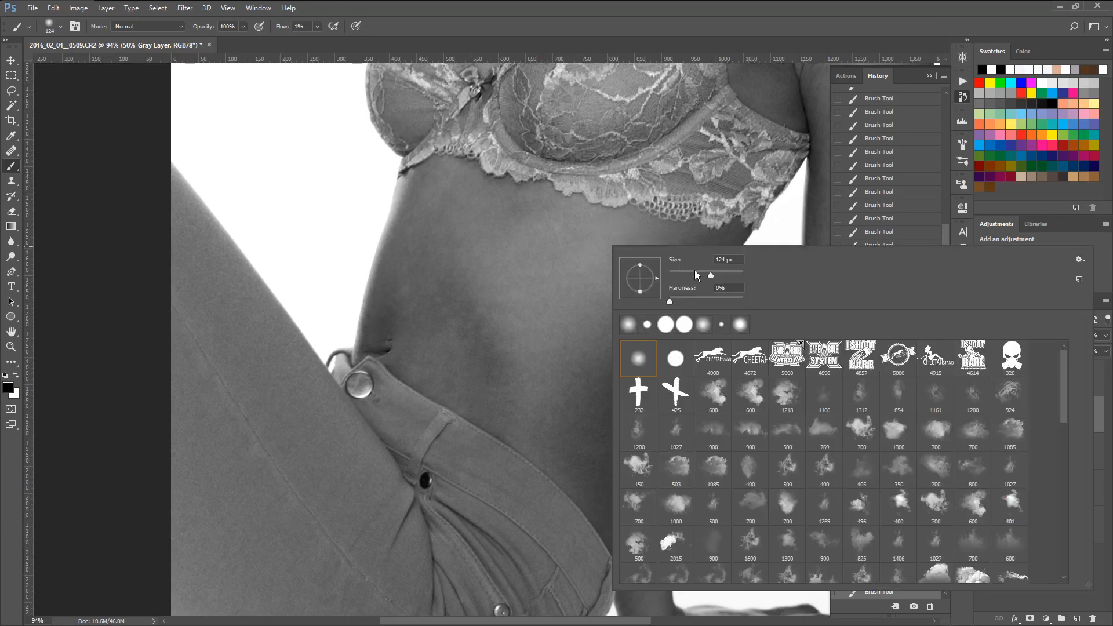
key("Return")
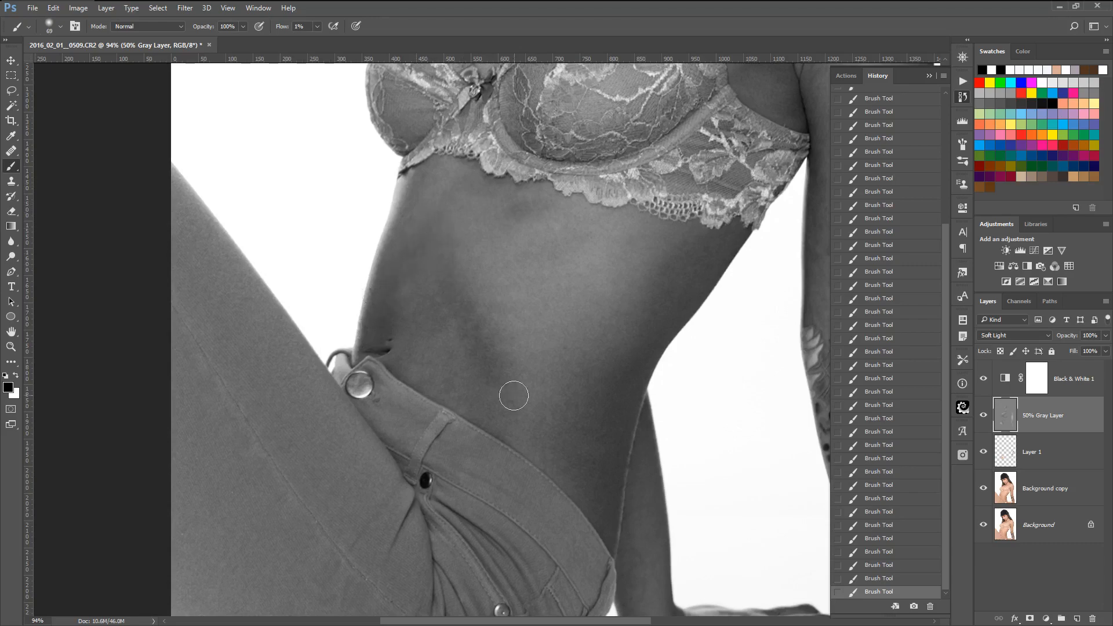
scroll(542, 400, "down", 5)
left_click_drag(584, 402, 457, 256)
scroll(452, 510, "up", 4)
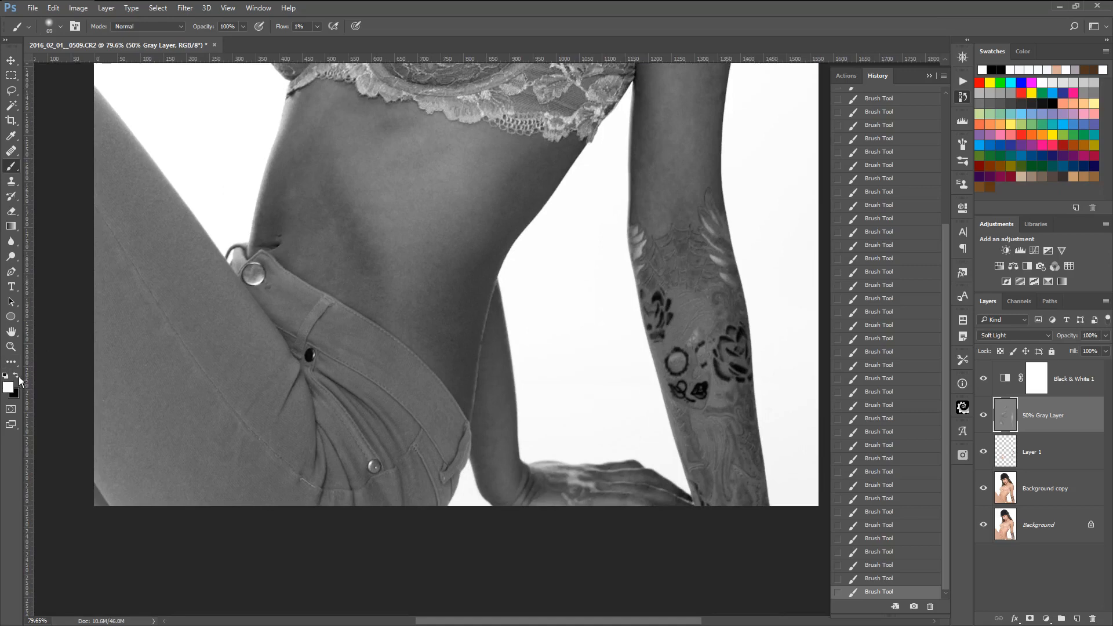
Enlarge the white brush to 161 px and lighten the lower abdomen near the waistband
right_click(455, 293)
left_click(566, 306)
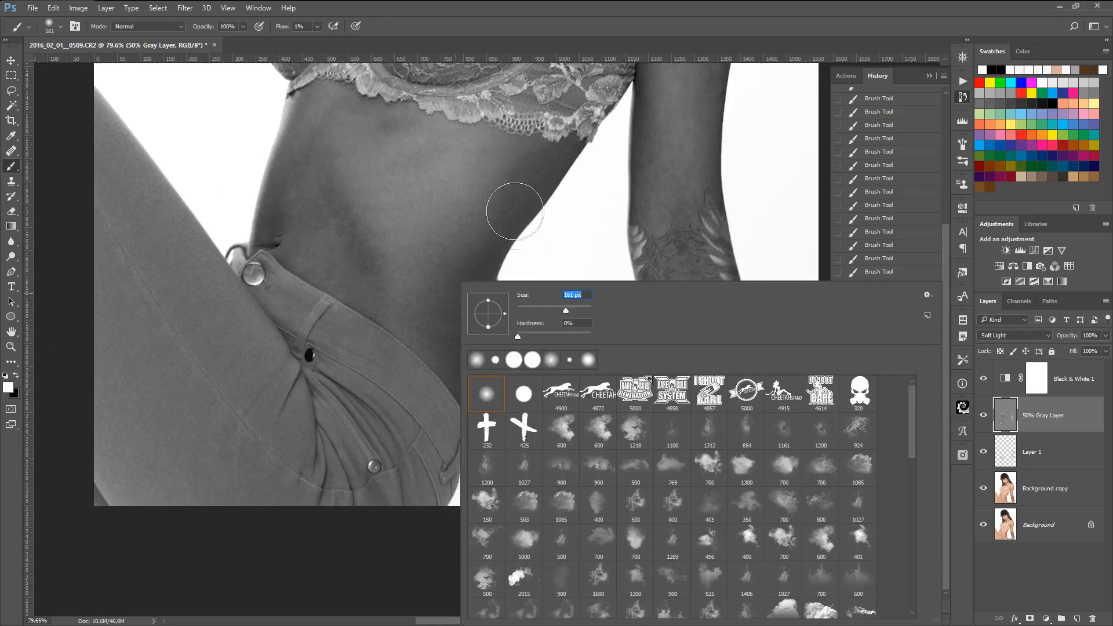
key("Return")
mouse_move(413, 355)
left_mouse_down()
mouse_move(437, 343)
mouse_move(434, 263)
mouse_move(440, 392)
left_mouse_up()
scroll(427, 279, "down", 8)
scroll(510, 342, "up", 3)
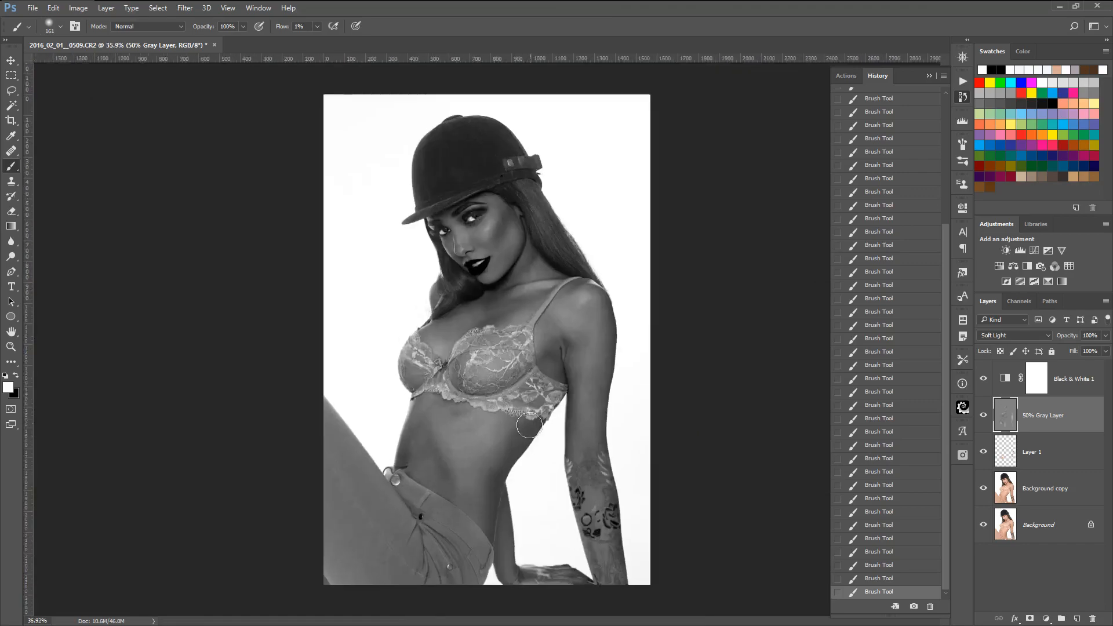
Hide the Black & White 1 adjustment layer to show the photo in colour
scroll(528, 425, "down", 3)
left_click(983, 380)
scroll(564, 405, "down", 8)
scroll(496, 466, "up", 10)
scroll(496, 466, "up", 2)
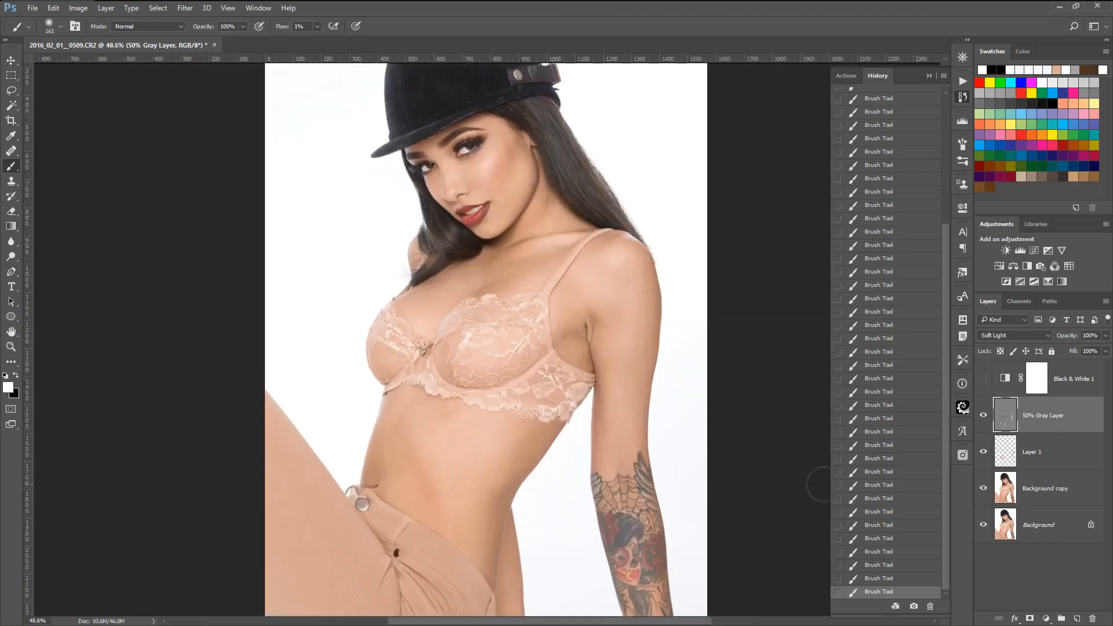
Toggle the 50% Gray Layer's visibility repeatedly to compare the photo with and without the dodging and burning
left_click(983, 416)
left_click(983, 416)
left_click(983, 416)
left_click(984, 416)
left_click(983, 416)
left_click(983, 416)
left_click(983, 416)
left_click(983, 416)
left_click(983, 416)
left_click(983, 416)
left_click(983, 416)
left_click(983, 416)
Stamp the visible layers into a new layer, and hide the 50% Gray Layer, Layer 1 and Background copy
key("ctrl+shift+alt+e")
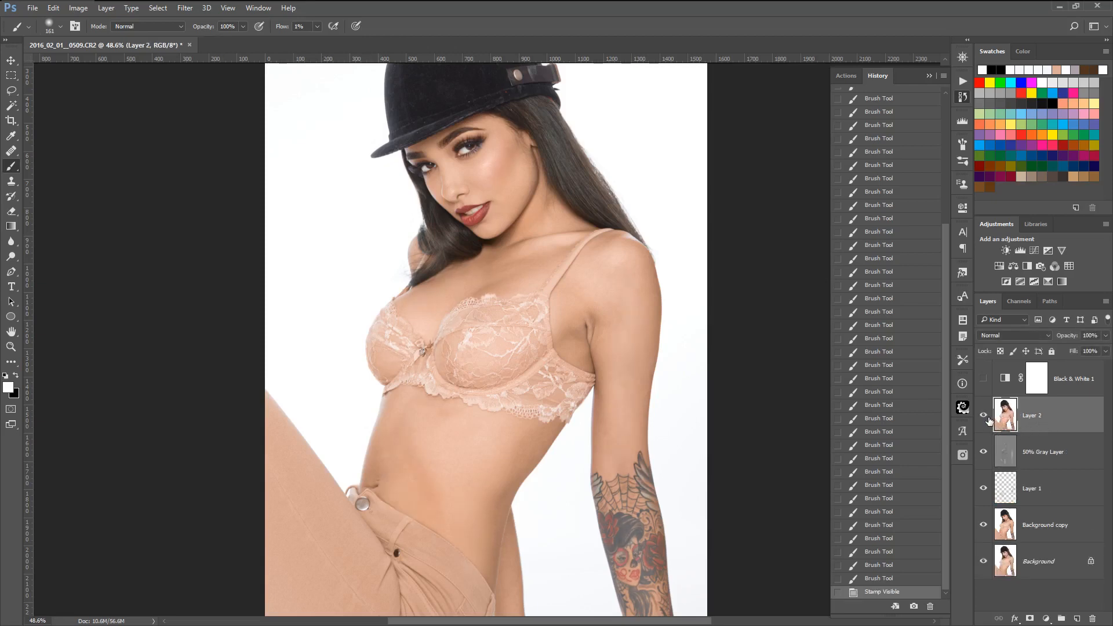
left_click_drag(985, 416, 983, 483)
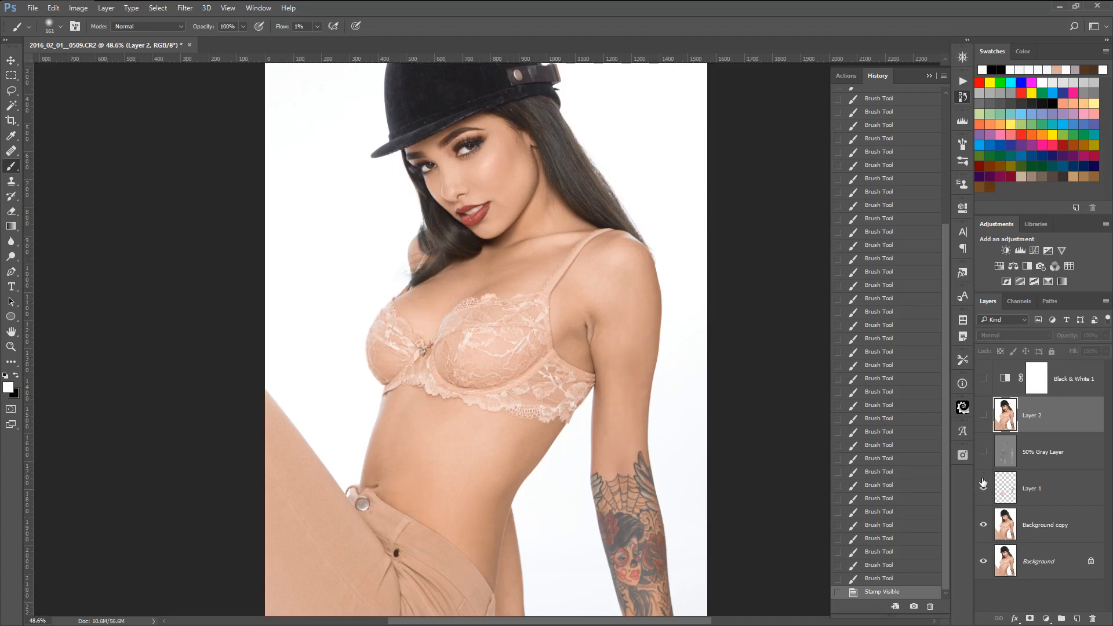
left_click(983, 524)
Toggle the stamped layer's visibility repeatedly to compare the retouched photo with the original Background
left_click(983, 416)
left_click(984, 416)
left_click(984, 416)
left_click(985, 417)
left_click(985, 418)
left_click(985, 417)
left_click(983, 417)
left_click(983, 417)
left_click(983, 417)
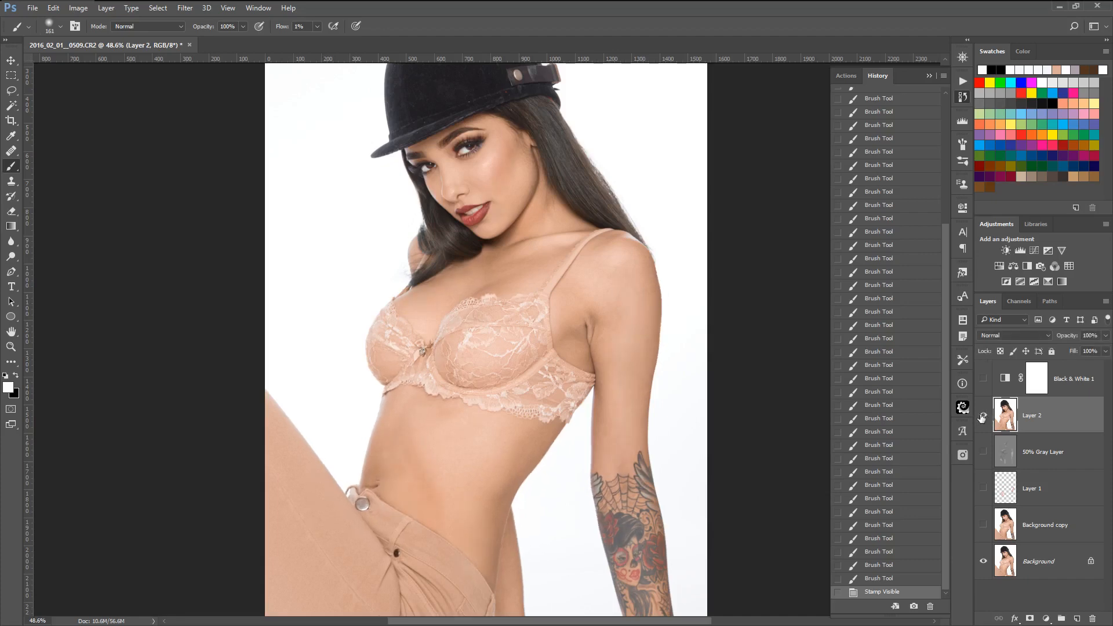
Run the Bright Eyes action from the Shom's Fixes set above the stamped layer
left_click(846, 76)
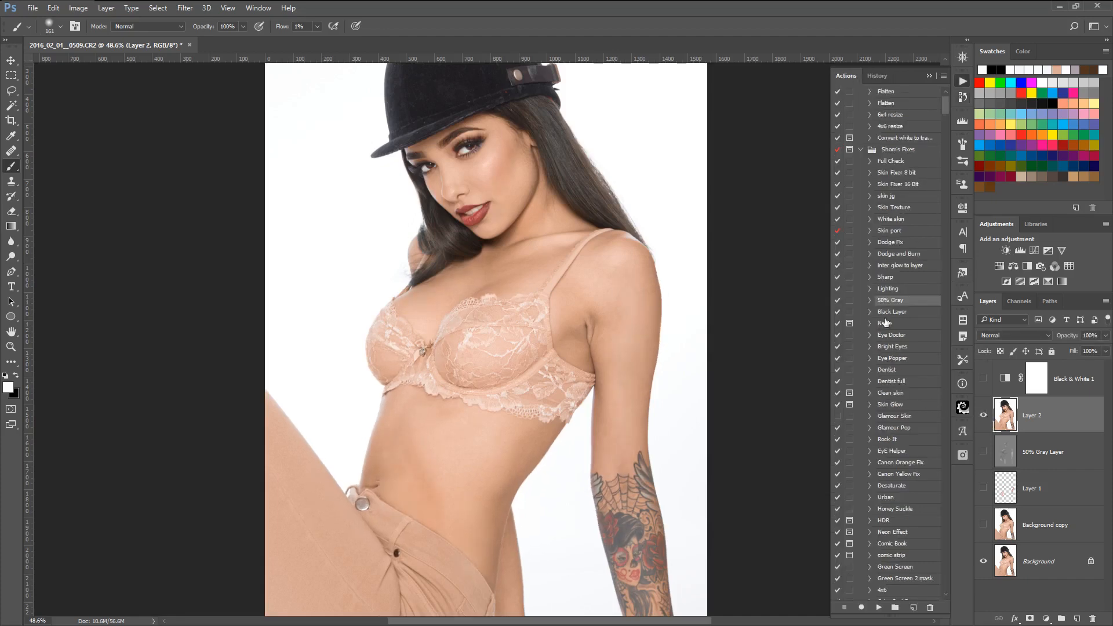
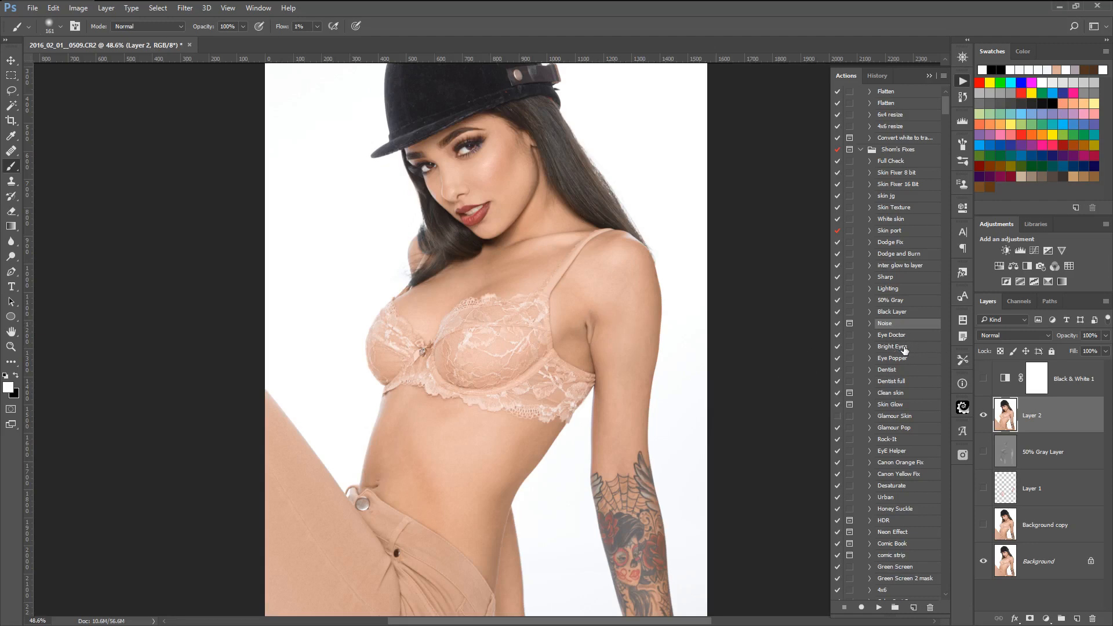
left_click(904, 348)
left_click(879, 607)
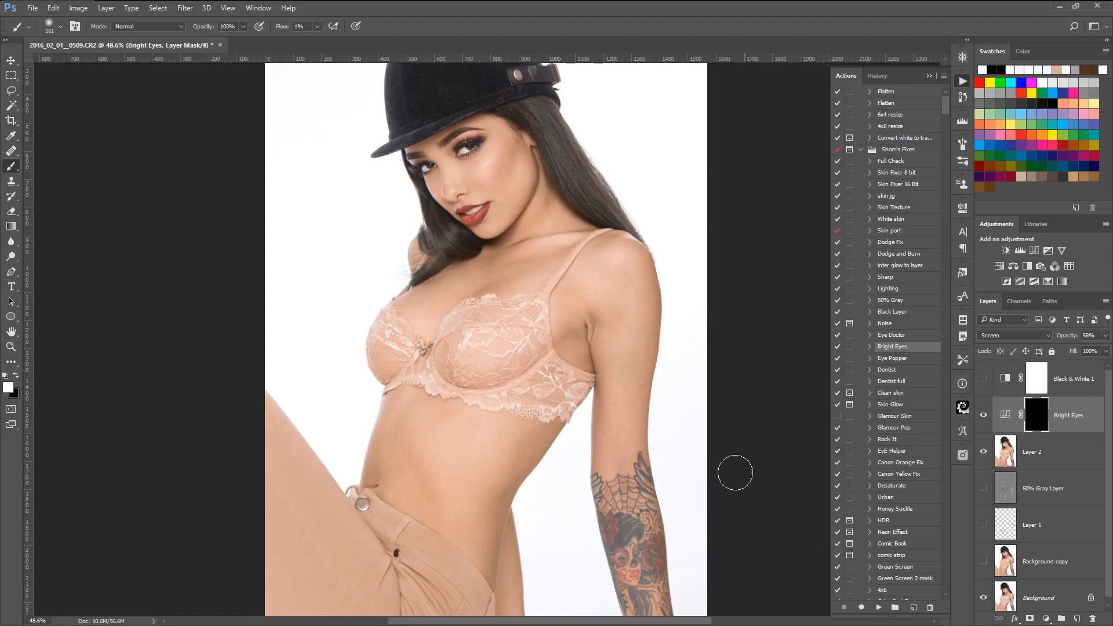
Set the white brush to 34 px and 100% flow, and paint the Bright Eyes mask over both eyes
scroll(460, 129, "up", 4)
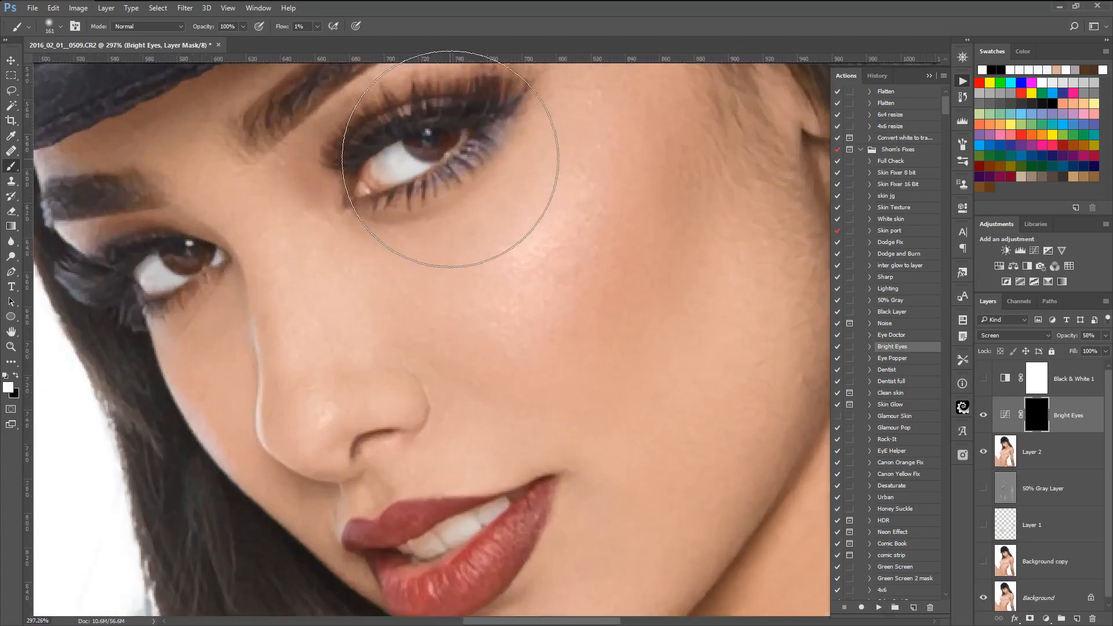
right_click(524, 180)
left_click(524, 189)
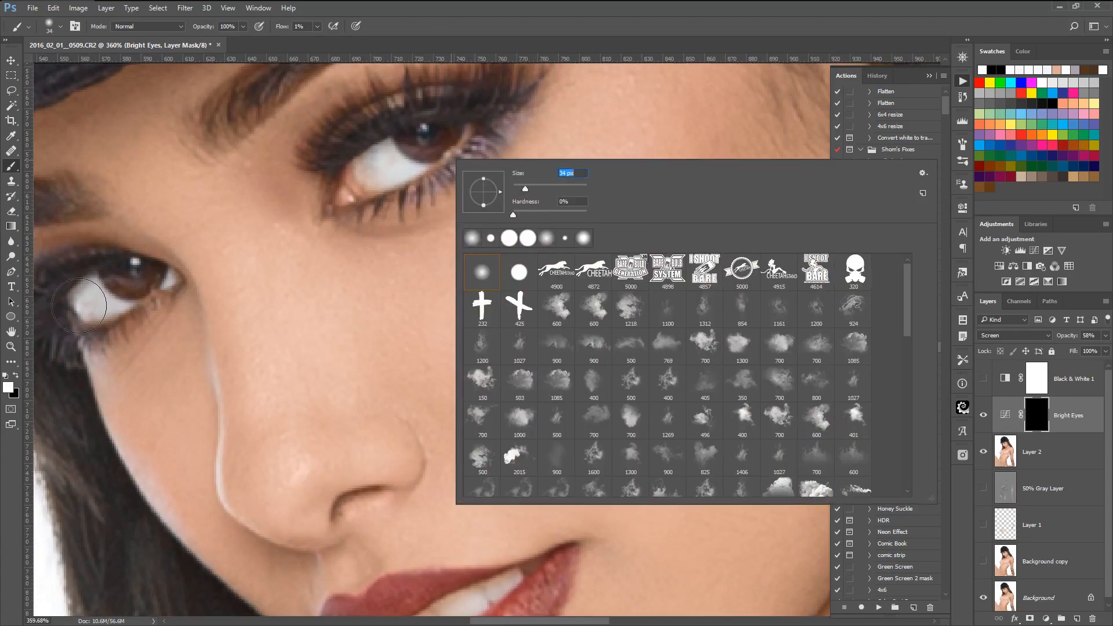
mouse_move(279, 27)
left_mouse_down()
mouse_move(333, 28)
mouse_move(423, 136)
left_mouse_up()
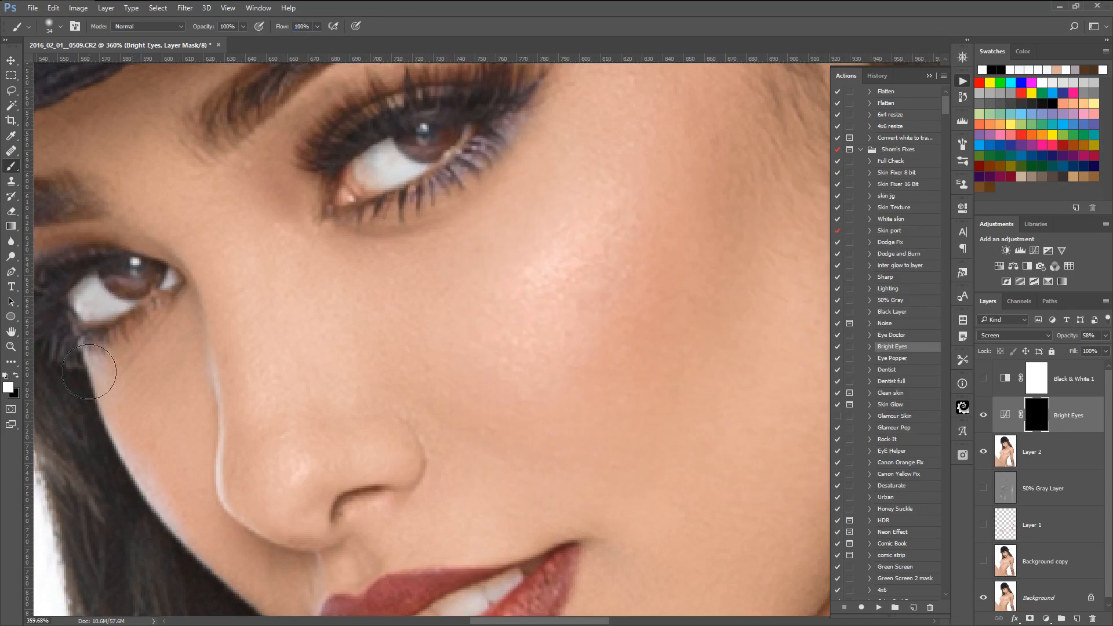
Switch to black, reduce the brush to 20 px, and mask the excess brightening off around the eyes
left_click(16, 376)
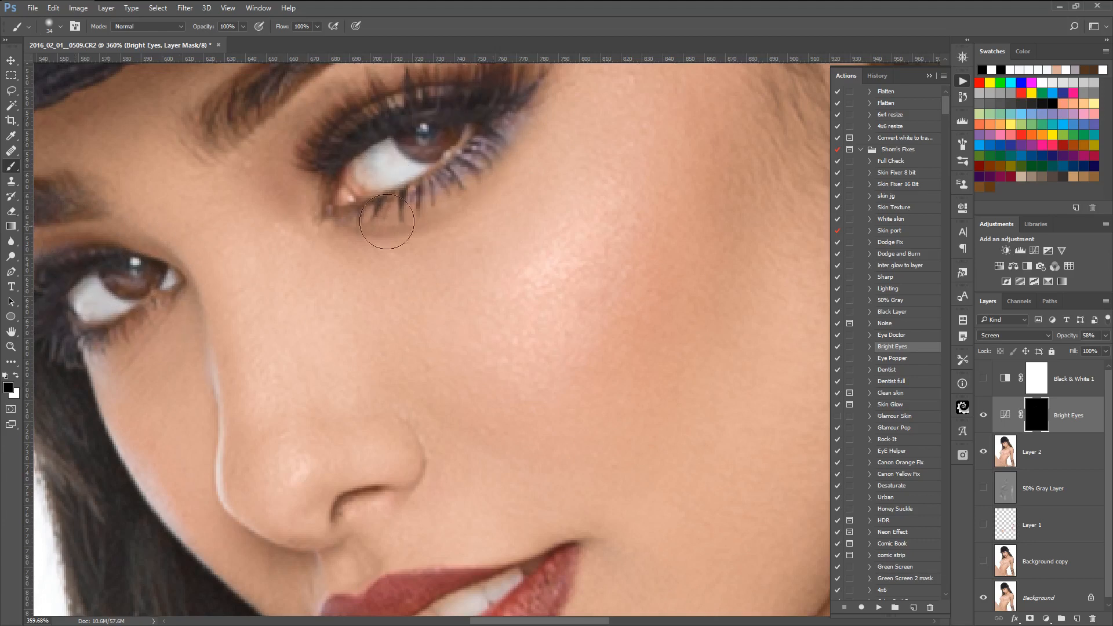
right_click(558, 224)
left_click_drag(532, 206, 526, 205)
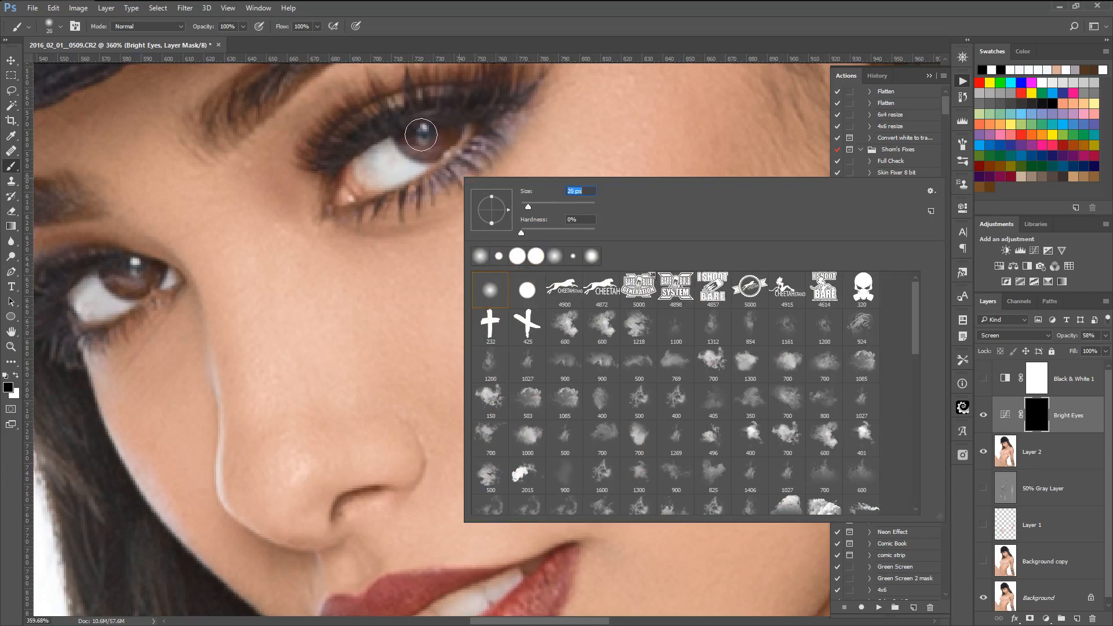
key("Return")
scroll(390, 286, "down", 5)
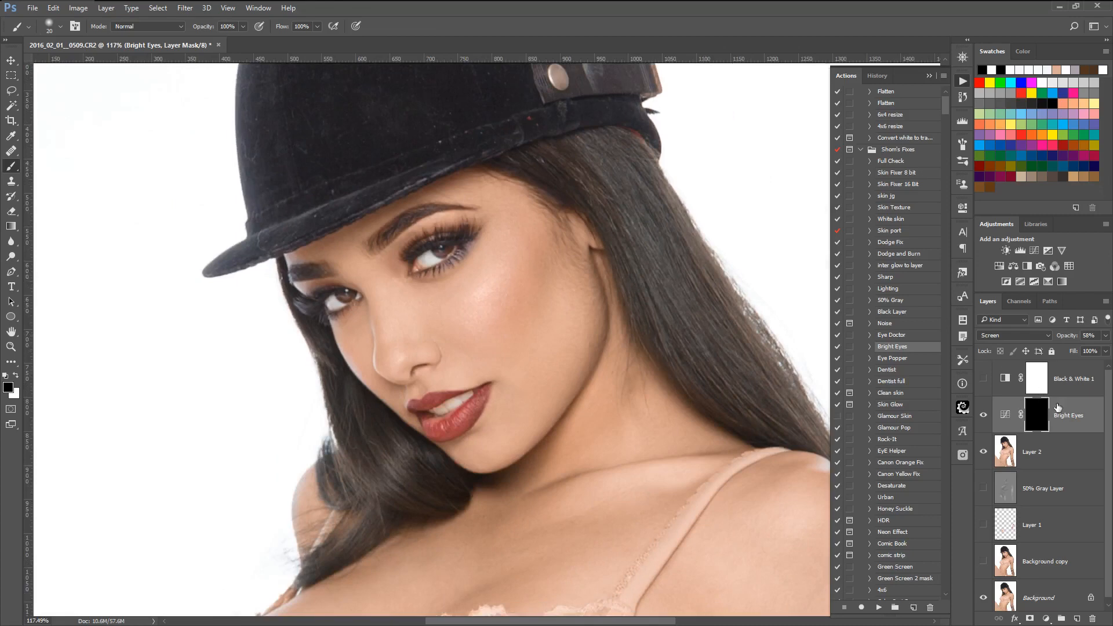
Switch the painting colour back to white and lower the Bright Eyes layer's opacity to 42%
key("x")
key("ctrl+2")
left_click_drag(1072, 338, 1061, 339)
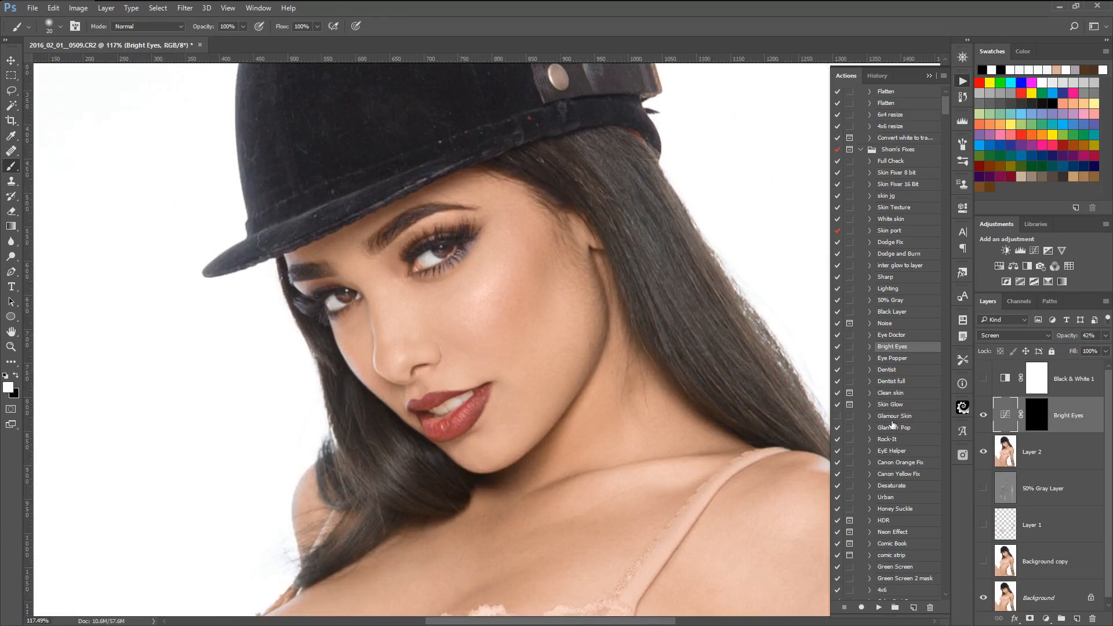
Run the Dentist action and place its whitening layer directly above the Bright Eyes layer
left_click(896, 370)
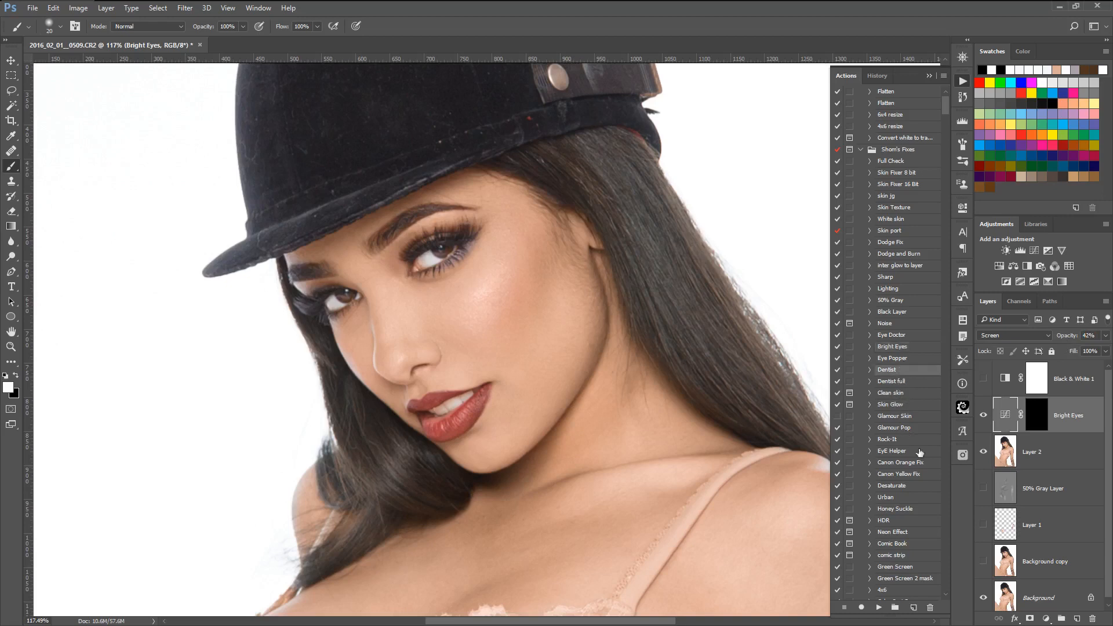
left_click(882, 608)
left_click_drag(1056, 597, 1053, 392)
scroll(484, 459, "up", 3)
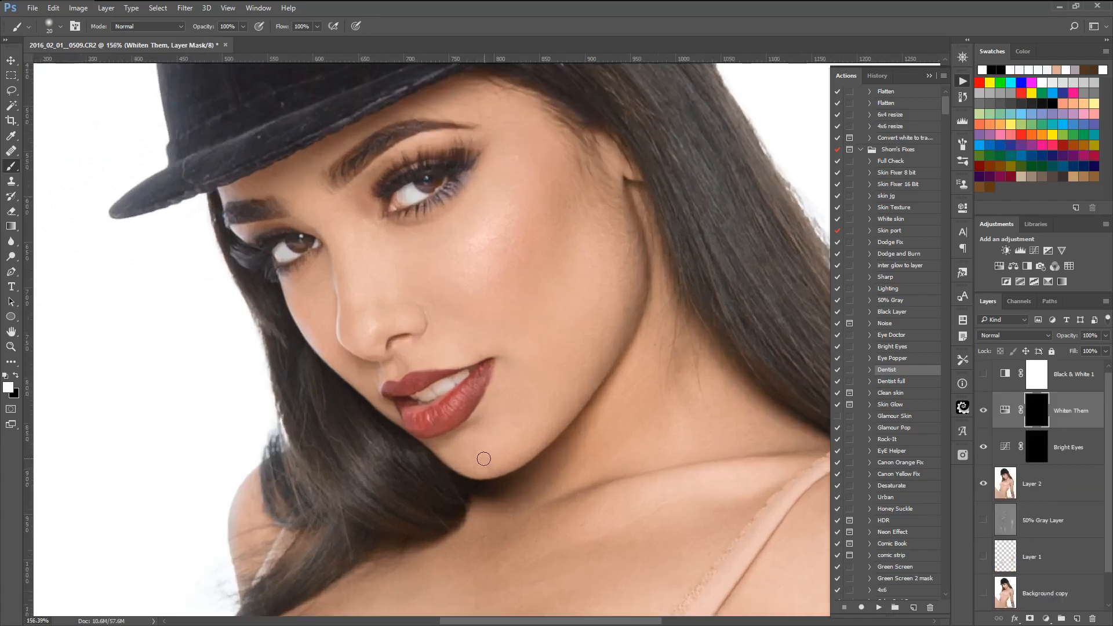
Reduce the white brush to 14 px and paint the Whiten Them mask over the teeth
scroll(484, 459, "up", 14)
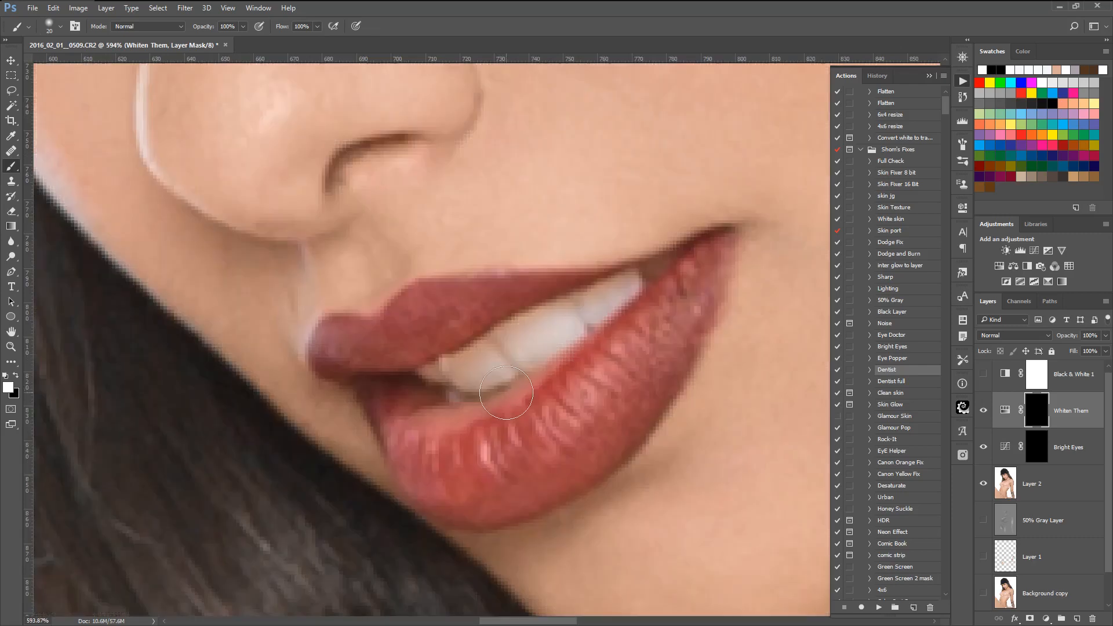
scroll(509, 399, "up", 2)
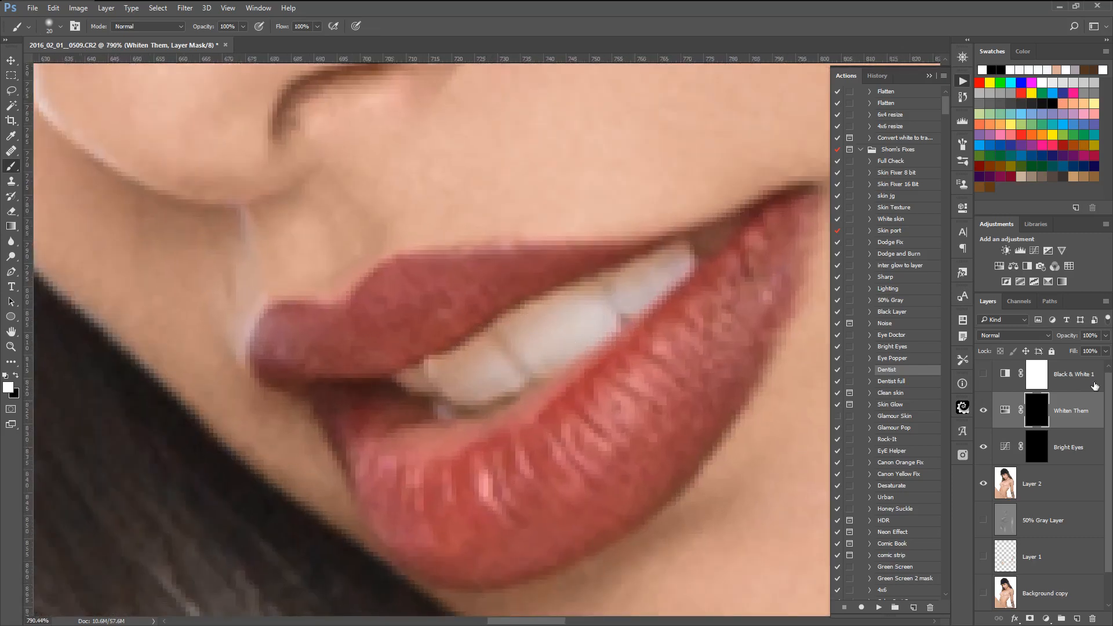
right_click(578, 352)
left_click_drag(647, 309, 639, 311)
key("Return")
mouse_move(422, 380)
left_mouse_down()
mouse_move(672, 263)
mouse_move(590, 330)
mouse_move(453, 390)
left_mouse_up()
Examine the whitened teeth and brightened eyes both close up and in the full portrait
scroll(579, 329, "down", 6)
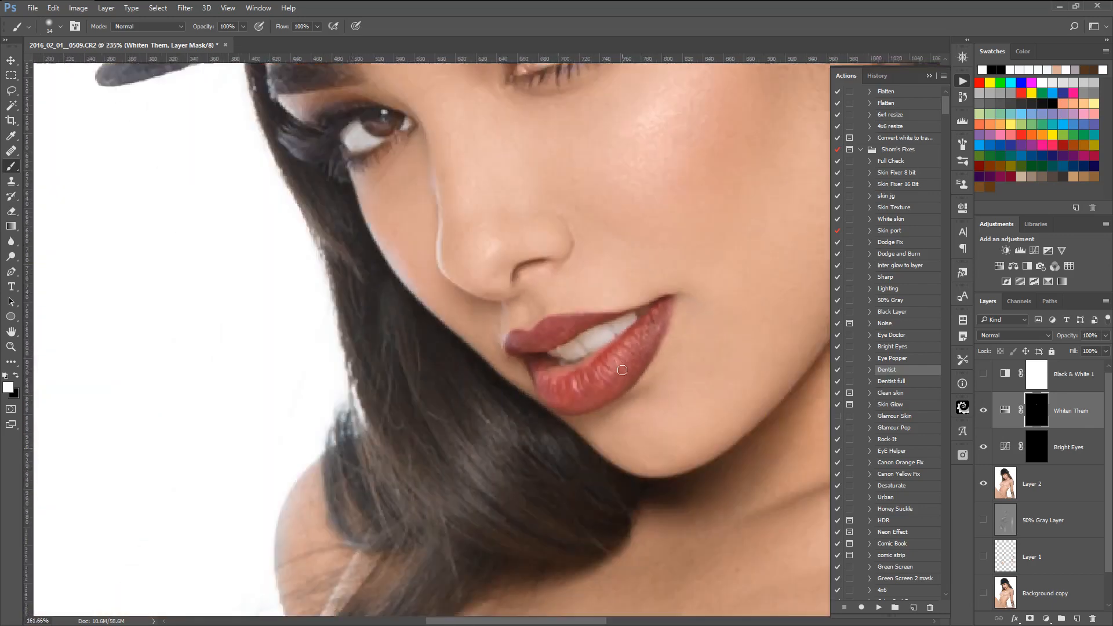
scroll(622, 370, "down", 5)
scroll(638, 400, "up", 1)
scroll(652, 422, "down", 2)
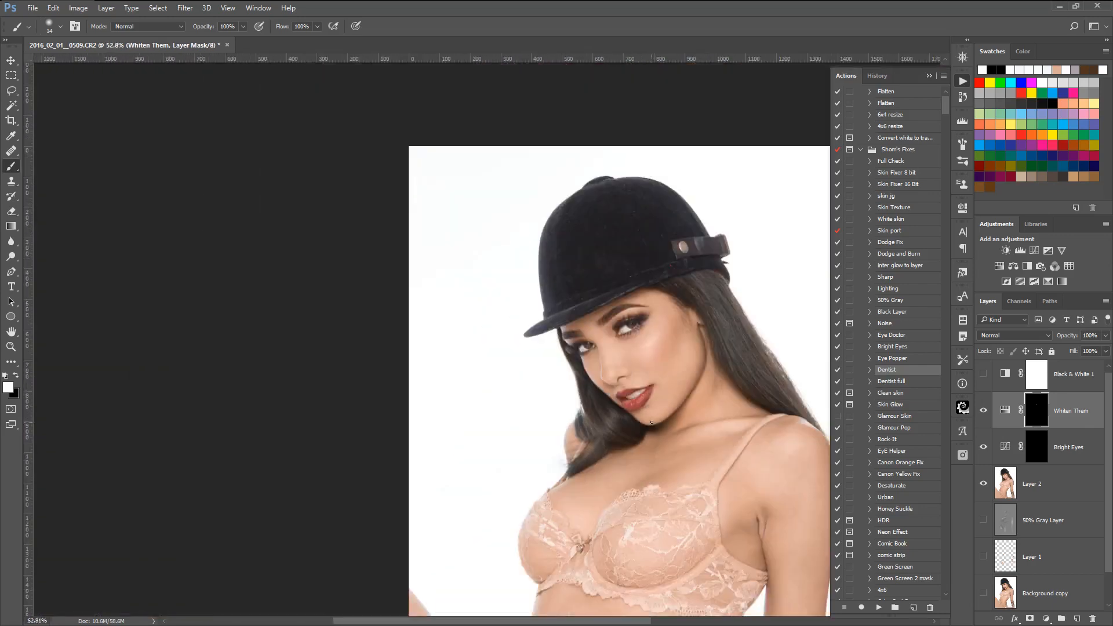
scroll(651, 422, "down", 1)
scroll(481, 234, "up", 3)
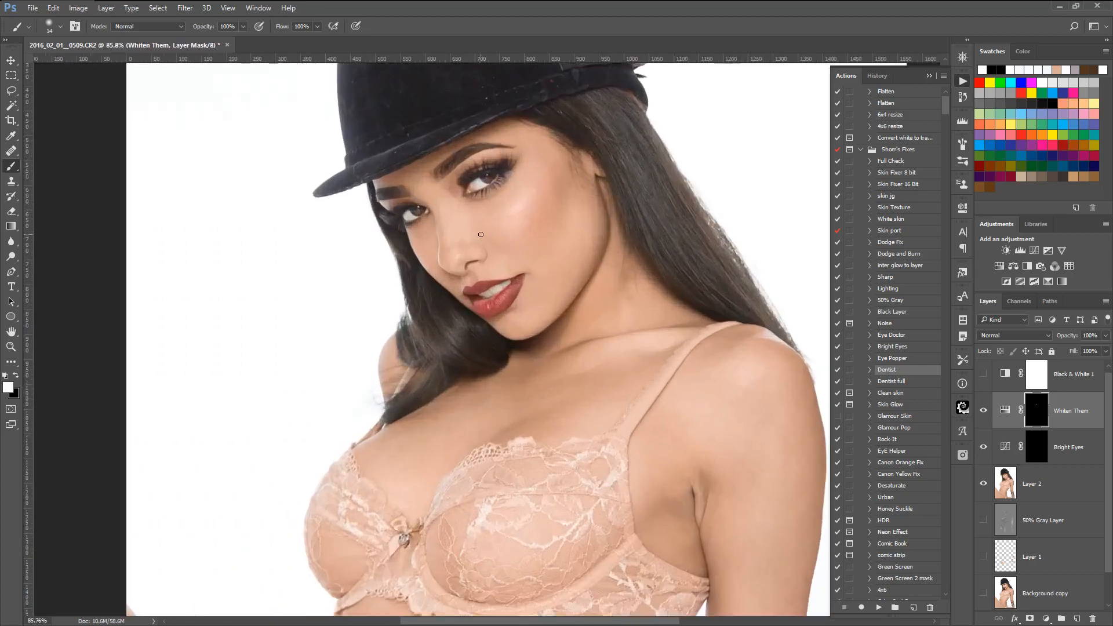
scroll(480, 234, "up", 2)
scroll(544, 316, "down", 1)
scroll(502, 348, "up", 3)
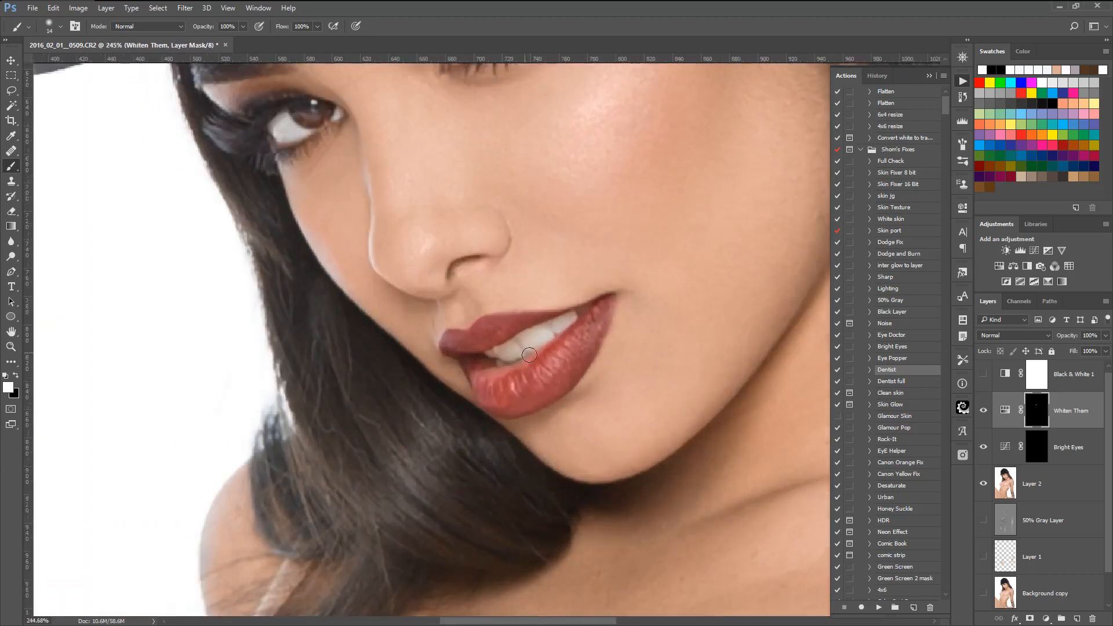
scroll(483, 357, "up", 1)
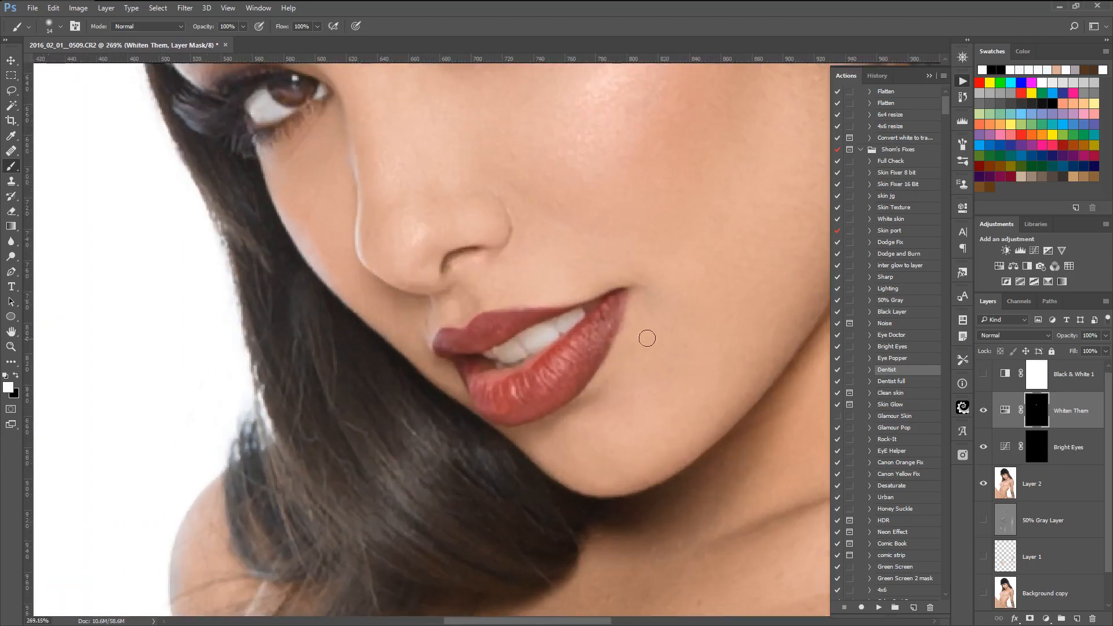
scroll(640, 391, "down", 8)
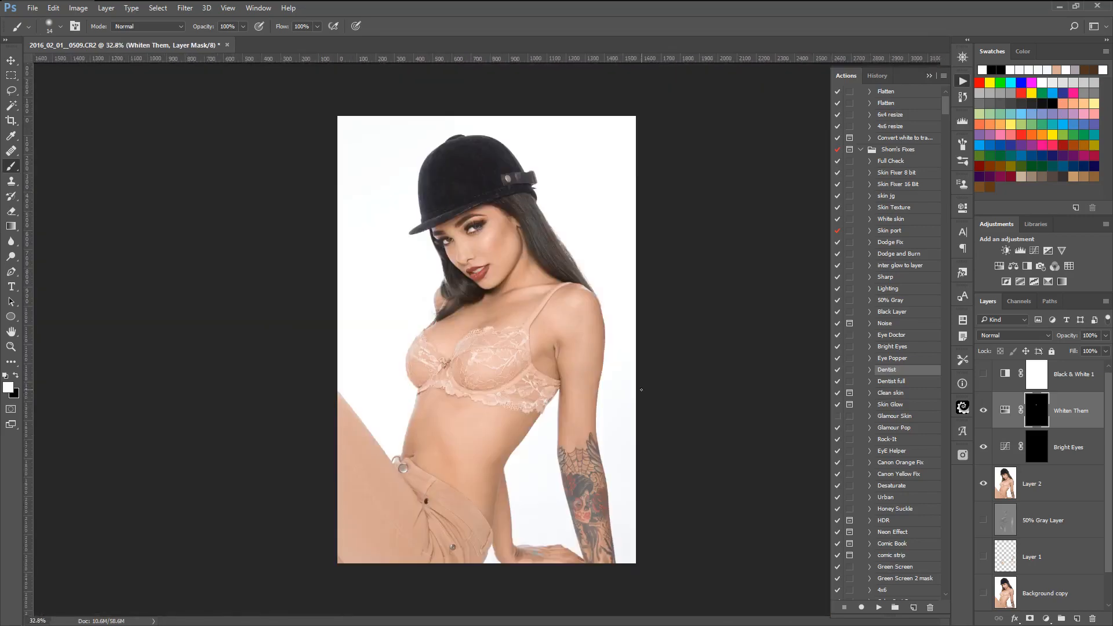
Run the Eye Popper action so its masked layer is created directly above the Whiten Them layer
left_click(1005, 410)
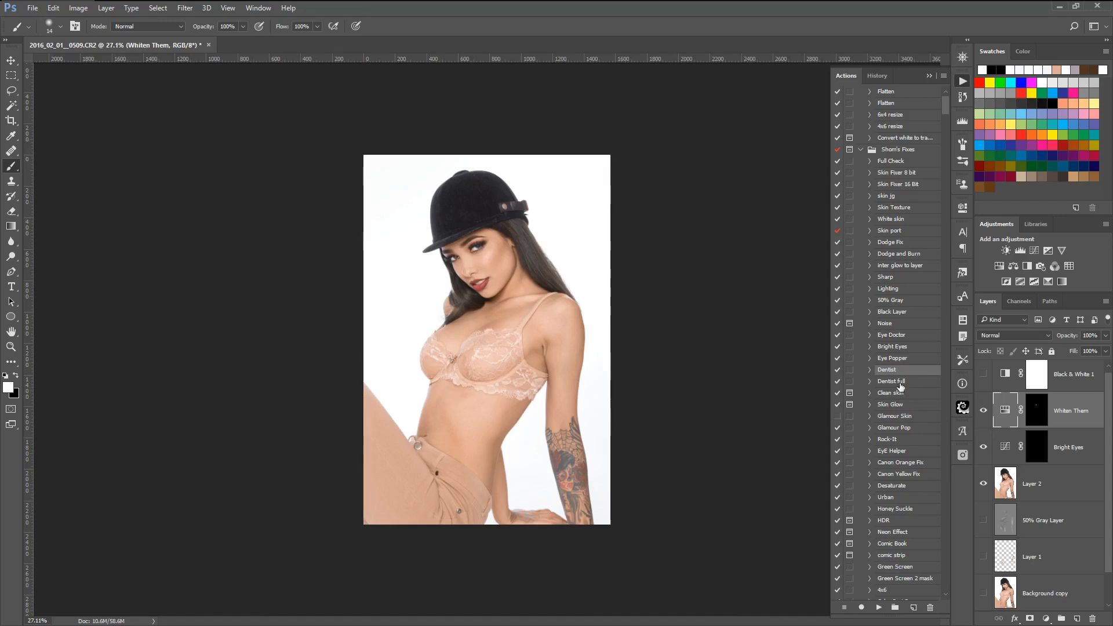
left_click(898, 358)
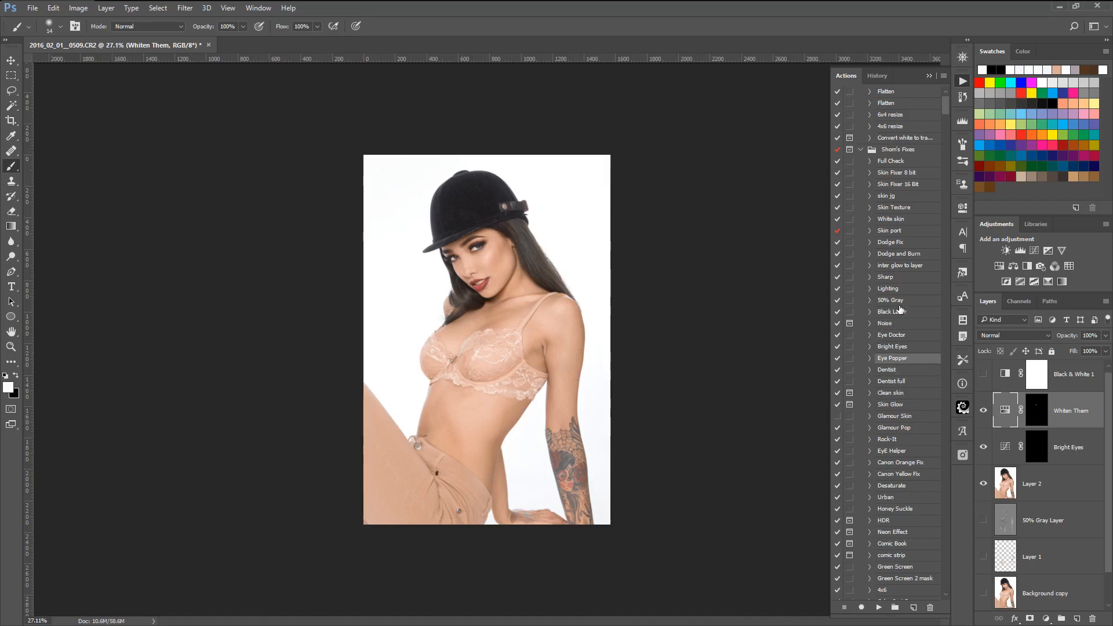
scroll(484, 170, "up", 11)
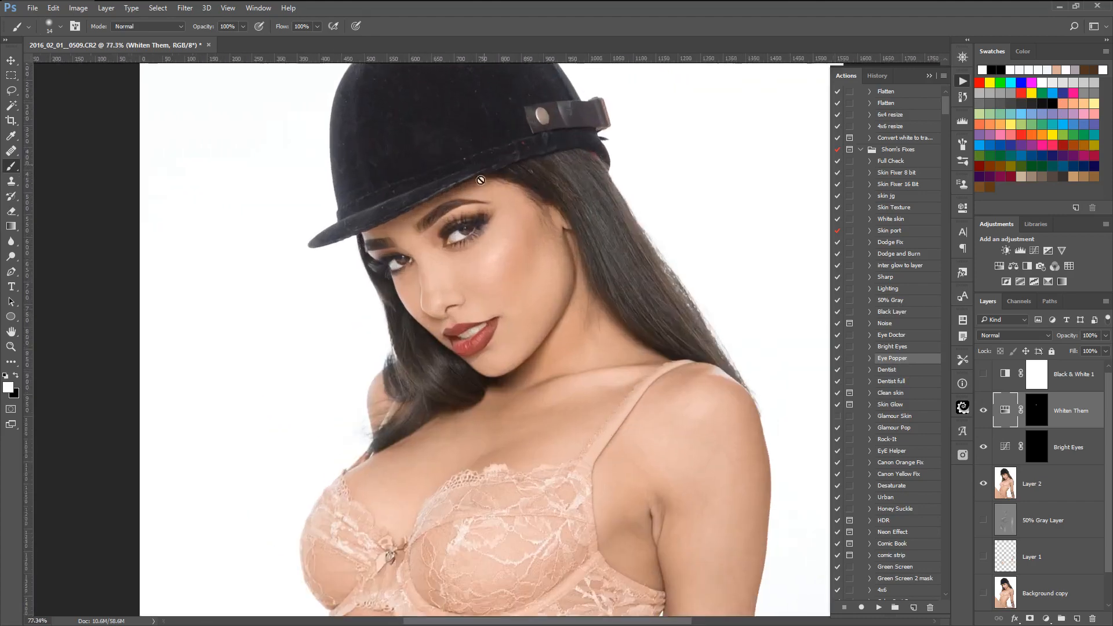
scroll(483, 170, "up", 15)
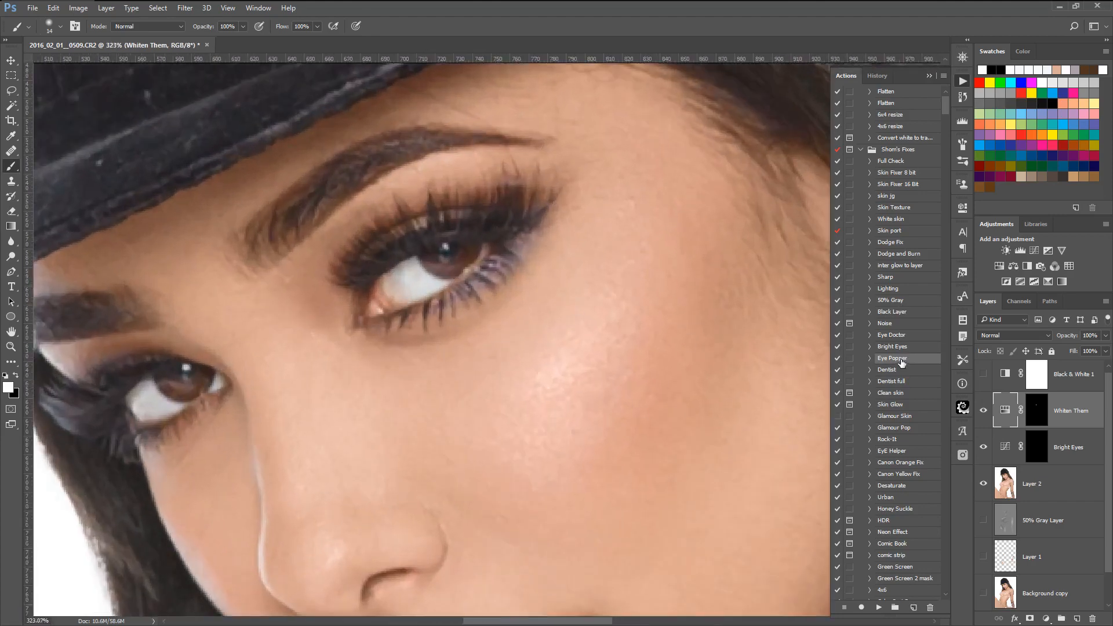
left_click(879, 607)
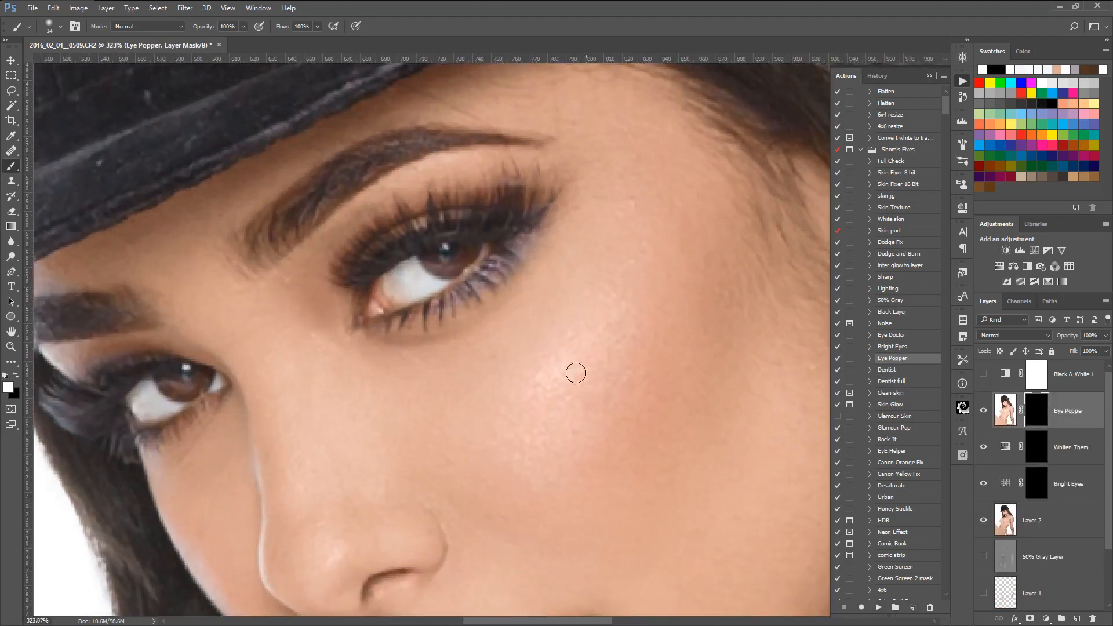
Enlarge the white brush to 31 px and paint the Eye Popper mask over both irises
scroll(483, 299, "up", 1)
scroll(467, 266, "up", 4)
right_click(452, 249)
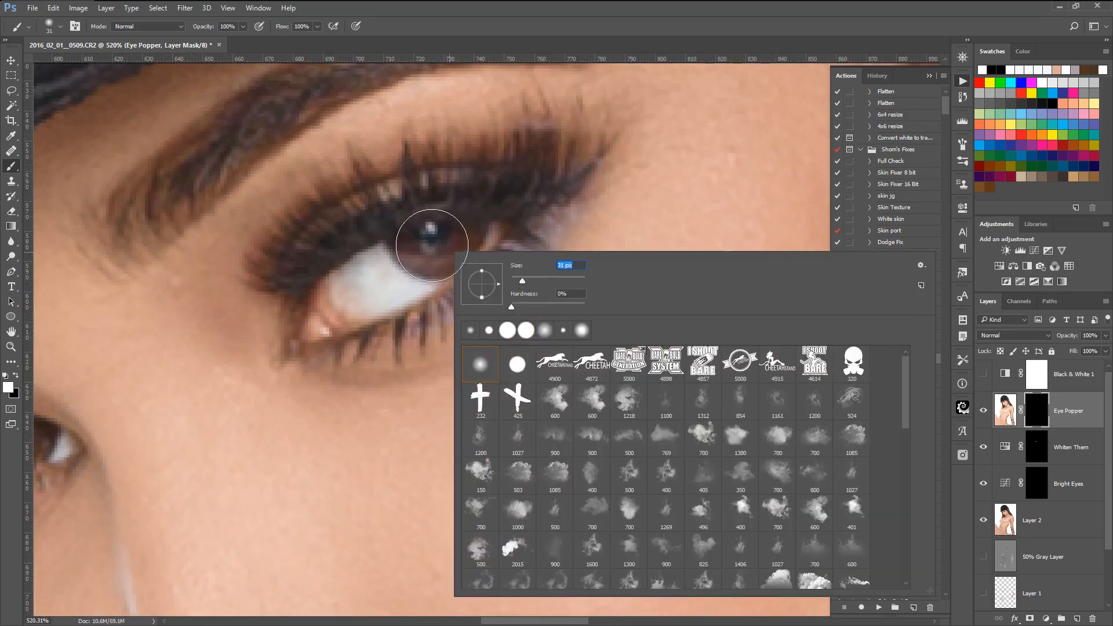
key("Return")
left_click_drag(437, 245, 437, 249)
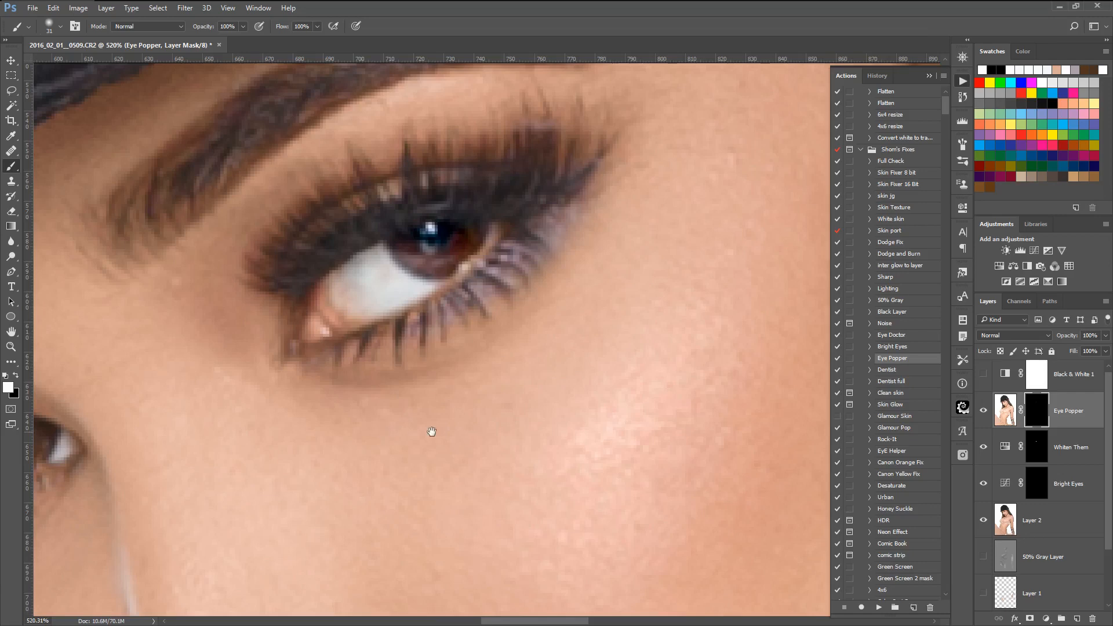
left_click_drag(430, 433, 707, 392)
left_click(285, 397)
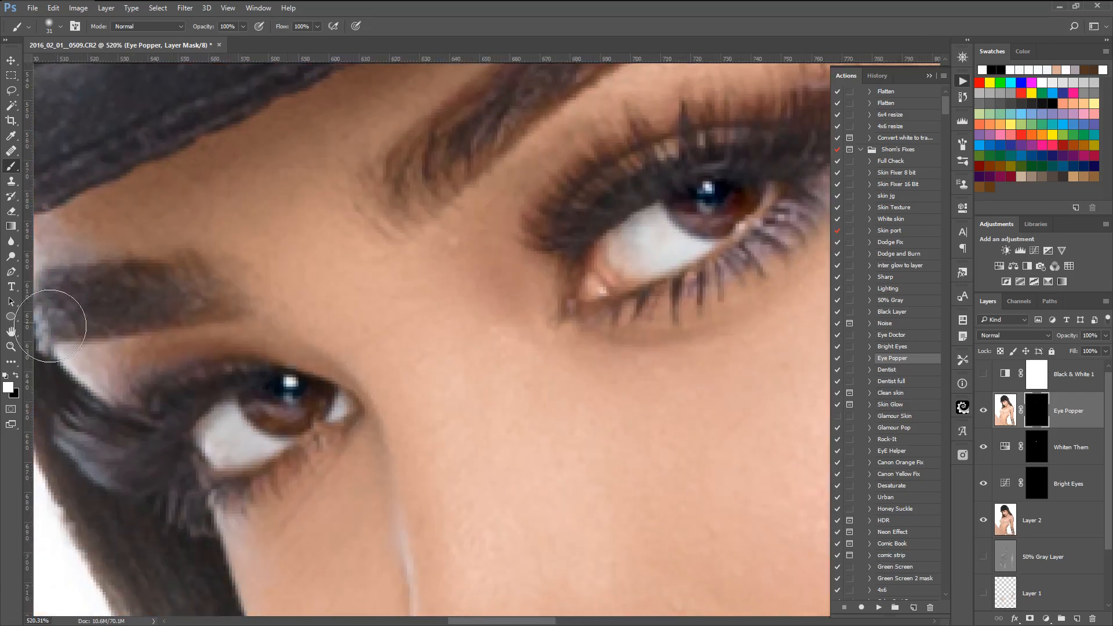
Switch to black, mask the Eye Popper effect off the upper lashes, and soften both pupil highlights with a 14 px brush
left_click(15, 376)
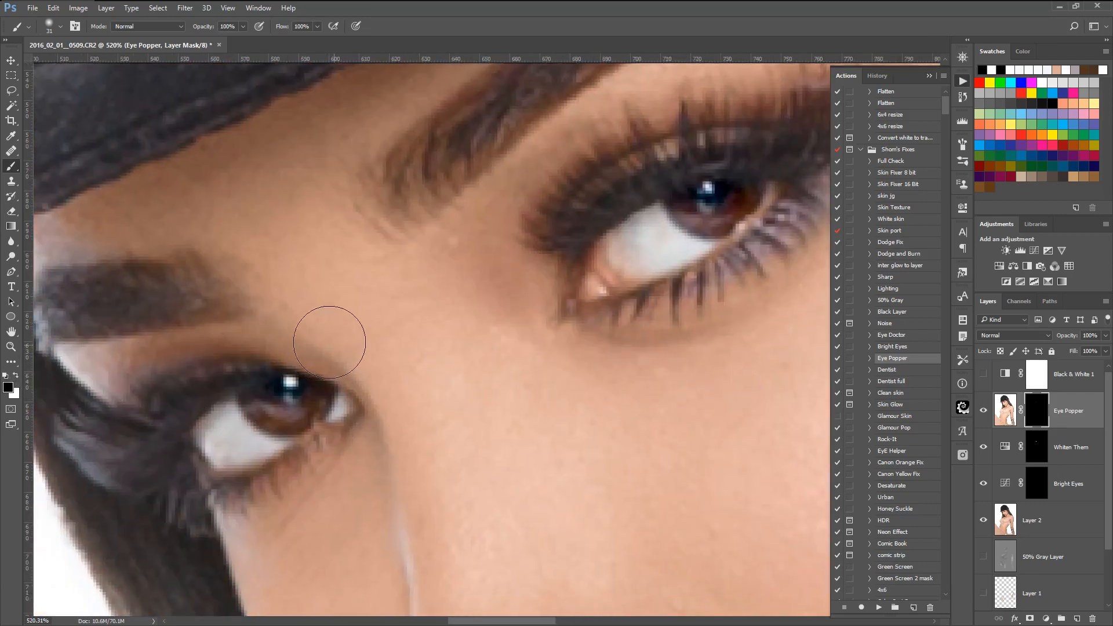
left_click_drag(667, 159, 779, 139)
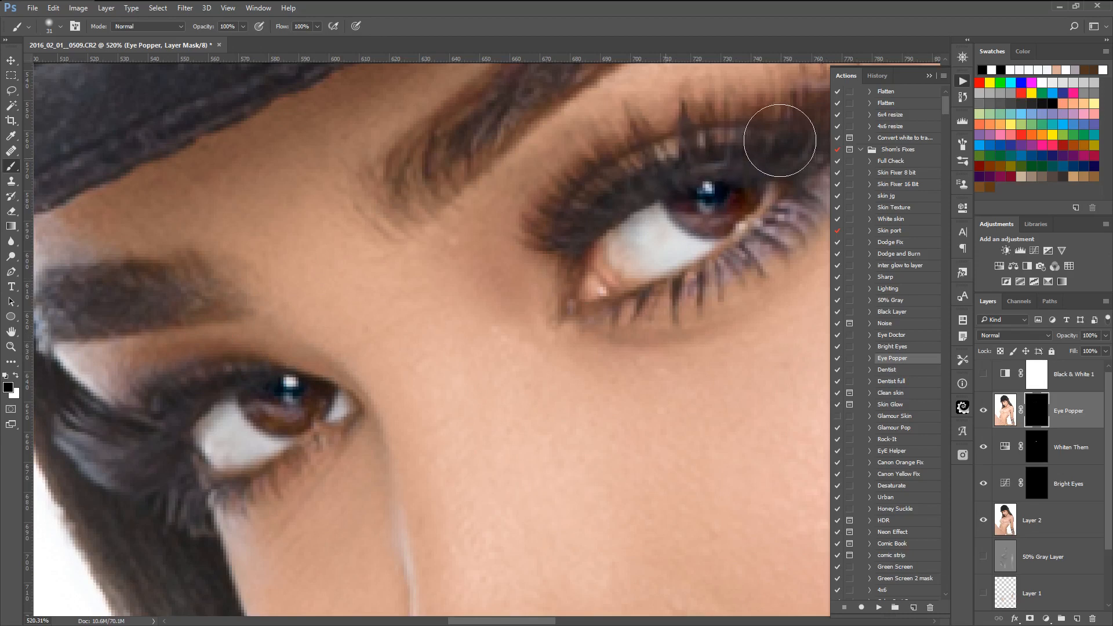
right_click(768, 295)
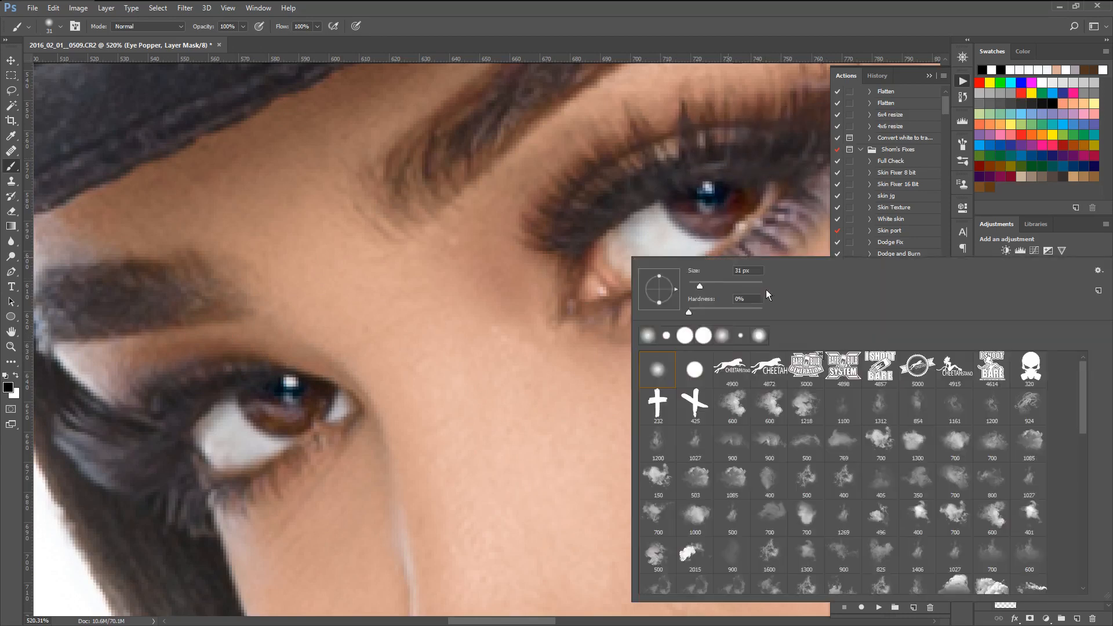
left_click(694, 285)
left_click_drag(712, 196, 700, 200)
left_click(293, 413)
mouse_move(294, 413)
left_mouse_down()
mouse_move(273, 385)
mouse_move(292, 394)
left_mouse_up()
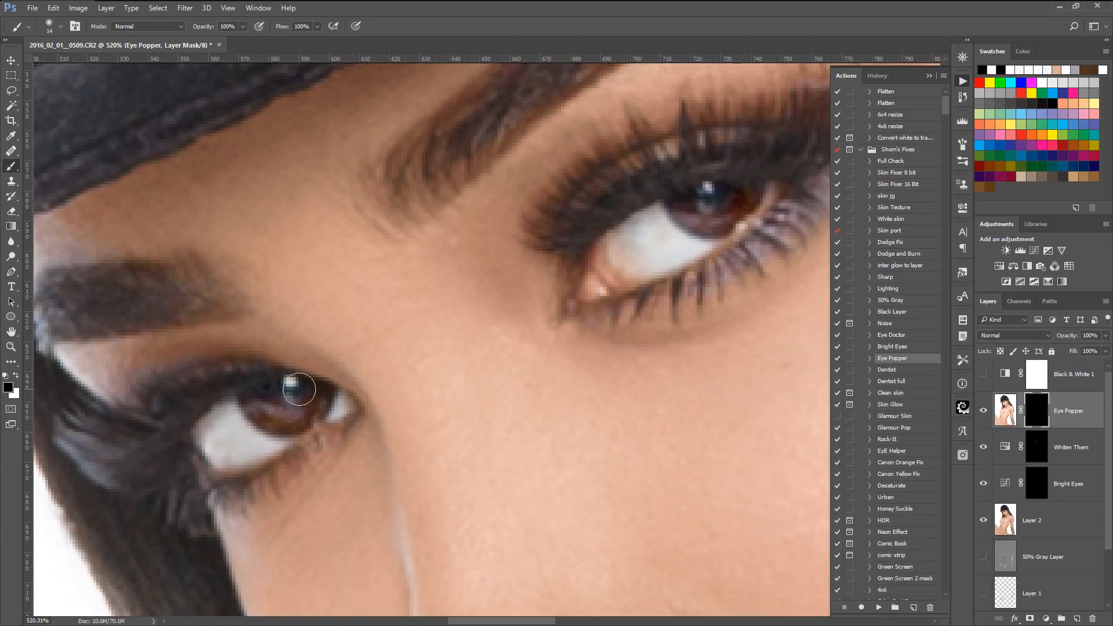
Lower the Eye Popper layer's opacity to 51% and check the eyes in the full portrait and close up
left_click(1060, 399)
left_click_drag(1069, 337, 1043, 337)
scroll(458, 466, "down", 10)
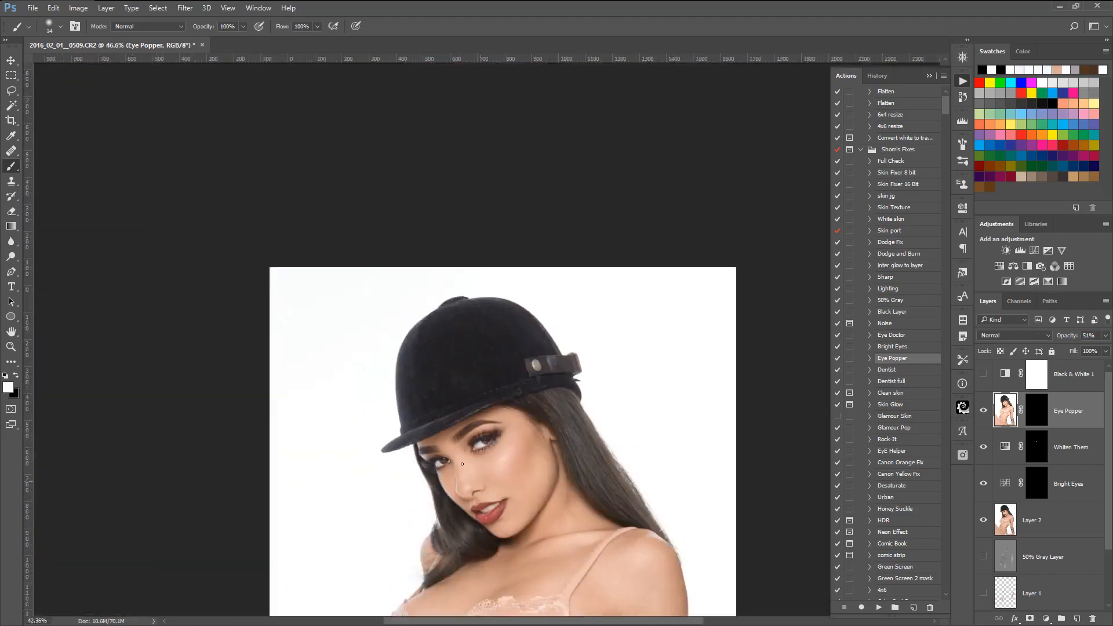
scroll(462, 463, "down", 3)
scroll(461, 284, "up", 8)
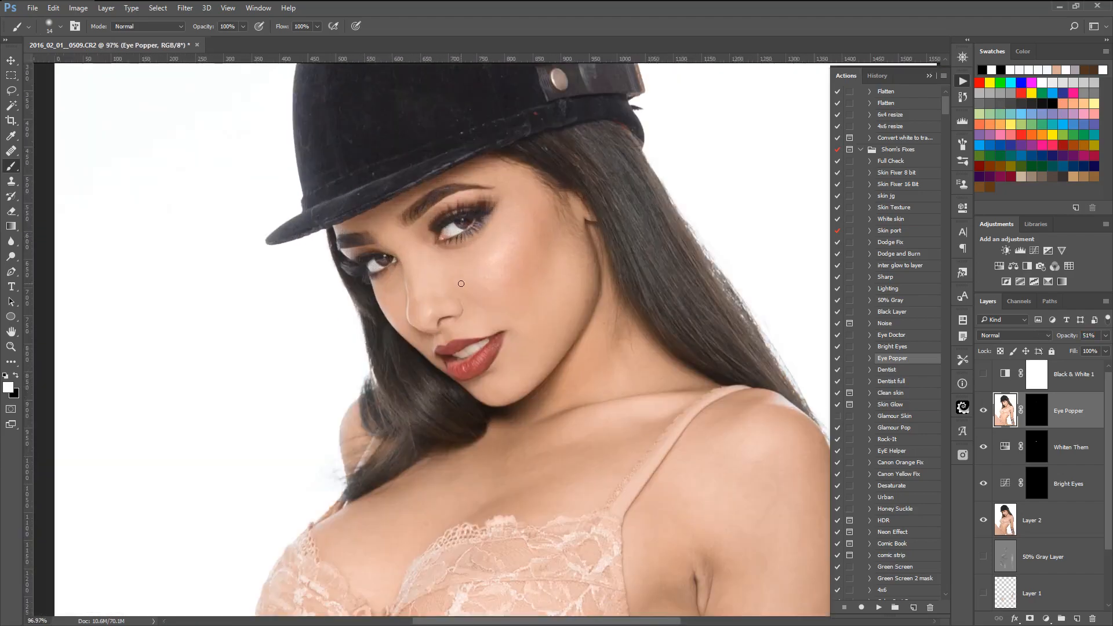
scroll(452, 252, "up", 5)
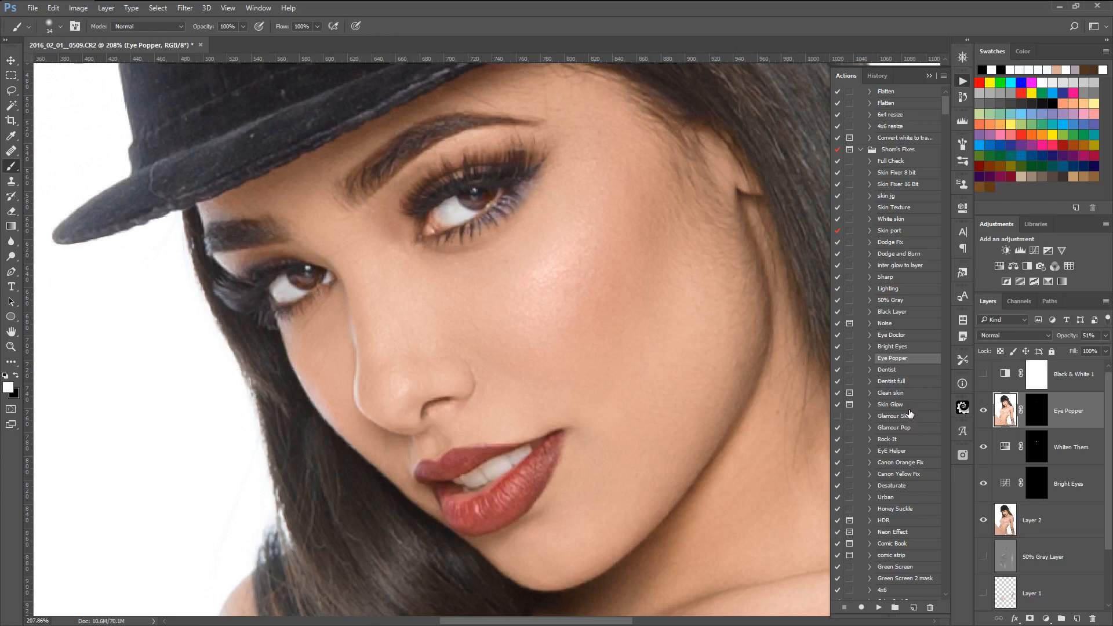
Duplicate the image as 2016_02_01__0509 copy with merged layers only and run the Rock-It action on the copy
left_click(899, 440)
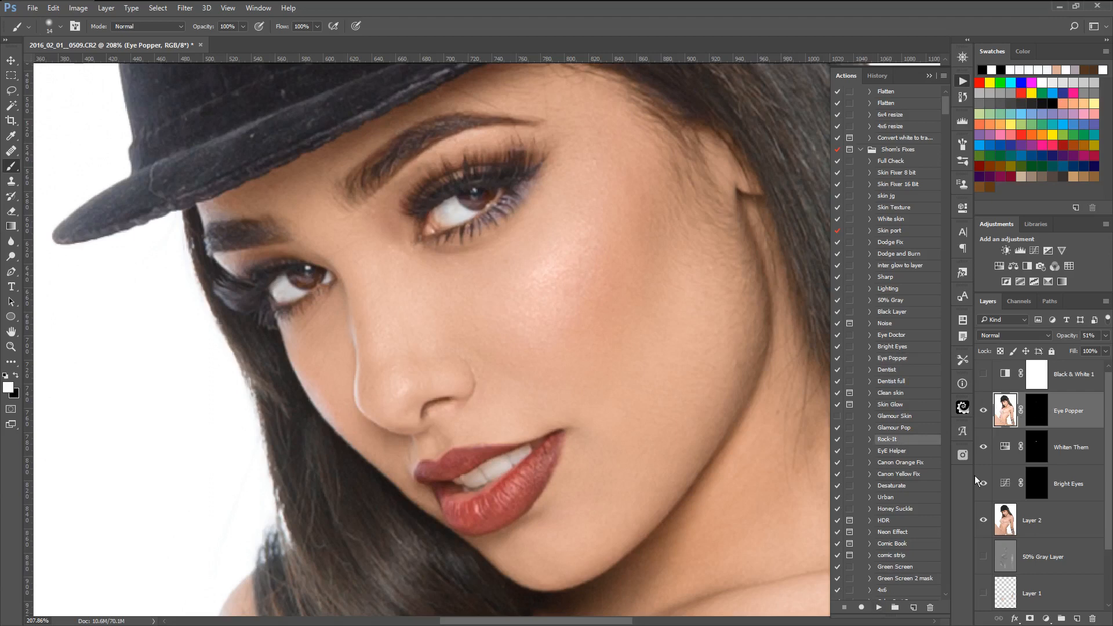
left_click(52, 8)
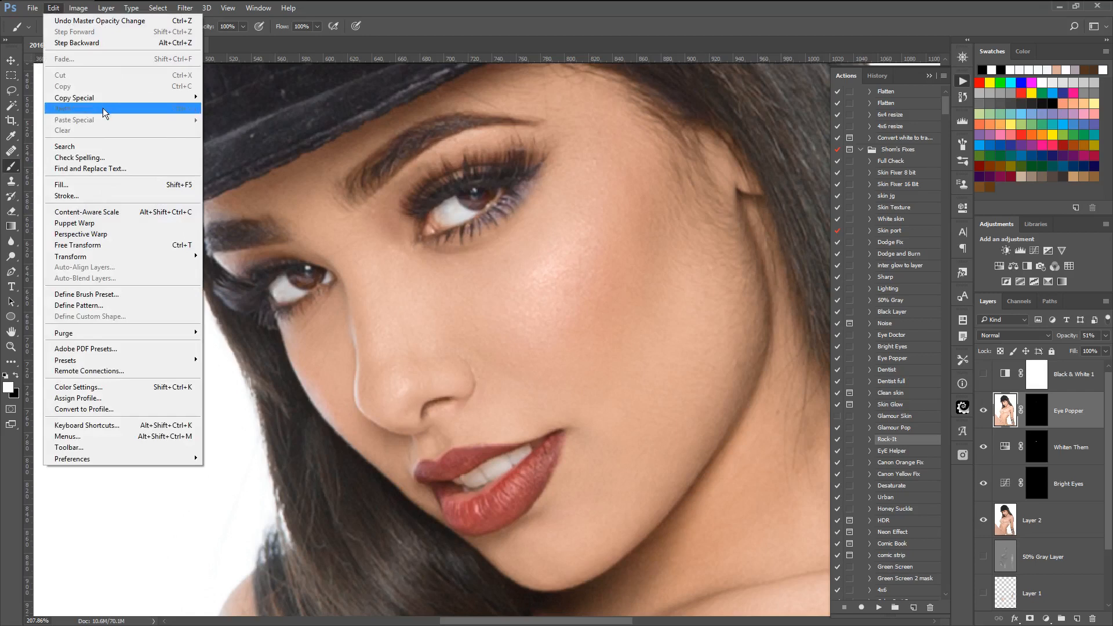
mouse_move(82, 8)
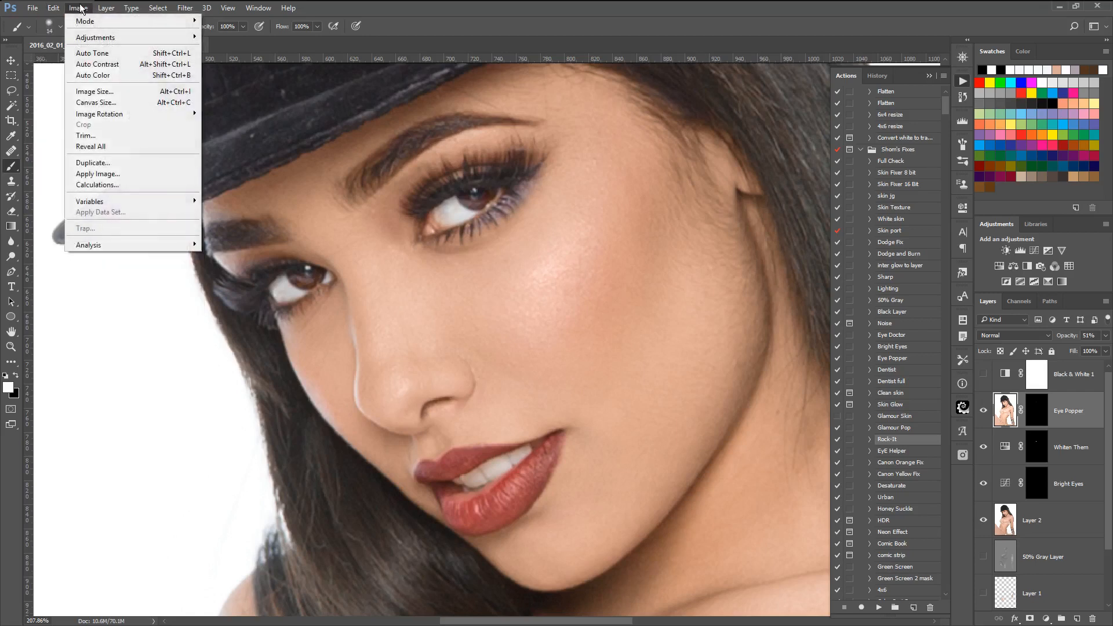
left_click(124, 163)
left_click(459, 233)
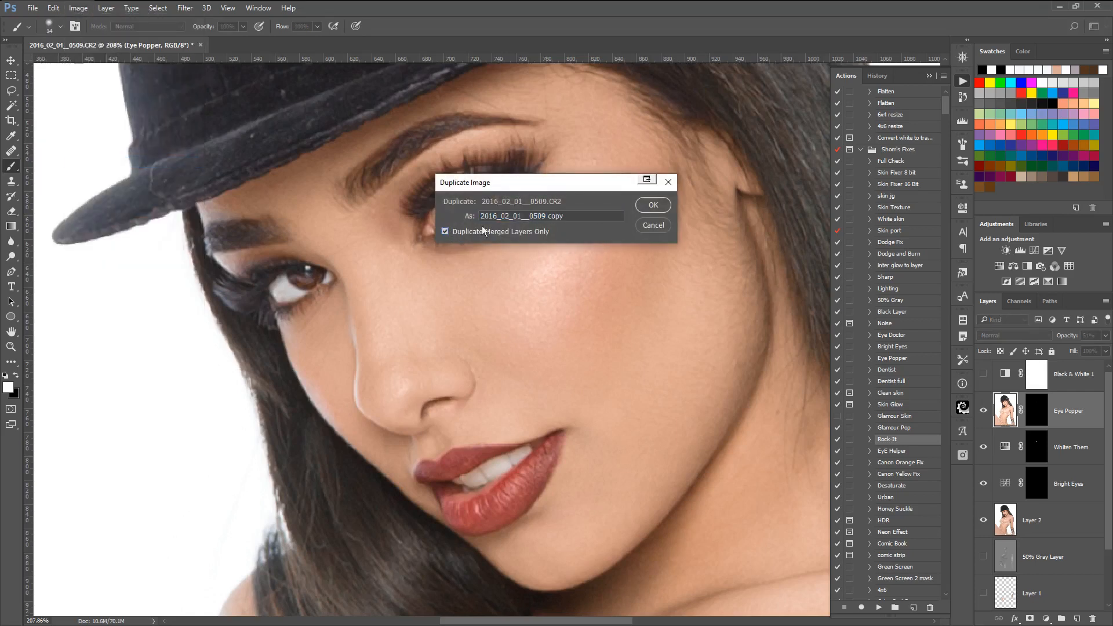
left_click(651, 207)
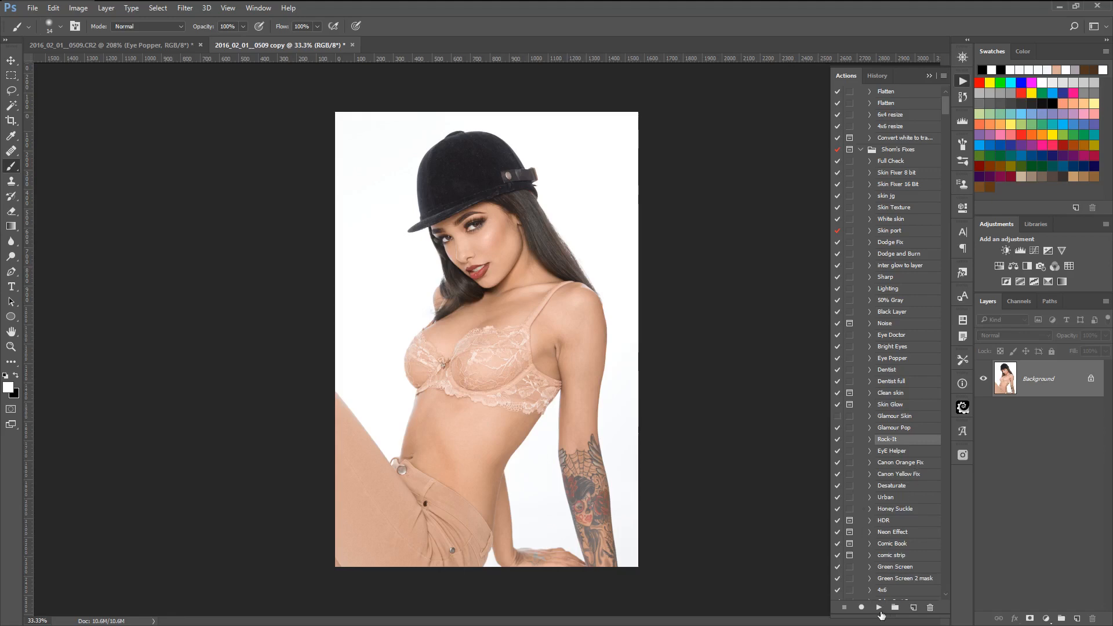
left_click(879, 607)
scroll(467, 304, "up", 2)
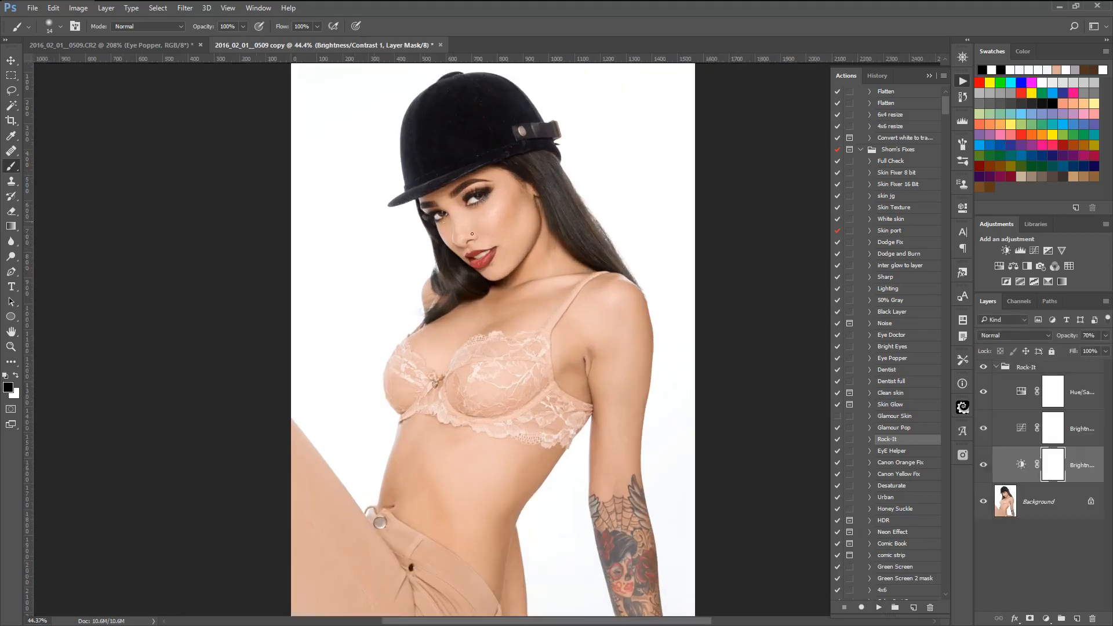
Compare the copy with and without the Rock-It effect by repeatedly hiding and showing its layer group
left_click(986, 371)
left_click(984, 370)
left_click(984, 369)
left_click(984, 370)
left_click(984, 370)
left_click(984, 370)
left_click(984, 369)
left_click(983, 369)
left_click(984, 369)
left_click(984, 368)
left_click(984, 369)
left_click(984, 369)
left_click(983, 369)
left_click(983, 369)
left_click(984, 368)
left_click(984, 369)
left_click(983, 369)
left_click(983, 369)
left_click(984, 369)
left_click(984, 369)
left_click(983, 369)
left_click(984, 369)
left_click(1001, 367)
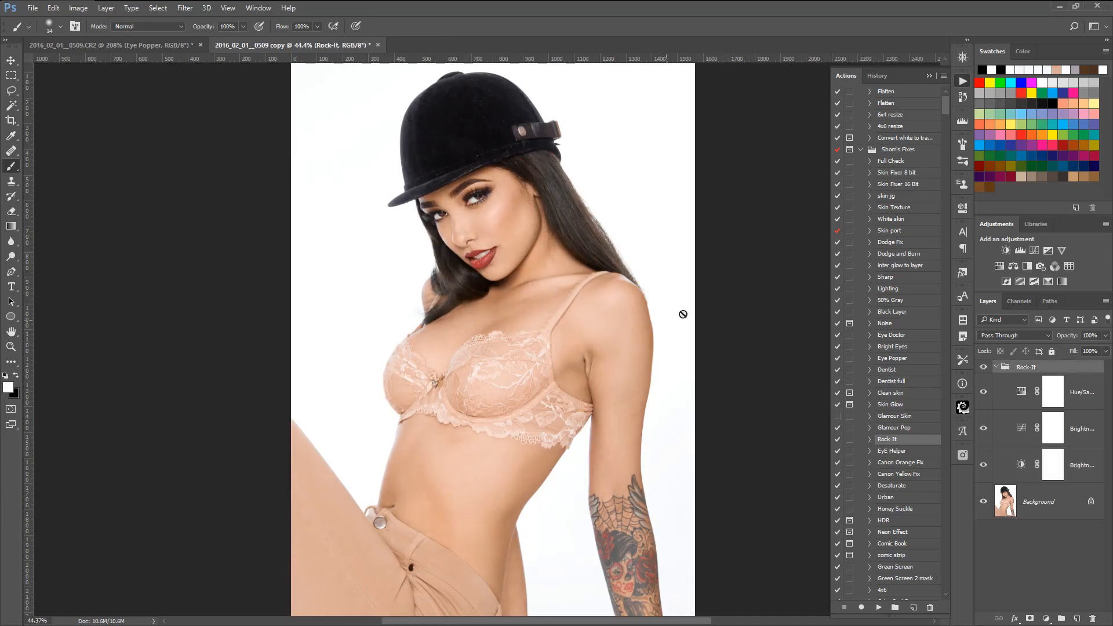
Return to the original CR2 document and add a Levels adjustment above Eye Popper with the shadow input level at 11
left_click(156, 49)
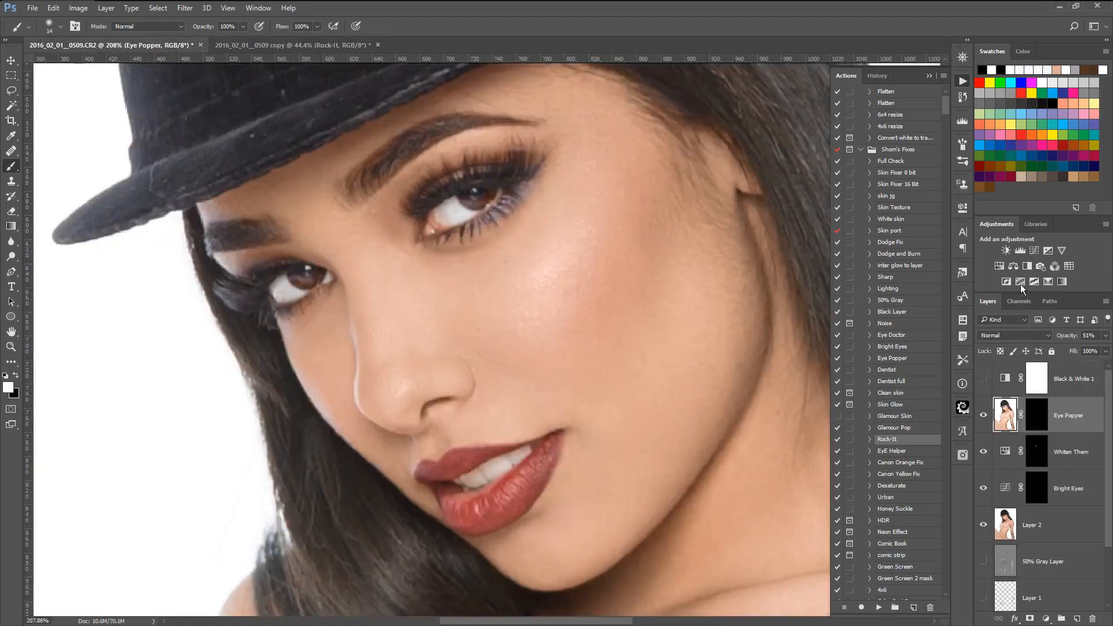
left_click(1019, 250)
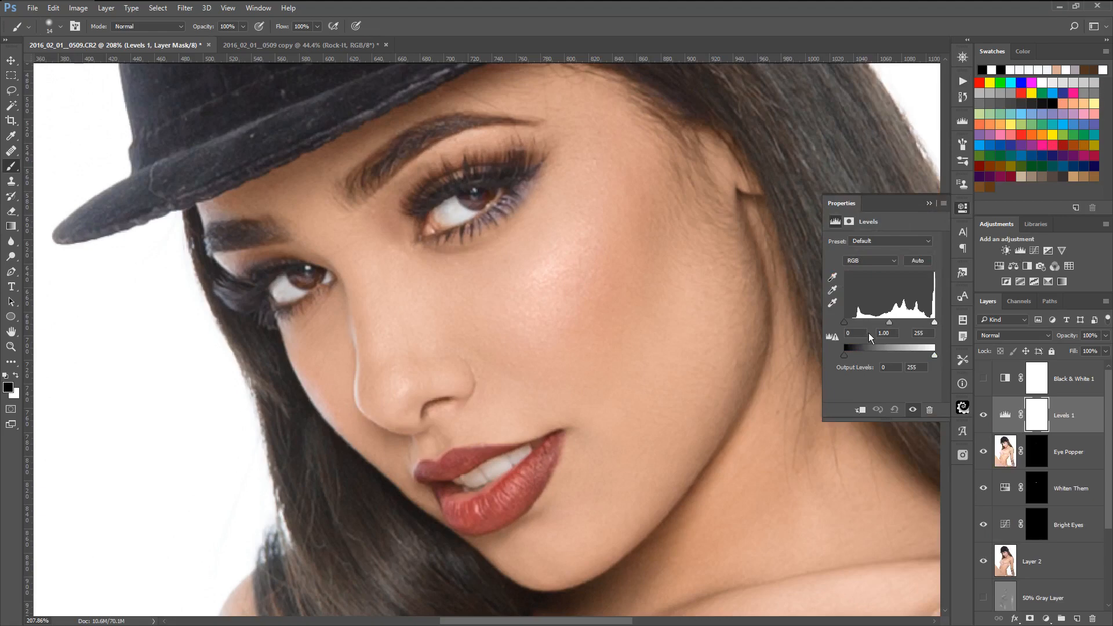
left_click_drag(848, 322, 849, 324)
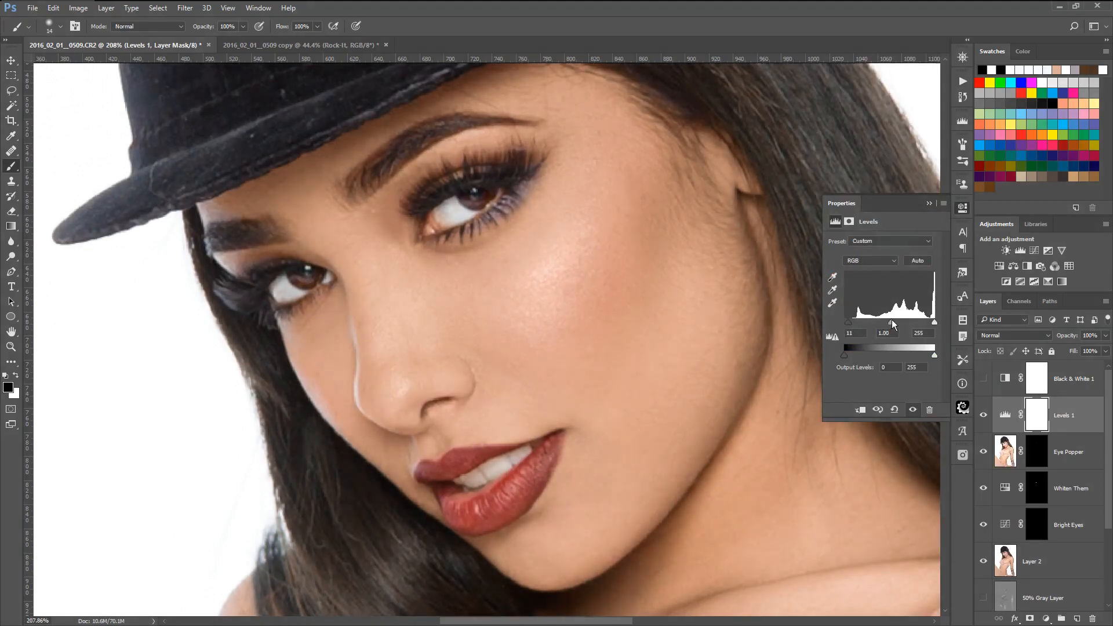
left_click(1005, 414)
key("x")
scroll(543, 425, "down", 6)
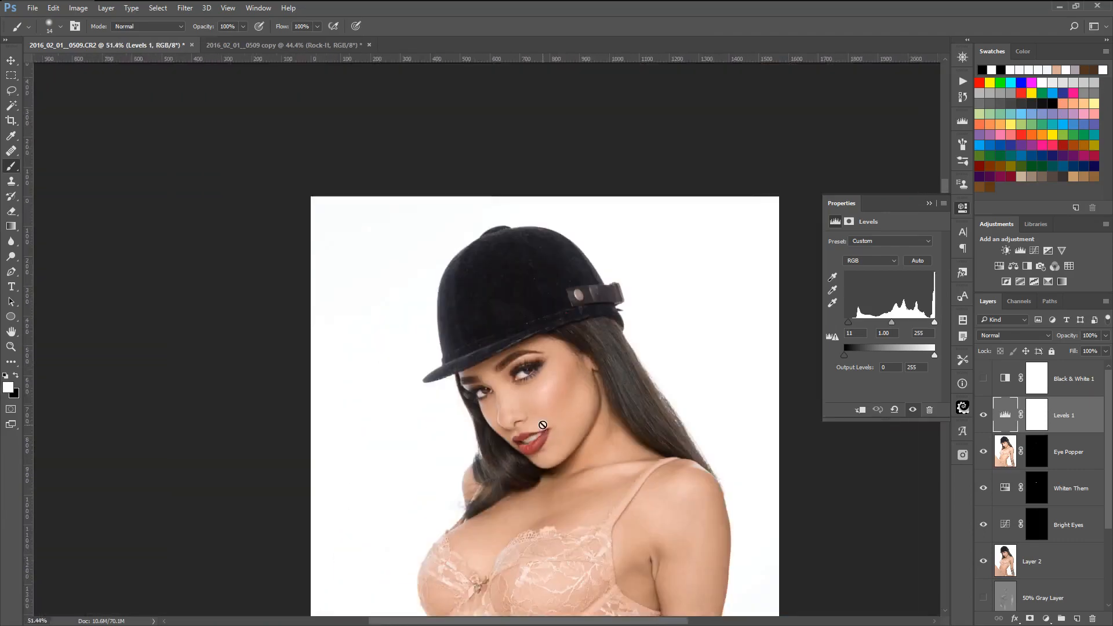
scroll(469, 319, "up", 2)
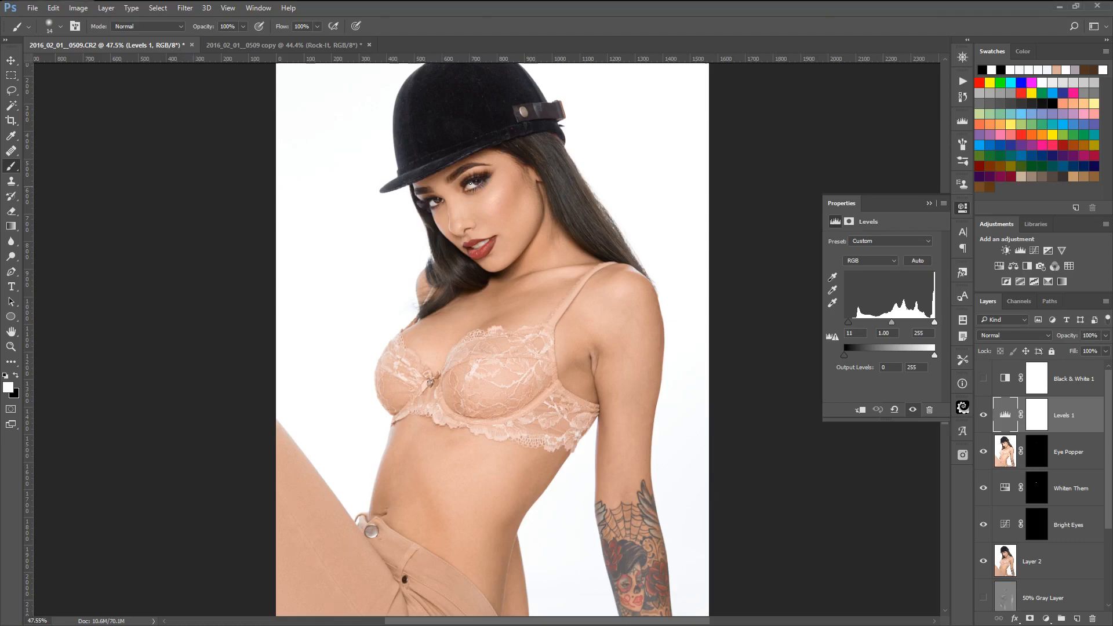
scroll(472, 164, "up", 6)
scroll(531, 168, "up", 3)
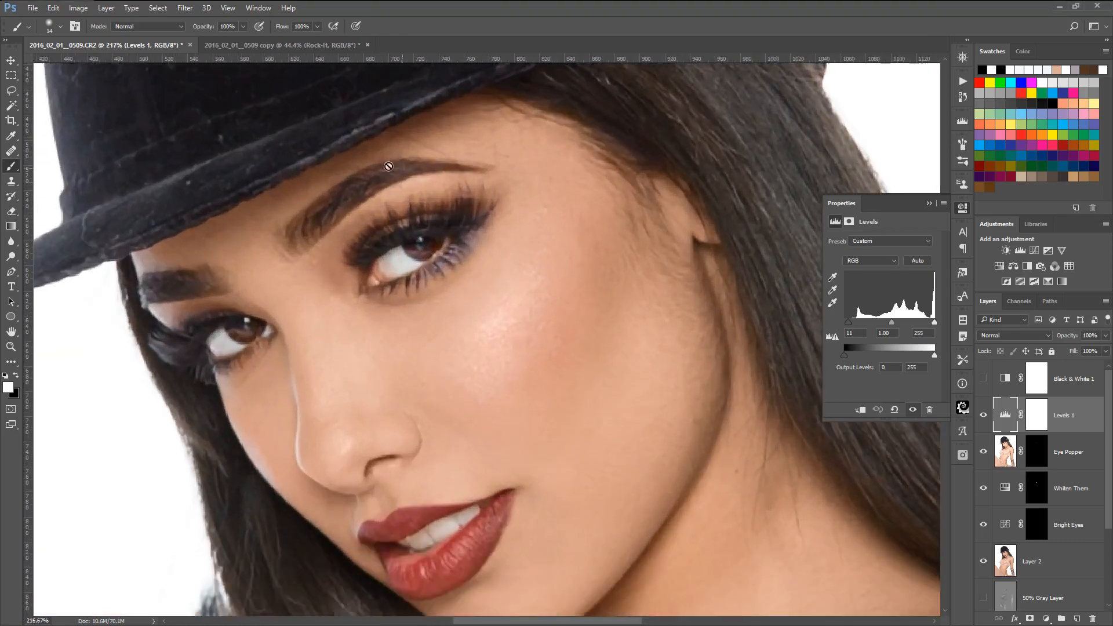
Switch to the Move tool and flatten all layers of the original document into a single background
left_click(10, 61)
left_click_drag(497, 235, 572, 279)
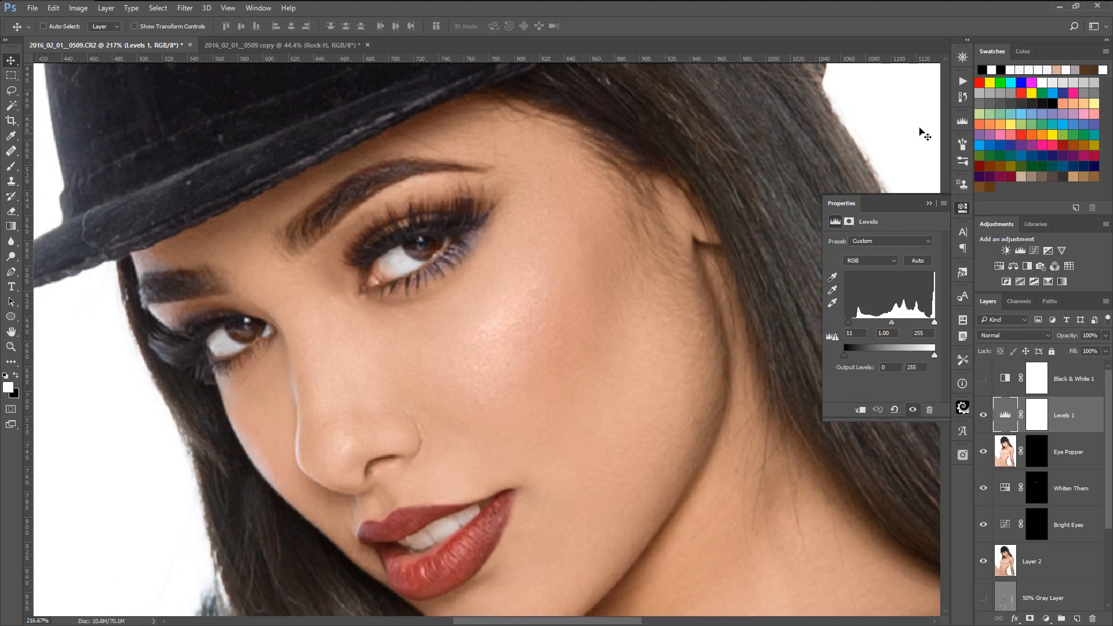
left_click(962, 81)
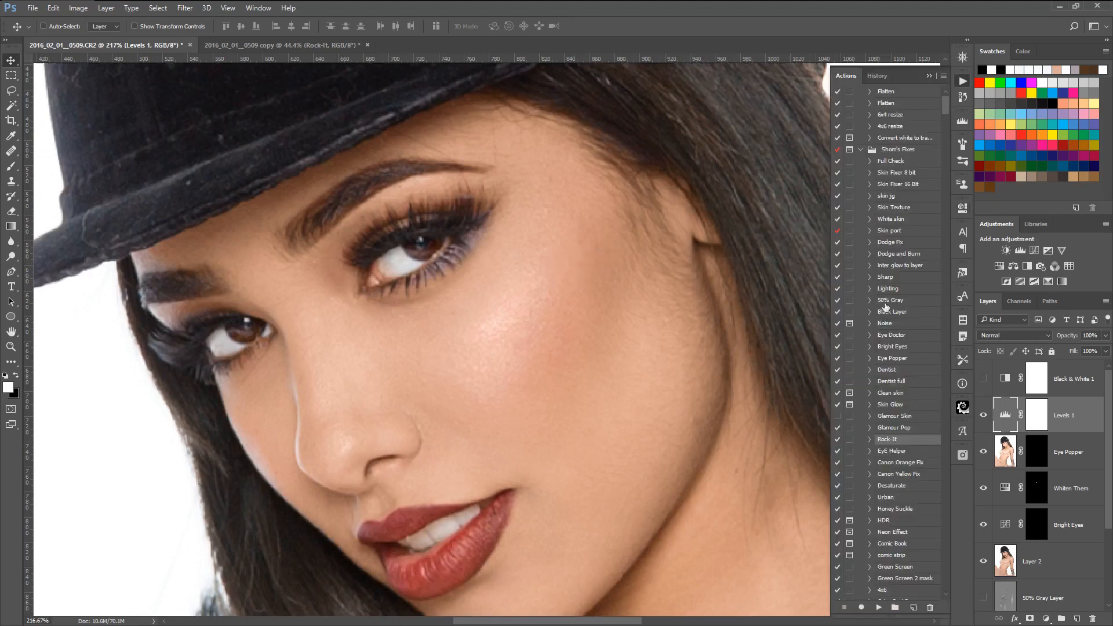
right_click(1090, 412)
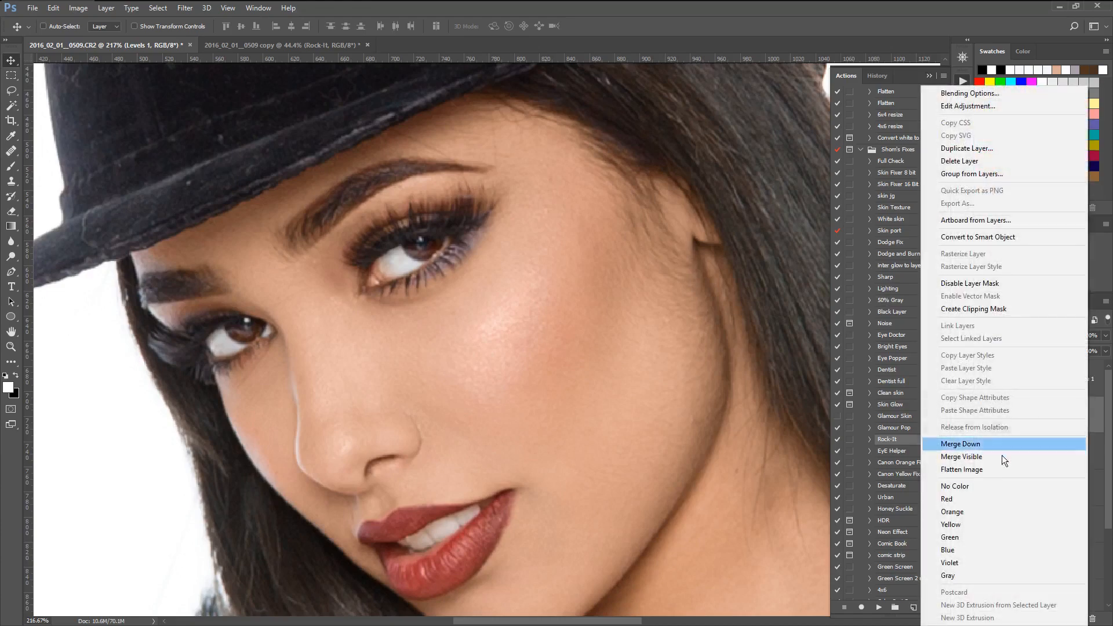
left_click(997, 472)
left_click(515, 239)
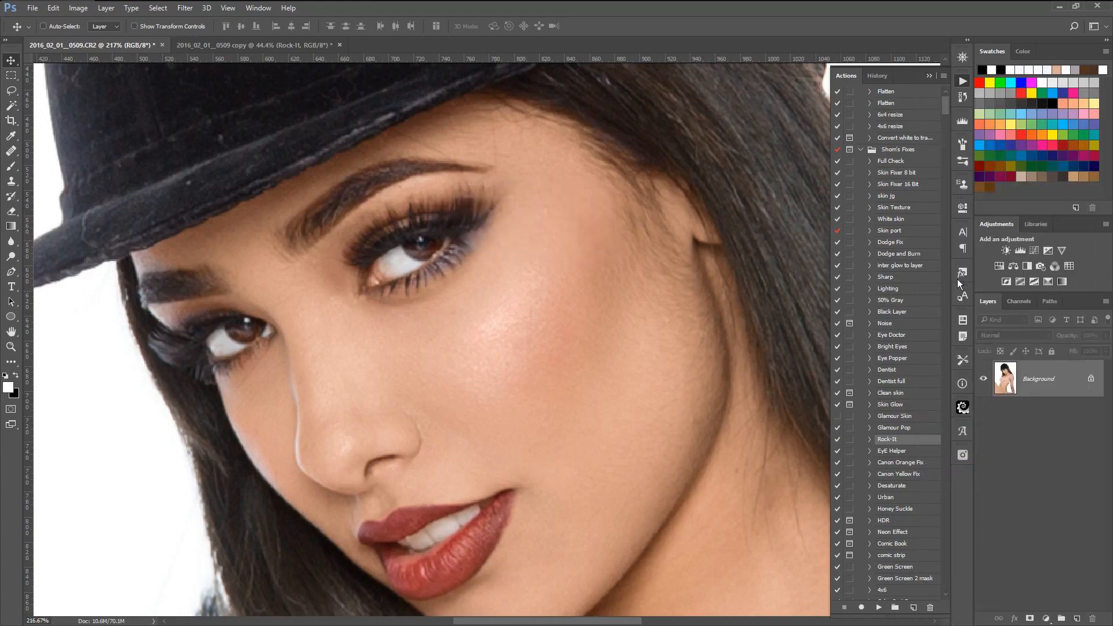
left_click(898, 276)
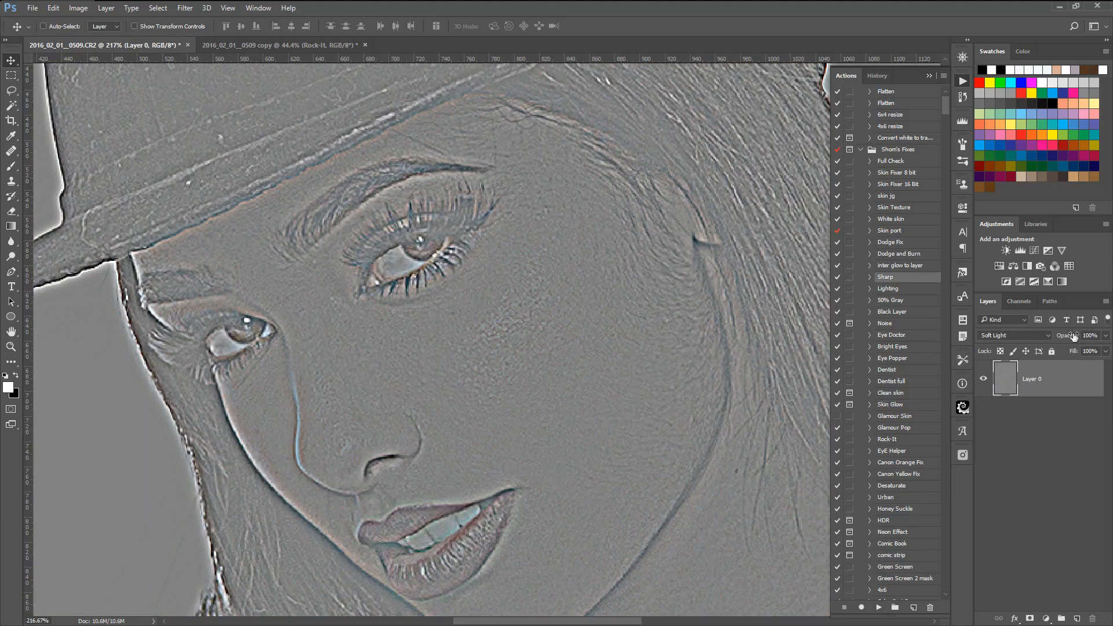
mouse_move(1073, 337)
left_mouse_down()
mouse_move(1060, 337)
mouse_move(1069, 336)
left_mouse_up()
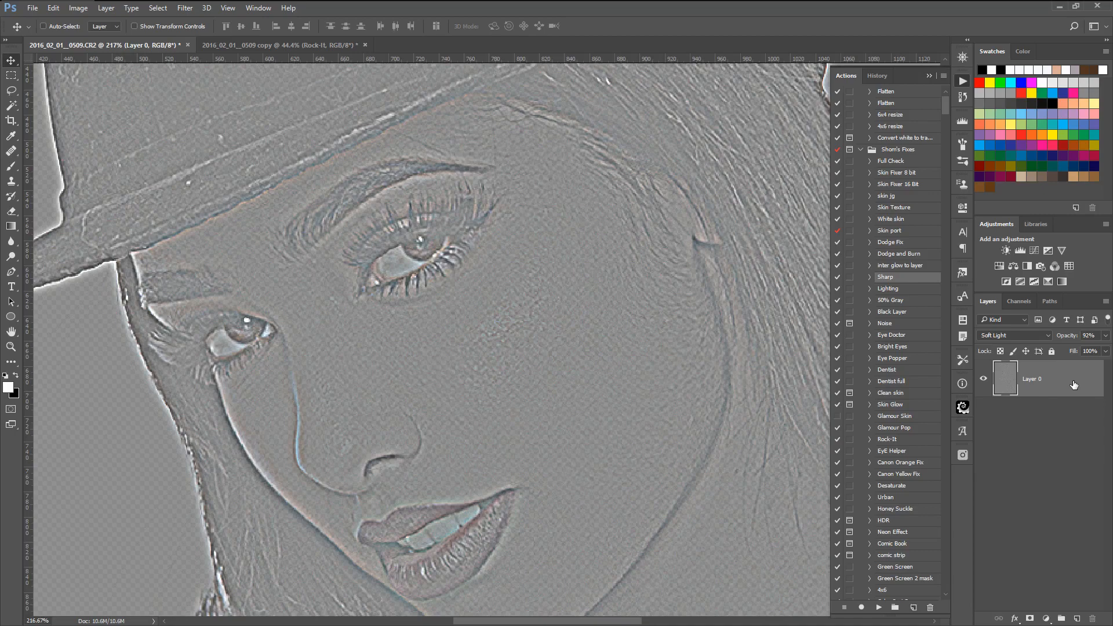
left_click(877, 75)
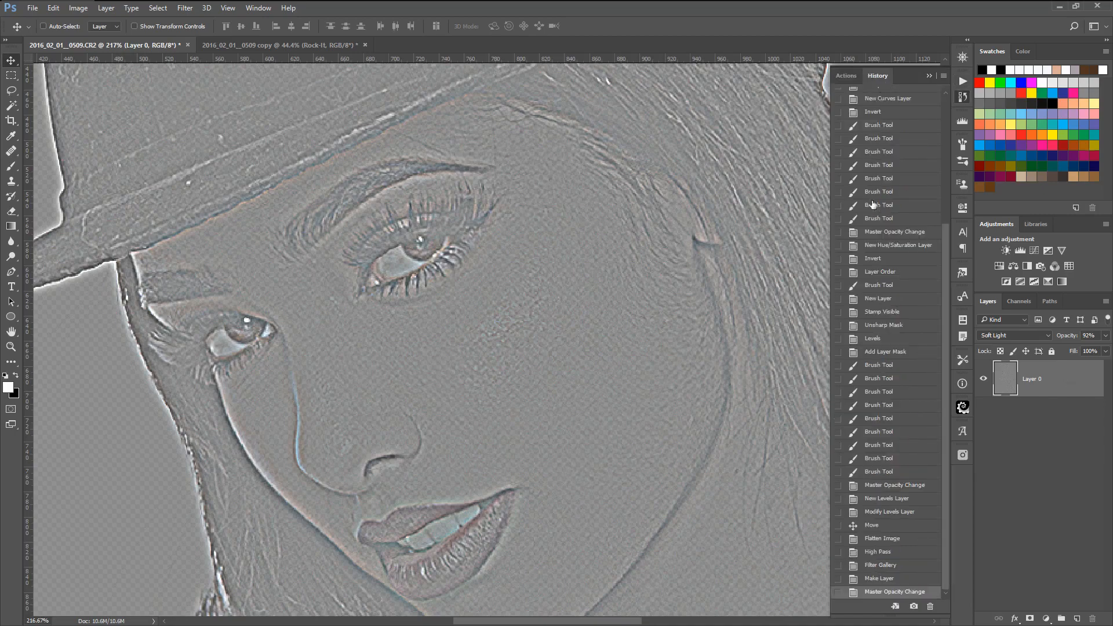
left_click(886, 539)
Duplicate the flattened Background layer and run the Sharp action on the copy
left_click_drag(1037, 398, 1076, 619)
left_click(846, 75)
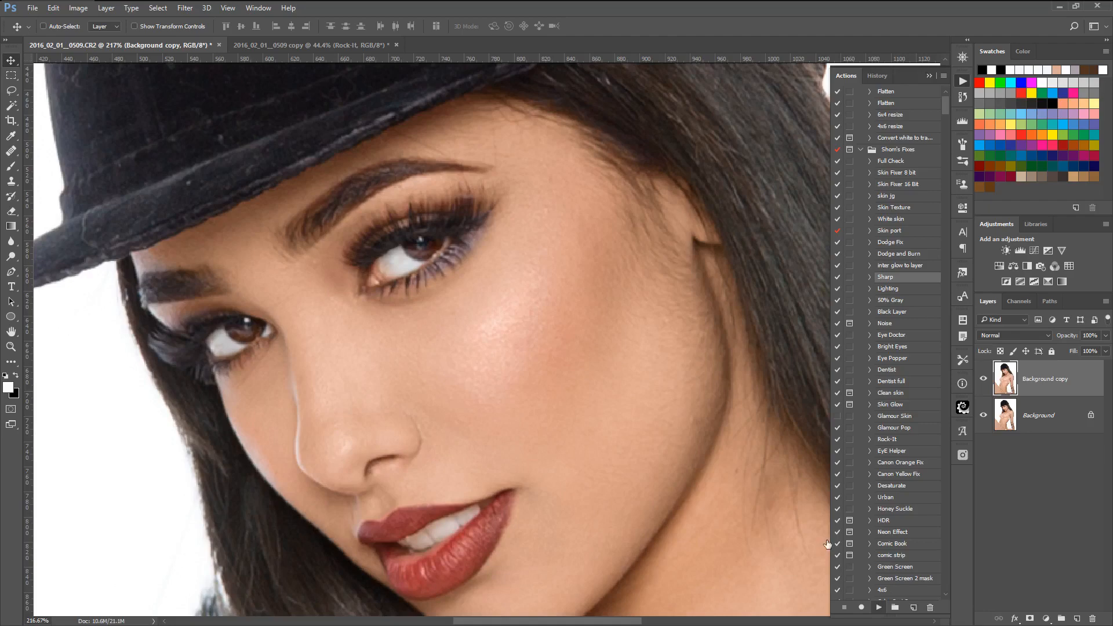
scroll(626, 422, "down", 3)
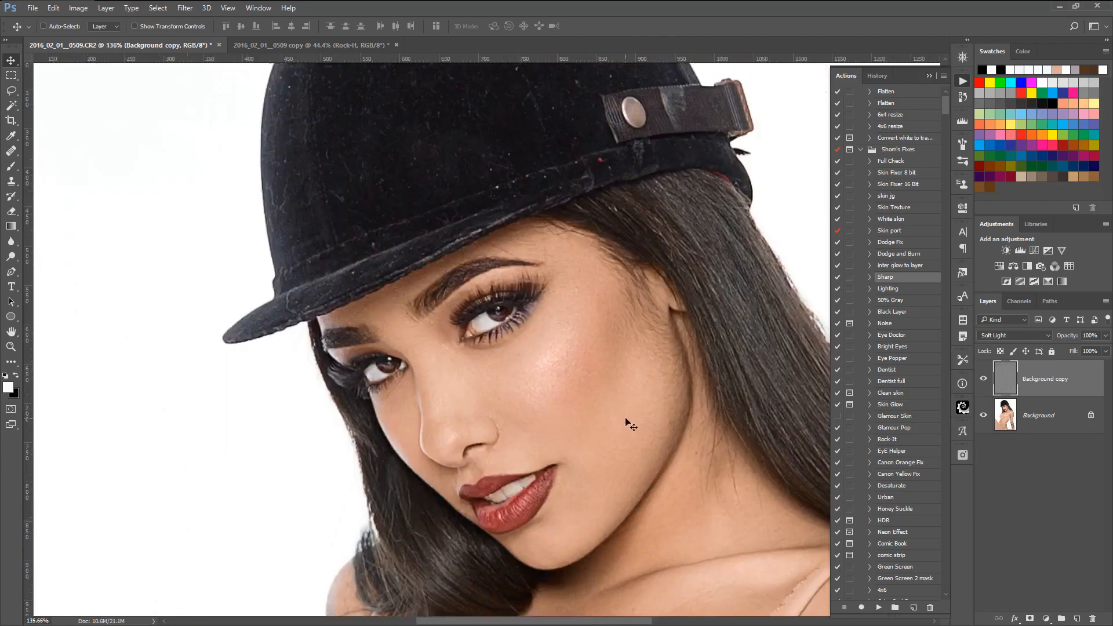
Compare the face with and without sharpening by repeatedly hiding and showing the Background copy layer, with a closer look at the eyes
scroll(626, 423, "down", 4)
scroll(482, 230, "up", 6)
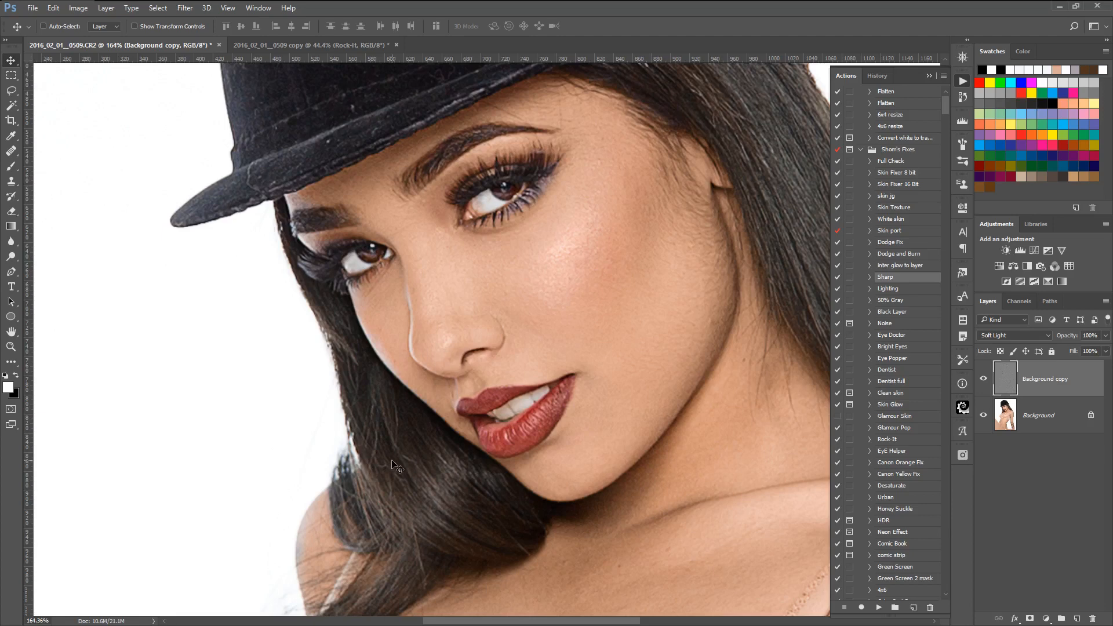
left_click(984, 379)
left_click(984, 379)
left_click(983, 379)
left_click(984, 379)
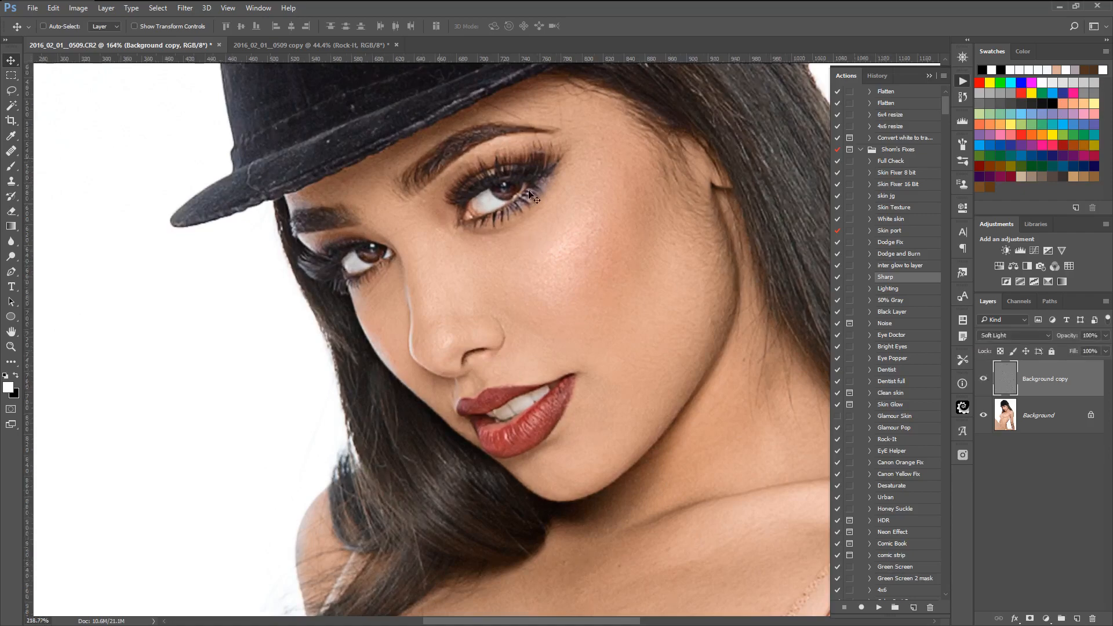
scroll(536, 169, "up", 5)
left_click(984, 379)
left_click(983, 379)
left_click(984, 380)
left_click(983, 381)
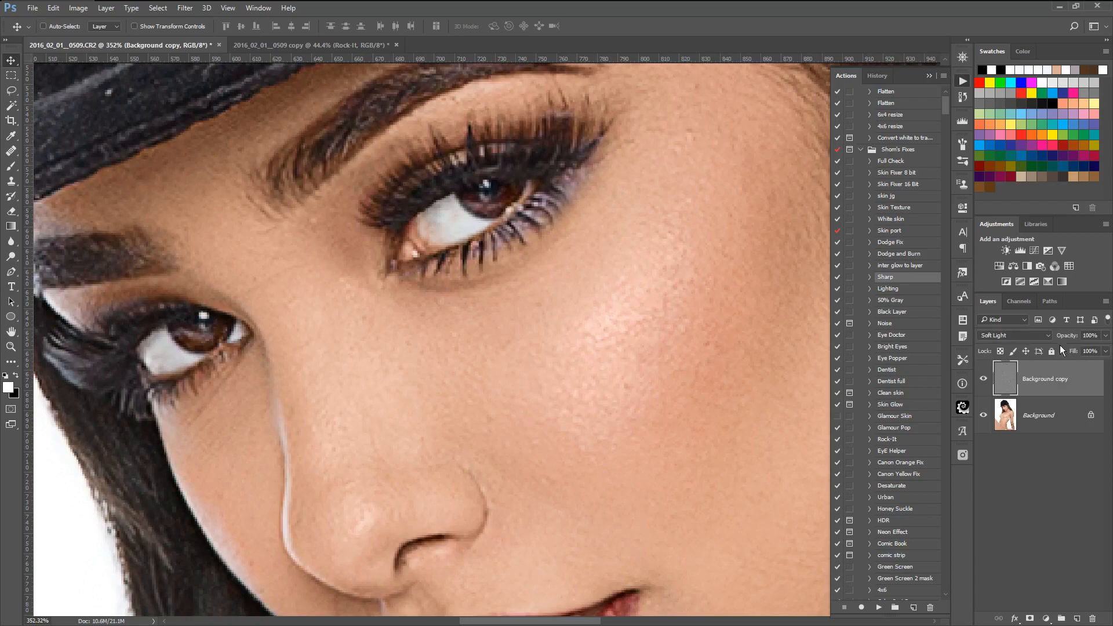
Lower the Background copy layer's opacity to 70% and add an empty layer above it
left_click_drag(1067, 340, 1051, 339)
left_click(984, 381)
left_click(984, 381)
scroll(664, 400, "down", 3)
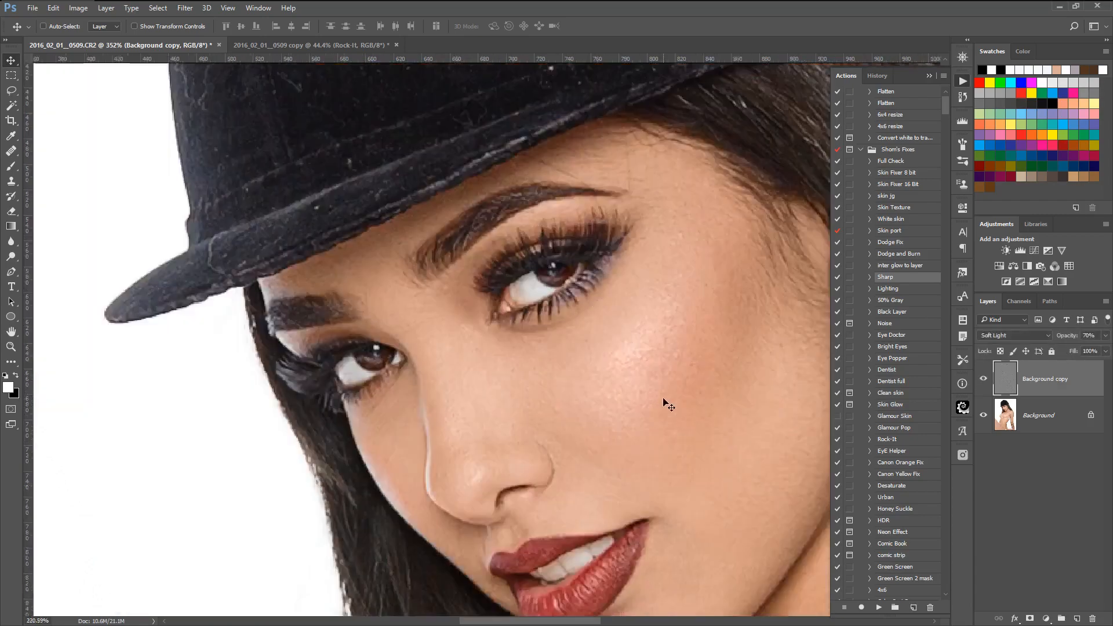
scroll(664, 399, "down", 8)
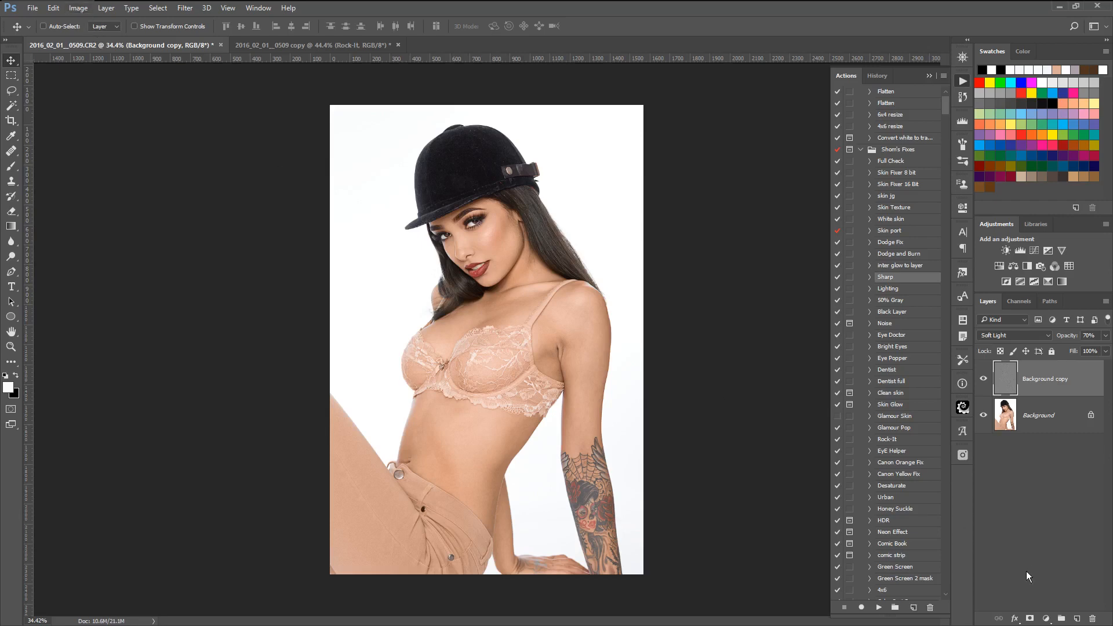
left_click(1077, 619)
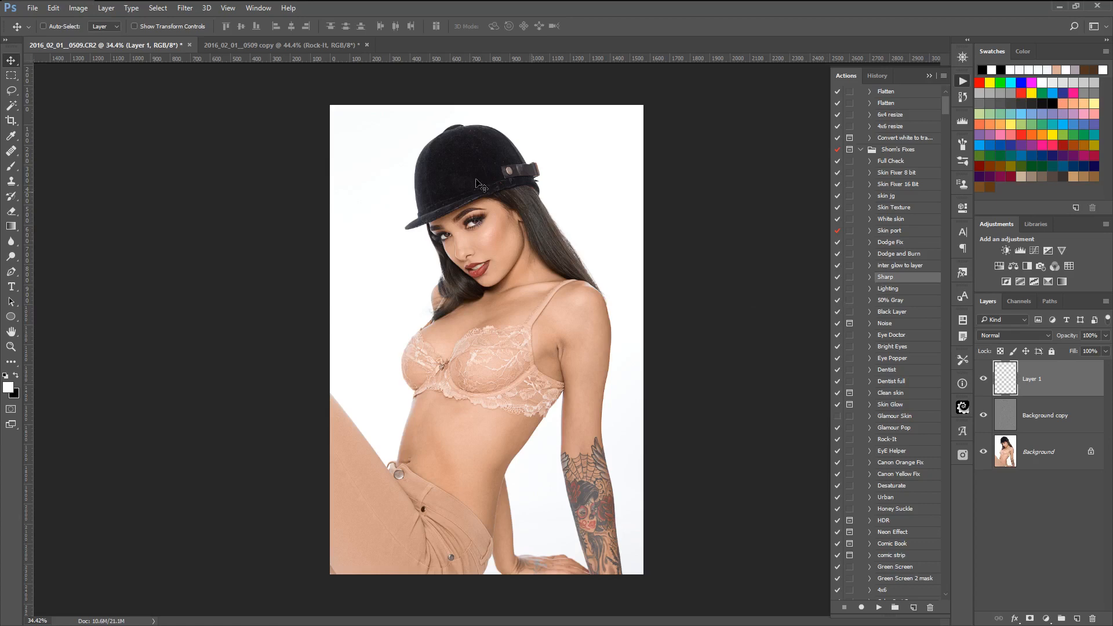
left_click(76, 12)
mouse_move(105, 13)
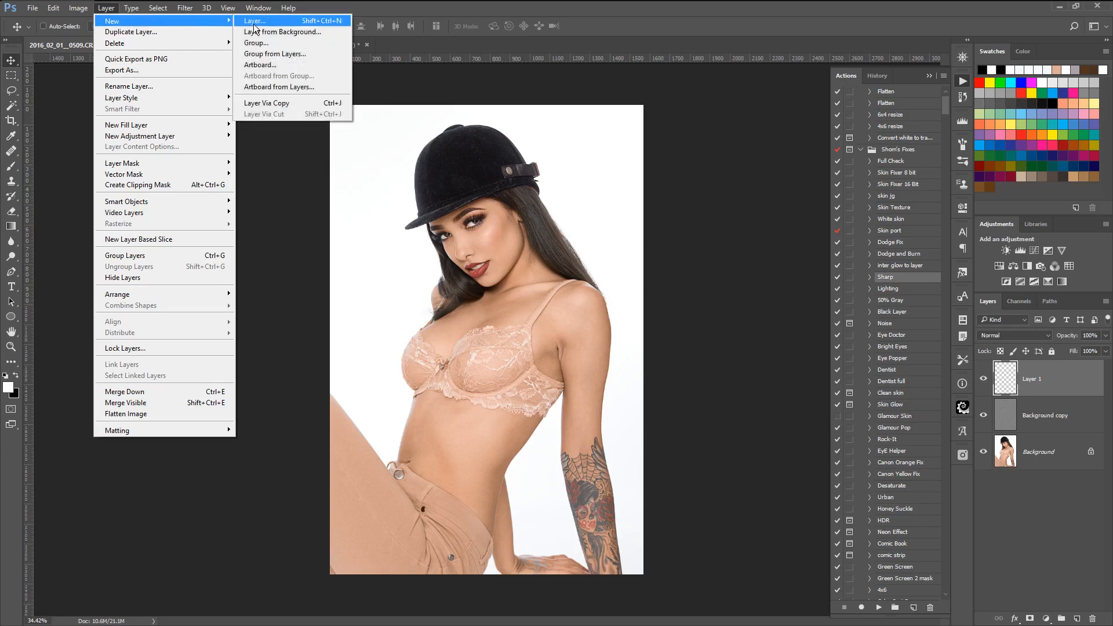
left_click(254, 23)
left_click(534, 248)
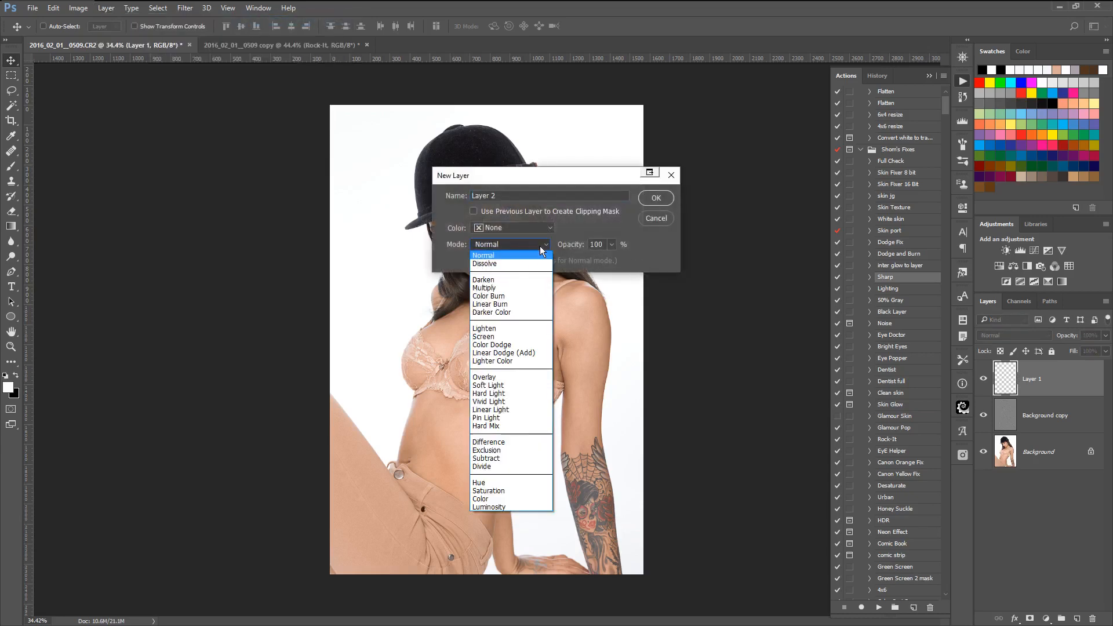
left_click(541, 246)
left_click(545, 232)
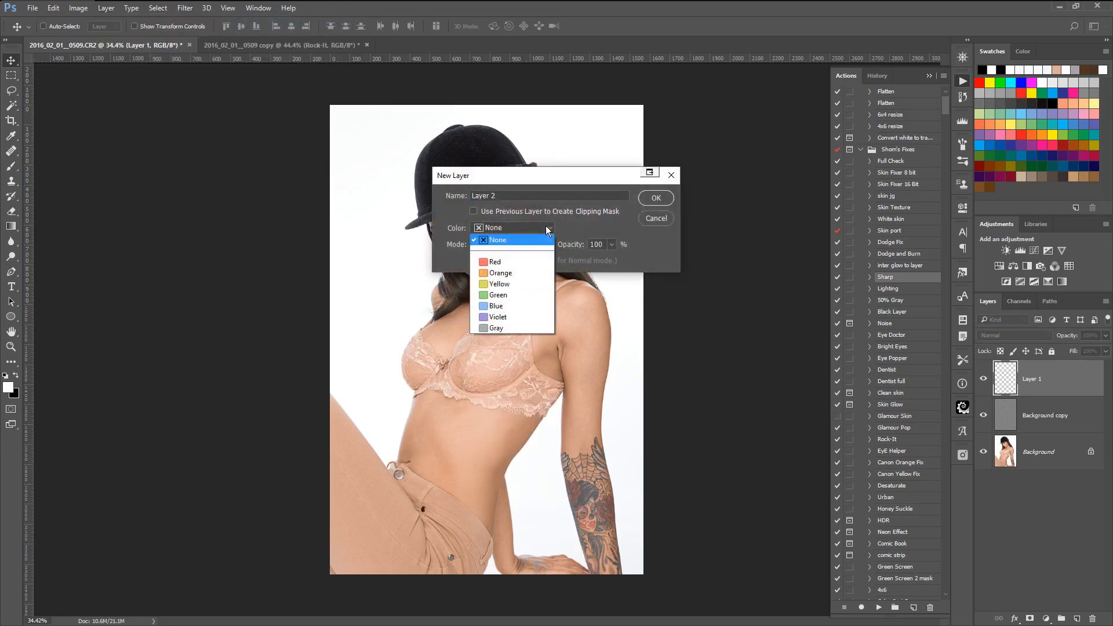
left_click(524, 328)
left_click(612, 245)
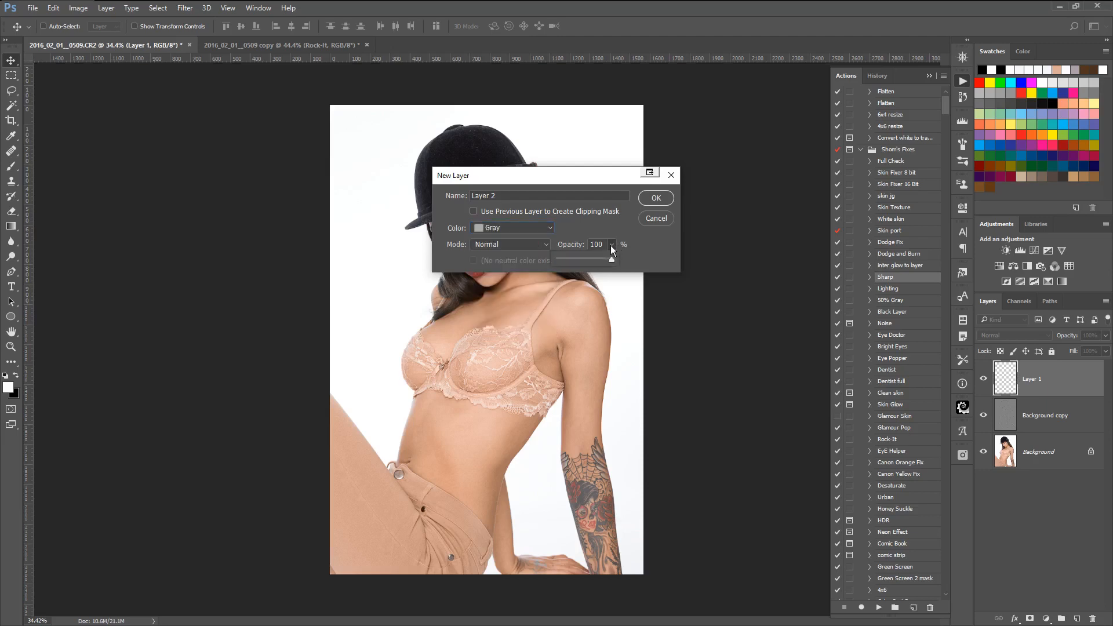
left_click(611, 245)
left_click(656, 200)
left_click_drag(1039, 376, 1094, 620)
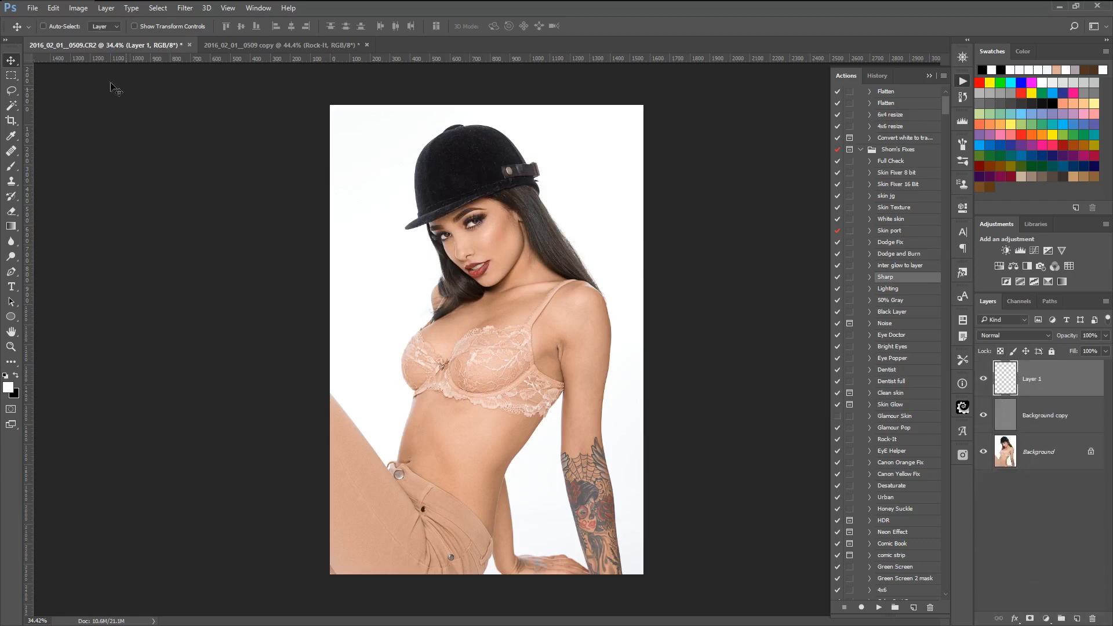
left_click(105, 8)
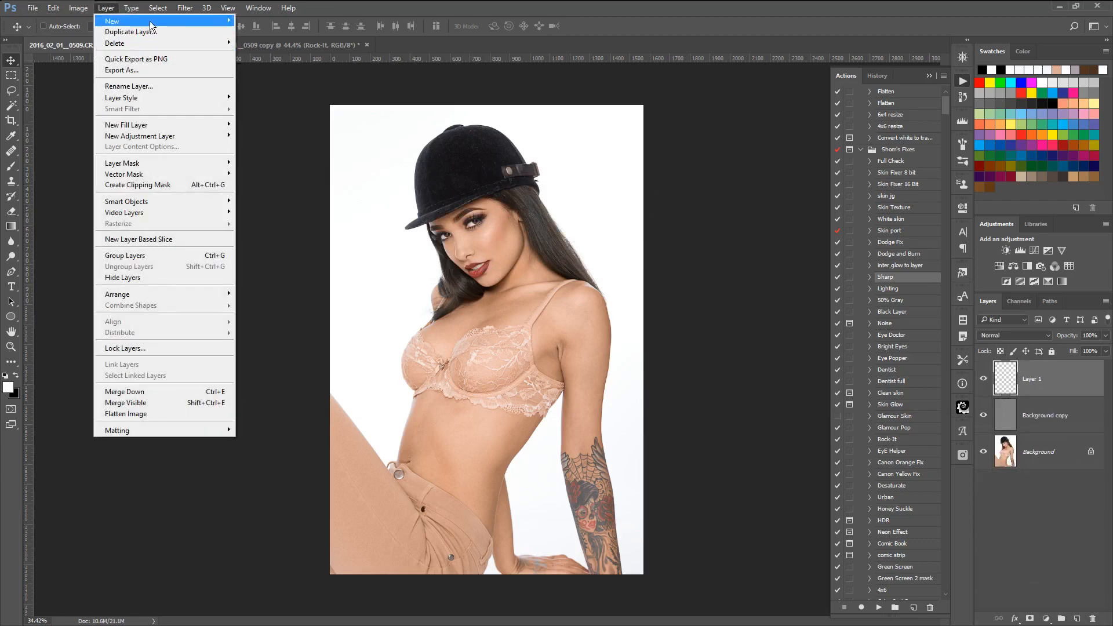
mouse_move(157, 22)
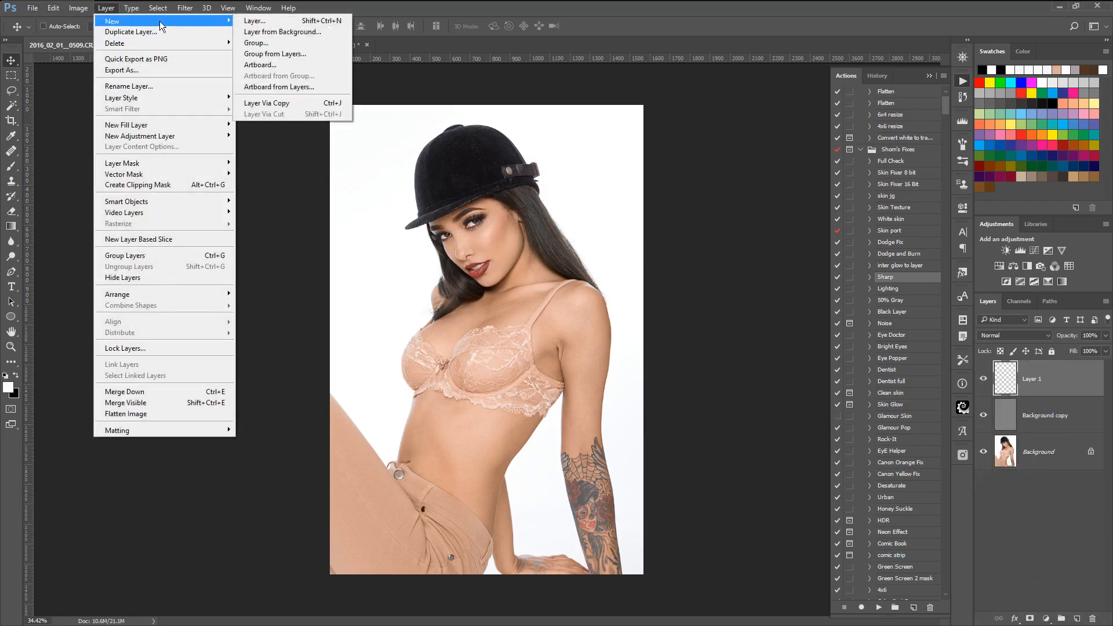
left_click(278, 23)
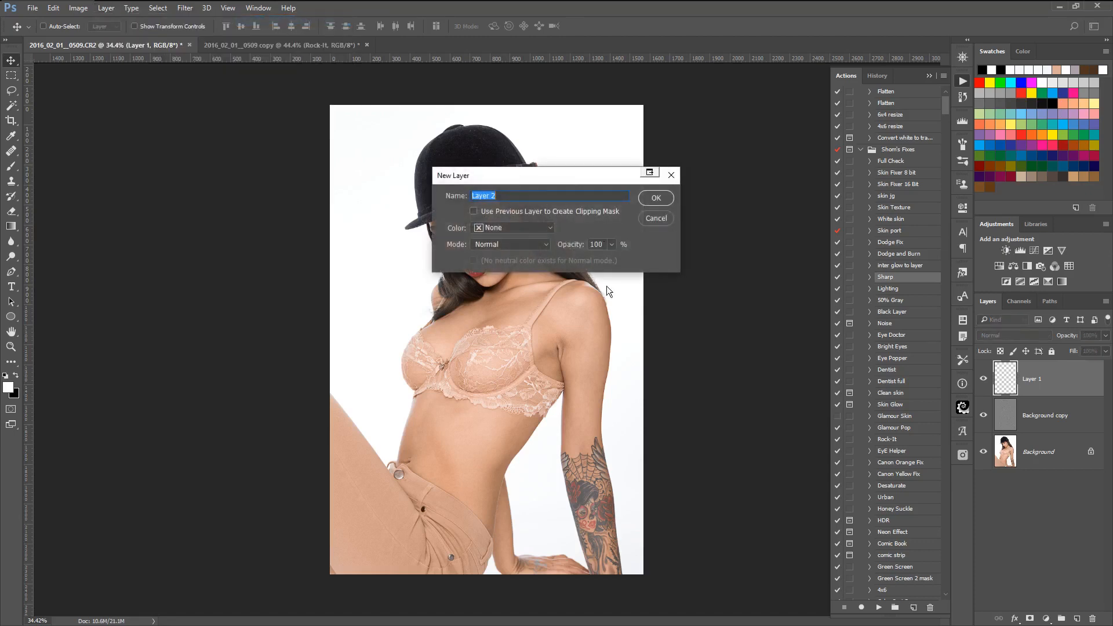
left_click(530, 244)
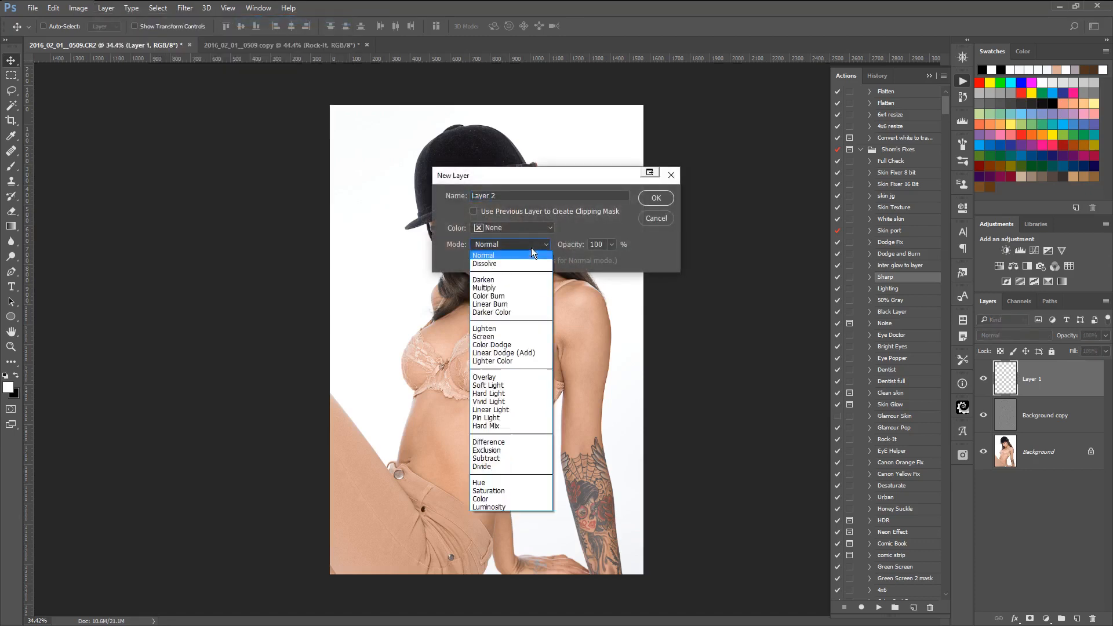
left_click(599, 265)
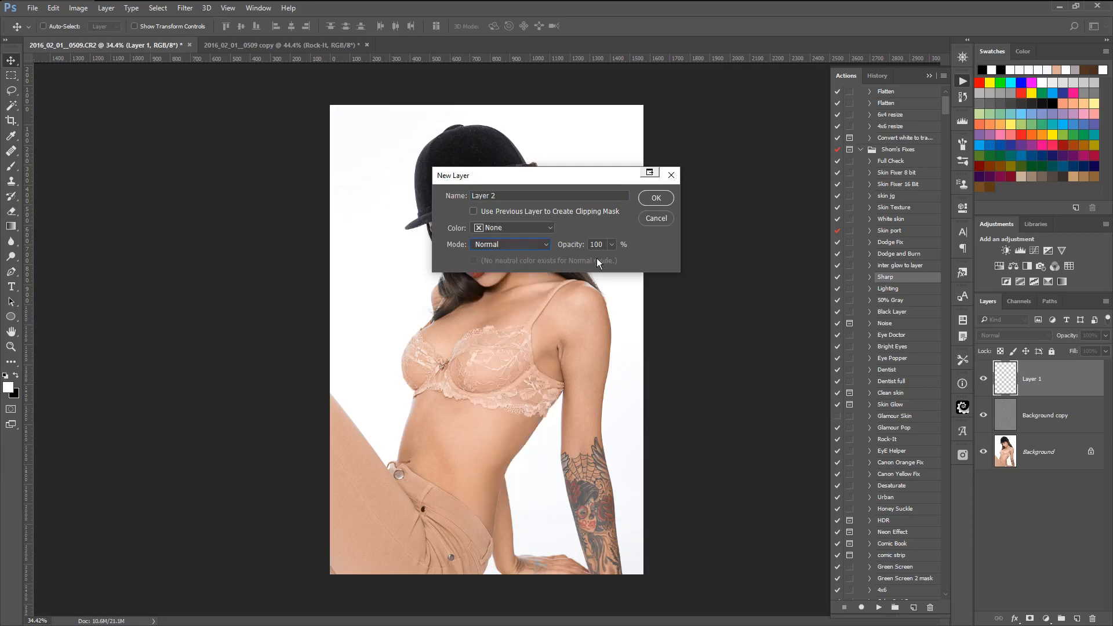
left_click(549, 234)
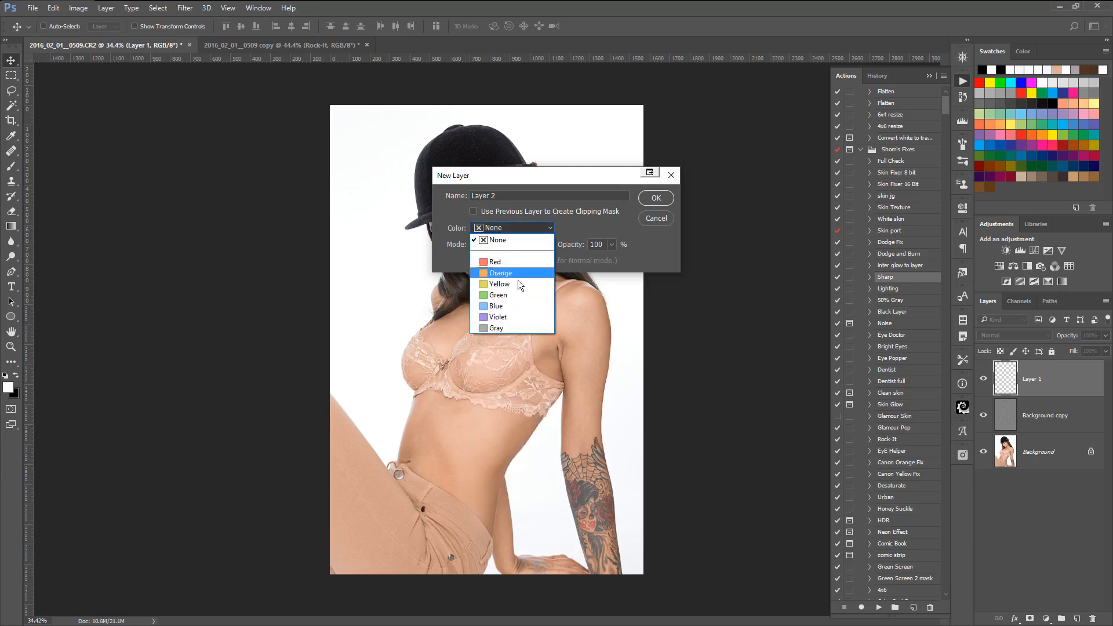
left_click(580, 224)
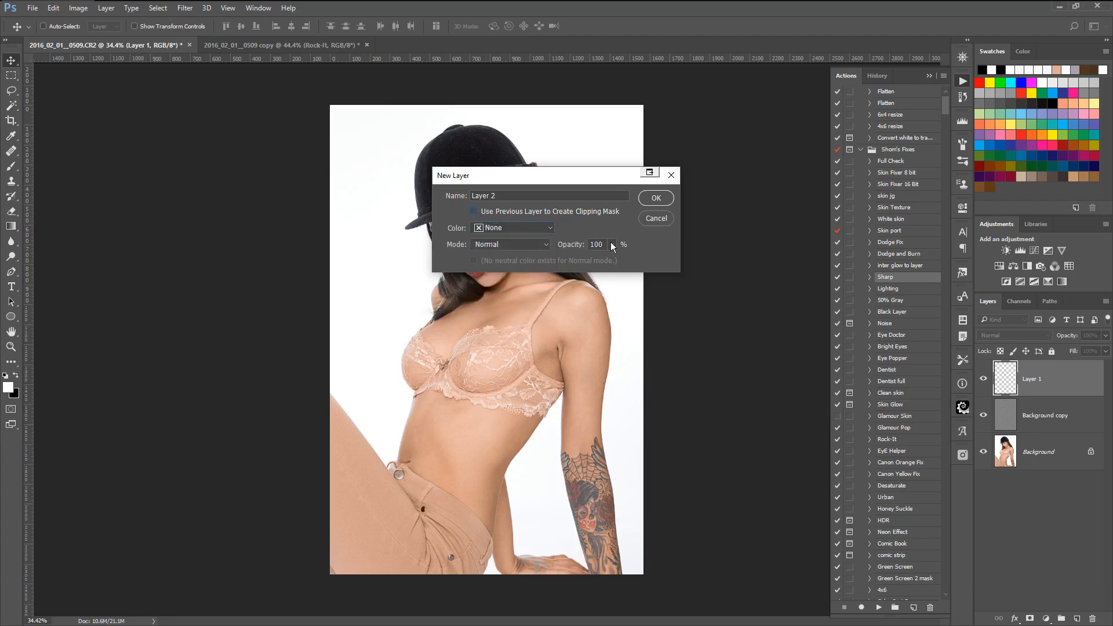
left_click(547, 249)
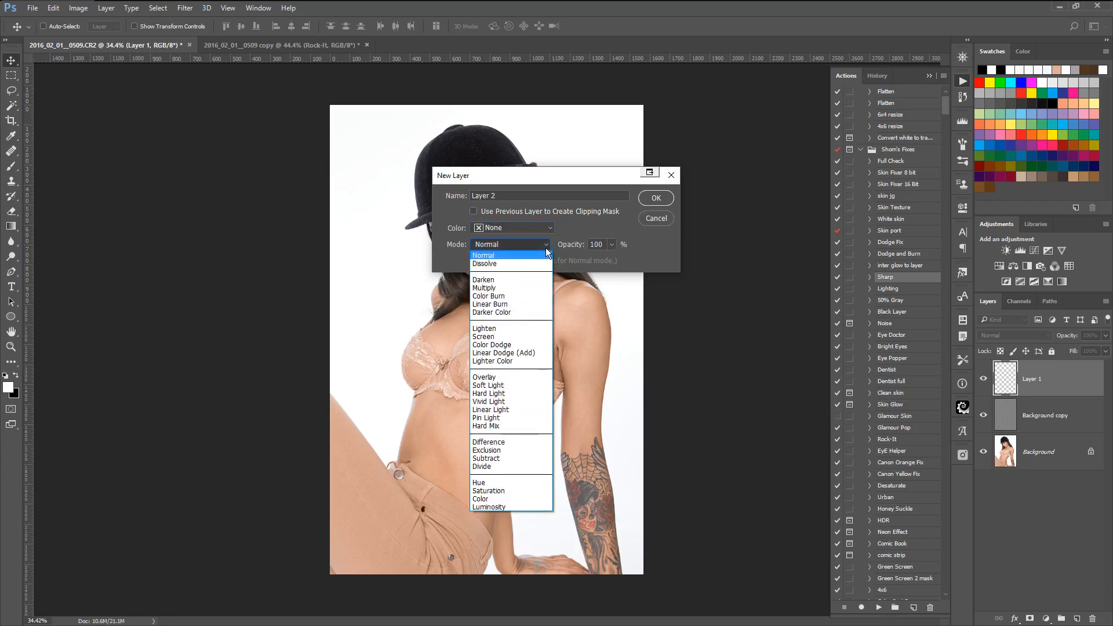
left_click(580, 228)
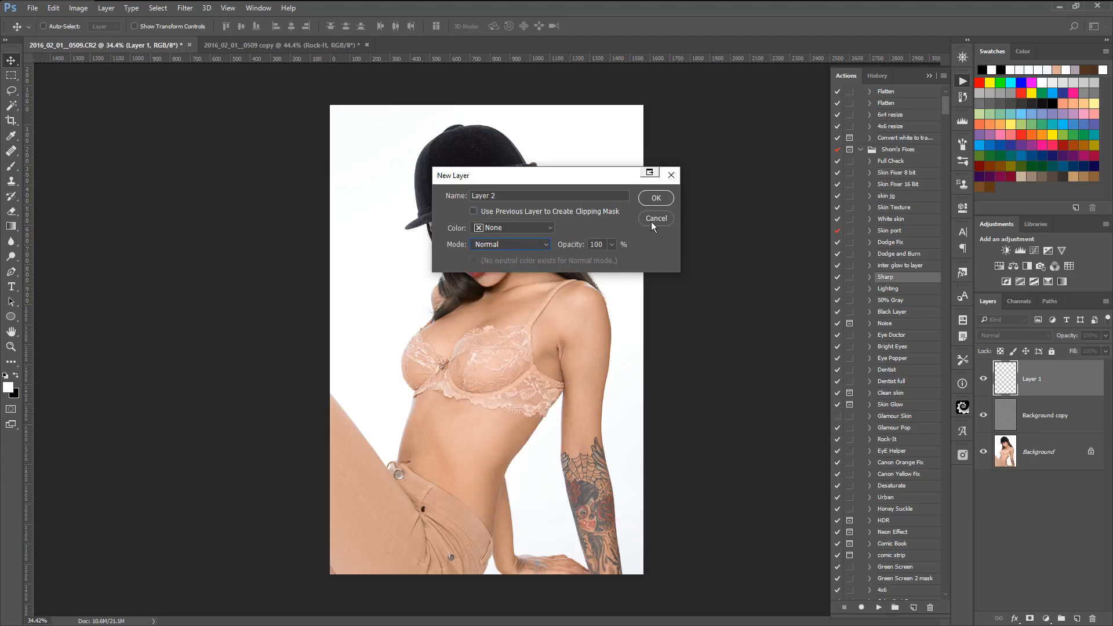
left_click(533, 248)
left_click(537, 247)
left_click(541, 230)
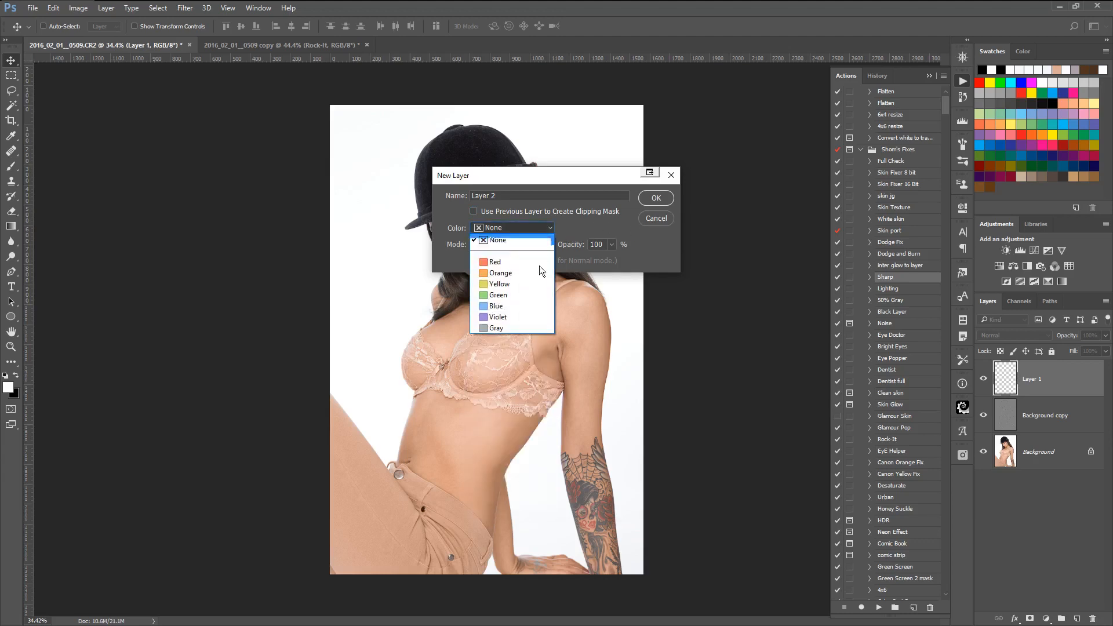
left_click(572, 228)
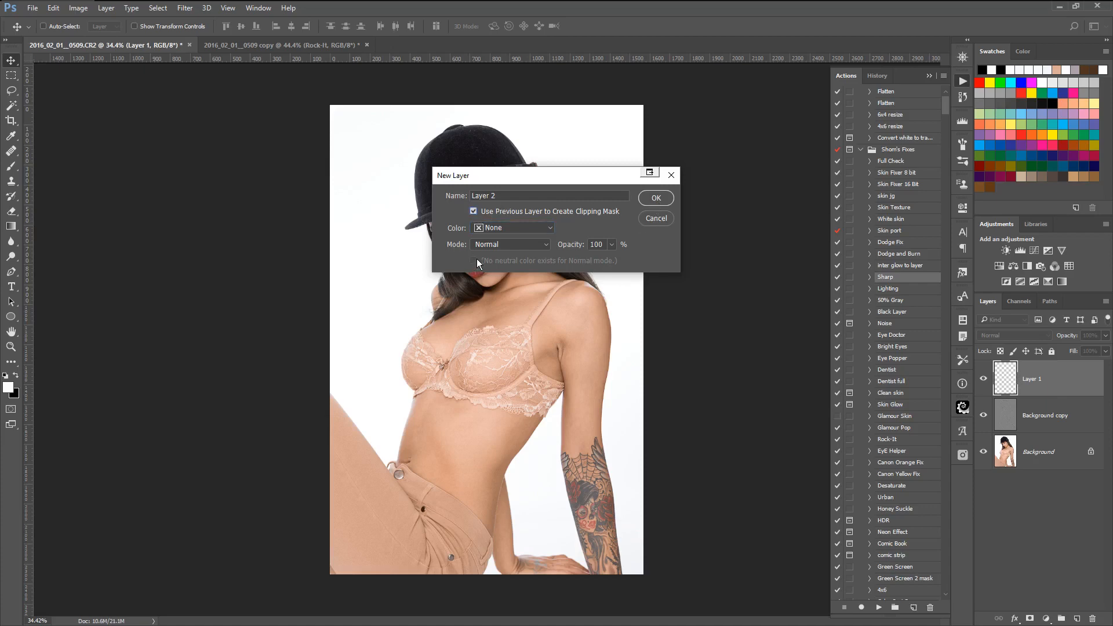
left_click(656, 219)
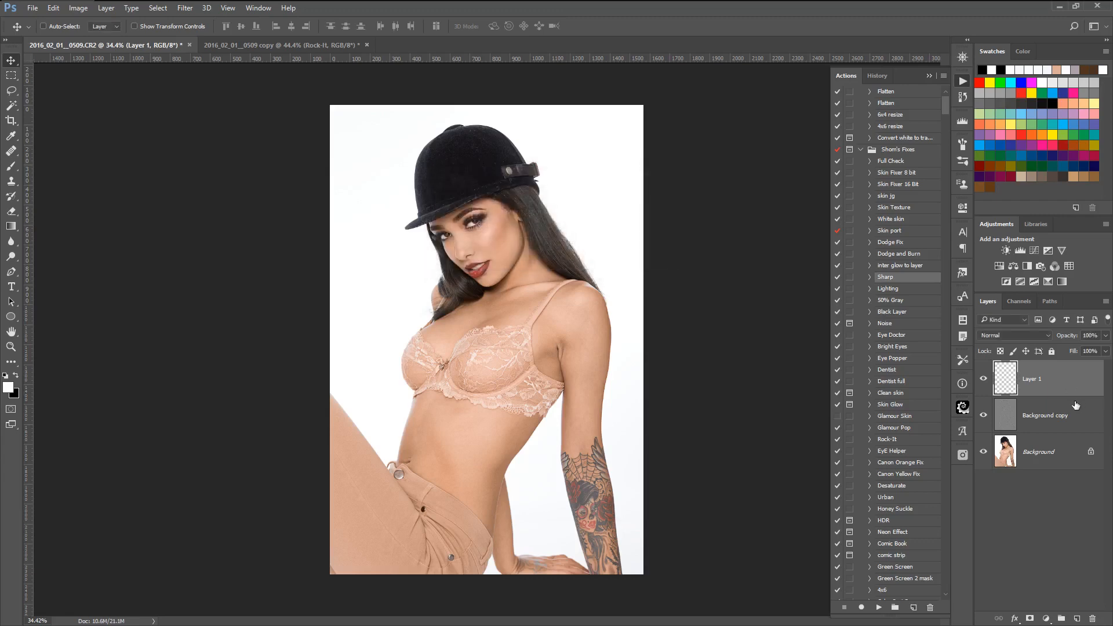
Run the 50% Gray action and the Black Layer action to add both layers on top of the stack
left_click(896, 300)
left_click(880, 605)
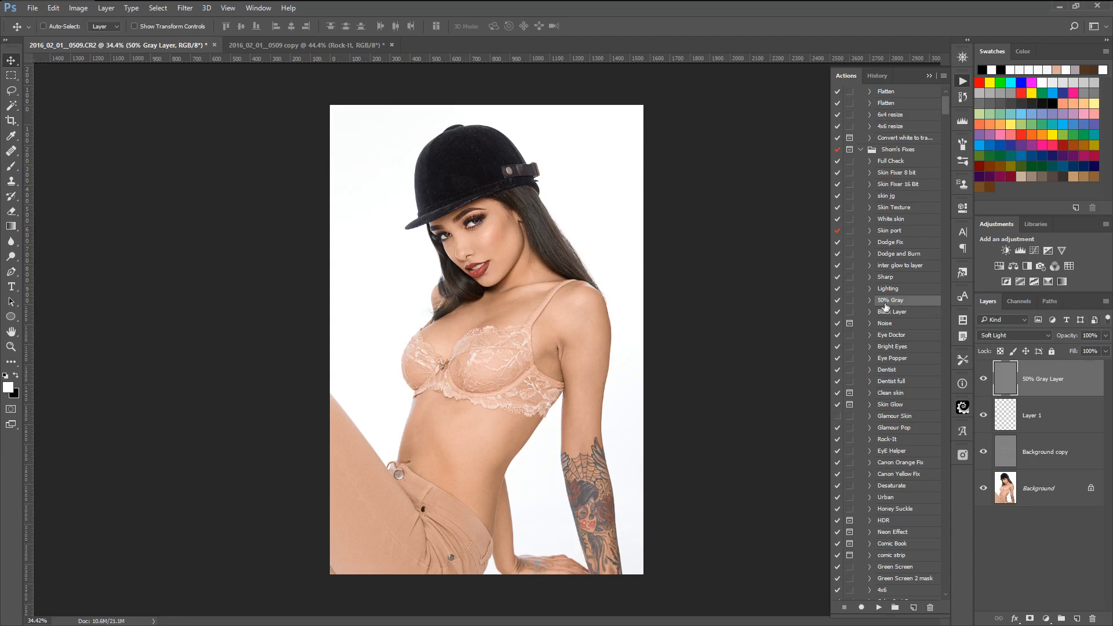
left_click(902, 316)
left_click(879, 607)
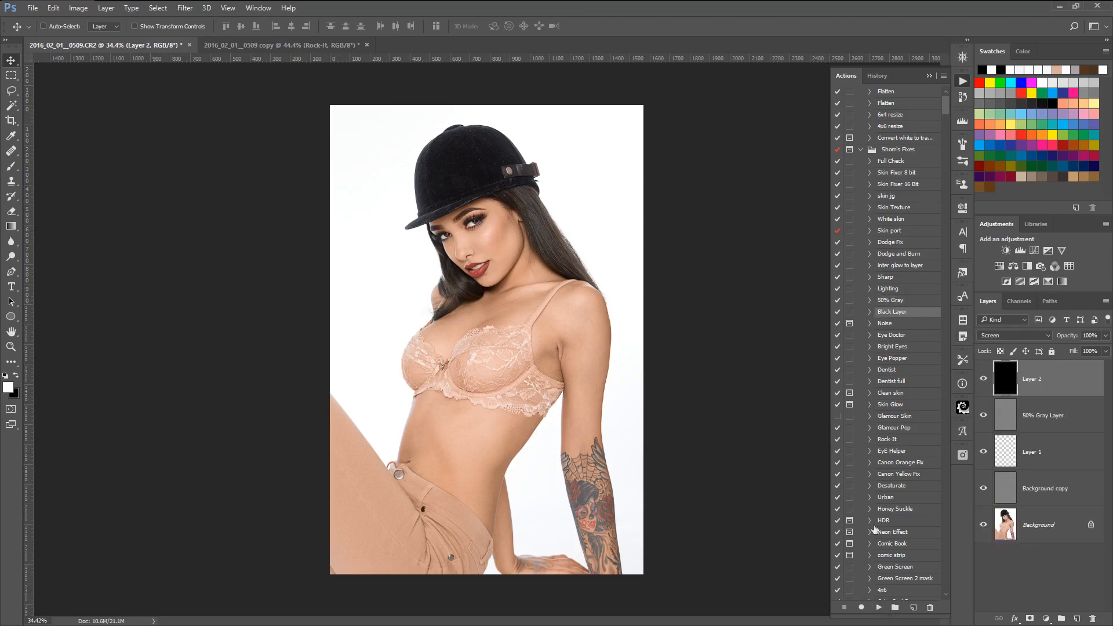
Compare the photo with and without the black Screen-mode layer by toggling its visibility
scroll(445, 284, "up", 4)
left_click(984, 380)
left_click(984, 379)
left_click(984, 380)
left_click(984, 379)
Hide the 50% Gray Layer and Layer 1, leaving only the black layer, Background copy and Background shown
left_click_drag(984, 380, 986, 525)
left_click(984, 380)
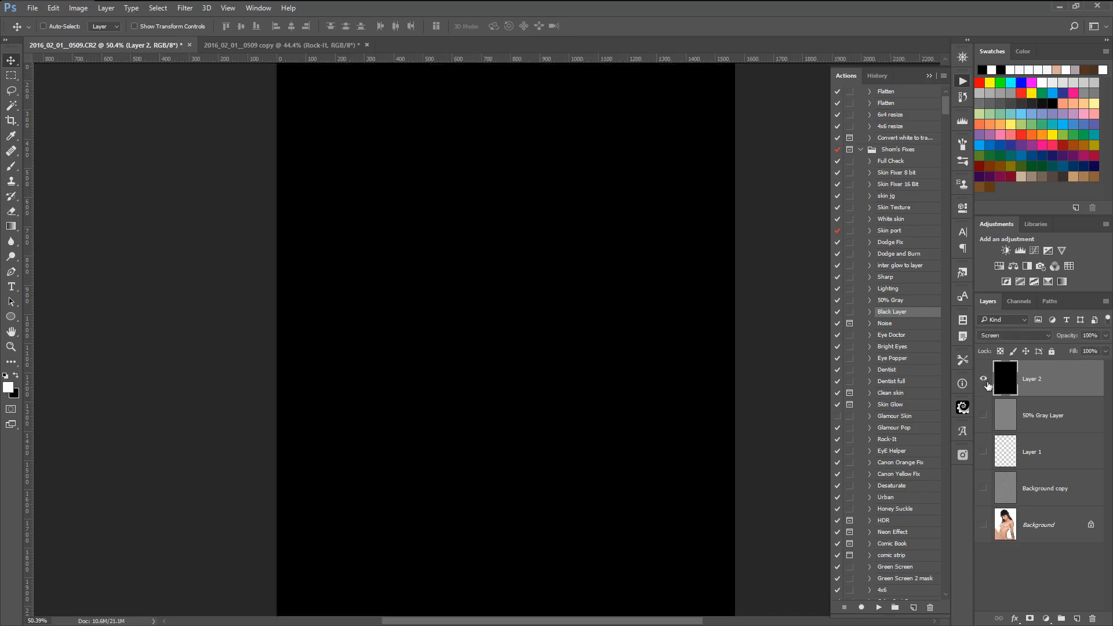
left_click(983, 526)
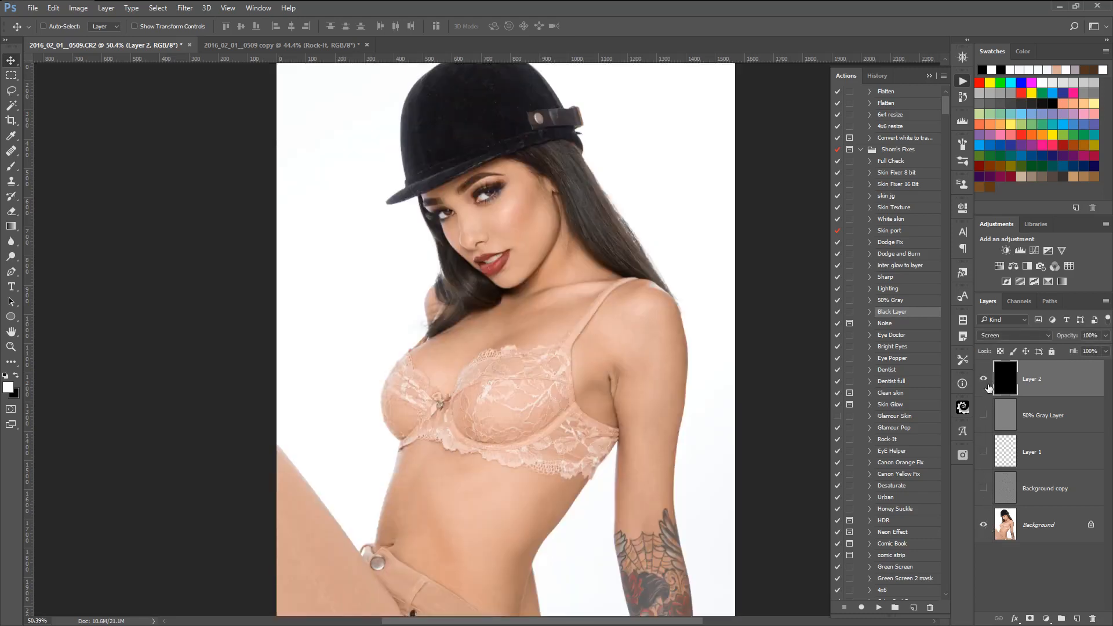
scroll(430, 267, "down", 4)
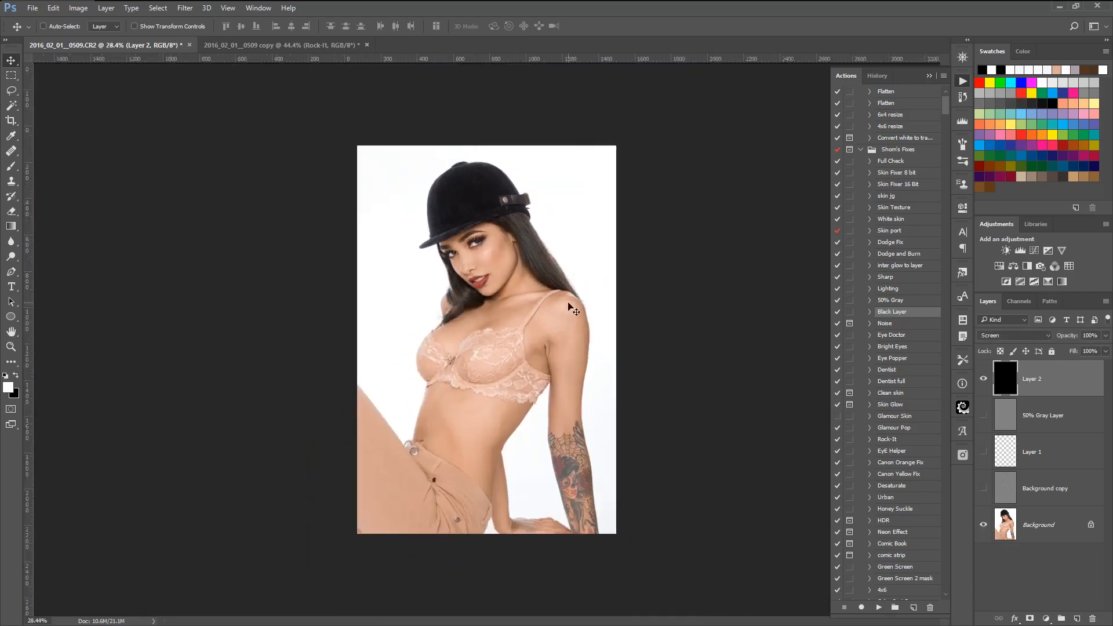
scroll(430, 250, "up", 4)
left_click(983, 488)
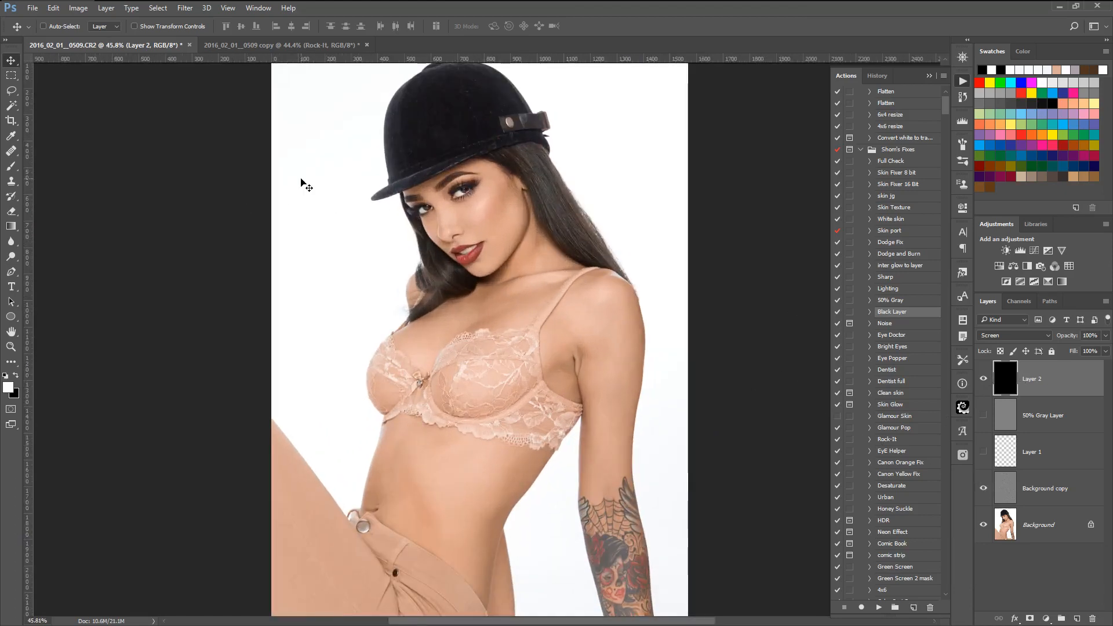
scroll(304, 182, "down", 3)
scroll(306, 183, "up", 2)
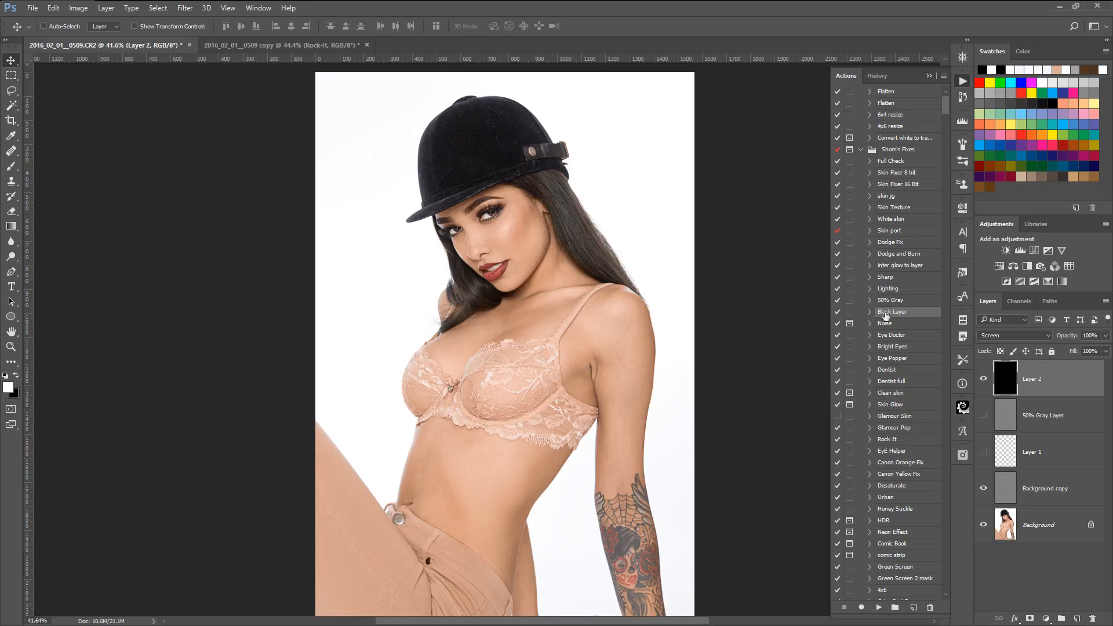
Paint white over the face on the black Layer 2 with a soft 275 px brush
scroll(584, 304, "up", 2)
scroll(583, 303, "down", 1)
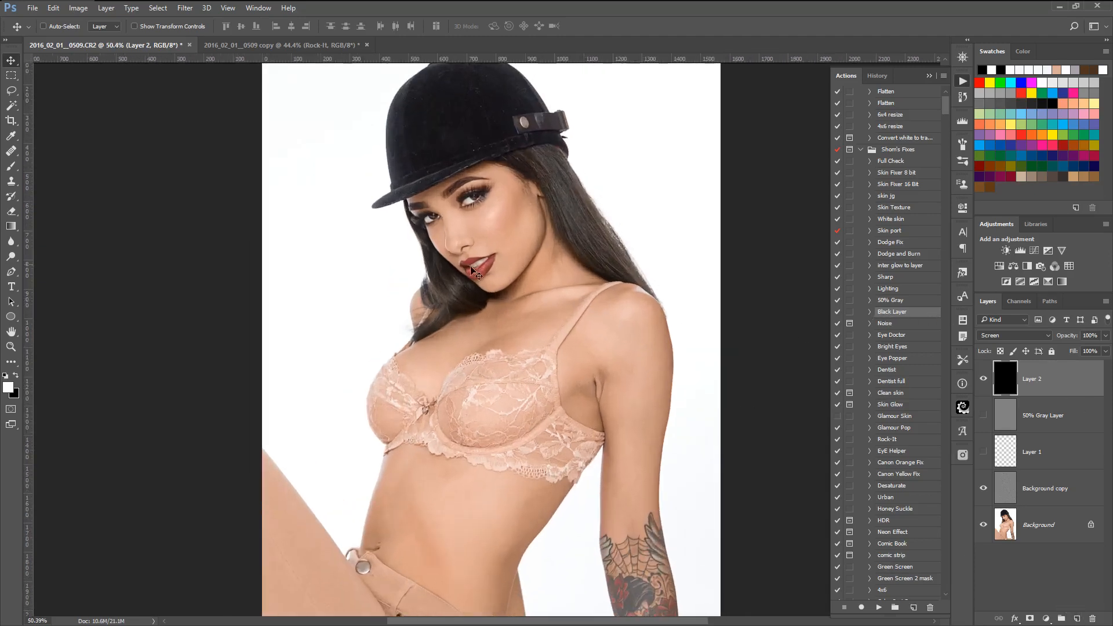
left_click(11, 167)
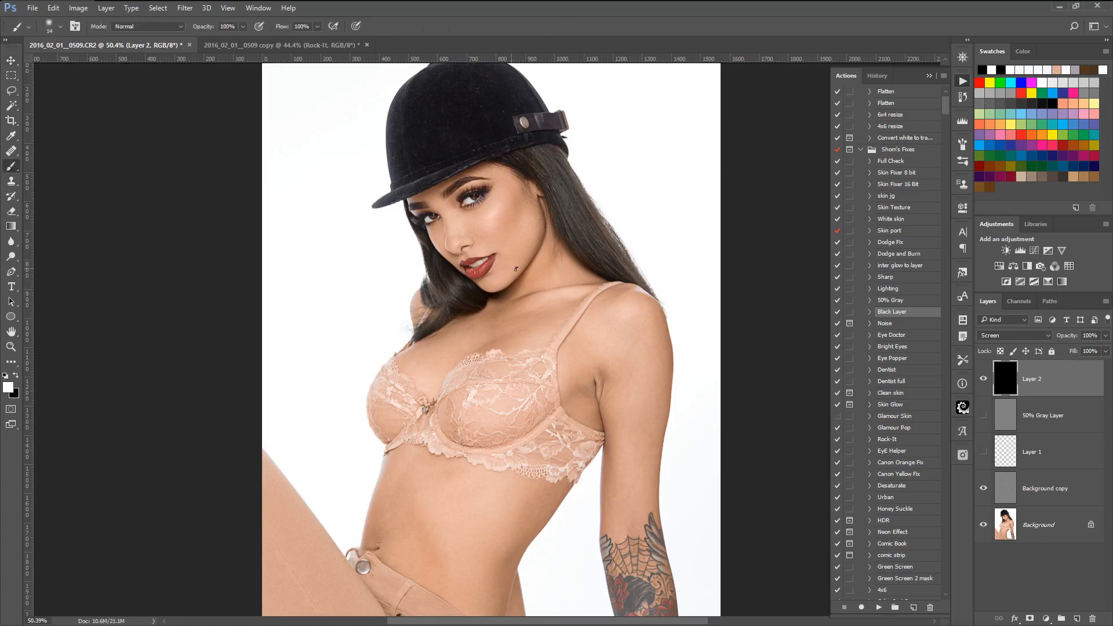
right_click(515, 268)
left_click_drag(633, 294, 626, 295)
left_click(469, 232)
mouse_move(441, 249)
left_mouse_down()
mouse_move(455, 255)
mouse_move(452, 236)
mouse_move(472, 218)
mouse_move(485, 248)
mouse_move(537, 286)
mouse_move(434, 268)
mouse_move(460, 213)
mouse_move(533, 243)
left_mouse_up()
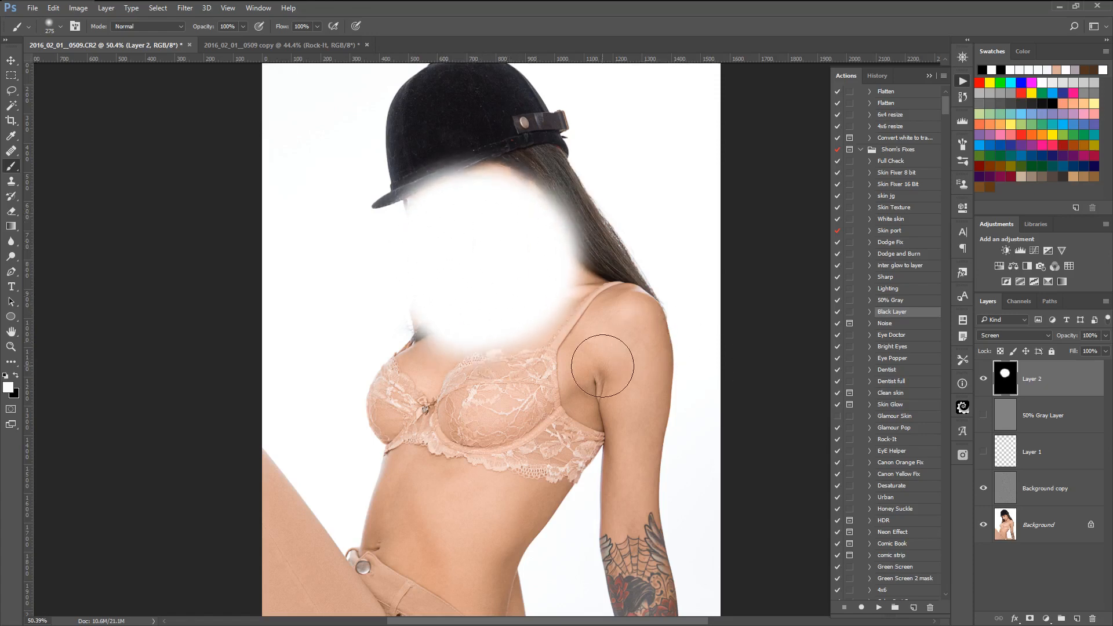
Compare the photo with and without the painted black Layer 2, and delete that layer
left_click(984, 379)
left_click(984, 379)
left_click(984, 379)
left_click(984, 379)
left_click_drag(1054, 389, 1092, 619)
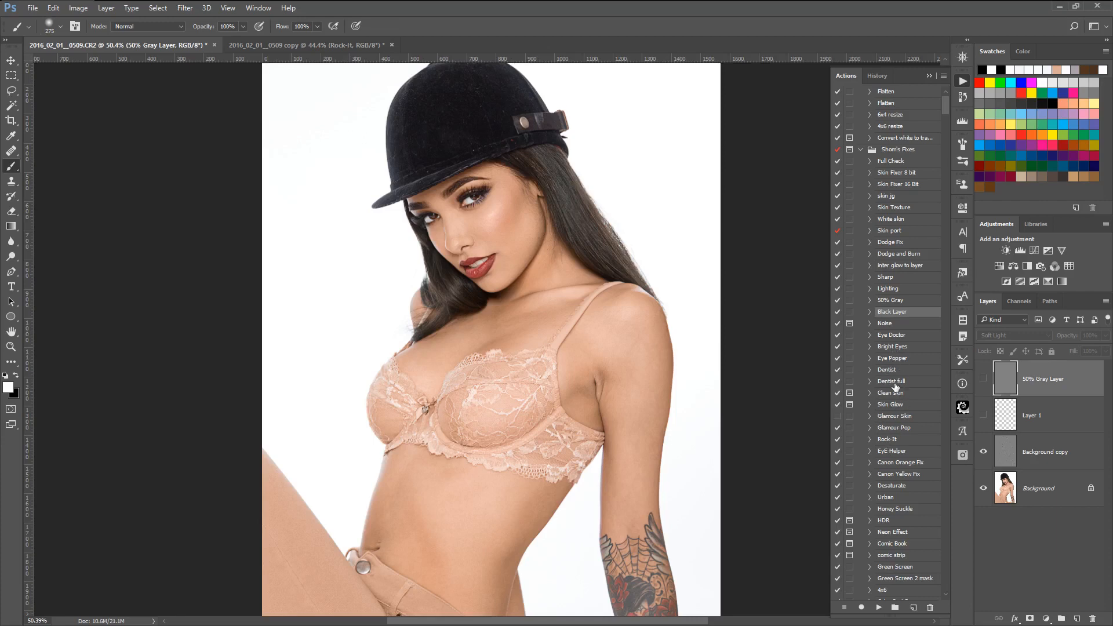
Run the Dodge and Burn action and expand the layer group it adds
scroll(896, 387, "up", 1)
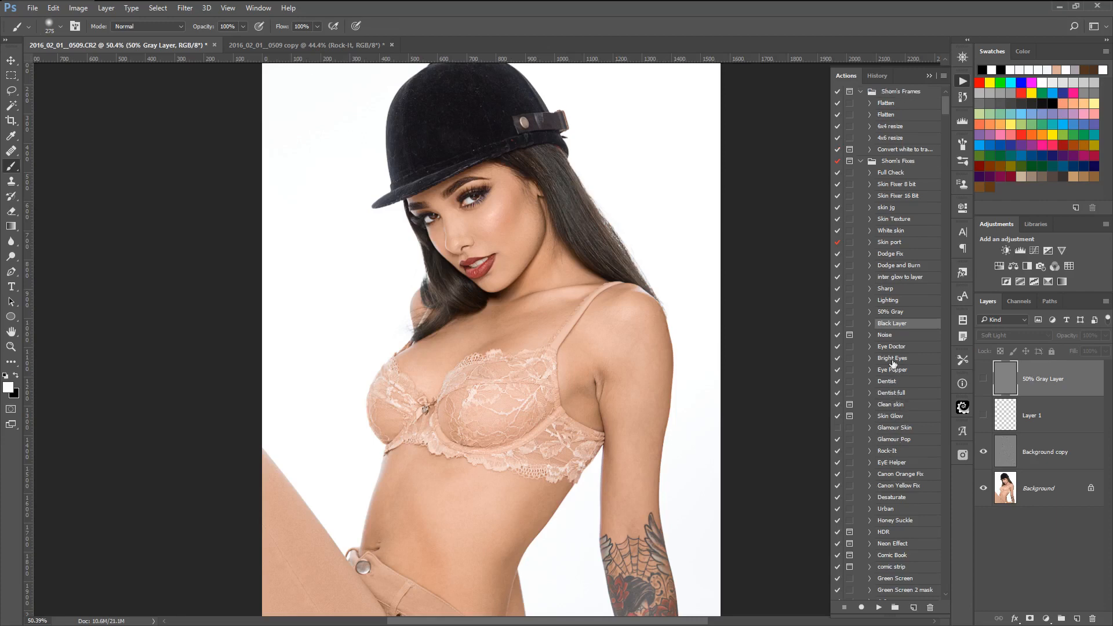
left_click(906, 266)
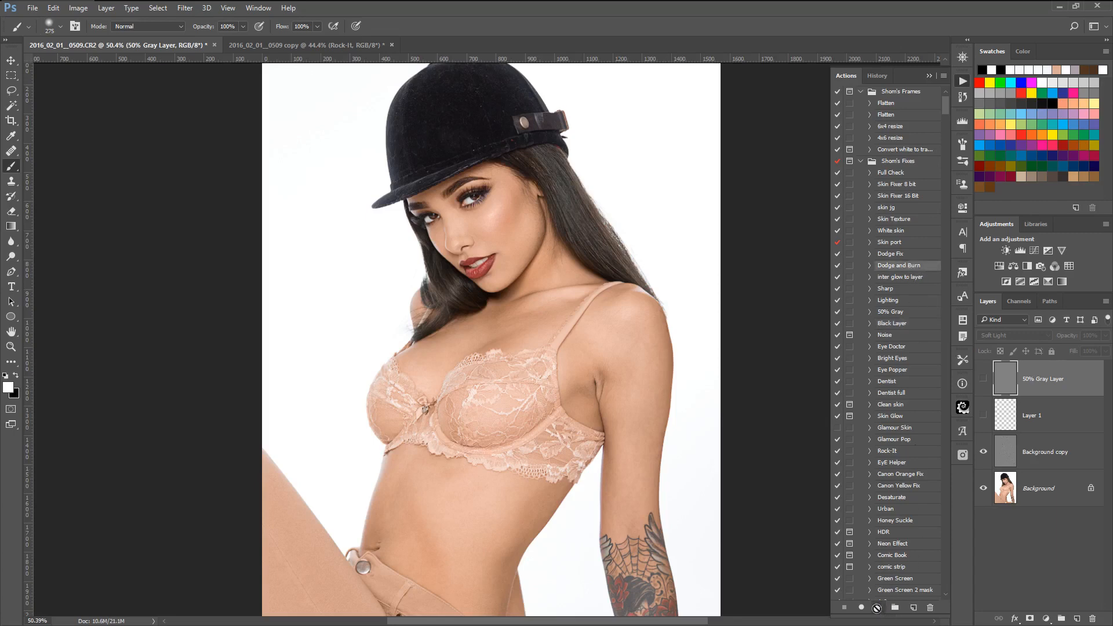
left_click(879, 606)
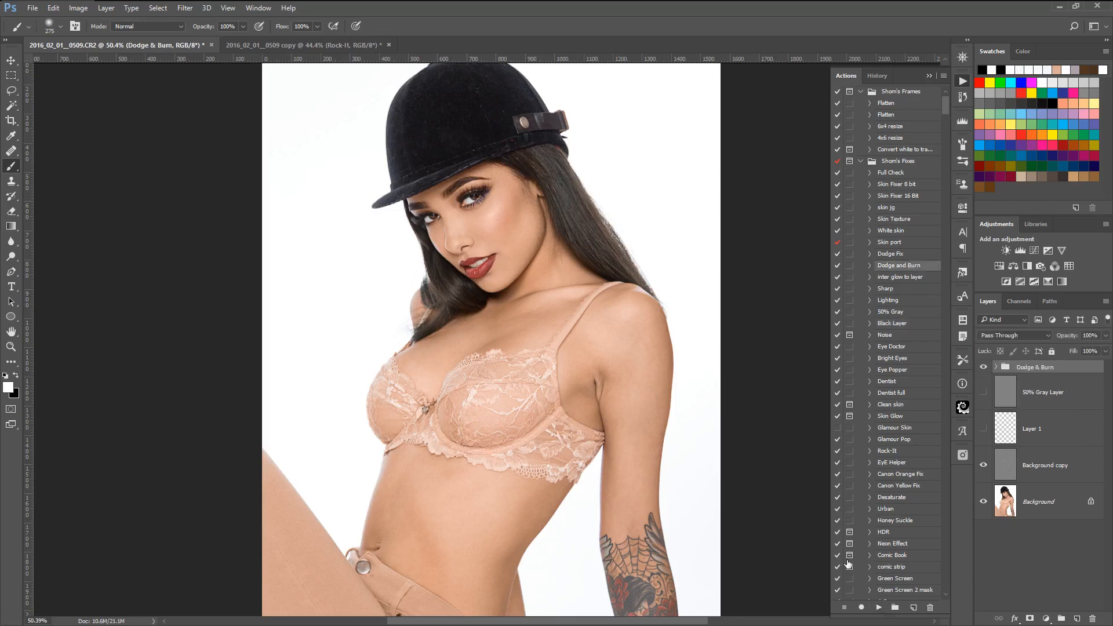
left_click(996, 367)
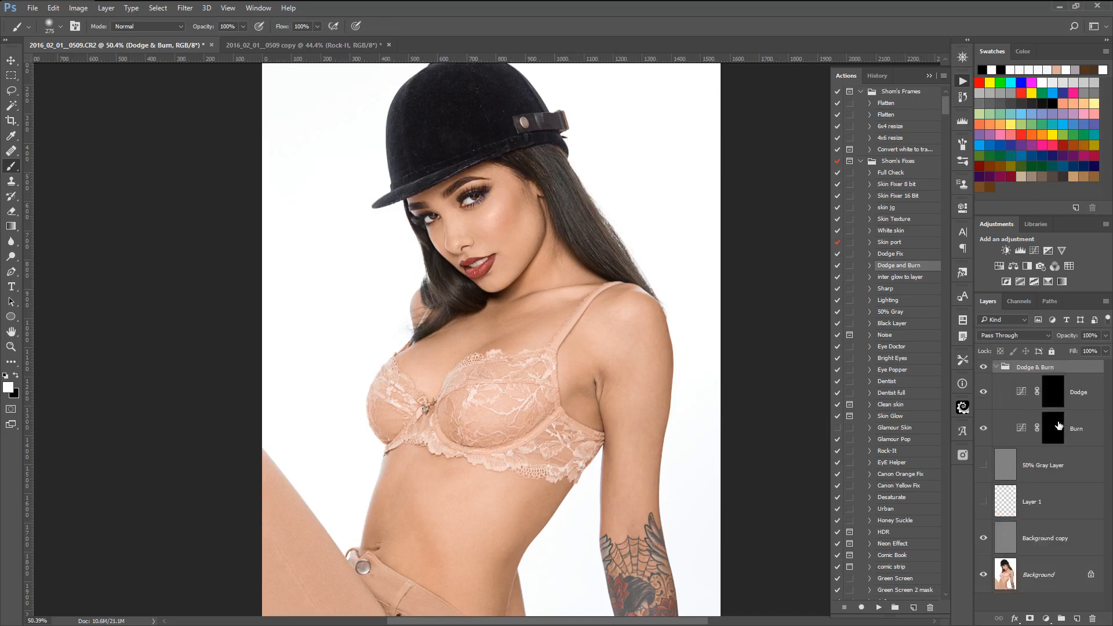
Target the Burn layer's mask with black as the foreground color, and delete the whole Dodge & Burn group
left_click(1054, 429)
key("x")
scroll(485, 232, "up", 3)
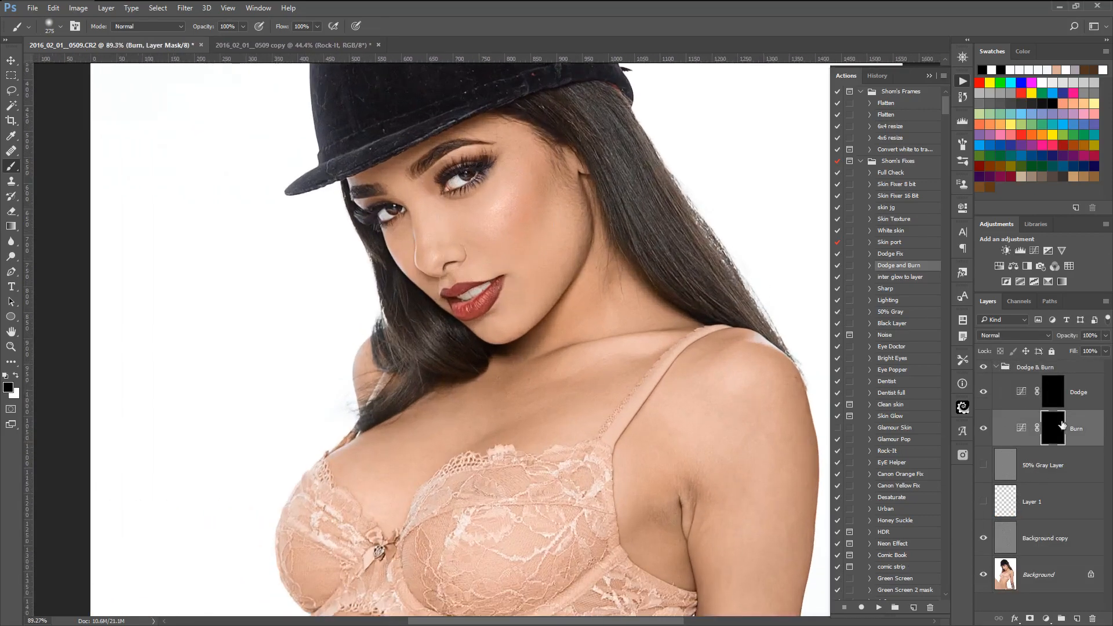
mouse_move(1049, 371)
left_mouse_down()
mouse_move(1092, 469)
mouse_move(1092, 619)
left_mouse_up()
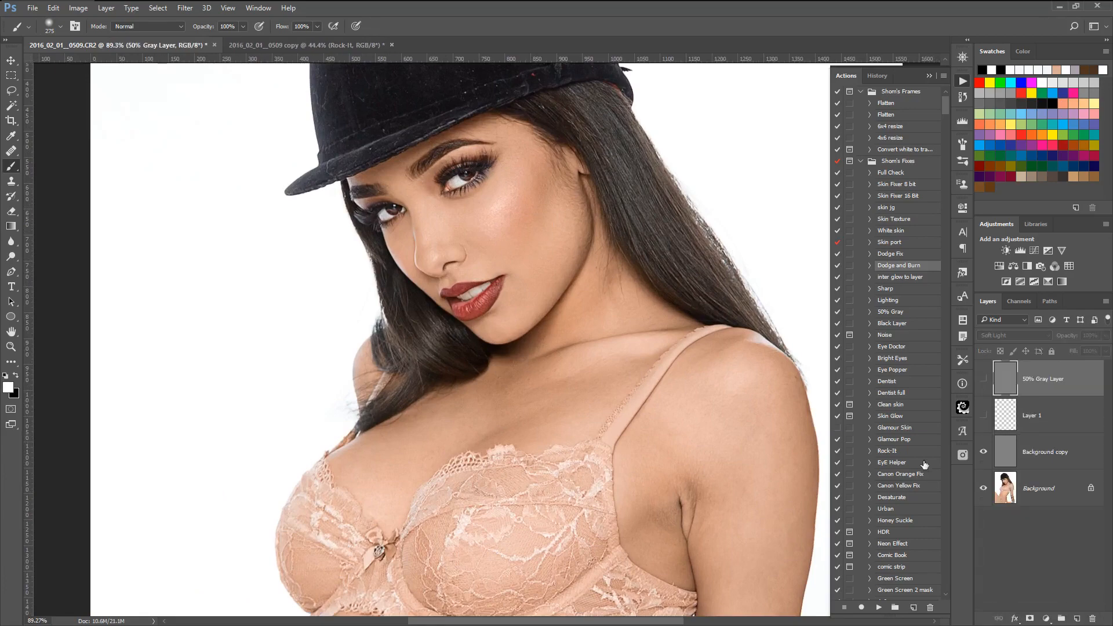
Delete Layer 1 and the 50% Gray Layer, keeping only Background copy above the Background
left_click(1045, 453)
scroll(530, 229, "up", 3)
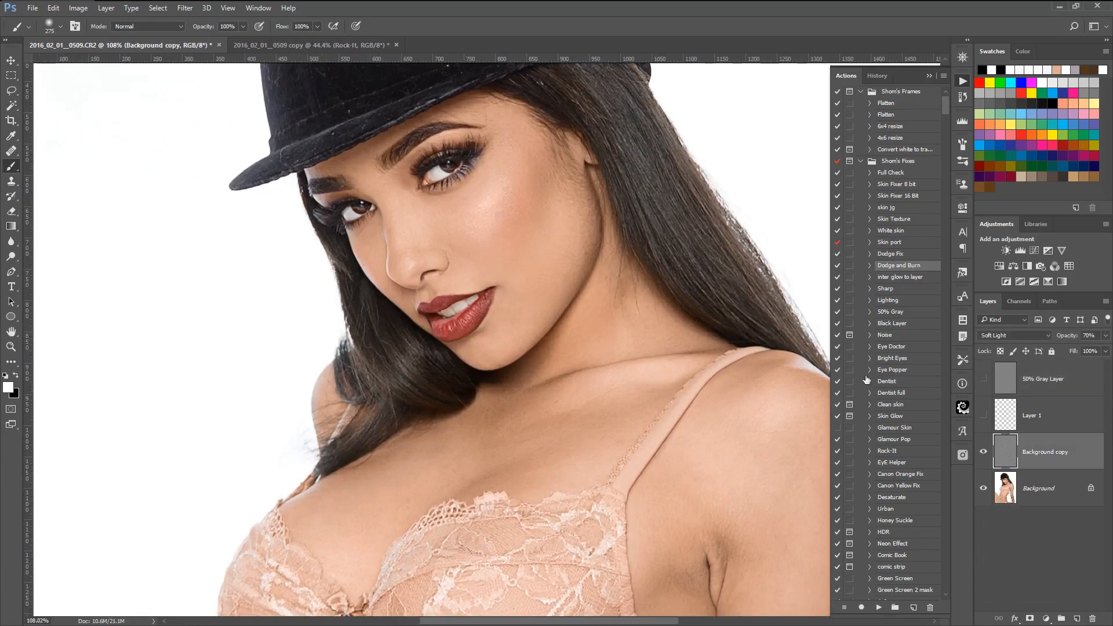
scroll(534, 250, "up", 2)
scroll(534, 251, "down", 3)
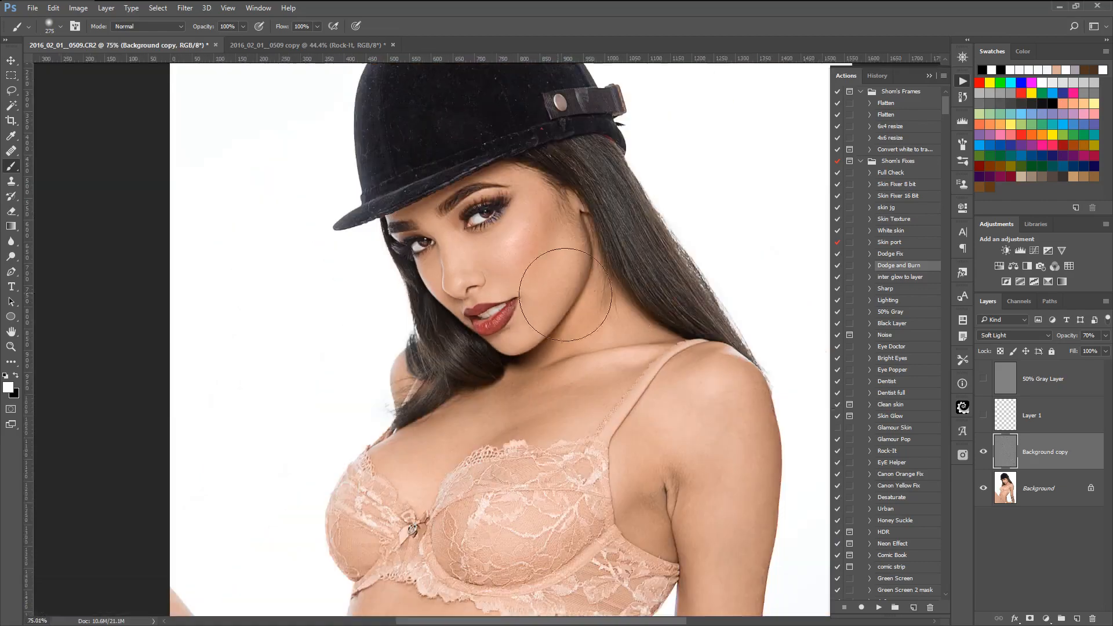
left_click(984, 415)
left_click_drag(1061, 417, 1093, 619)
left_click_drag(1057, 378, 1092, 619)
Collapse the list of actions and examine the sharpened face and hair close up
scroll(565, 337, "down", 3)
scroll(487, 234, "up", 5)
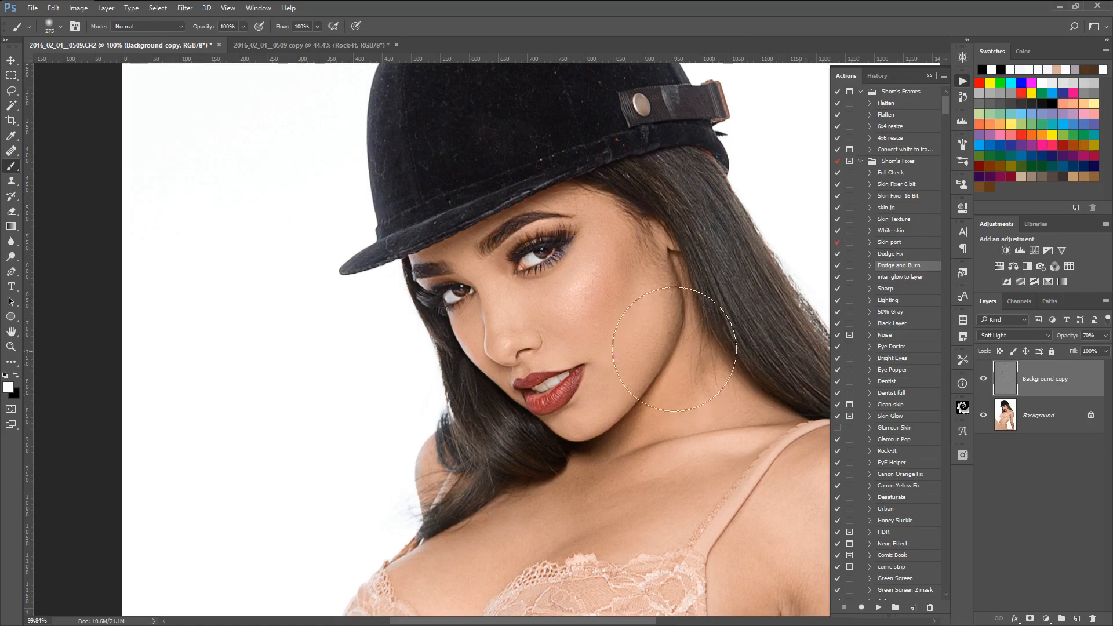
left_click(928, 76)
scroll(695, 279, "up", 2)
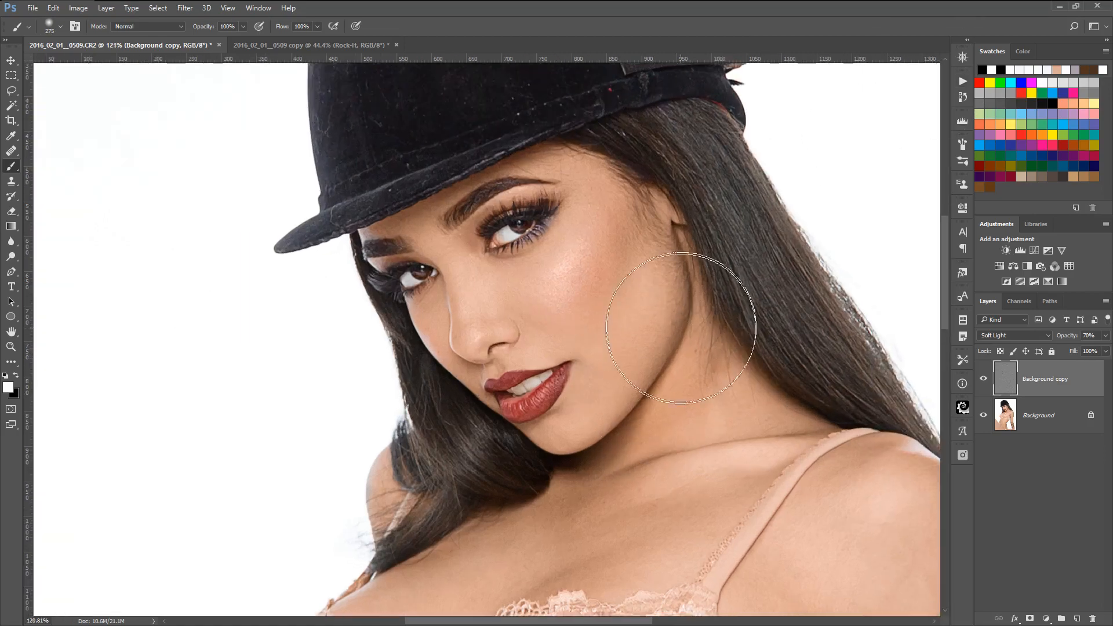
scroll(741, 282, "up", 1)
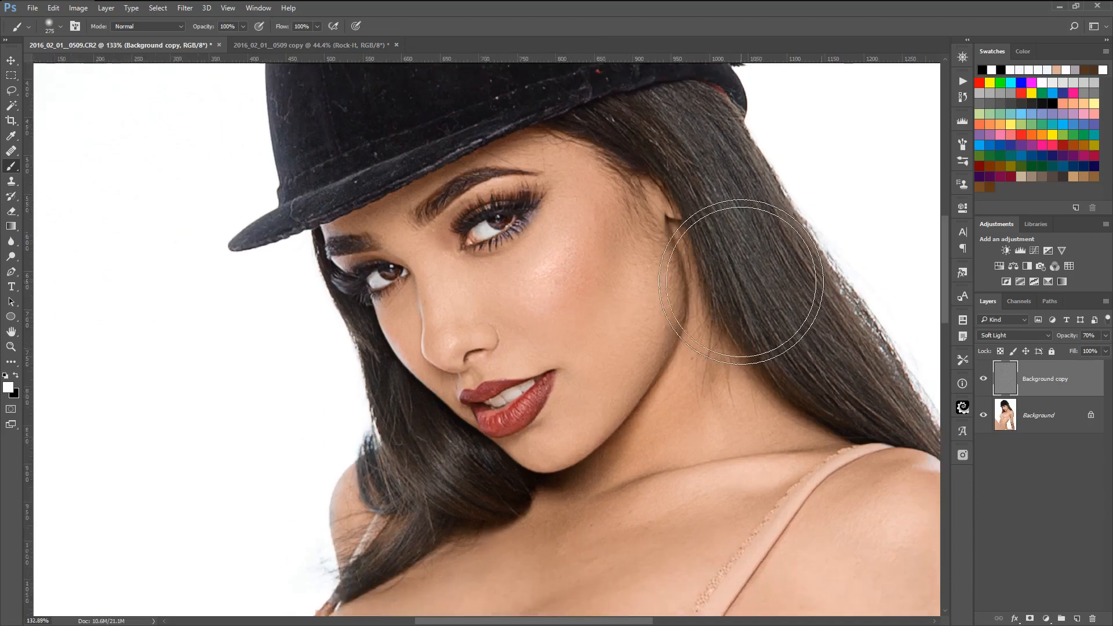